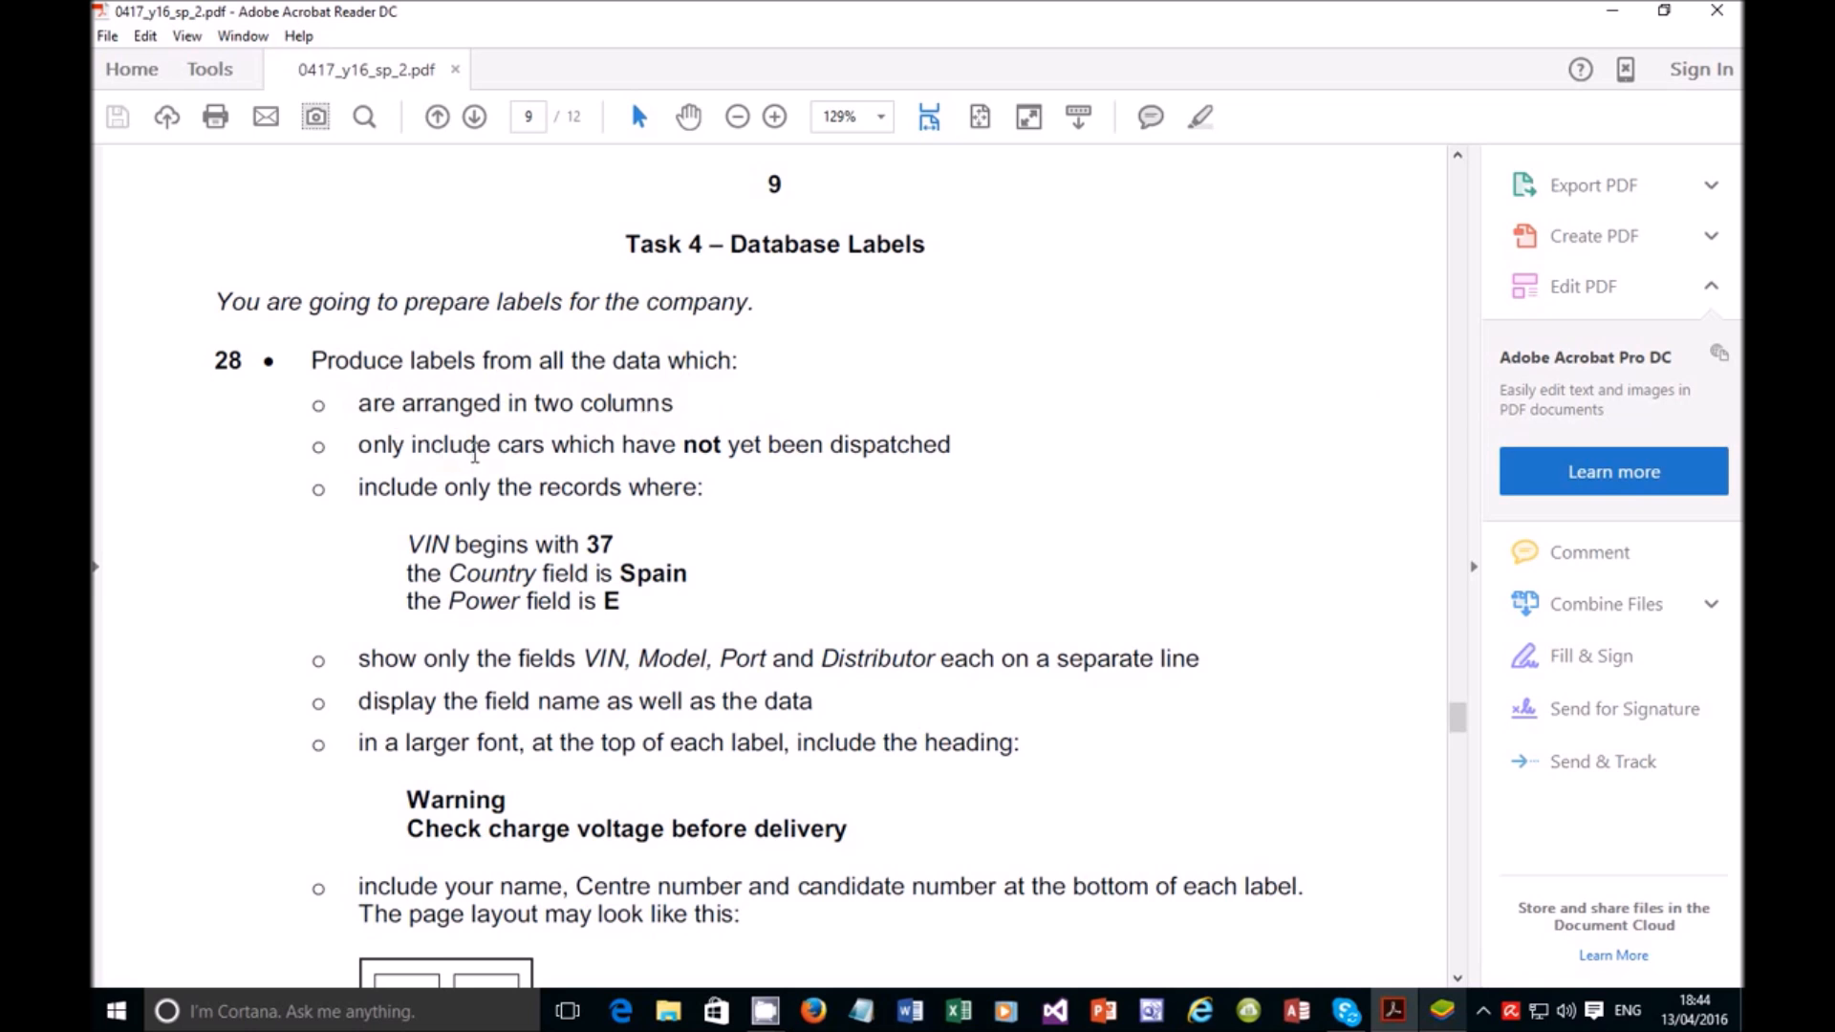
Step: Read question 28 of Task 4 in the PDF, covering the label record criteria, fields, heading, candidate details and page layout
{"action": "left_click_drag", "start_coordinate": [687, 446], "coordinate": [900, 442]}
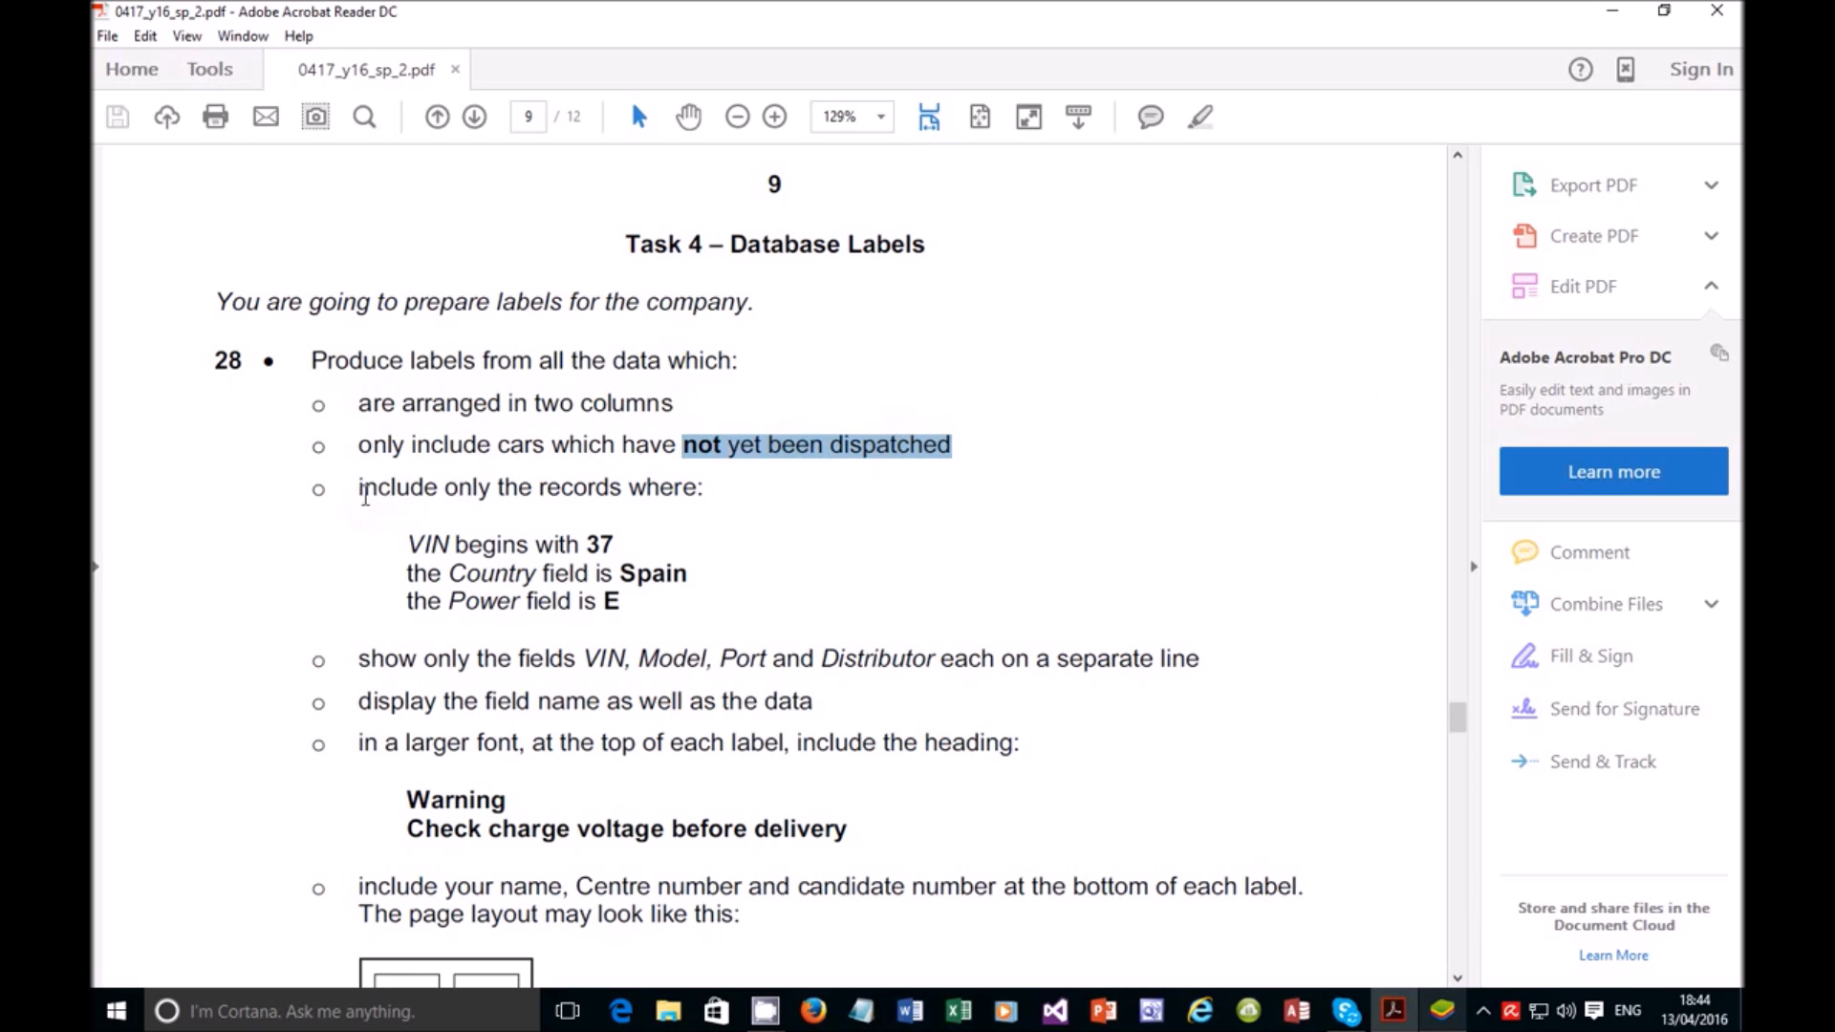
{"action": "left_click_drag", "start_coordinate": [360, 490], "coordinate": [615, 507]}
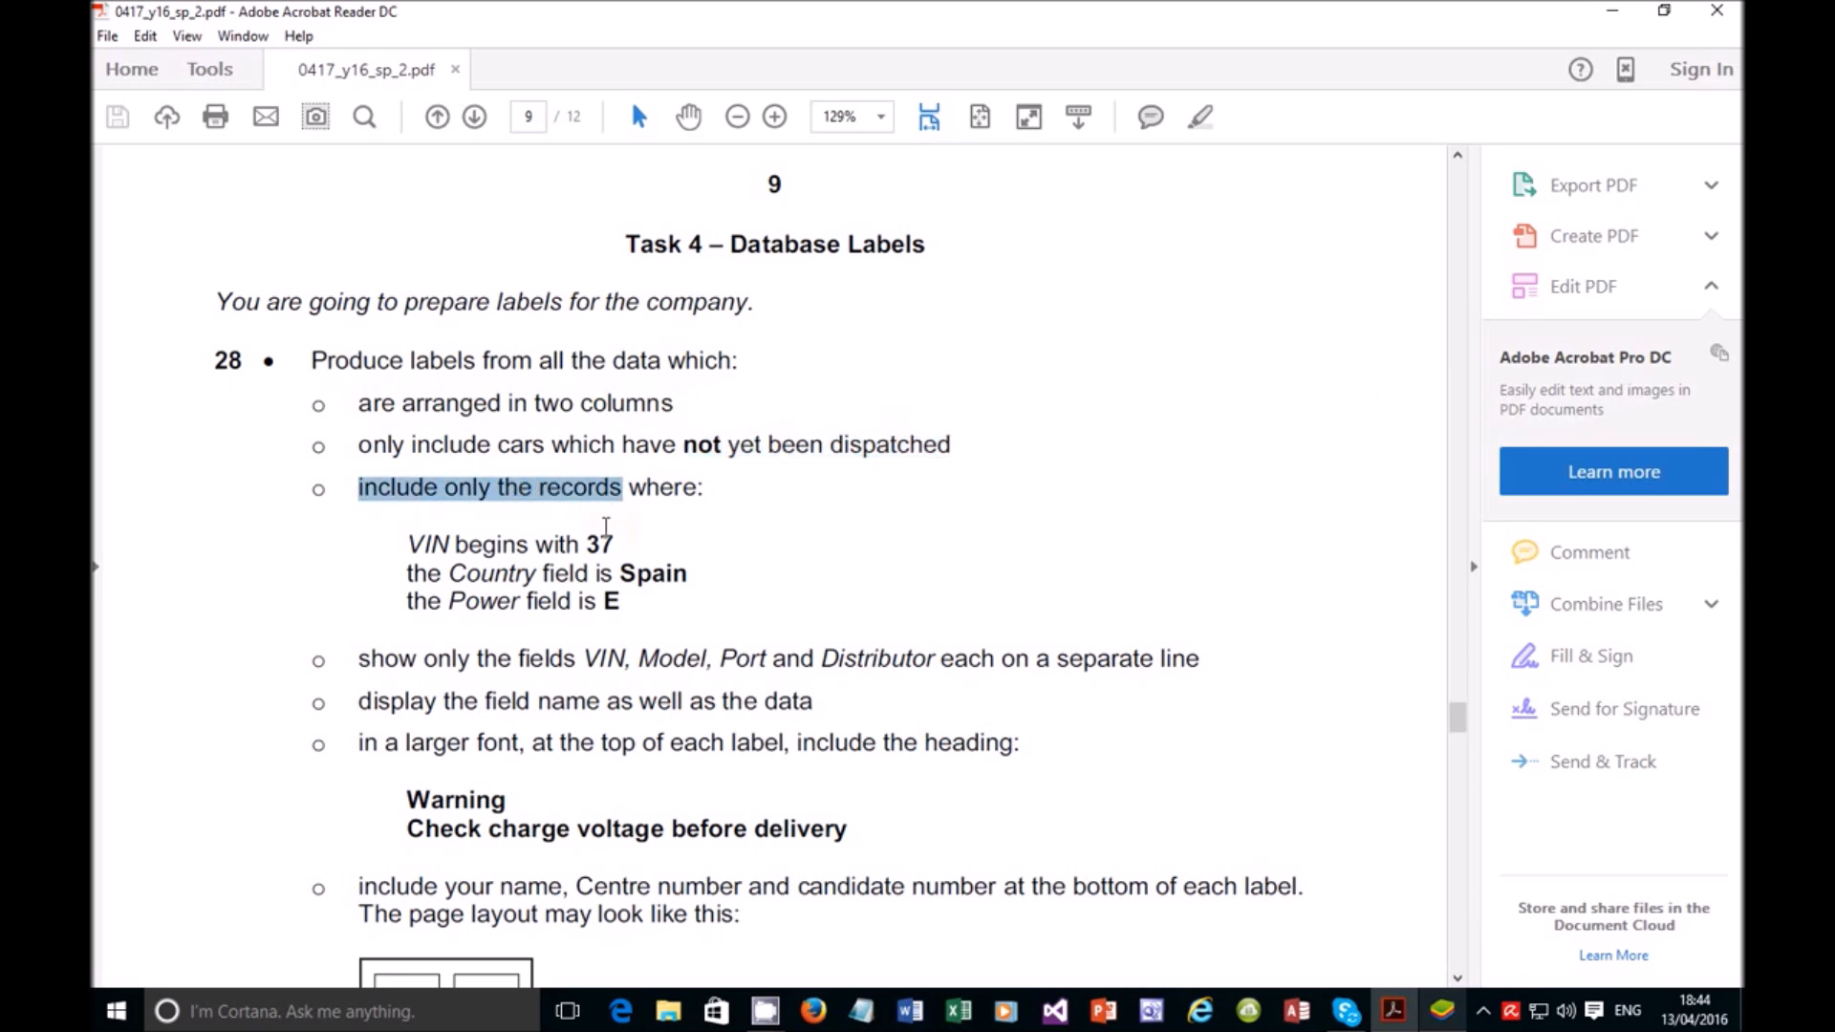
{"action": "left_click_drag", "start_coordinate": [402, 547], "coordinate": [624, 550]}
{"action": "left_click_drag", "start_coordinate": [408, 577], "coordinate": [501, 581]}
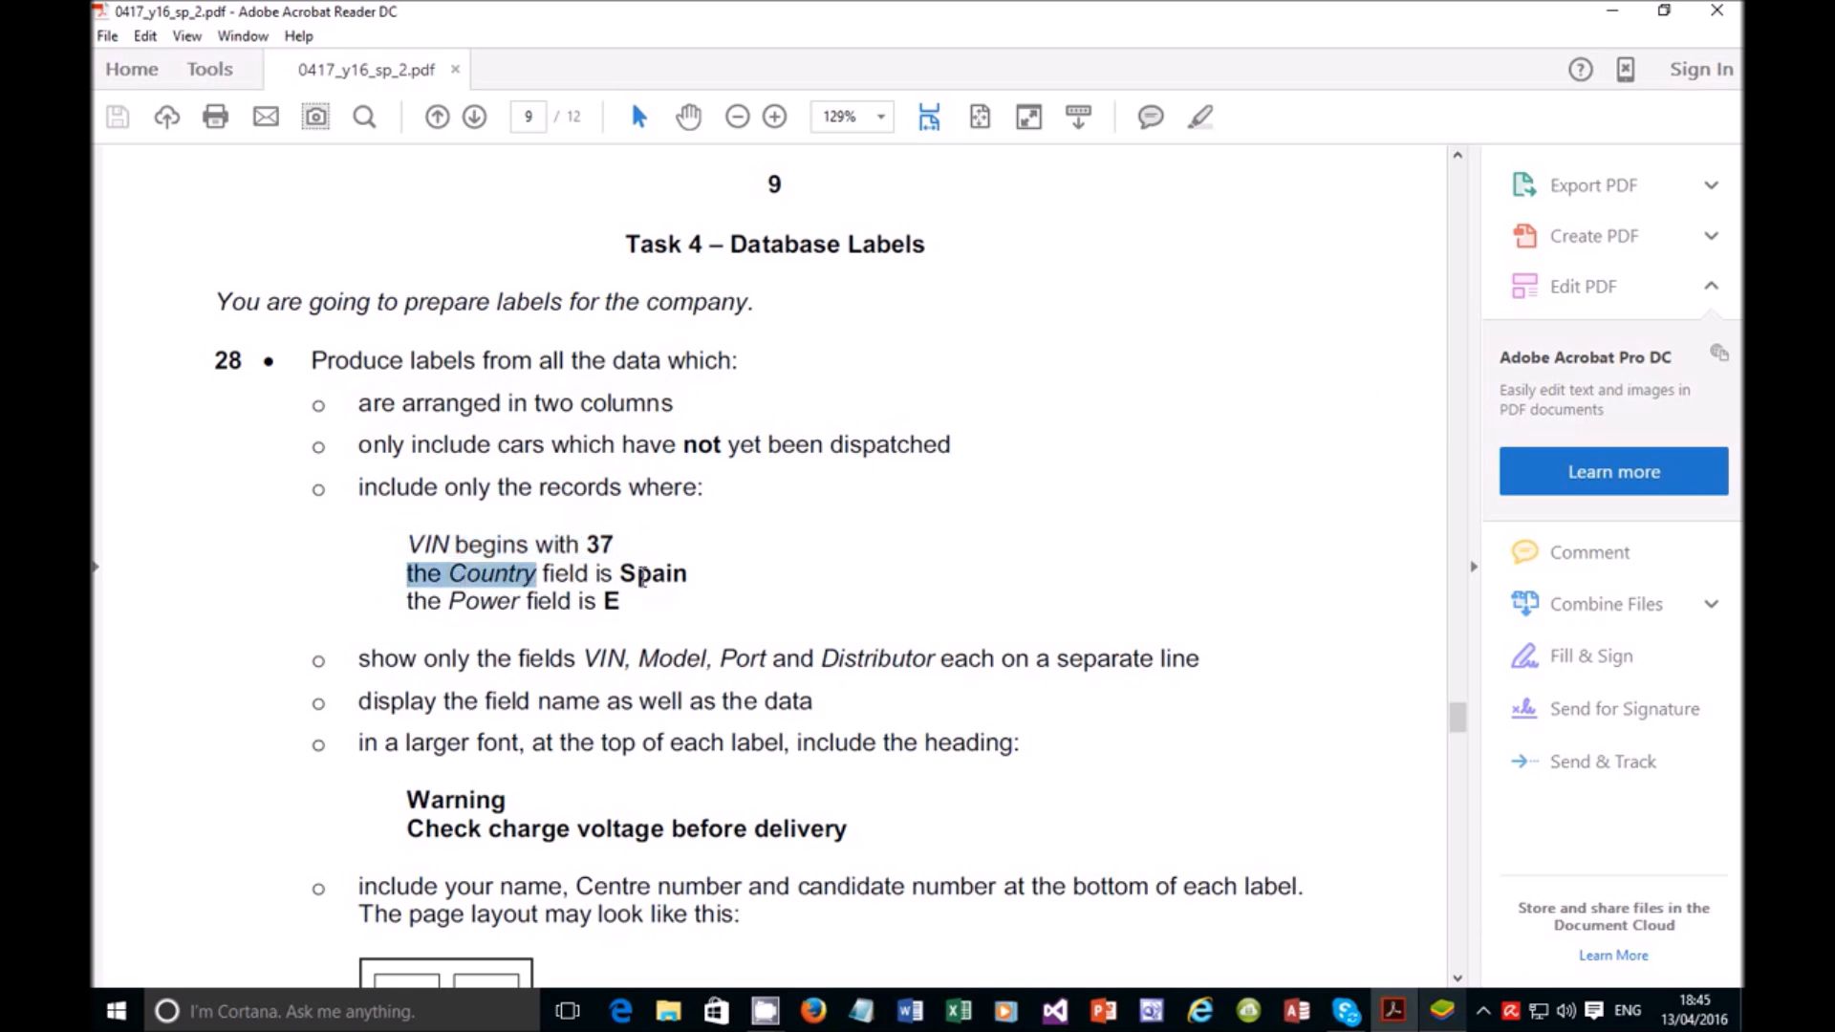
{"action": "left_click_drag", "start_coordinate": [691, 573], "coordinate": [447, 612]}
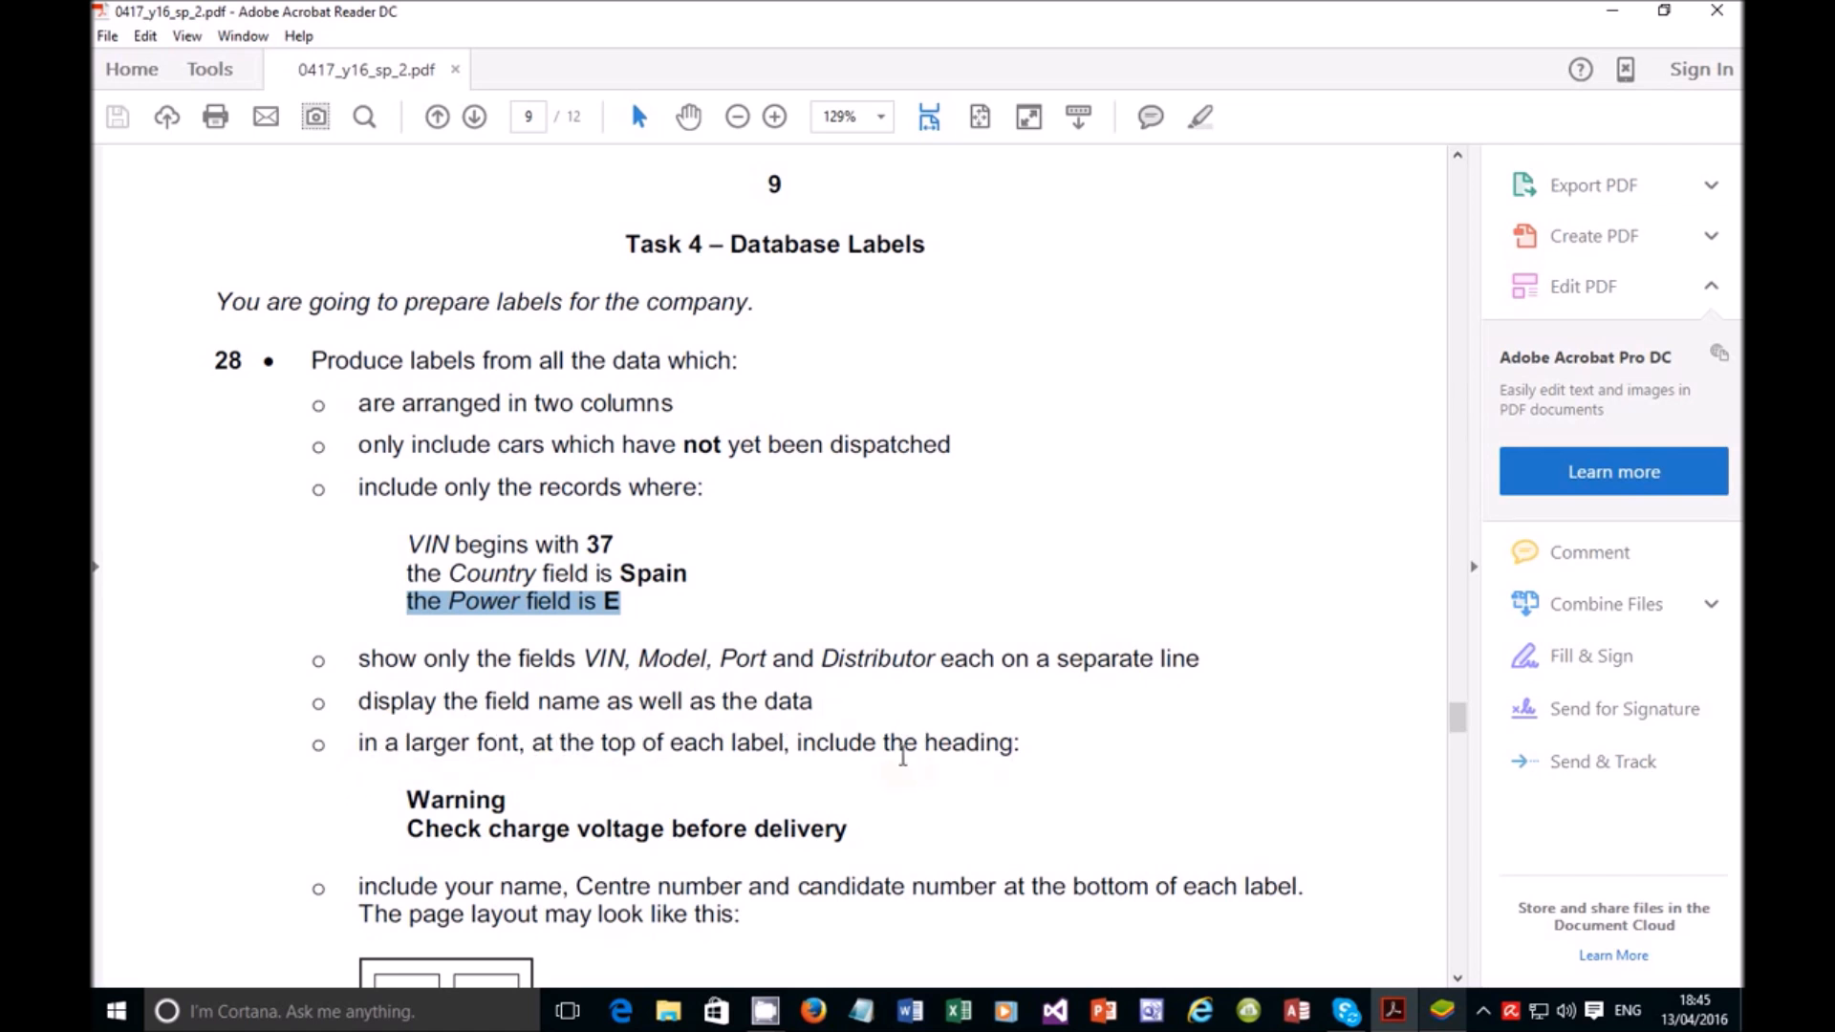
{"action": "scroll", "coordinate": [559, 750], "scroll_direction": "down", "scroll_amount": 3}
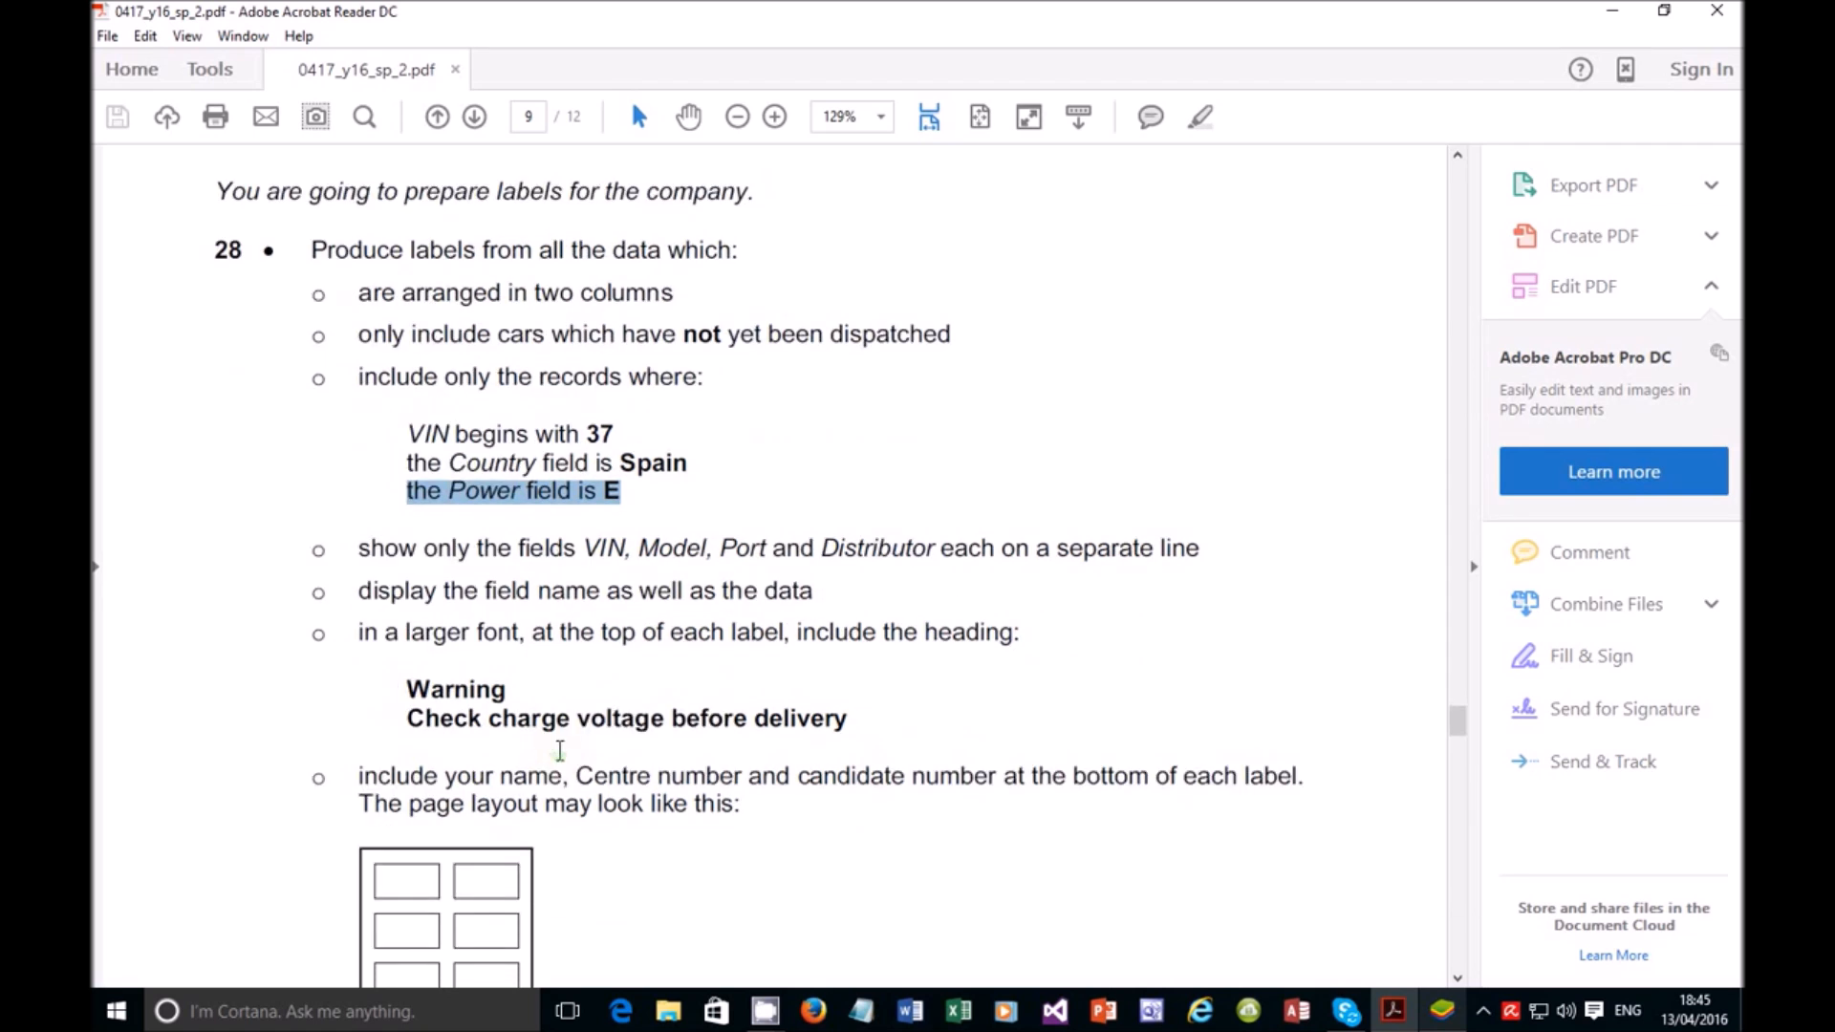
{"action": "left_click", "coordinate": [435, 701]}
{"action": "left_click_drag", "start_coordinate": [420, 693], "coordinate": [791, 721]}
{"action": "scroll", "coordinate": [629, 741], "scroll_direction": "down", "scroll_amount": 3}
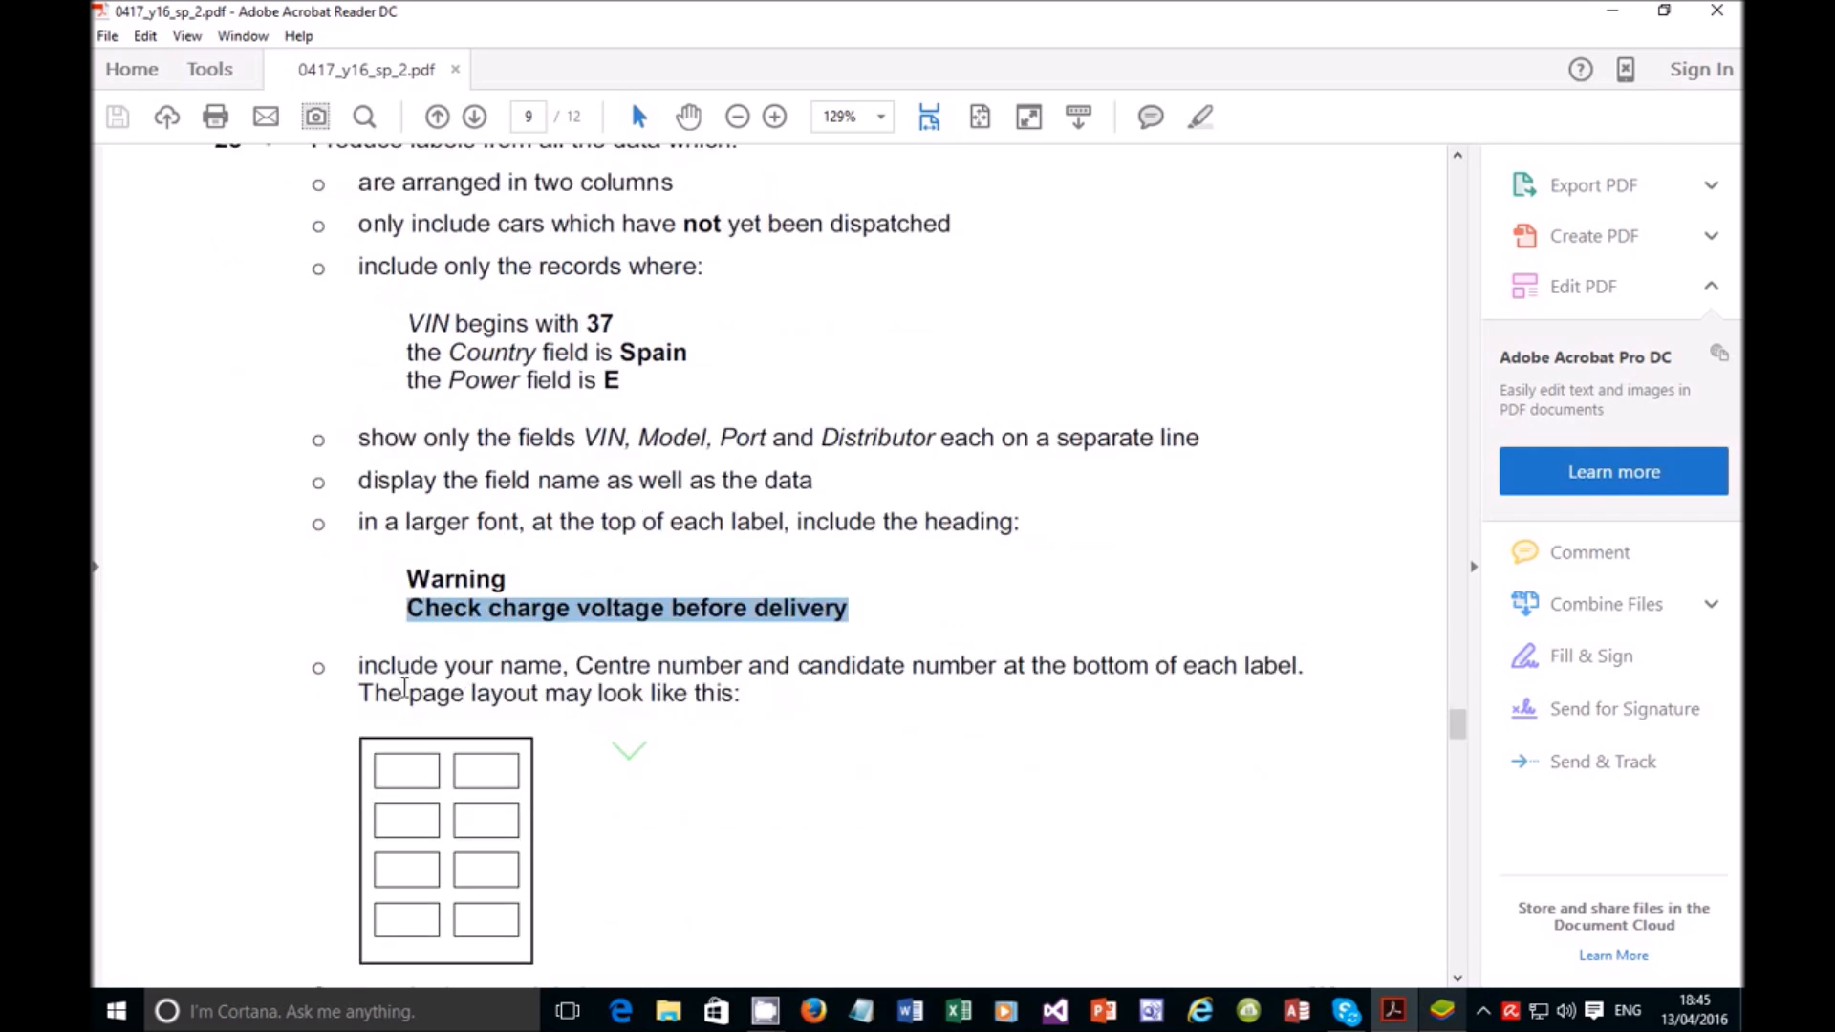
{"action": "left_click_drag", "start_coordinate": [360, 666], "coordinate": [1239, 659]}
{"action": "left_click_drag", "start_coordinate": [359, 694], "coordinate": [390, 694]}
{"action": "scroll", "coordinate": [430, 705], "scroll_direction": "down", "scroll_amount": 3}
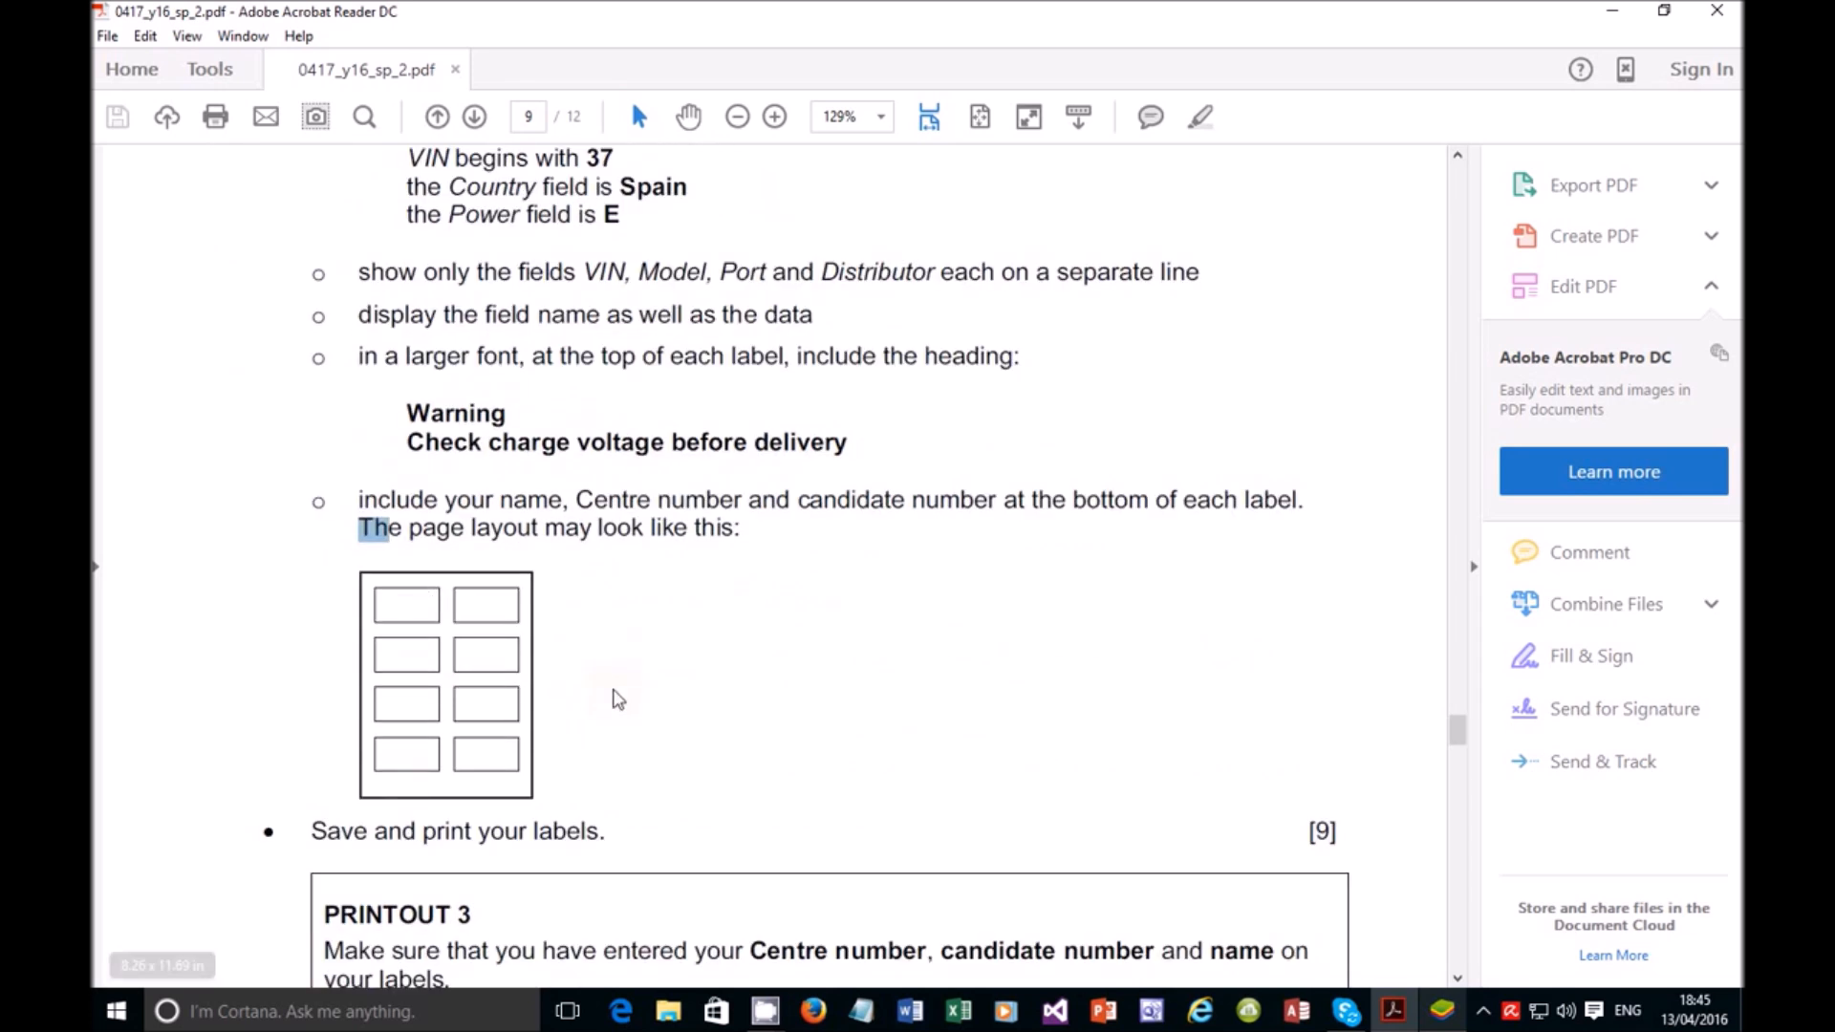
{"action": "scroll", "coordinate": [471, 736], "scroll_direction": "up", "scroll_amount": 6}
{"action": "left_click", "coordinate": [659, 607]}
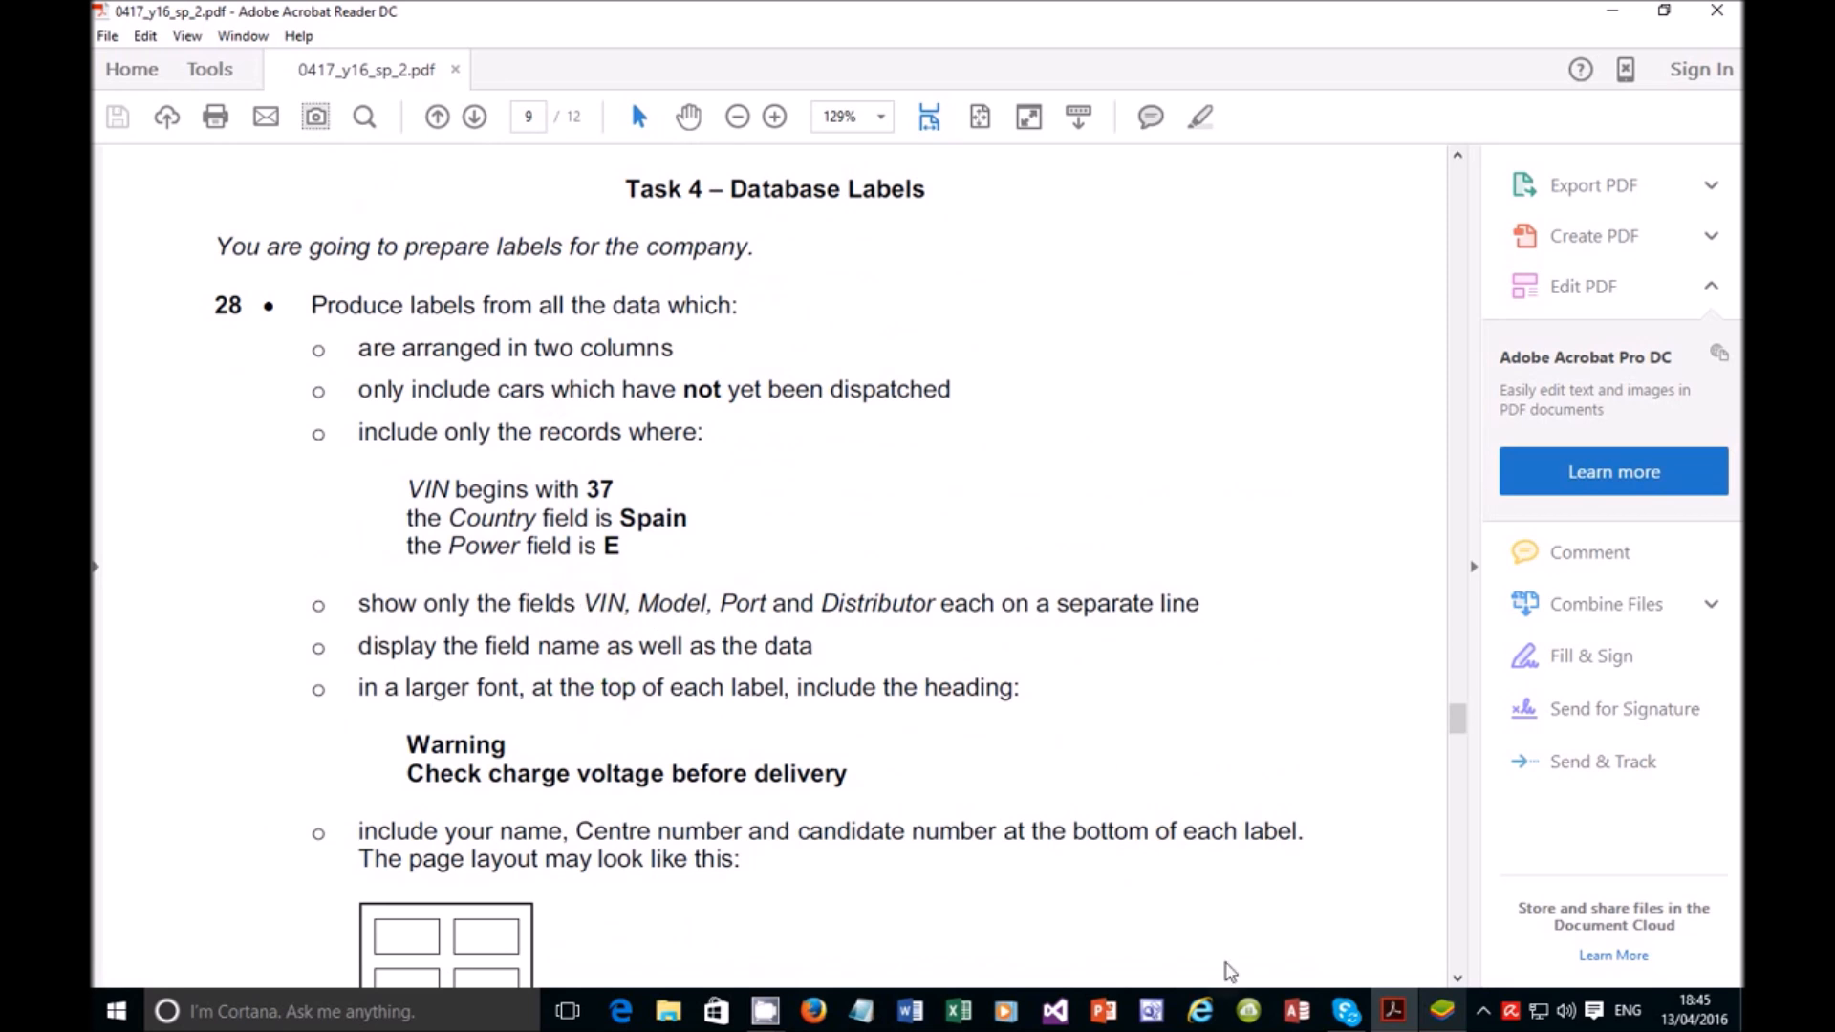
Step: Switch to Access and open the Specimen.accdb database
{"action": "left_click", "coordinate": [1296, 1010]}
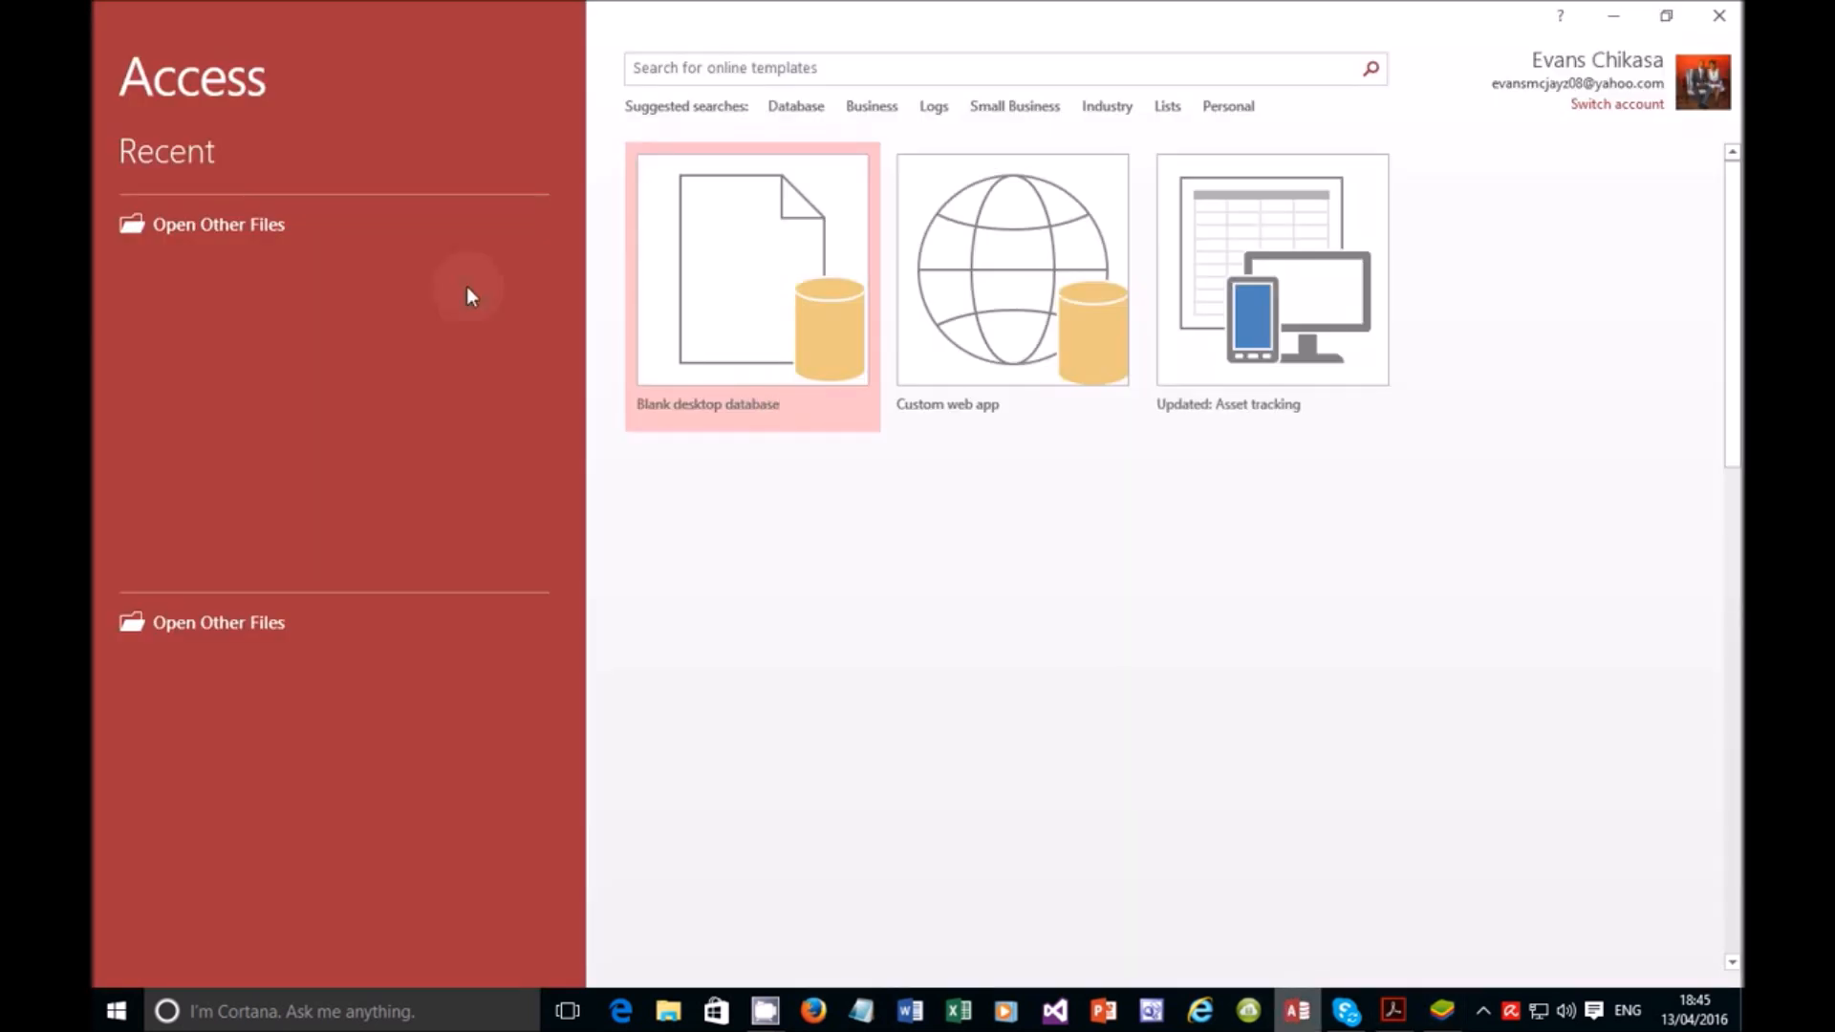
{"action": "left_click", "coordinate": [254, 243]}
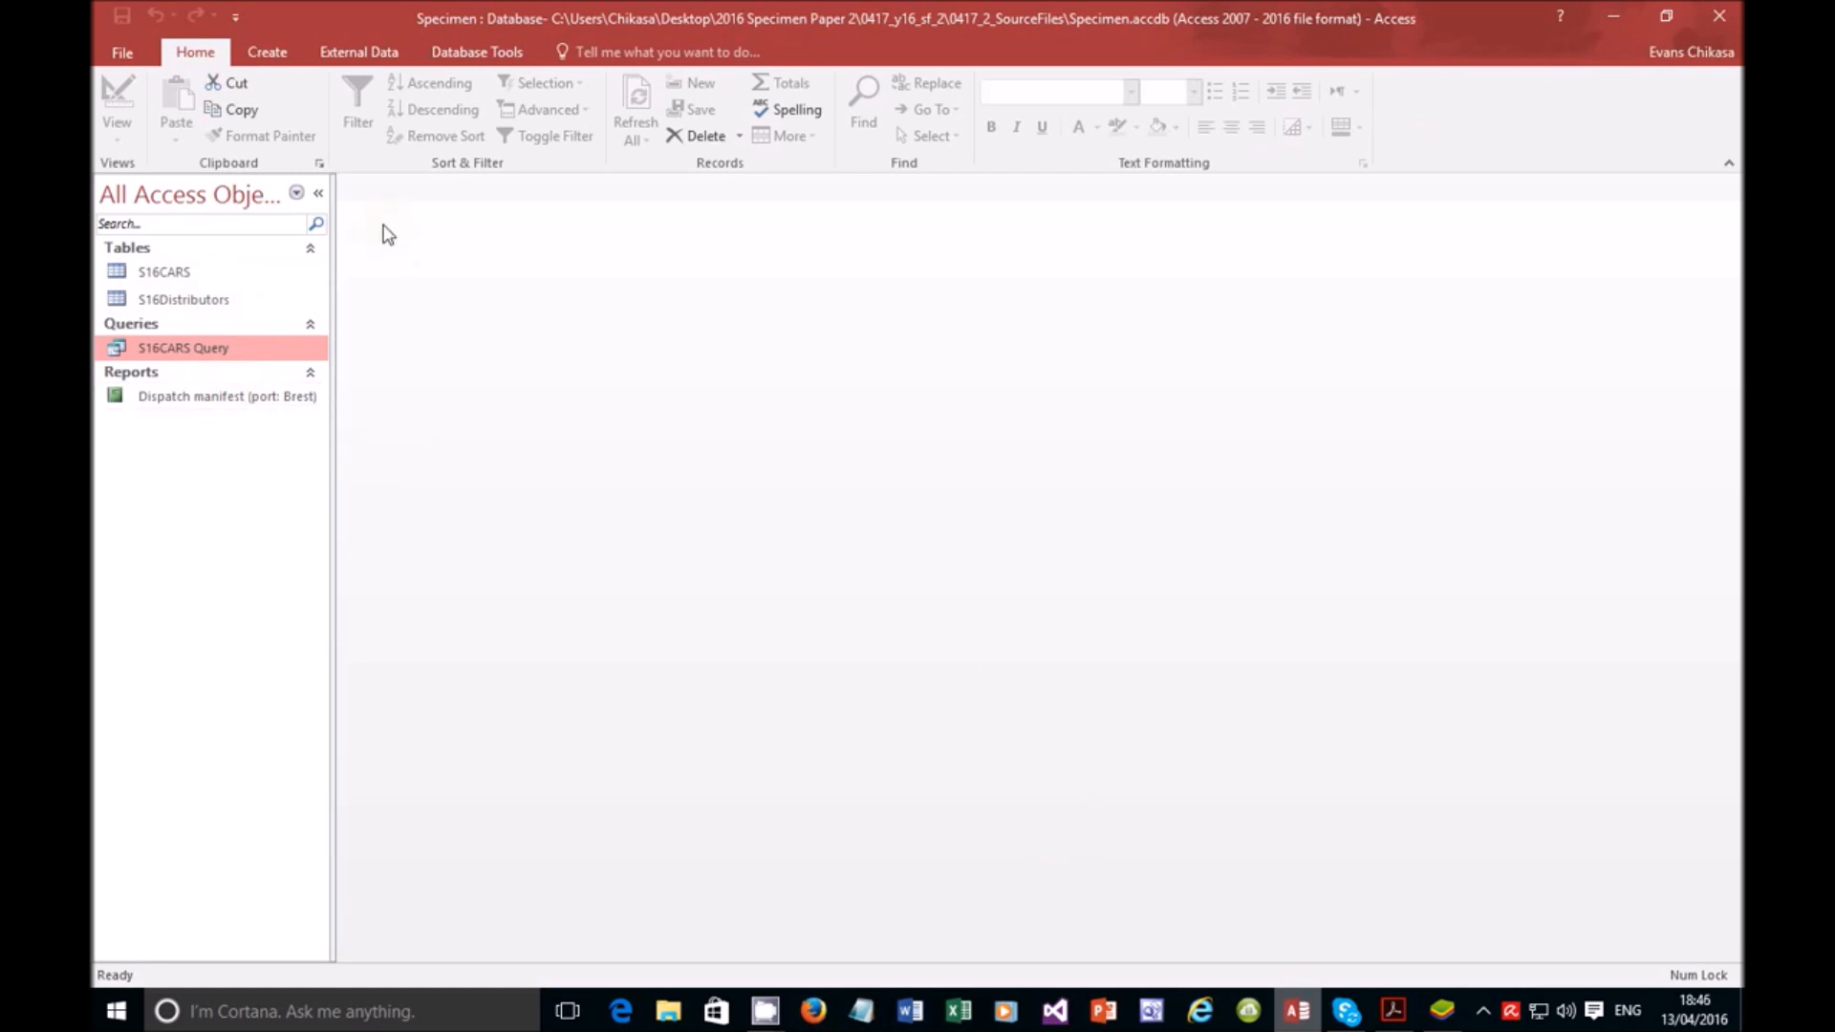
Step: Switch to the exam PDF and re-read question 28 for the dispatch condition, record criteria and fields required on the labels
{"action": "left_click", "coordinate": [1392, 1011]}
{"action": "left_click_drag", "start_coordinate": [340, 324], "coordinate": [825, 704]}
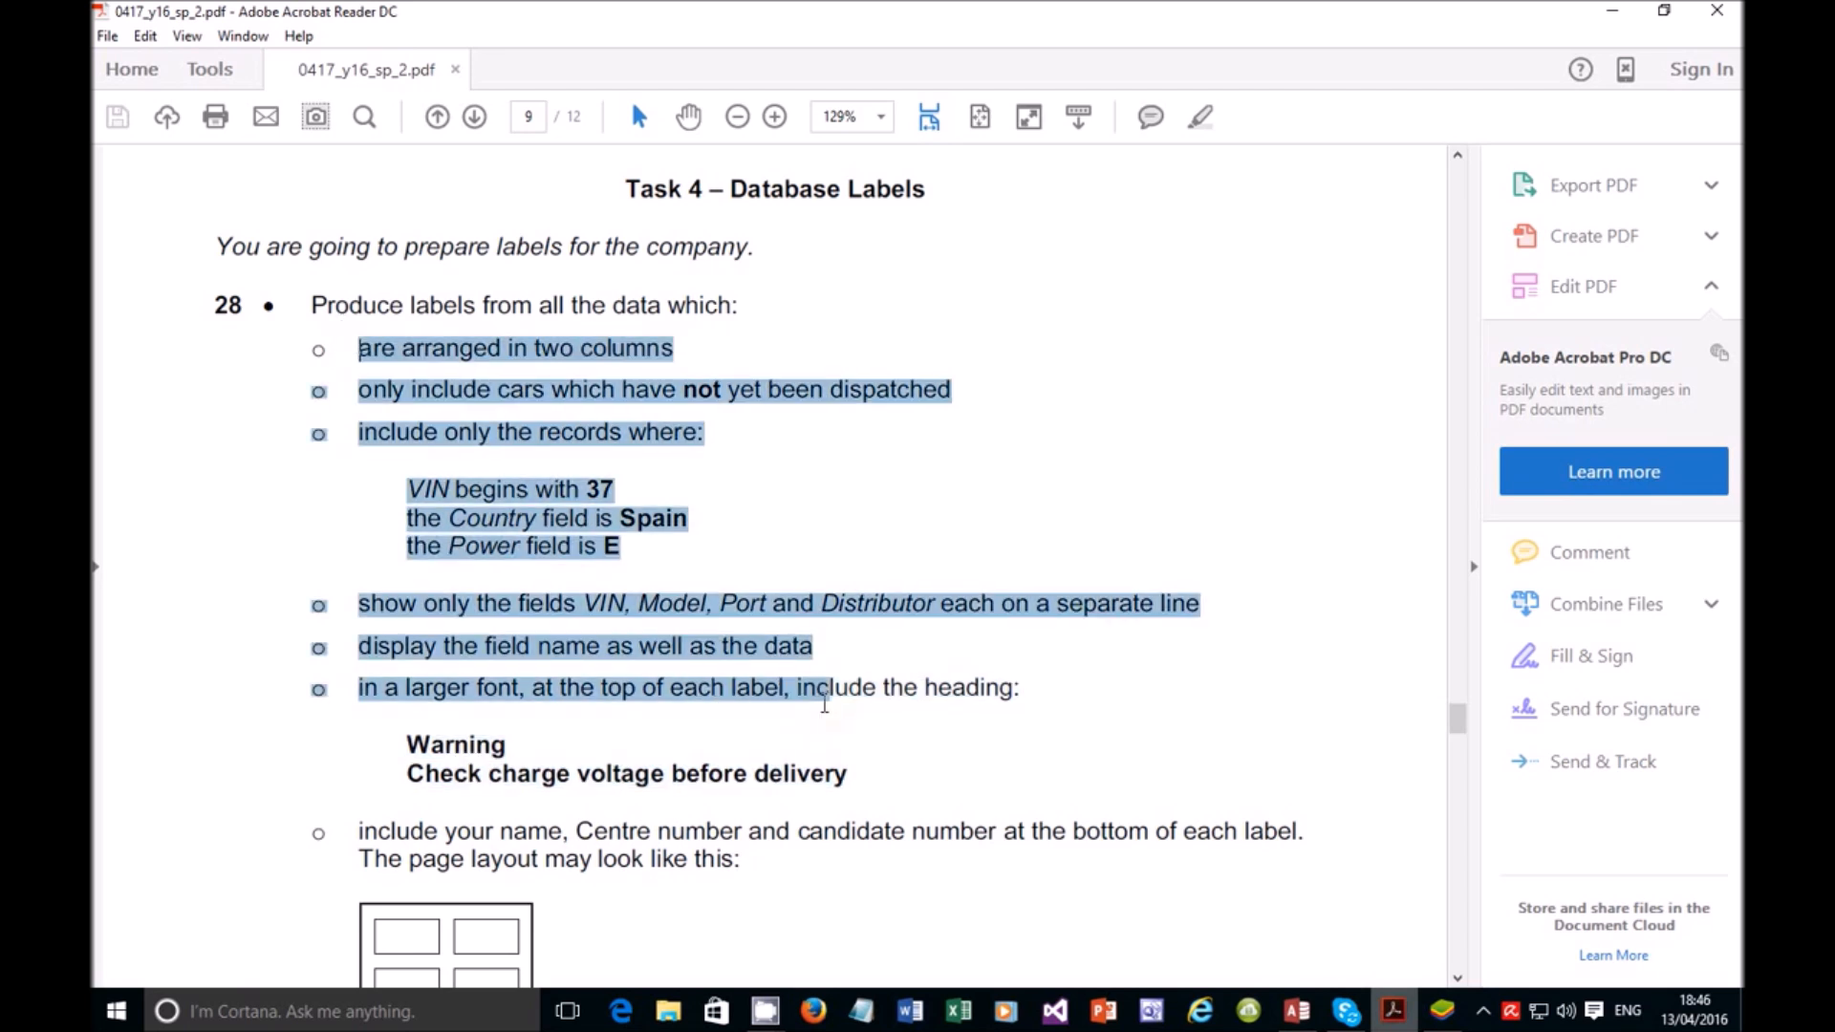
{"action": "left_click", "coordinate": [798, 521]}
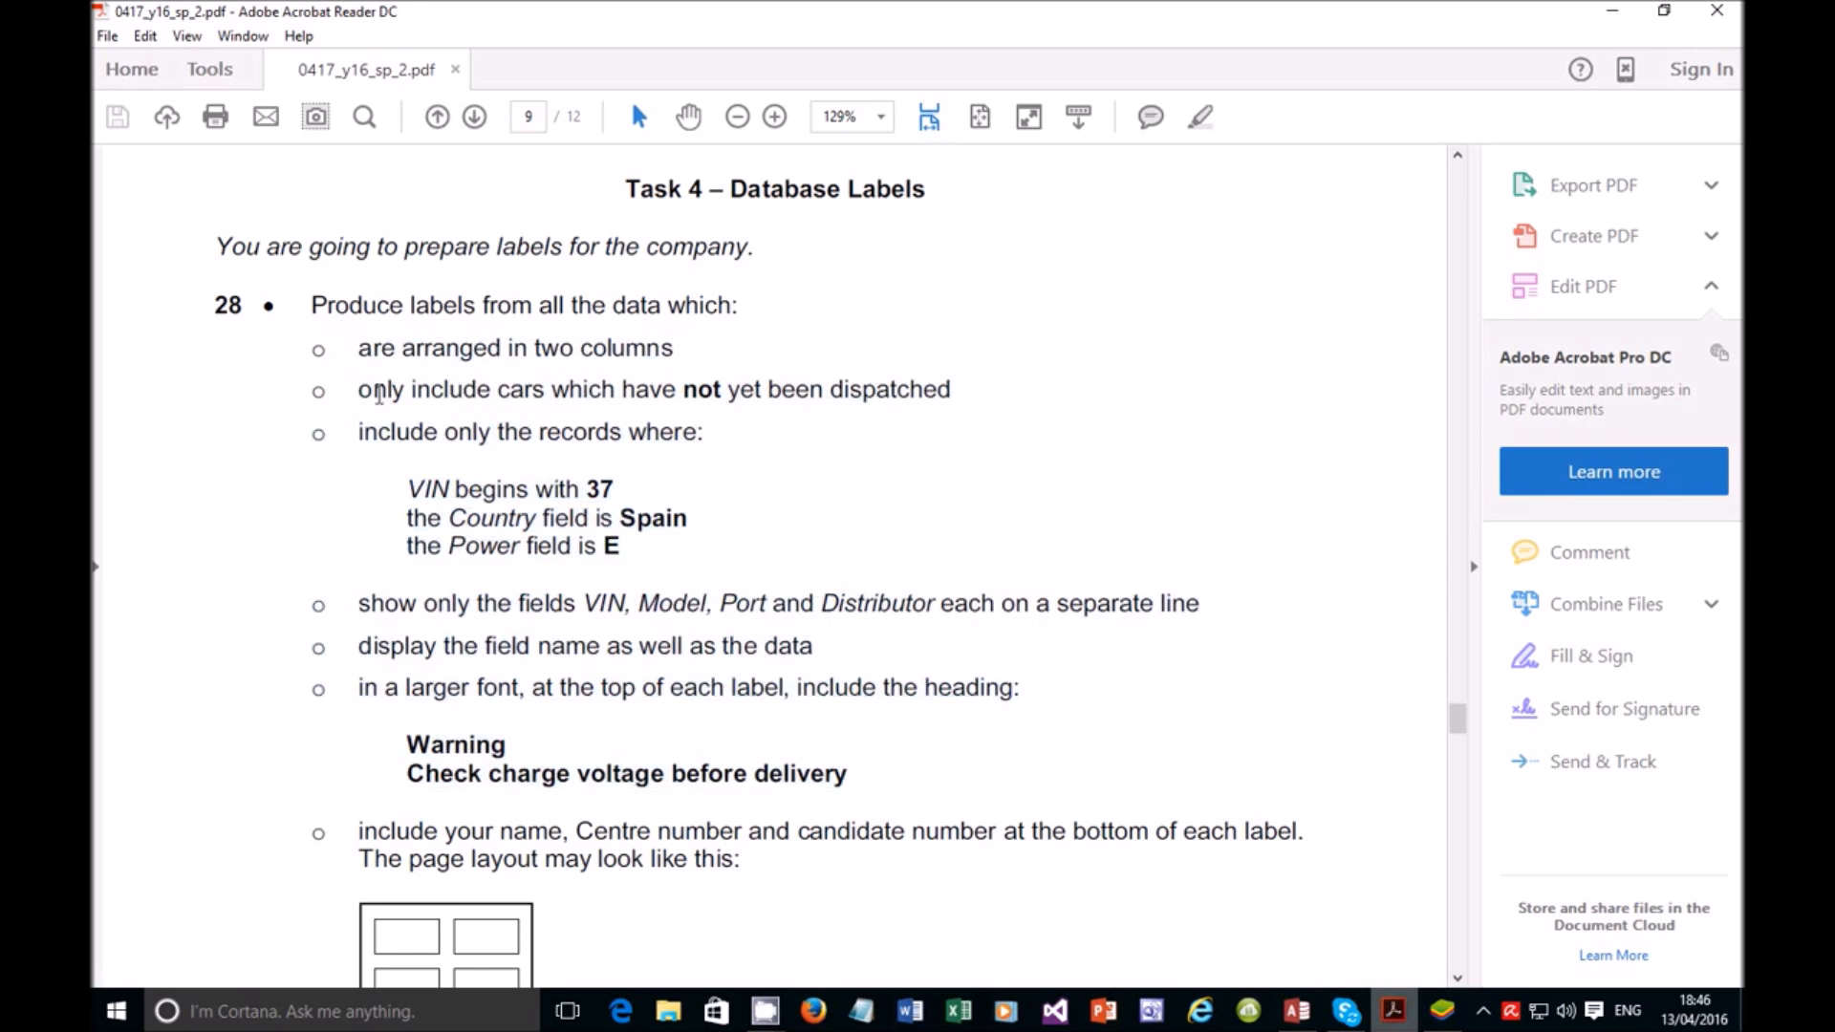
{"action": "left_click_drag", "start_coordinate": [361, 392], "coordinate": [980, 387]}
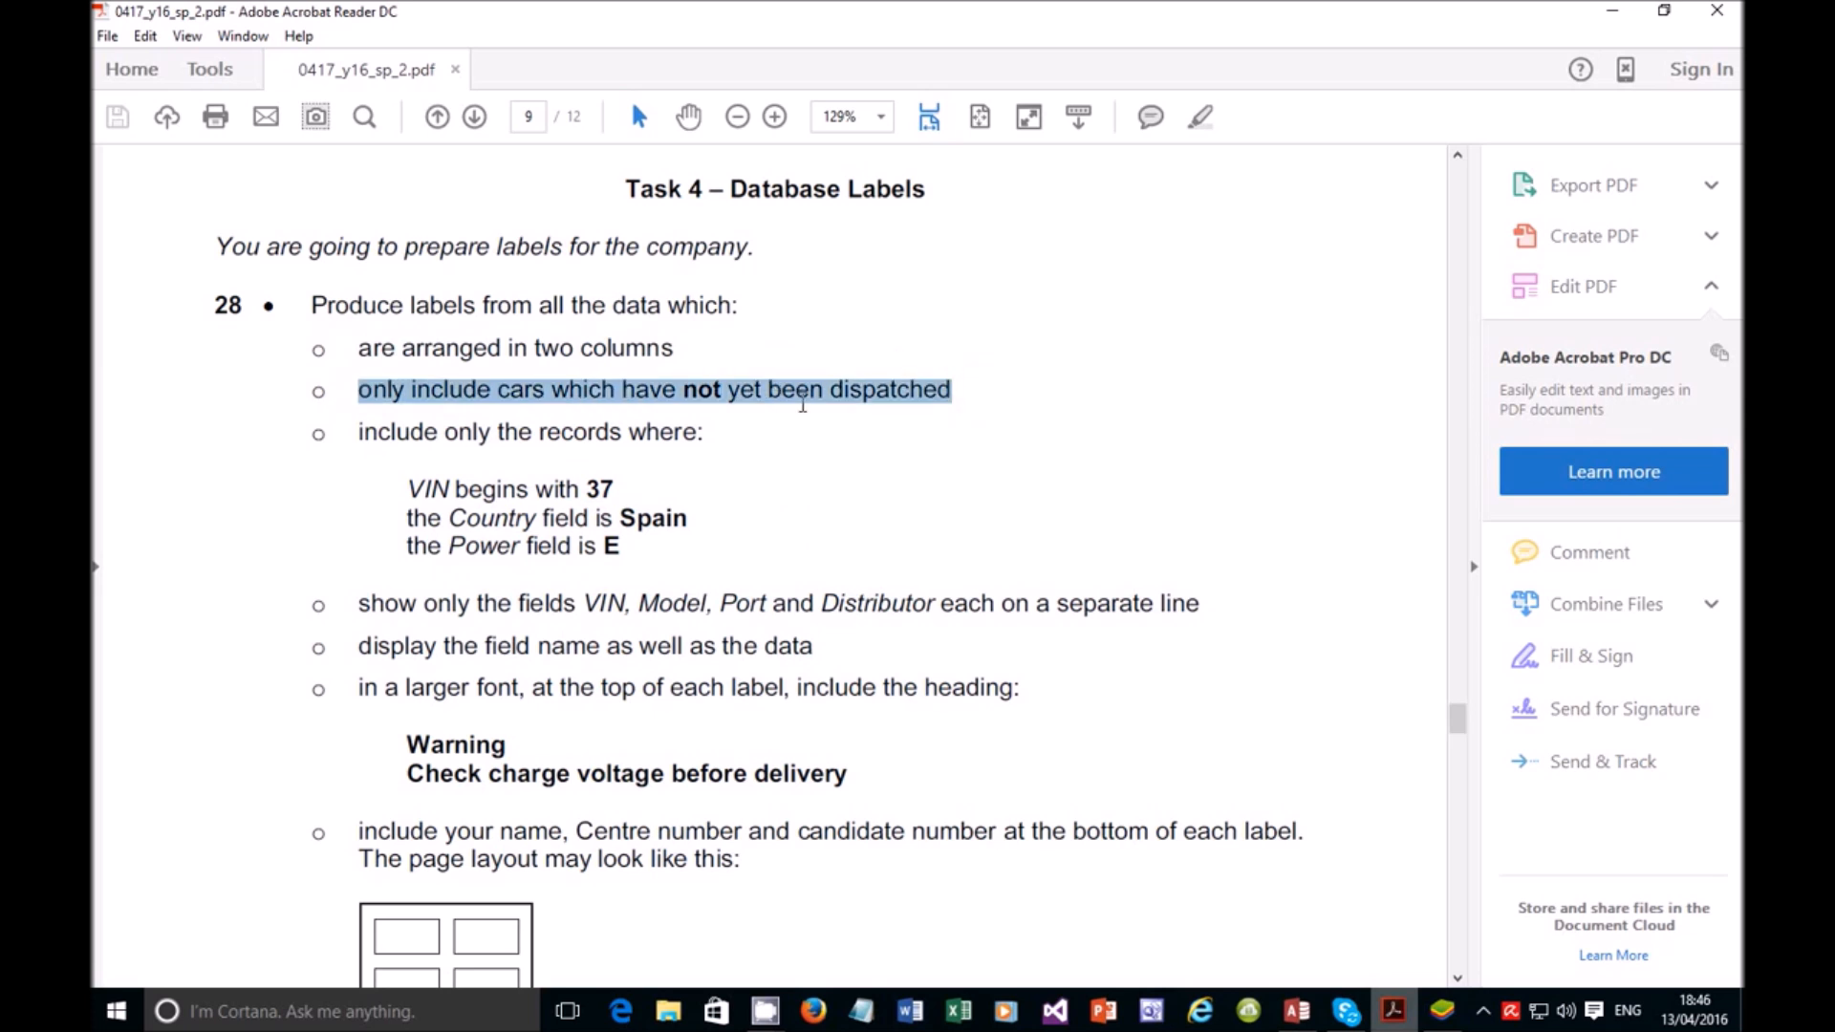
{"action": "left_click", "coordinate": [548, 490]}
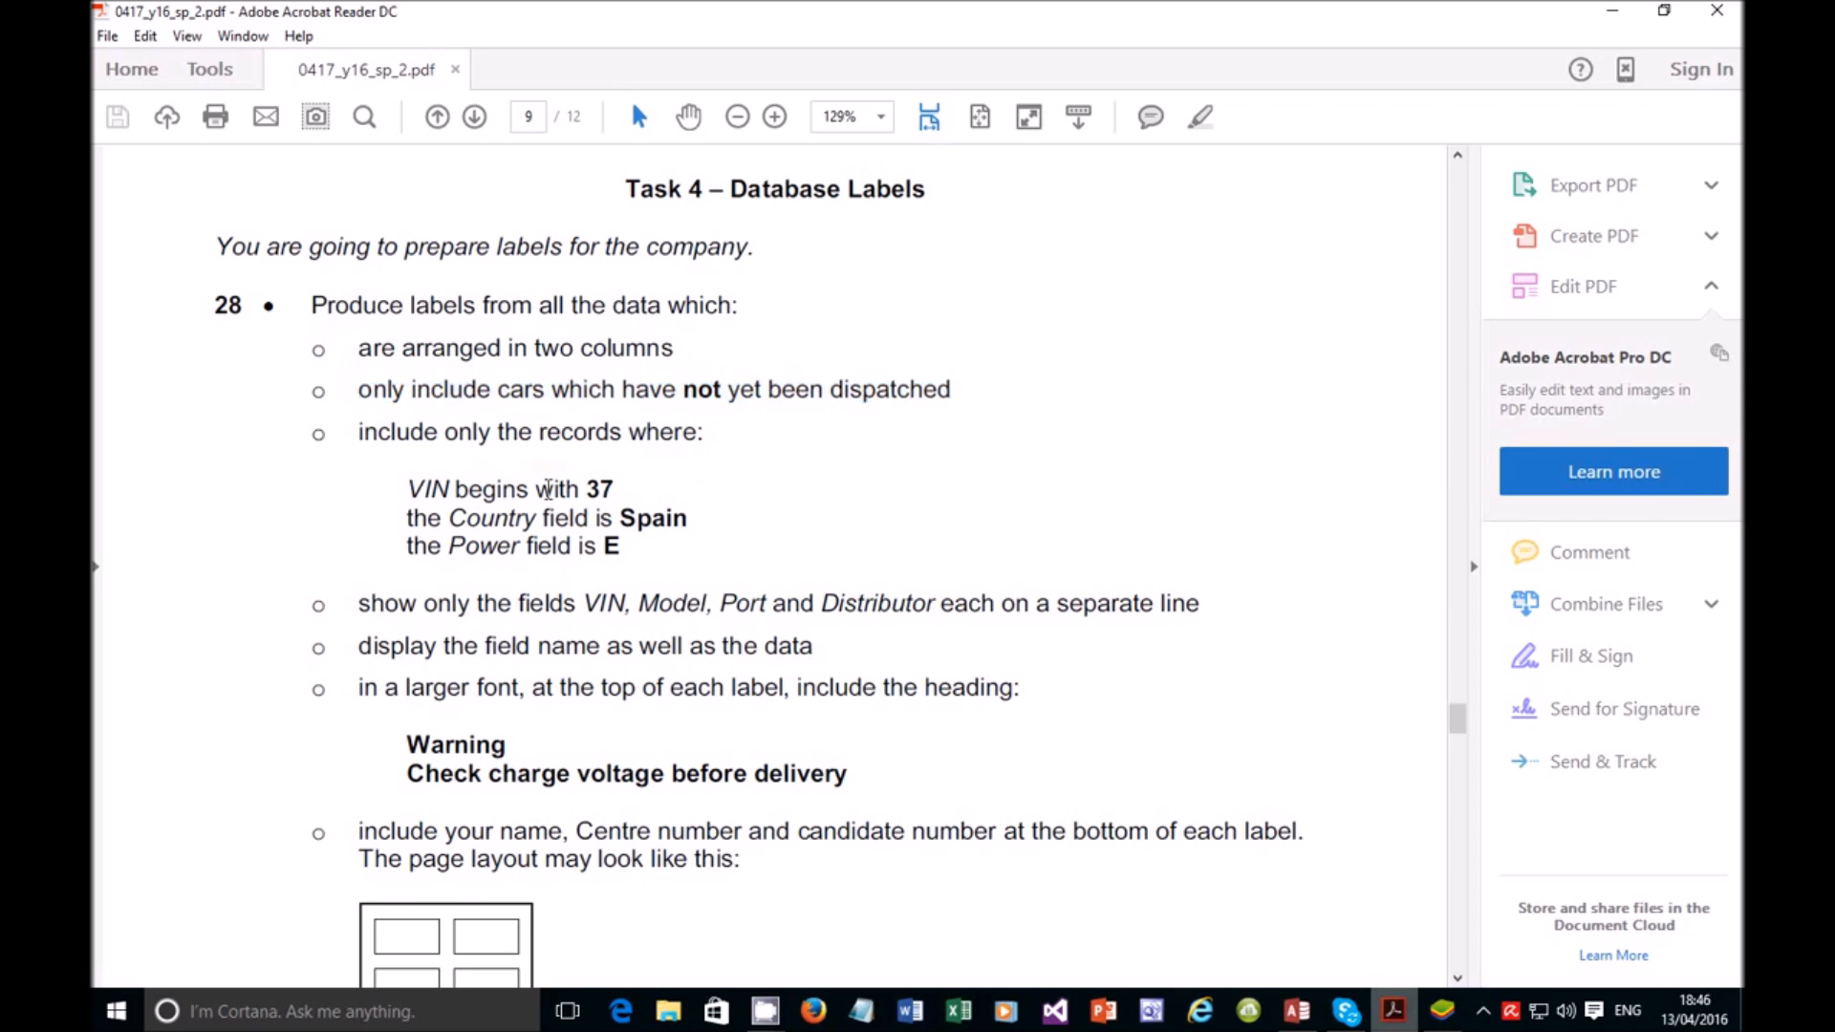
{"action": "left_click_drag", "start_coordinate": [548, 490], "coordinate": [688, 519]}
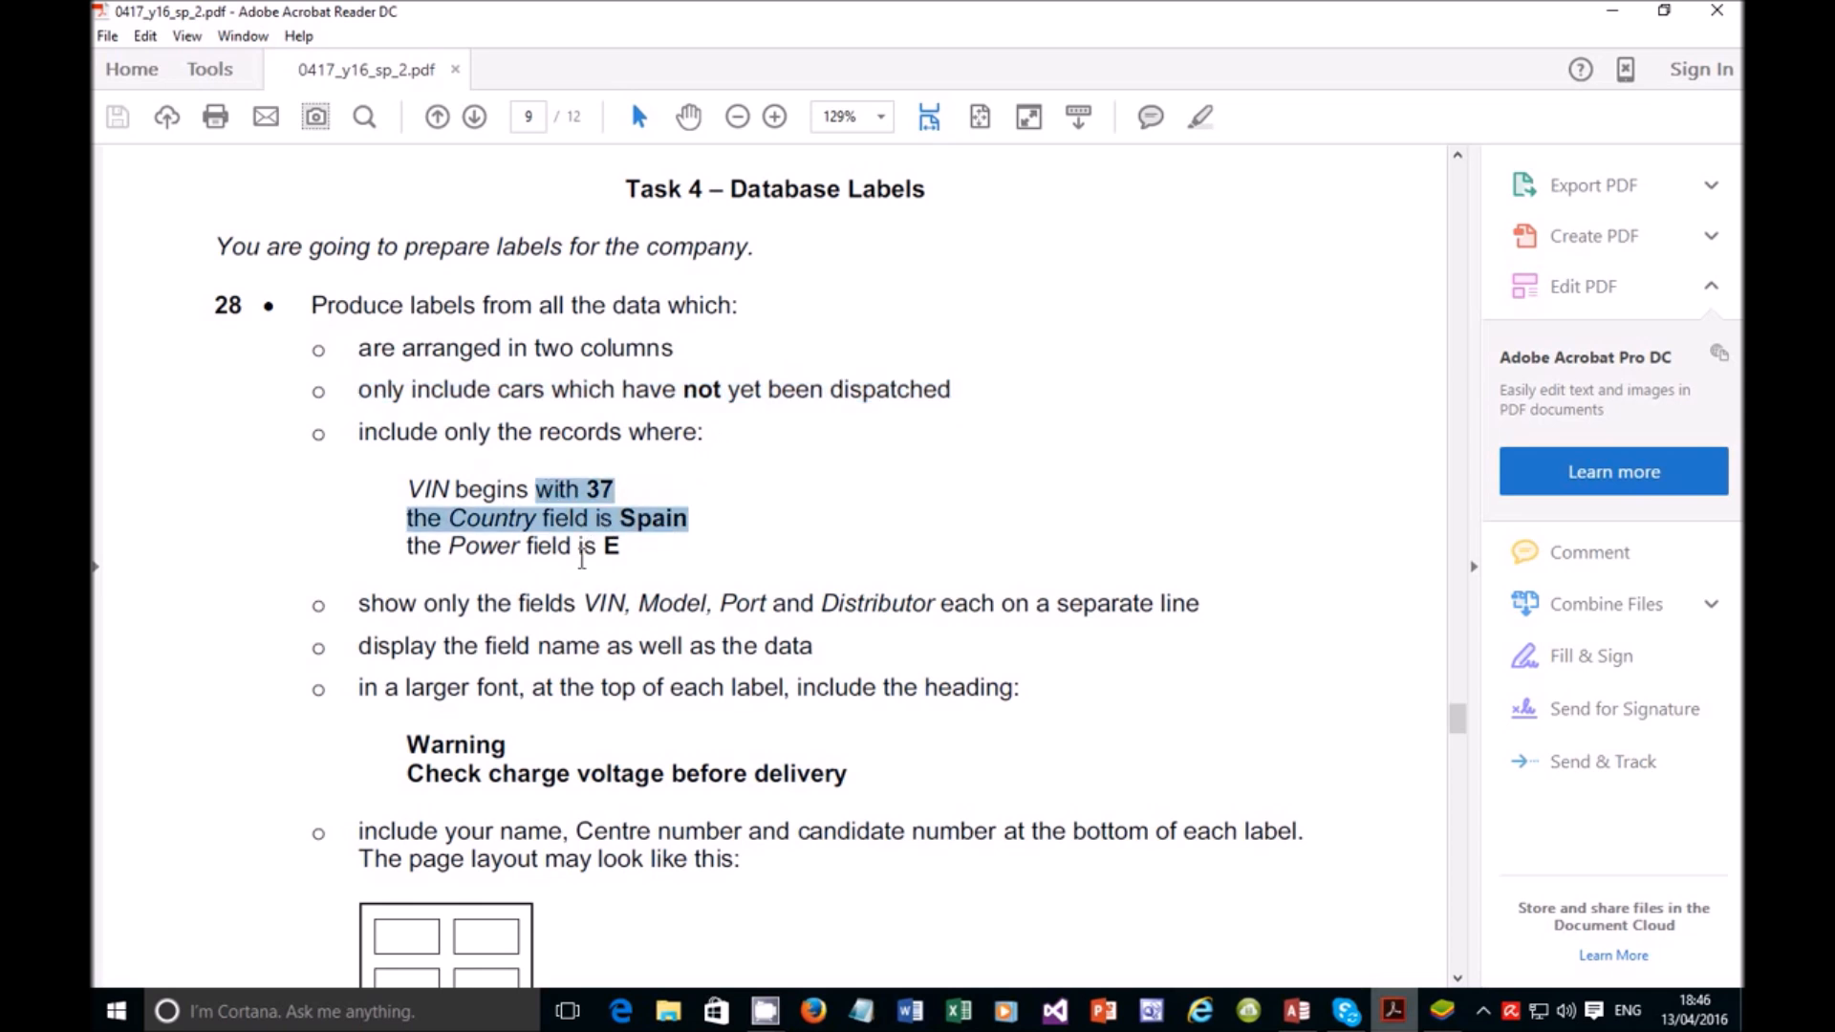
{"action": "left_click_drag", "start_coordinate": [578, 545], "coordinate": [621, 547]}
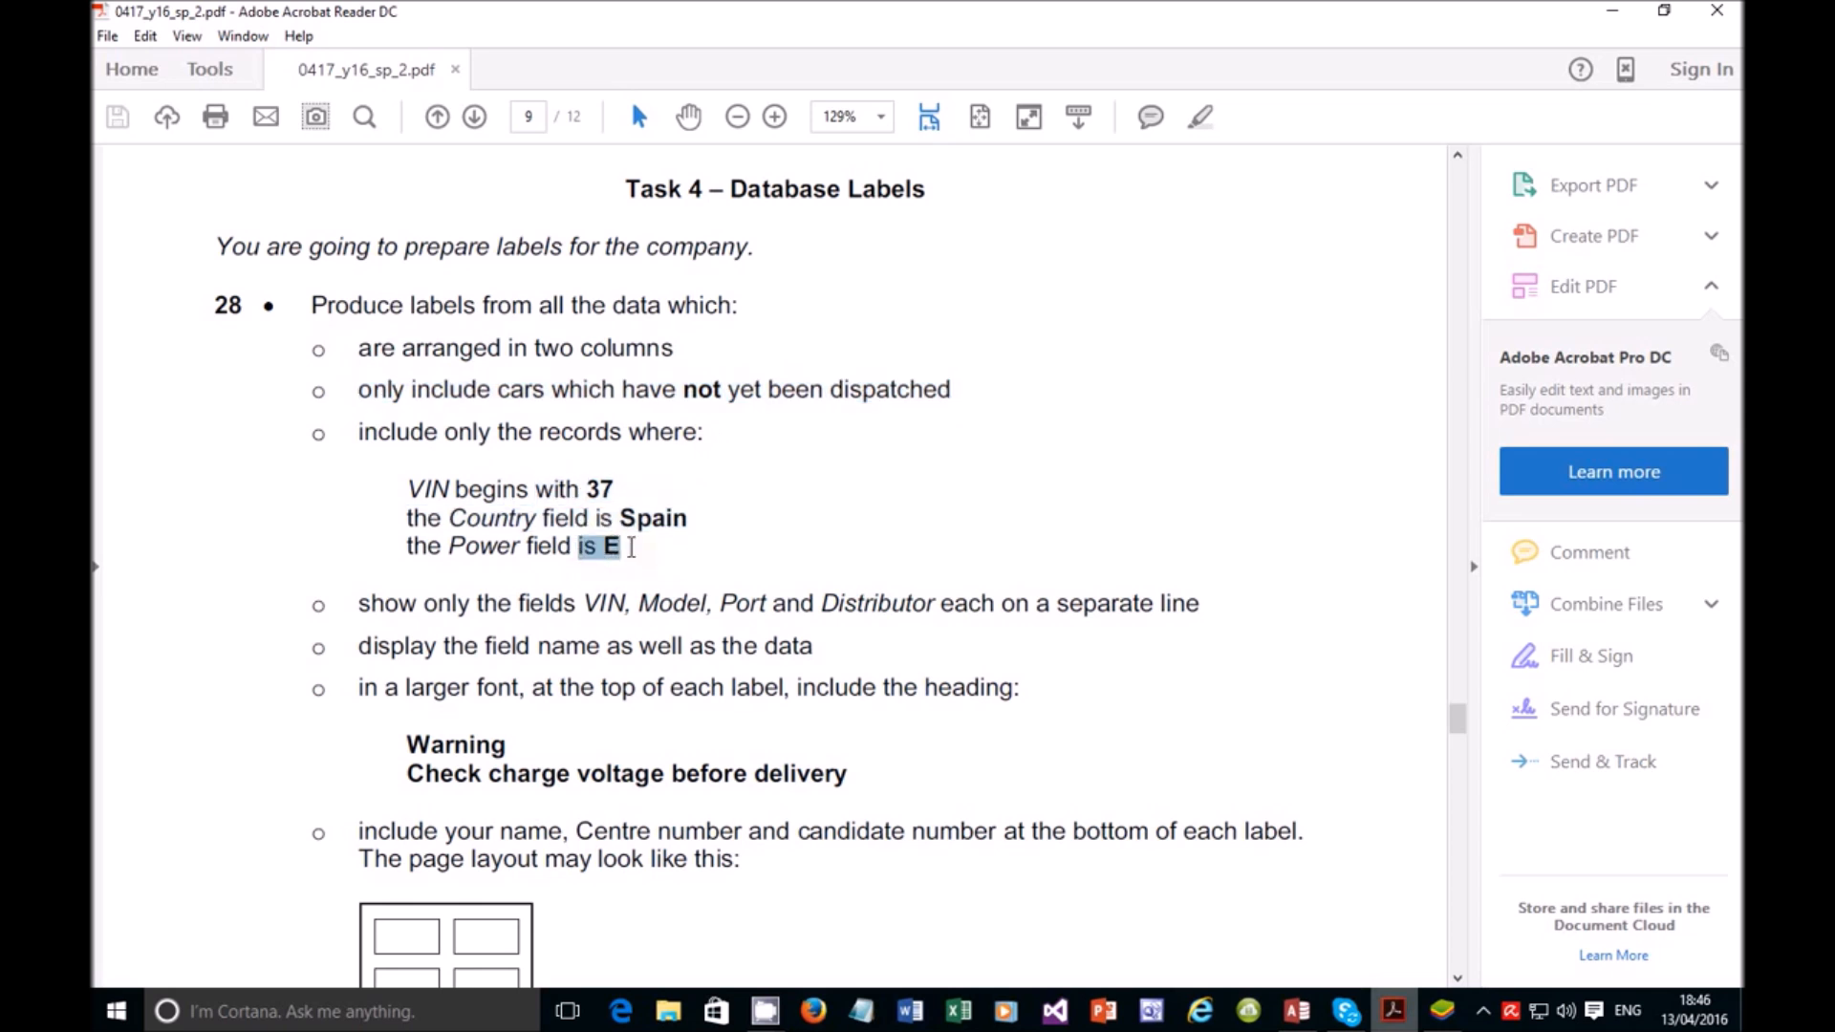
{"action": "left_click", "coordinate": [714, 539]}
{"action": "left_click_drag", "start_coordinate": [401, 604], "coordinate": [1156, 600]}
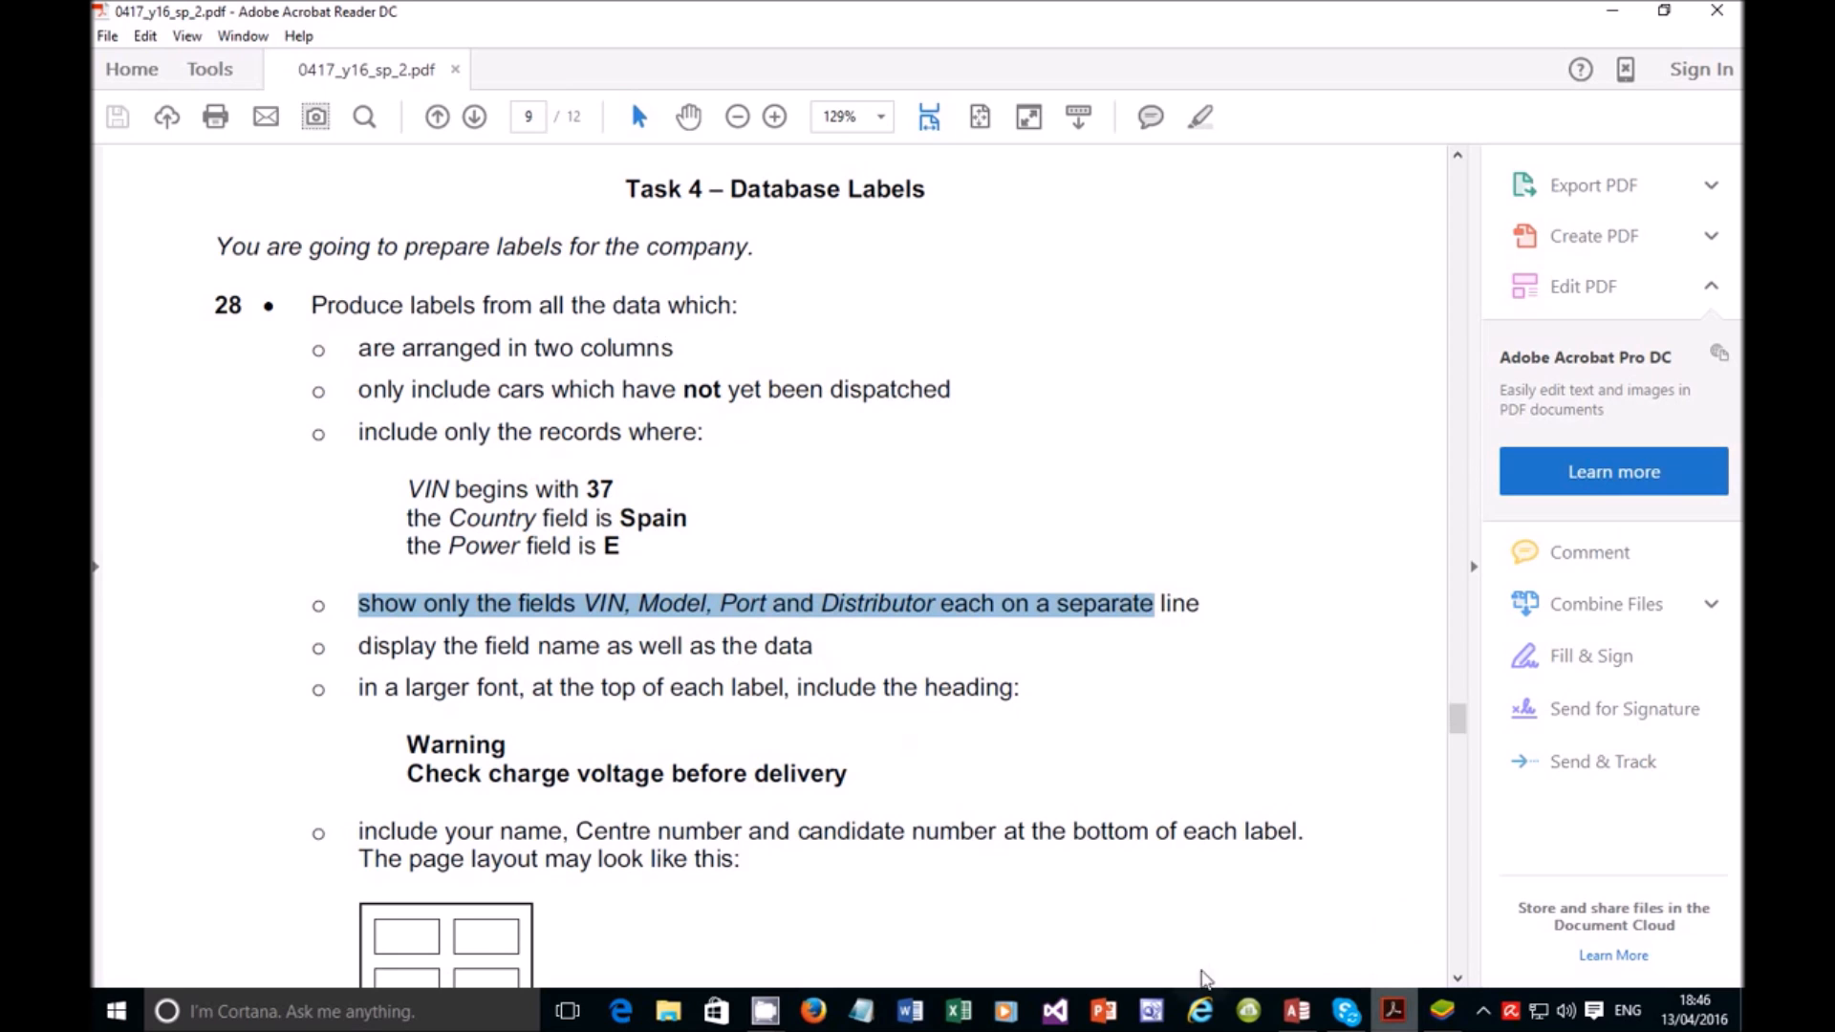
Step: Switch to Access and start a new query with the Simple Query Wizard
{"action": "left_click", "coordinate": [1311, 1017]}
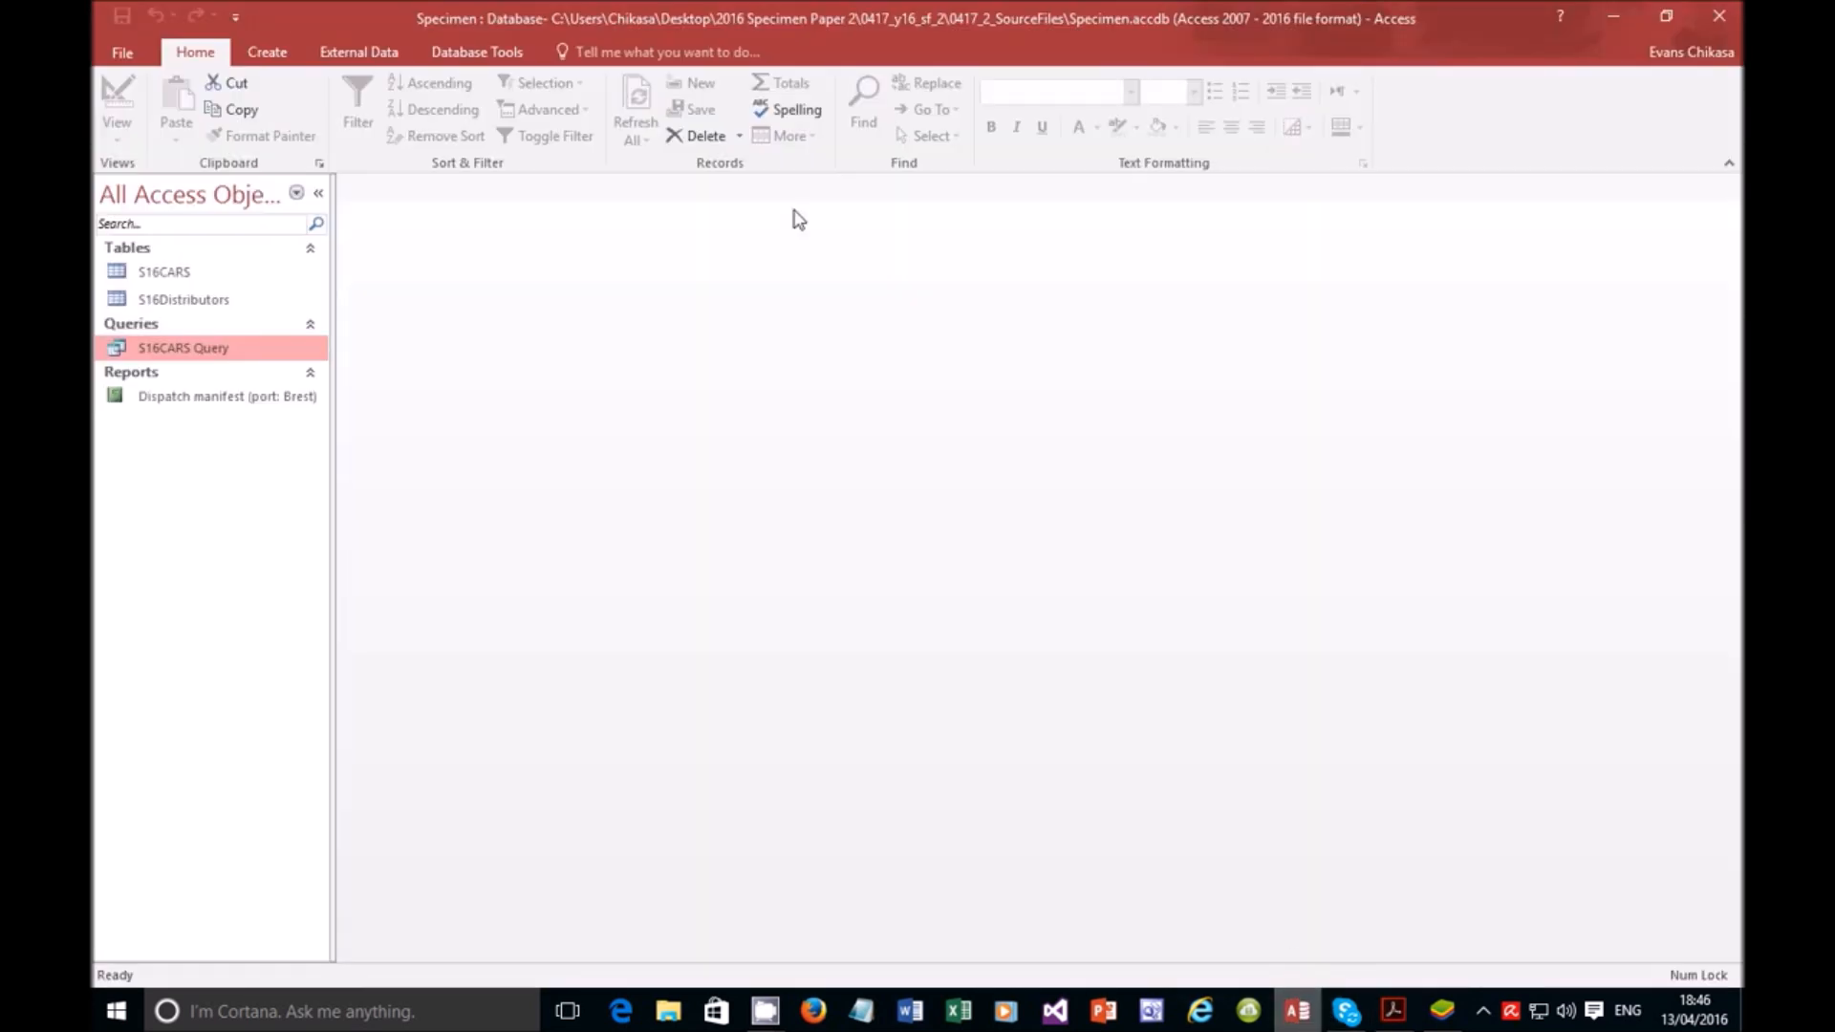
{"action": "left_click", "coordinate": [267, 56]}
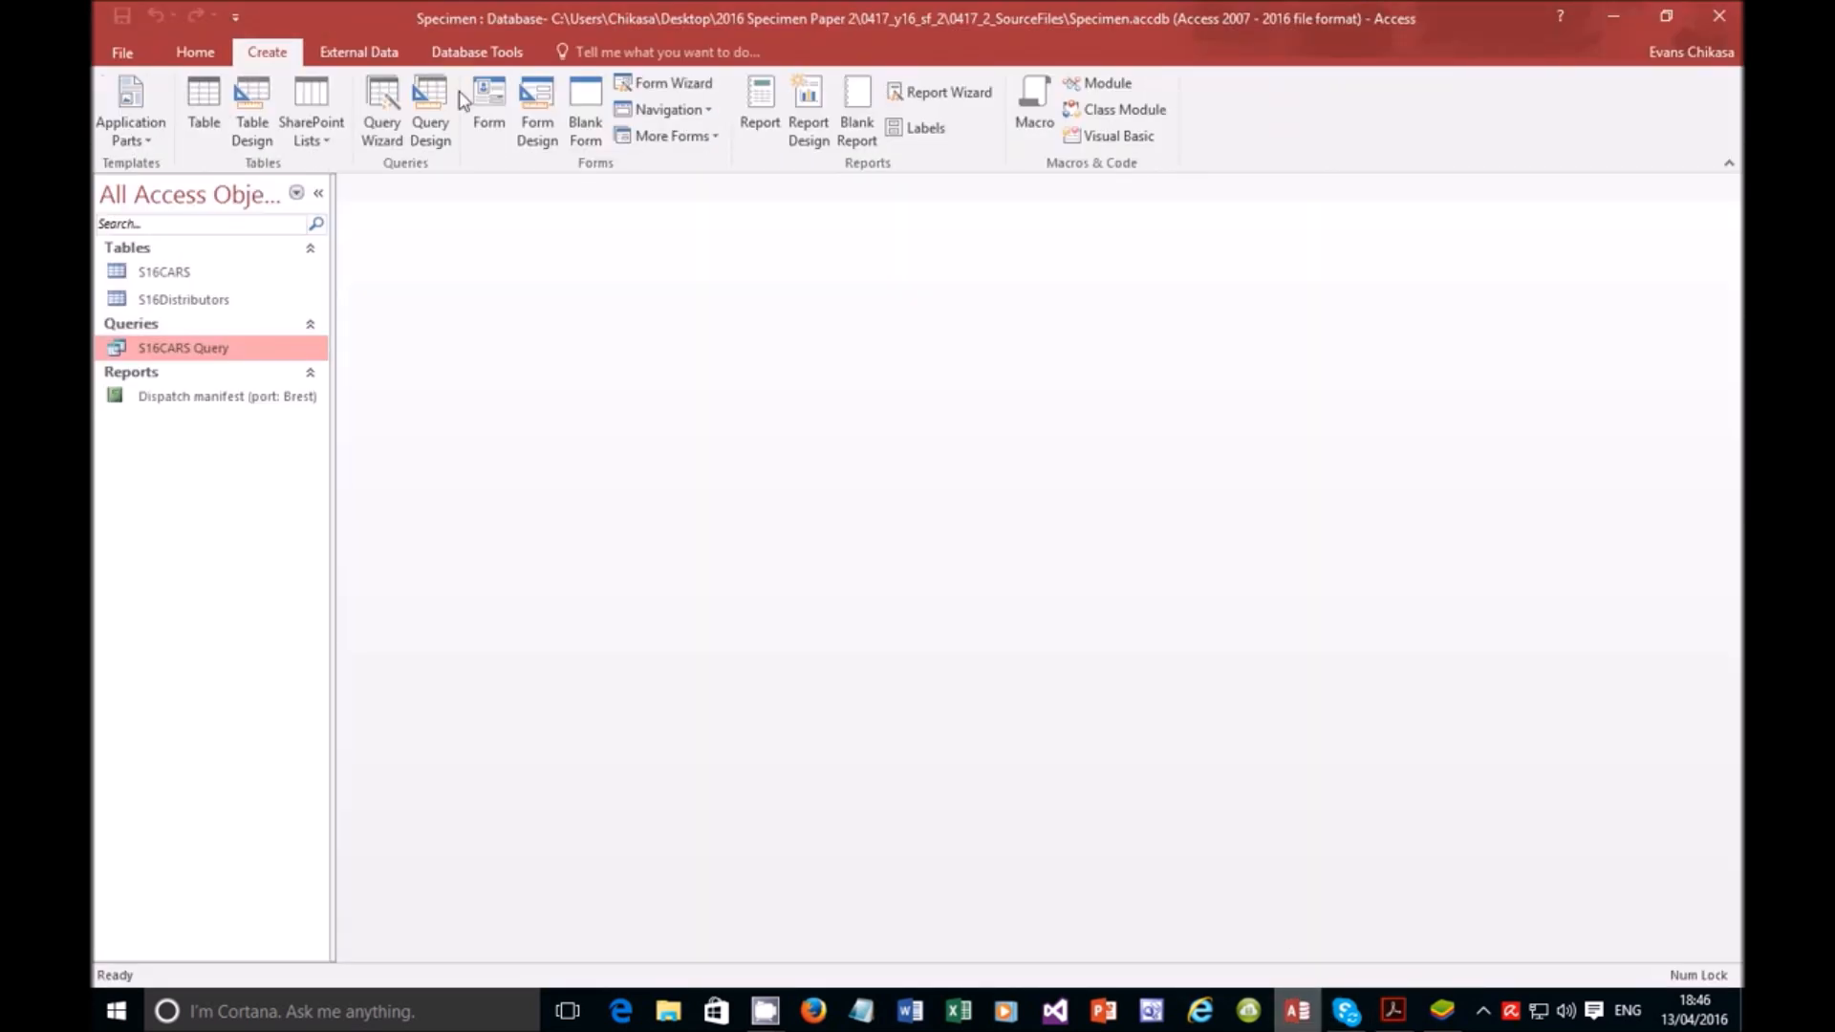
{"action": "left_click", "coordinate": [396, 112]}
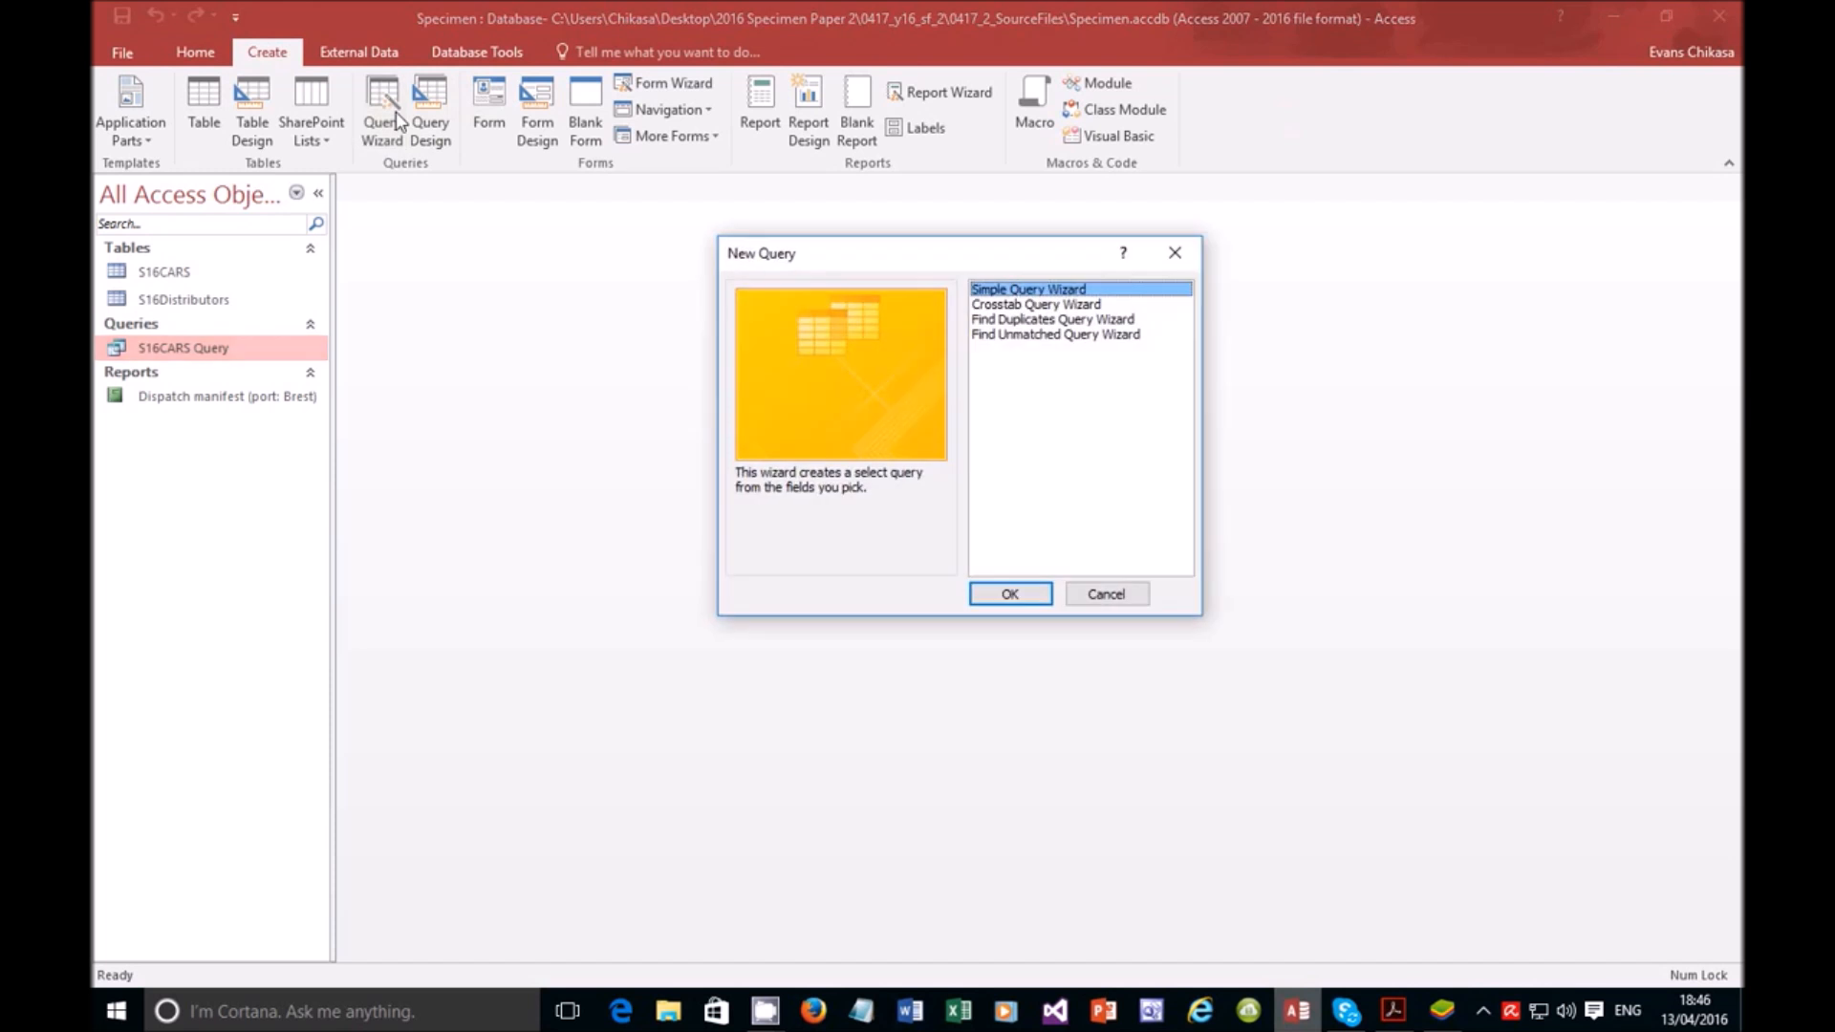
{"action": "left_click", "coordinate": [1009, 594]}
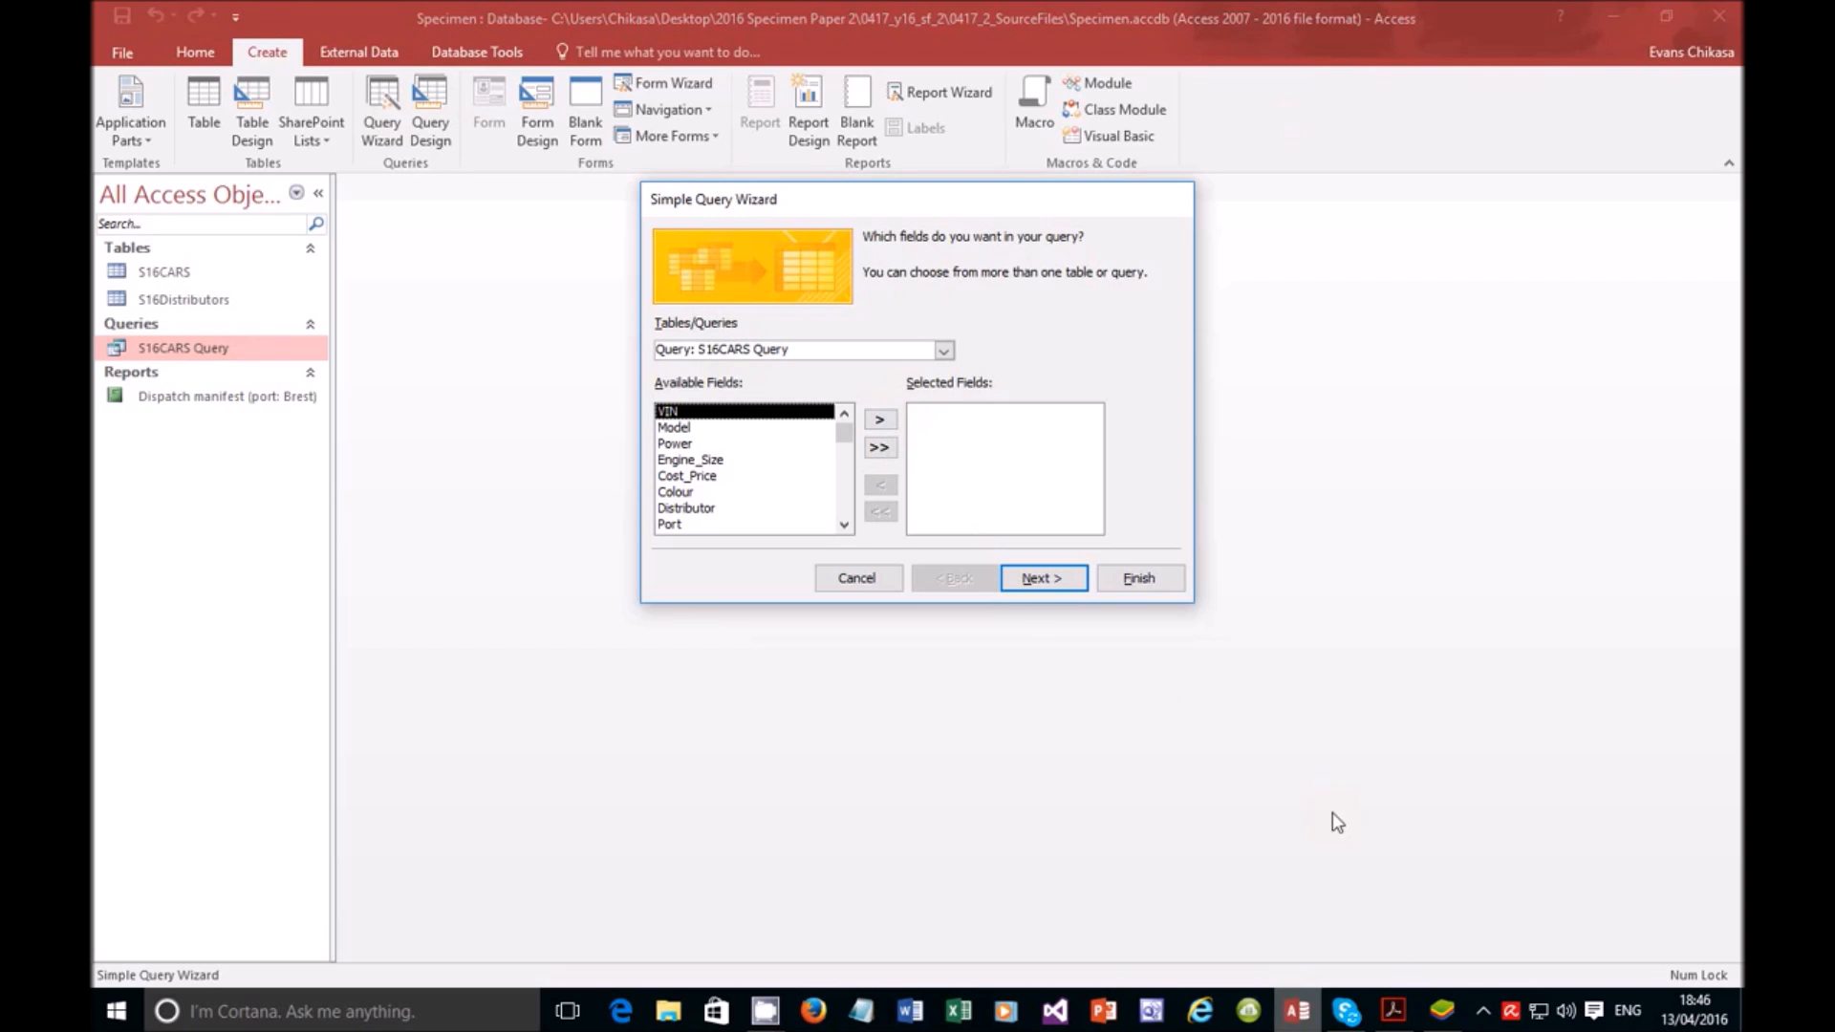
Step: Check in the exam PDF which fields the labels must show, and return to the query wizard in Access
{"action": "left_click", "coordinate": [1393, 1013]}
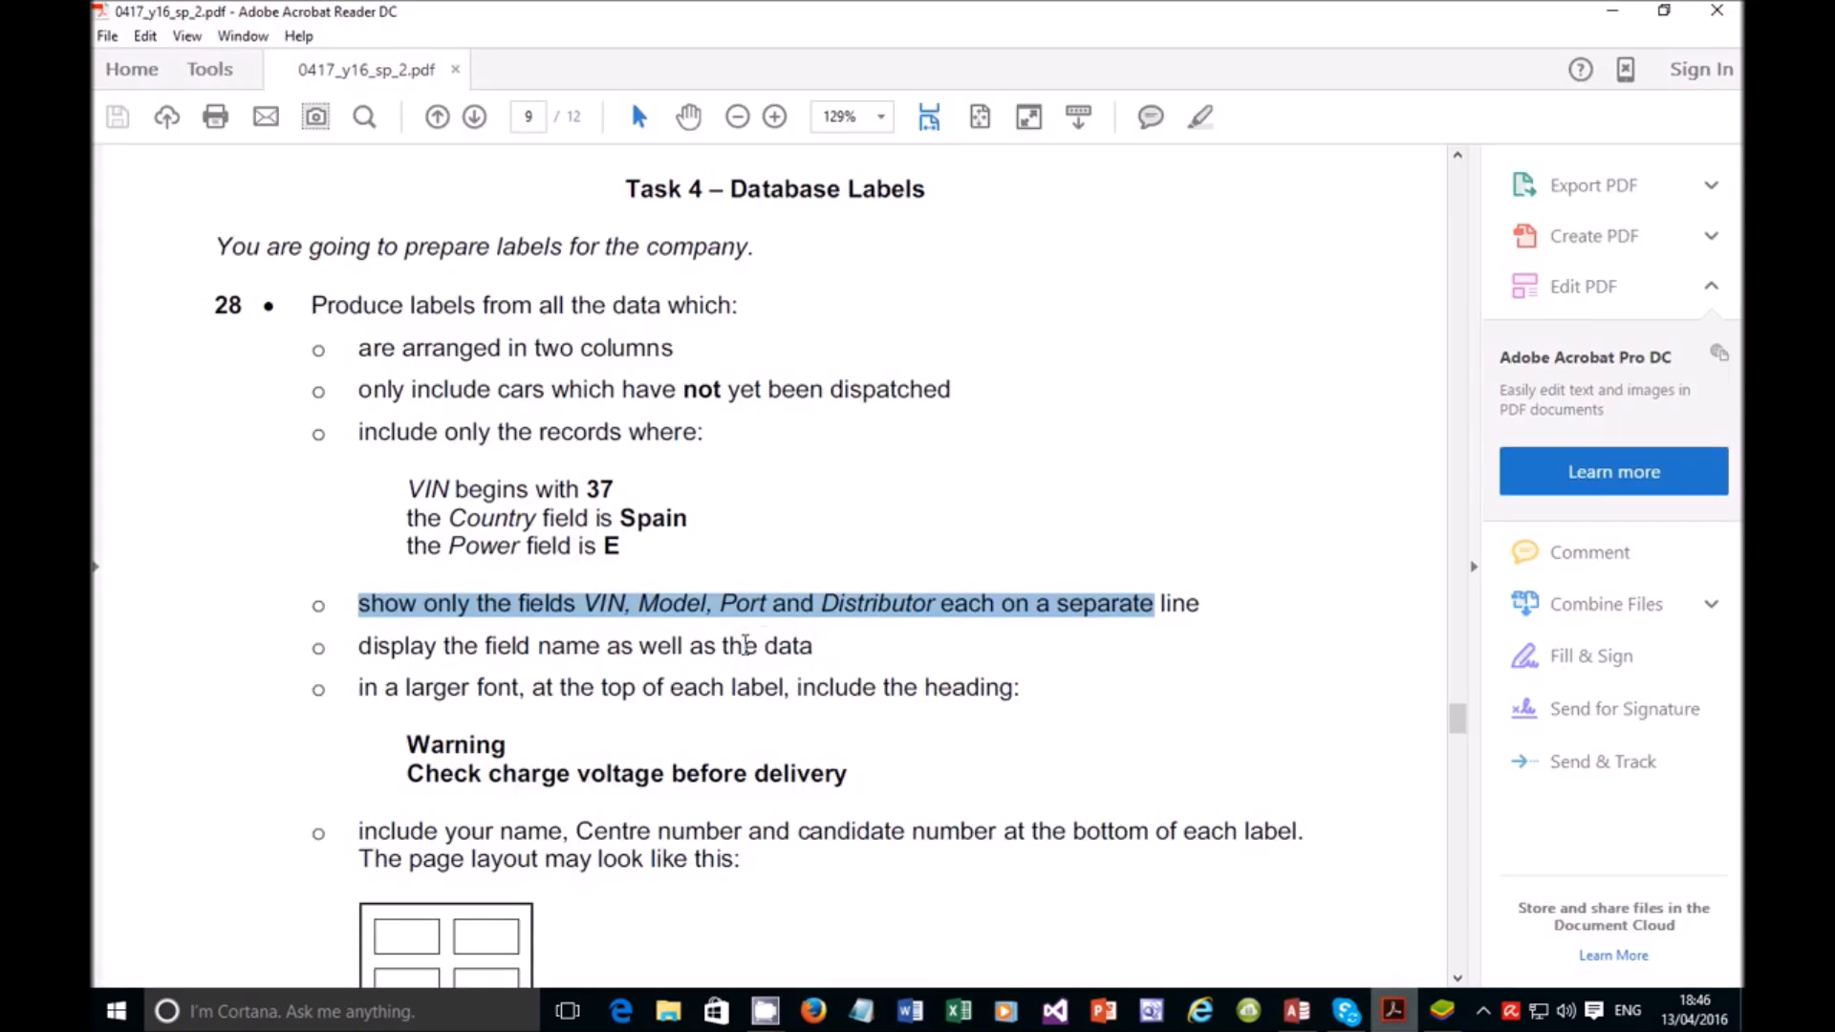
{"action": "left_click", "coordinate": [683, 646]}
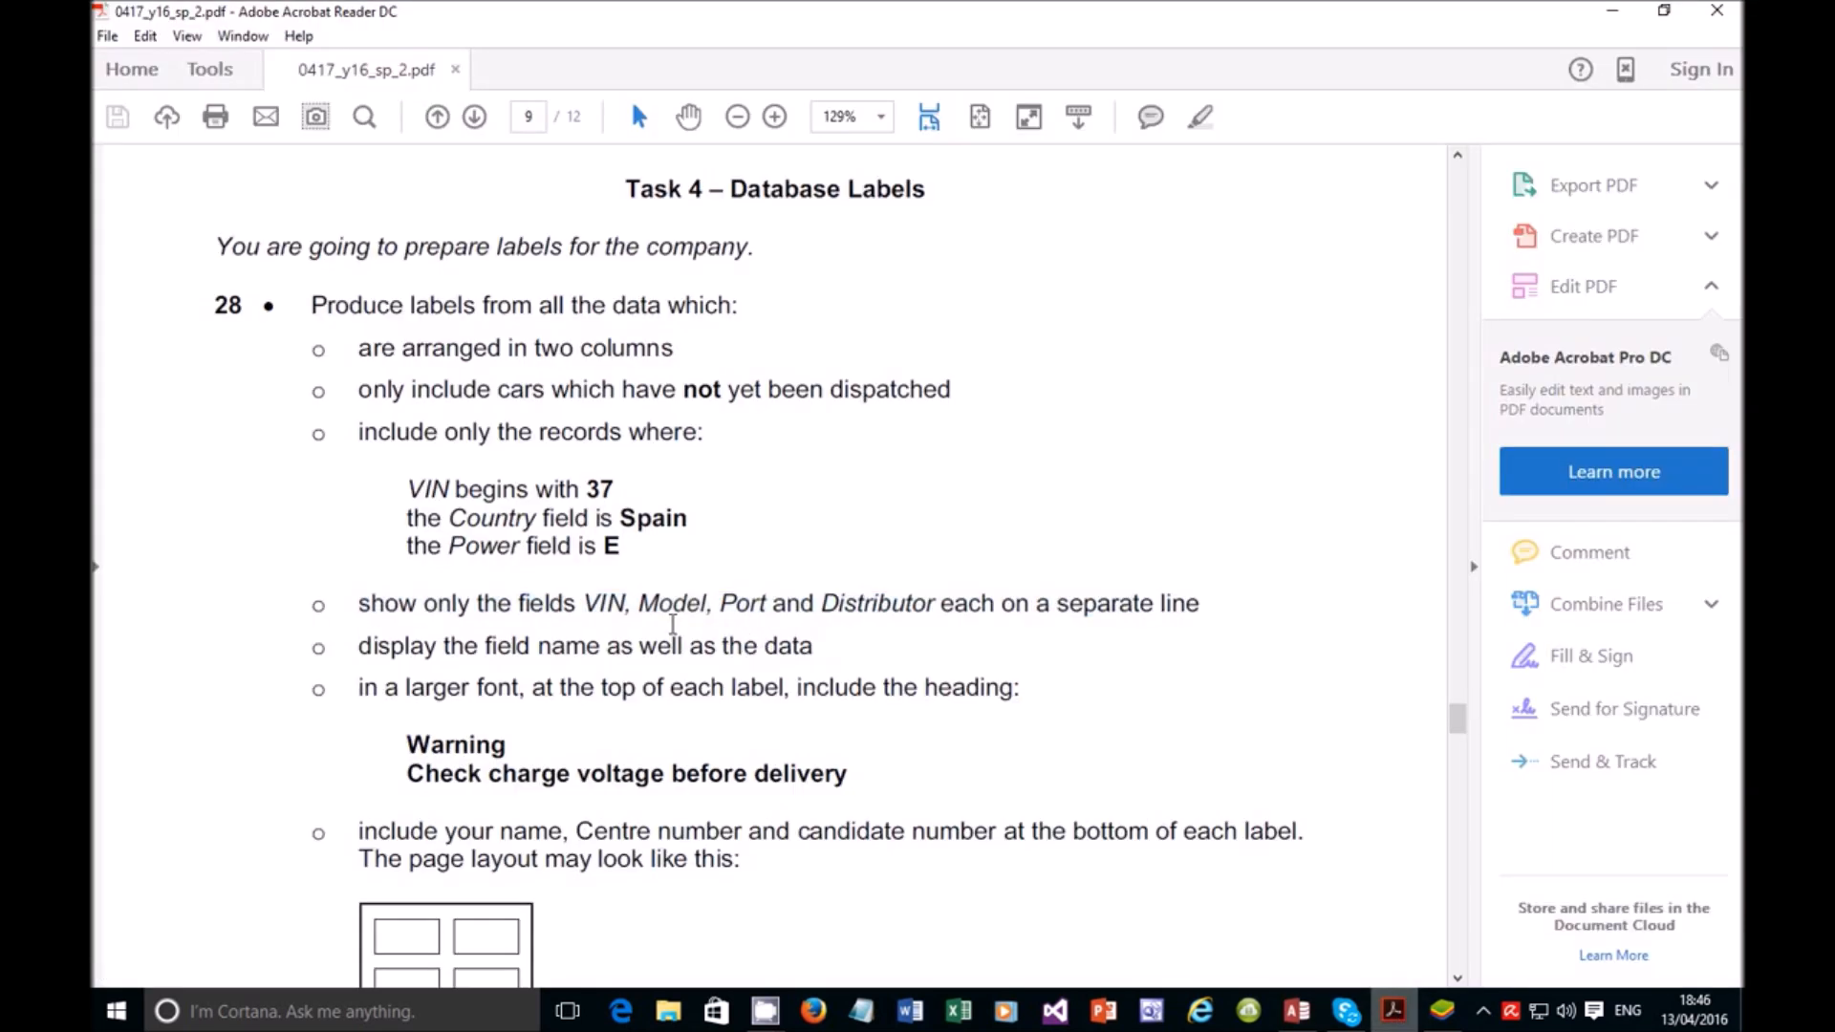
{"action": "left_click_drag", "start_coordinate": [585, 605], "coordinate": [942, 608]}
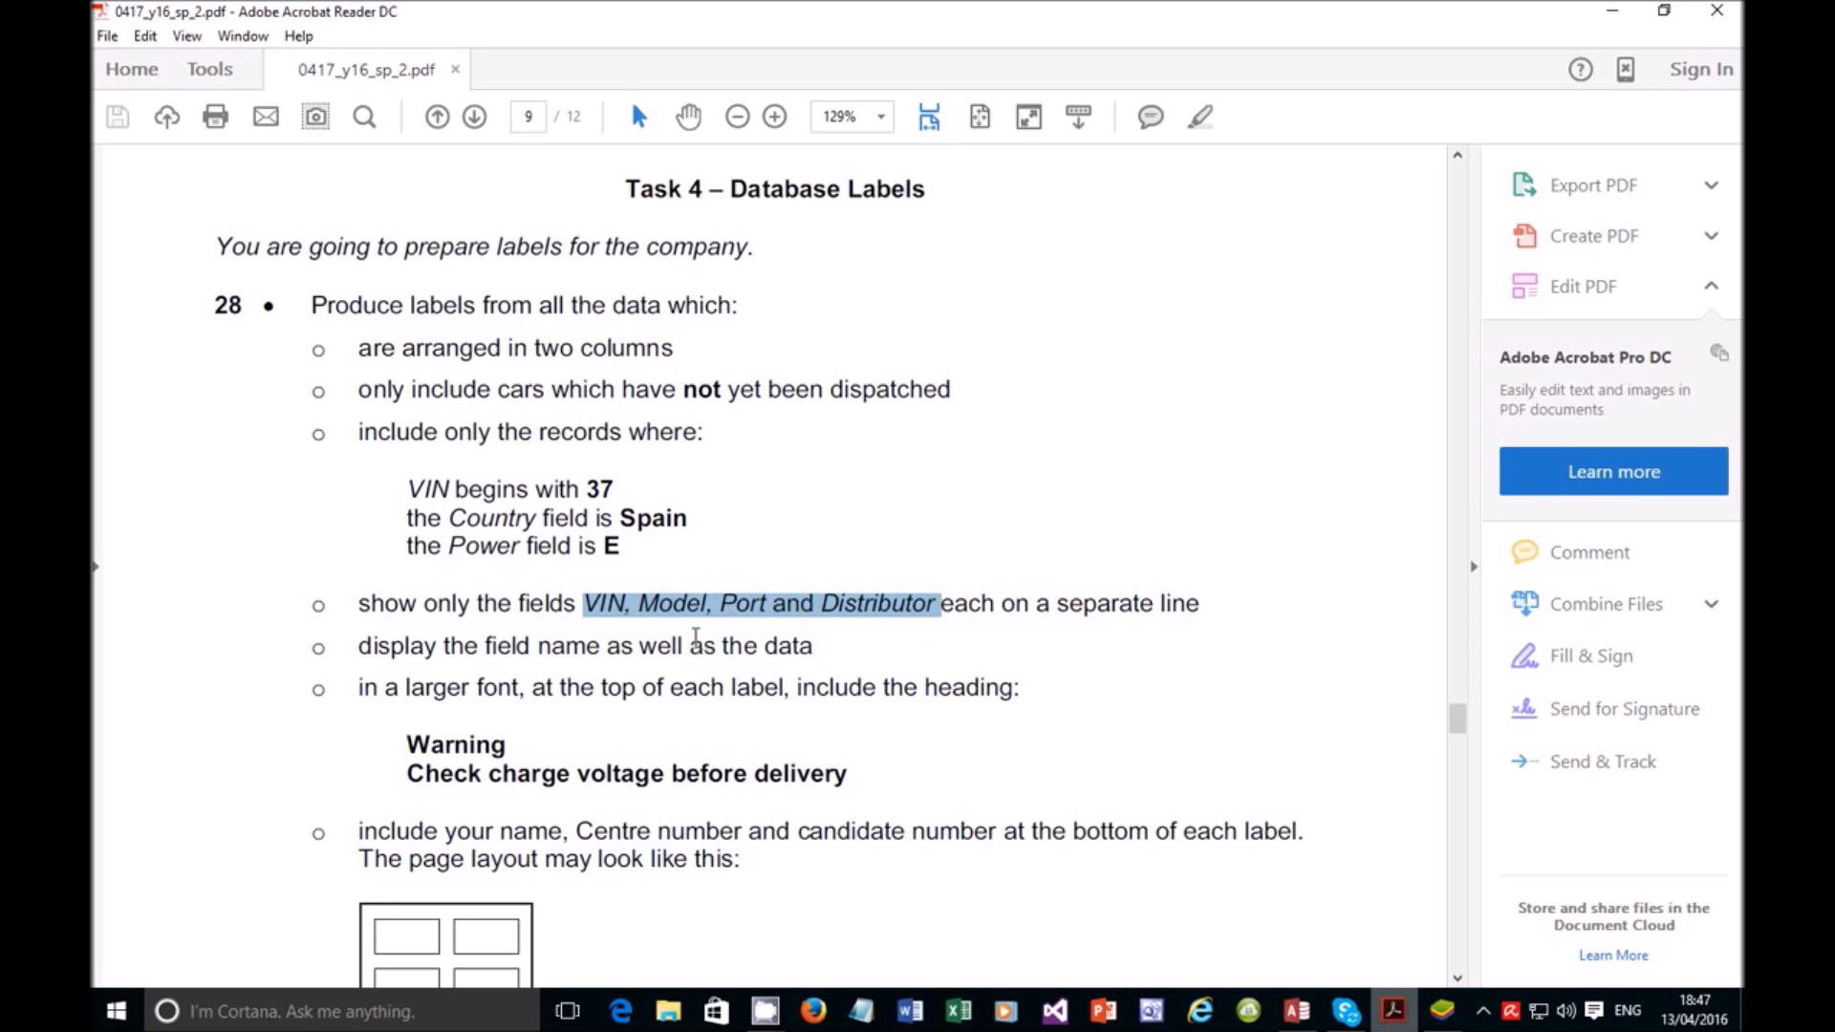
{"action": "left_click", "coordinate": [1391, 1016]}
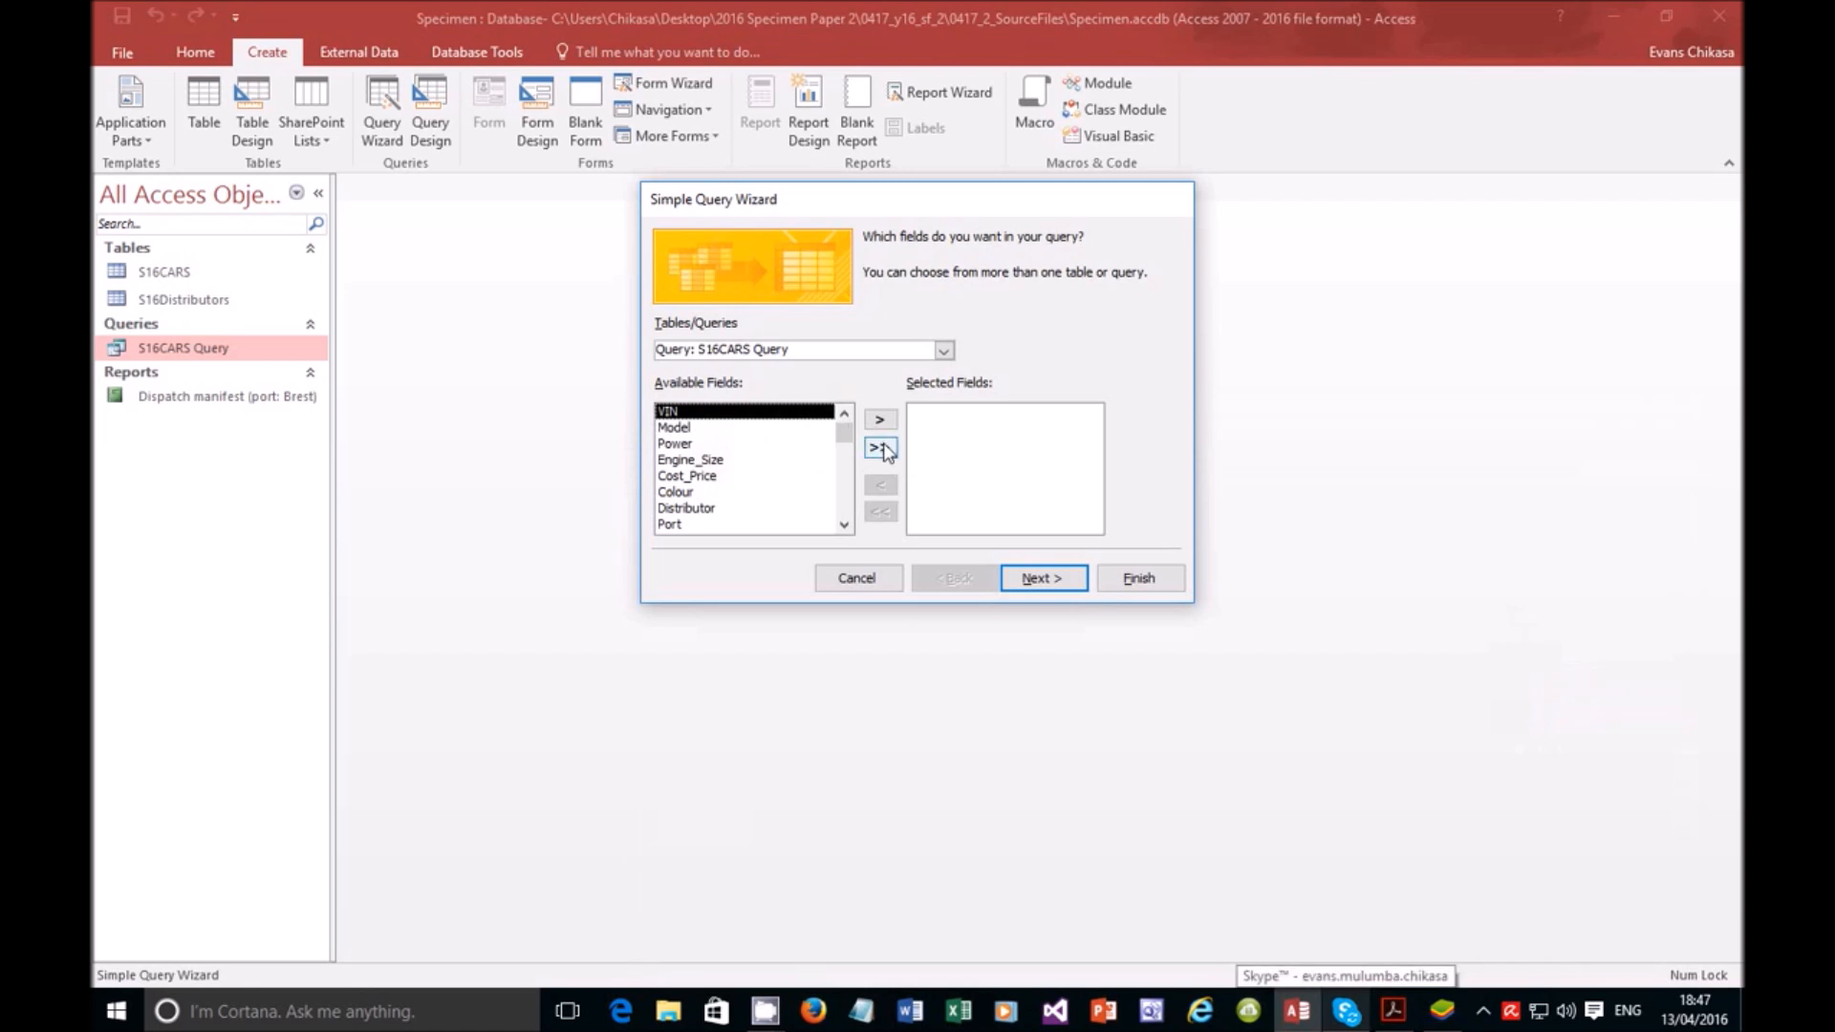
{"action": "left_click", "coordinate": [879, 424]}
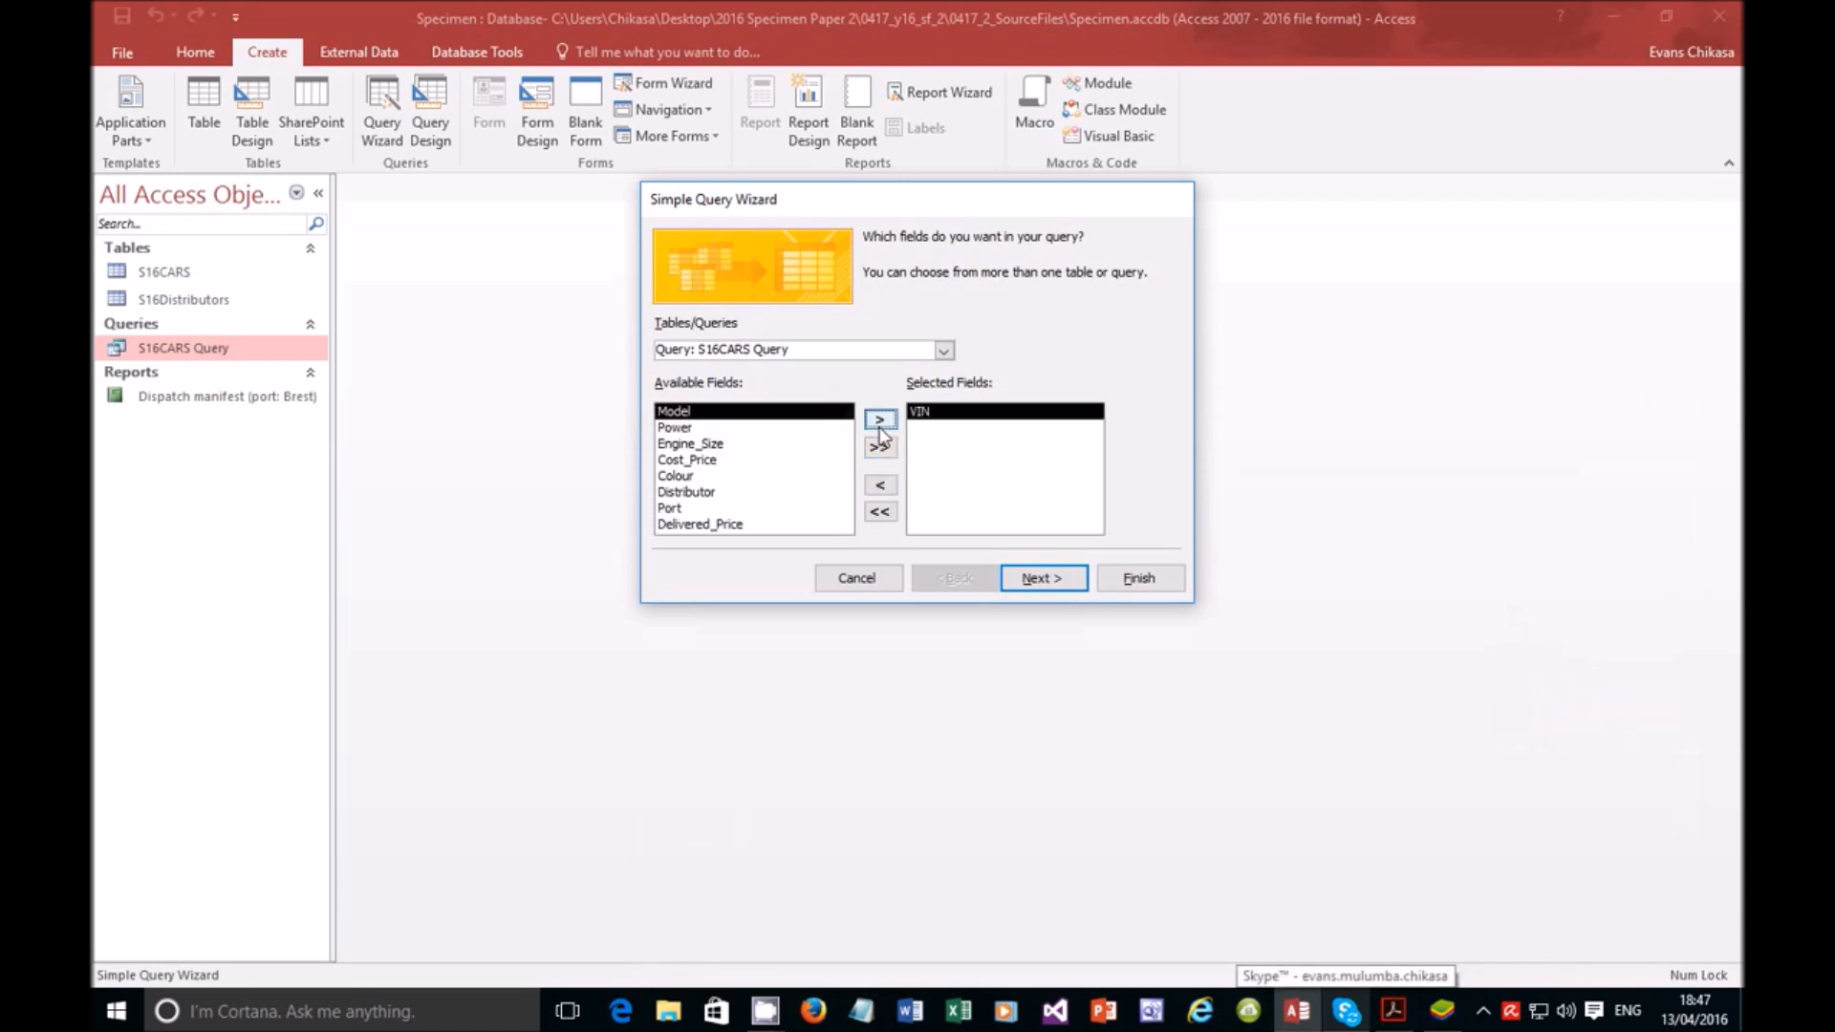
{"action": "left_click", "coordinate": [867, 423]}
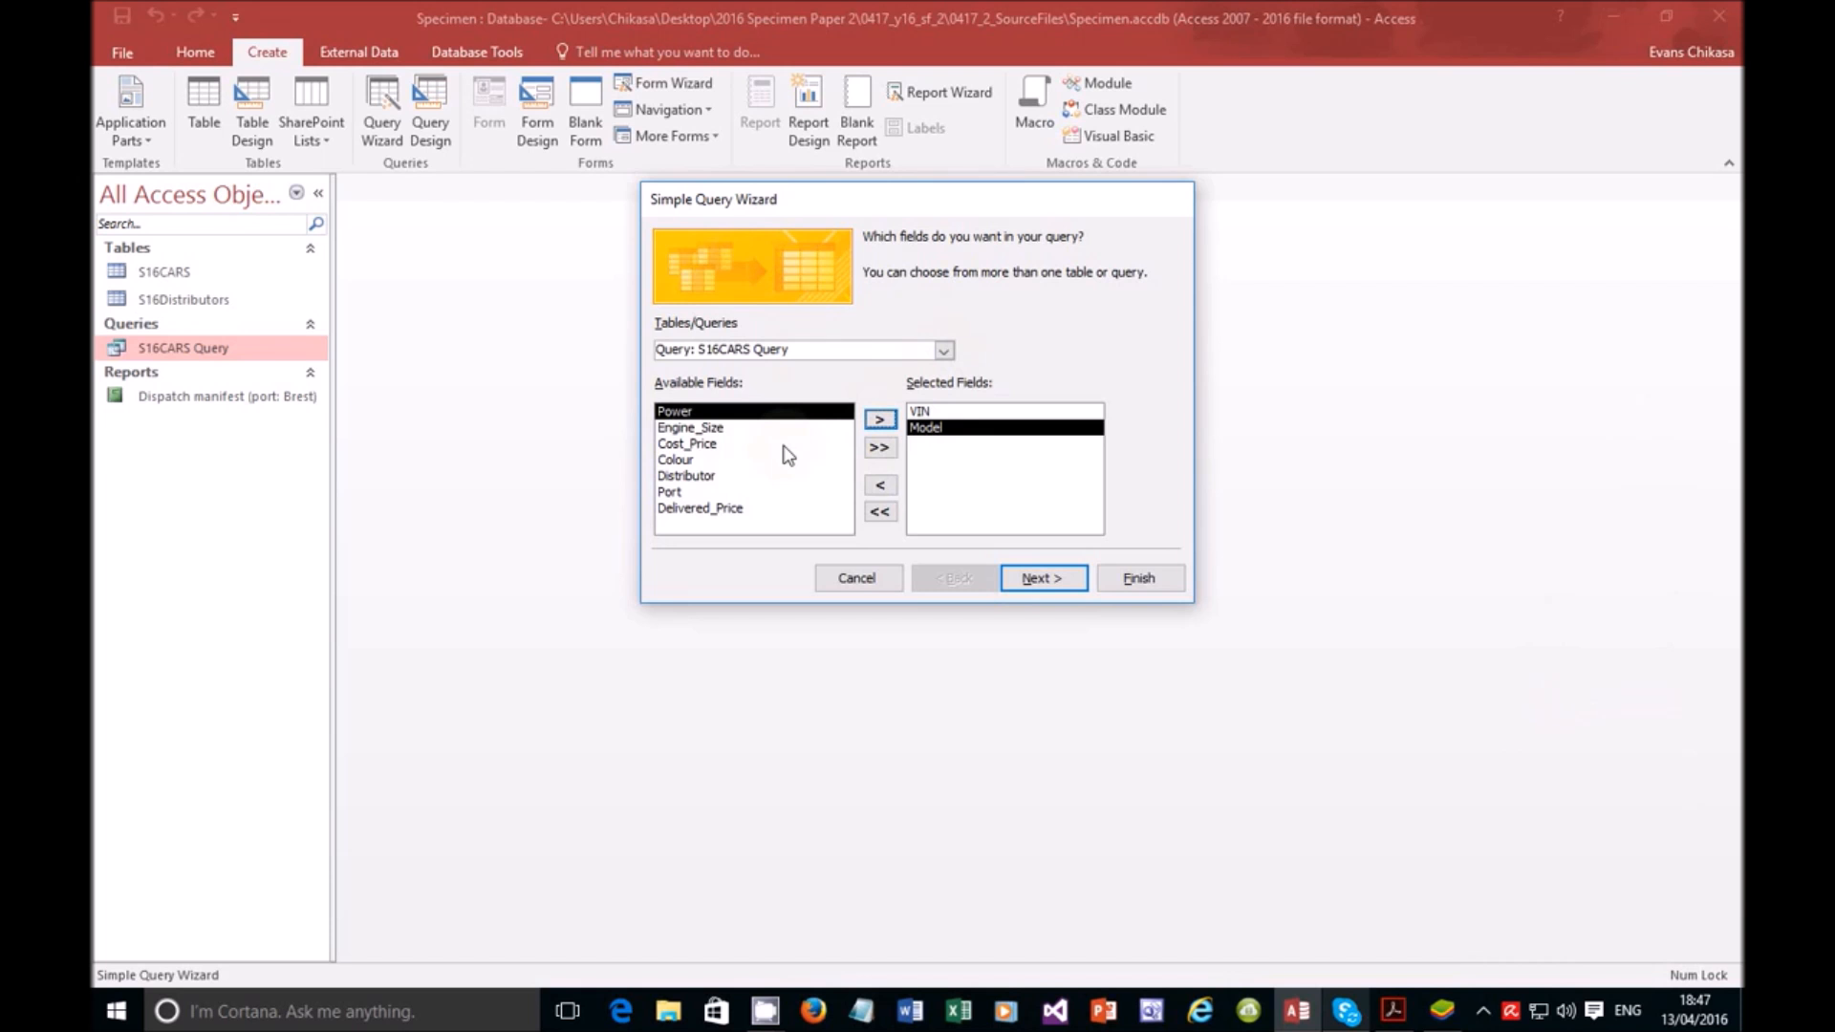
{"action": "left_click", "coordinate": [880, 512]}
{"action": "left_click", "coordinate": [943, 350]}
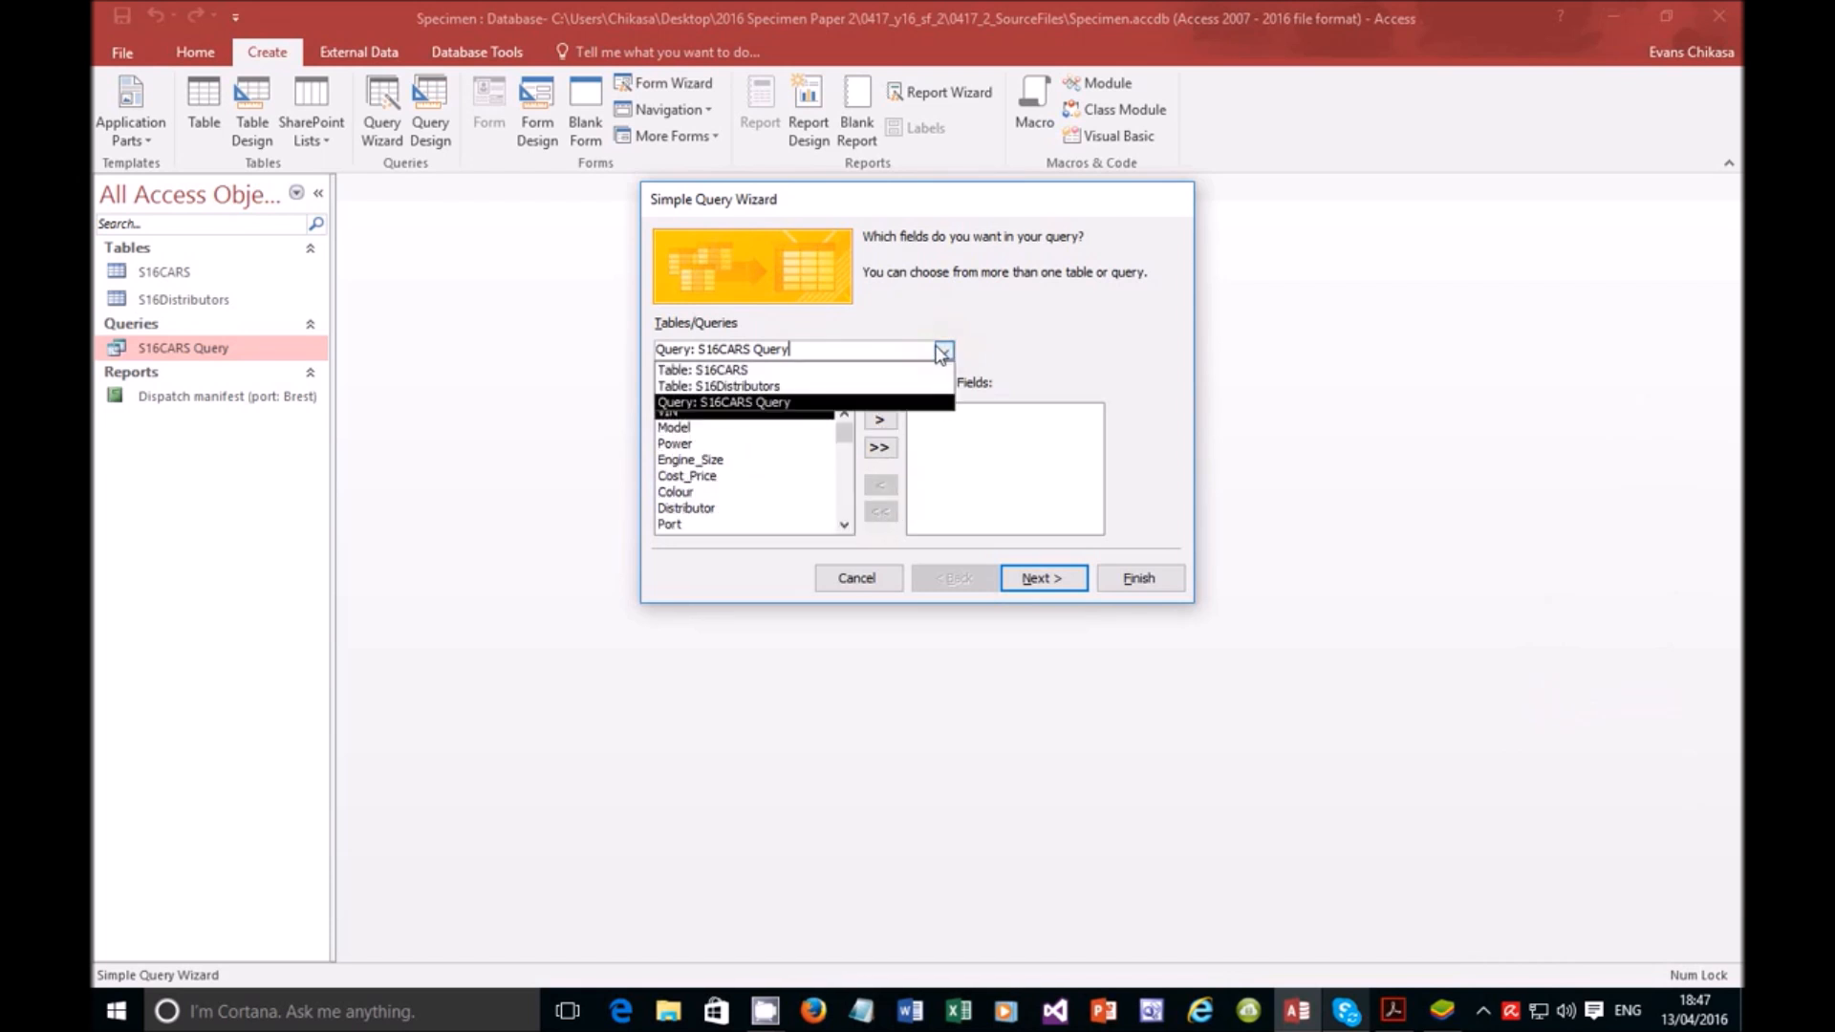
{"action": "left_click", "coordinate": [770, 369]}
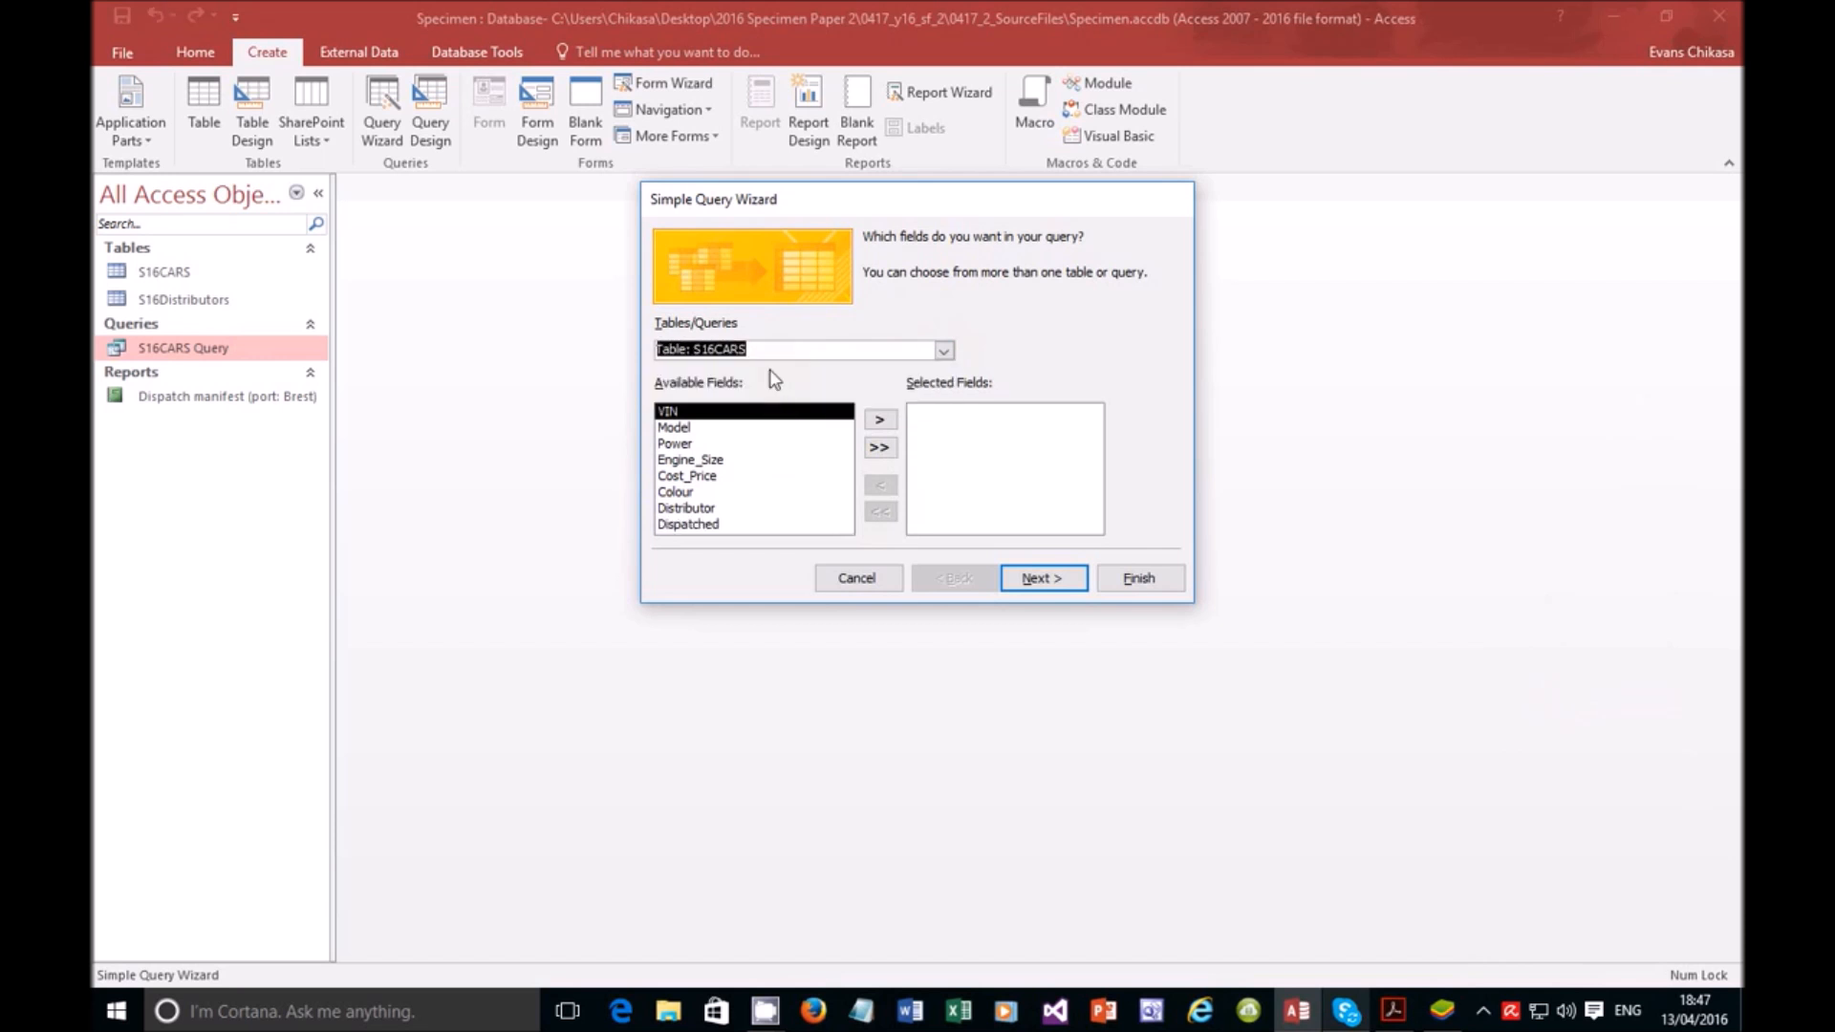
{"action": "left_click", "coordinate": [943, 350]}
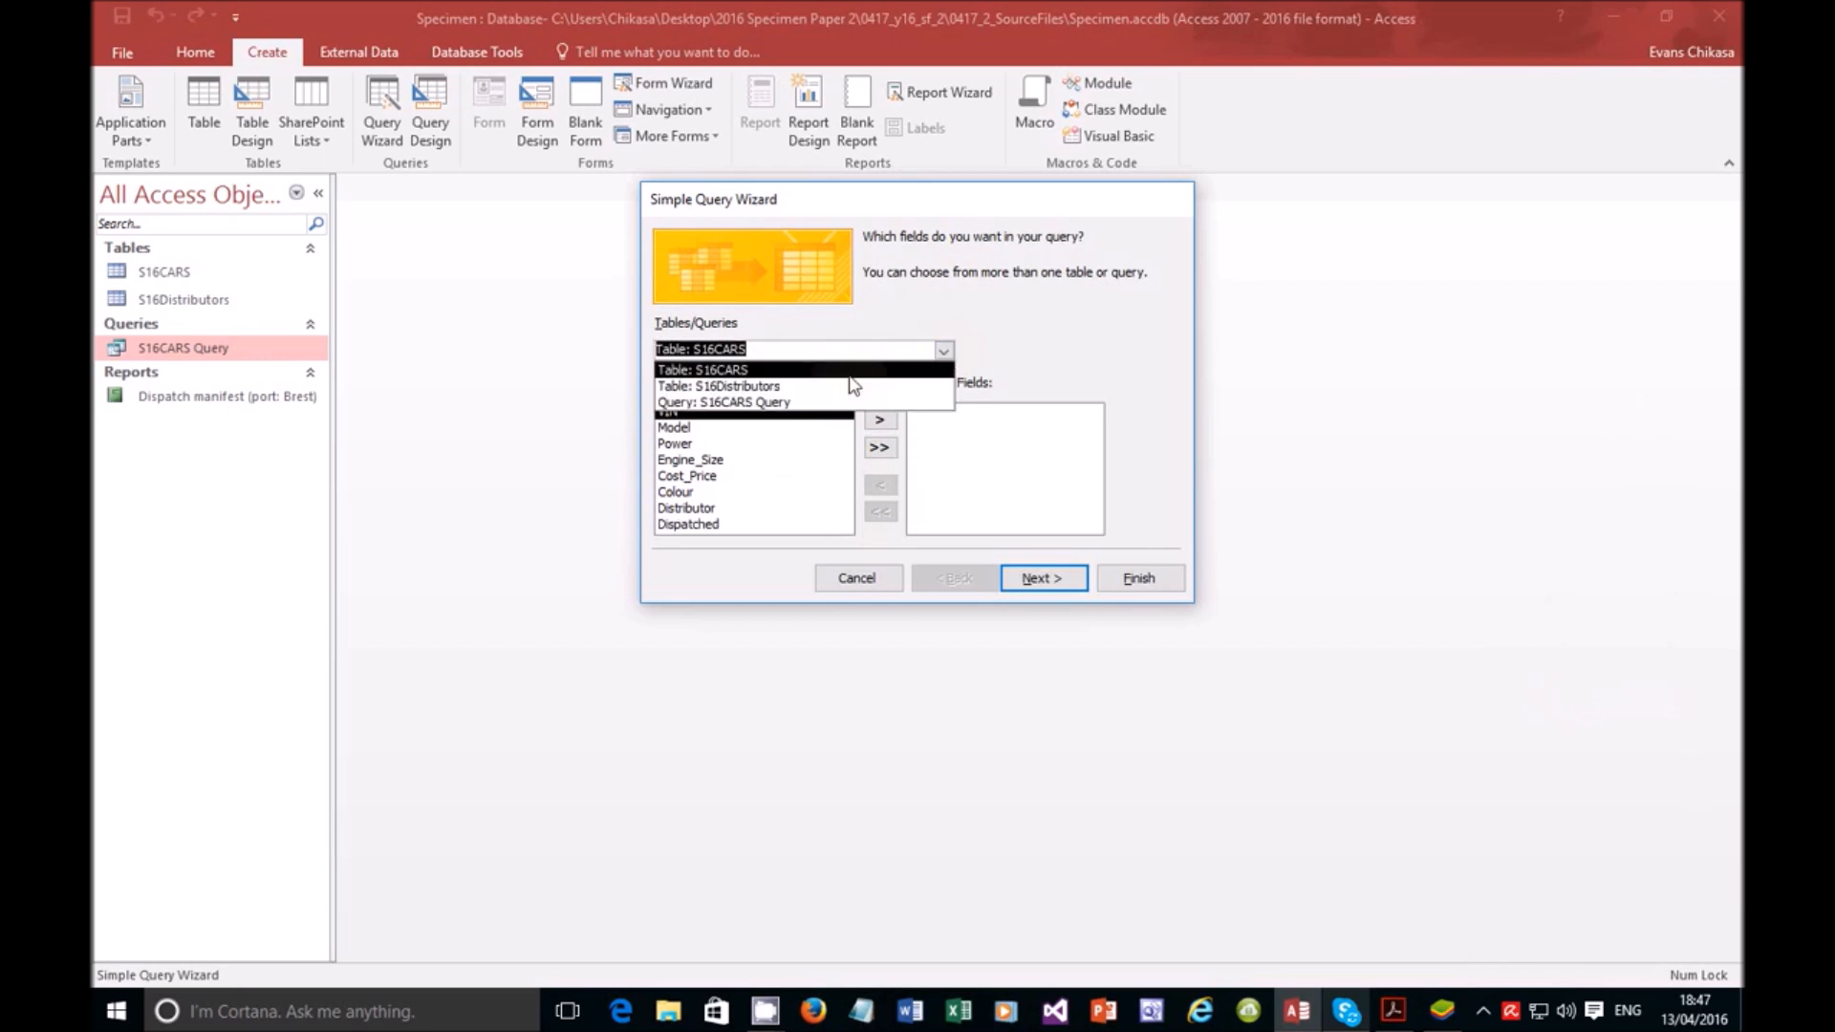
{"action": "left_click", "coordinate": [764, 401]}
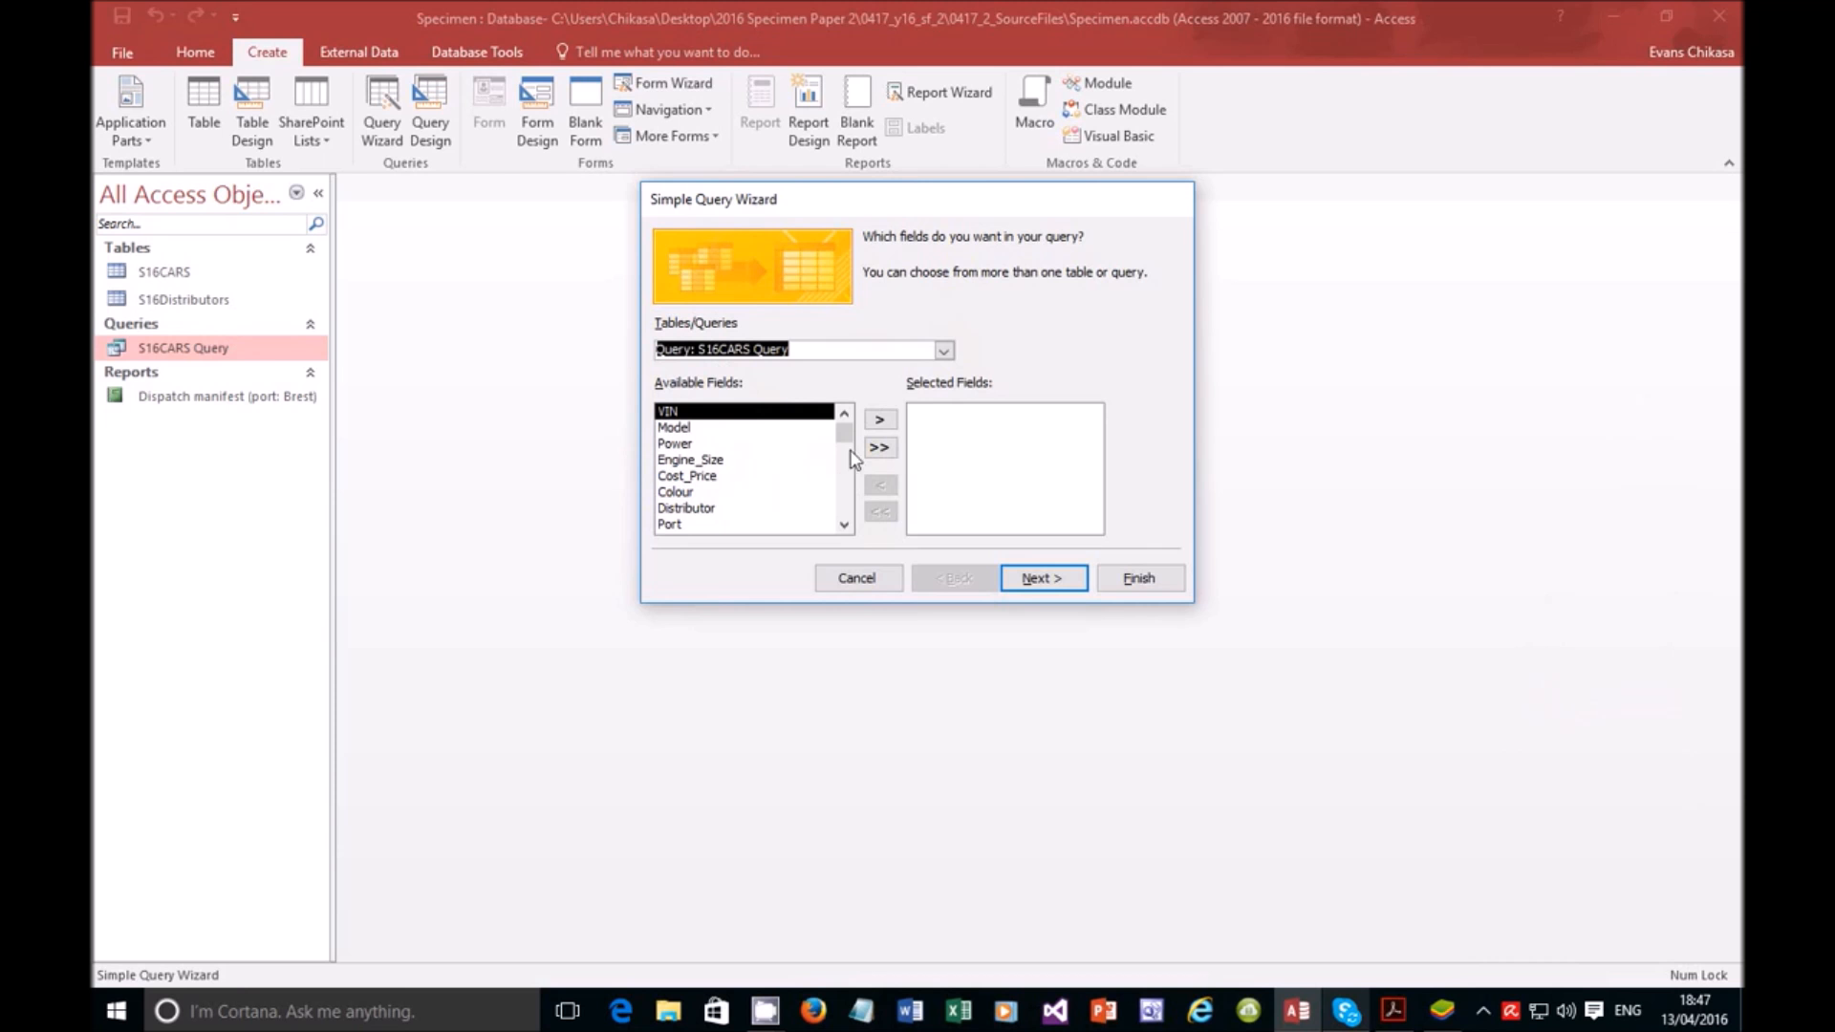
{"action": "left_click", "coordinate": [844, 469]}
{"action": "scroll", "coordinate": [845, 478], "scroll_direction": "up", "scroll_amount": 1}
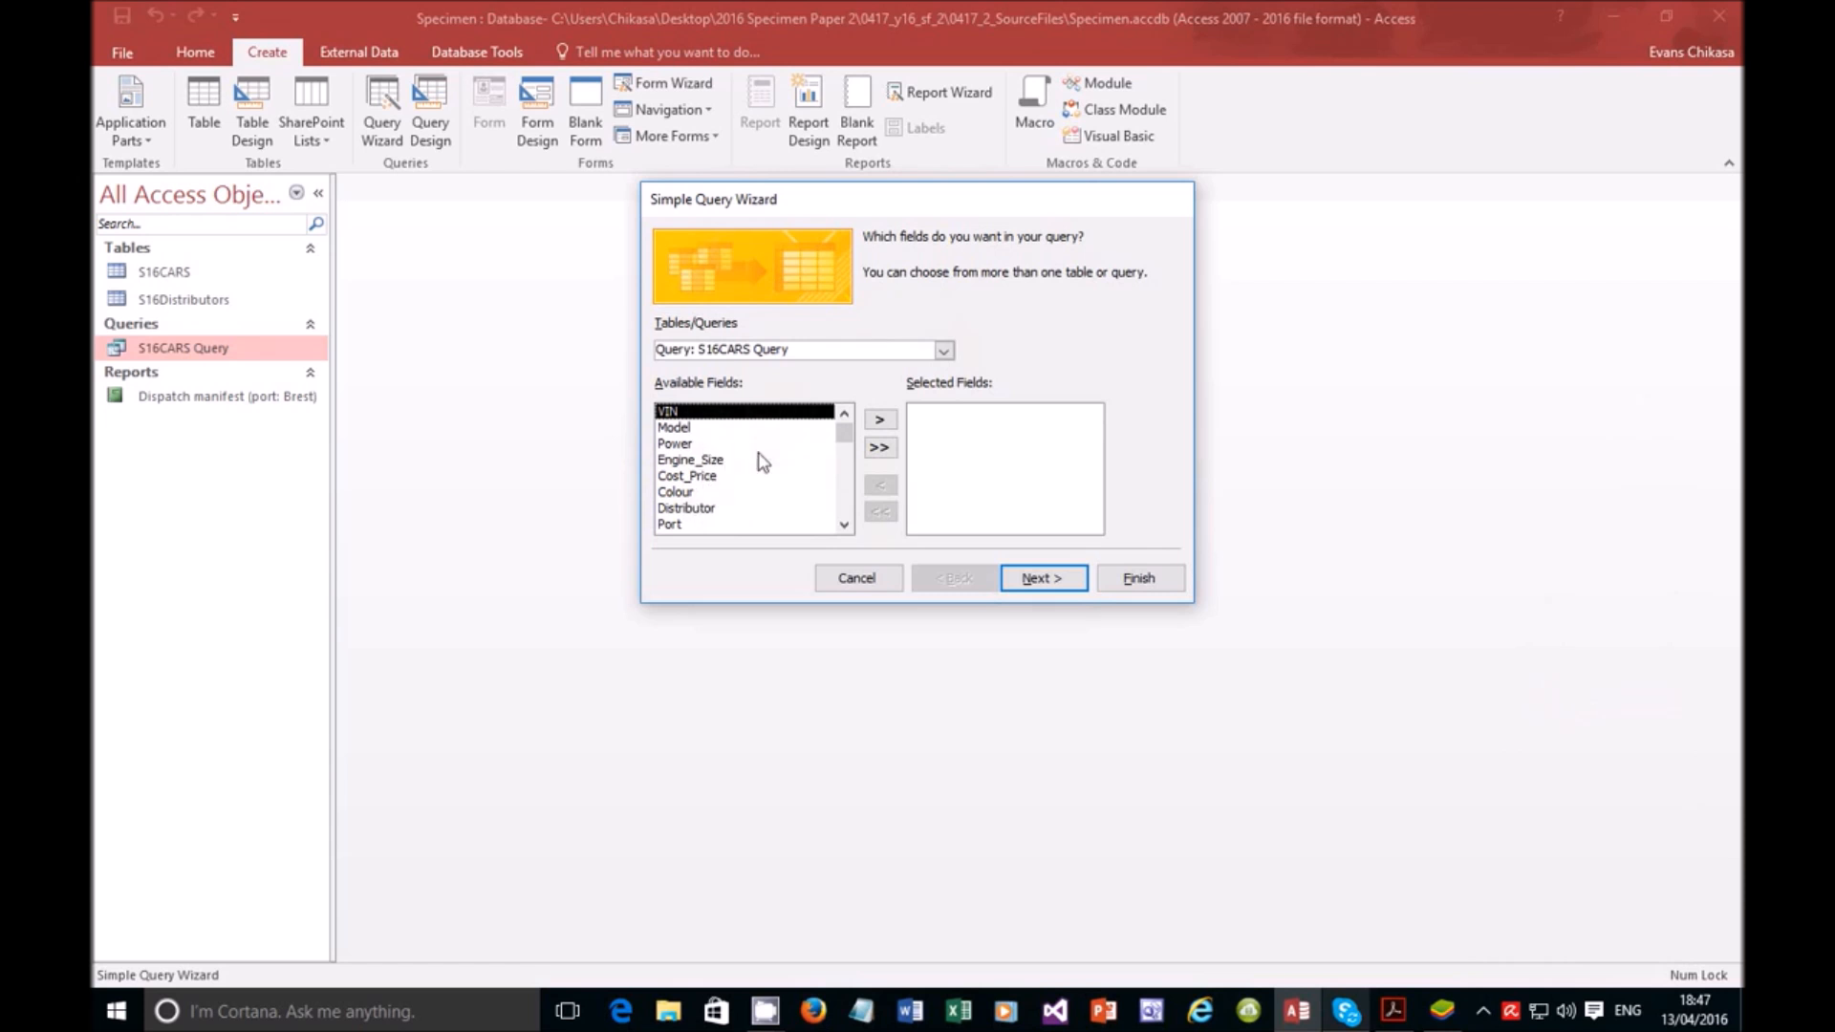
Step: Choose the S16CARS table as the source of the query fields in the wizard
{"action": "left_click", "coordinate": [937, 350]}
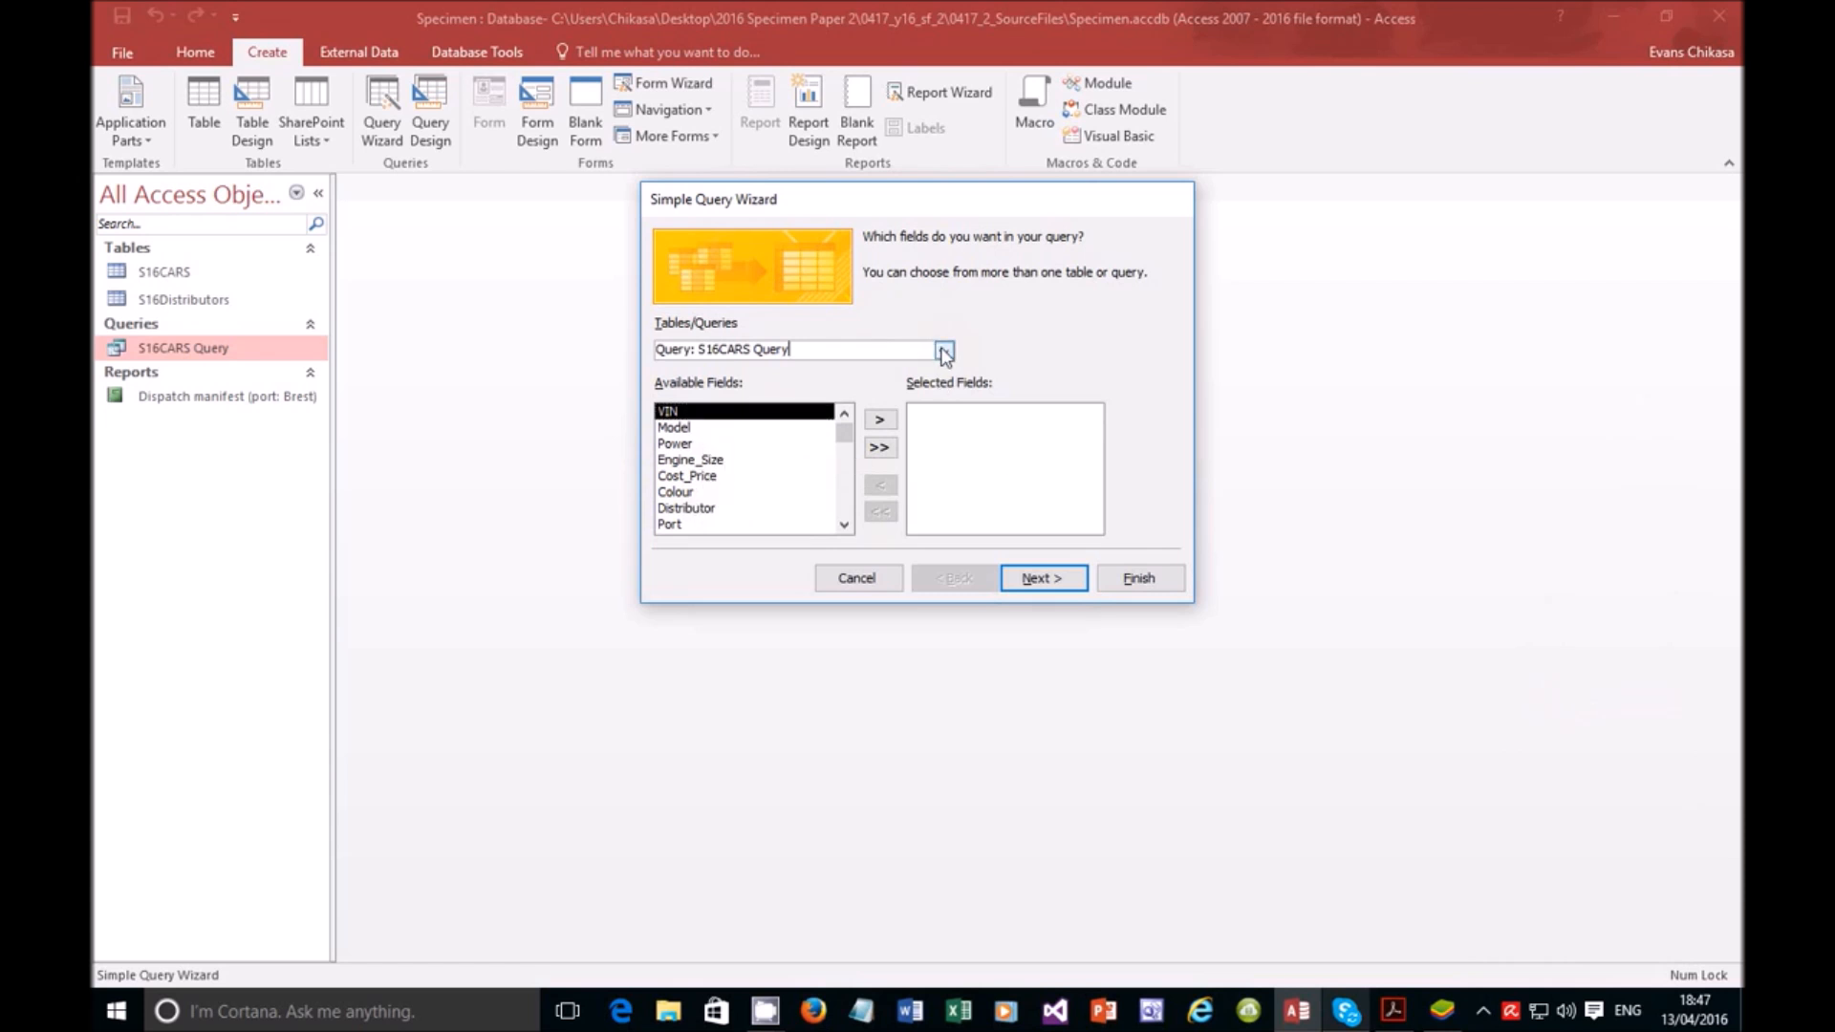
{"action": "left_click", "coordinate": [944, 351]}
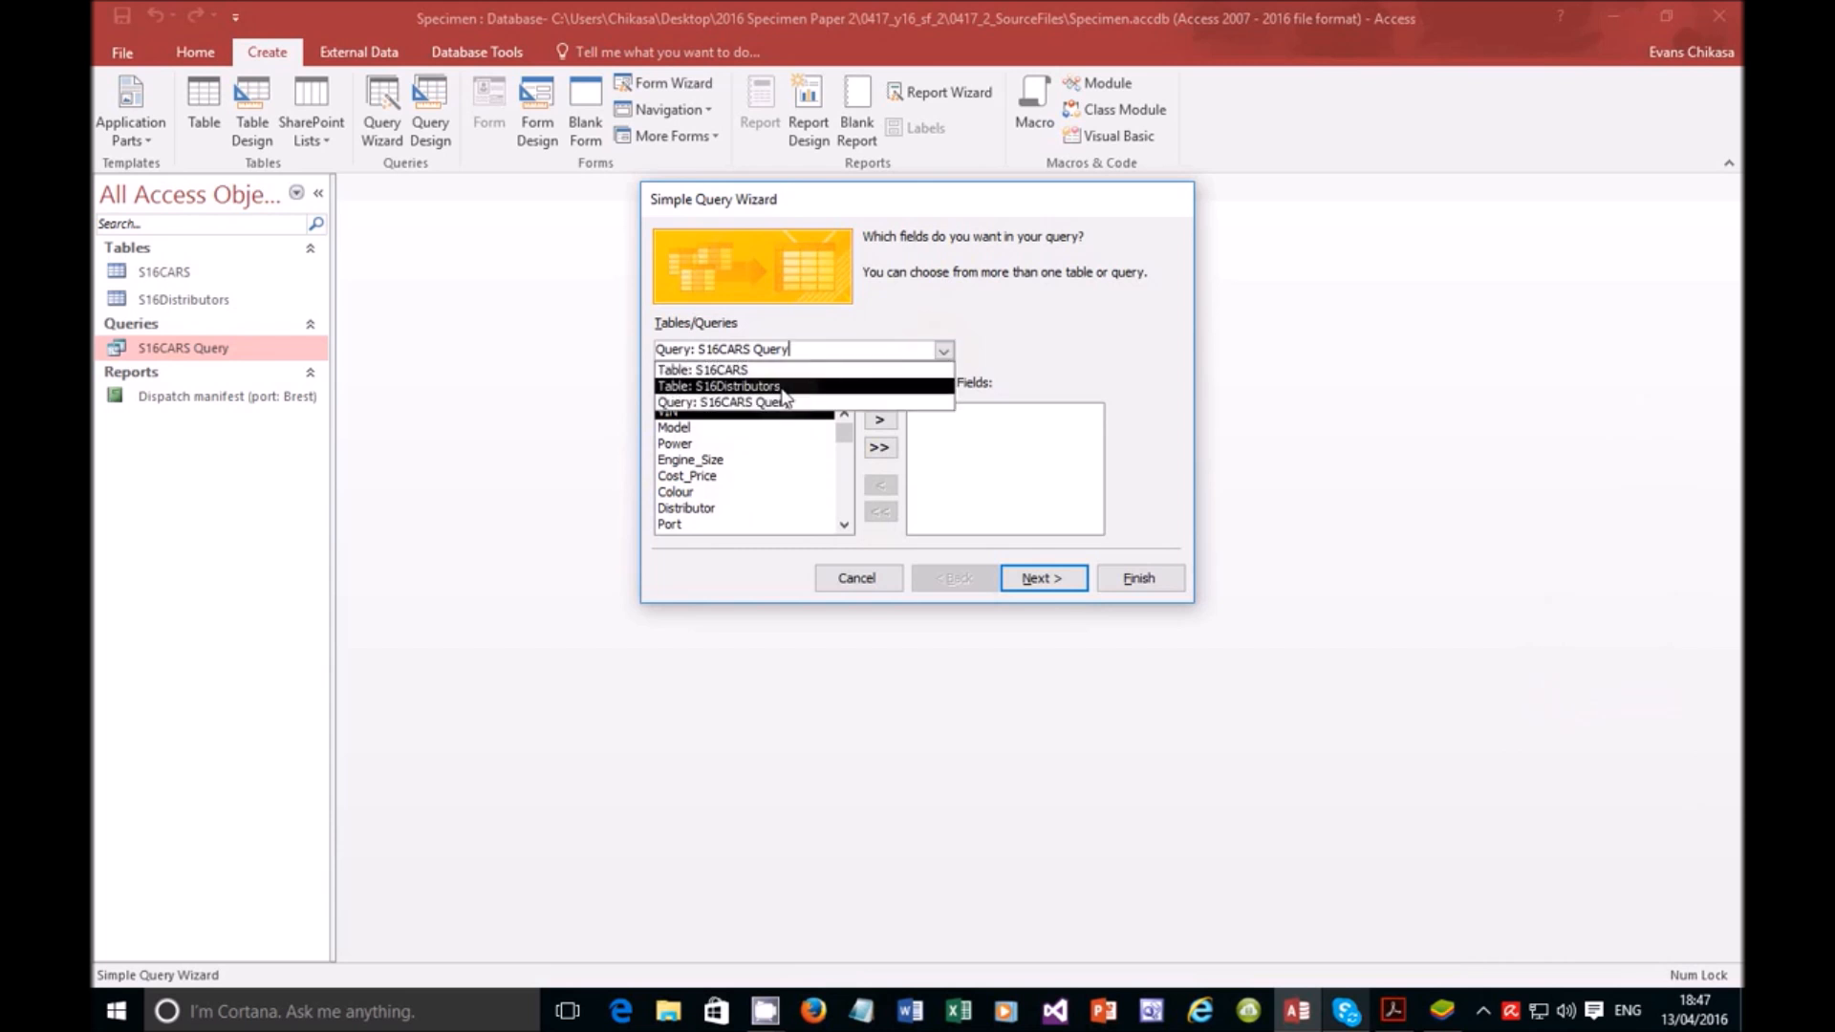
{"action": "left_click", "coordinate": [761, 370]}
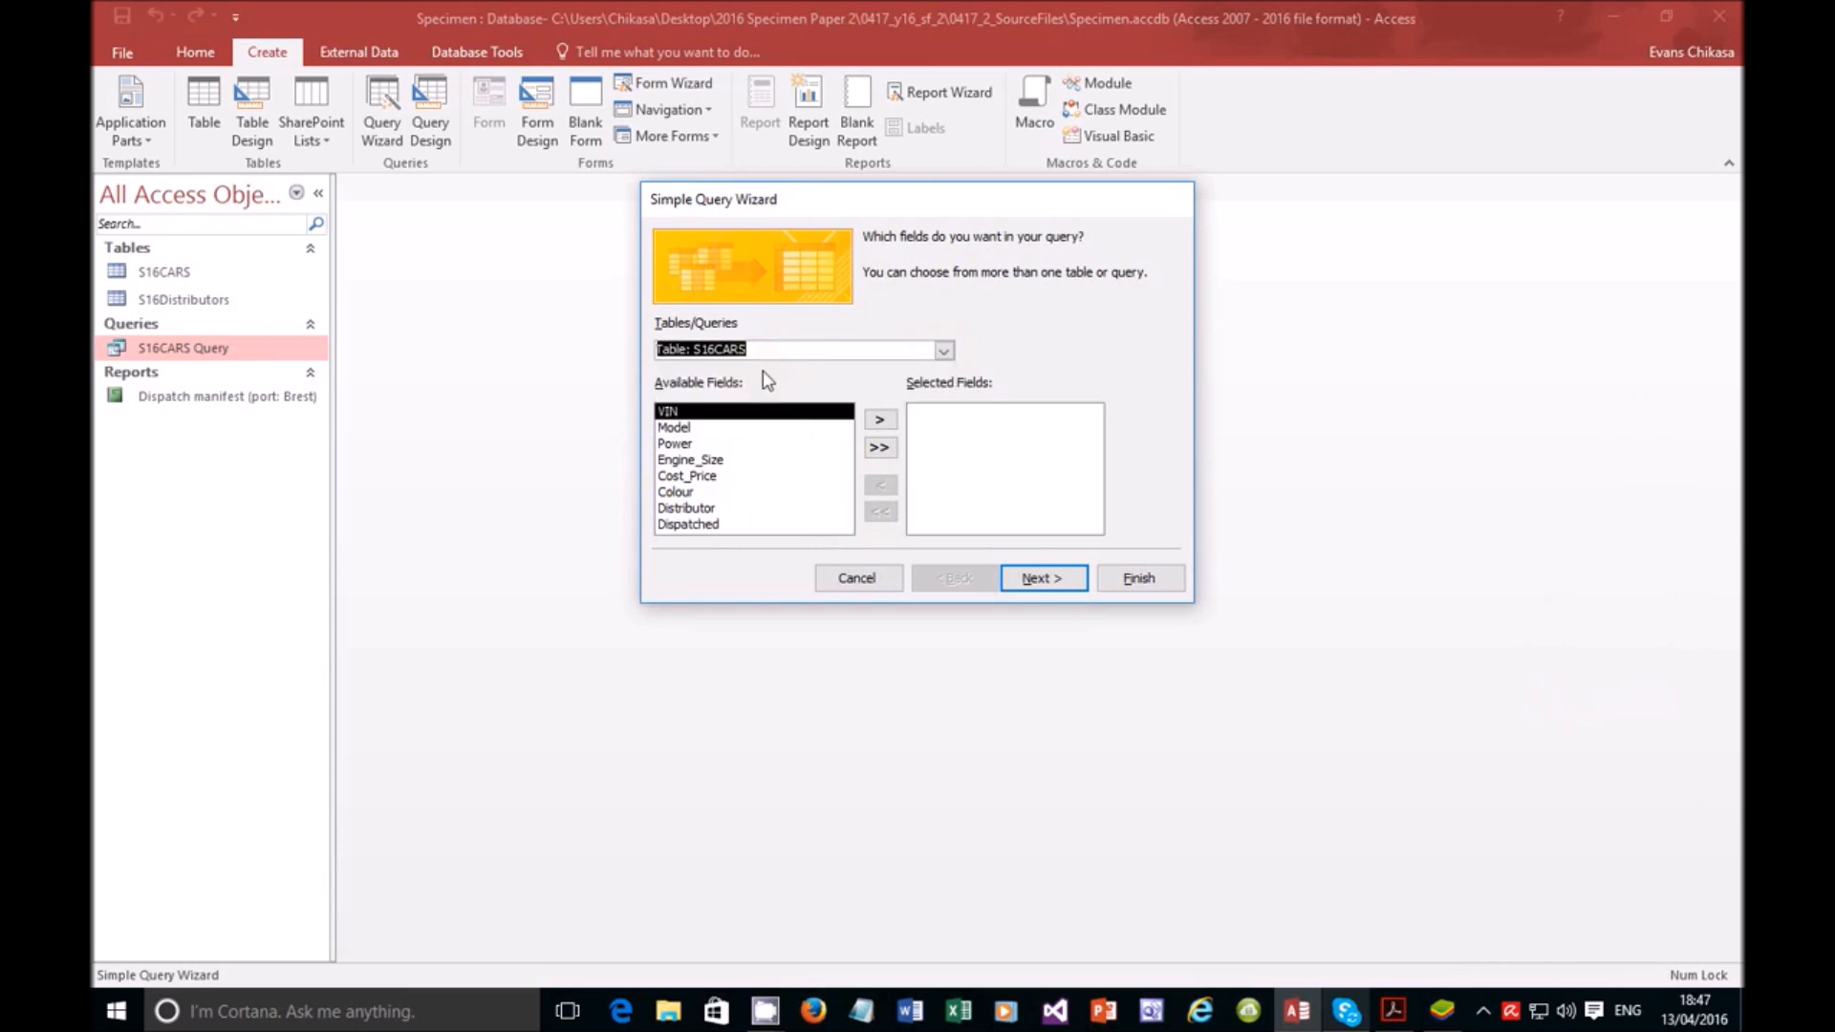
Step: Add only the VIN and Model fields from the S16CARS table to the query's selected fields
{"action": "left_click", "coordinate": [880, 421]}
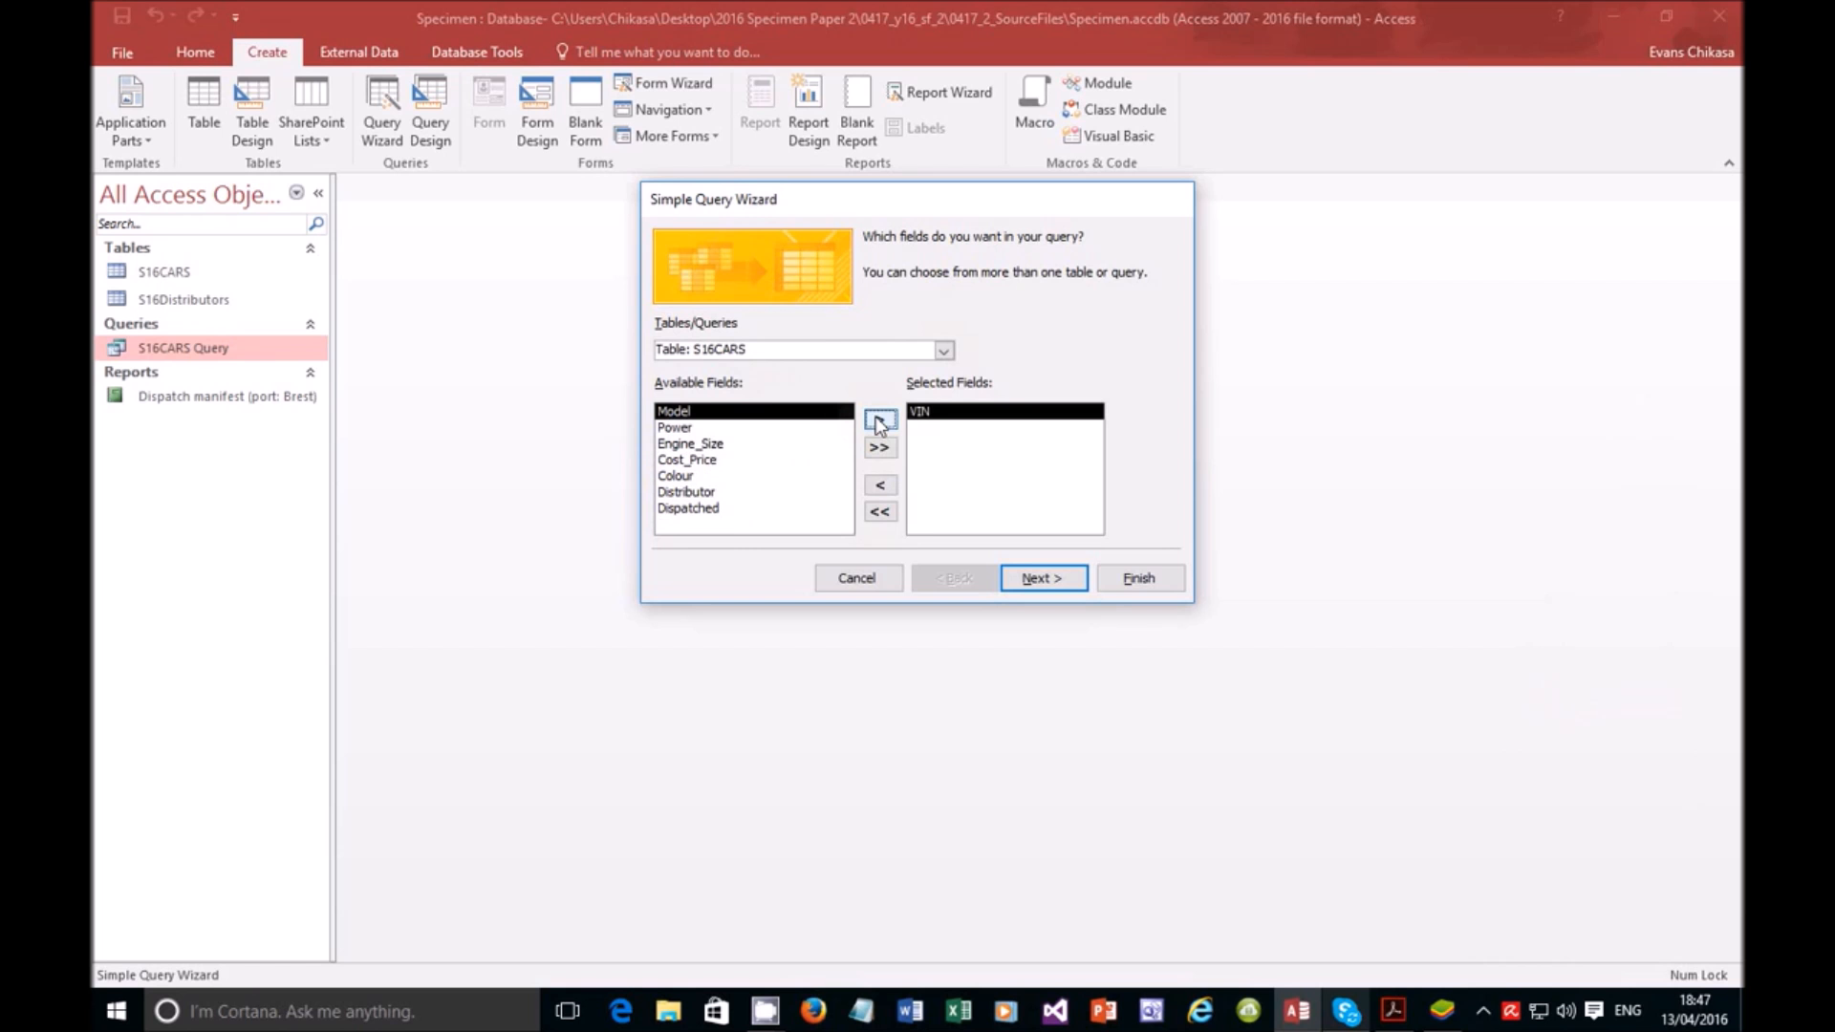
{"action": "left_click", "coordinate": [880, 421]}
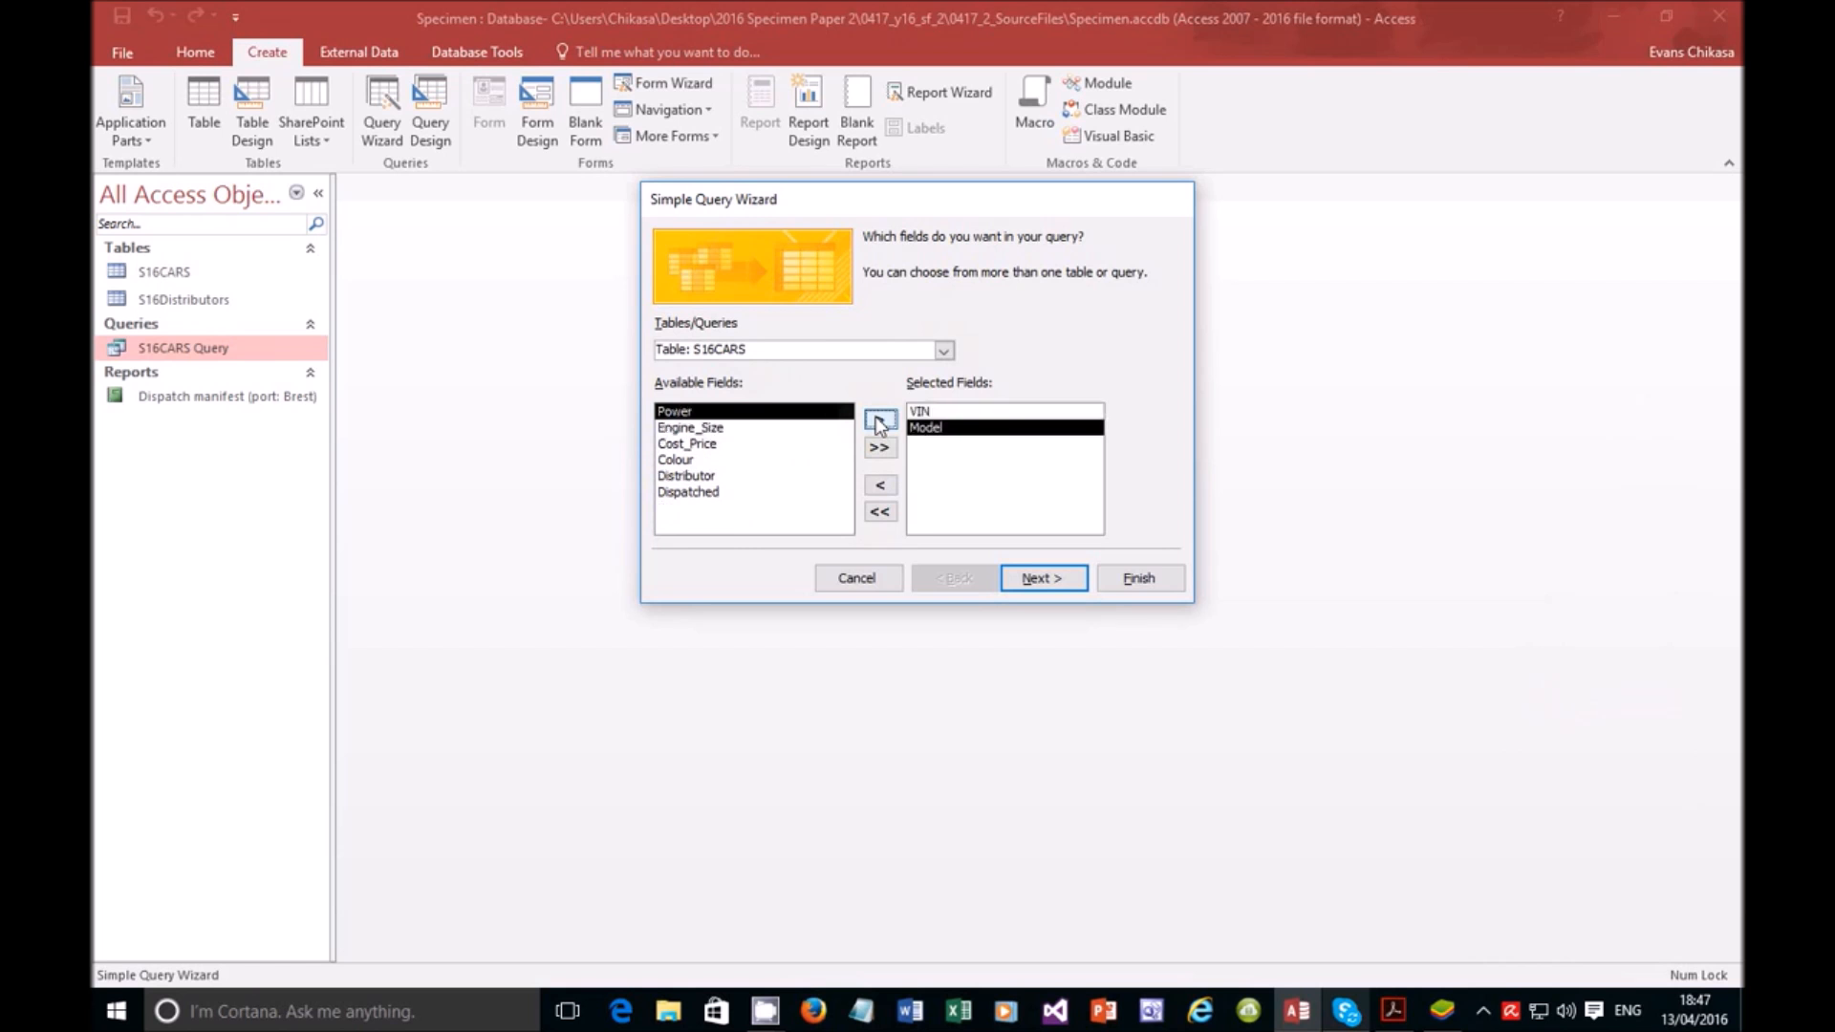
{"action": "left_click", "coordinate": [880, 422]}
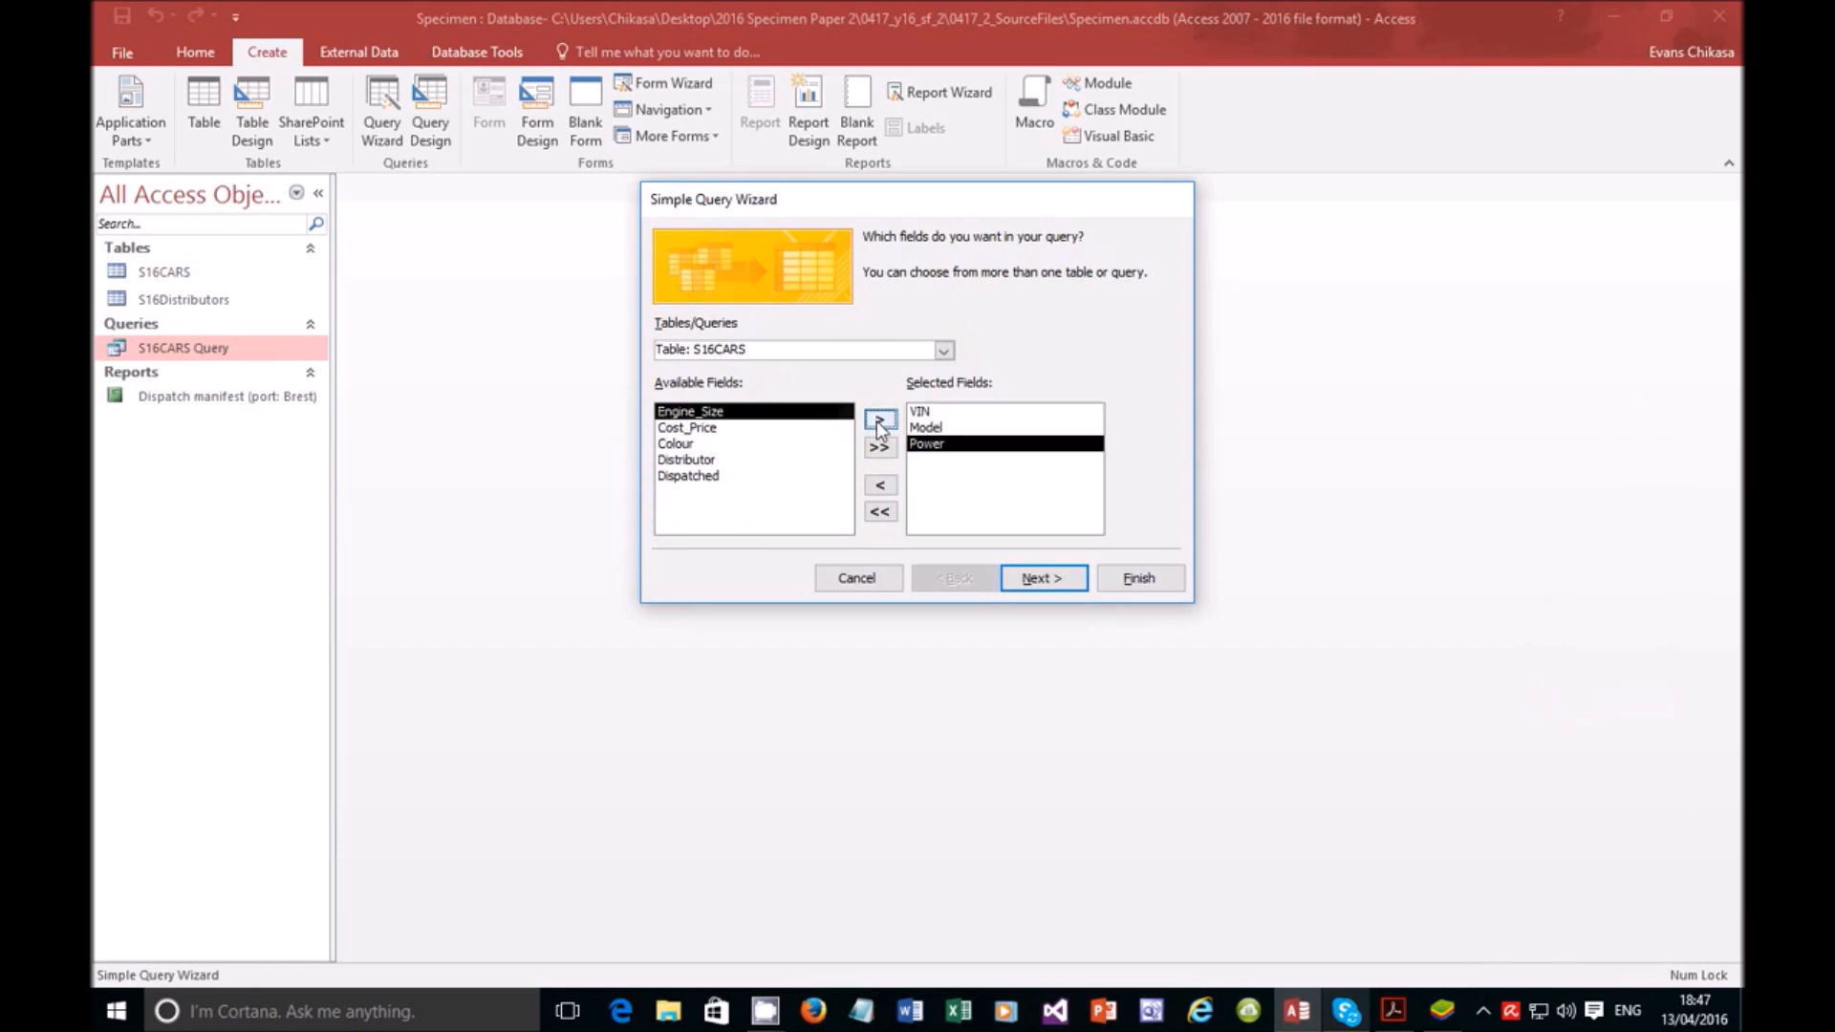
{"action": "left_click", "coordinate": [877, 486]}
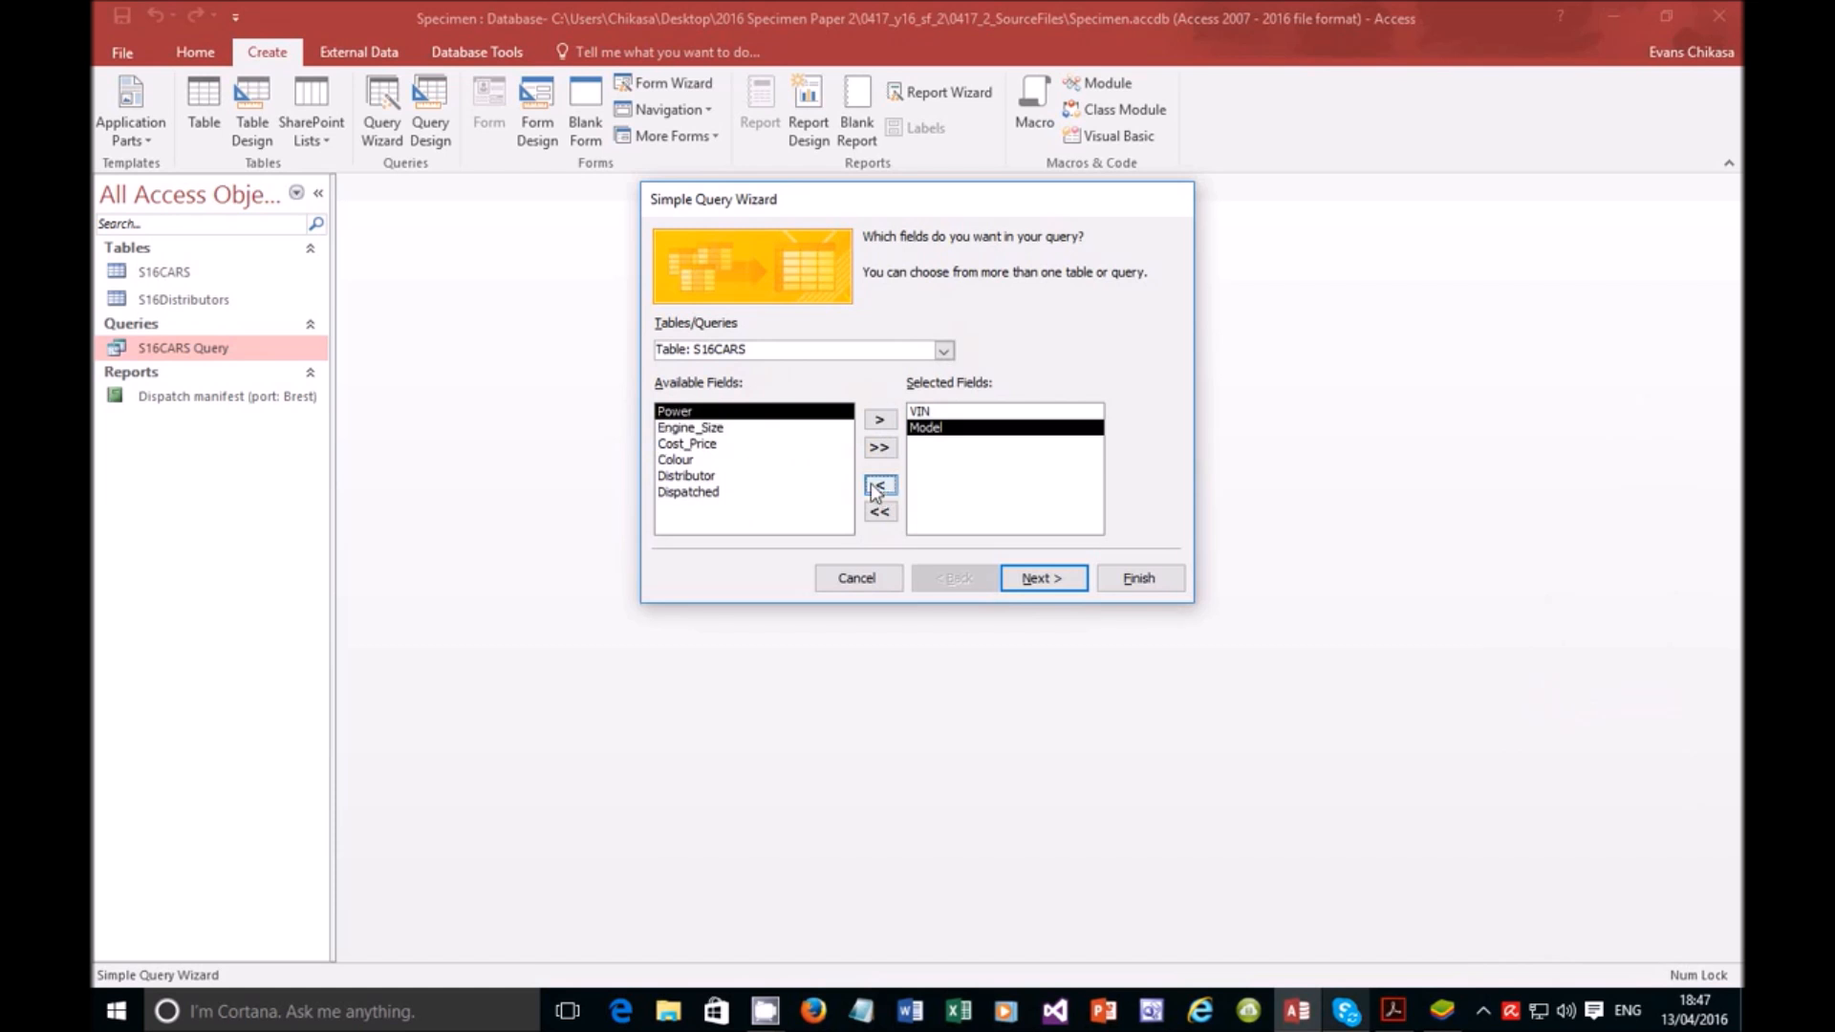
Step: Add the Port field from the S16Distributors table and the Distributor field from the S16CARS table to the query
{"action": "left_click", "coordinate": [943, 350]}
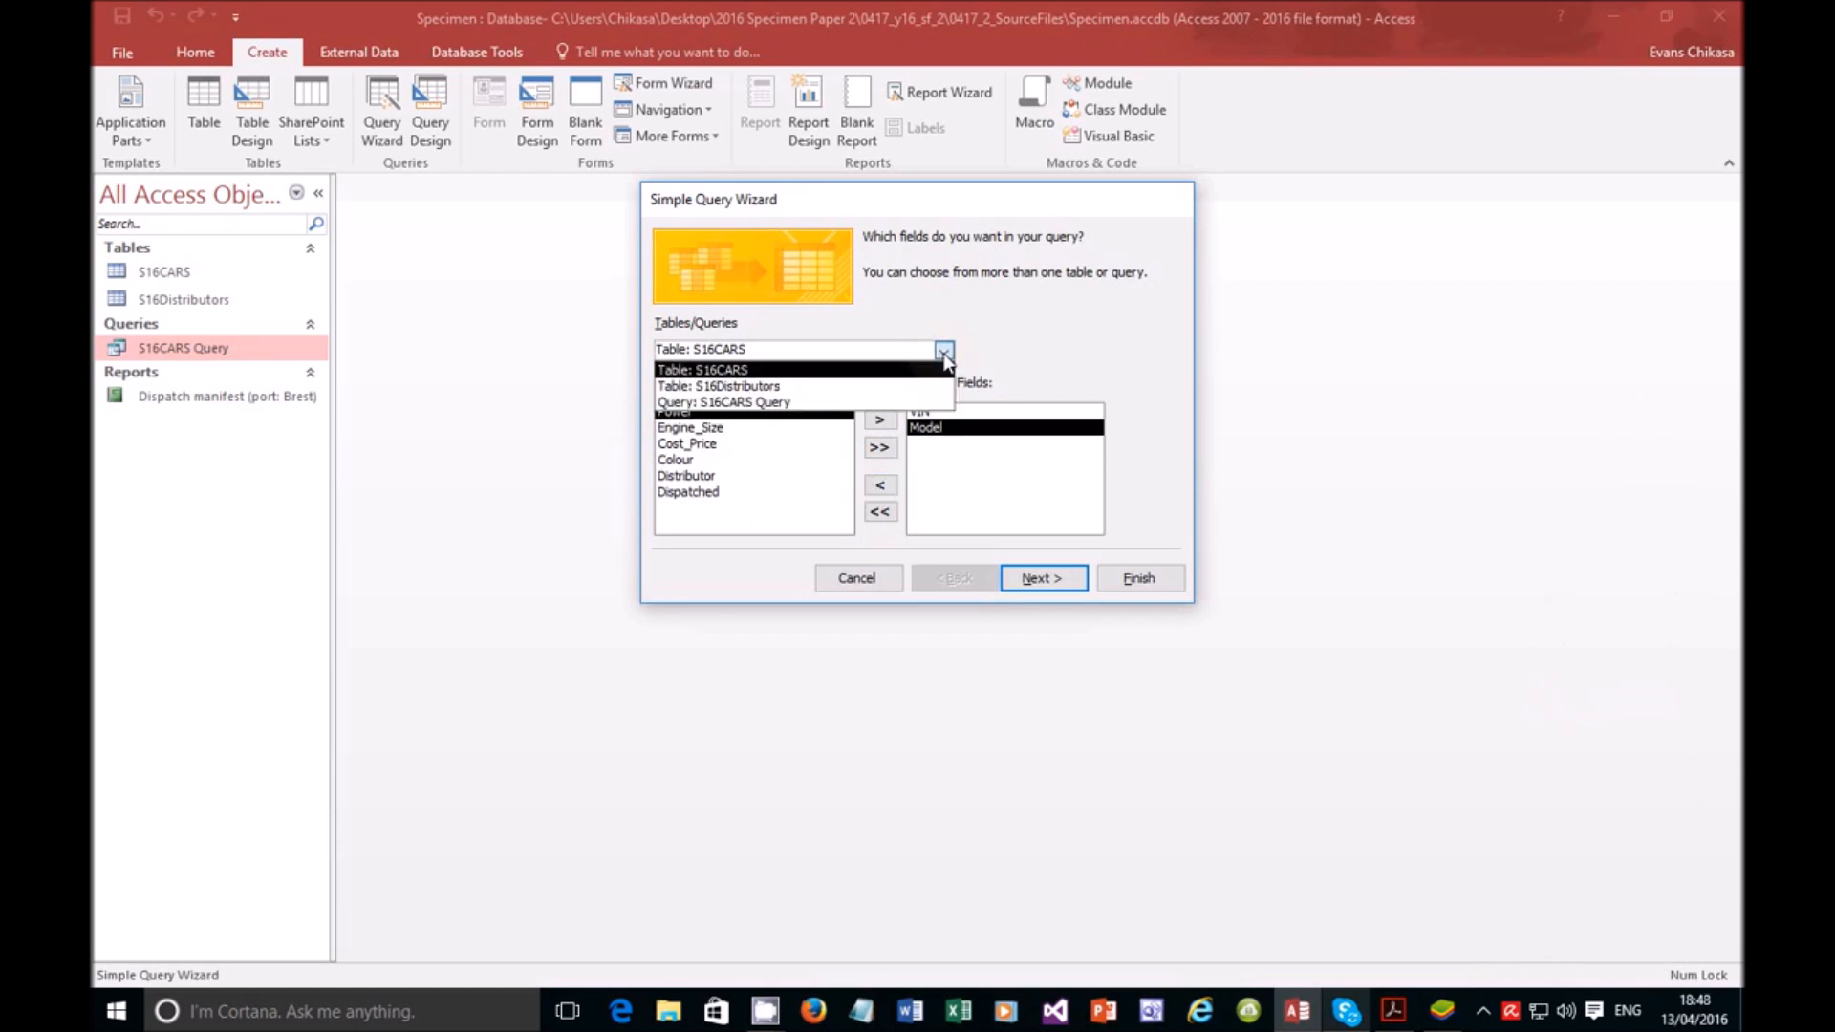
{"action": "left_click", "coordinate": [772, 386]}
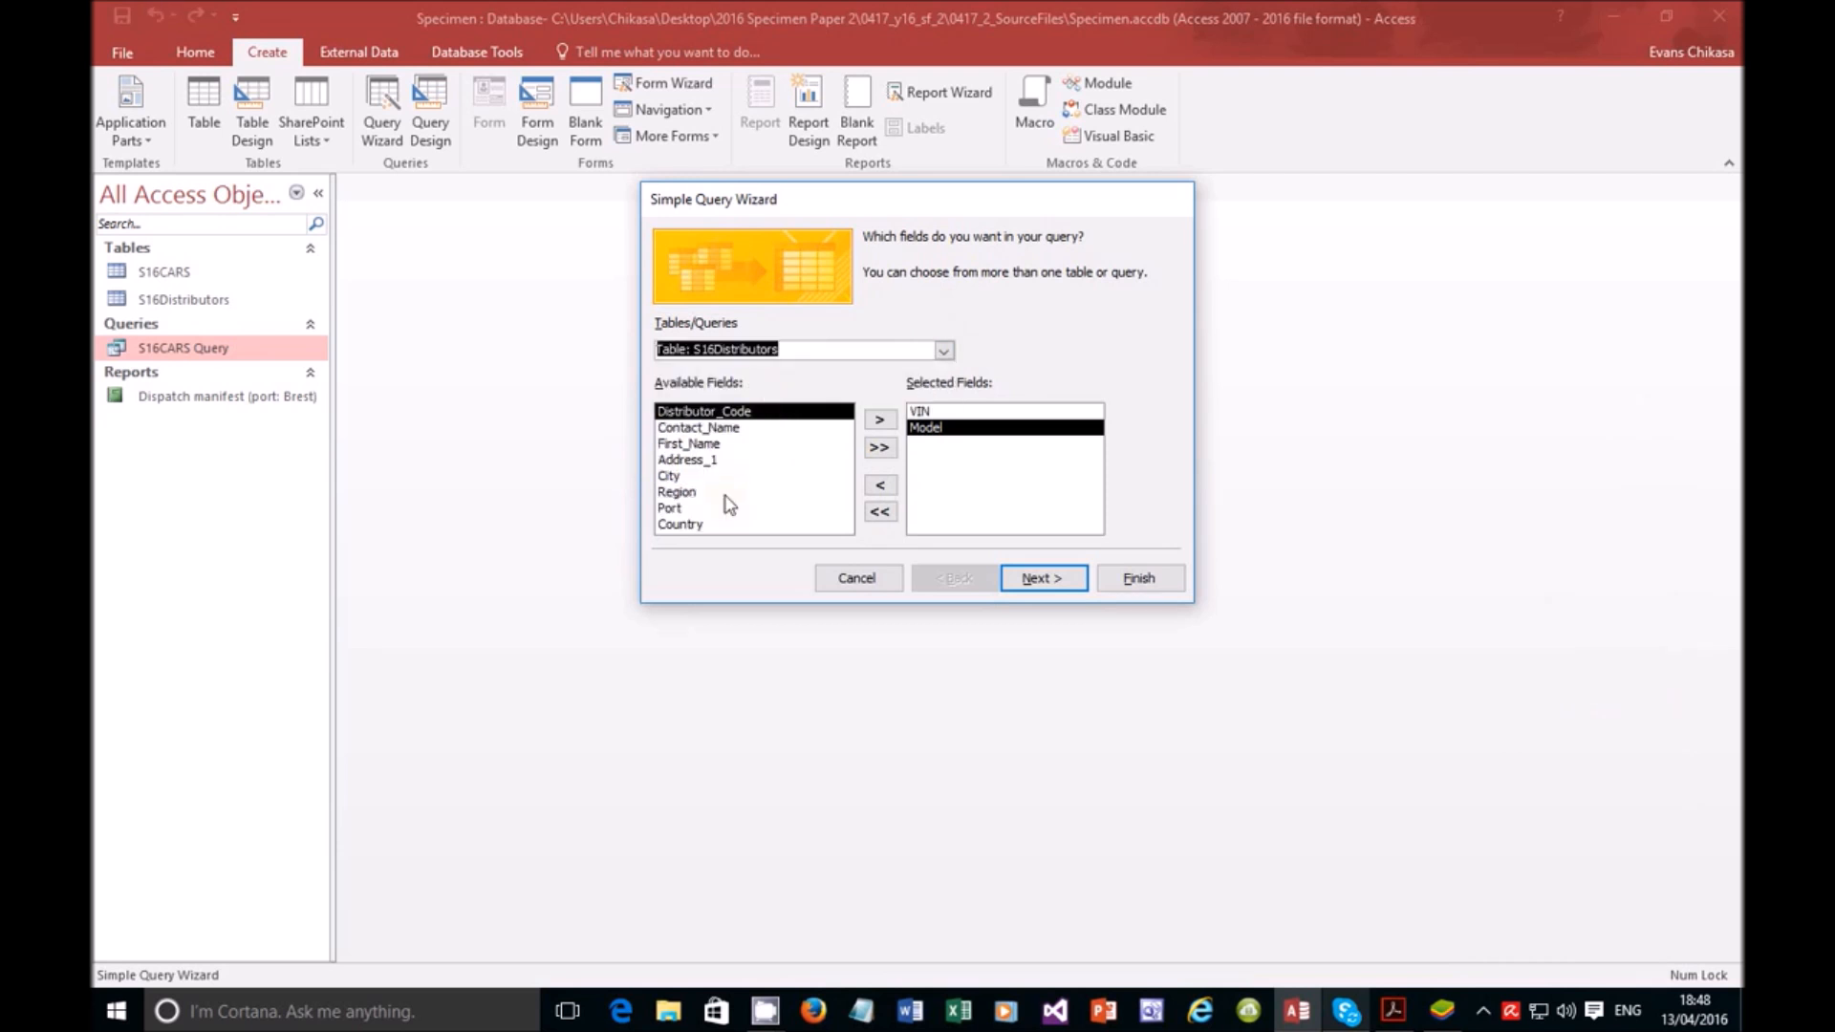
{"action": "left_click", "coordinate": [682, 508]}
{"action": "left_click", "coordinate": [880, 420]}
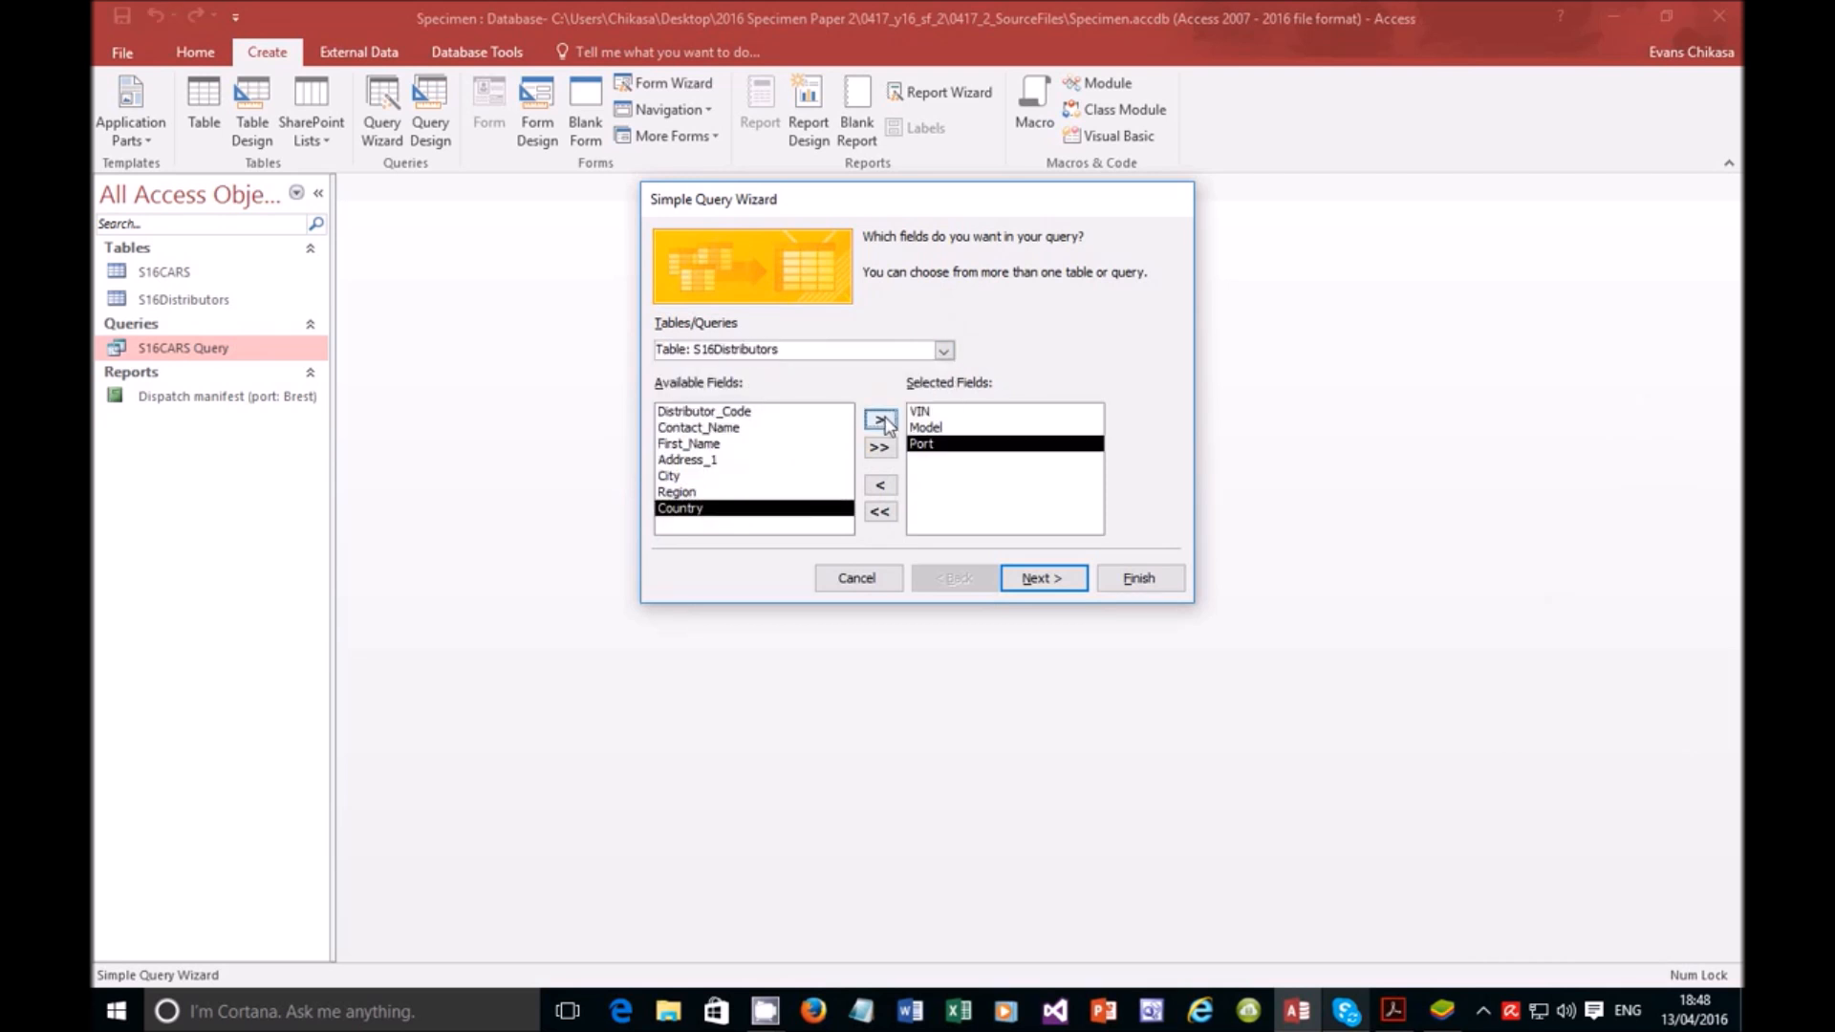
{"action": "left_click", "coordinate": [944, 350]}
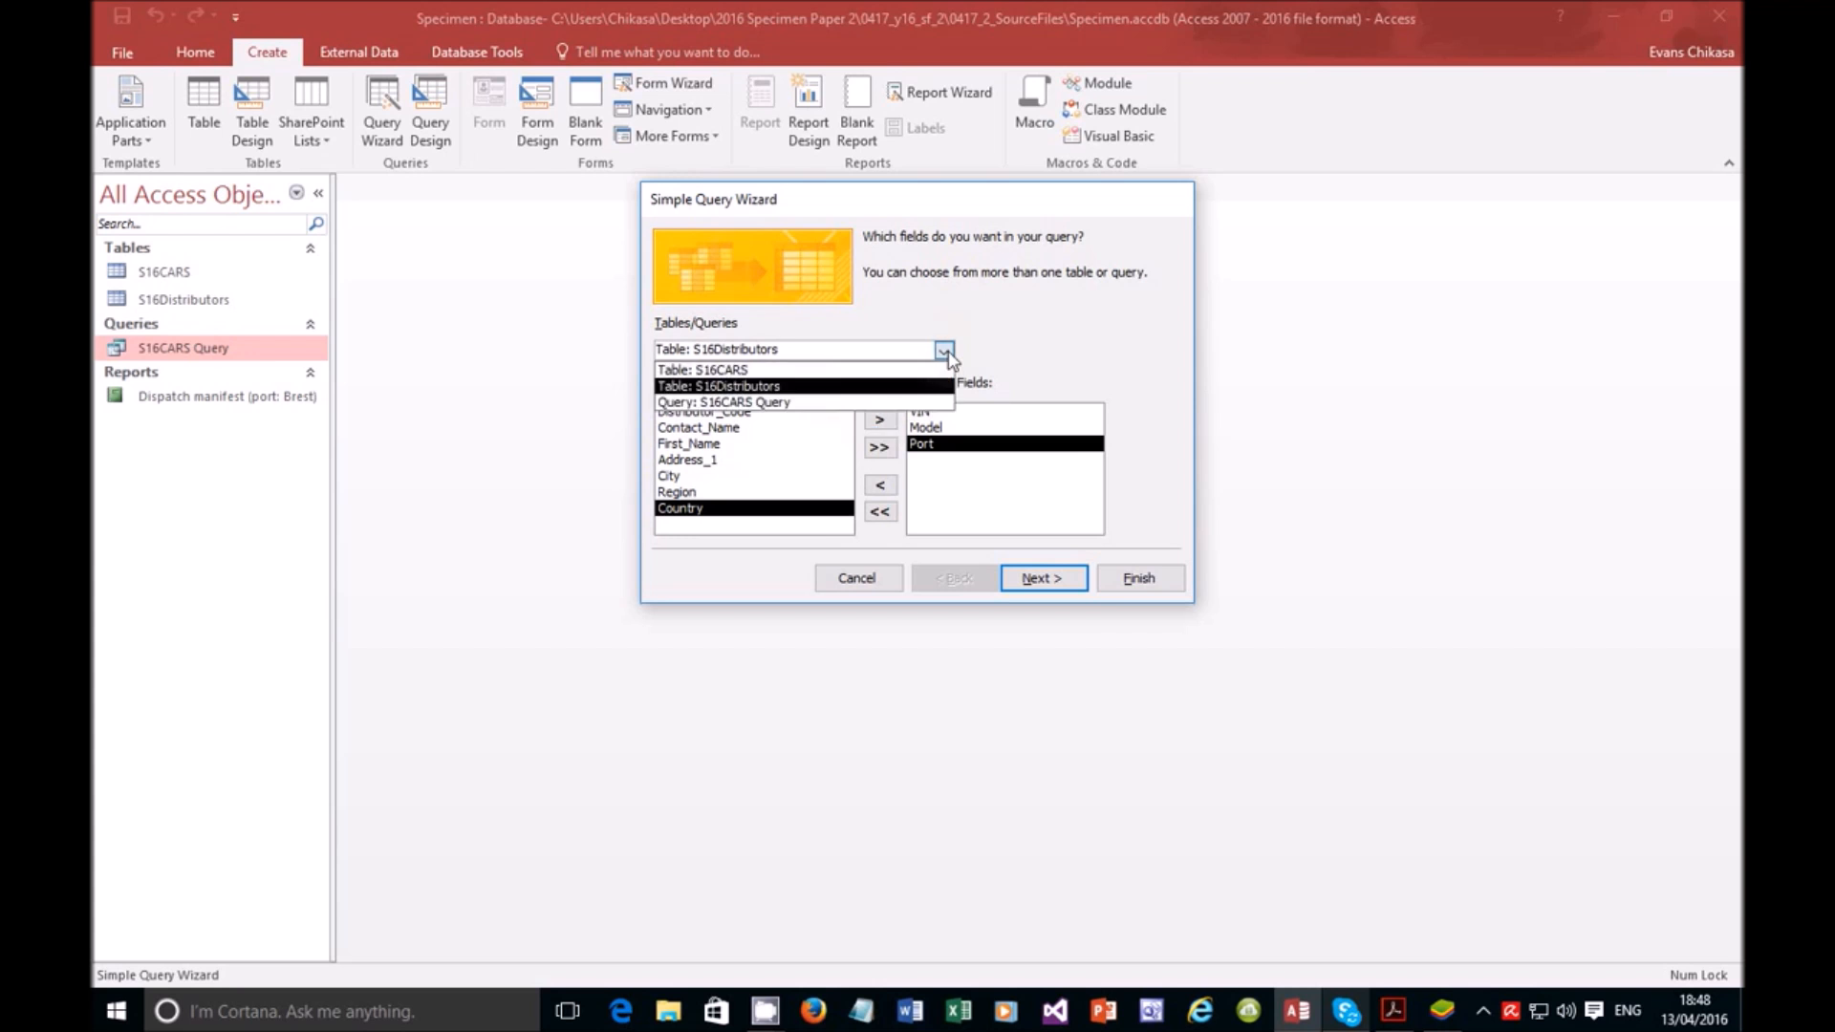
{"action": "left_click", "coordinate": [772, 371]}
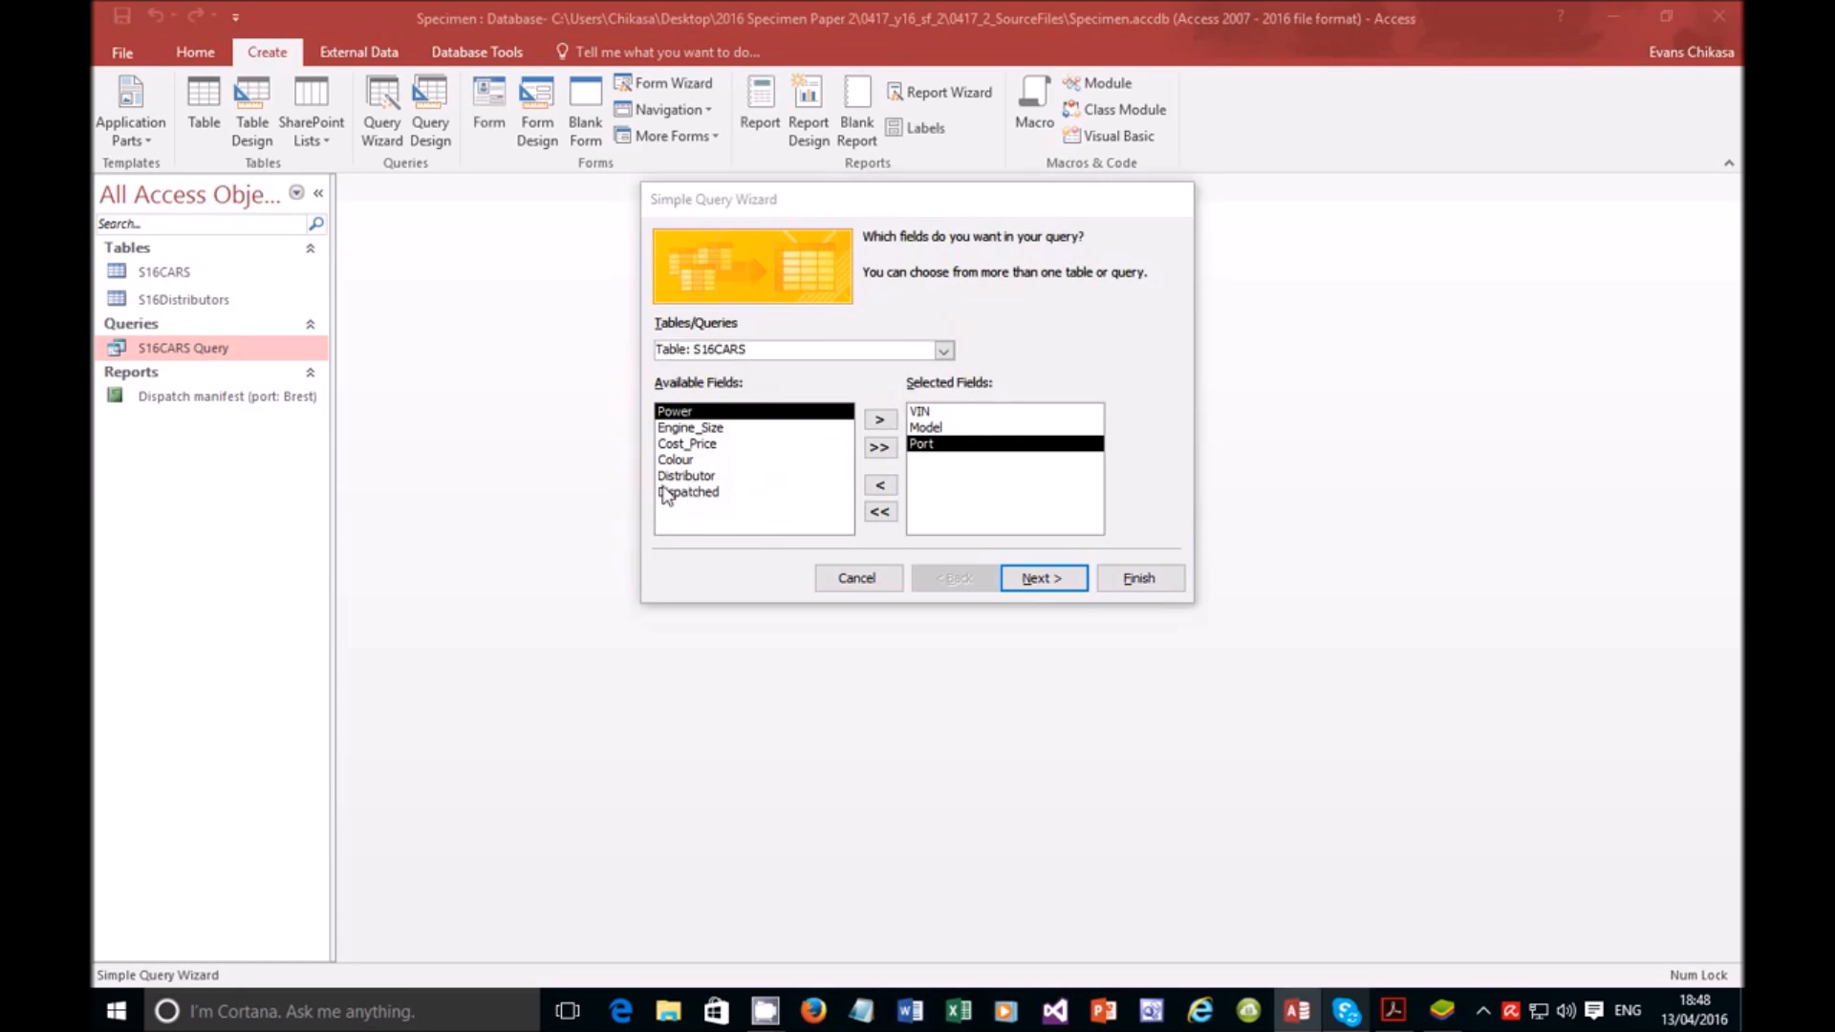
{"action": "left_click", "coordinate": [675, 477]}
{"action": "left_click", "coordinate": [879, 420]}
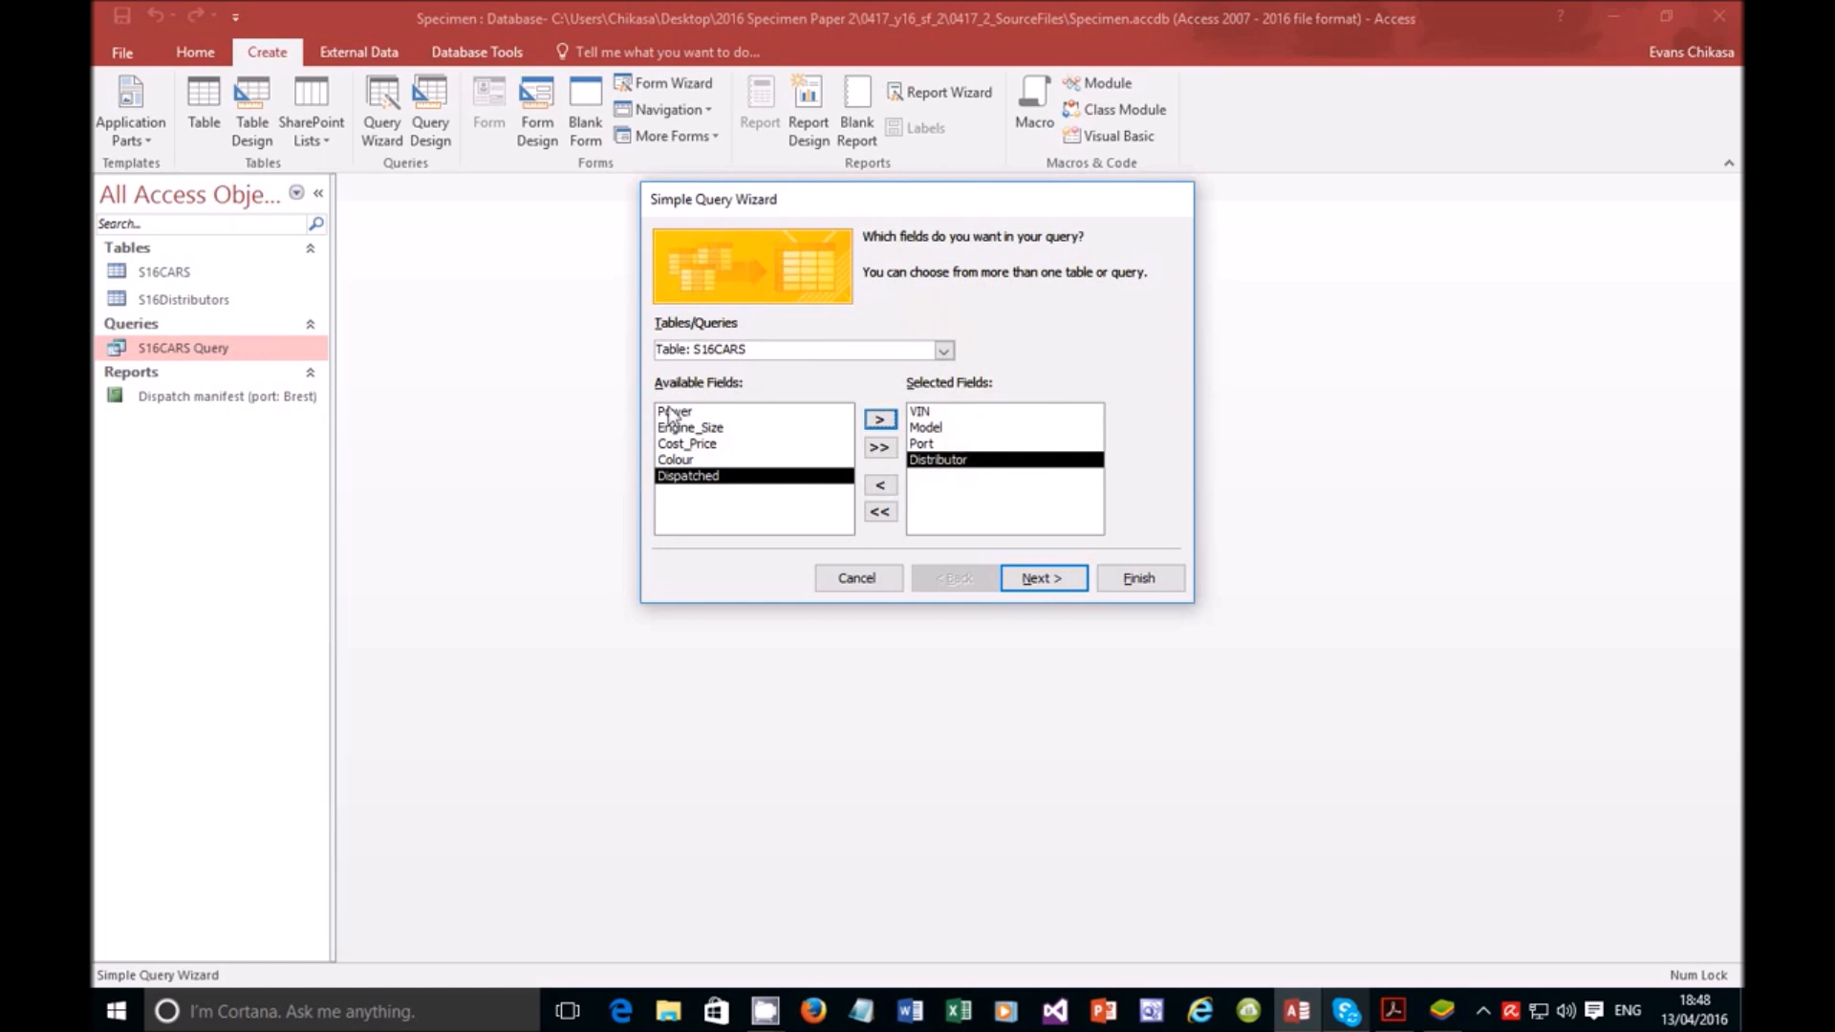
Step: Look through the fields offered by S16CARS Query, and set the field source to the S16Distributors table
{"action": "left_click", "coordinate": [945, 360]}
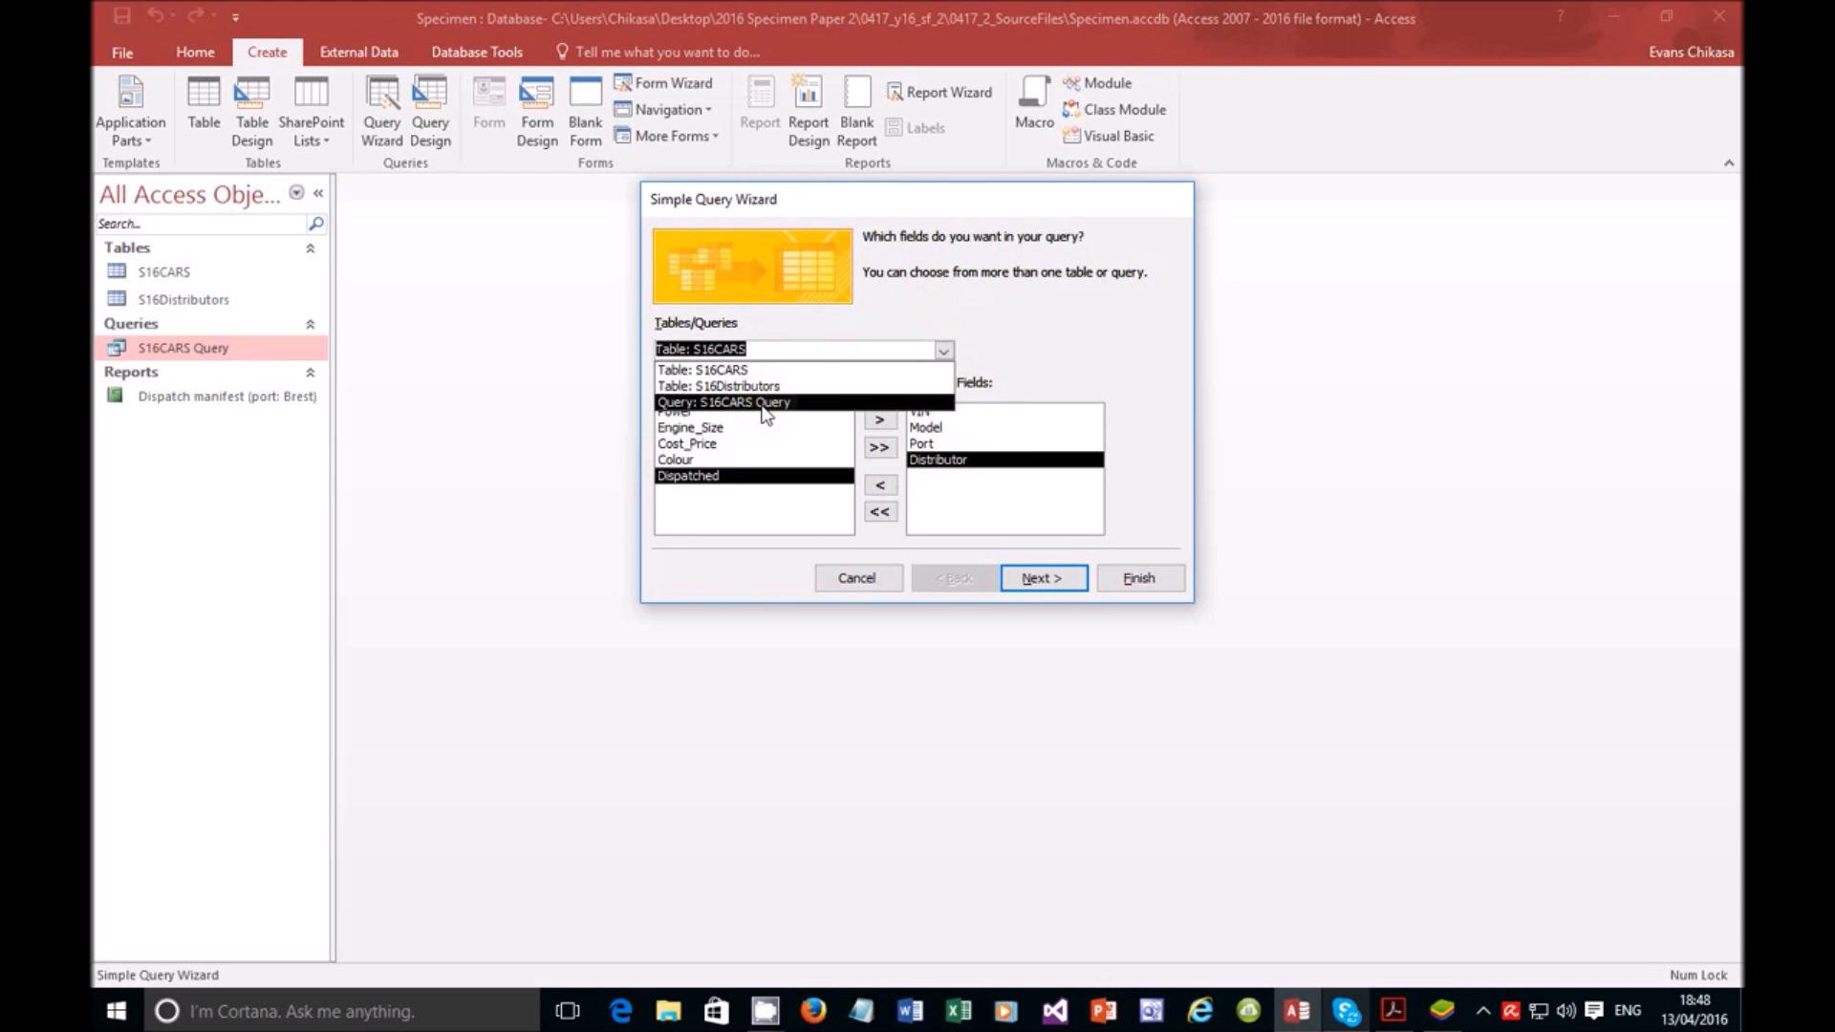
{"action": "left_click", "coordinate": [764, 404]}
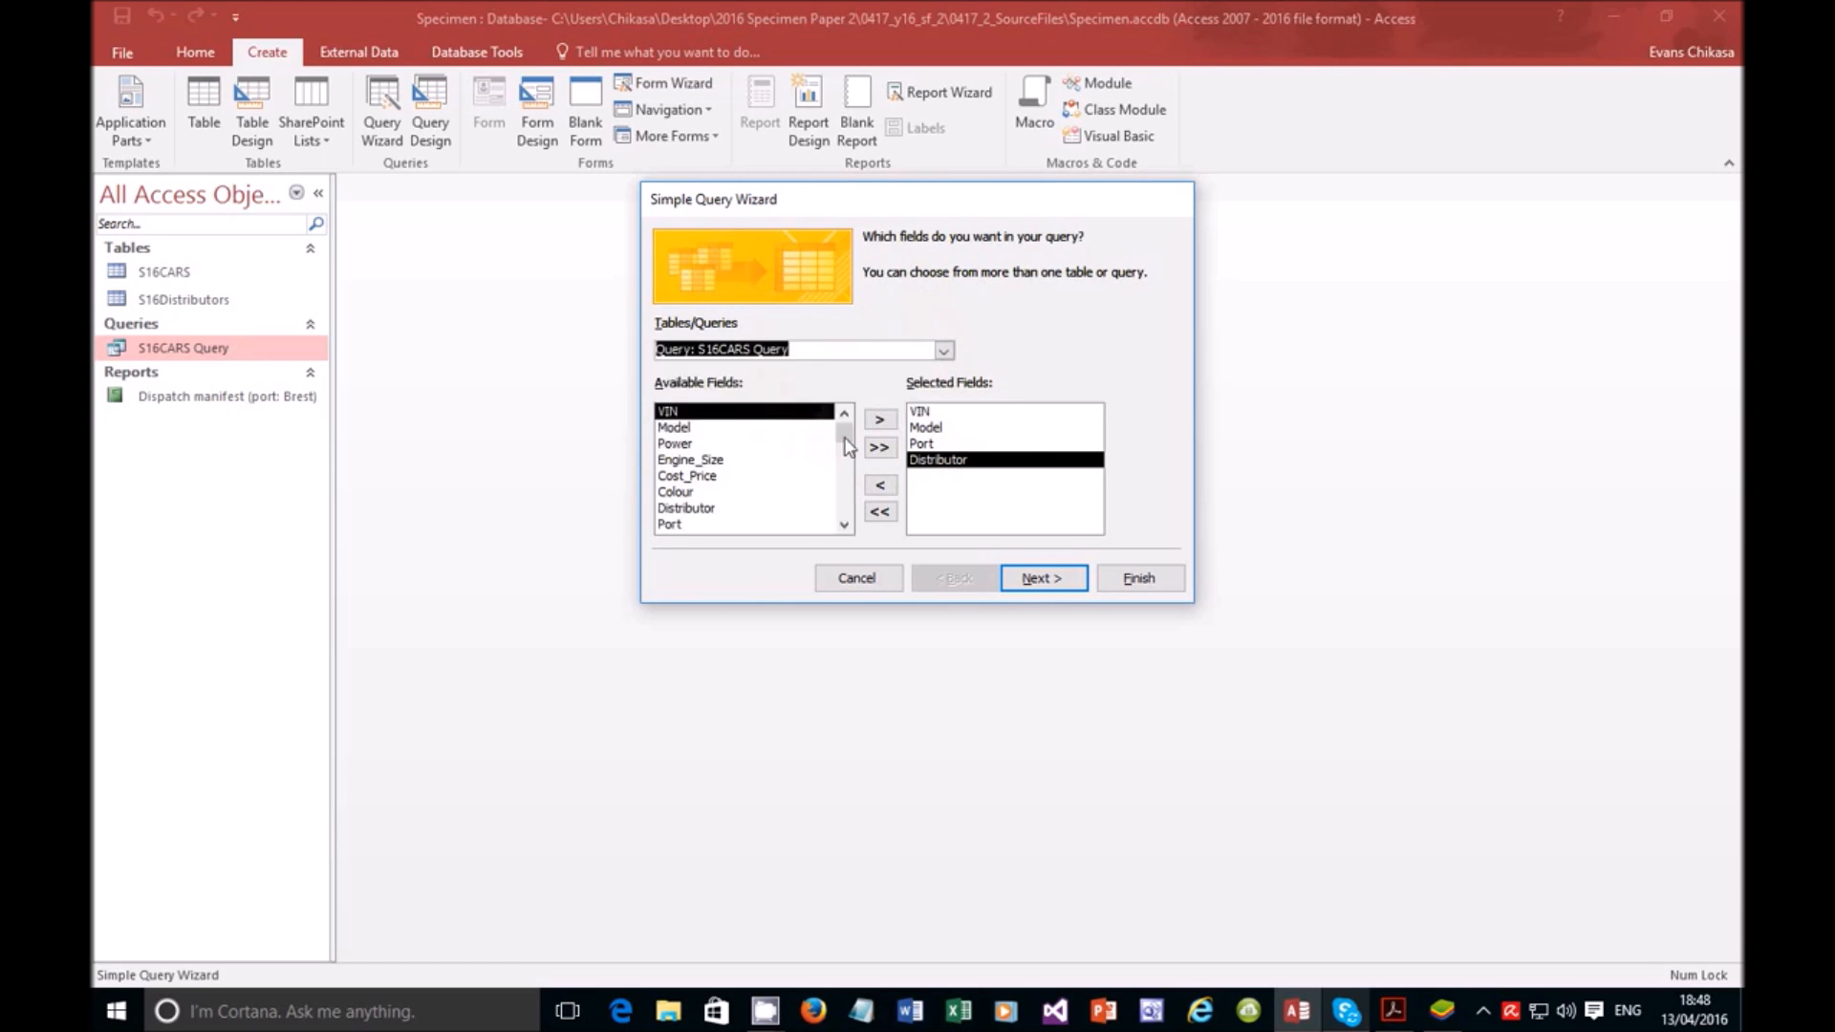
{"action": "left_click", "coordinate": [847, 492]}
{"action": "left_click", "coordinate": [850, 495]}
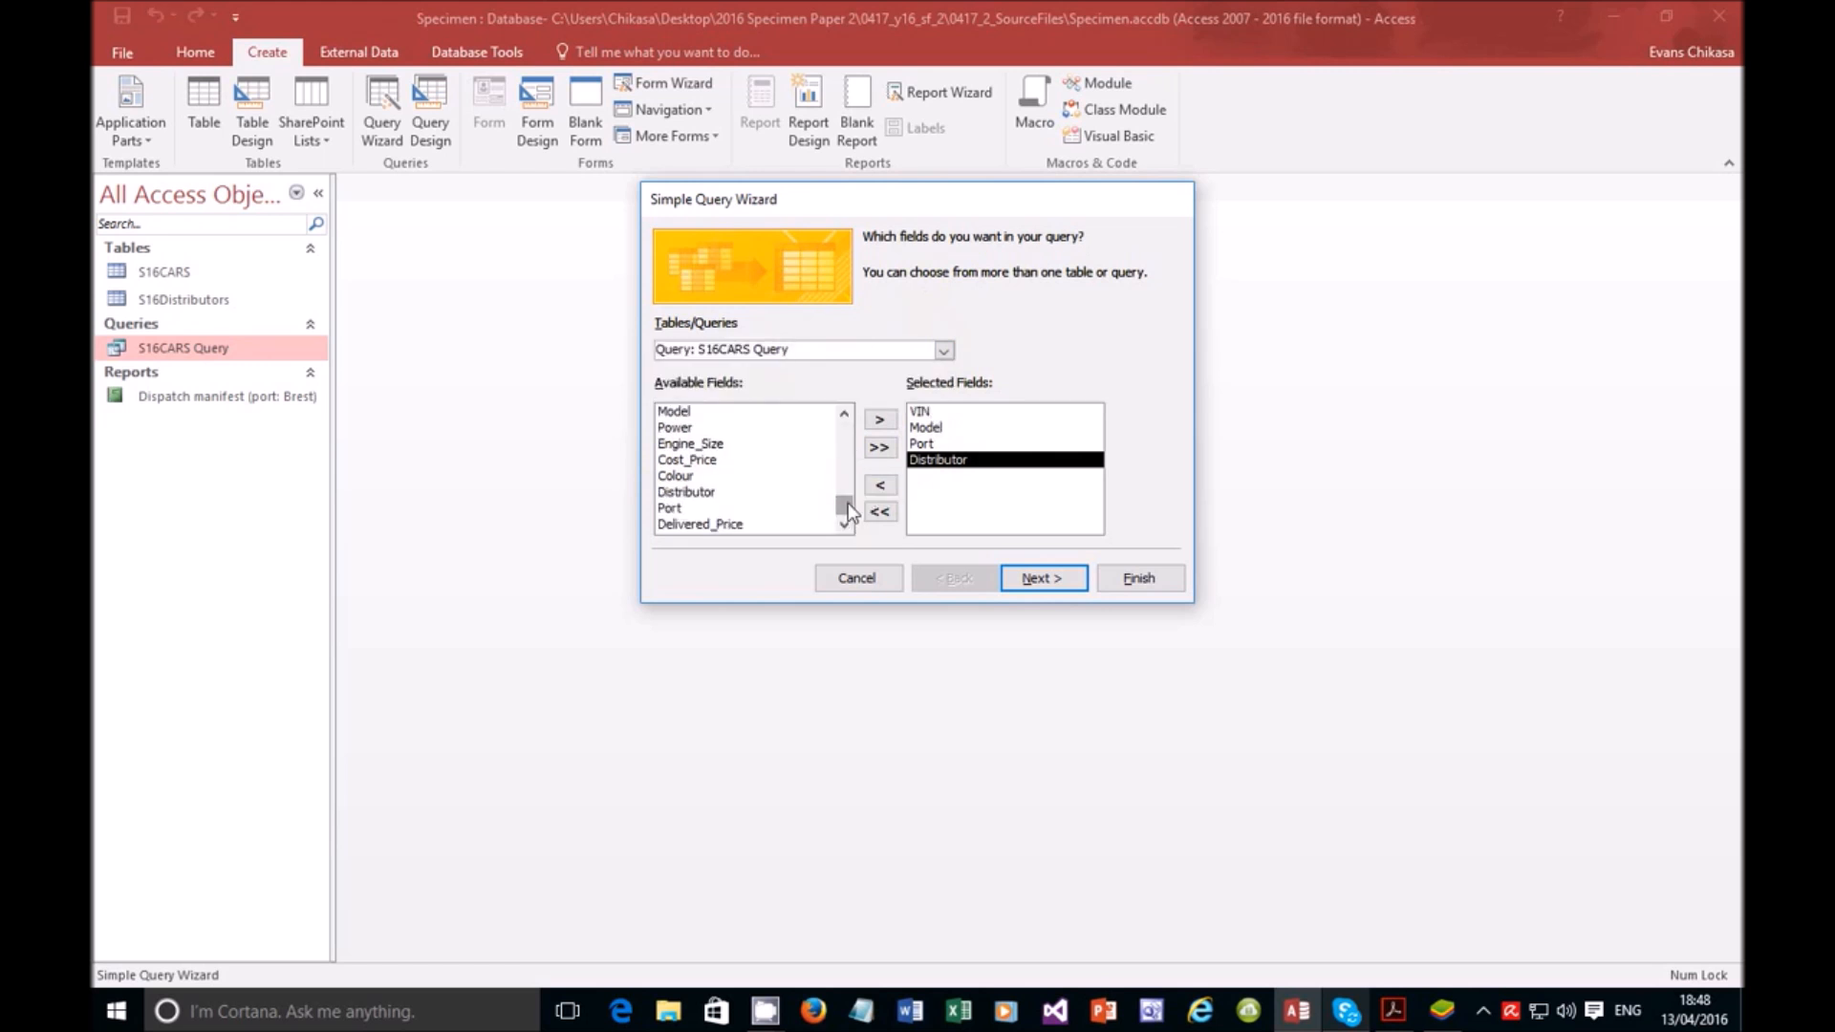
{"action": "left_click_drag", "start_coordinate": [846, 503], "coordinate": [844, 435]}
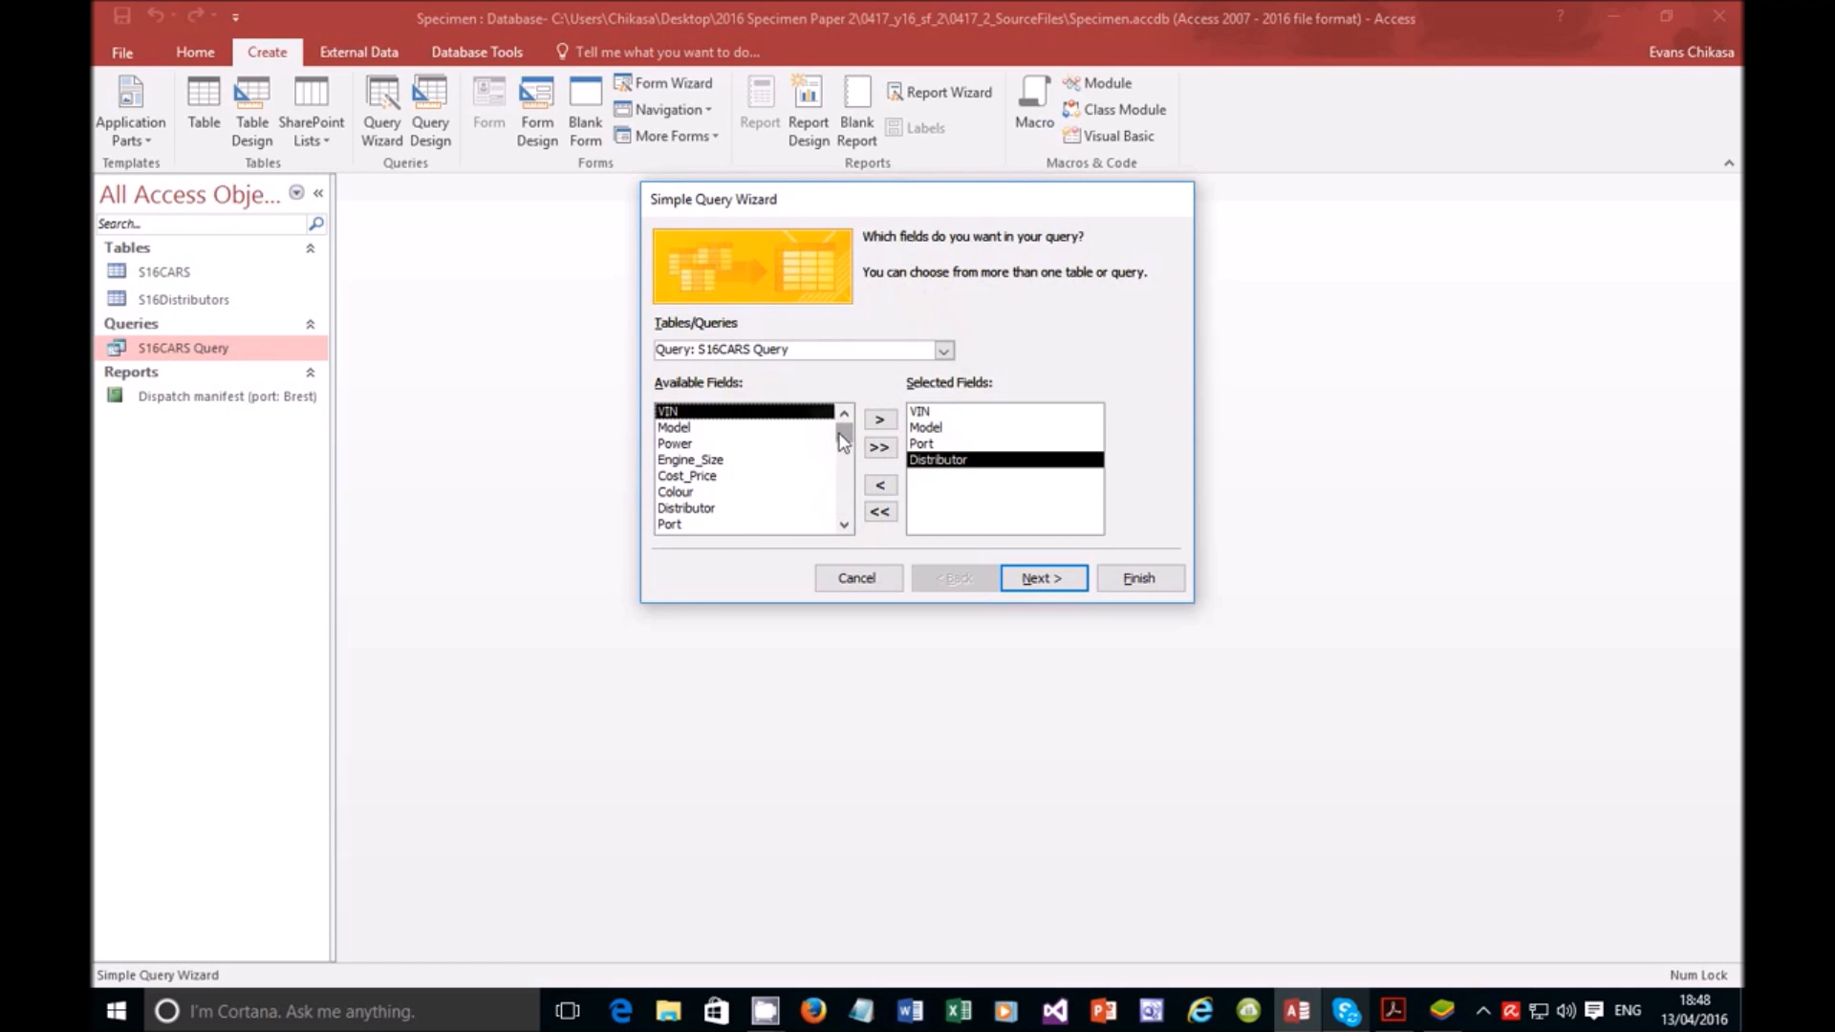
{"action": "left_click", "coordinate": [943, 351]}
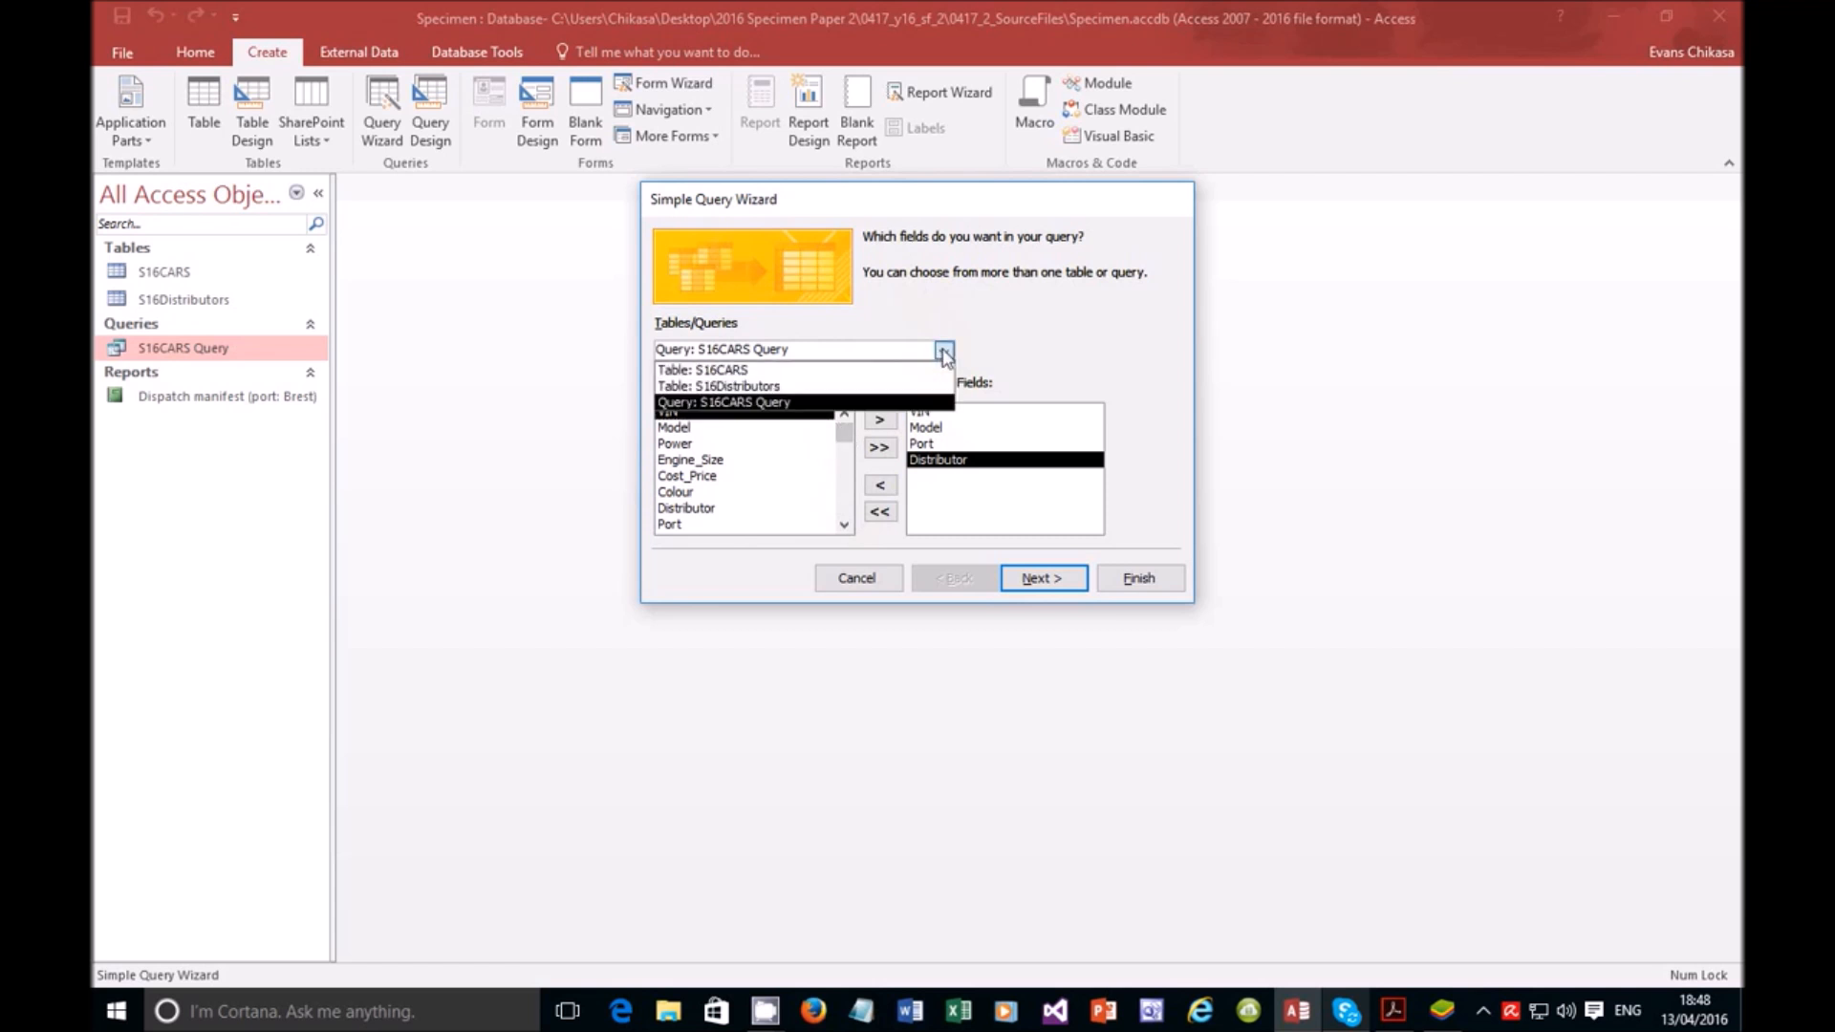
{"action": "left_click", "coordinate": [769, 387]}
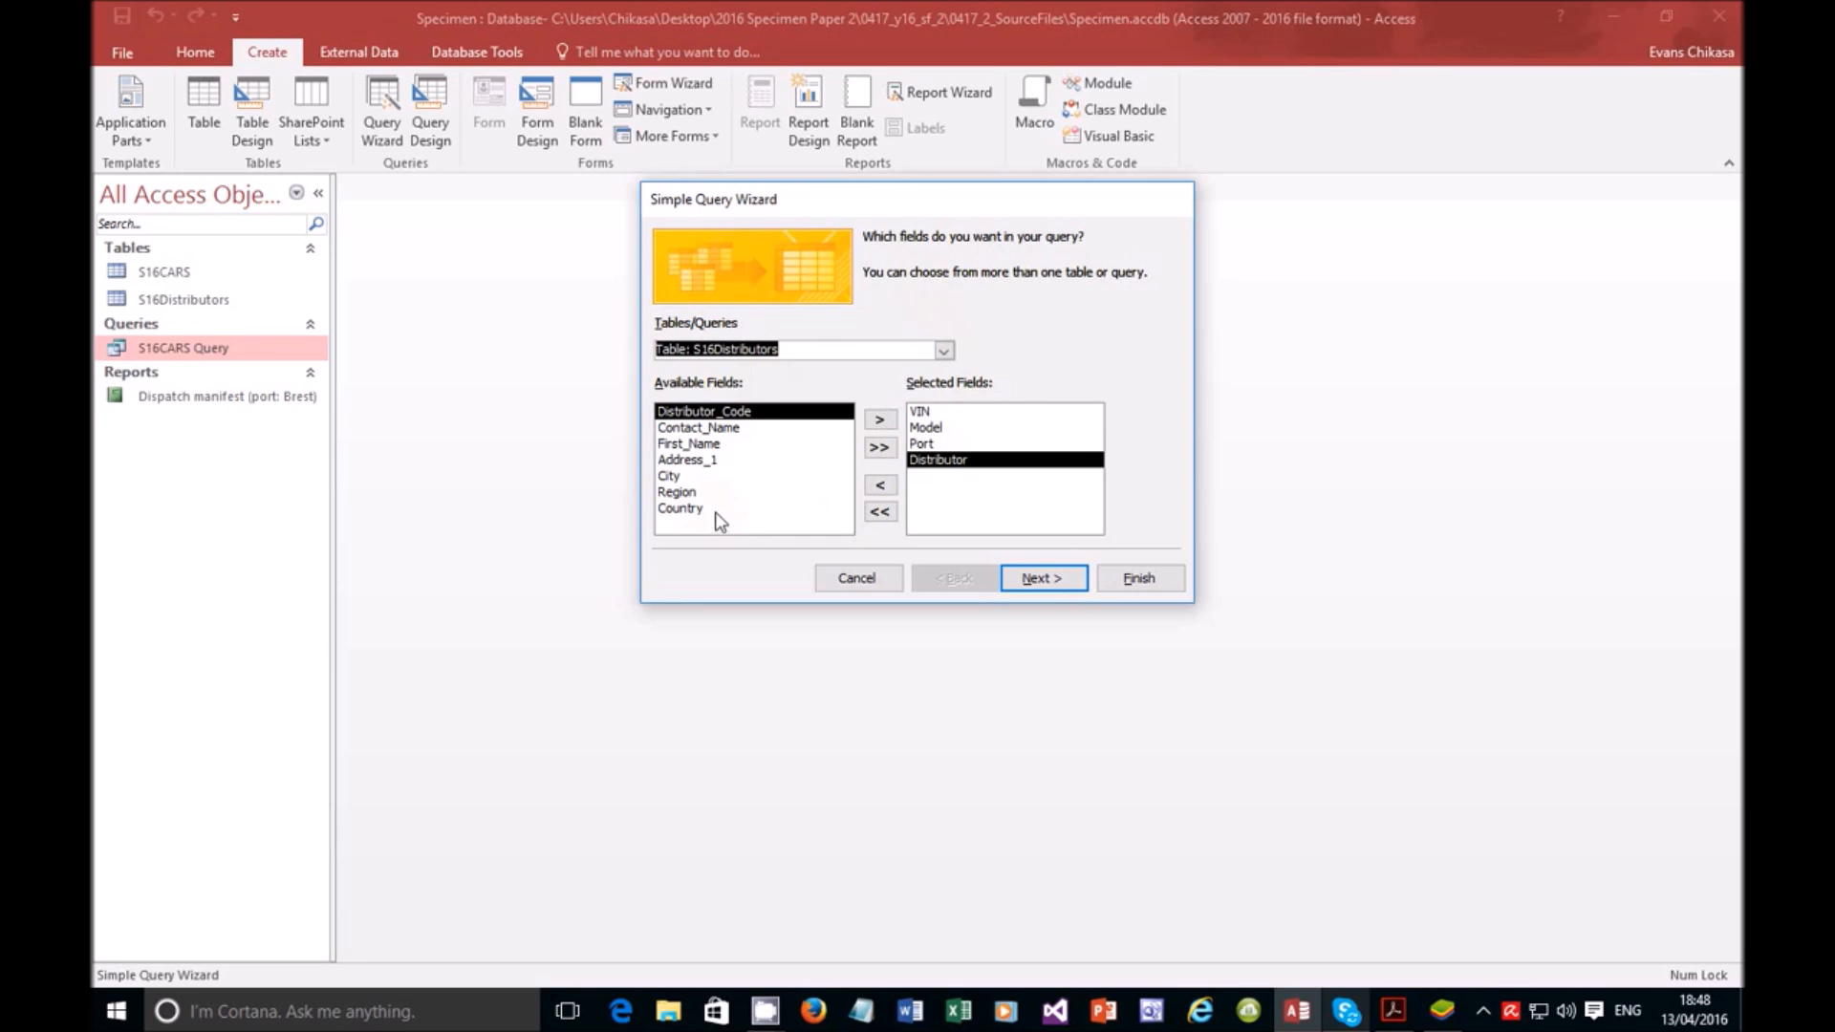
Step: Check in the exam PDF which fields the dispatch and record criteria of question 28 need, and return to the query wizard in Access
{"action": "left_click", "coordinate": [1393, 1011]}
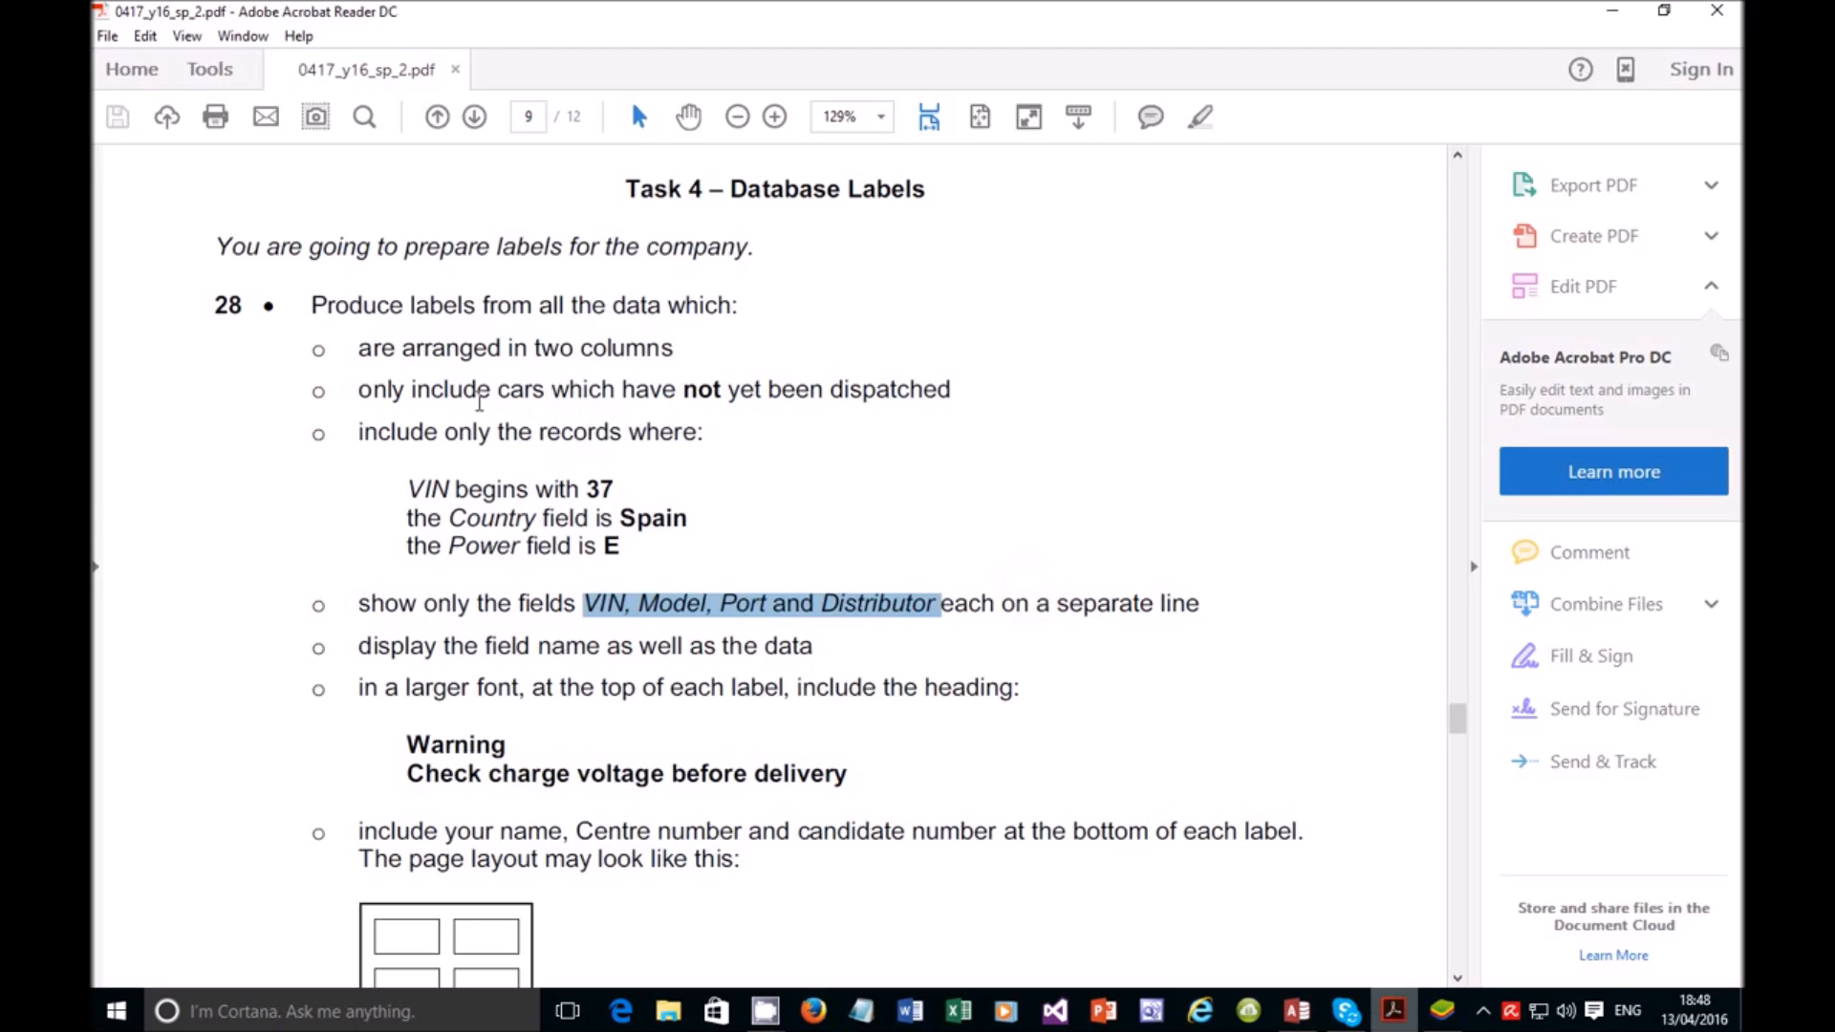
{"action": "left_click_drag", "start_coordinate": [831, 393], "coordinate": [975, 390]}
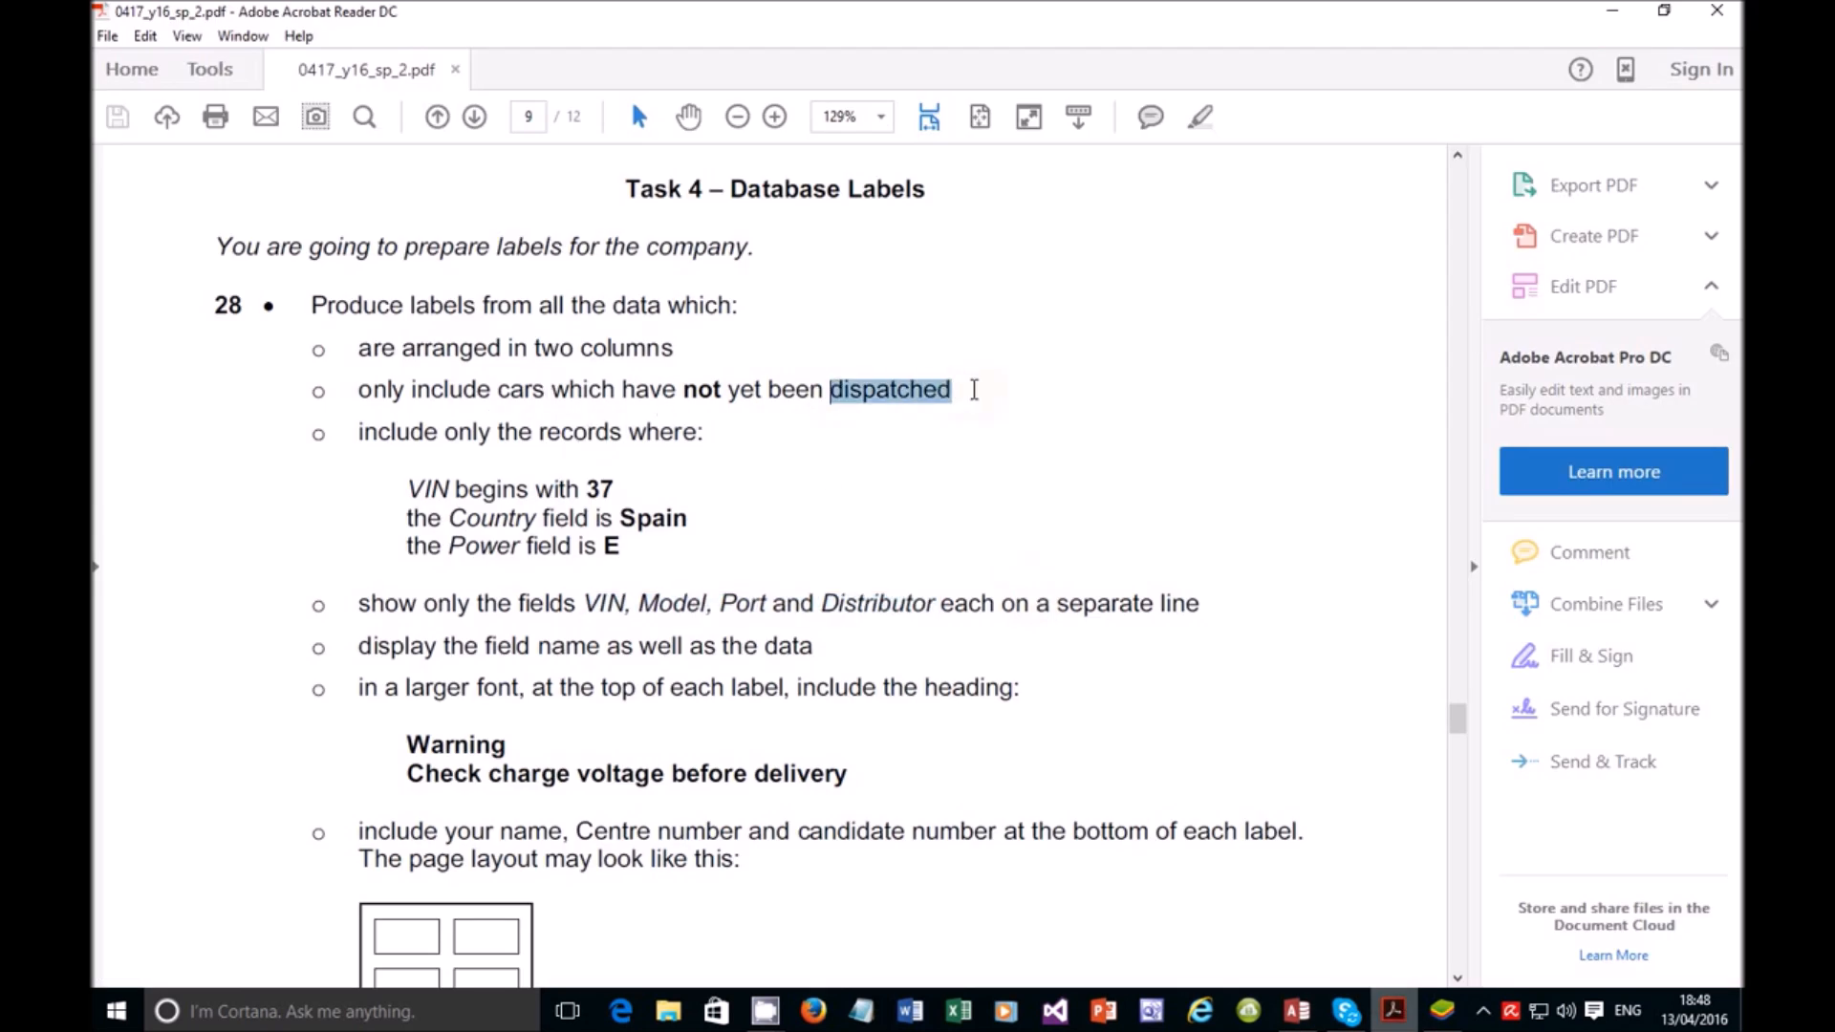
{"action": "left_click_drag", "start_coordinate": [459, 521], "coordinate": [526, 546]}
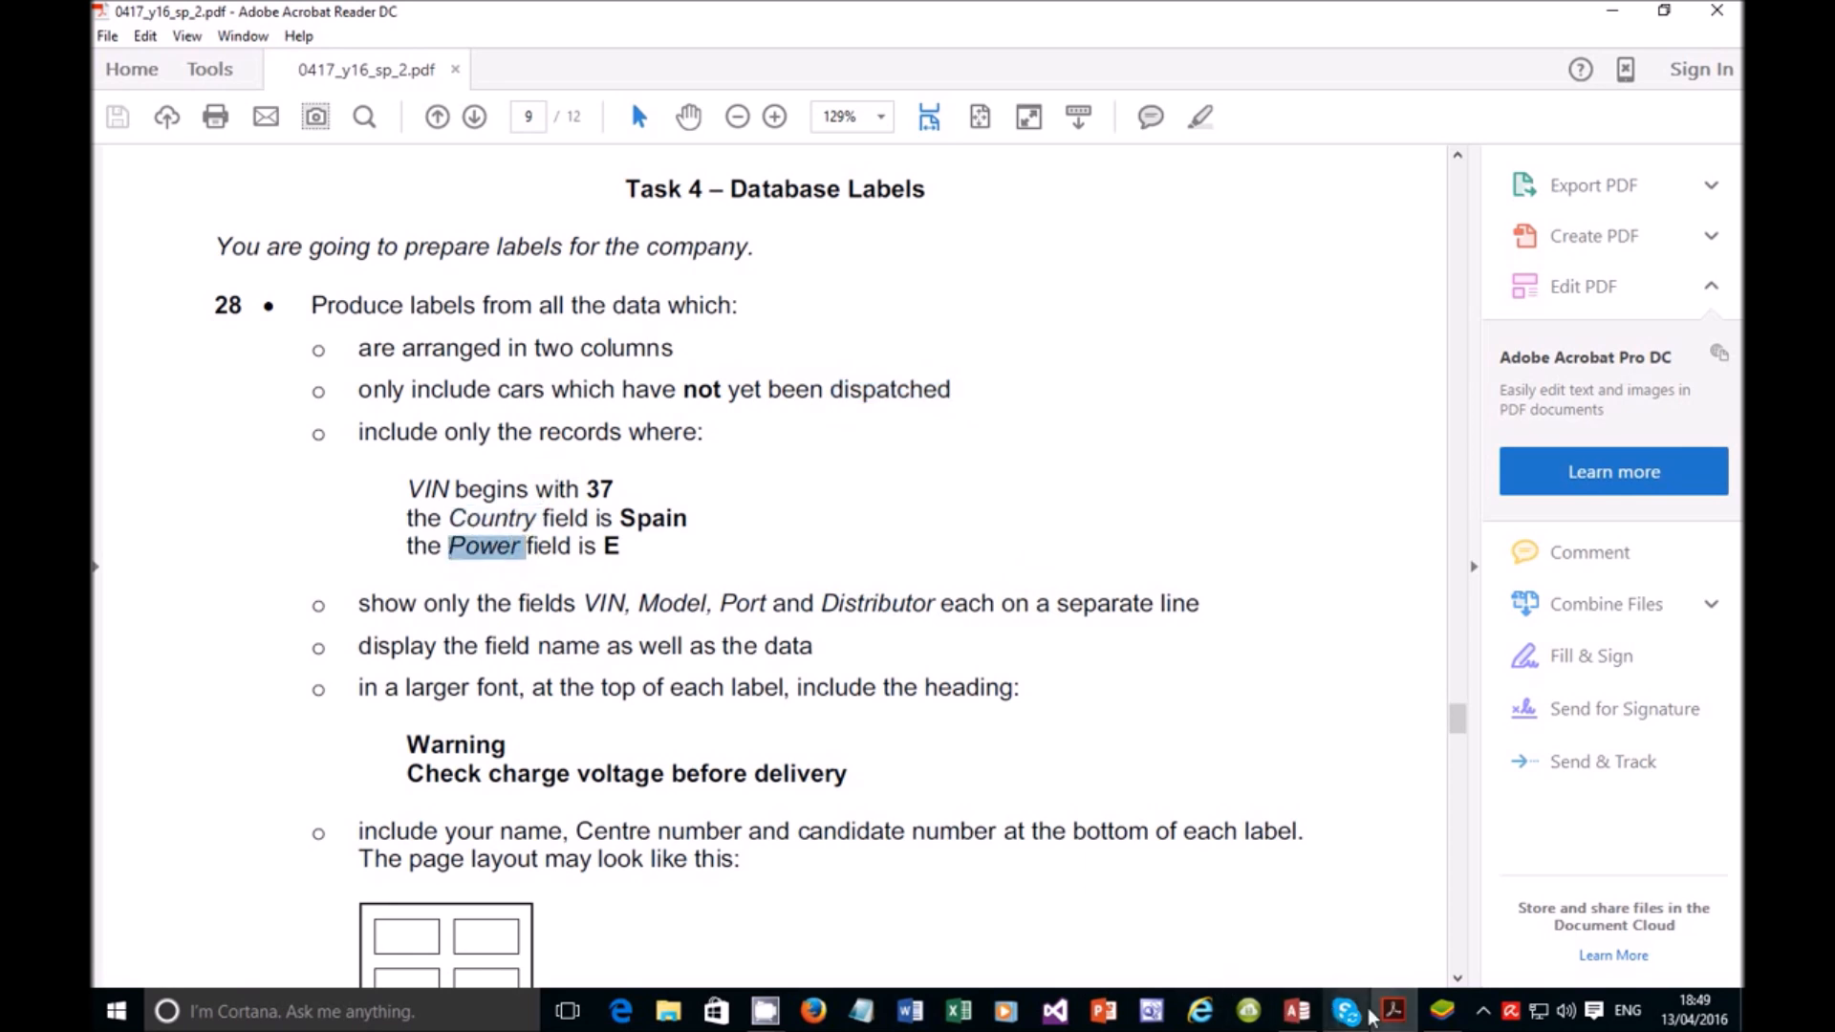
{"action": "left_click", "coordinate": [1295, 1010]}
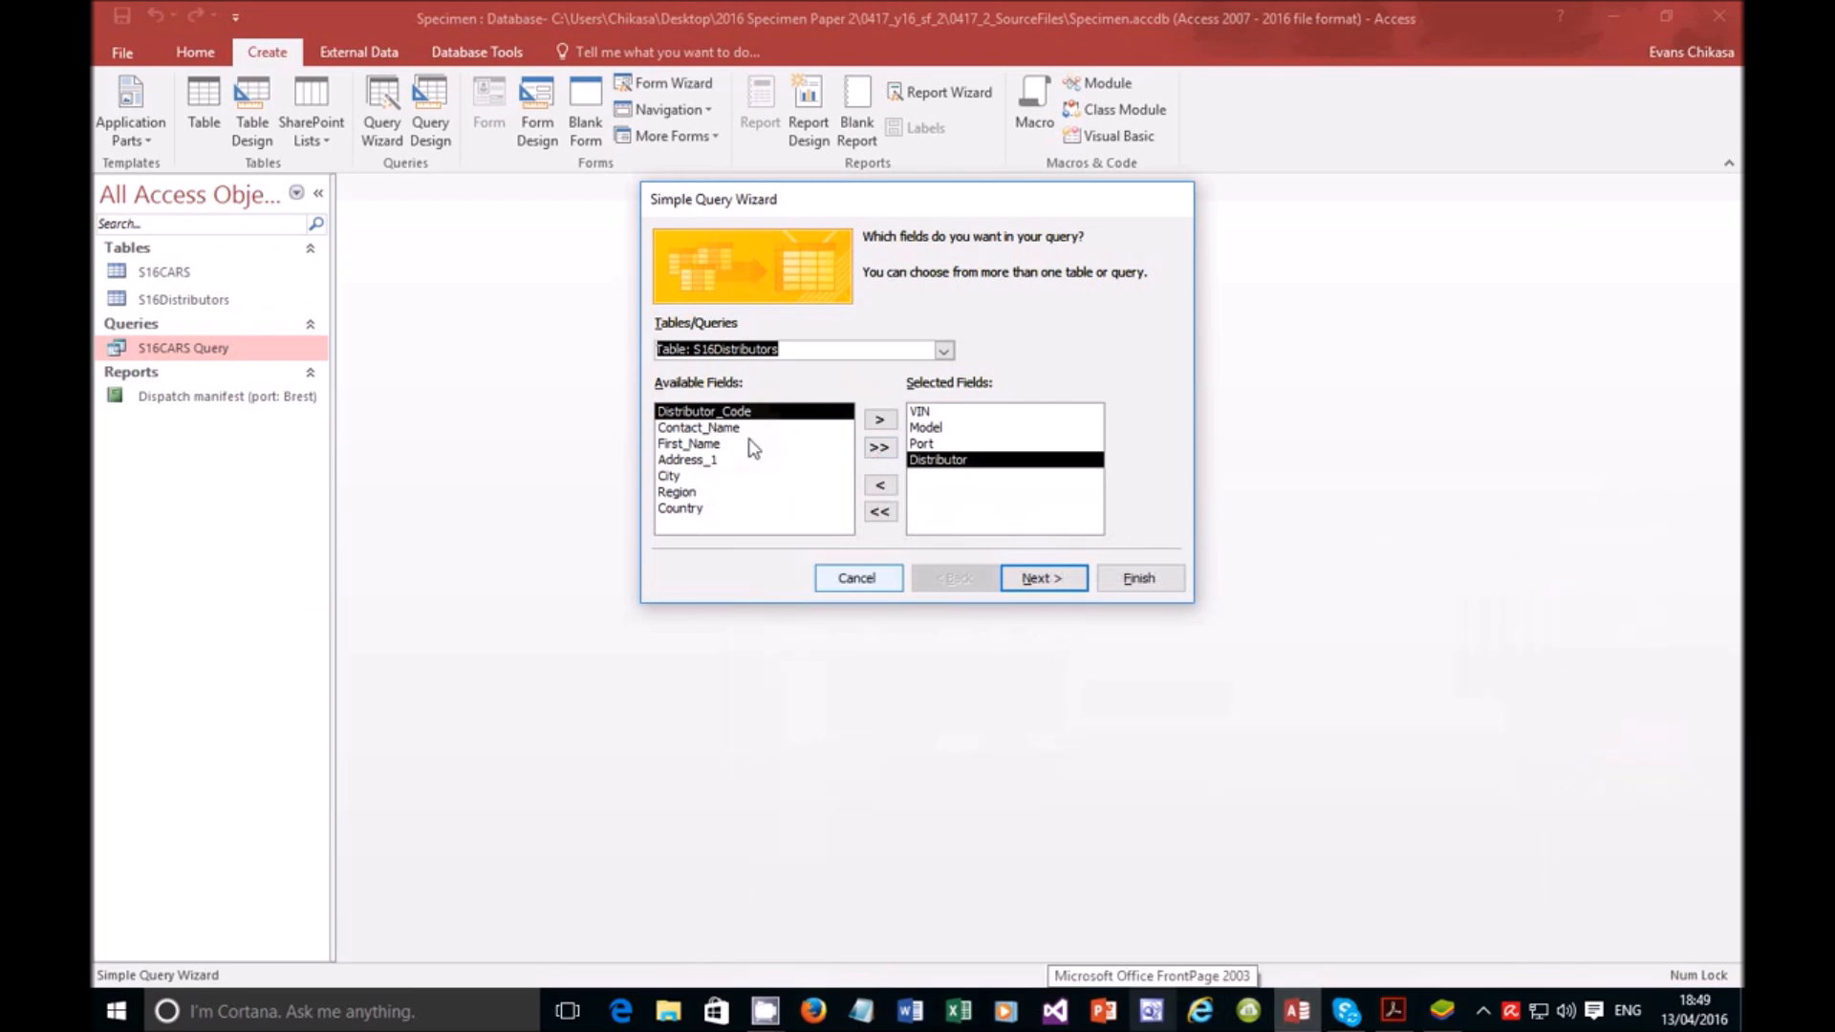
Step: Add the Country field from S16Distributors and the Power and Dispatched fields from S16CARS to the query
{"action": "left_click", "coordinate": [695, 509]}
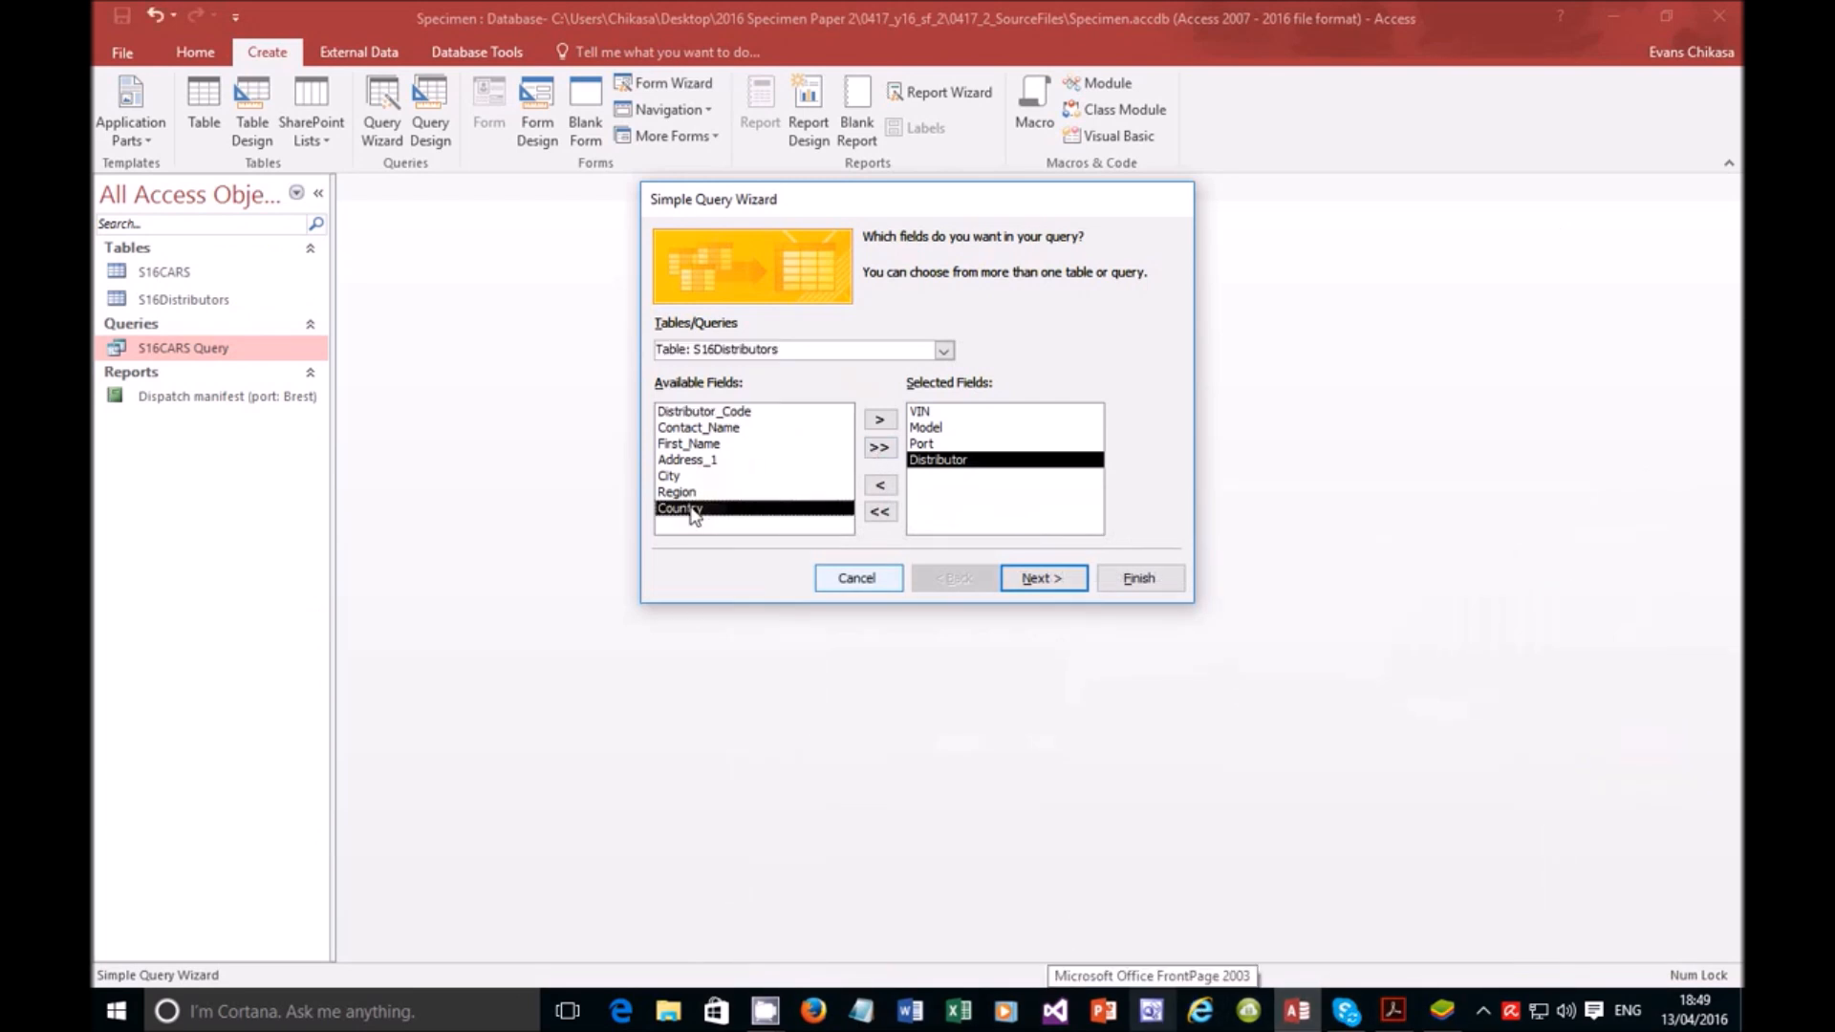
{"action": "left_click", "coordinate": [880, 420]}
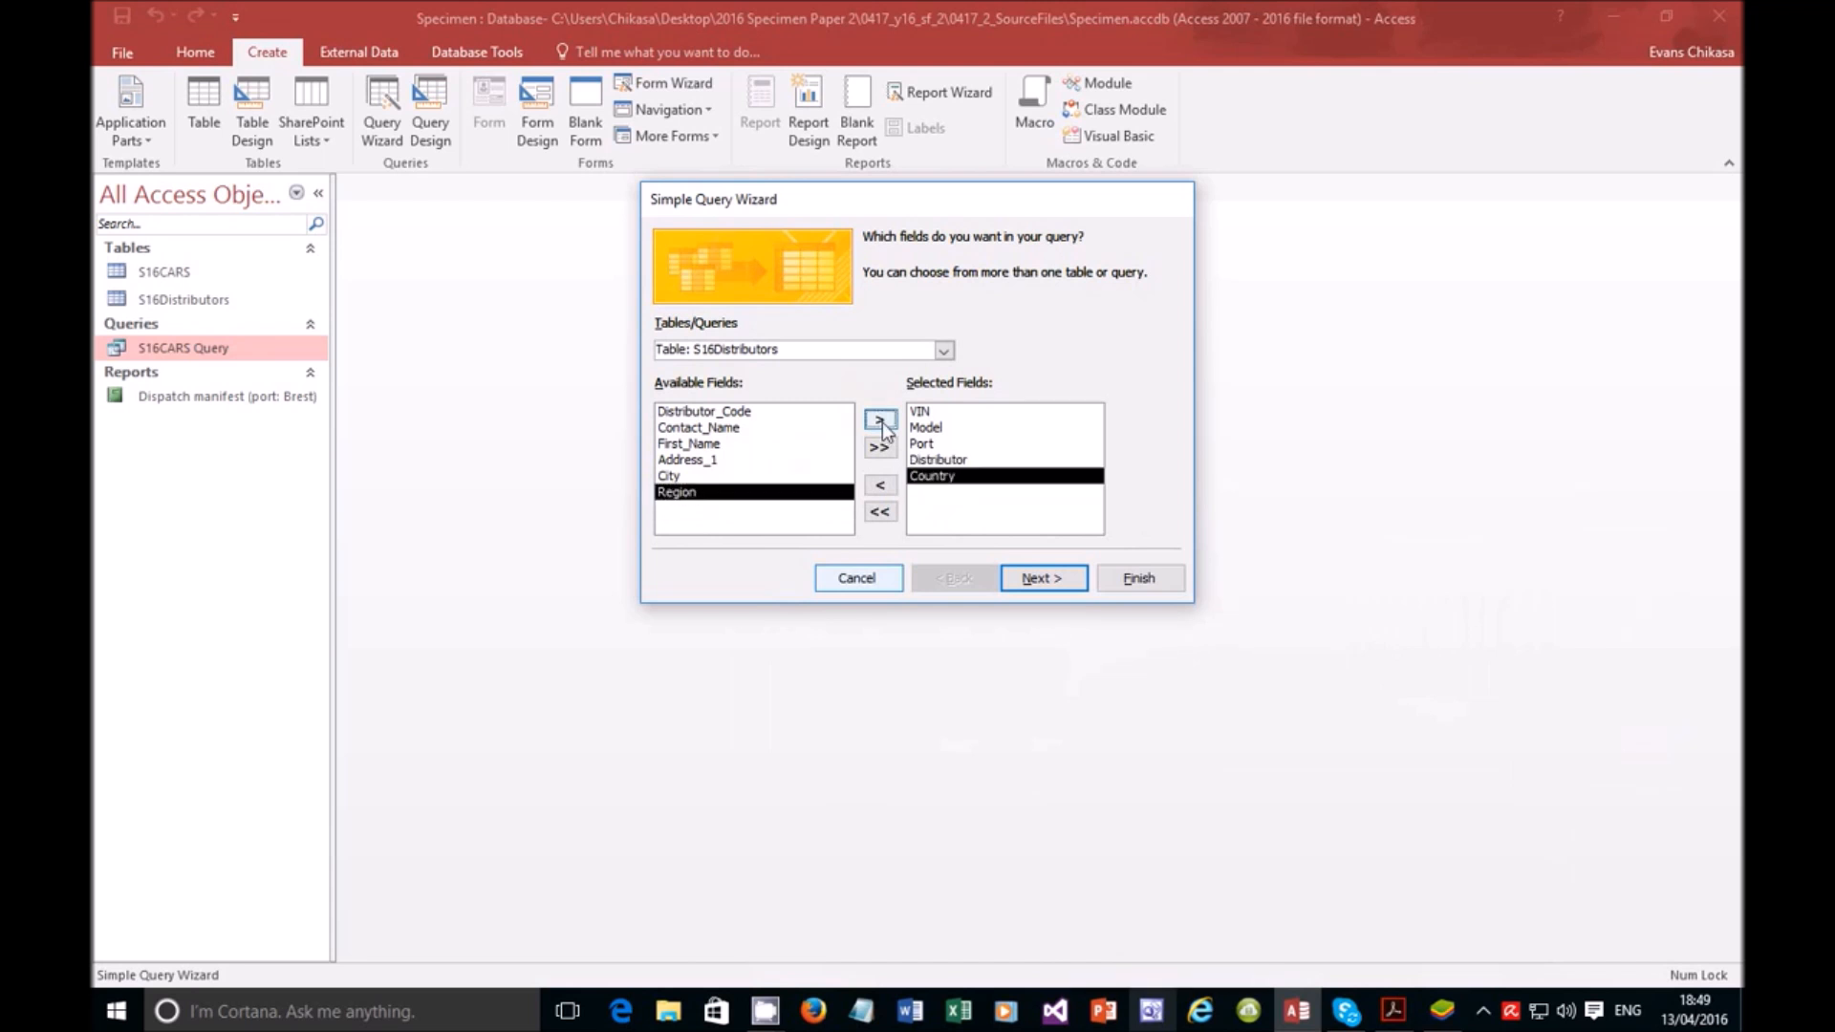
{"action": "left_click", "coordinate": [943, 350]}
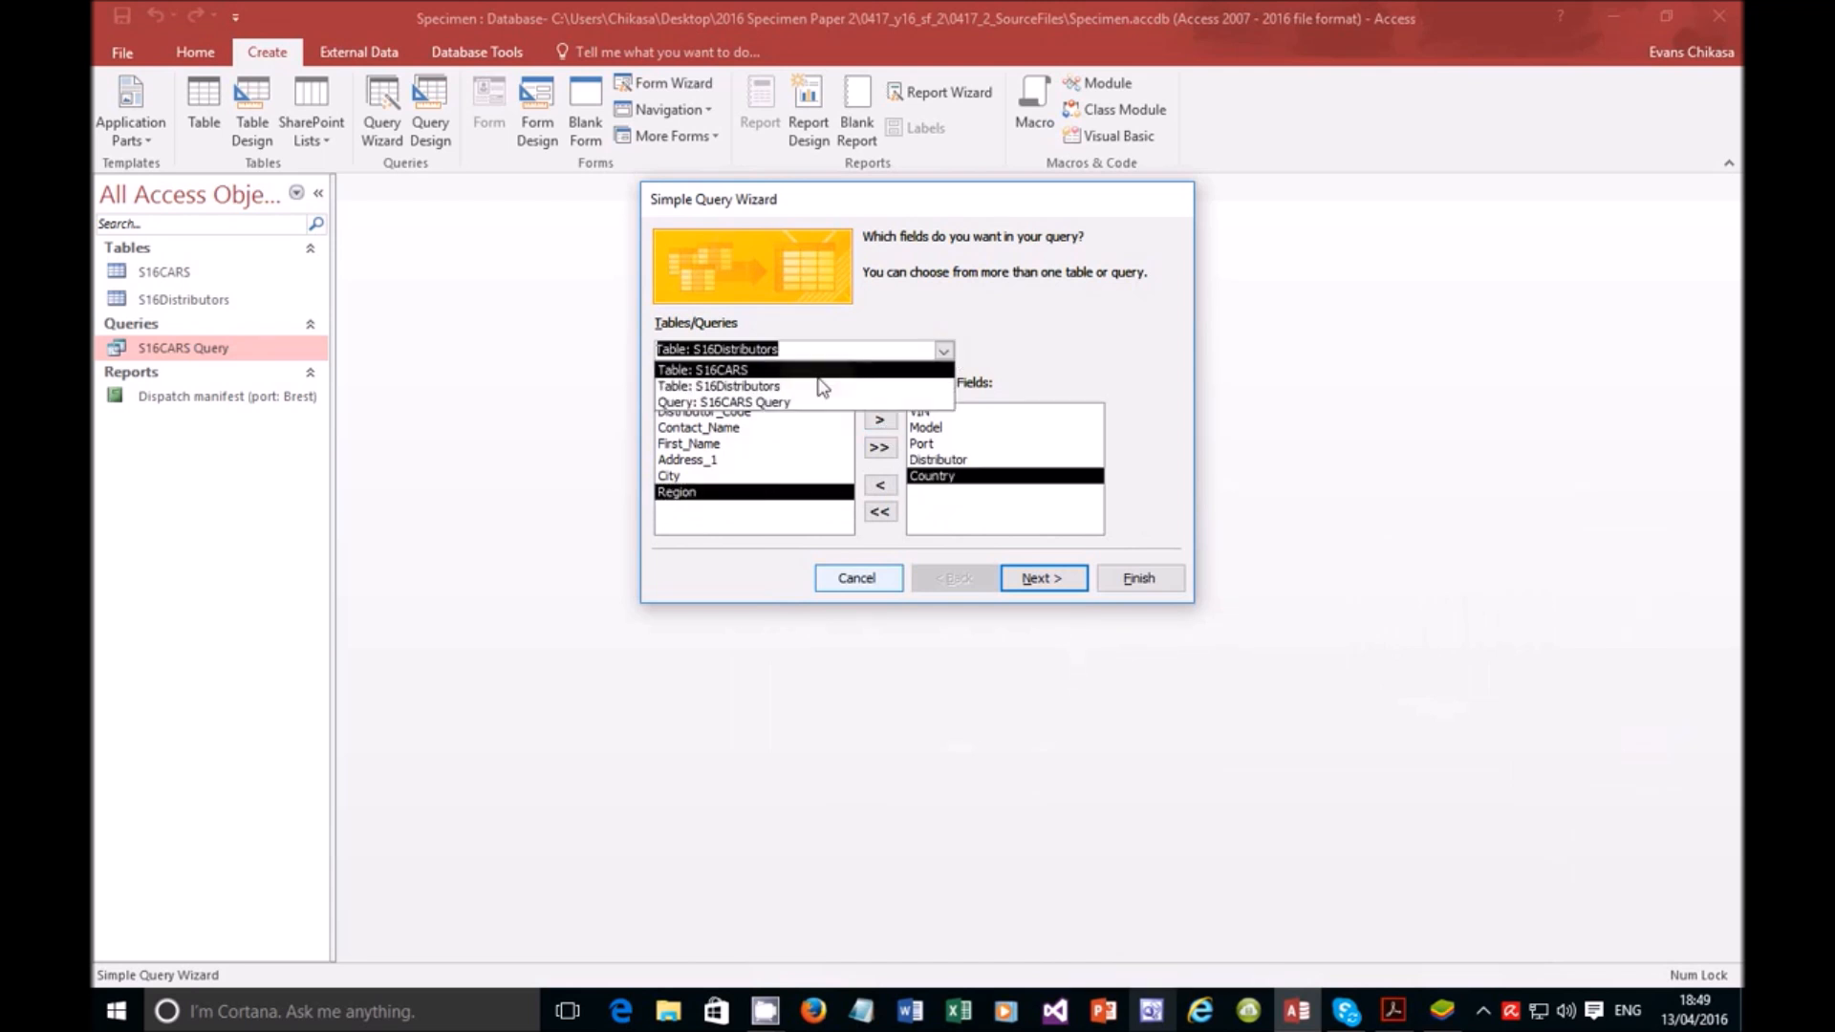
{"action": "left_click", "coordinate": [813, 374]}
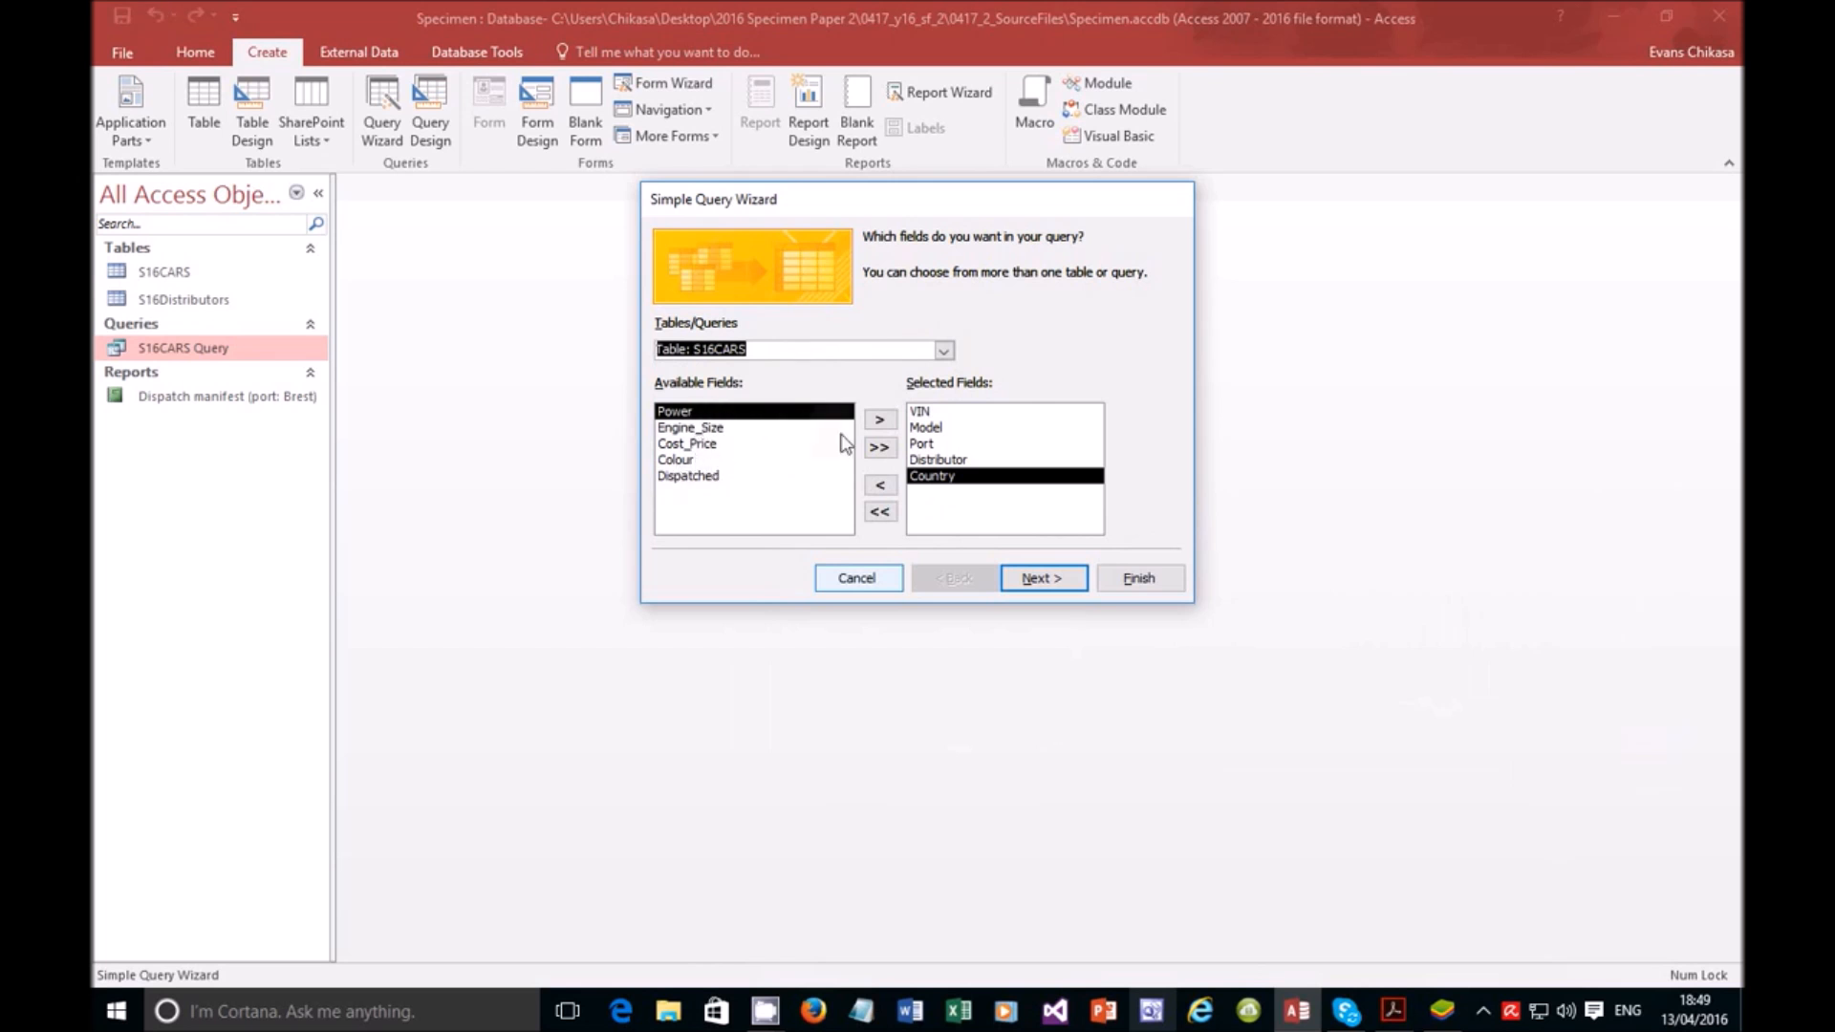
{"action": "left_click", "coordinate": [876, 422]}
{"action": "left_click", "coordinate": [712, 460]}
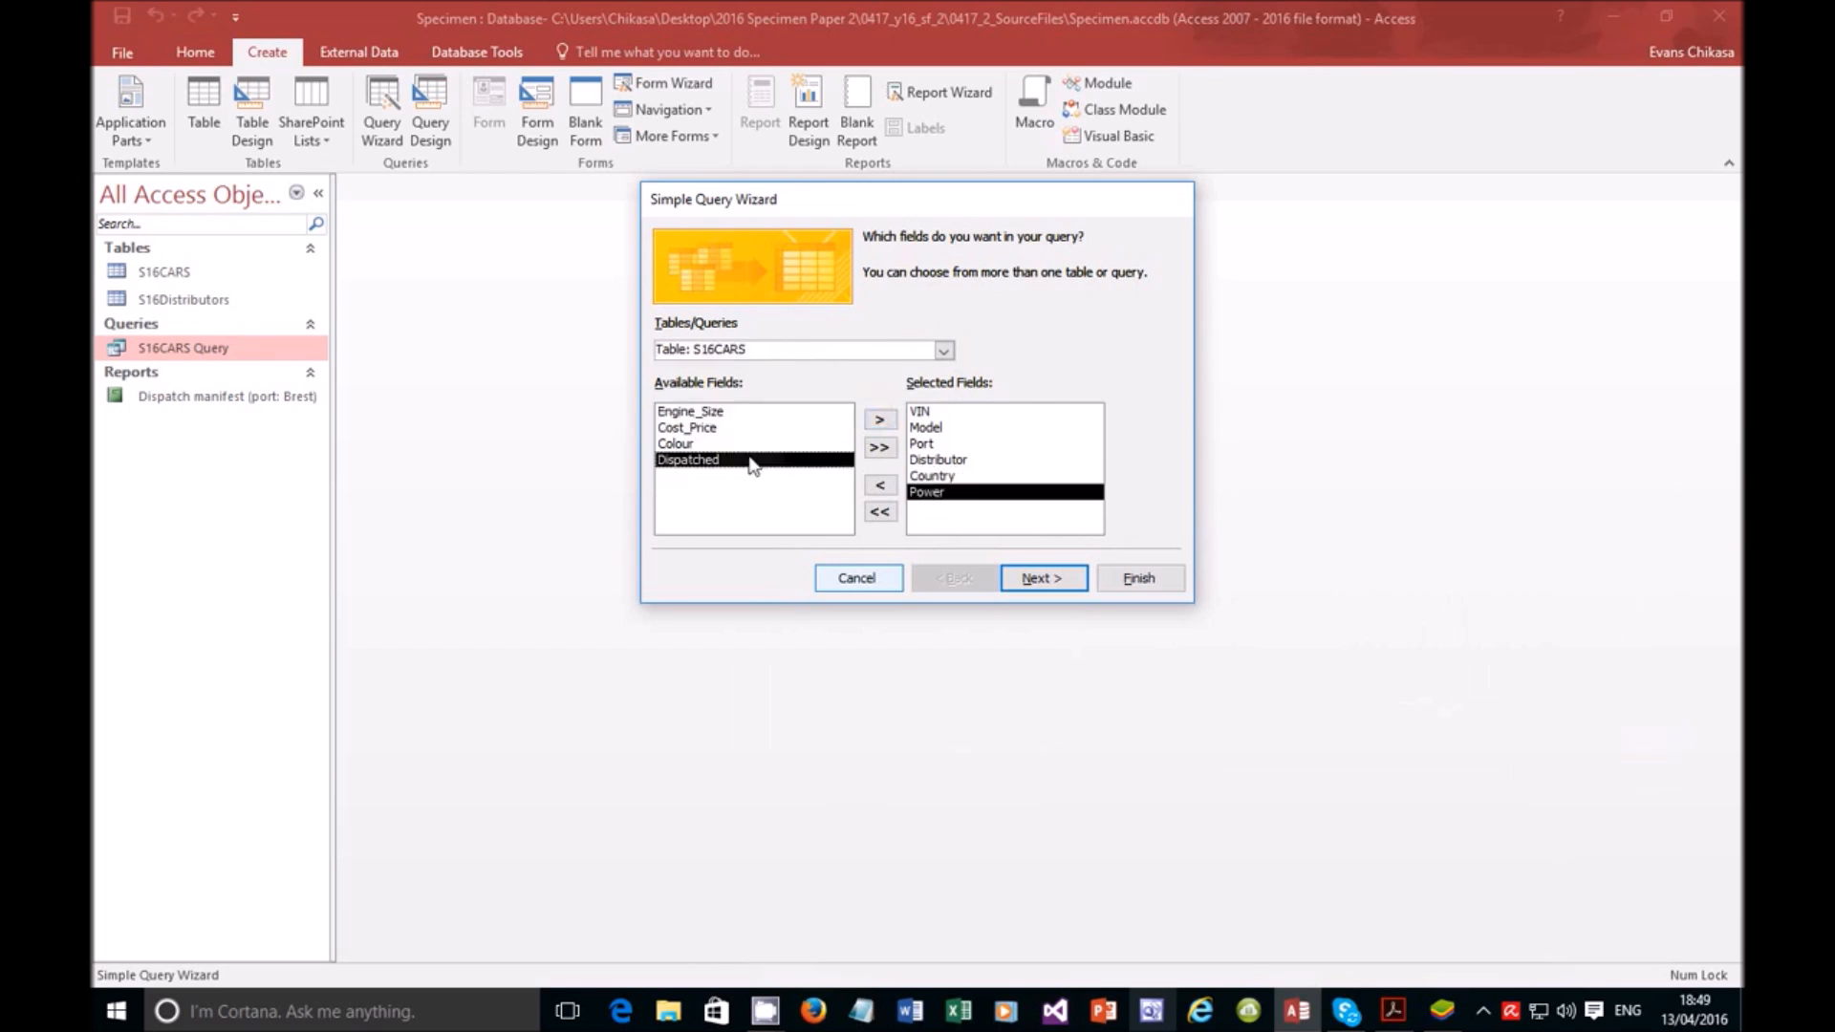
{"action": "left_click", "coordinate": [879, 419]}
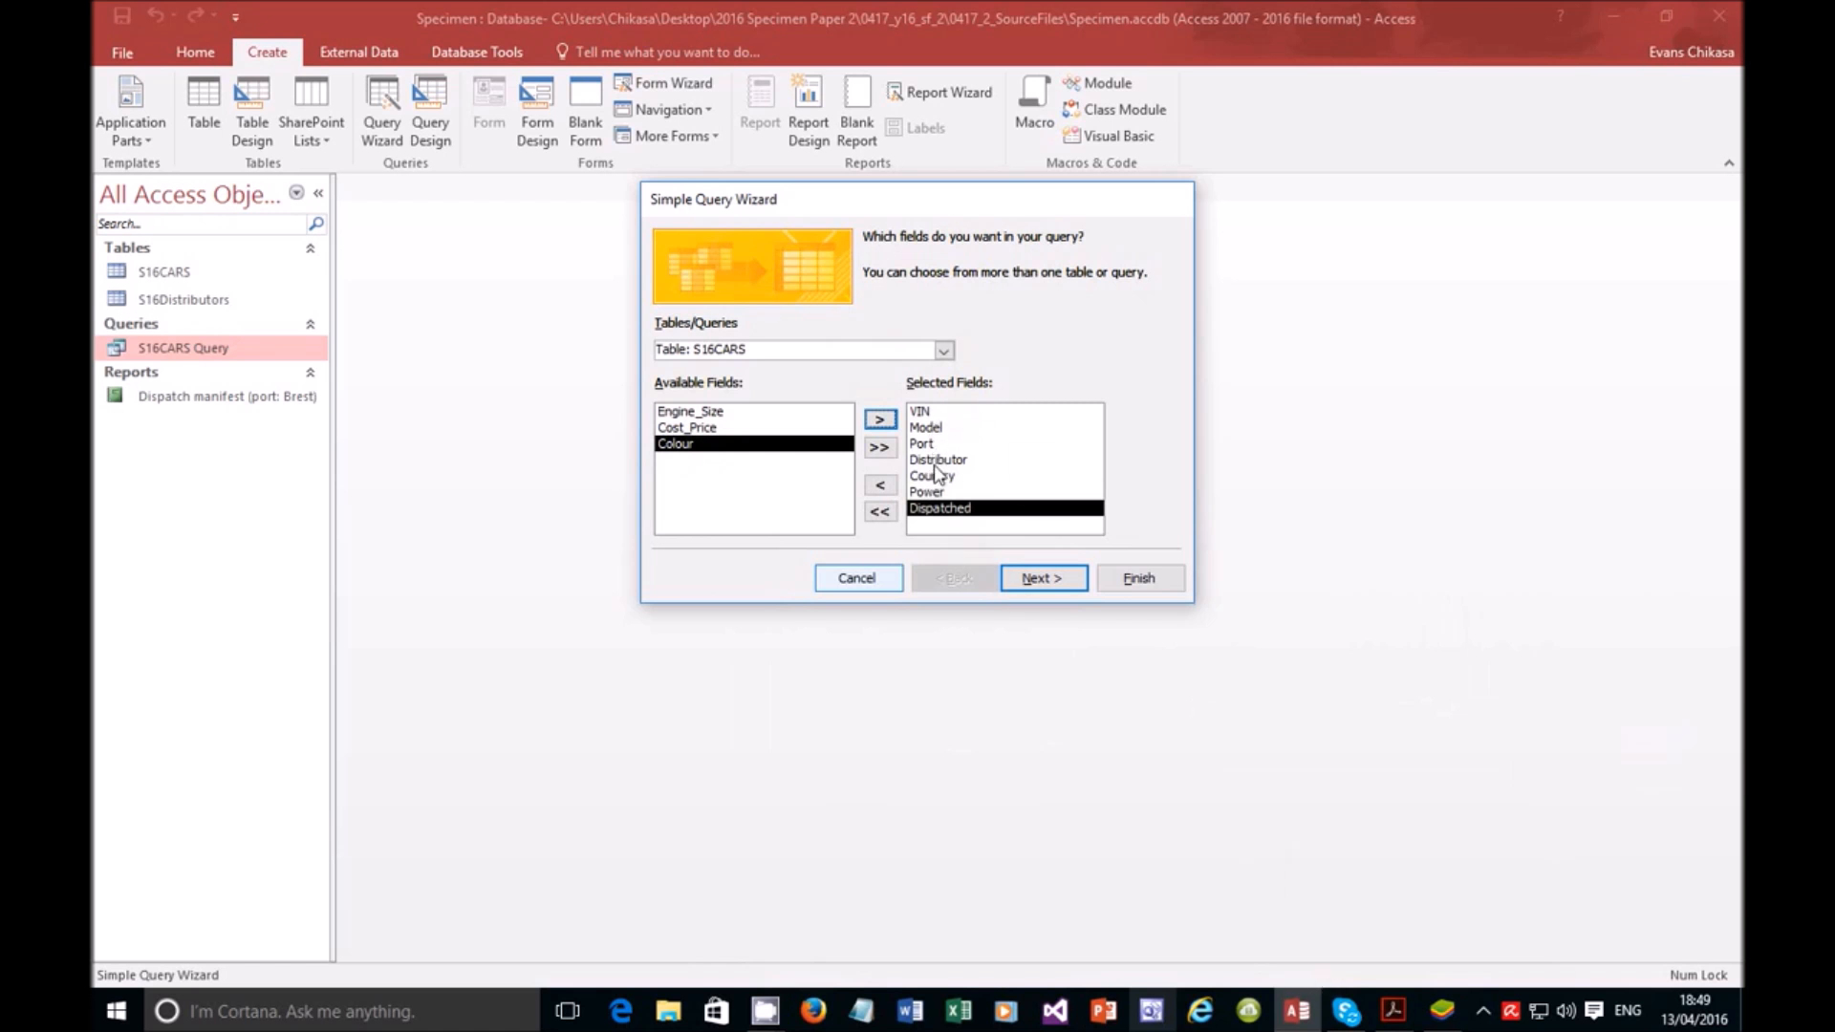
Step: Compare the selected fields with the criteria and label fields of question 28 in the exam PDF, and return to Access
{"action": "left_click", "coordinate": [1393, 1010]}
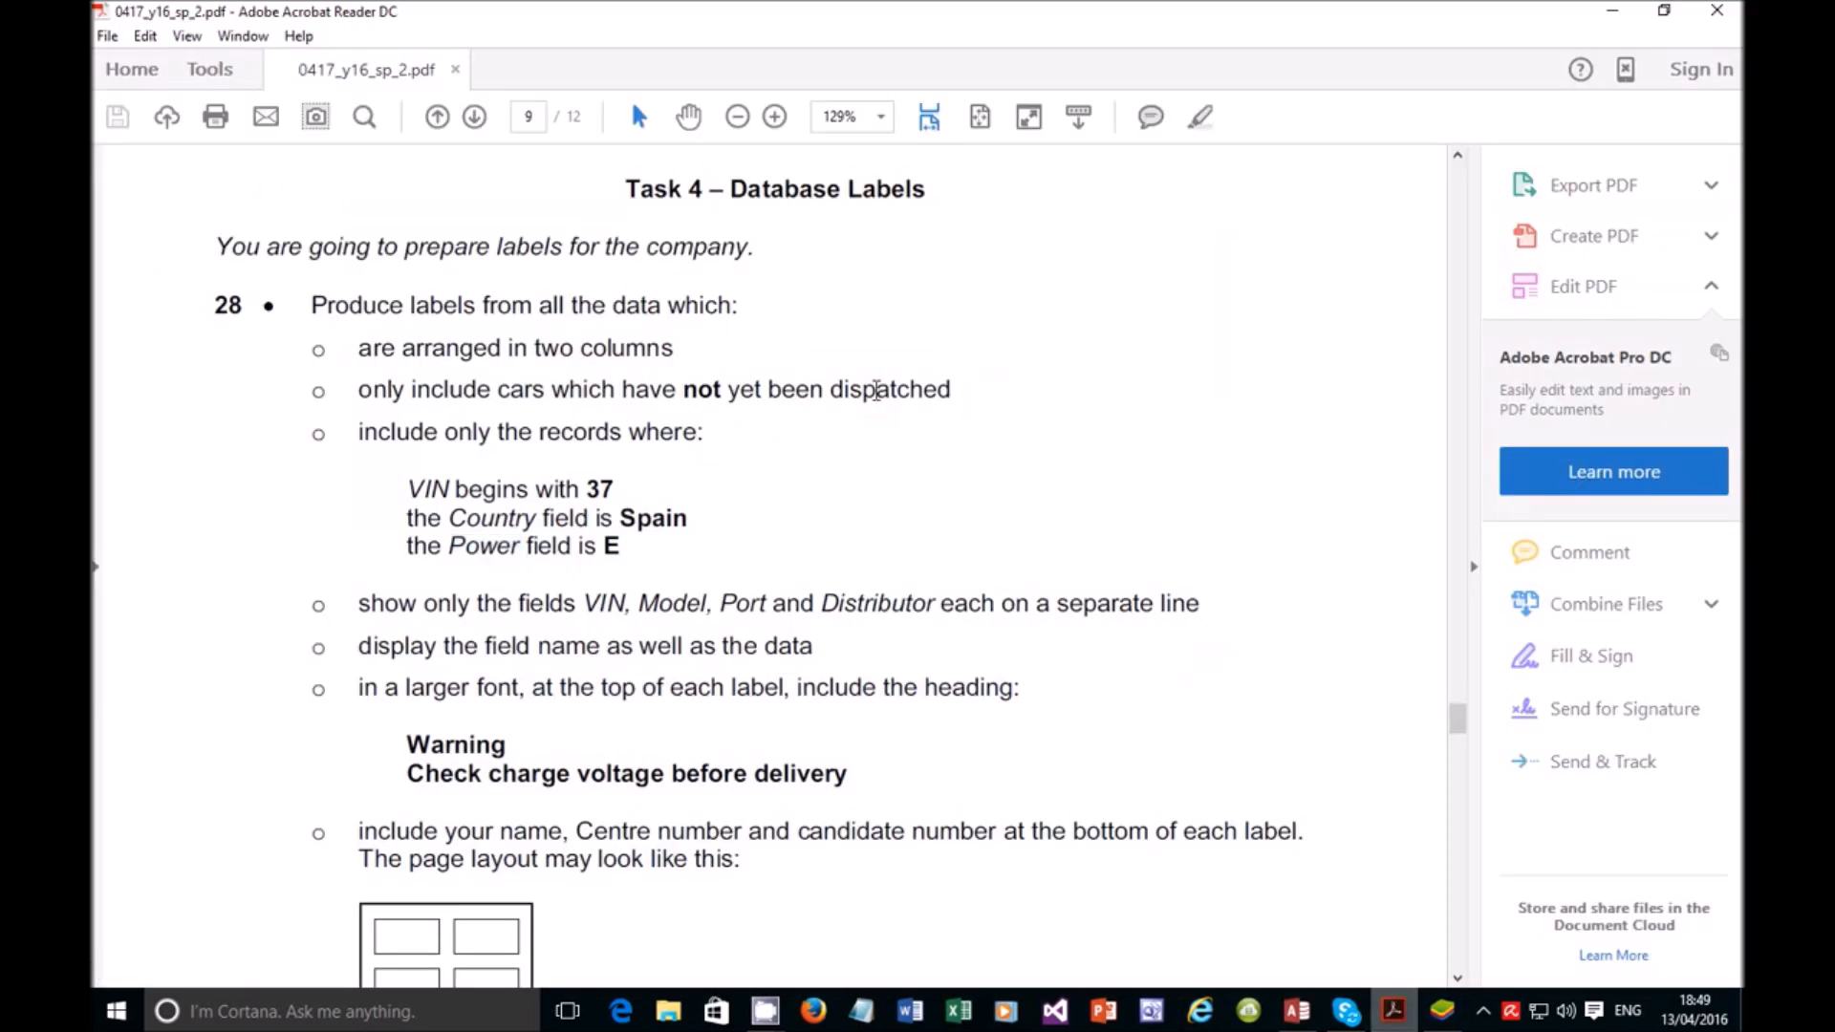
{"action": "double_click", "coordinate": [878, 390]}
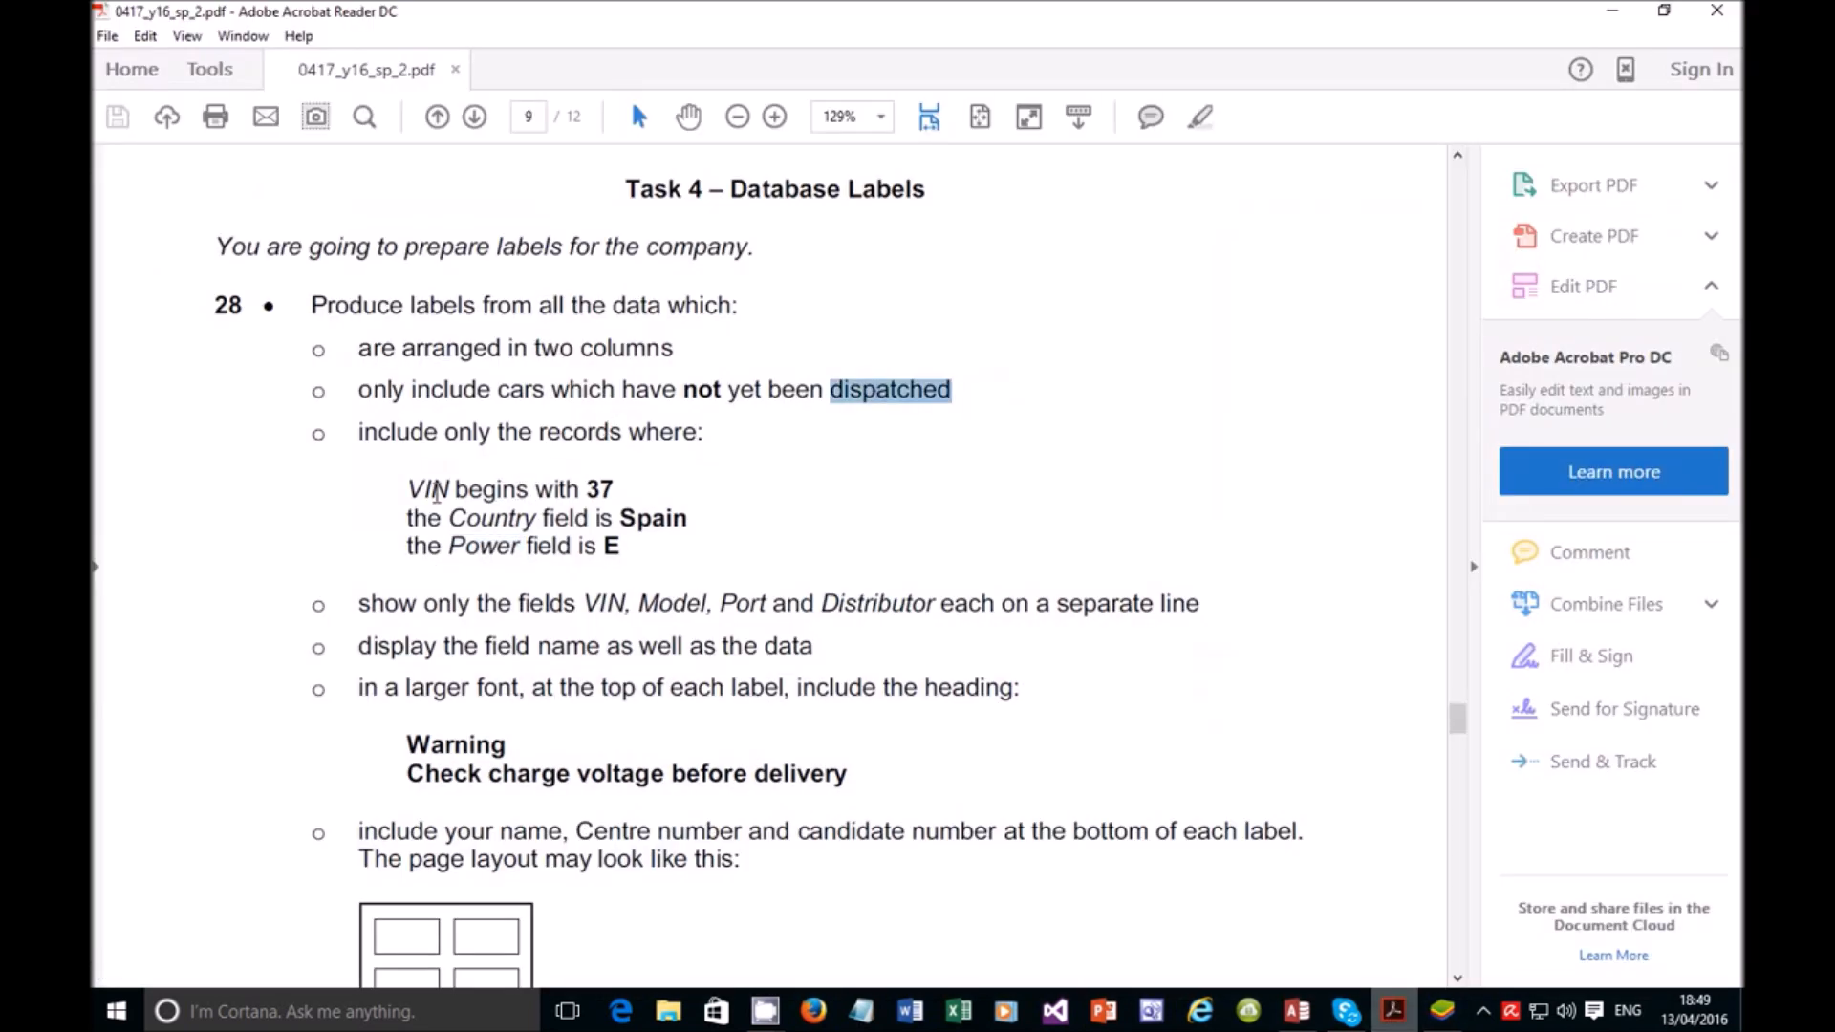
{"action": "double_click", "coordinate": [436, 493]}
{"action": "double_click", "coordinate": [510, 521]}
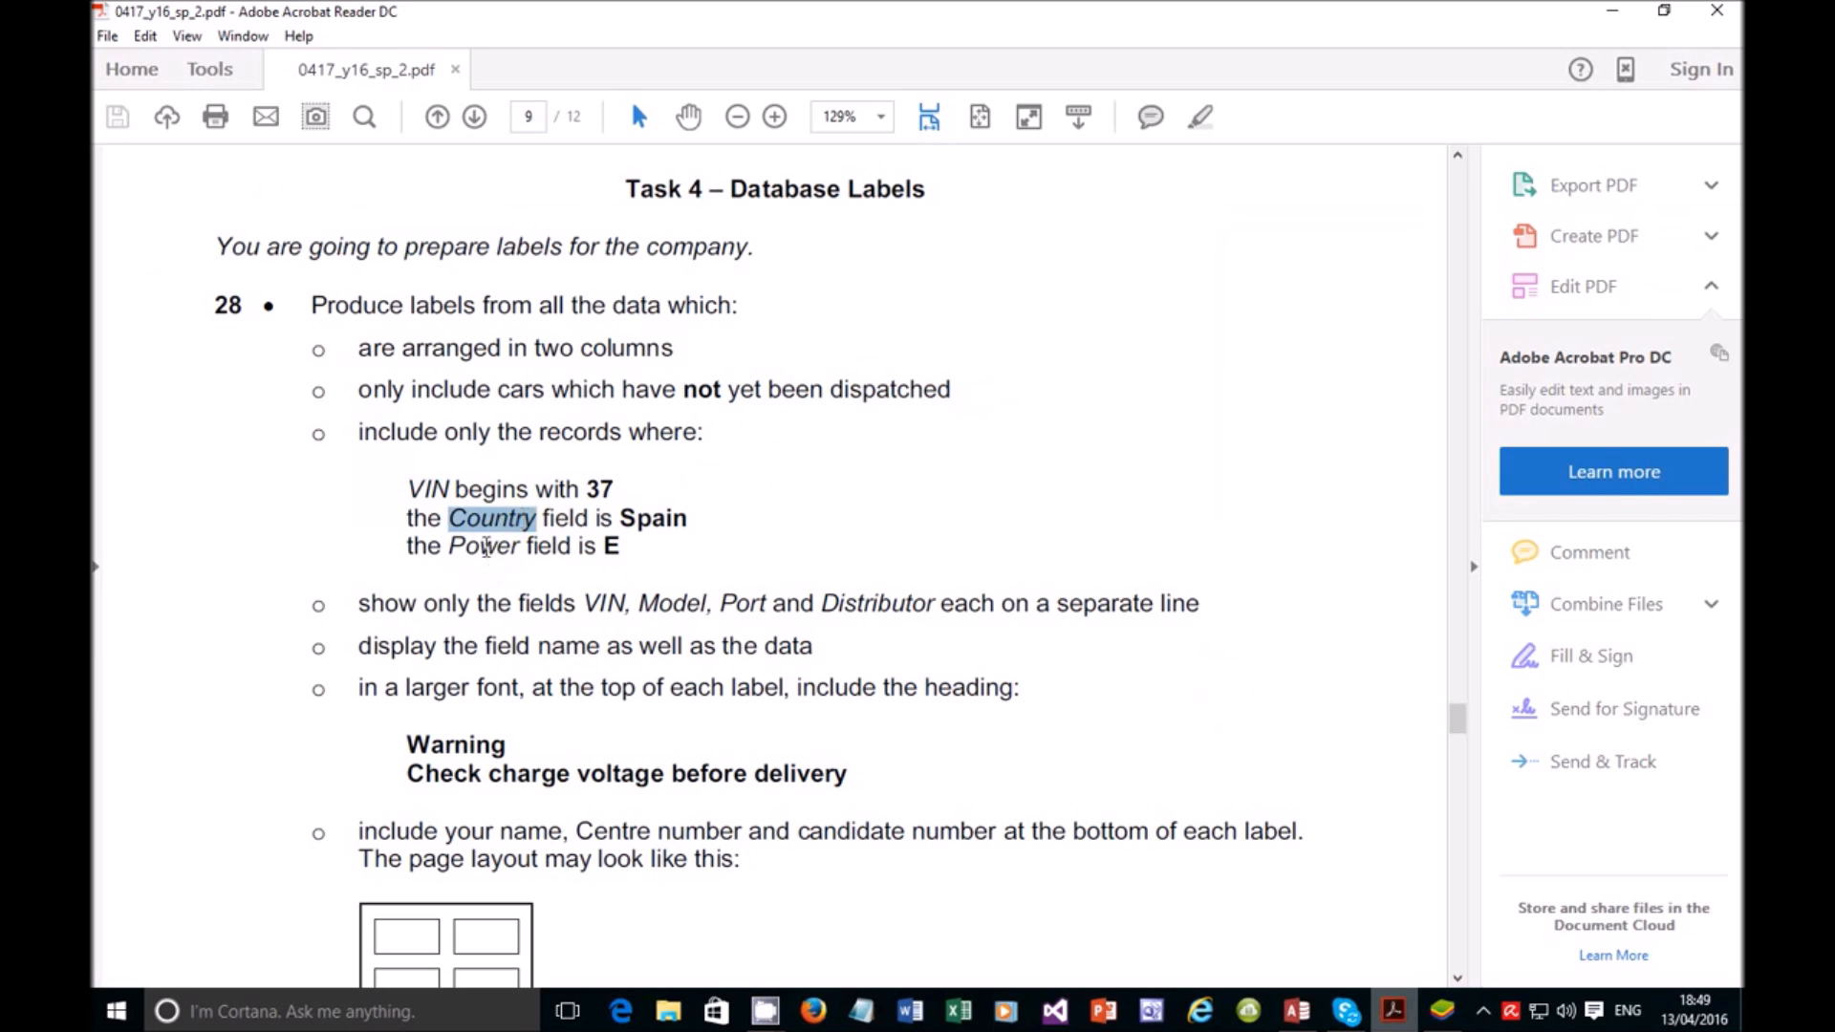
{"action": "double_click", "coordinate": [486, 547]}
{"action": "double_click", "coordinate": [603, 603]}
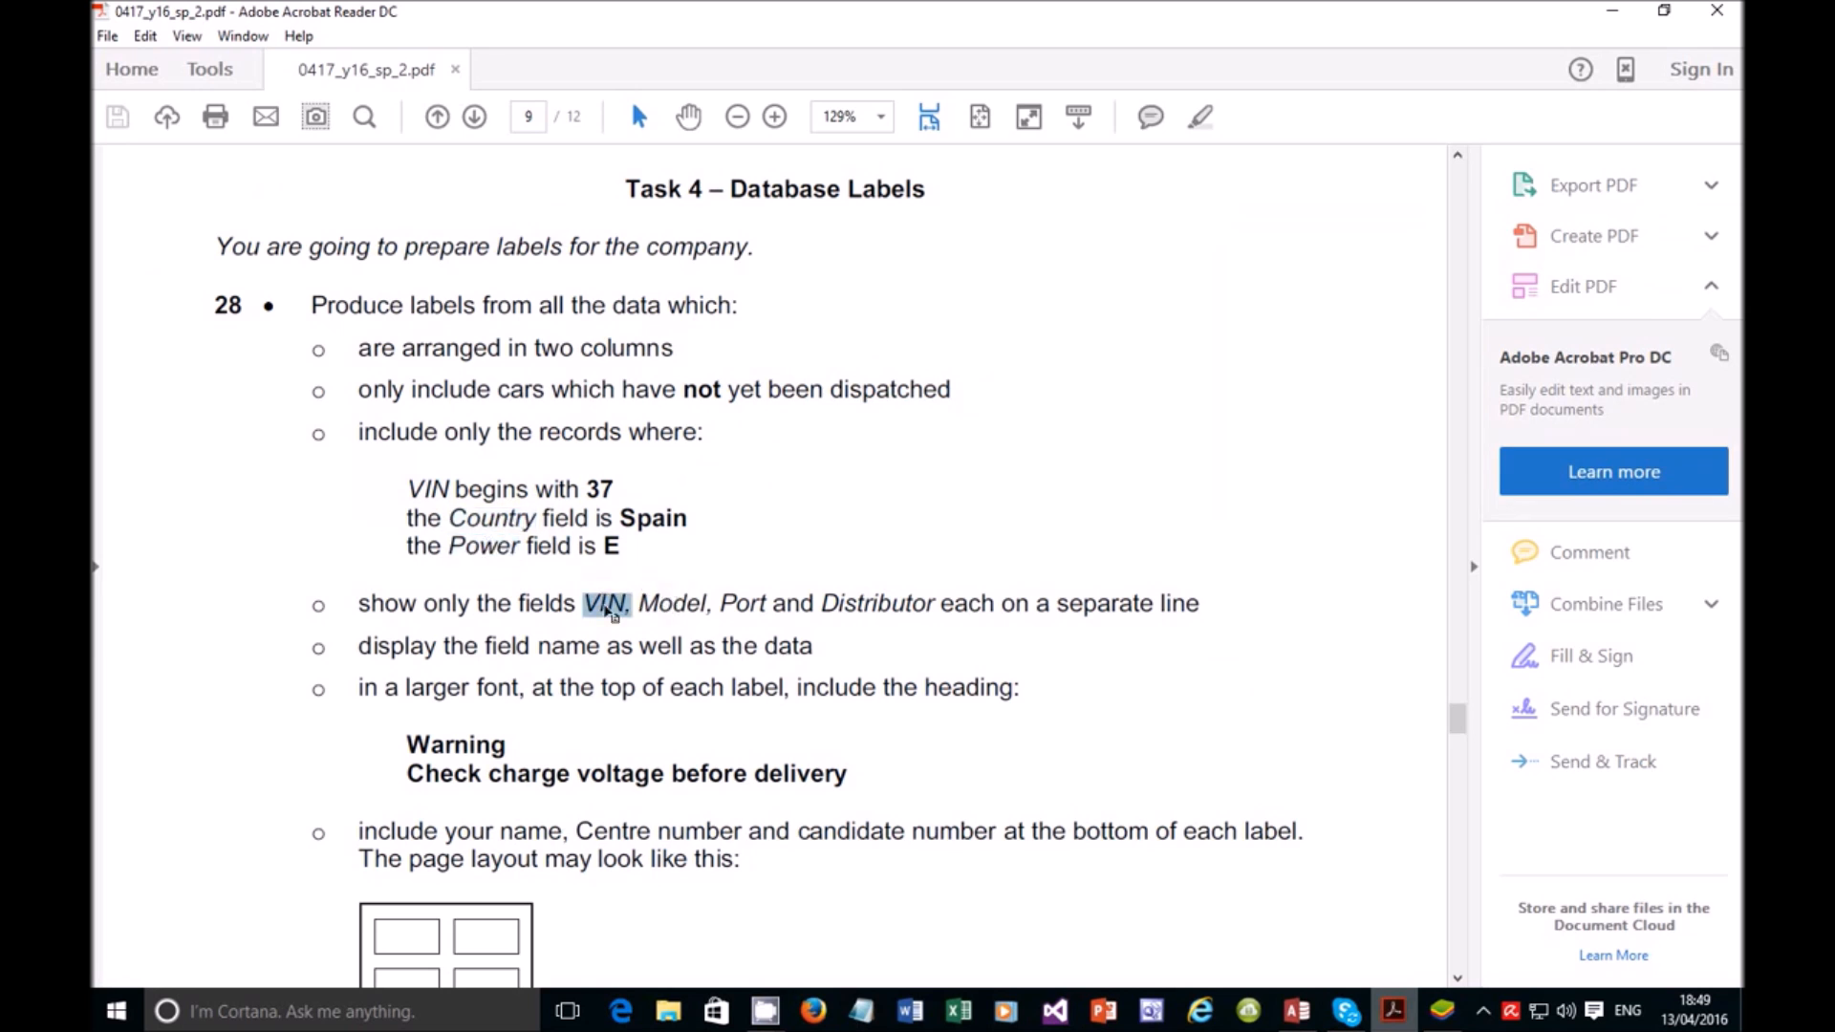
{"action": "double_click", "coordinate": [676, 606]}
{"action": "double_click", "coordinate": [742, 603]}
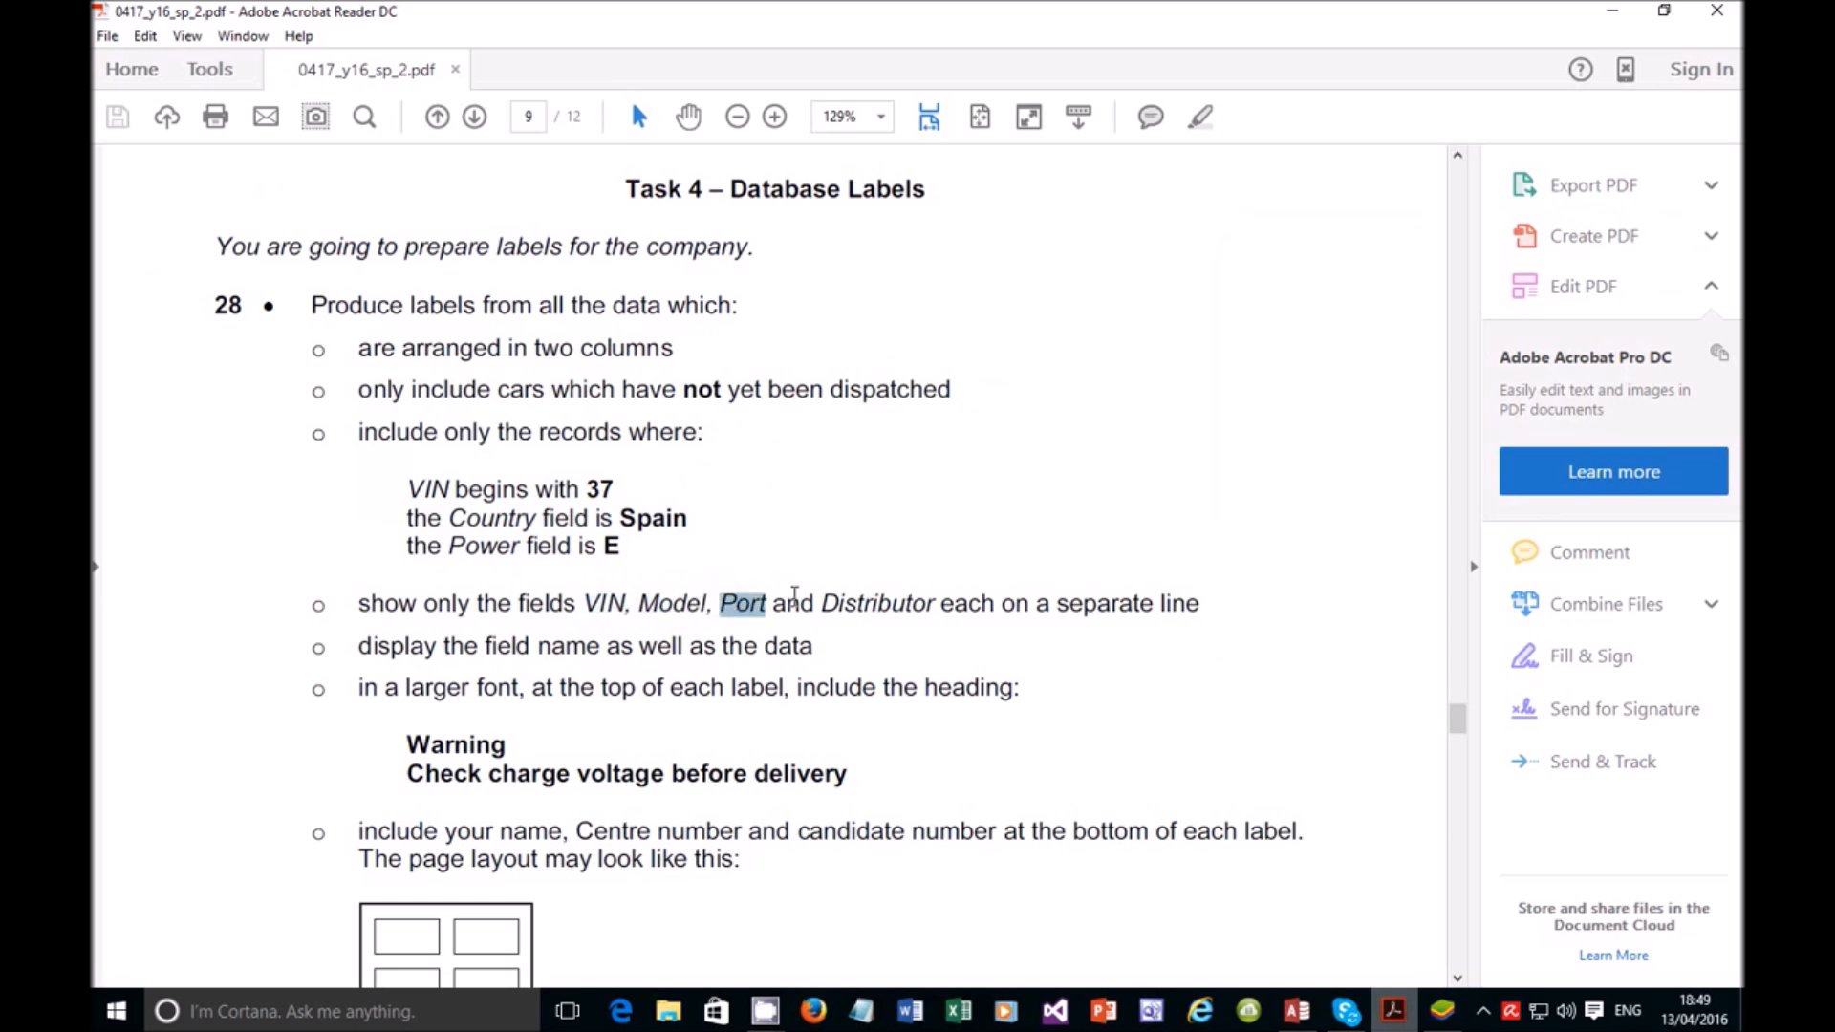
{"action": "double_click", "coordinate": [851, 603]}
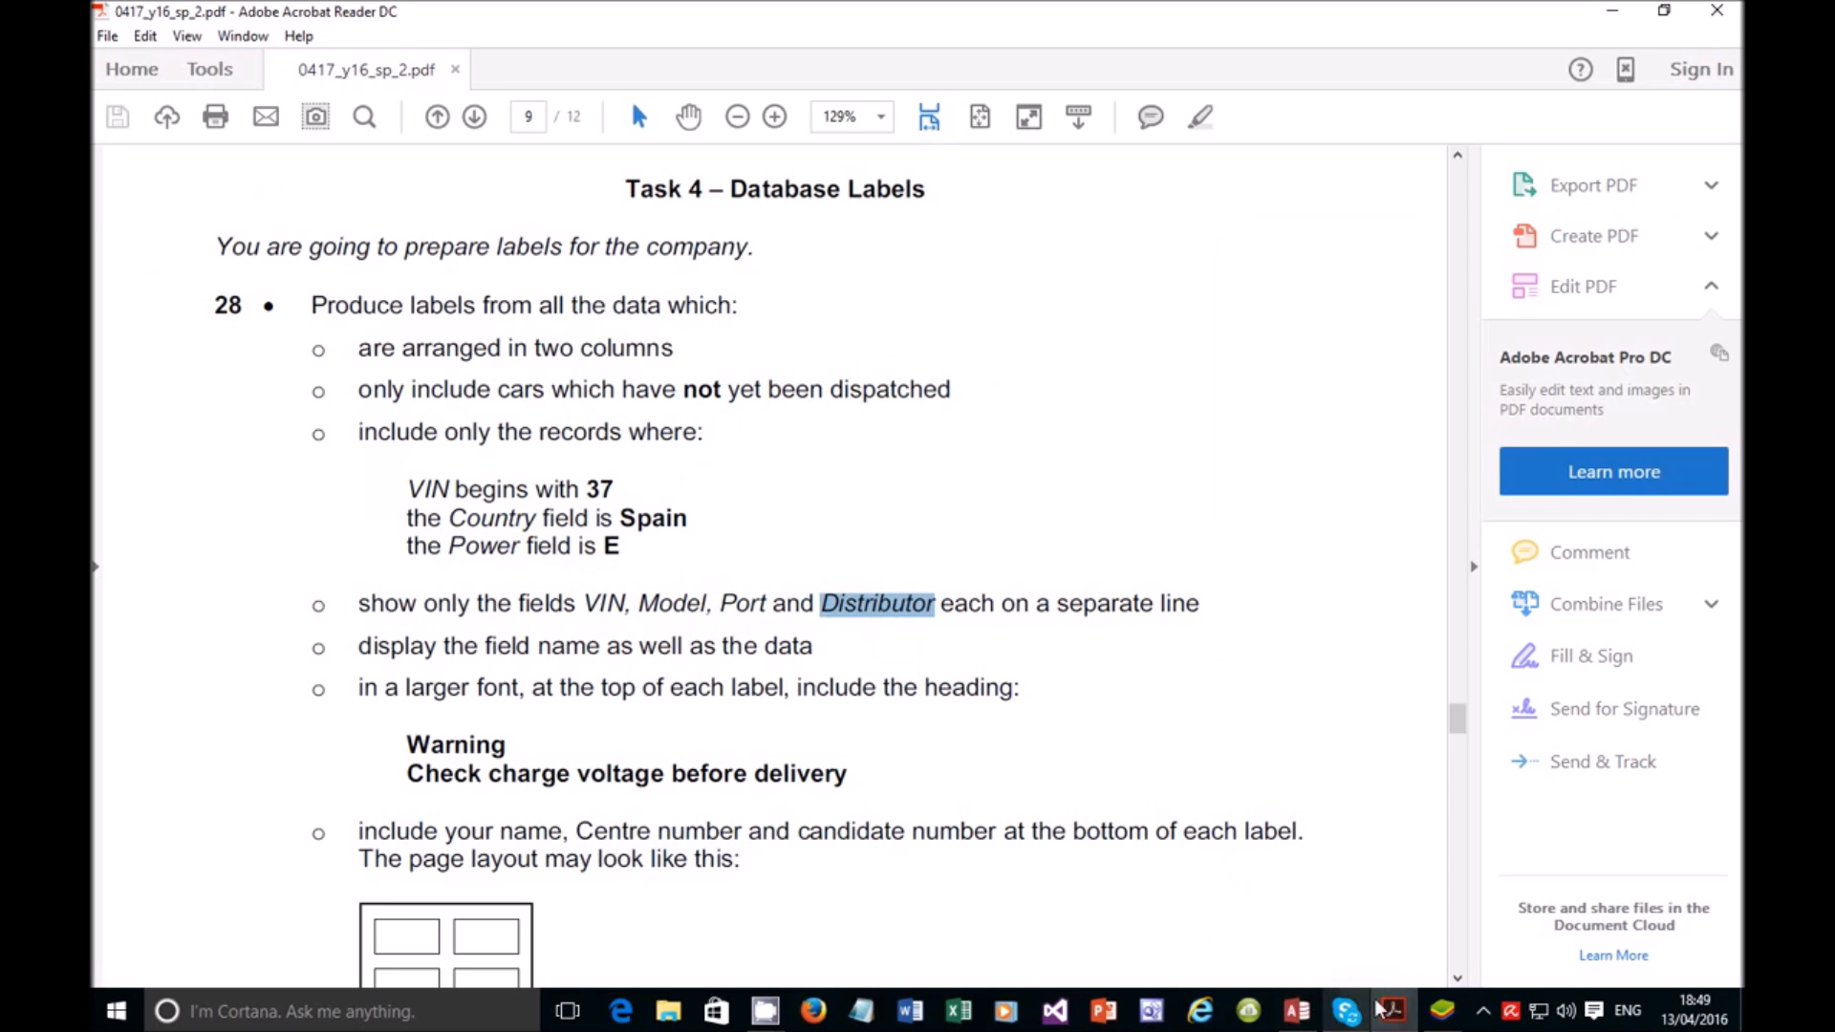
{"action": "left_click", "coordinate": [1296, 1010]}
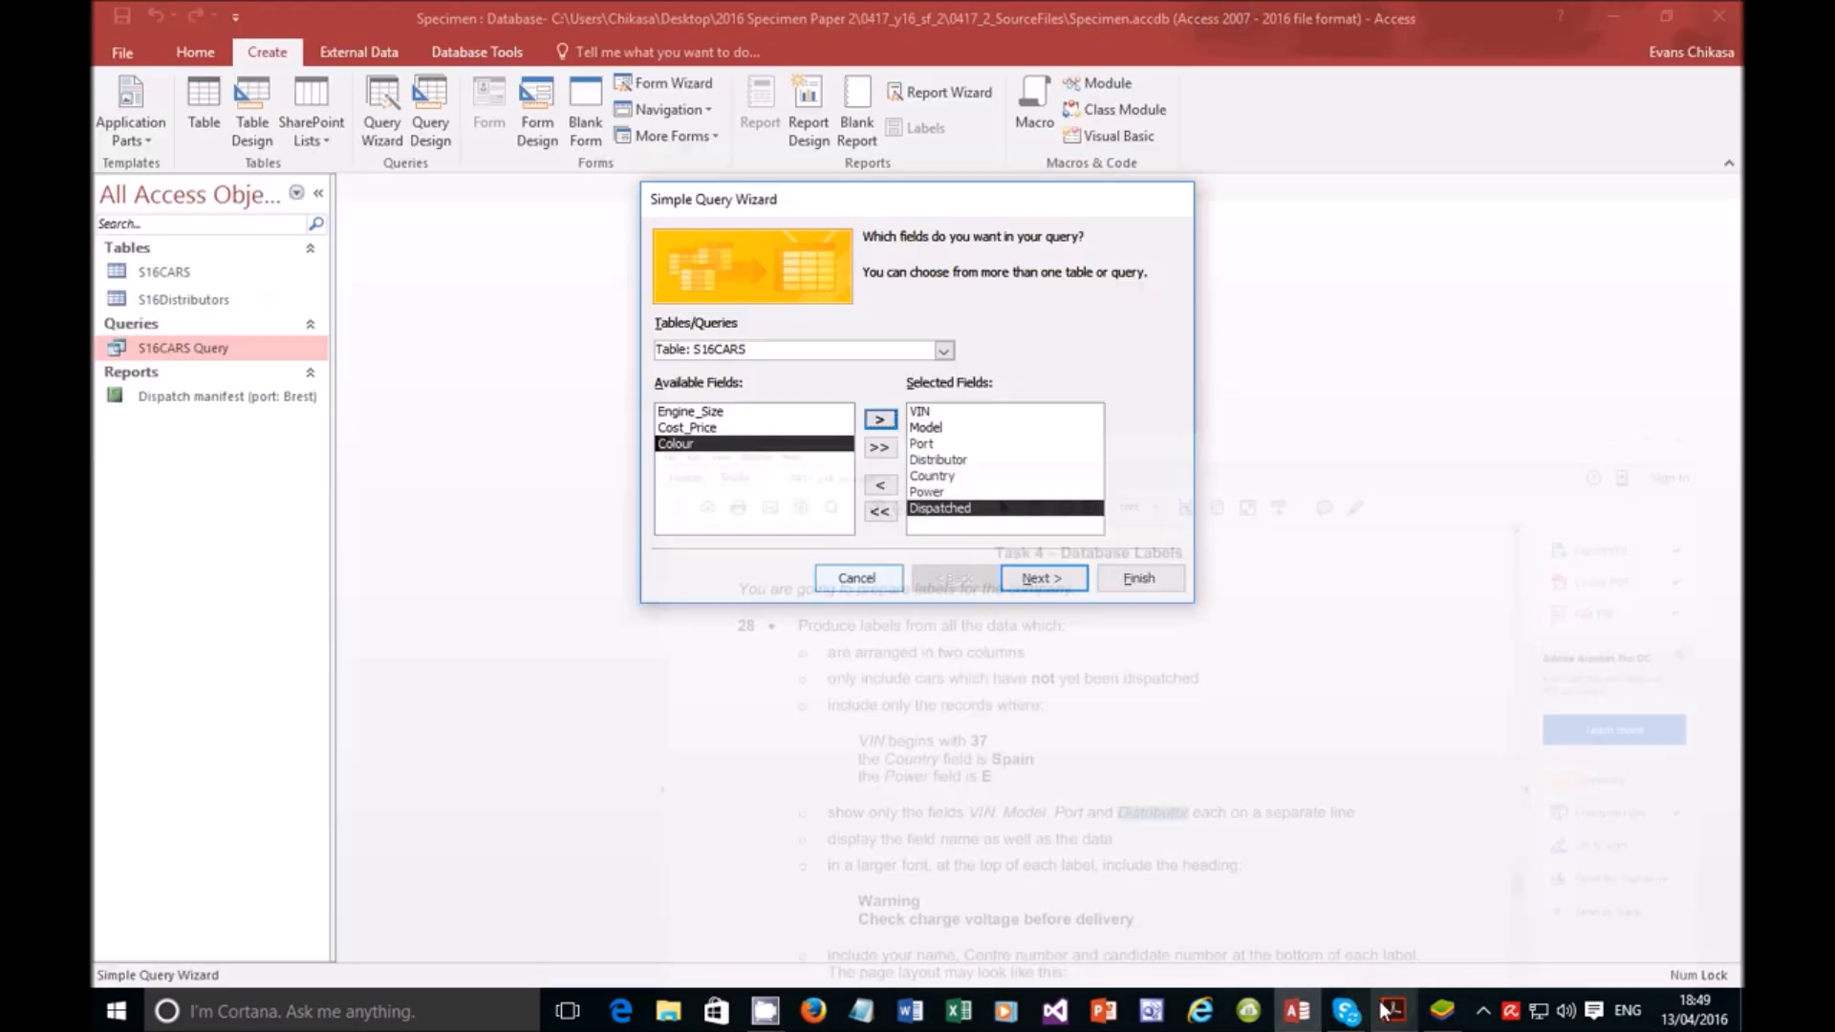
Step: Keep the query as a detail query, title it S16CARS Query1_label, and finish the wizard by opening its design for modification
{"action": "left_click", "coordinate": [1038, 580]}
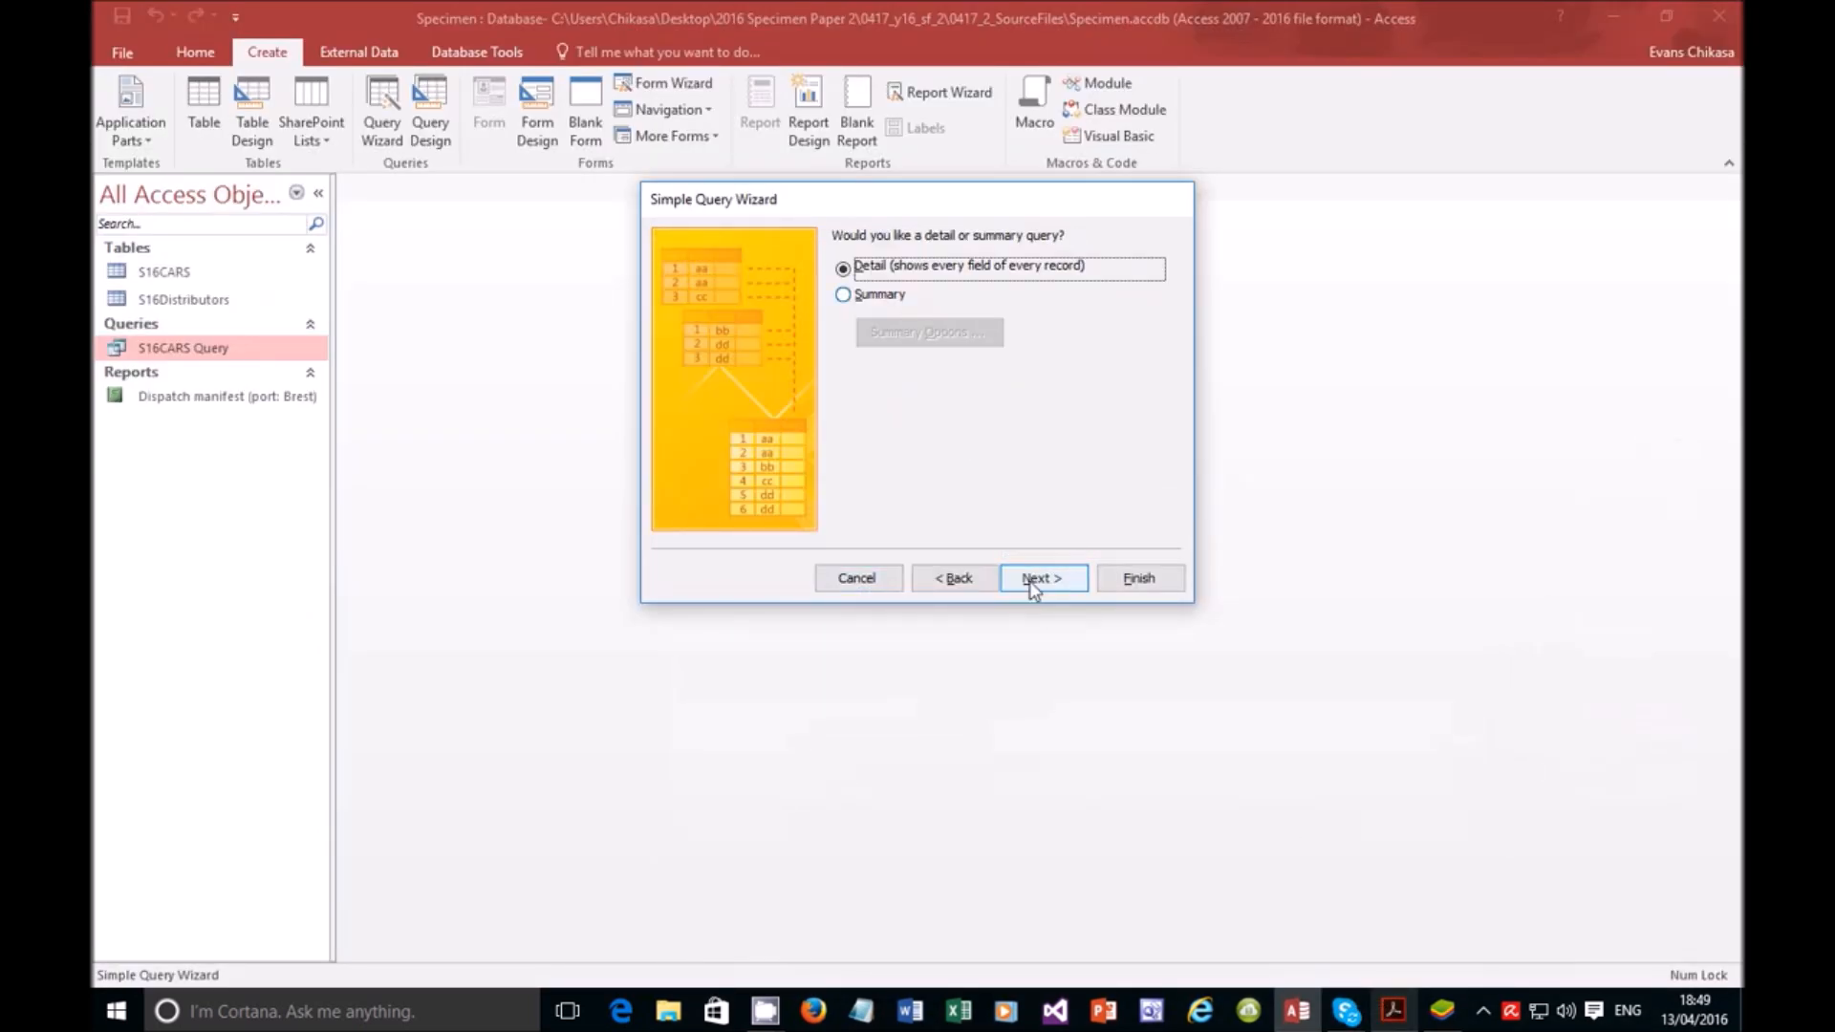
{"action": "left_click", "coordinate": [1032, 580]}
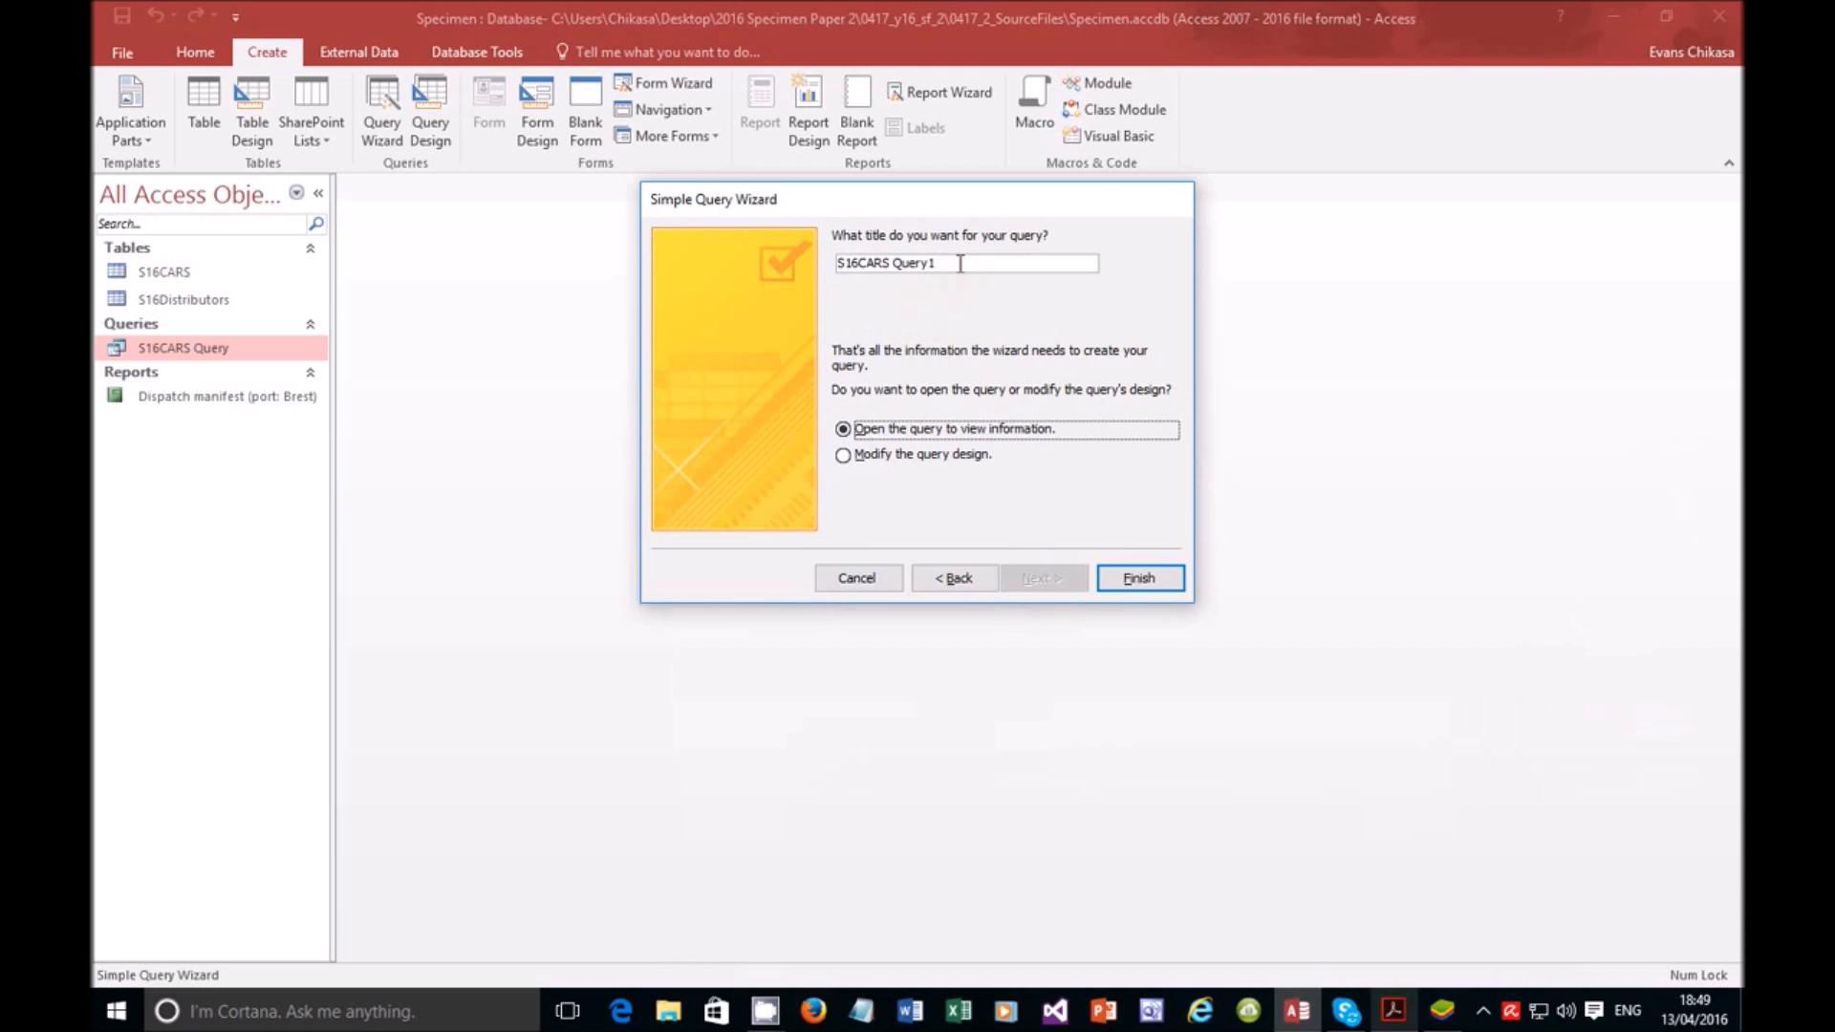
{"action": "left_click_drag", "start_coordinate": [952, 263], "coordinate": [903, 265]}
{"action": "left_click", "coordinate": [957, 267]}
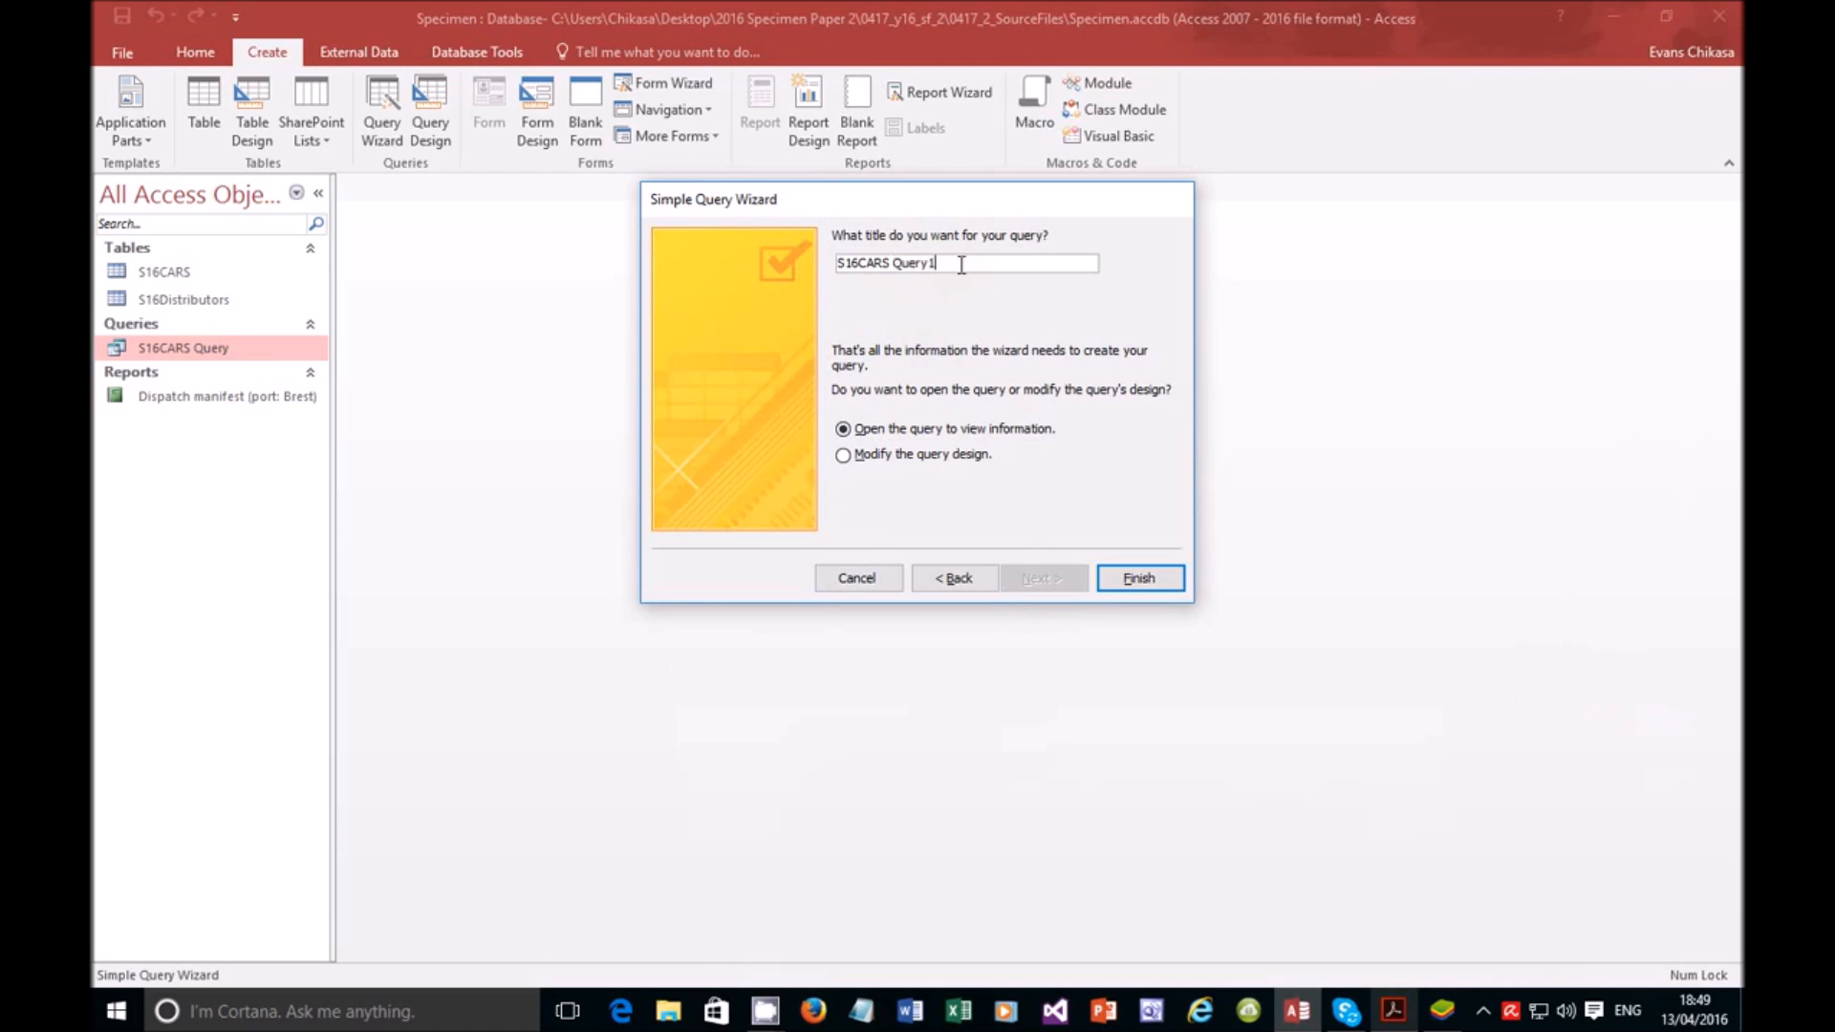
{"action": "type", "text": "_label"}
{"action": "left_click", "coordinate": [955, 455]}
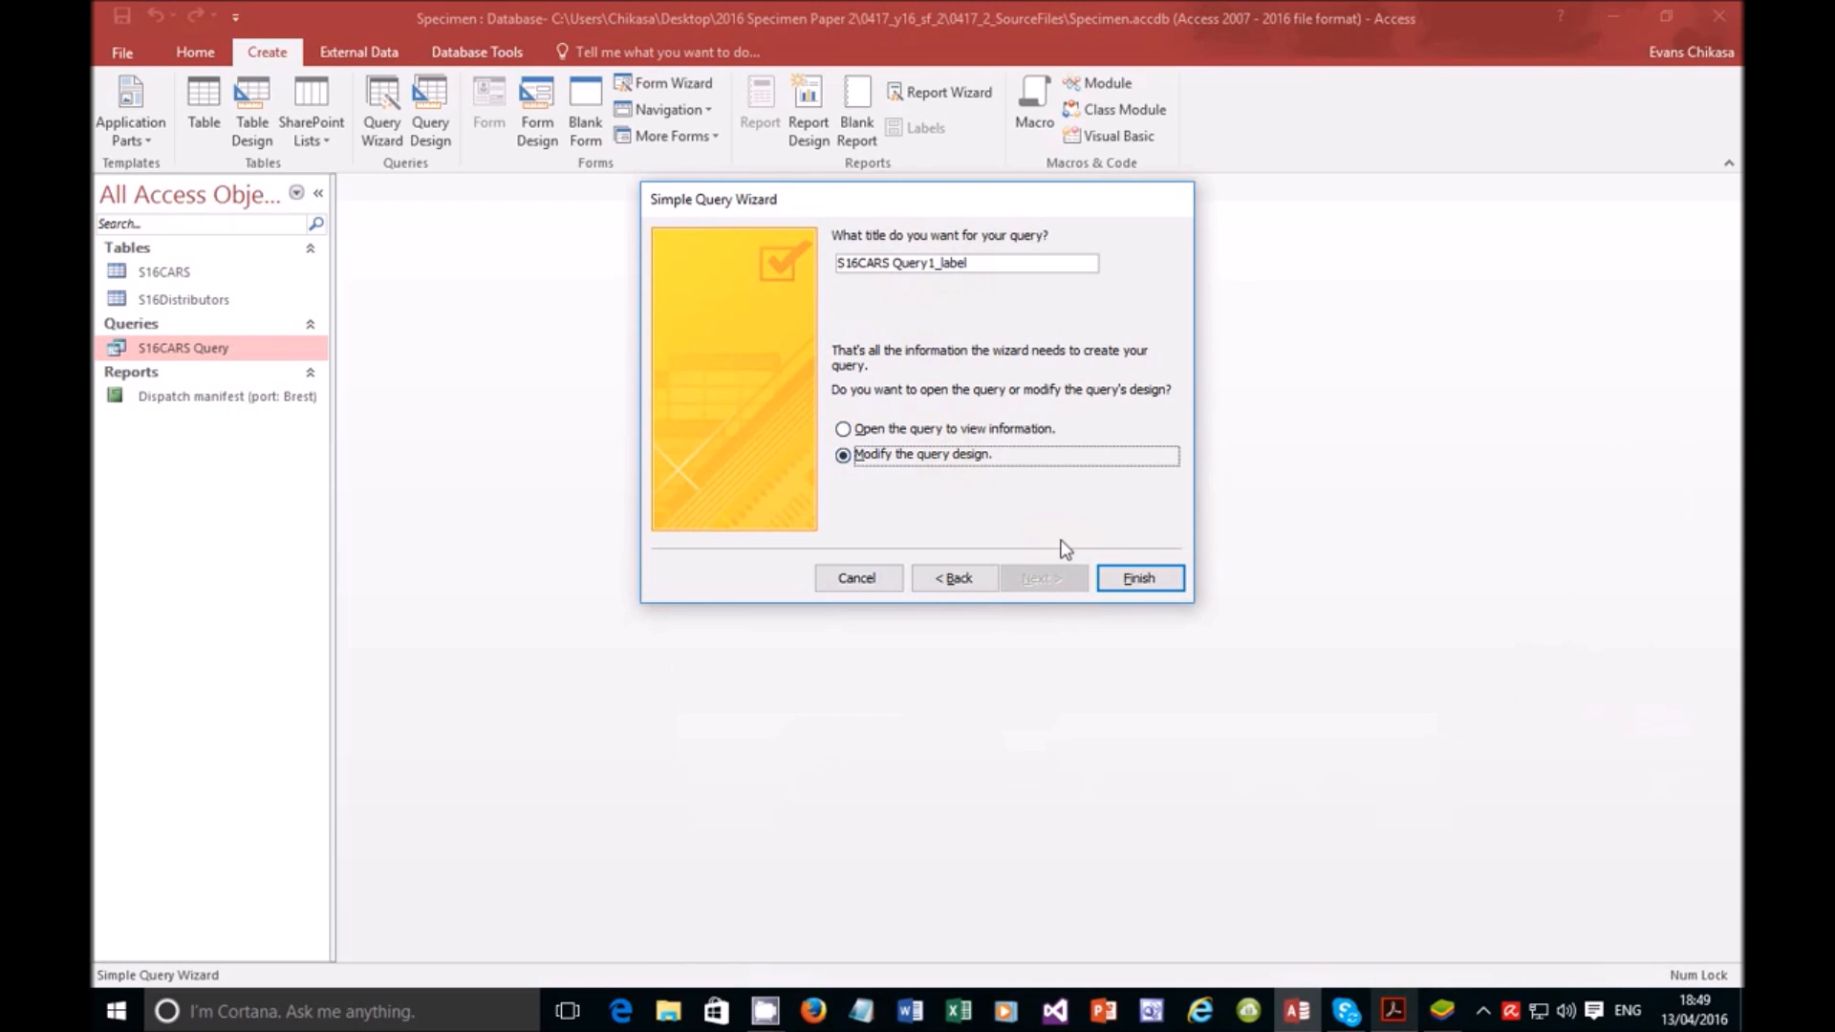
{"action": "left_click", "coordinate": [1137, 579]}
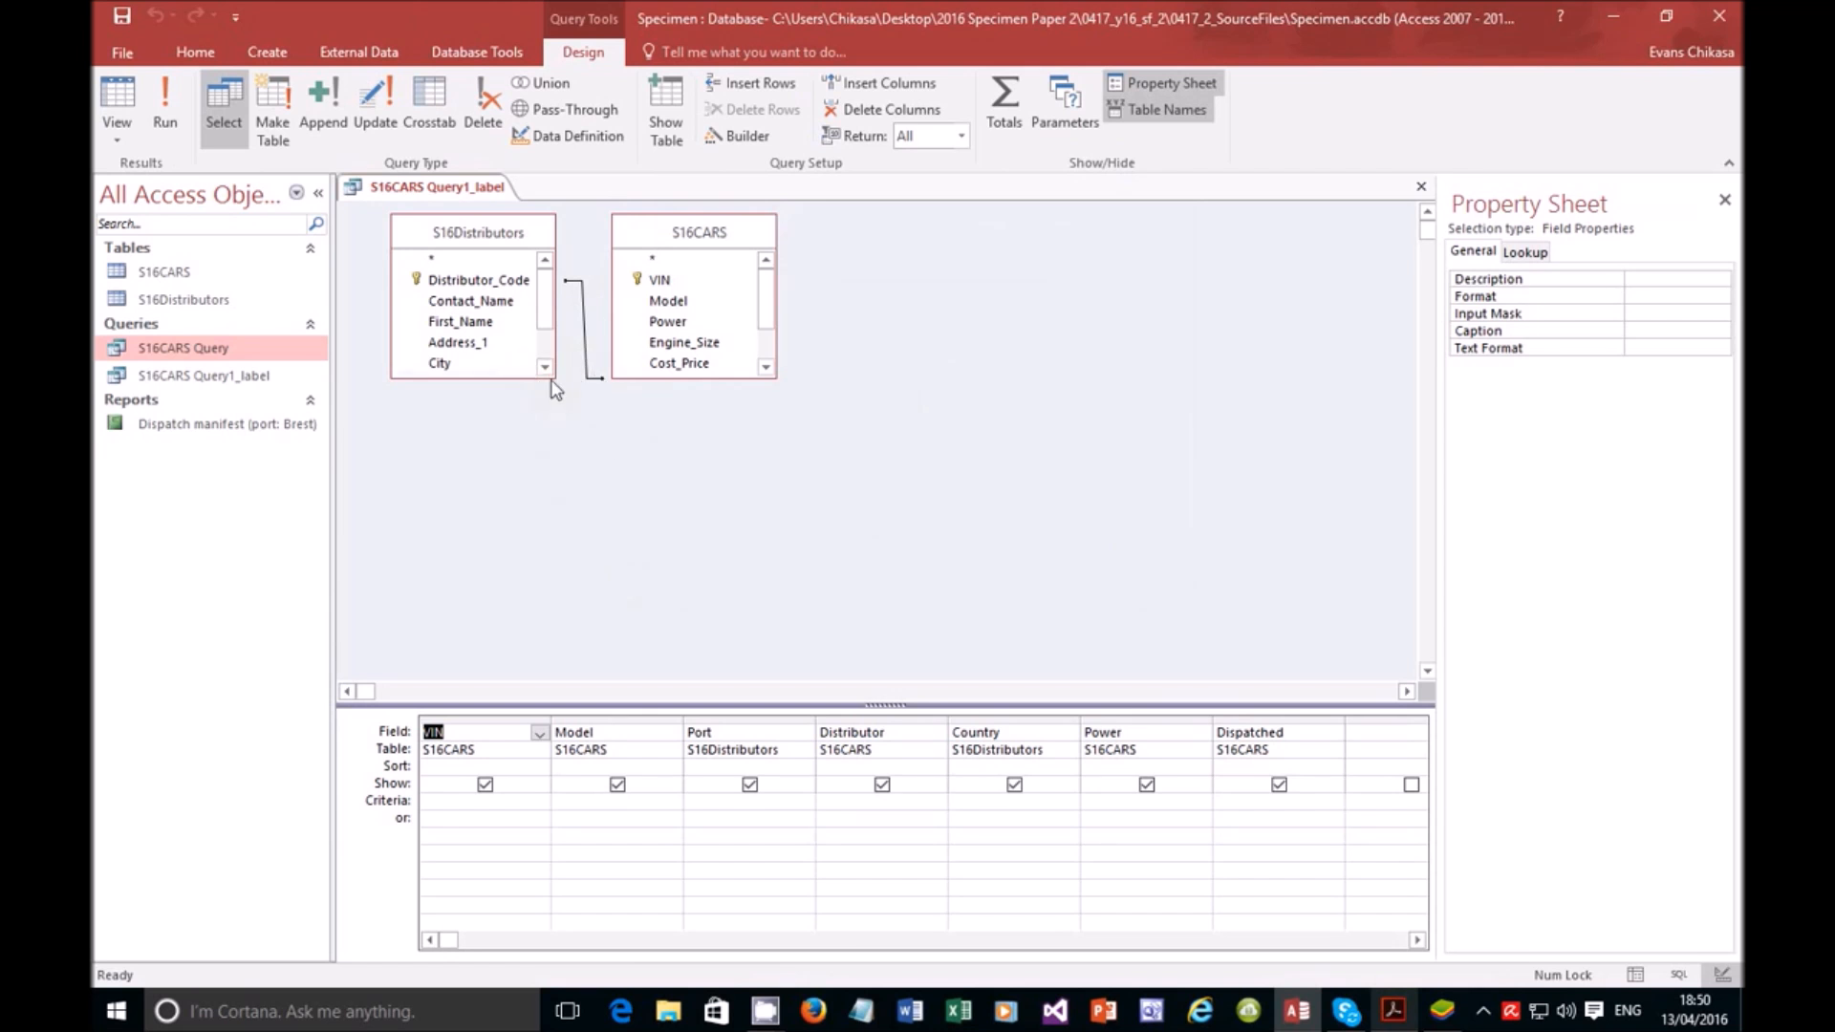
Step: Enlarge the S16Distributors and S16CARS field lists in the query design so that all their fields fit
{"action": "left_click_drag", "start_coordinate": [554, 379], "coordinate": [584, 438]}
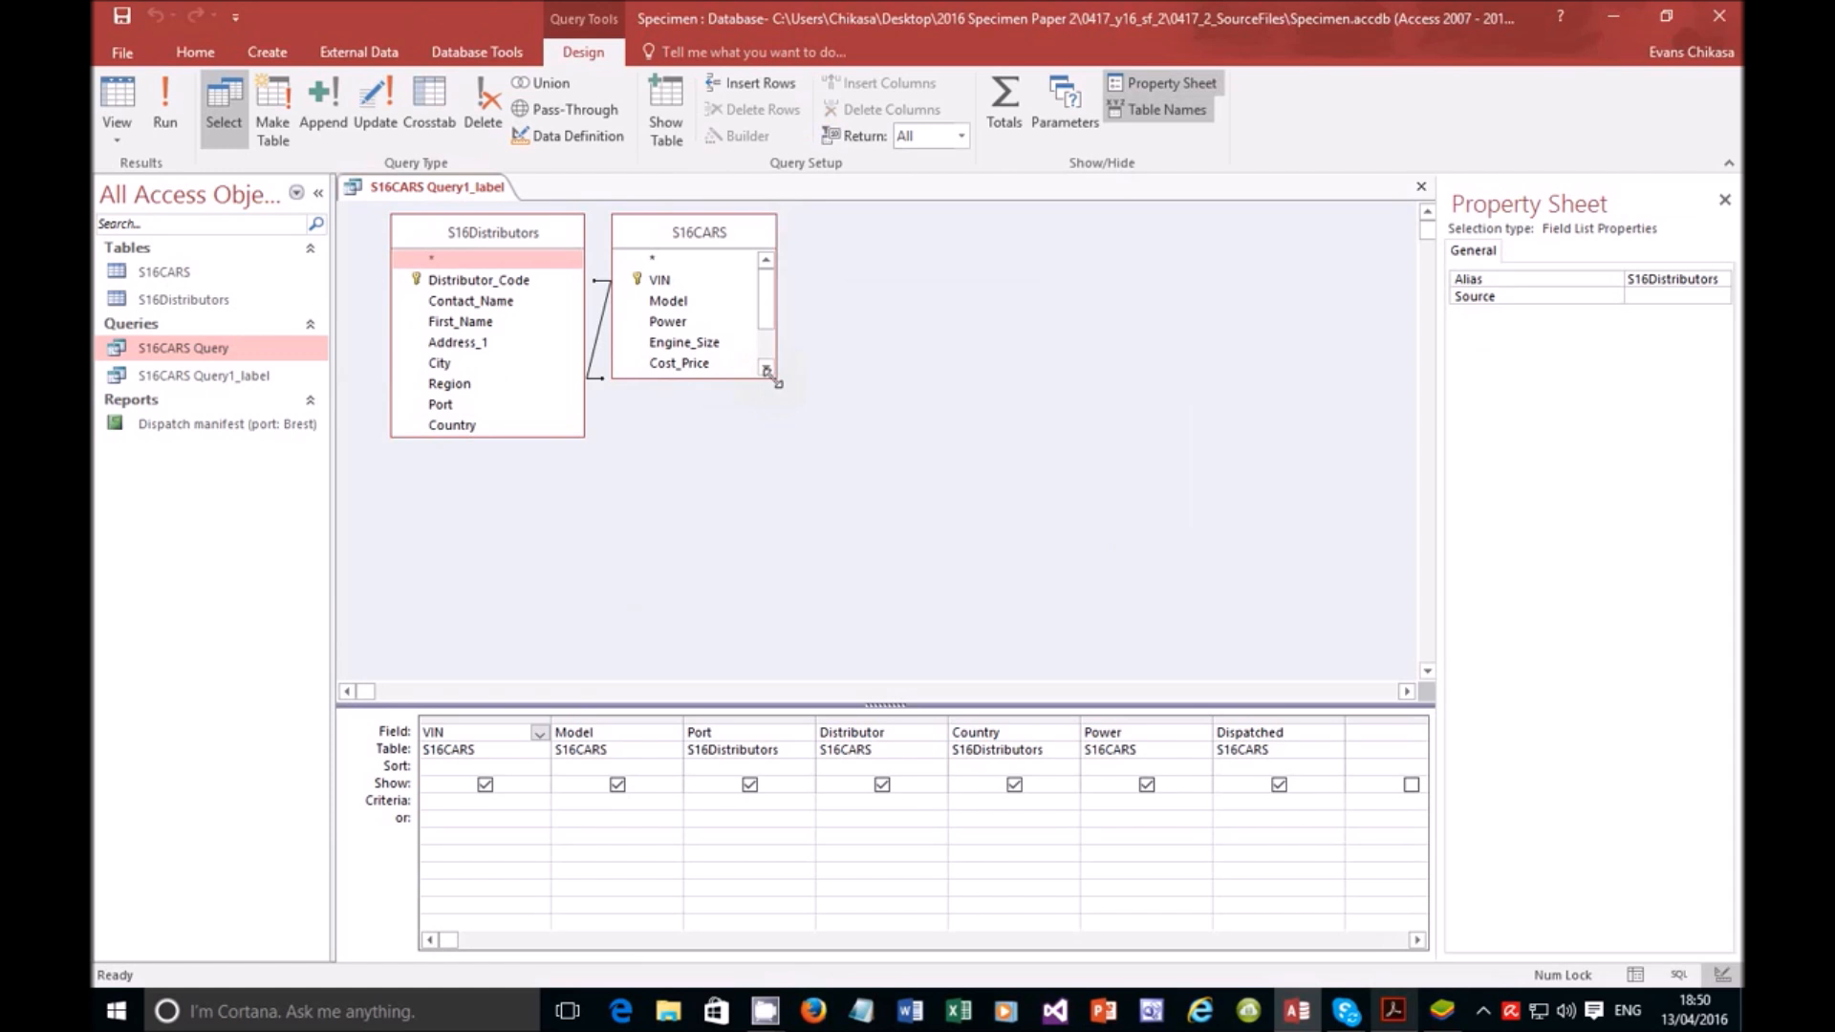
{"action": "left_click_drag", "start_coordinate": [777, 383], "coordinate": [829, 439]}
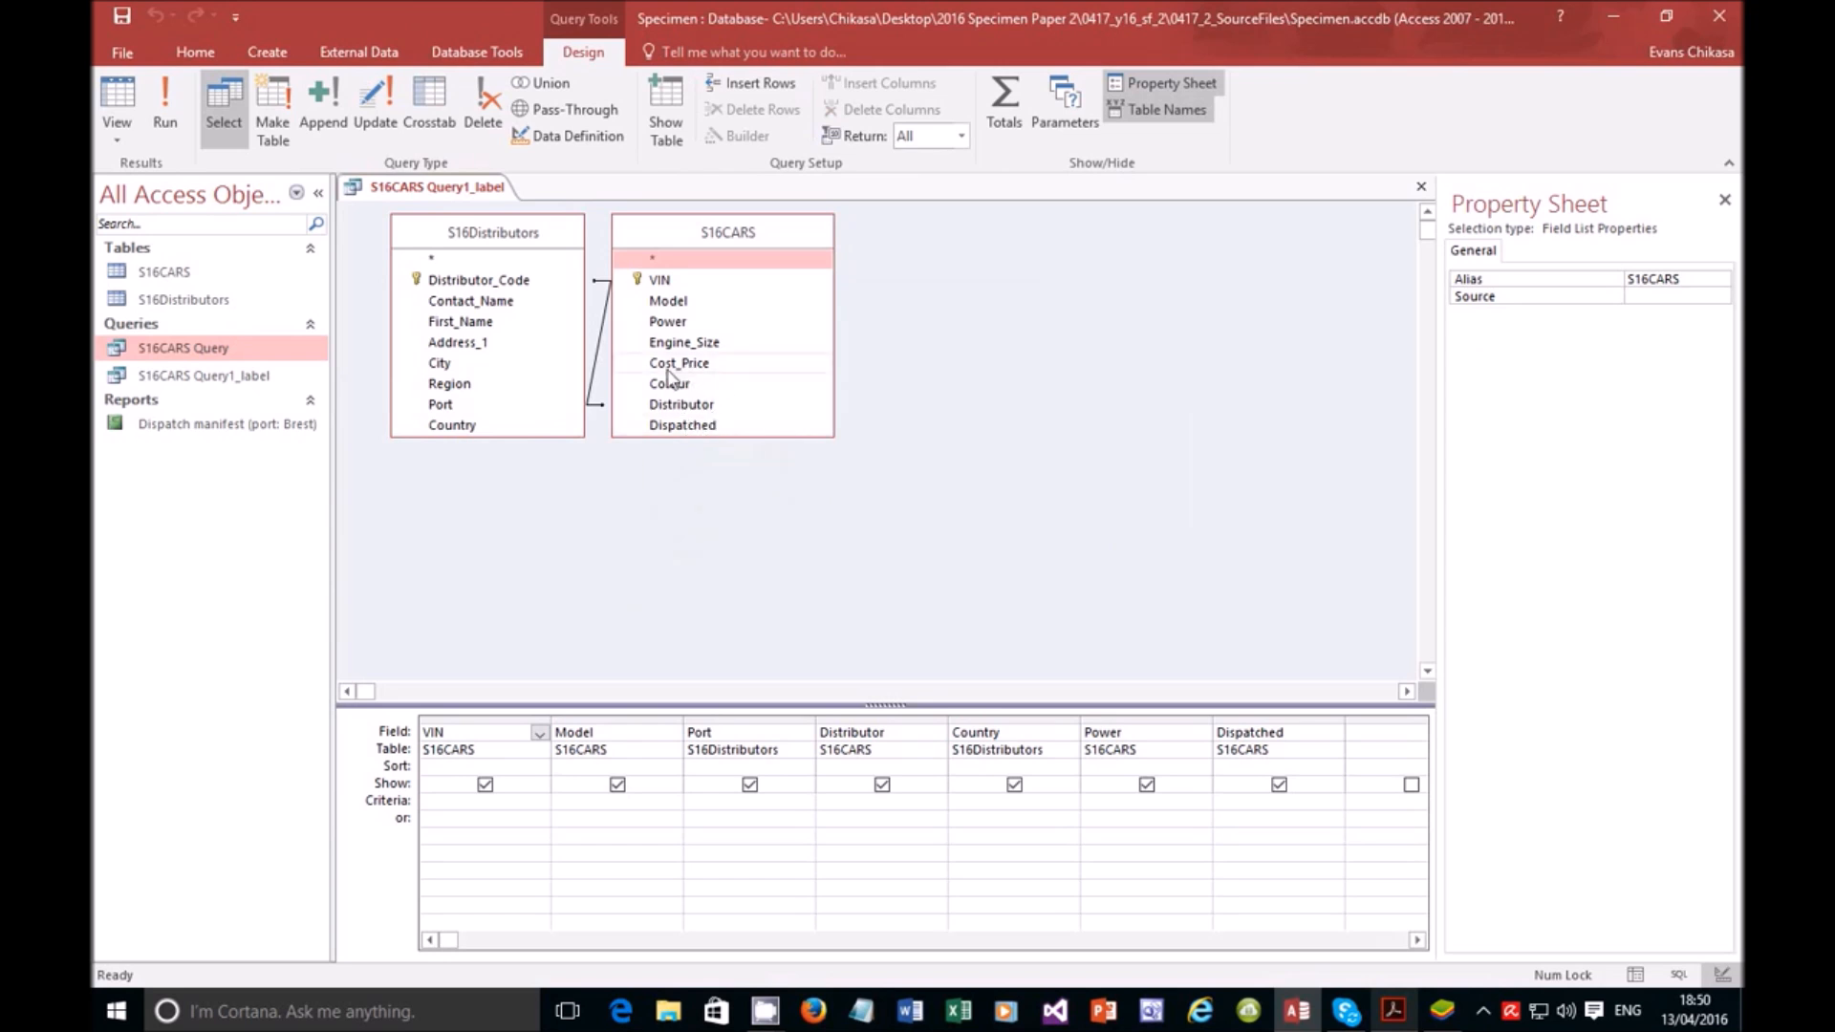
Step: Review the two-column layout and the dispatch requirement of question 28 in the exam PDF, and return to Access
{"action": "left_click", "coordinate": [1393, 1010]}
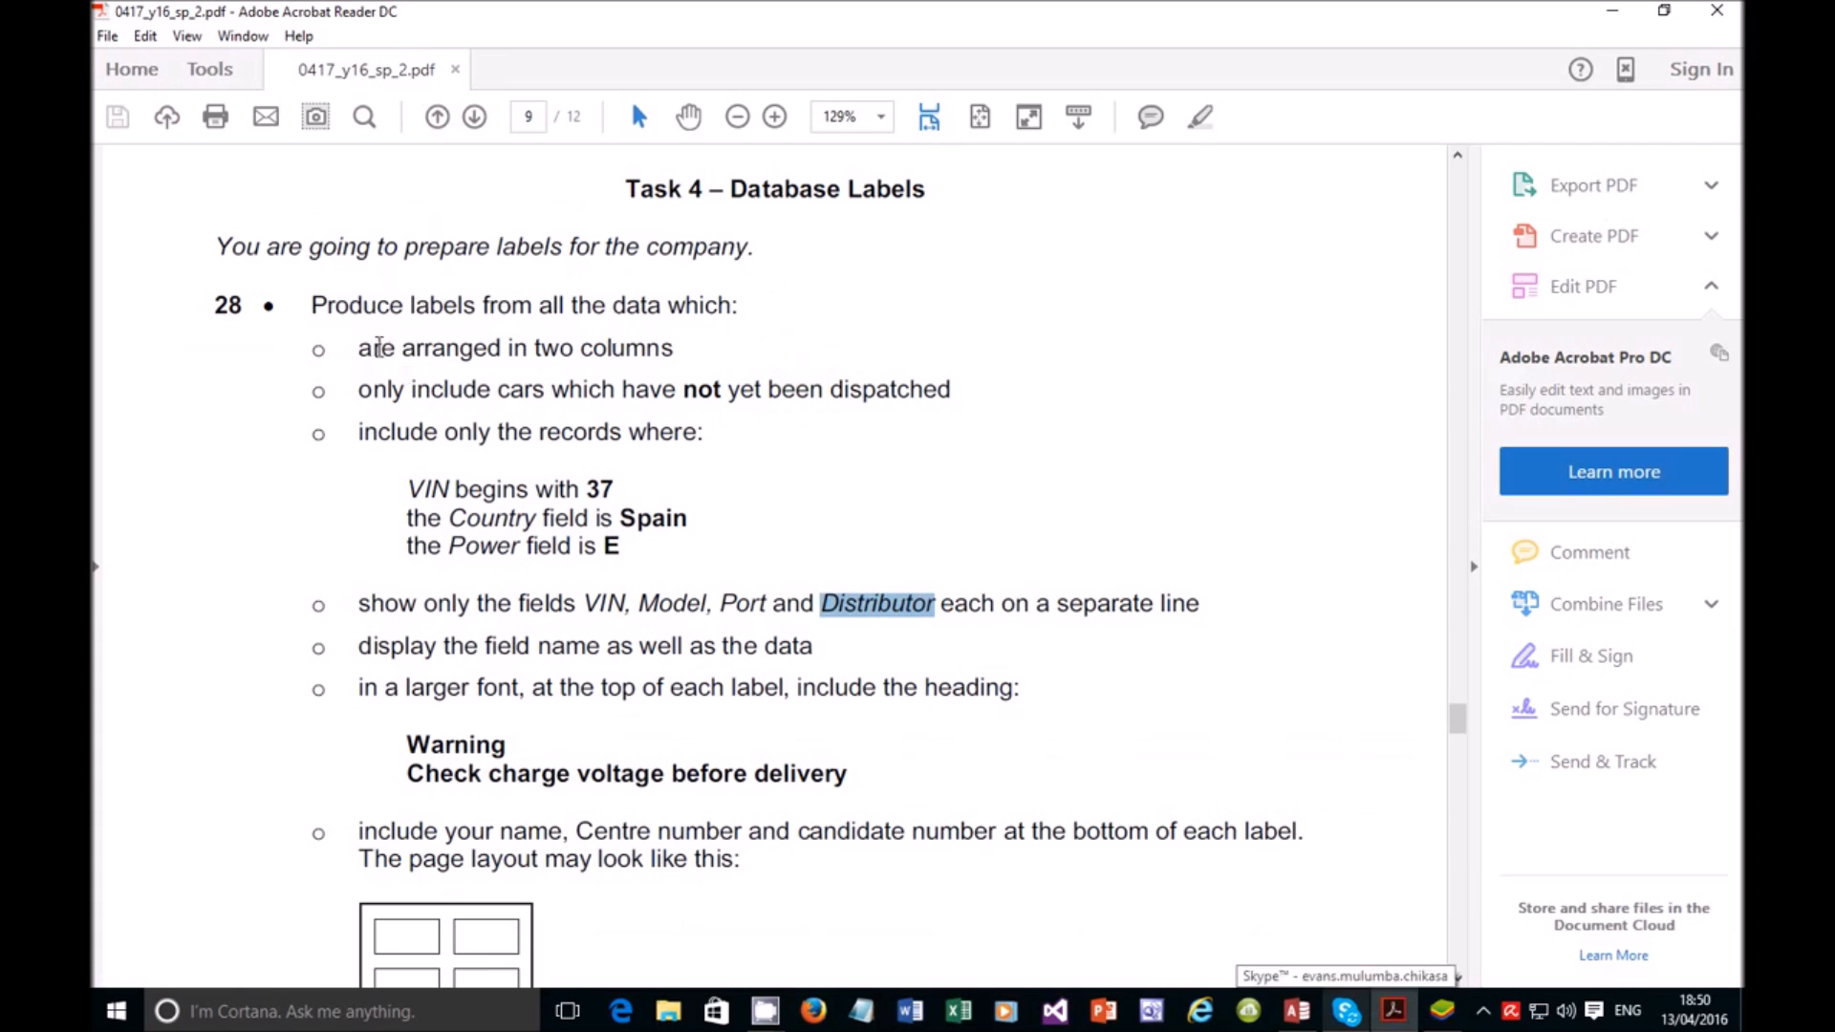
{"action": "left_click_drag", "start_coordinate": [371, 350], "coordinate": [682, 347]}
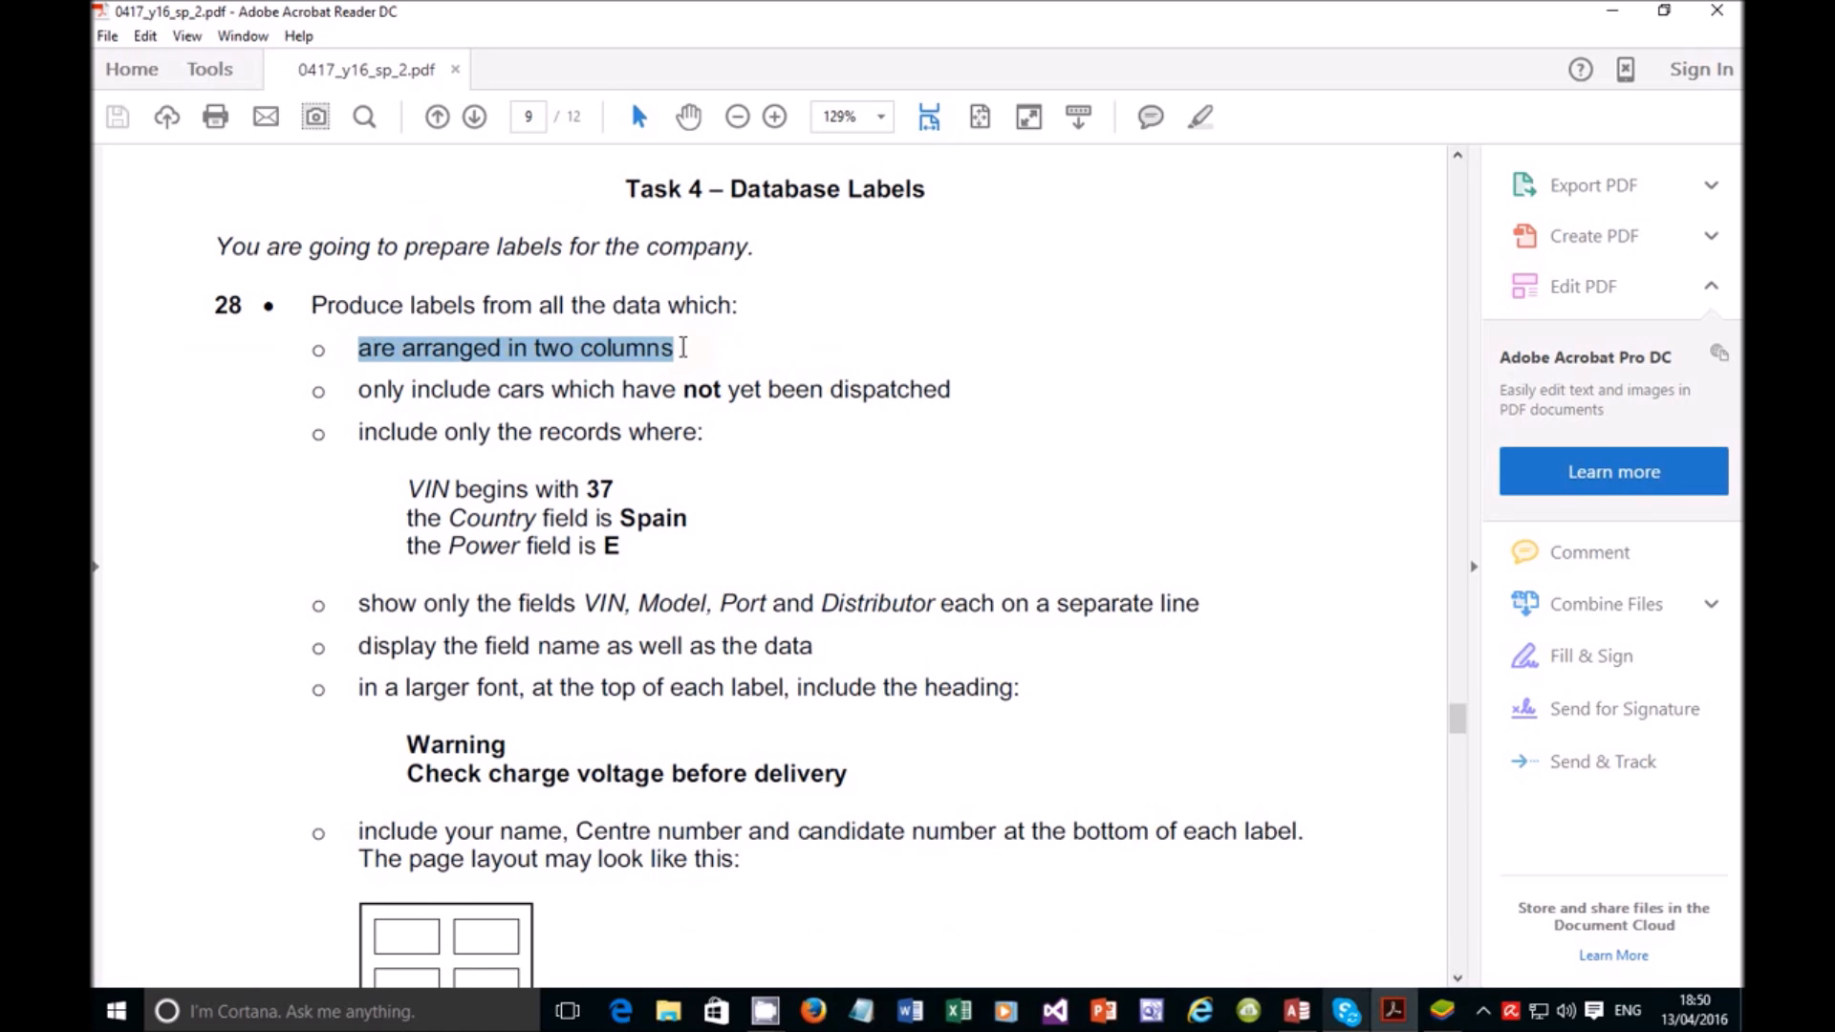
{"action": "scroll", "coordinate": [409, 921], "scroll_direction": "down", "scroll_amount": 2}
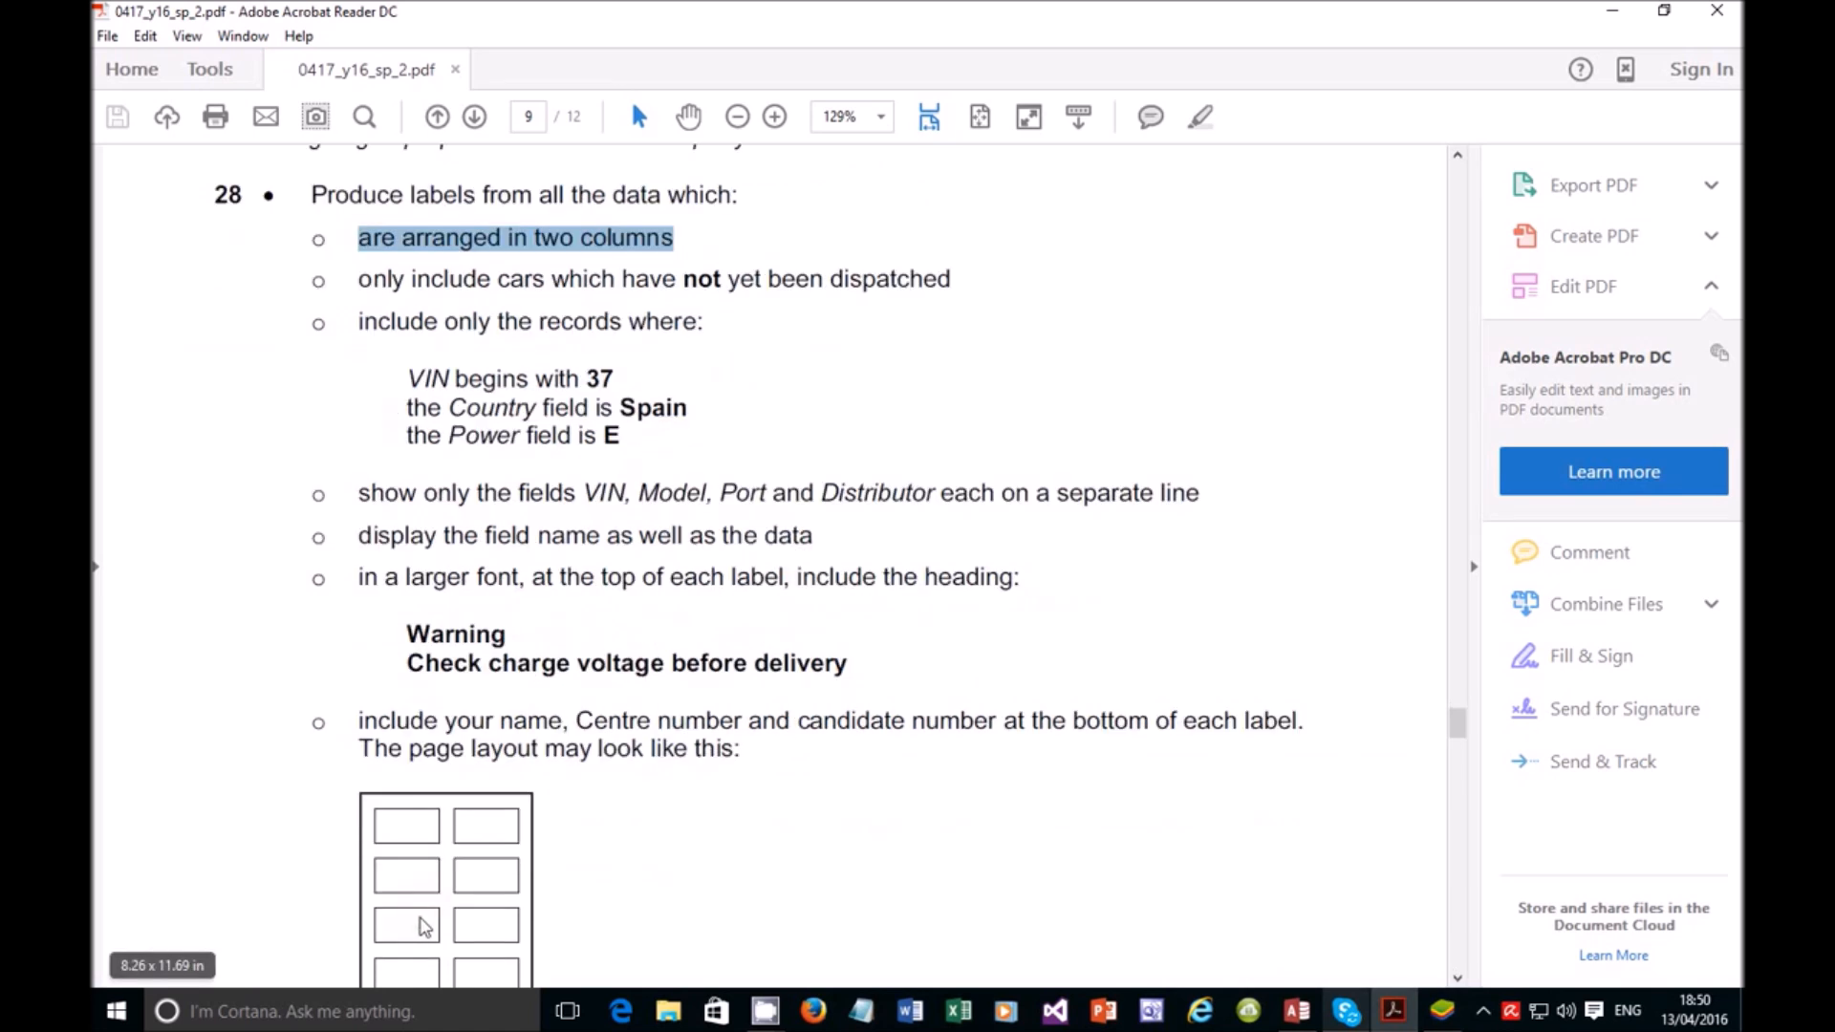
{"action": "left_click", "coordinate": [393, 831]}
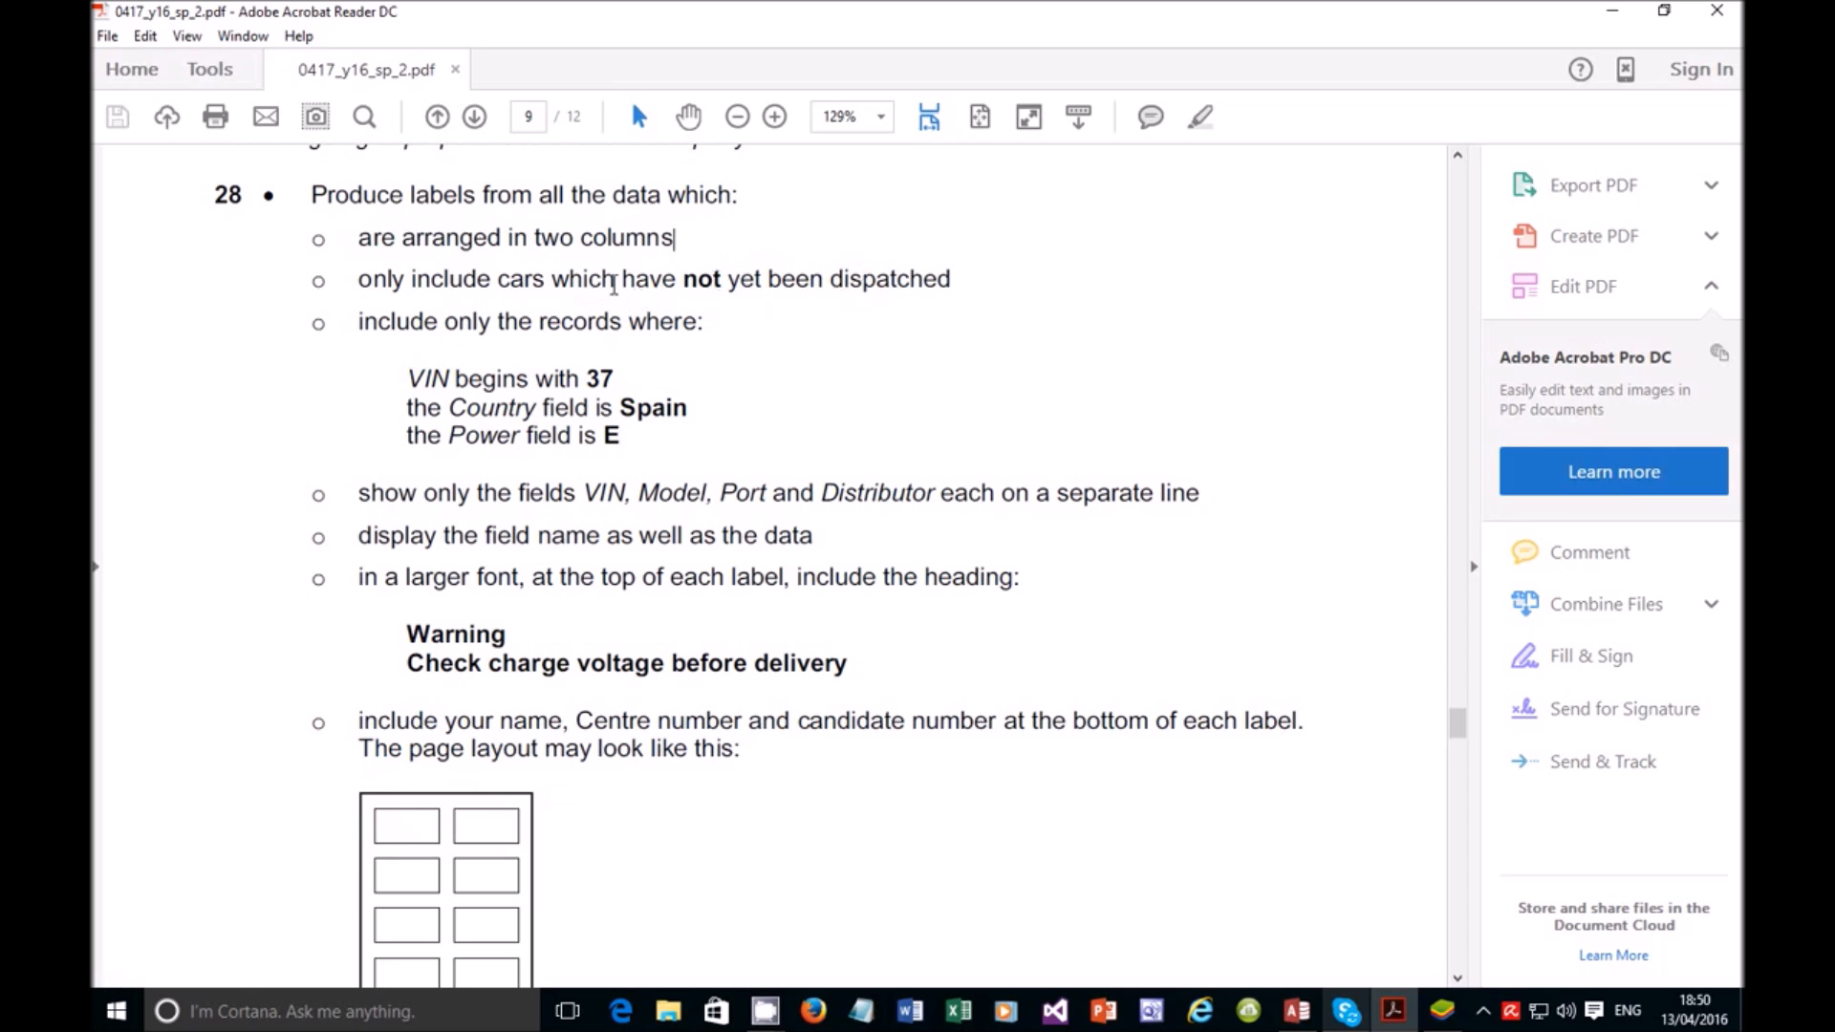
{"action": "left_click", "coordinate": [845, 280]}
{"action": "left_click_drag", "start_coordinate": [891, 283], "coordinate": [934, 291]}
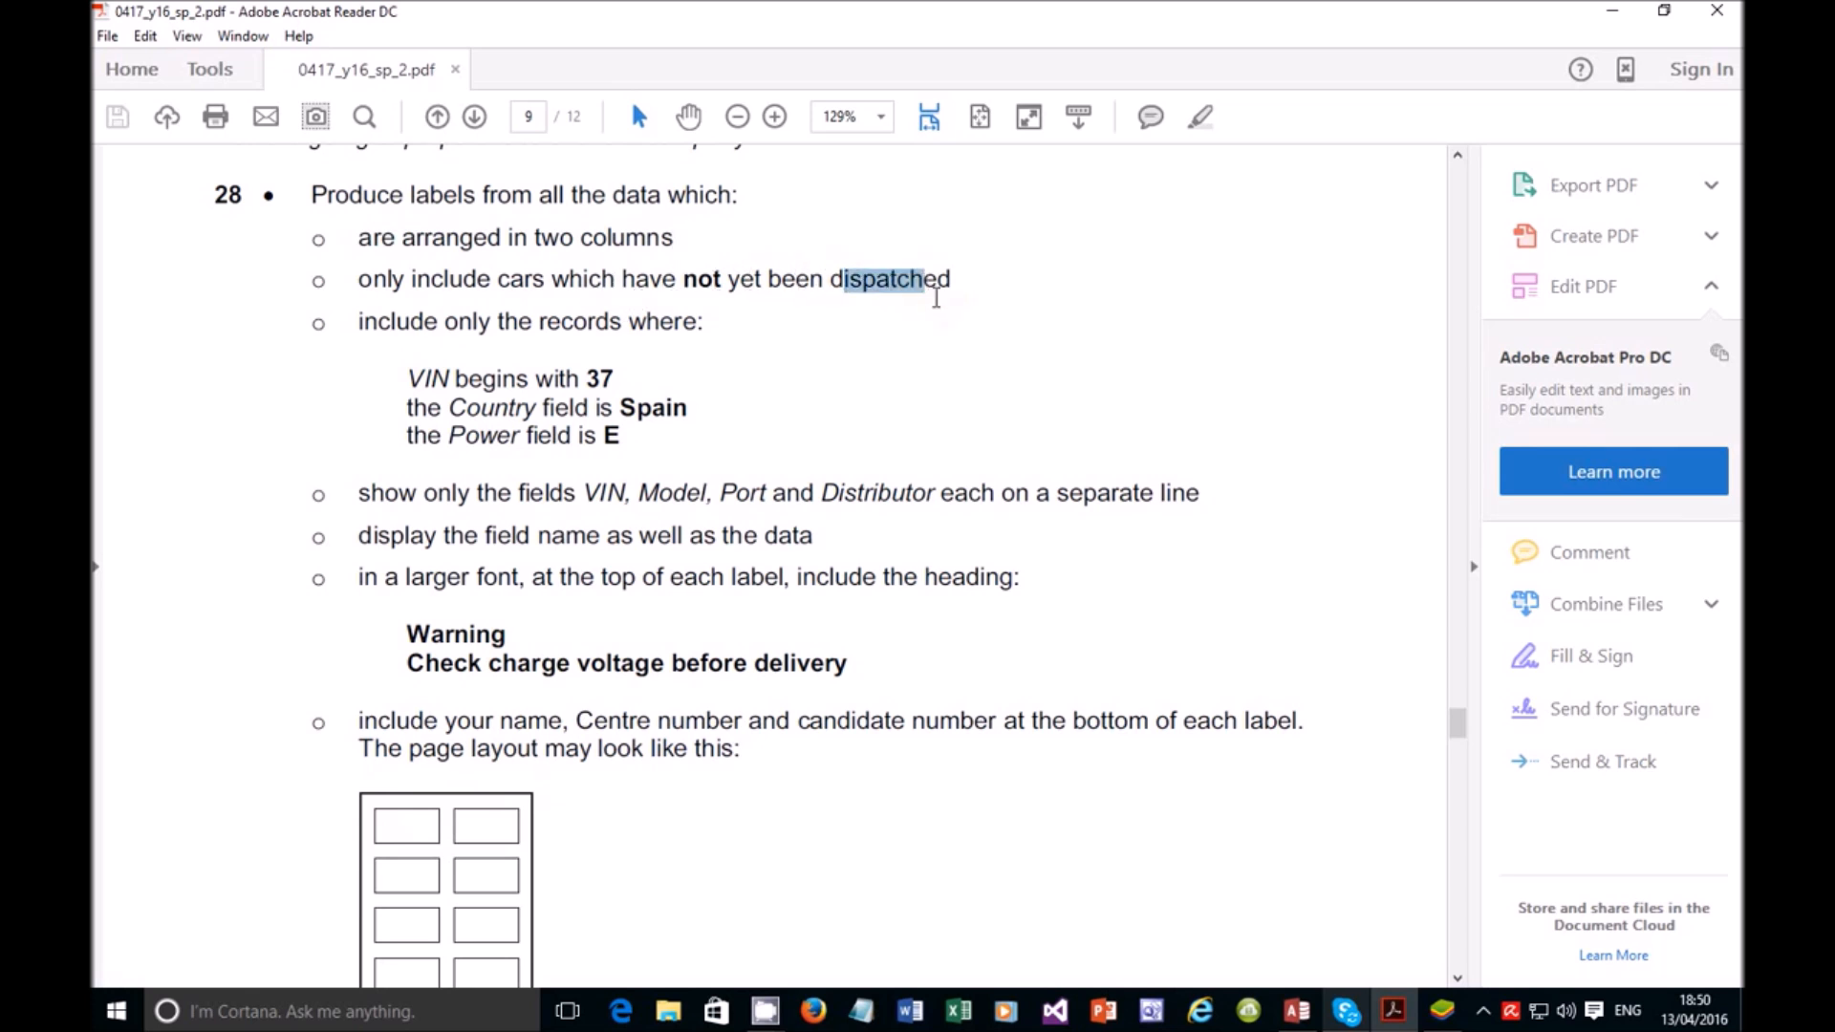
{"action": "left_click", "coordinate": [1393, 1015]}
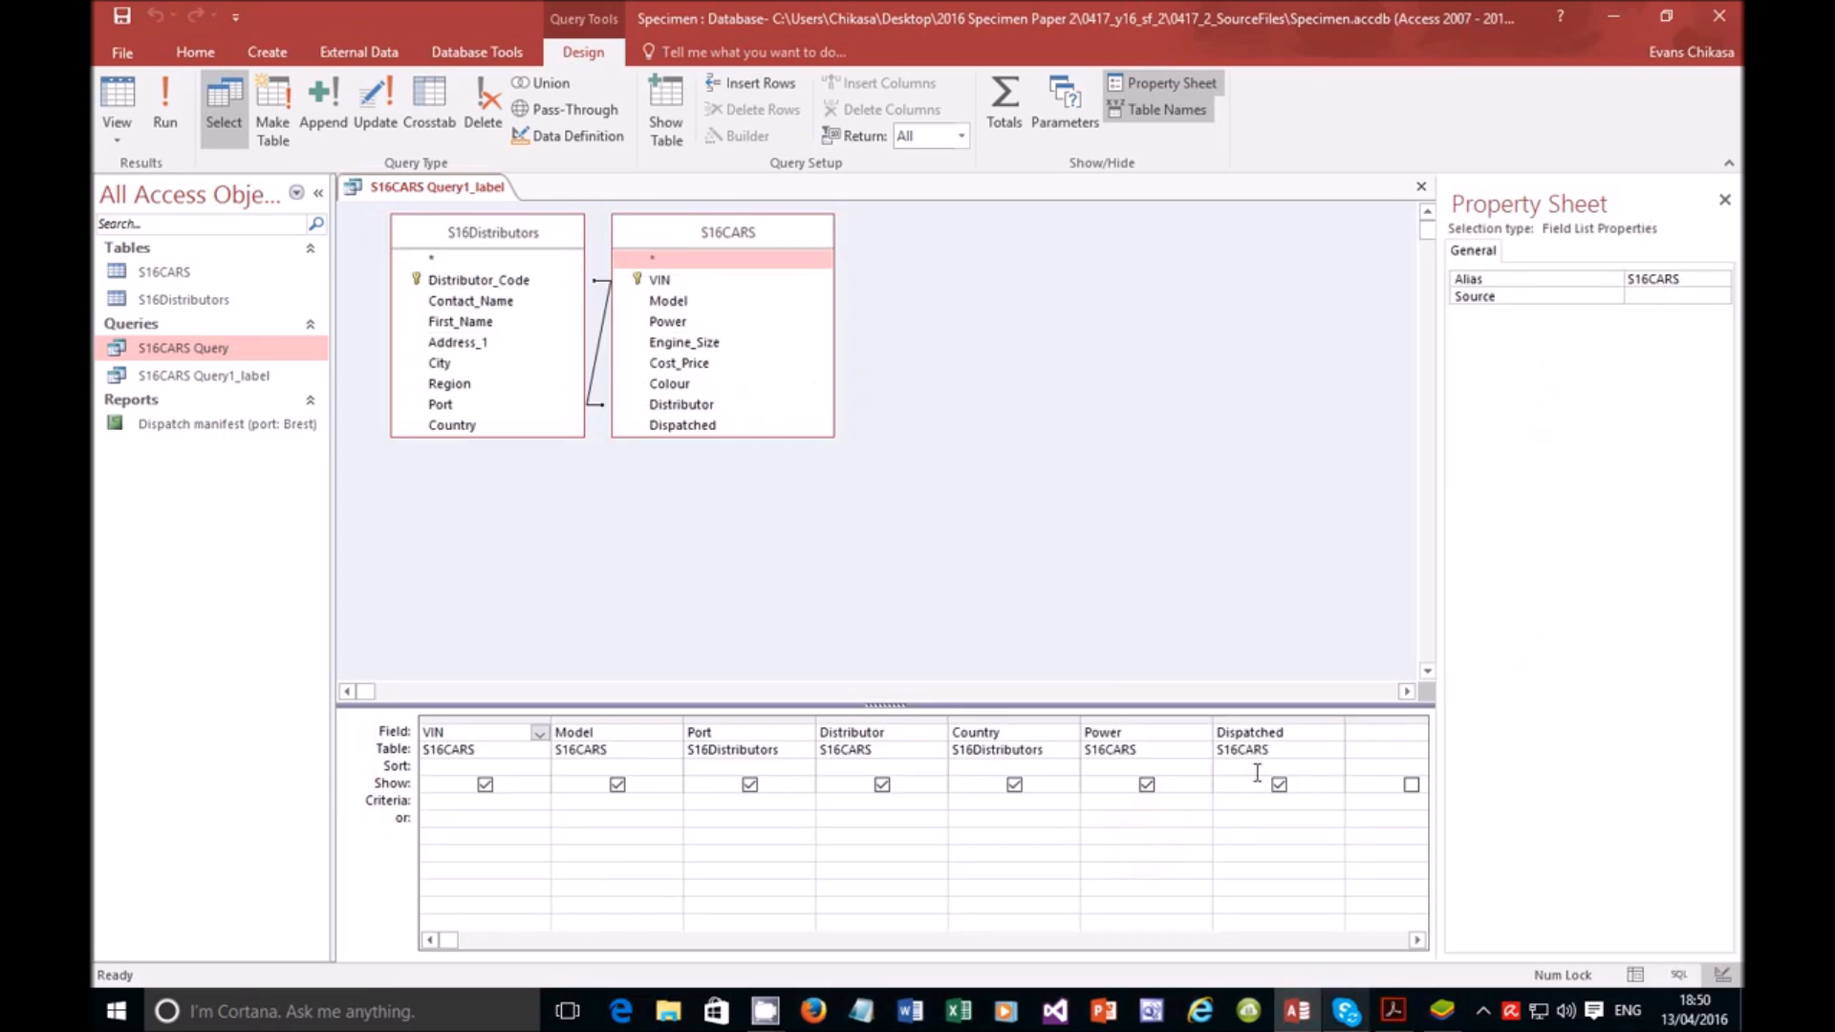
Step: Set the criterion of the Dispatched field to No
{"action": "left_click", "coordinate": [1271, 801]}
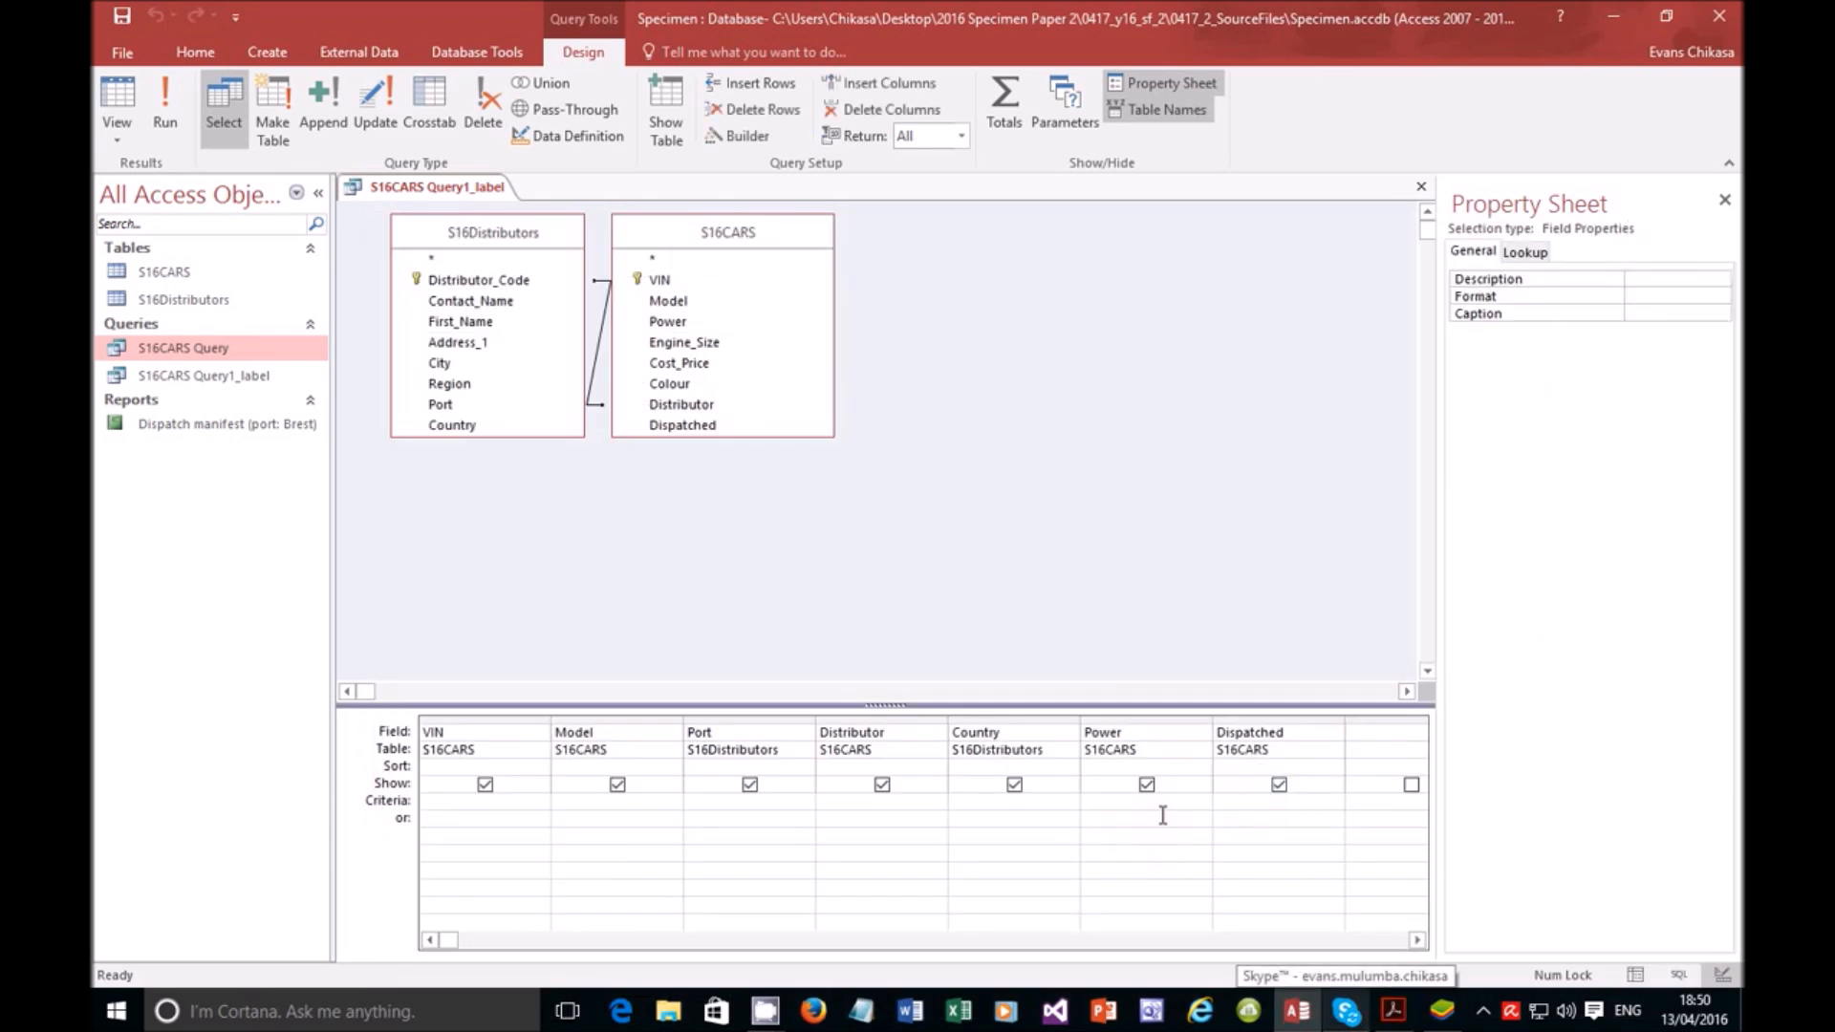
{"action": "type", "text": "No"}
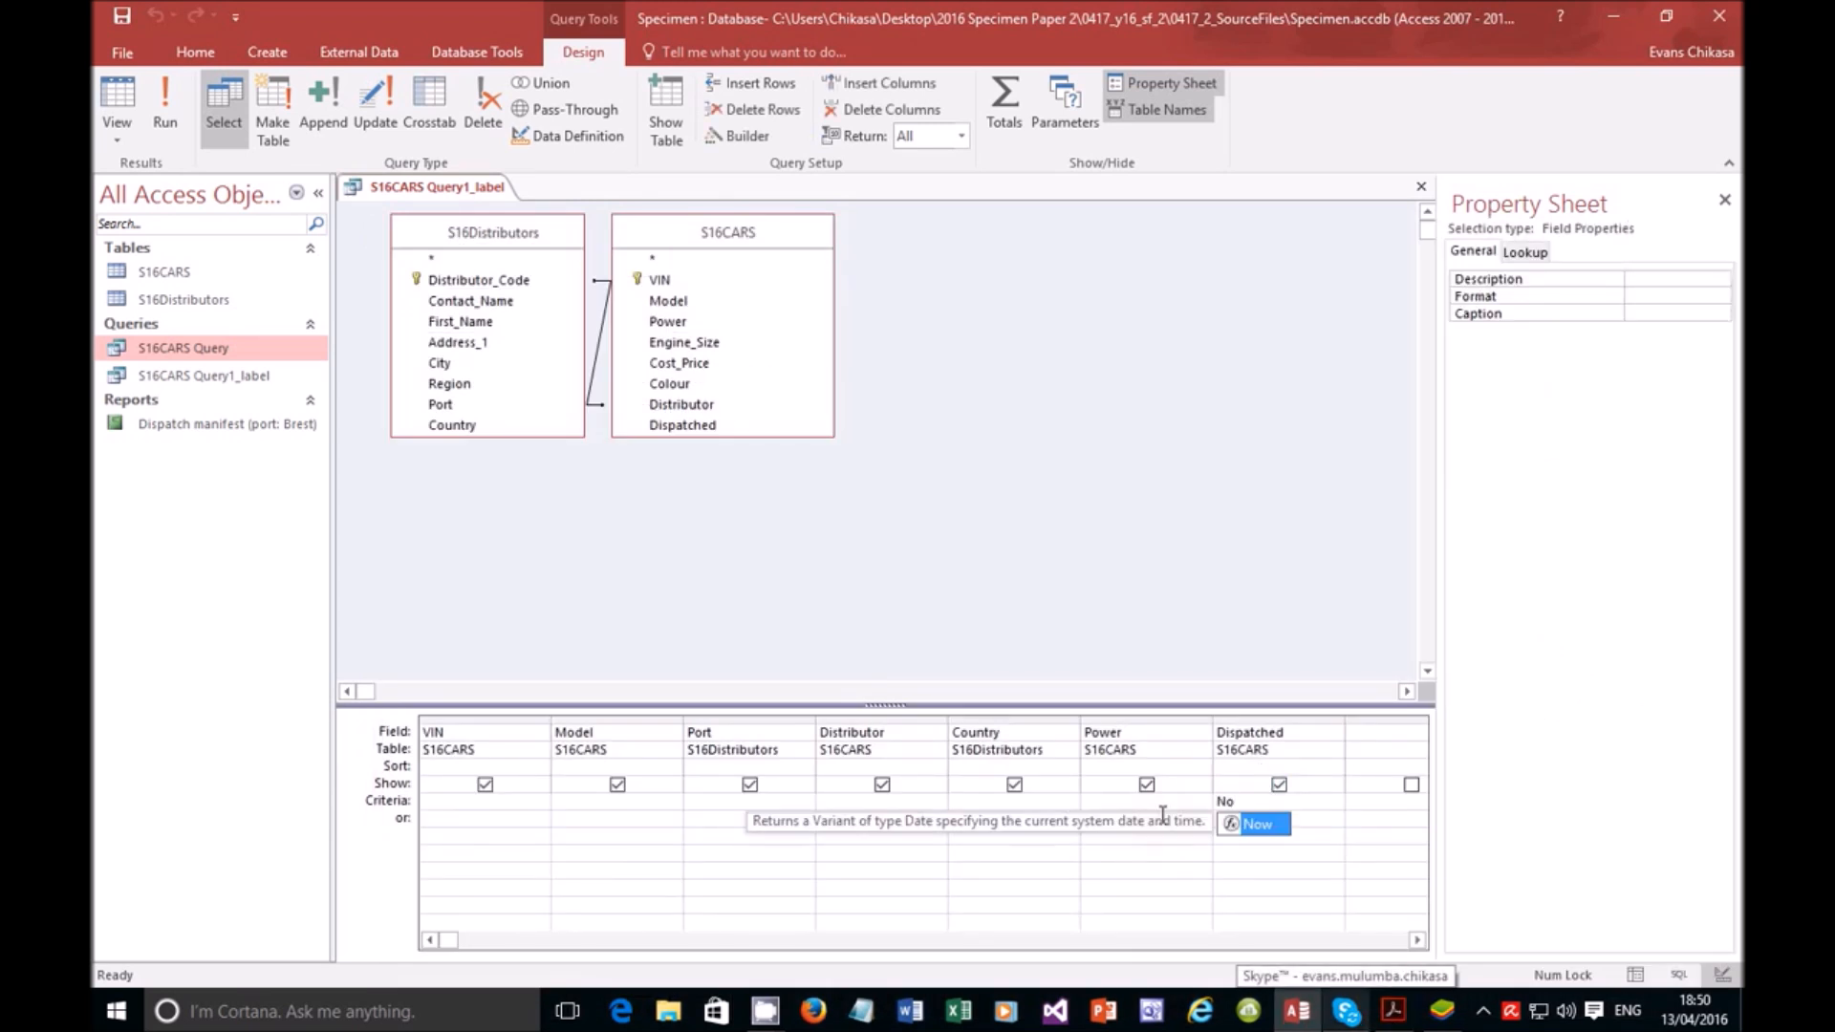
{"action": "left_click", "coordinate": [1139, 936]}
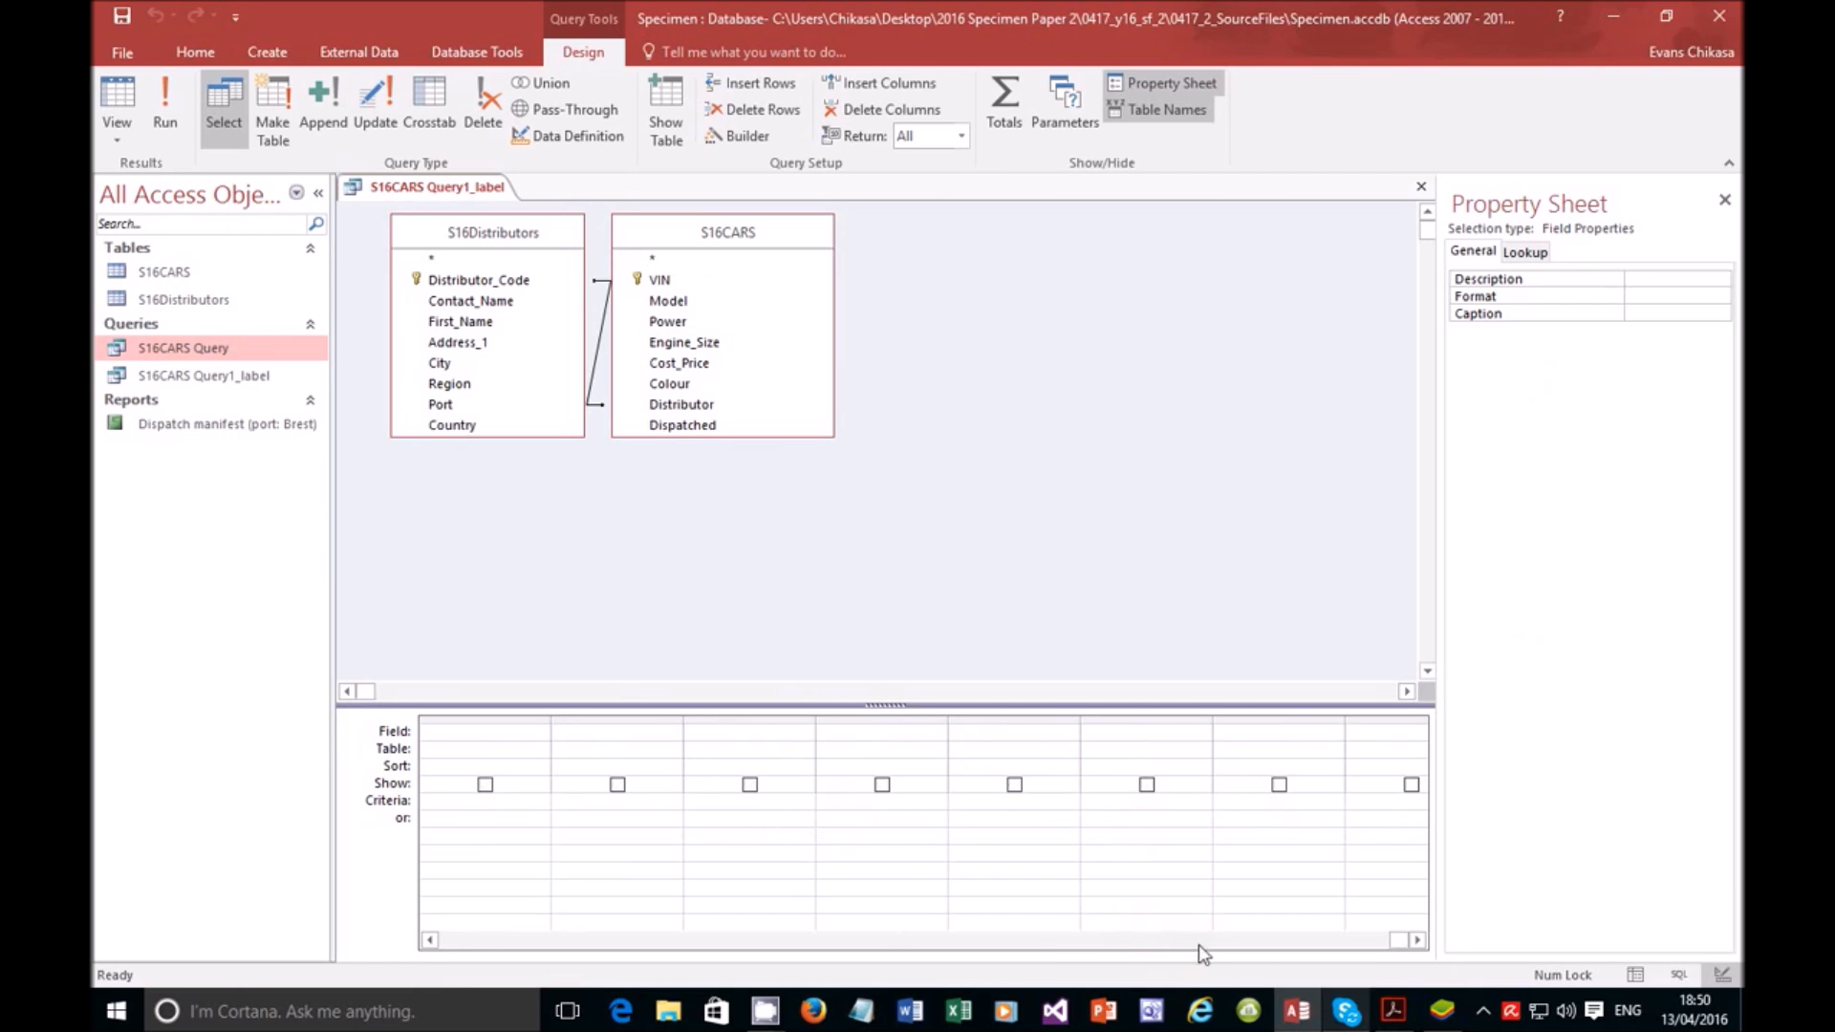
{"action": "left_click_drag", "start_coordinate": [1397, 940], "coordinate": [627, 920]}
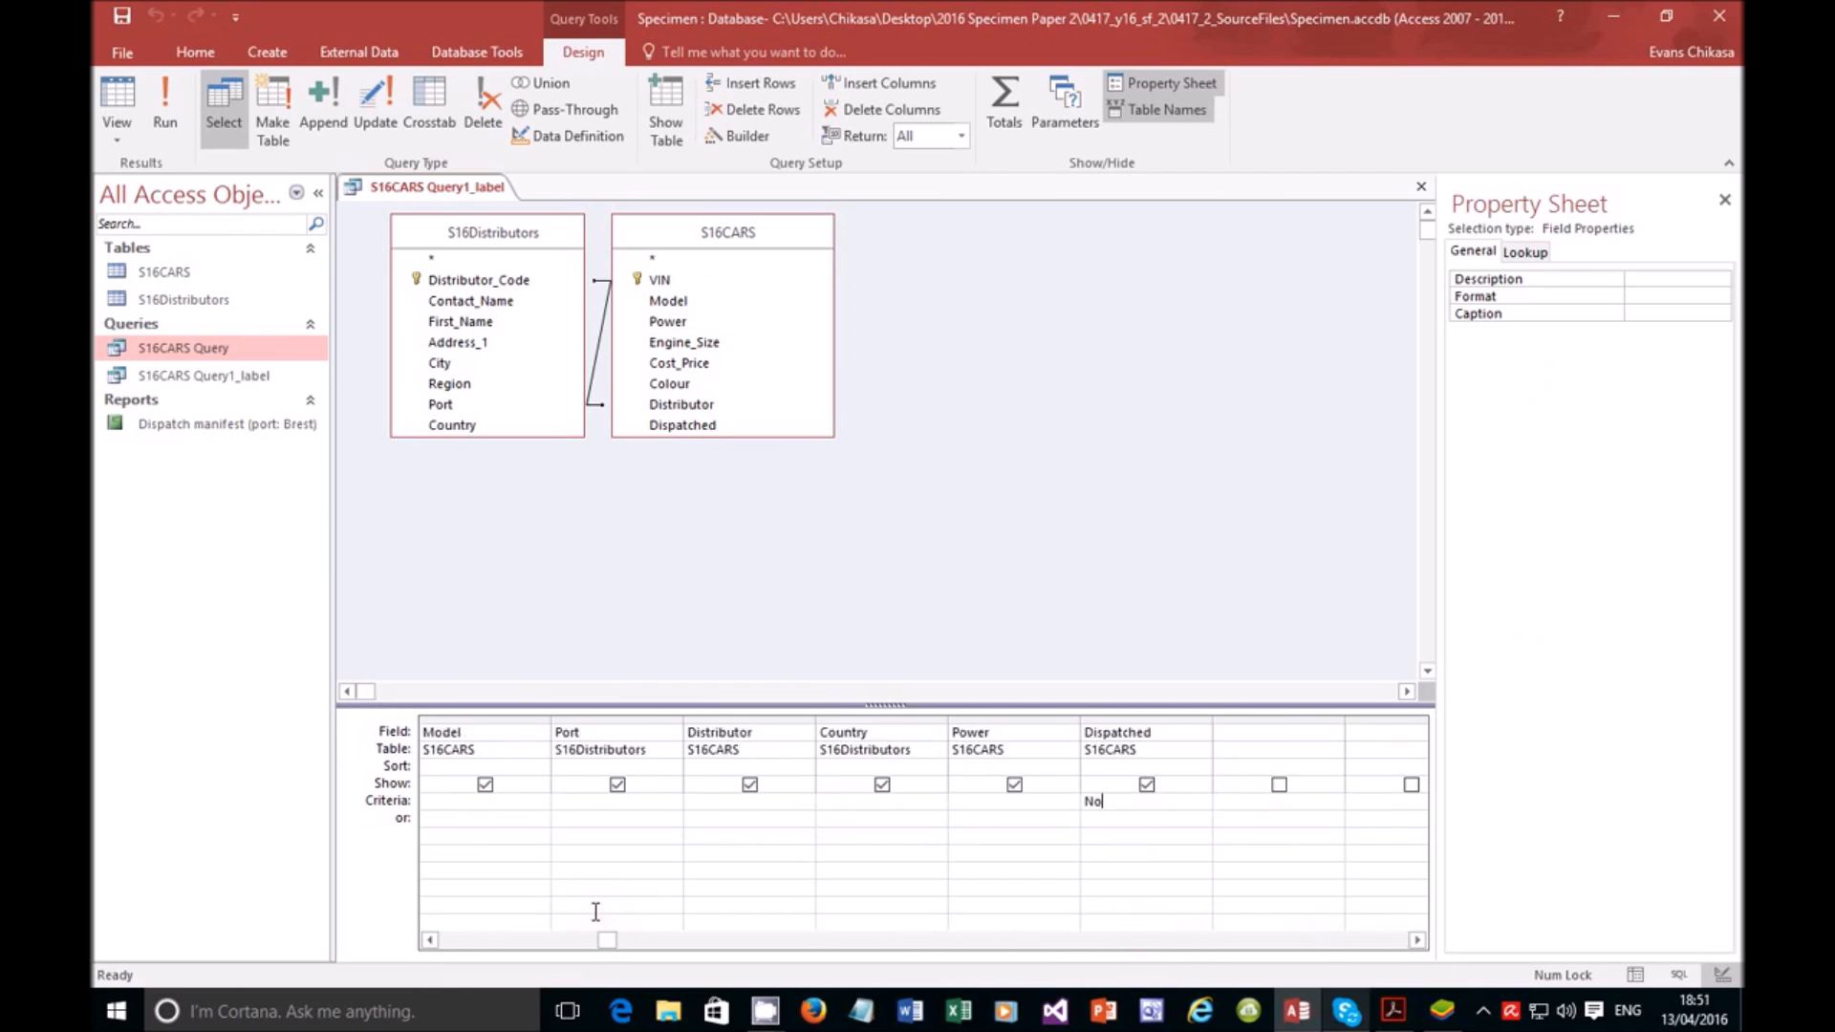
Step: Check the VIN condition in the exam PDF, and set the VIN criterion in Access to Like "37*"
{"action": "left_click", "coordinate": [1393, 1011]}
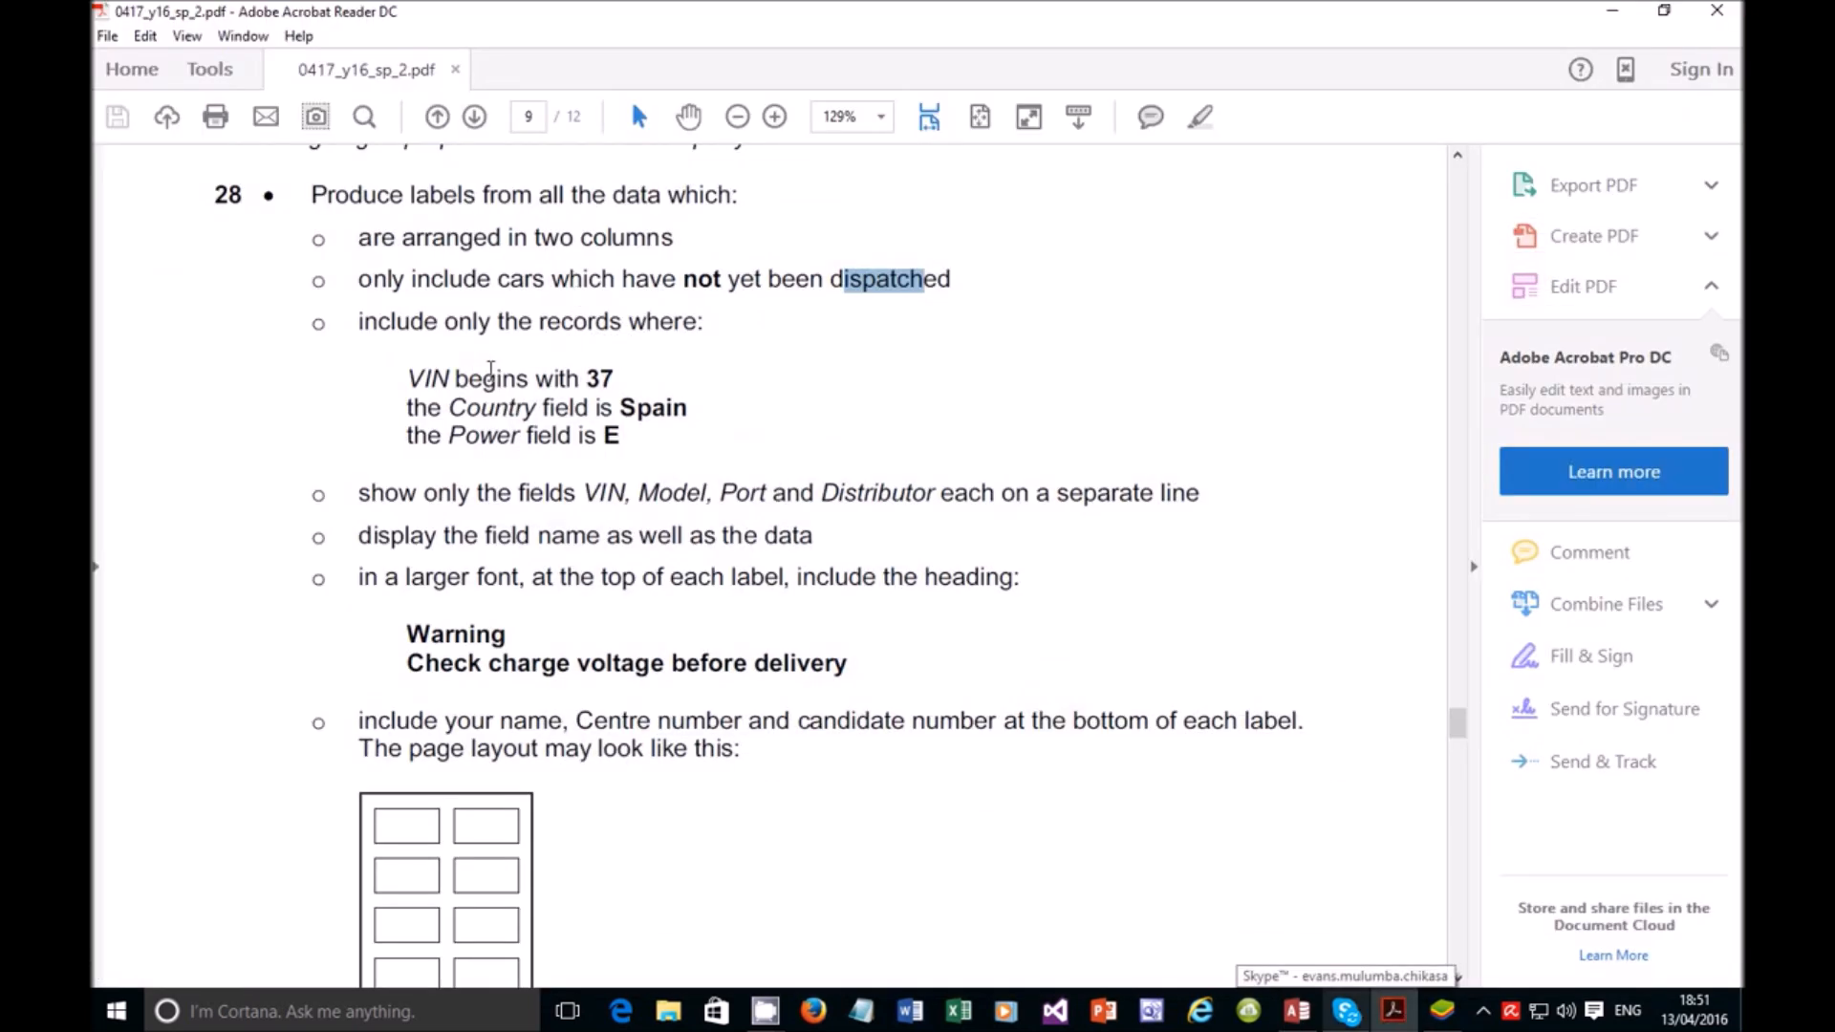
{"action": "left_click_drag", "start_coordinate": [409, 378], "coordinate": [621, 376]}
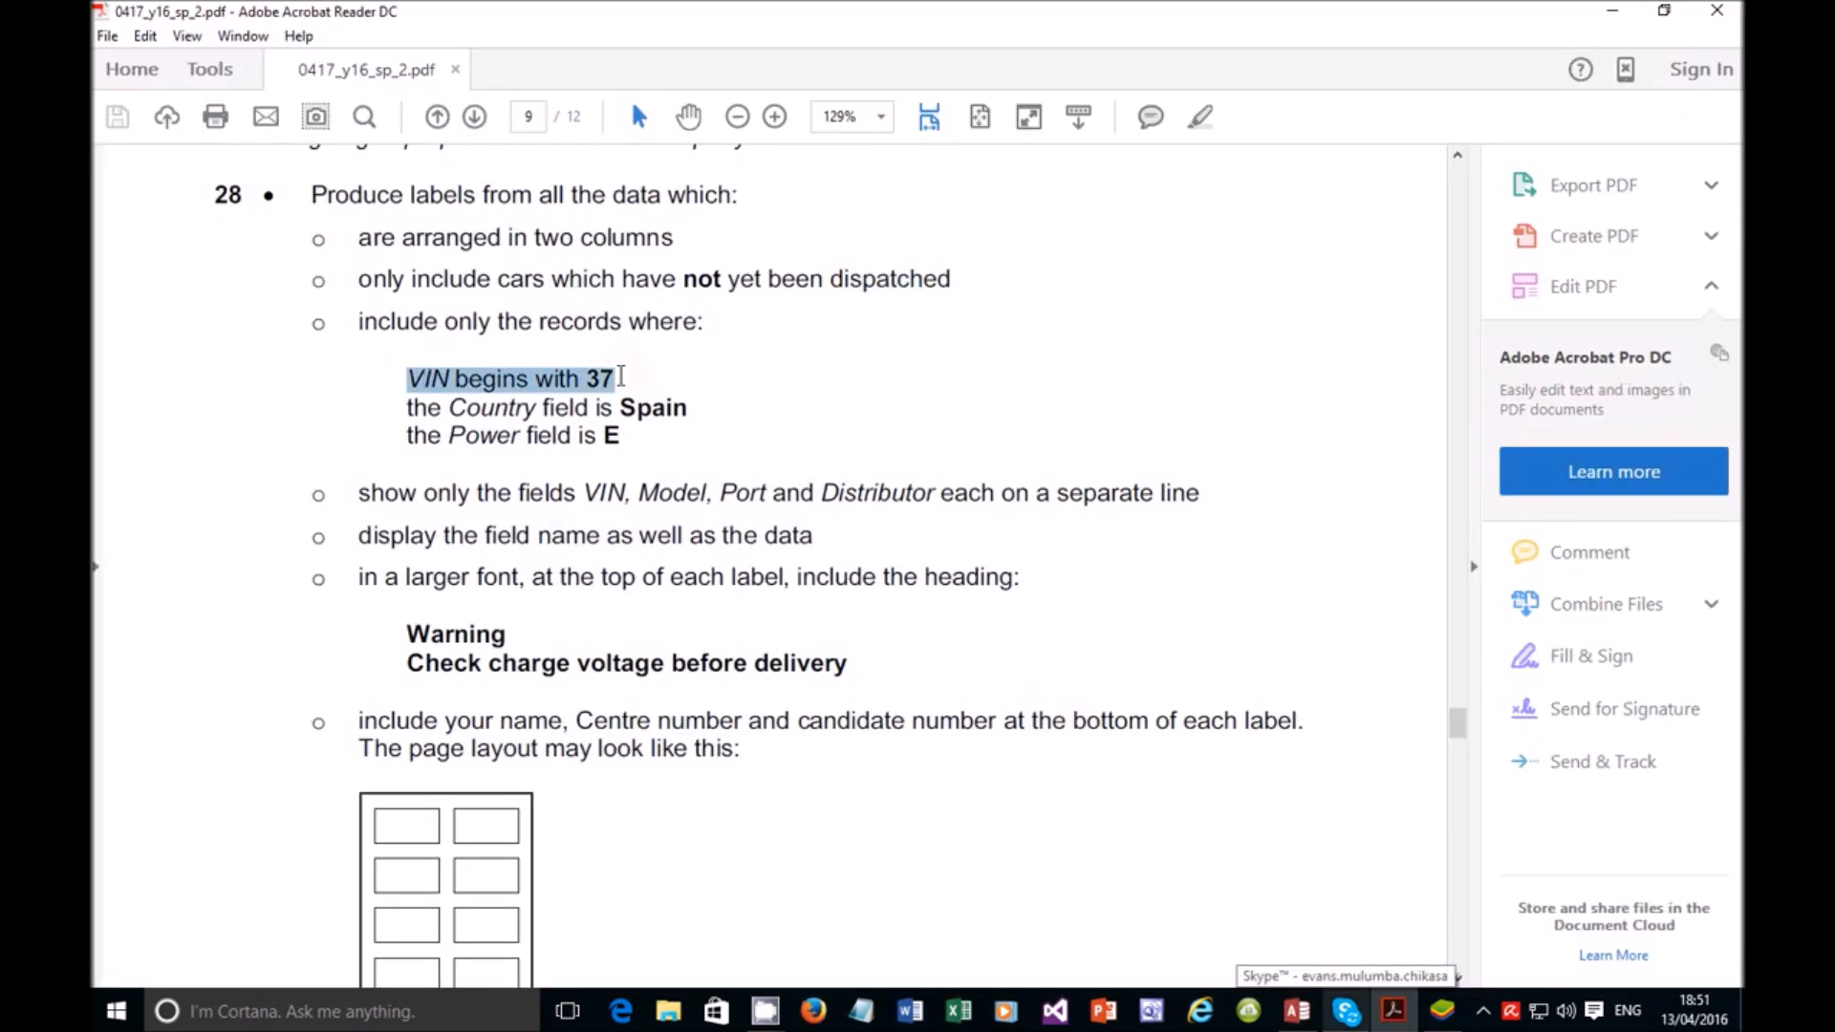
{"action": "left_click", "coordinate": [1403, 1015]}
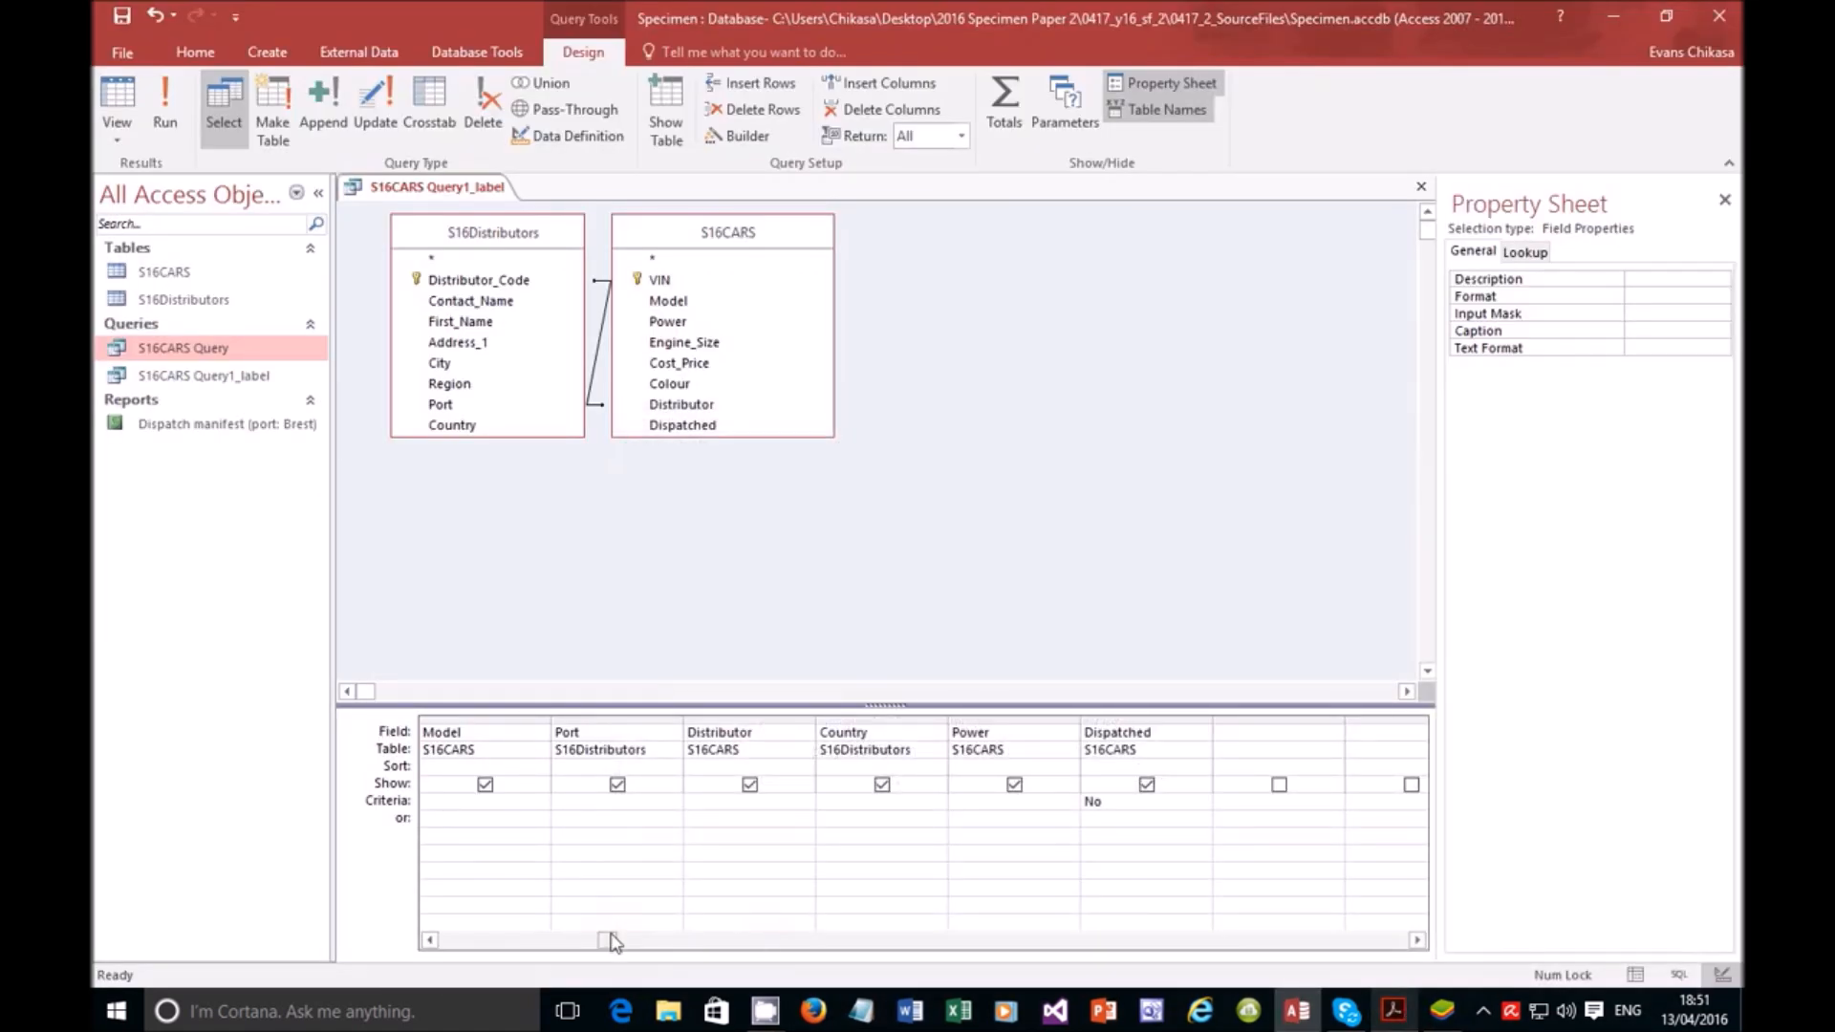
{"action": "left_click", "coordinate": [532, 940]}
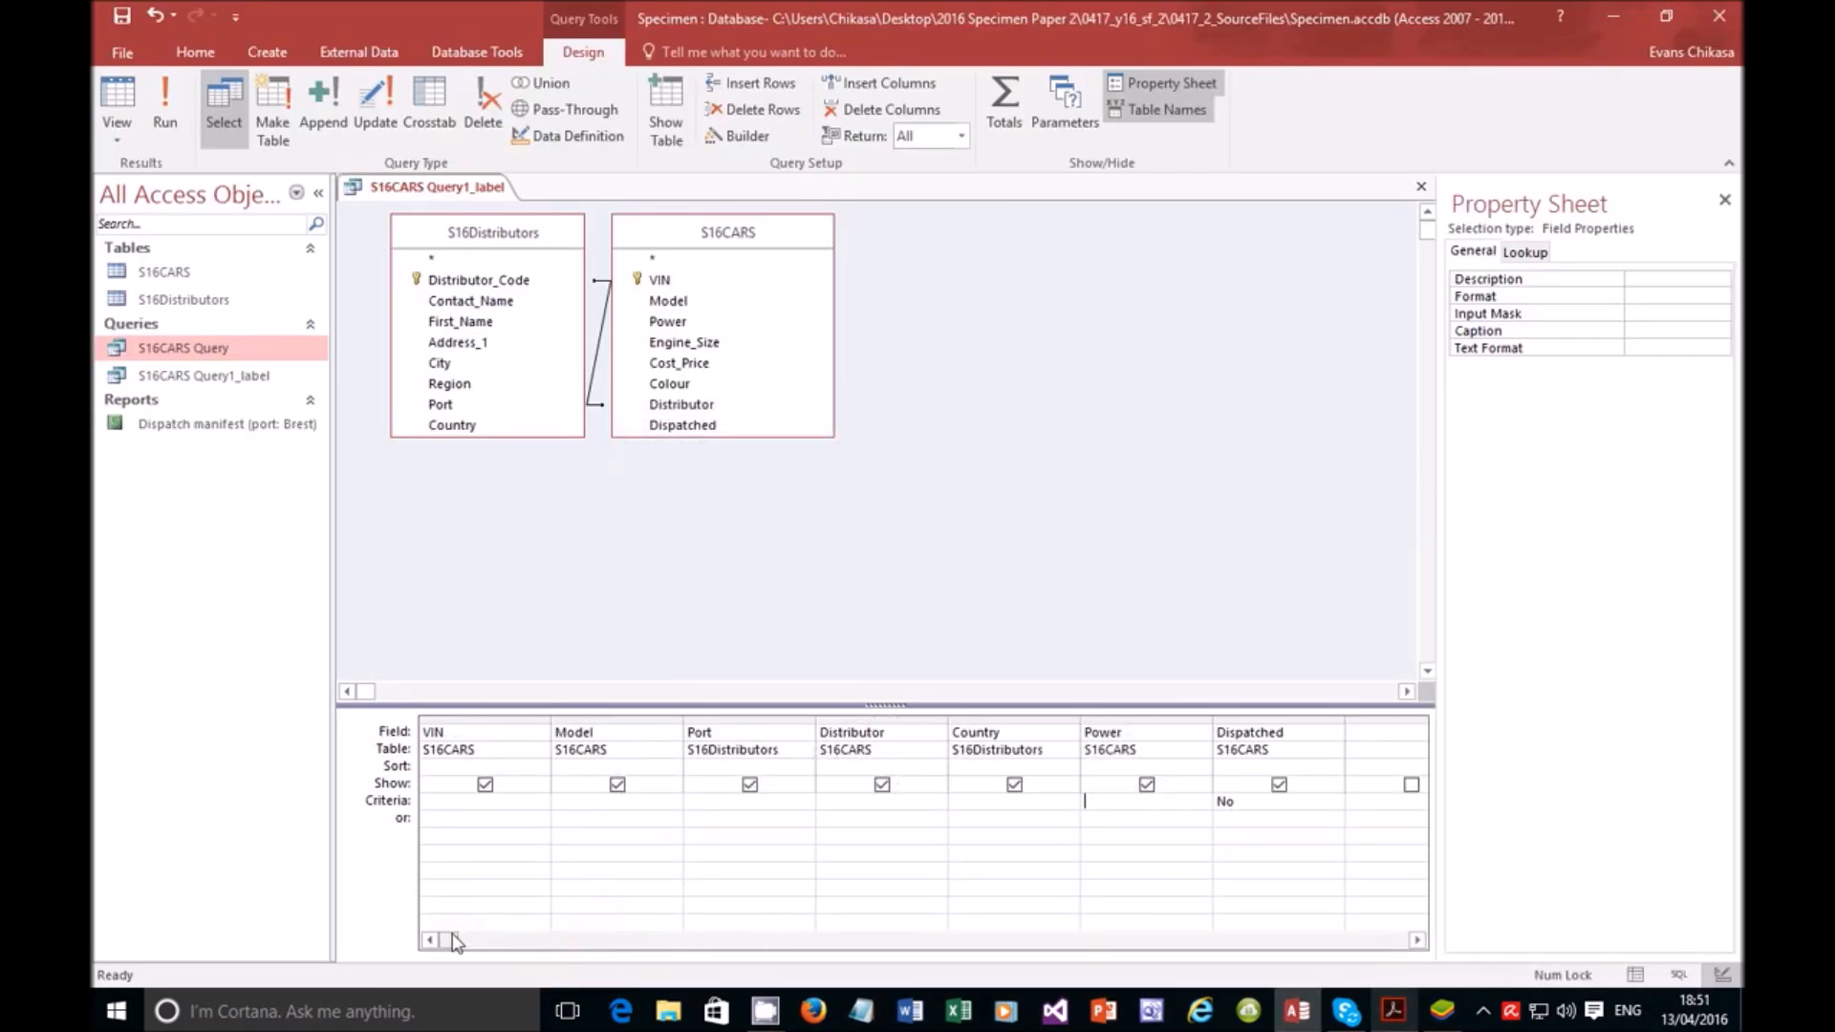
{"action": "left_click", "coordinate": [472, 804]}
{"action": "left_click", "coordinate": [572, 801]}
Step: Check the Country condition in the exam PDF, and set the Country criterion in Access to Spain
{"action": "left_click", "coordinate": [1409, 1014]}
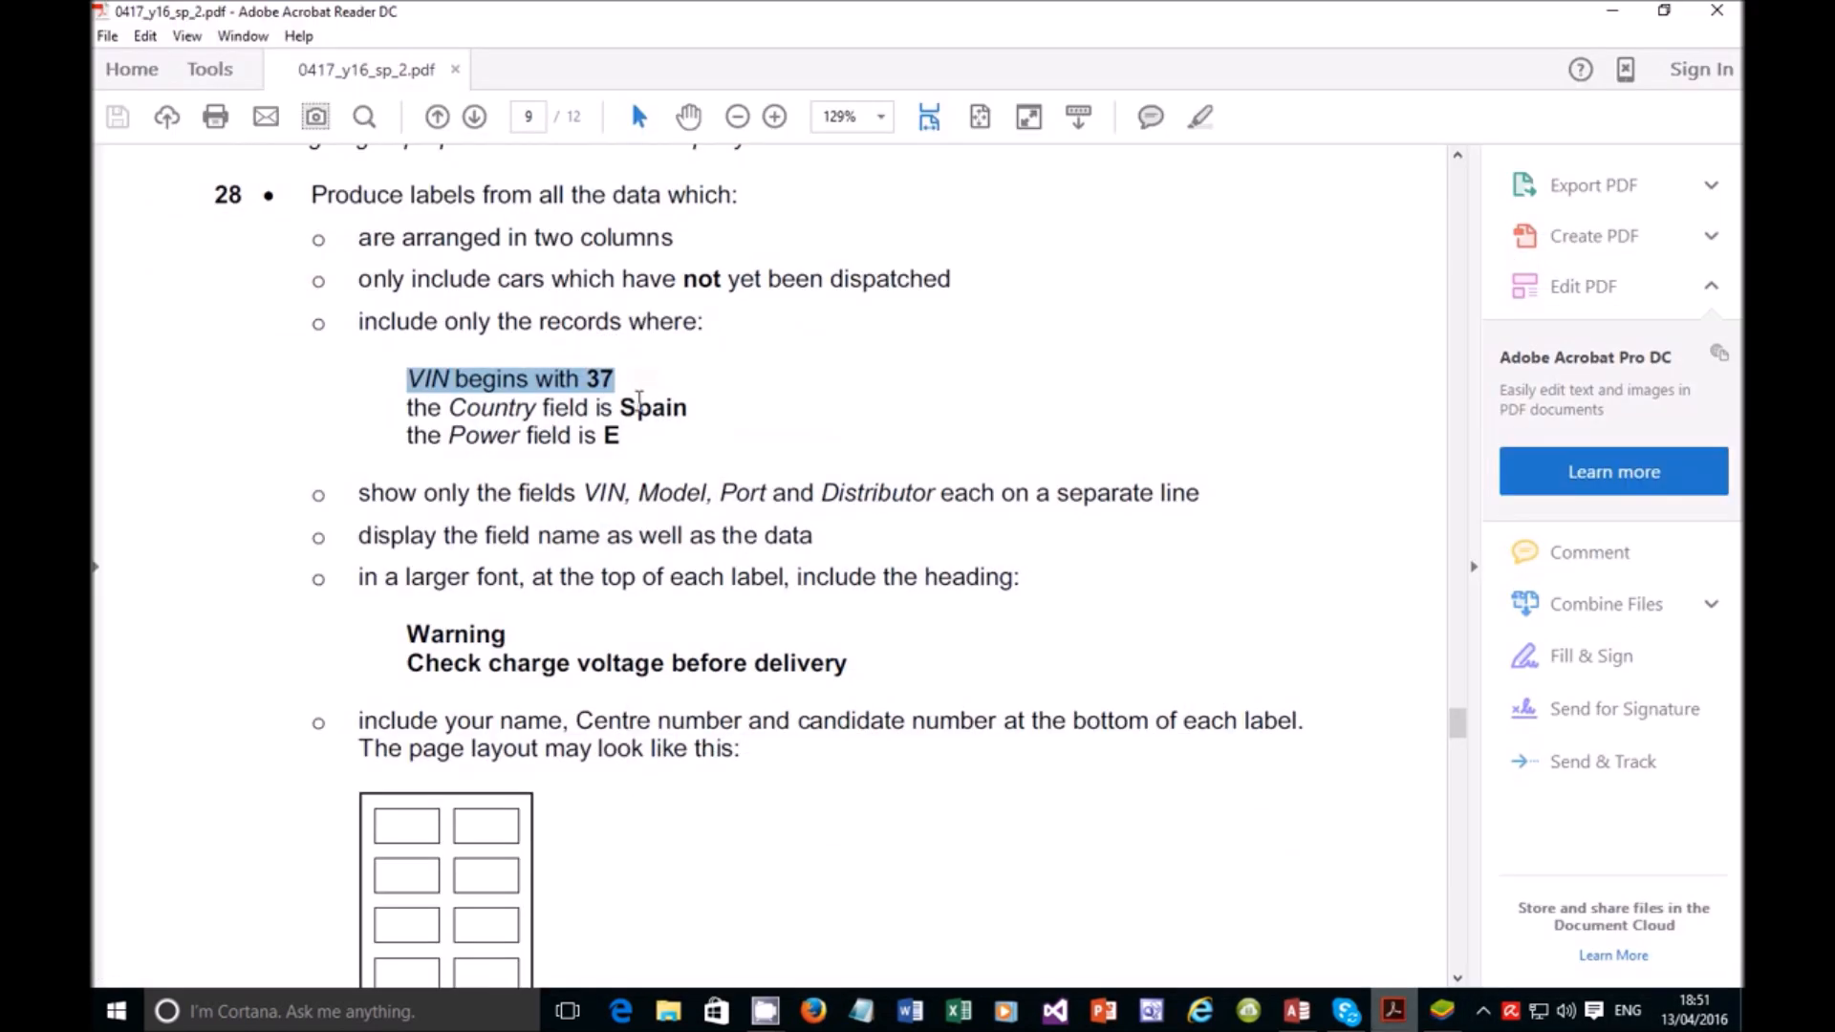
{"action": "double_click", "coordinate": [639, 401]}
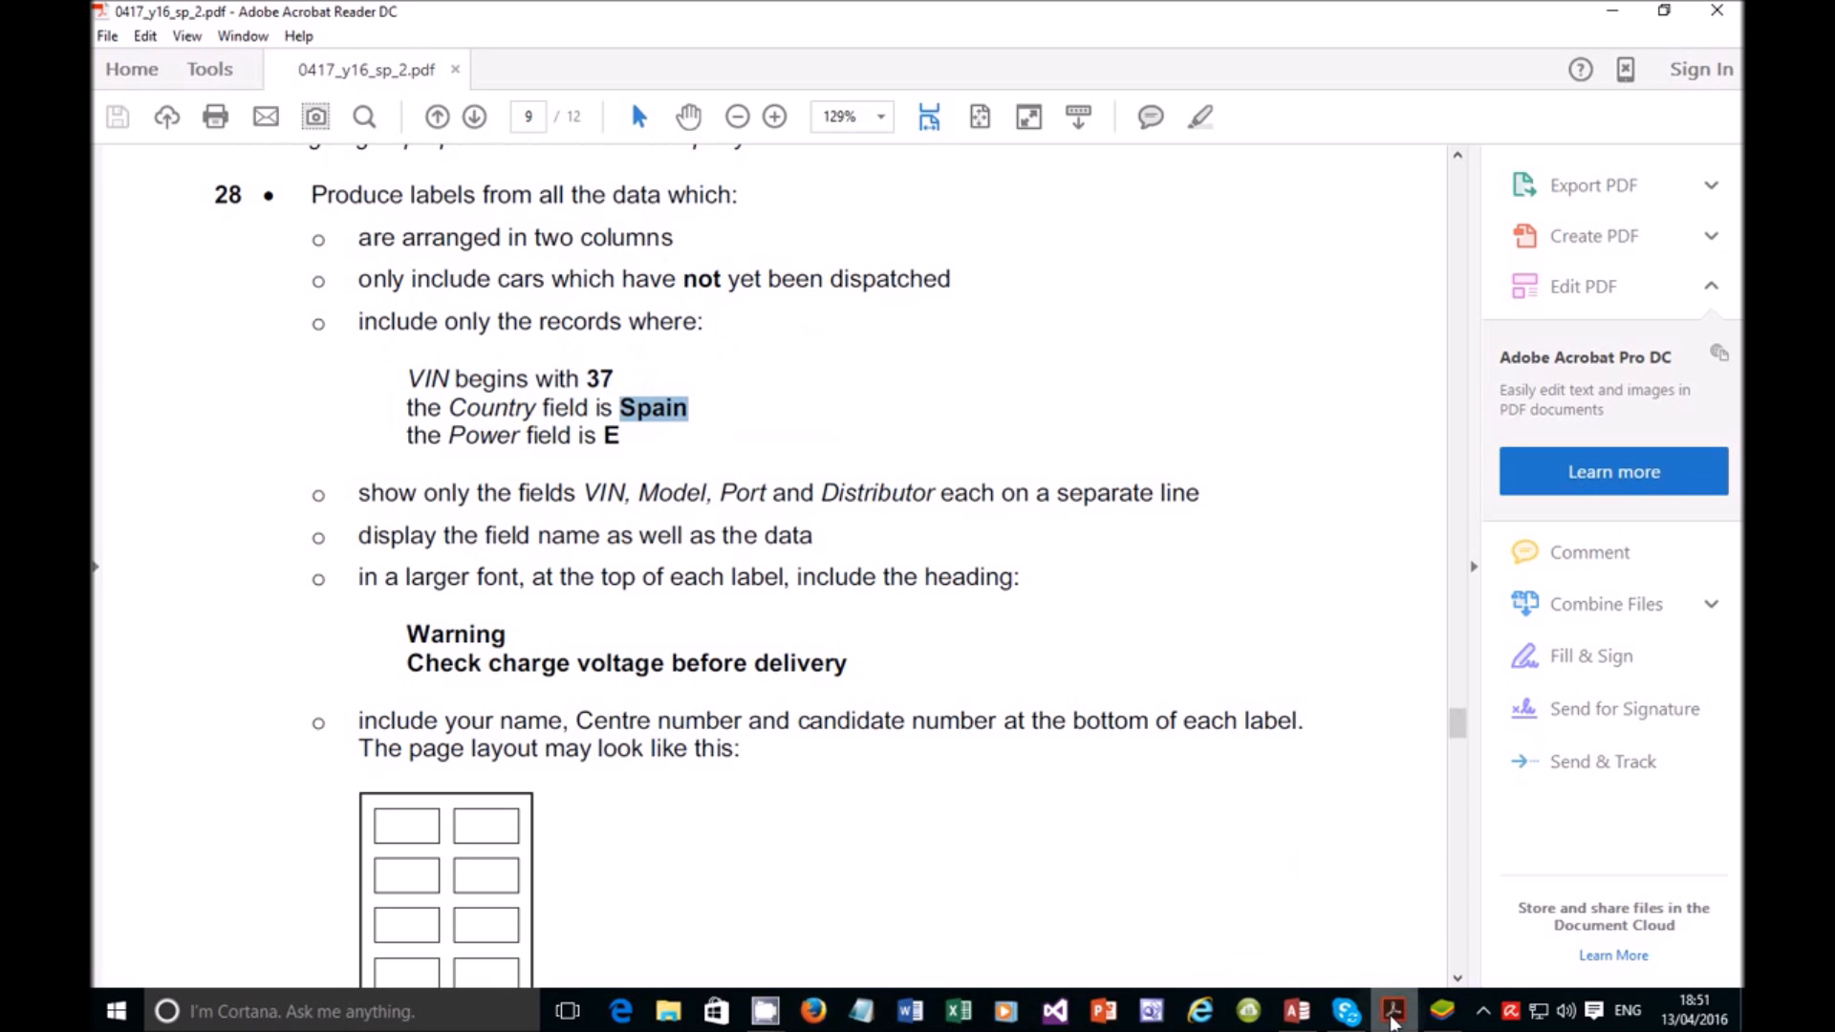
{"action": "left_click", "coordinate": [1392, 1014]}
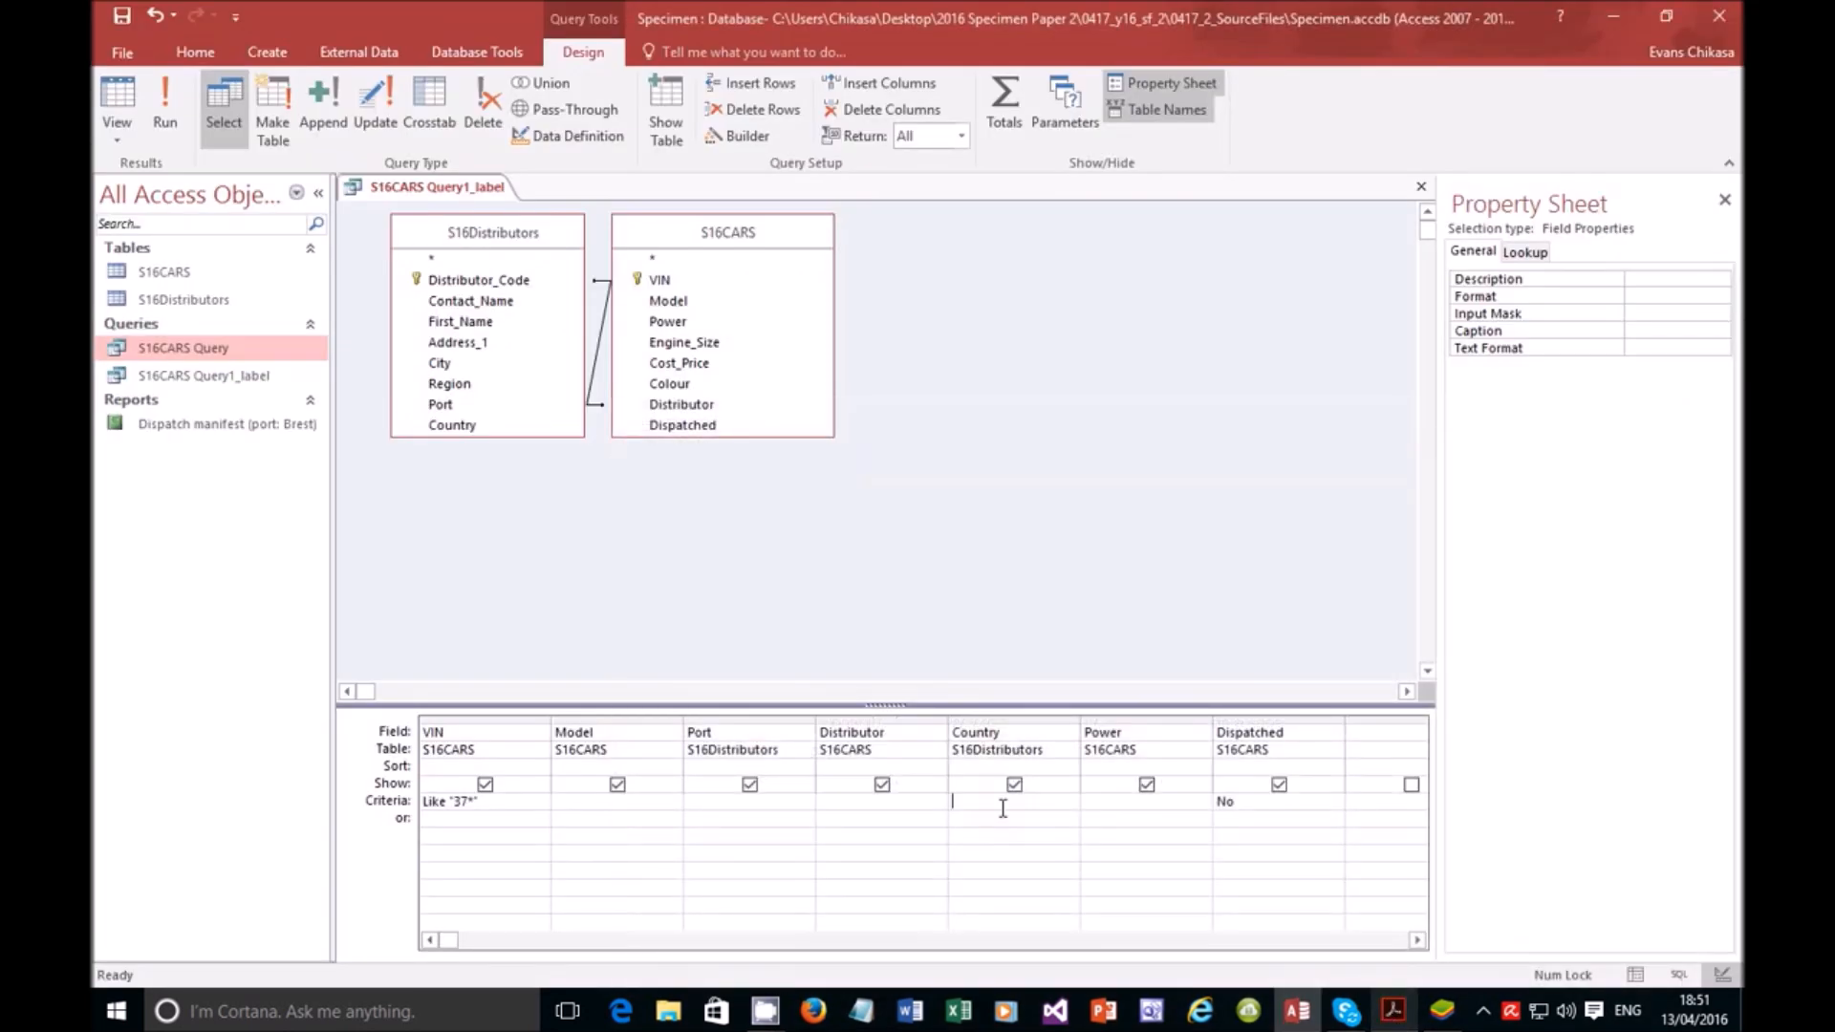
{"action": "type", "text": "Spa"}
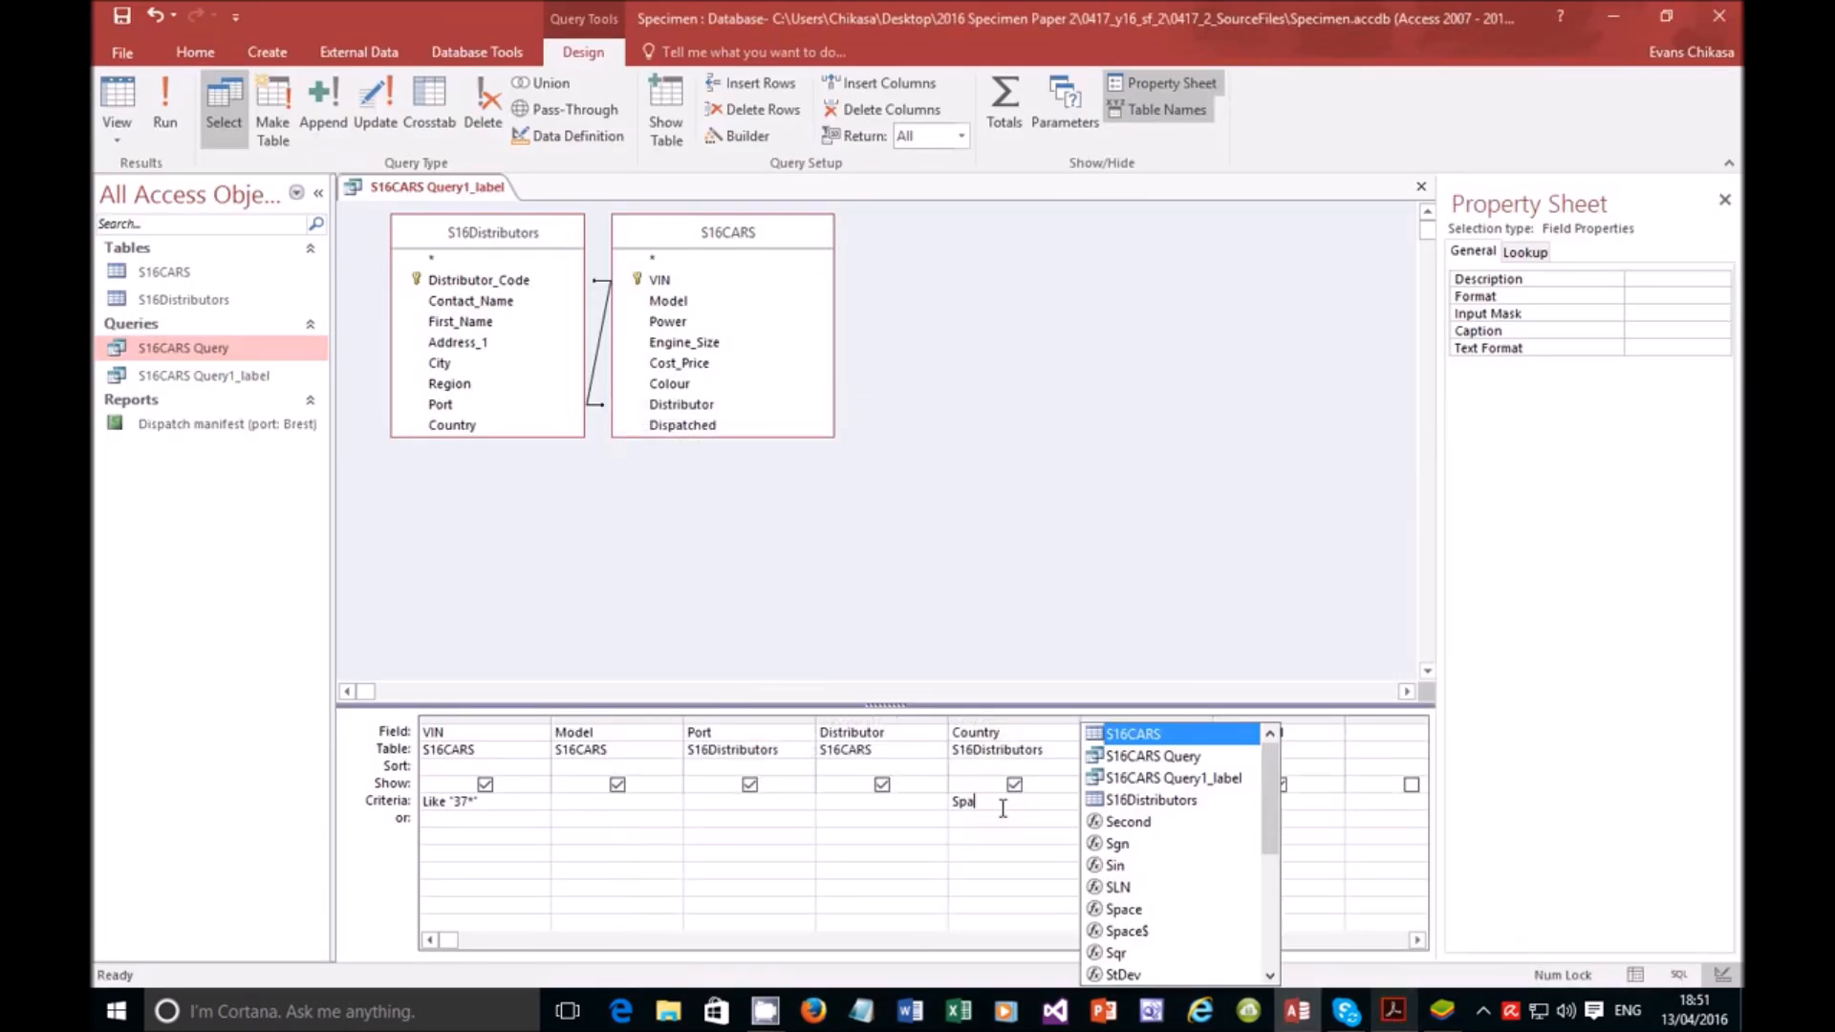
{"action": "type", "text": "in"}
{"action": "left_click", "coordinate": [1002, 818]}
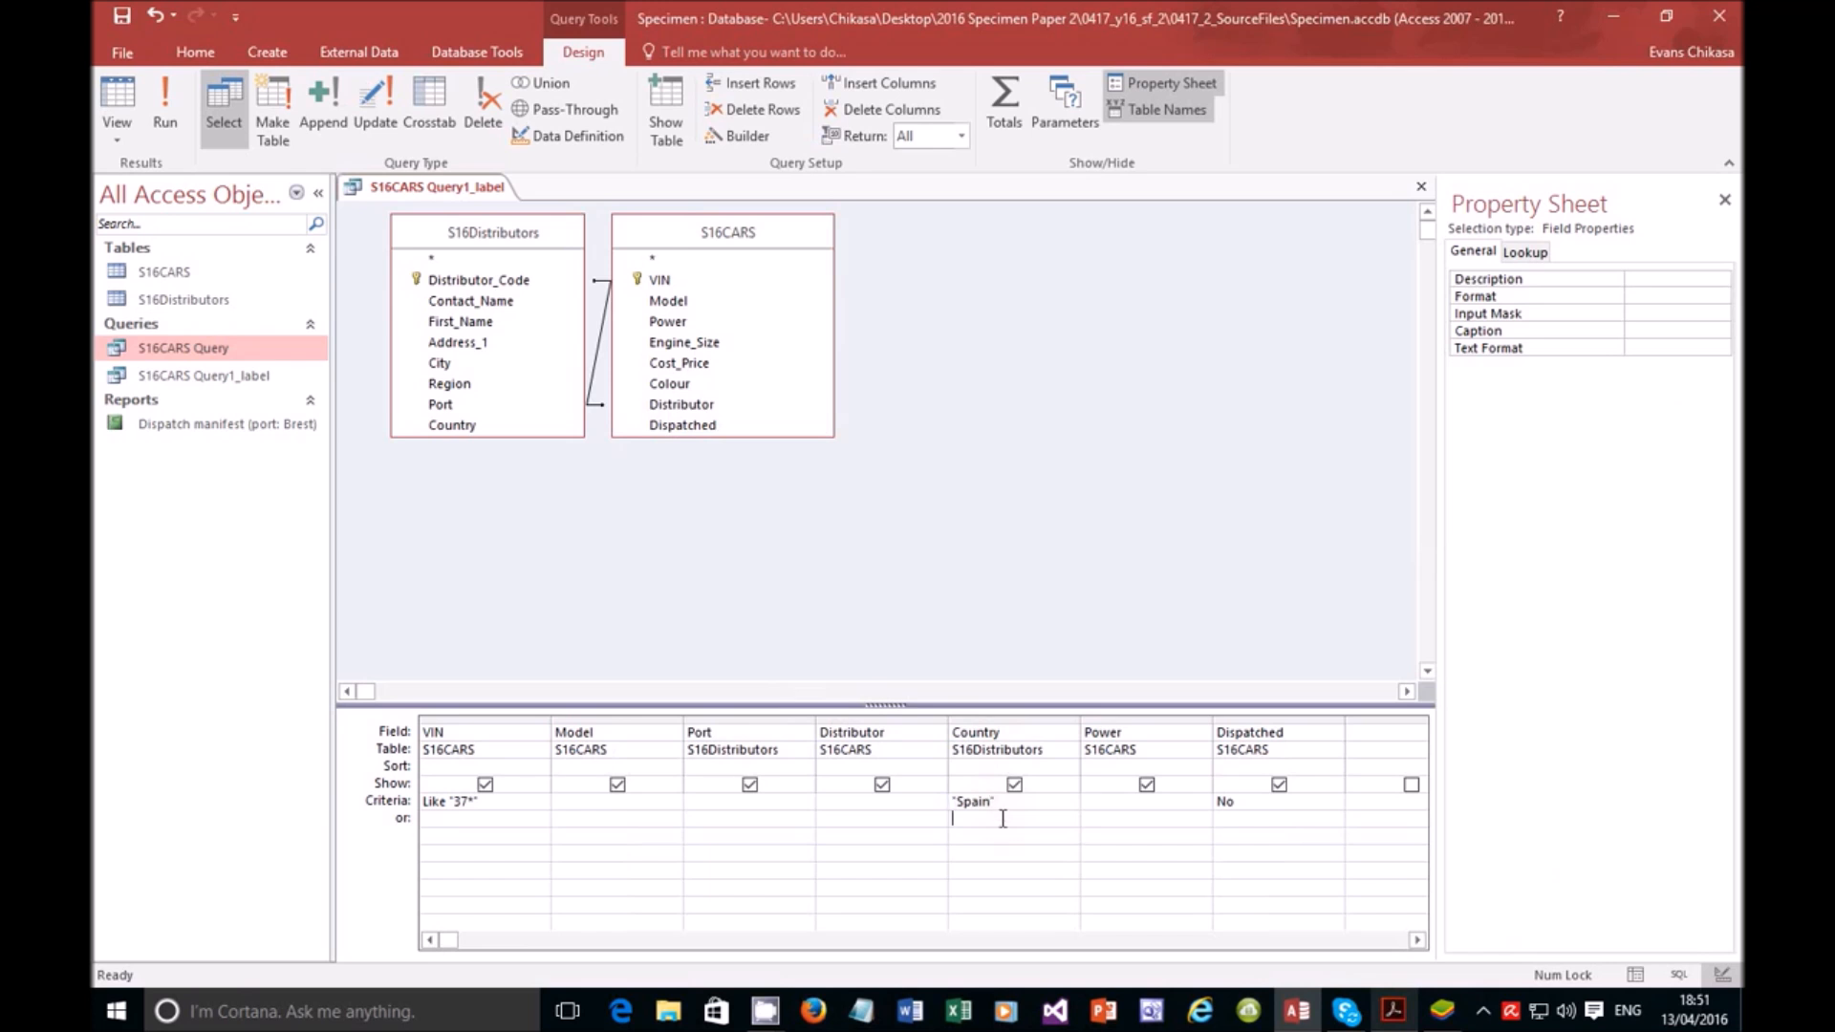
Step: Check the Power condition in the exam PDF, and set the Power criterion in Access to E
{"action": "left_click", "coordinate": [1393, 1010]}
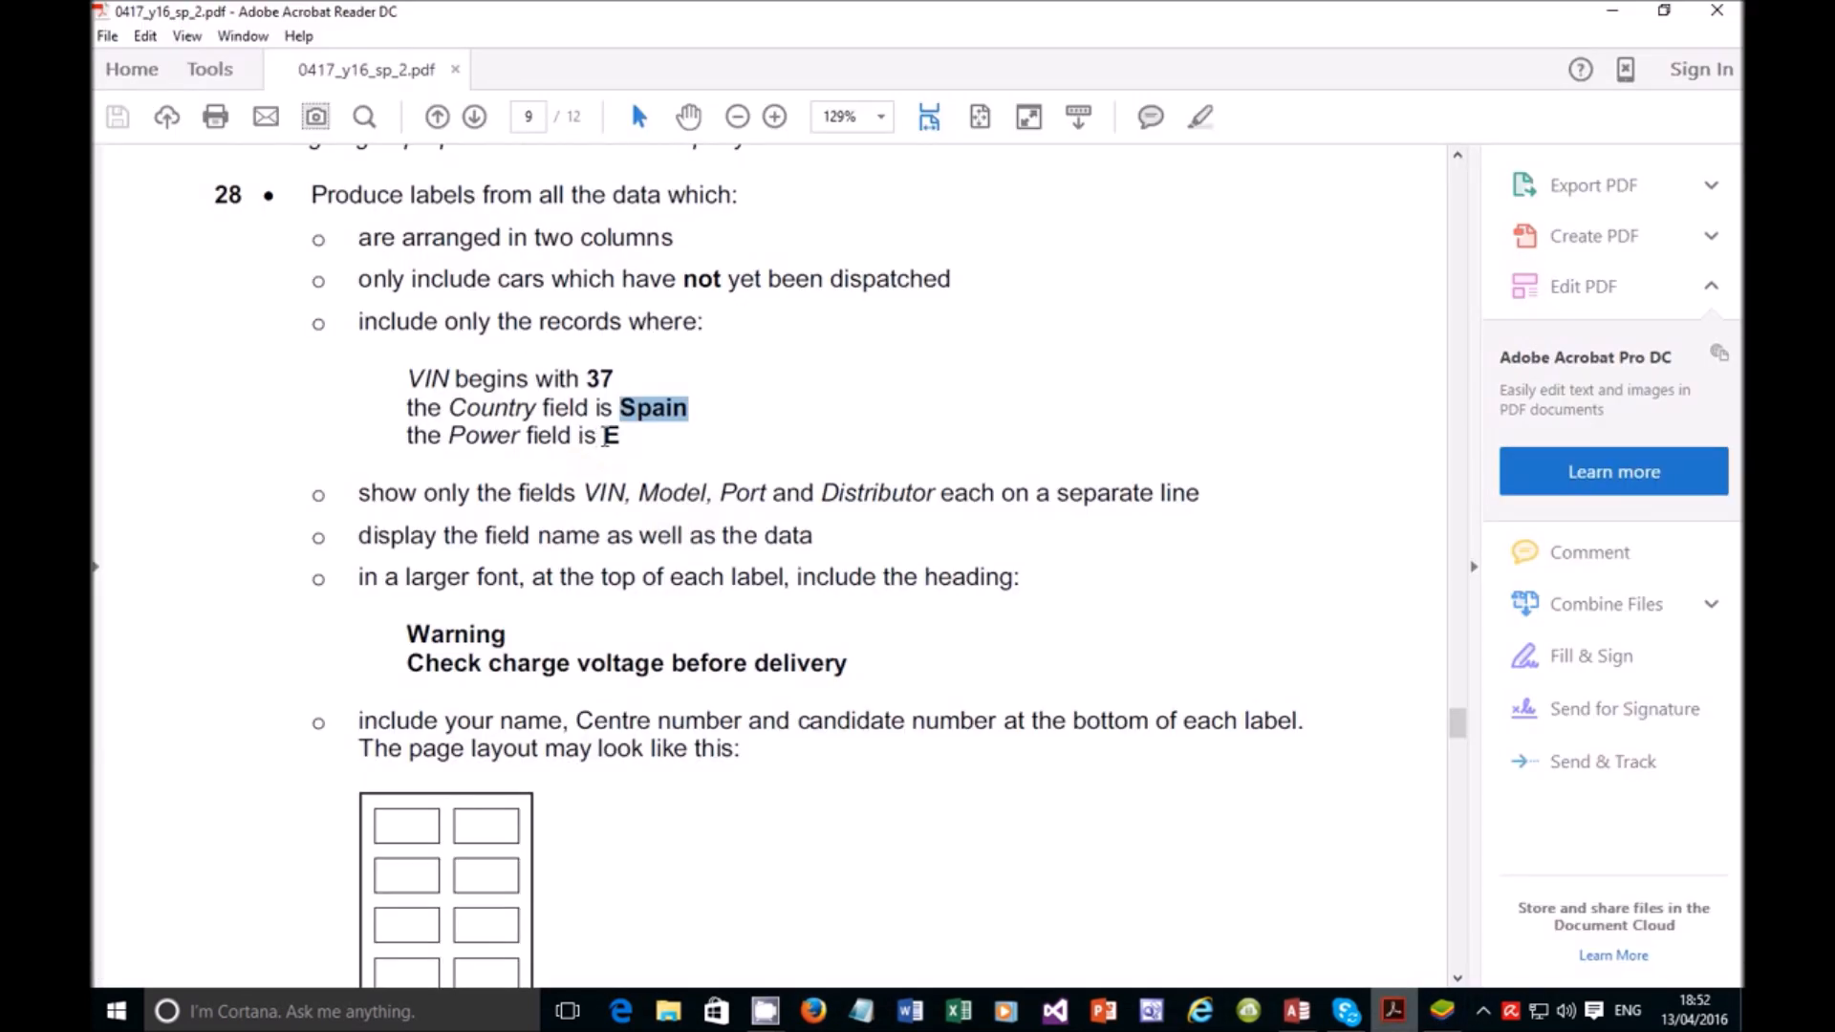
{"action": "left_click_drag", "start_coordinate": [605, 437], "coordinate": [618, 438]}
{"action": "left_click", "coordinate": [1390, 1011]}
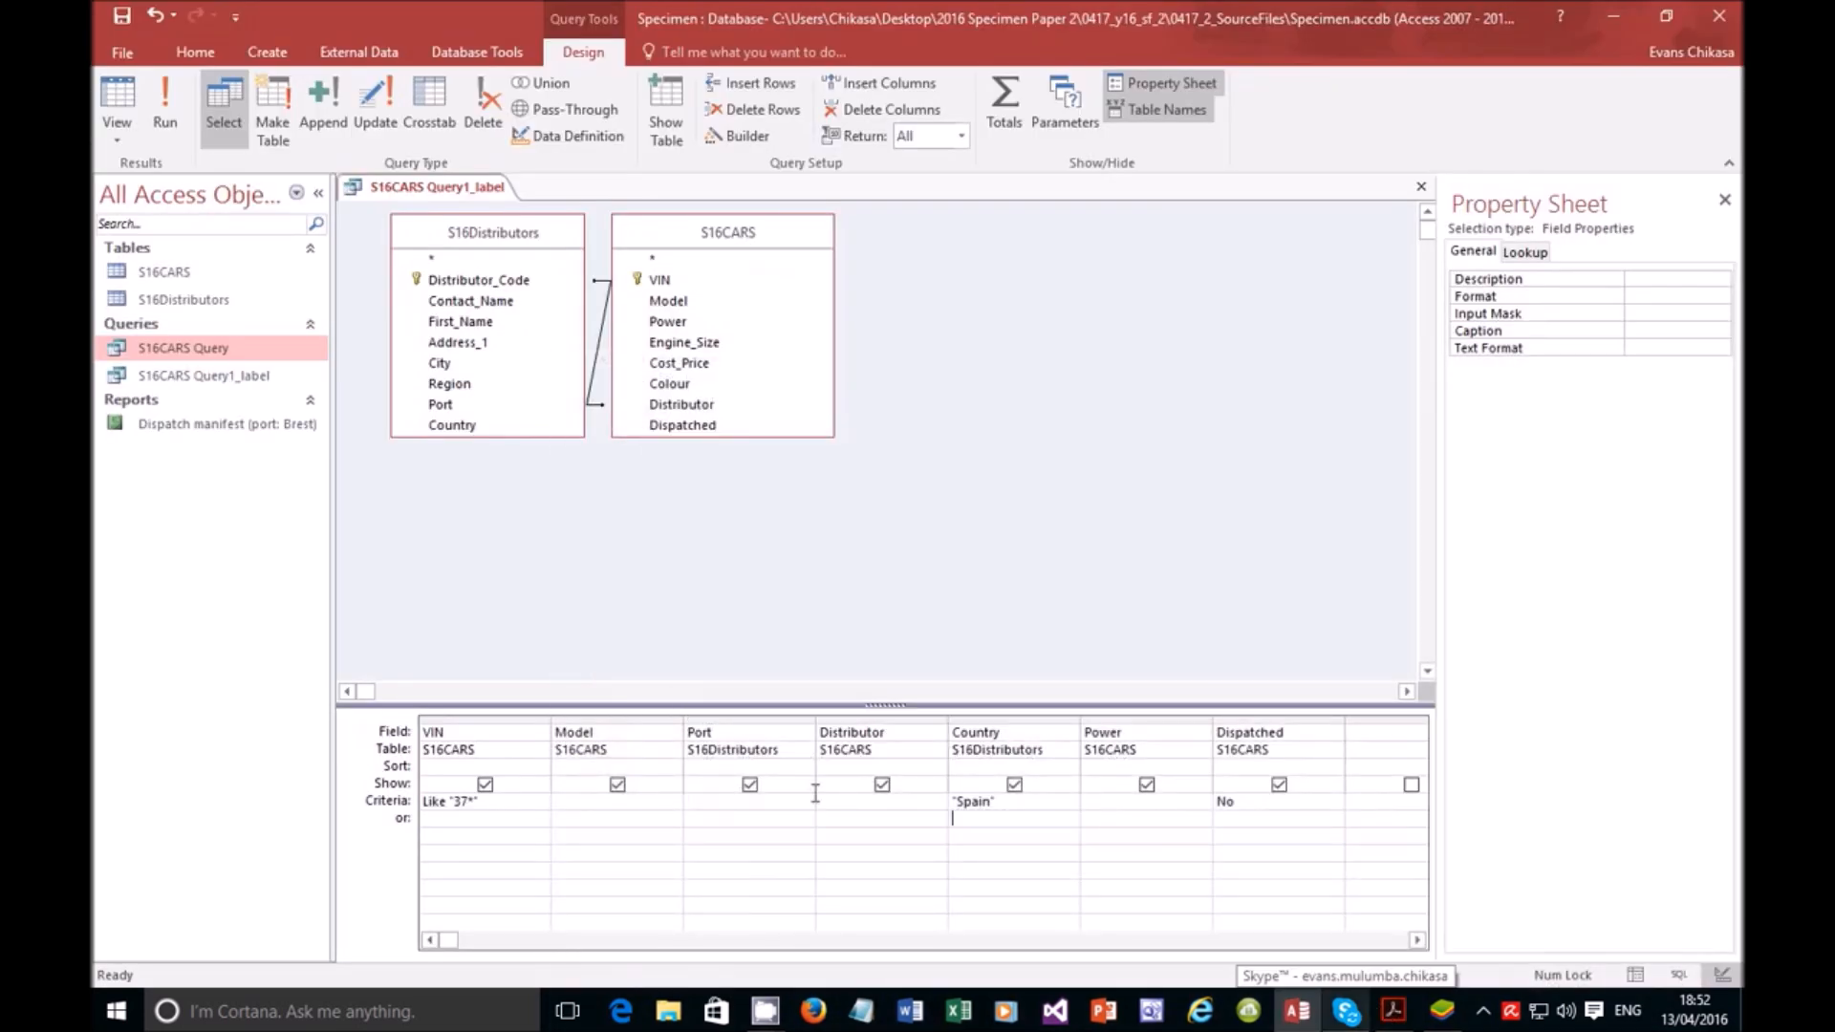
{"action": "left_click", "coordinate": [1110, 805]}
{"action": "type", "text": "E"}
{"action": "left_click", "coordinate": [964, 870]}
Step: Recheck the record conditions of question 28 in the exam PDF, and run the query in Access
{"action": "right_click", "coordinate": [1446, 1015]}
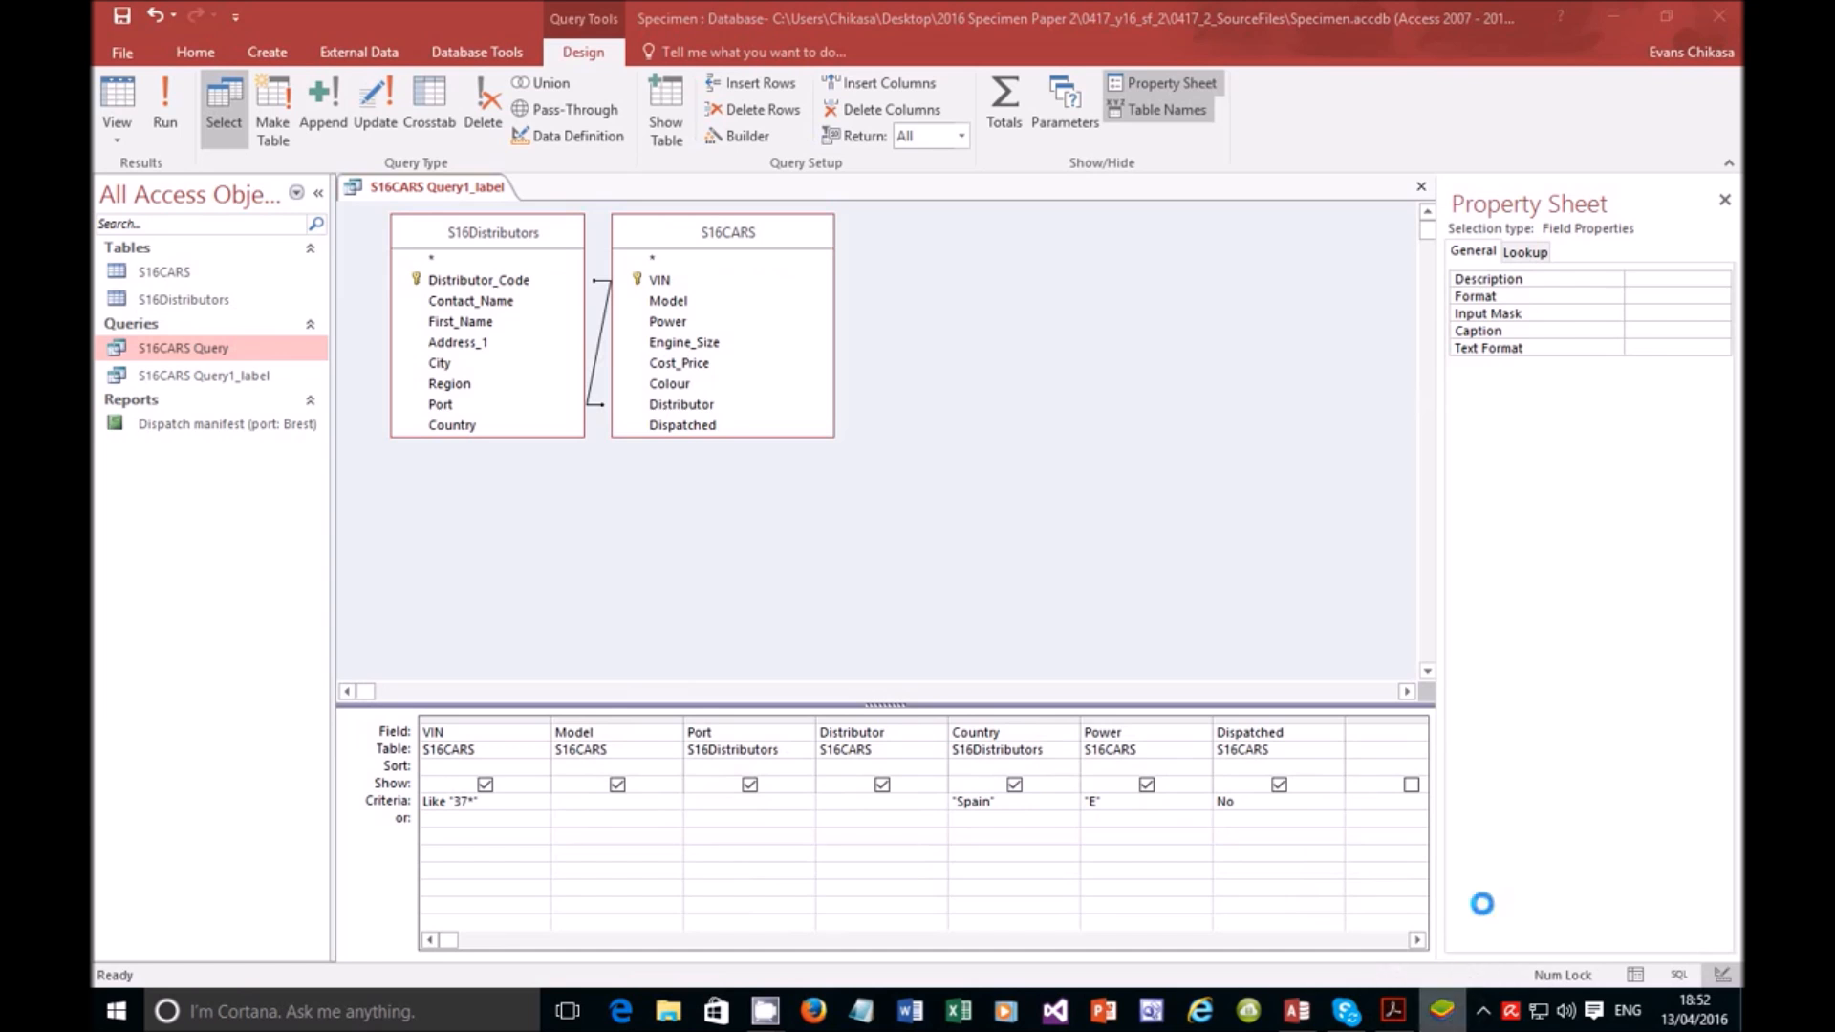
{"action": "left_click", "coordinate": [1393, 1010]}
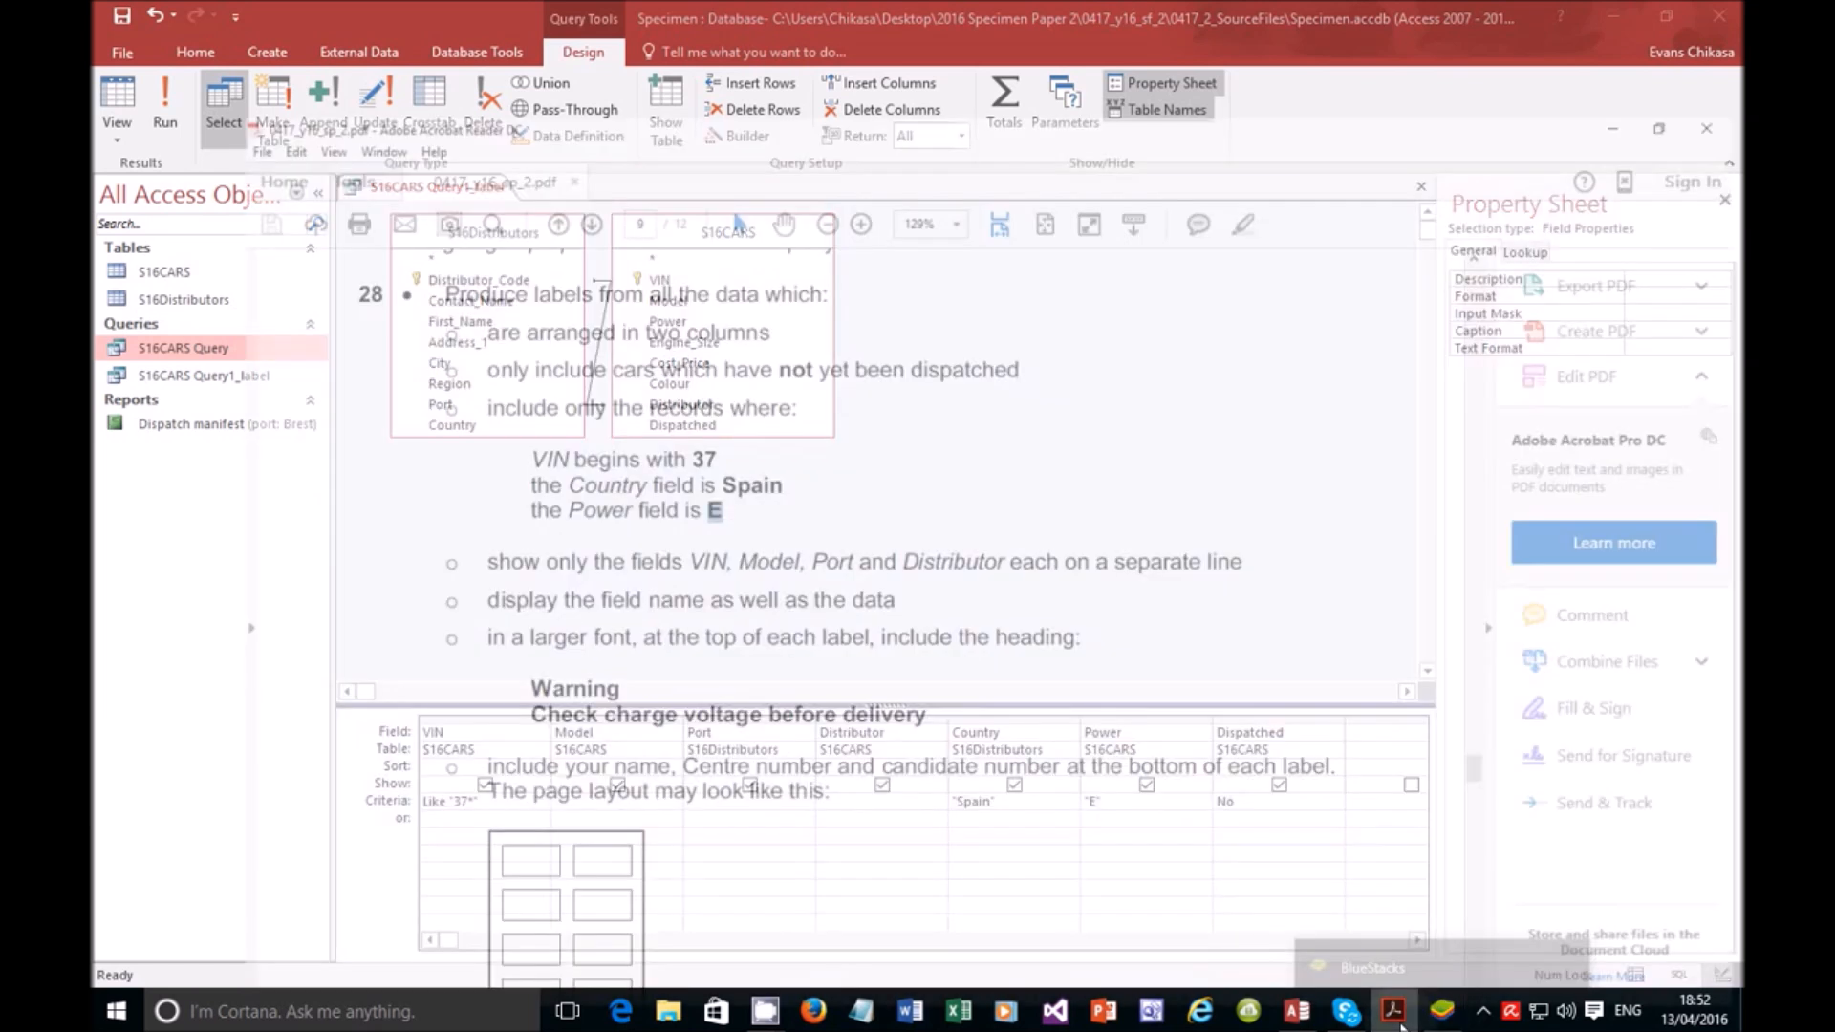
{"action": "left_click", "coordinate": [910, 282]}
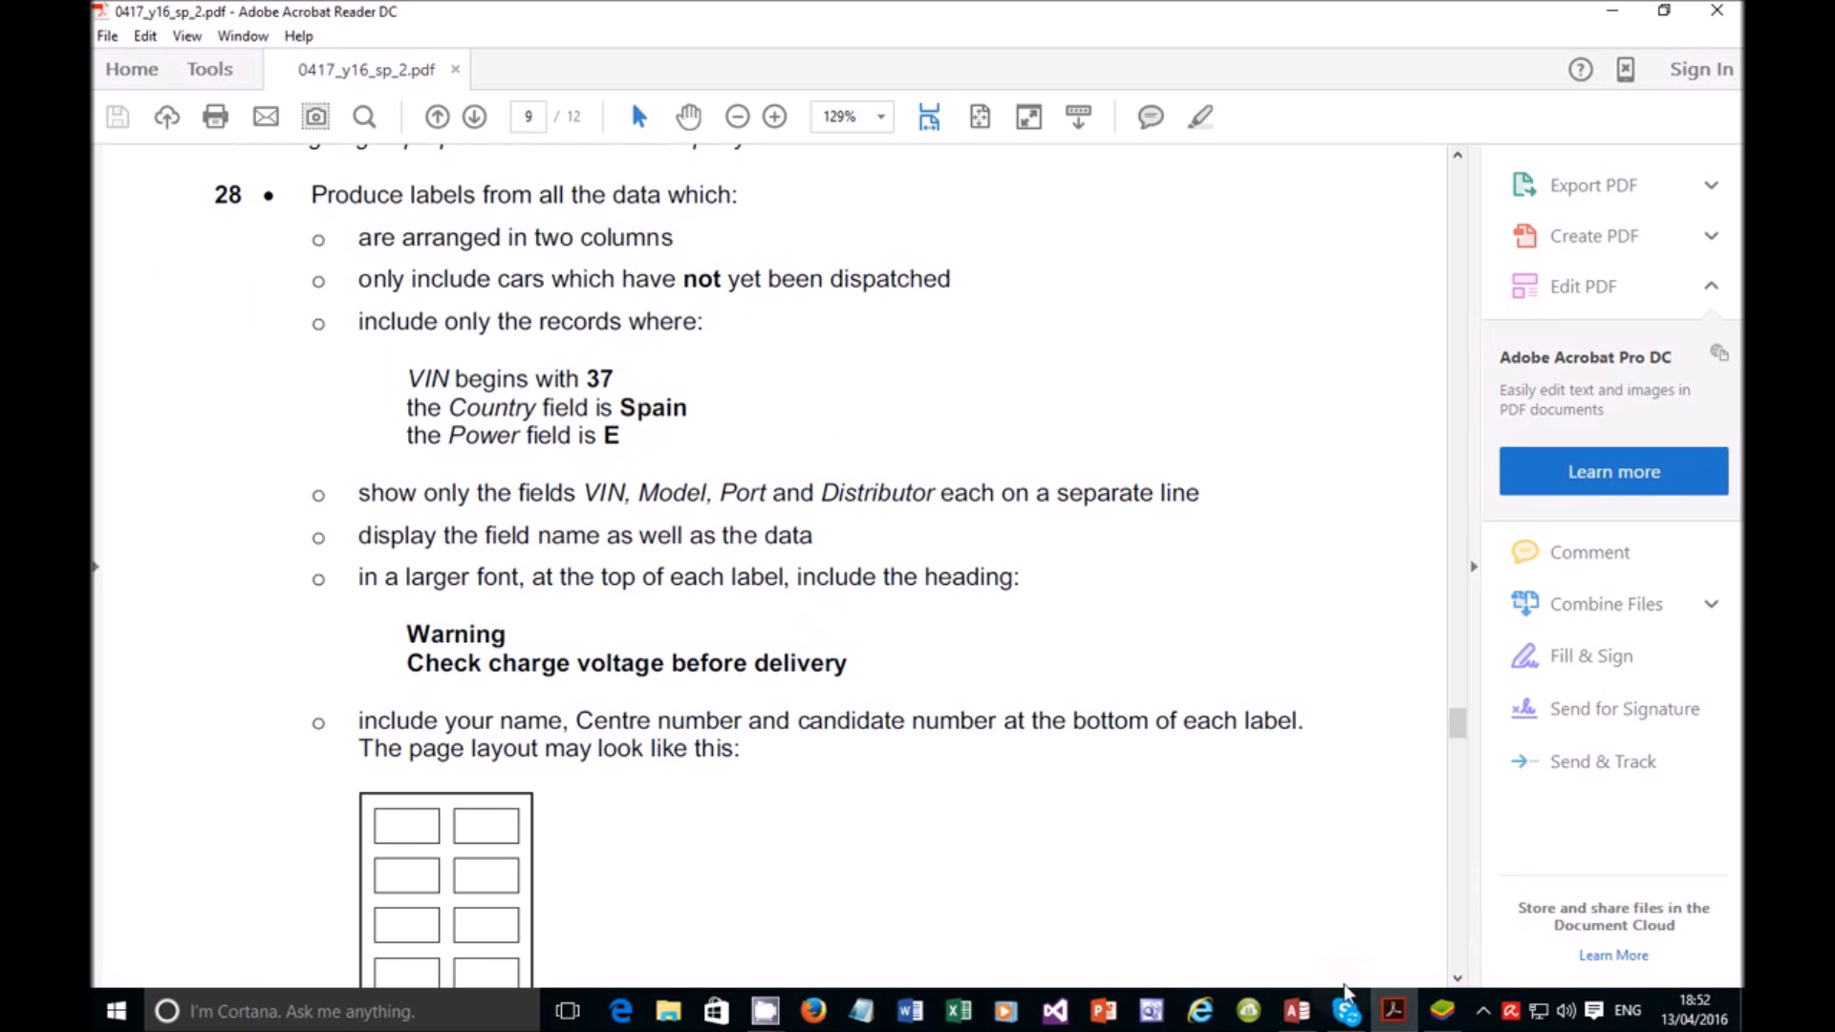
{"action": "left_click", "coordinate": [1400, 1011]}
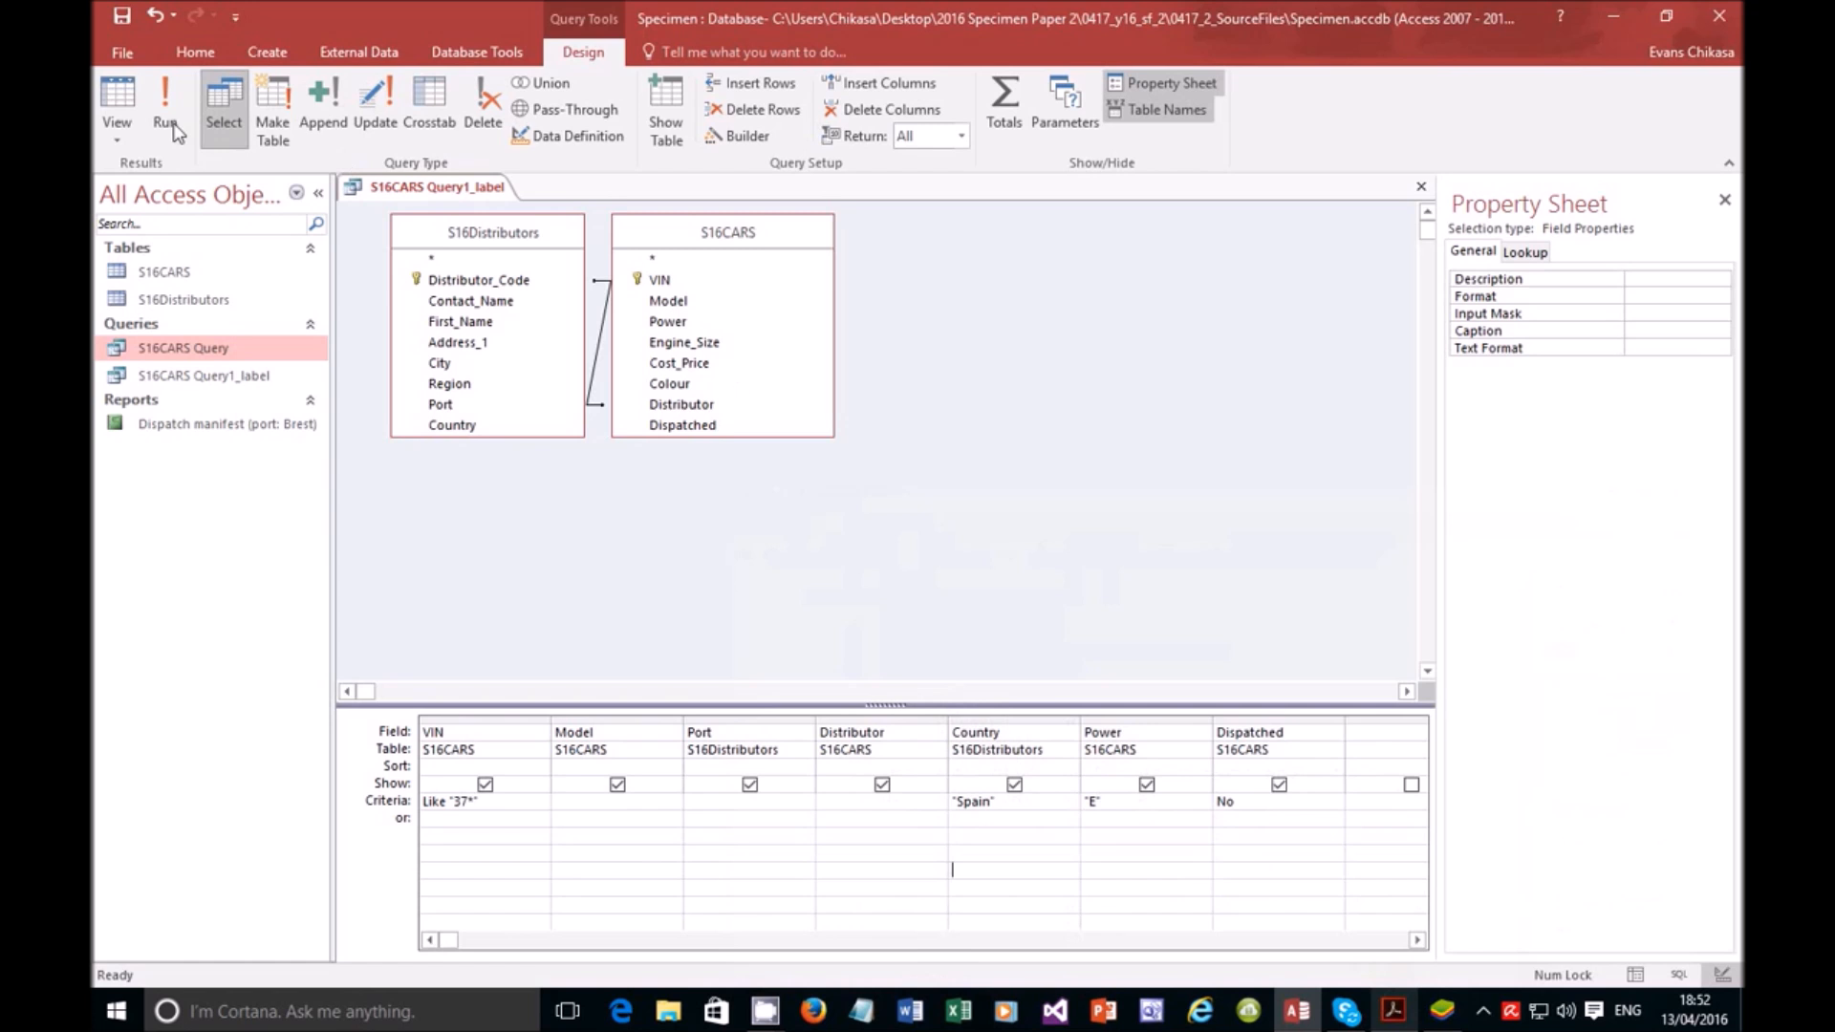
{"action": "left_click", "coordinate": [167, 103]}
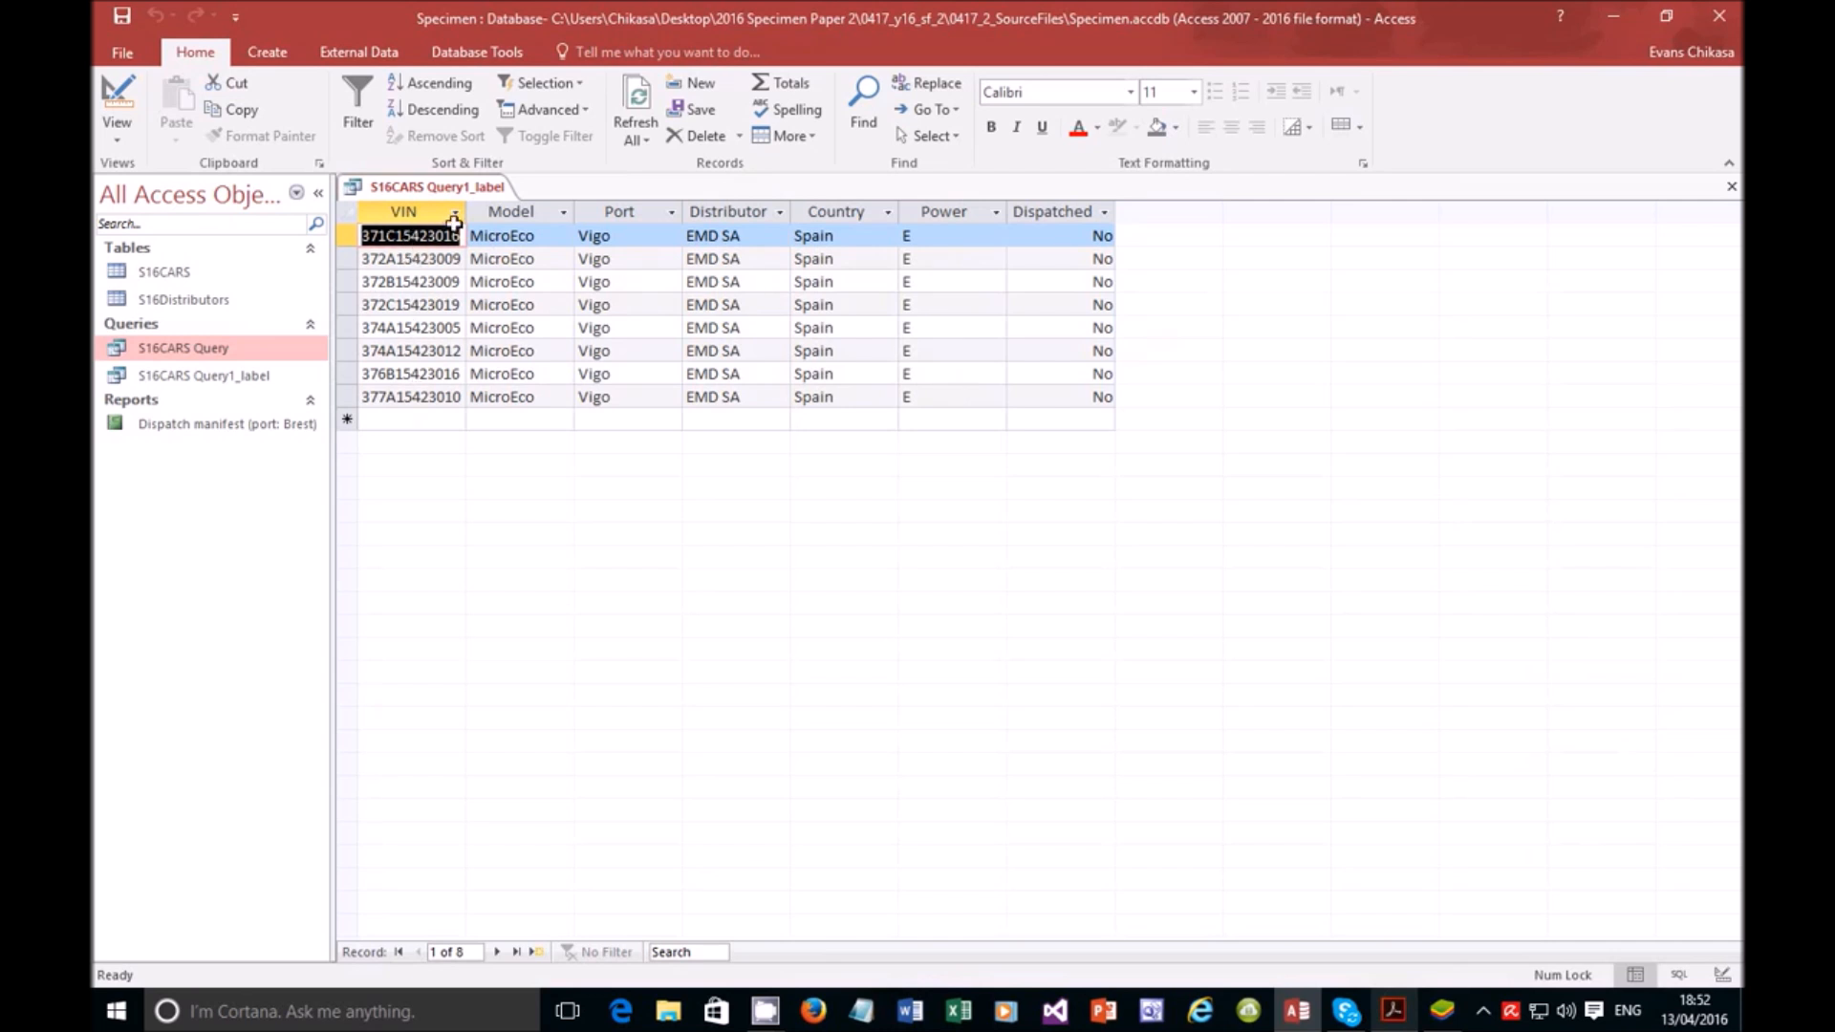
Step: Check which fields the labels show in the exam PDF, and hide the Dispatched, Power and Country fields from the query's output in Access
{"action": "left_click", "coordinate": [1391, 1019]}
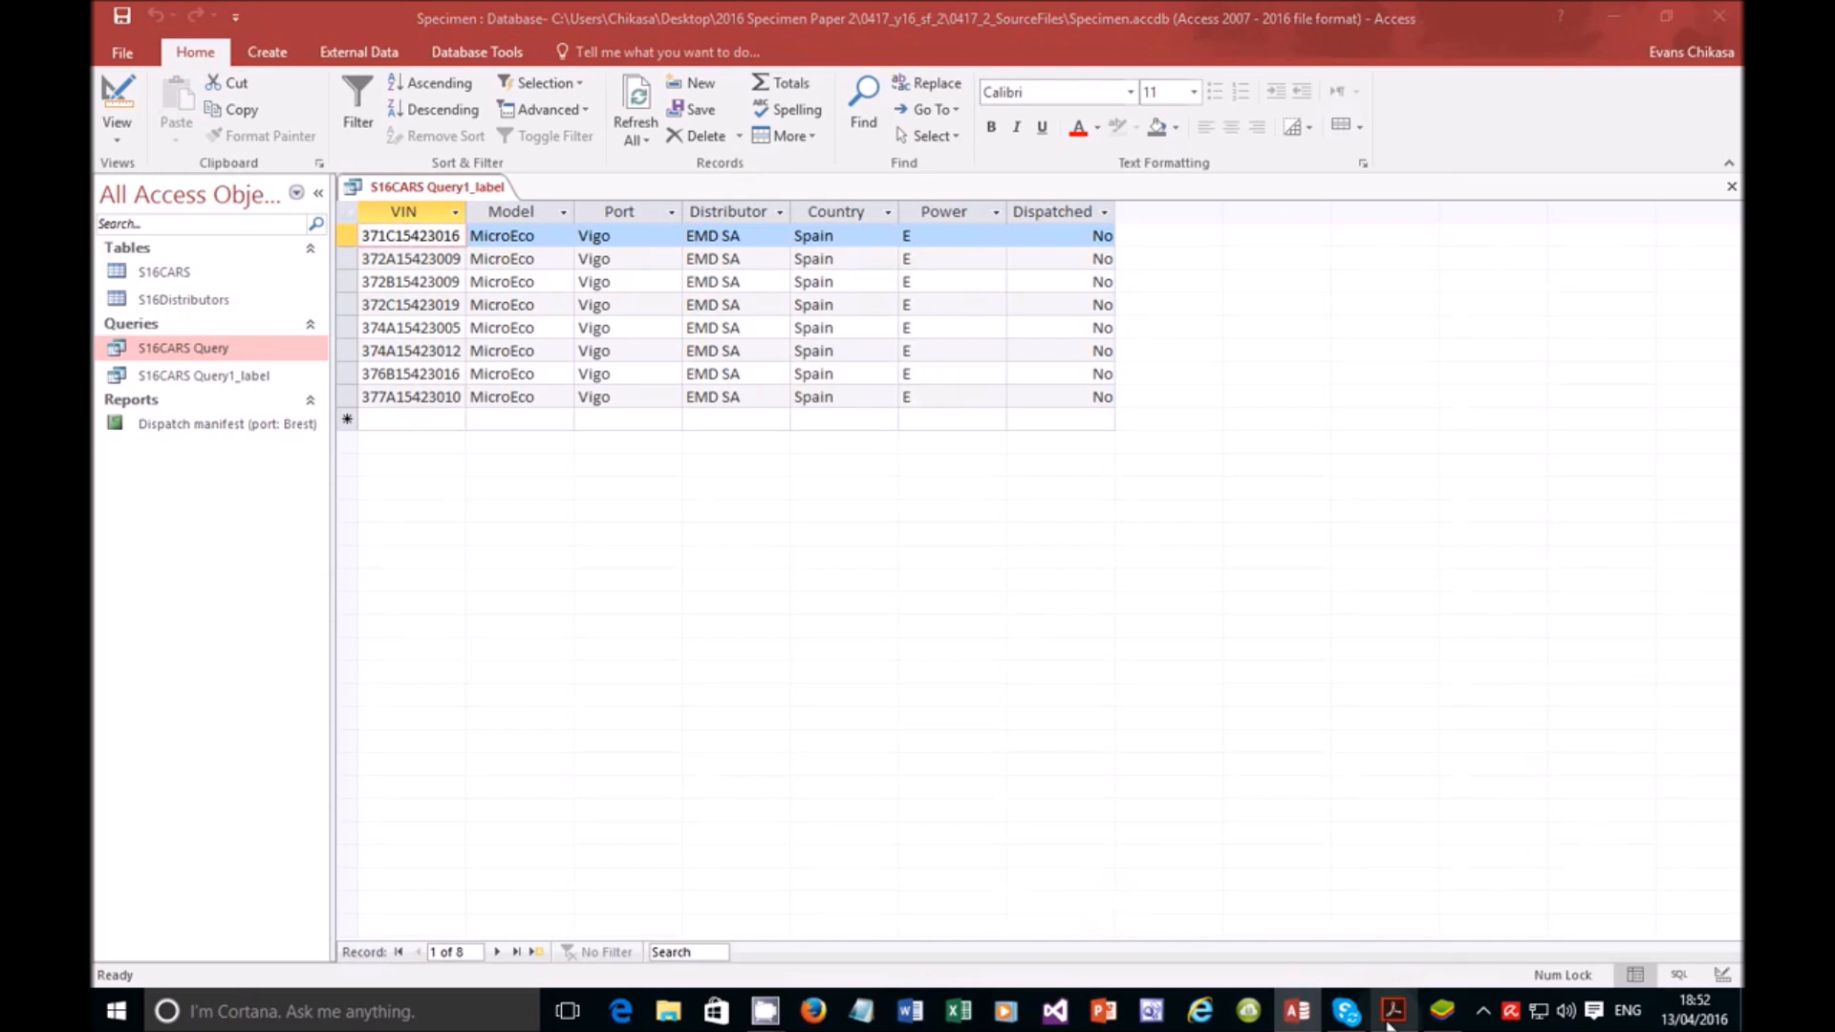
{"action": "left_click_drag", "start_coordinate": [364, 497], "coordinate": [928, 505]}
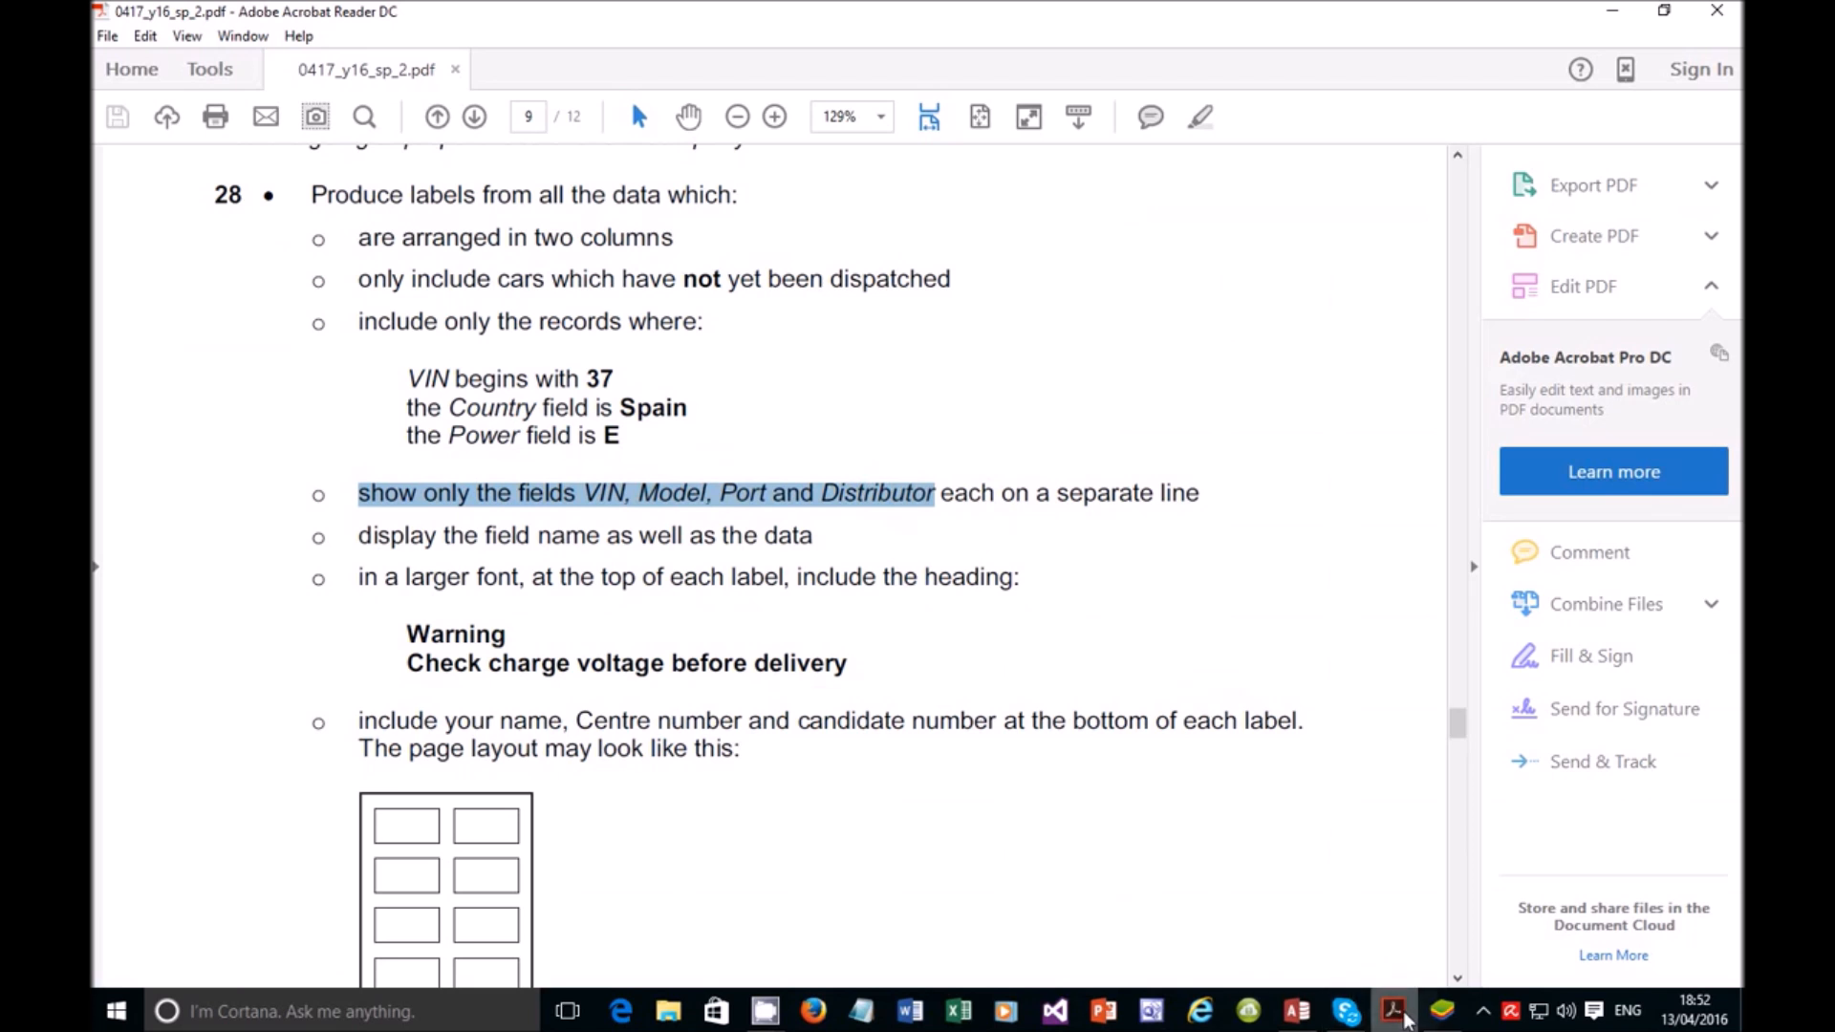
{"action": "left_click", "coordinate": [1400, 1015]}
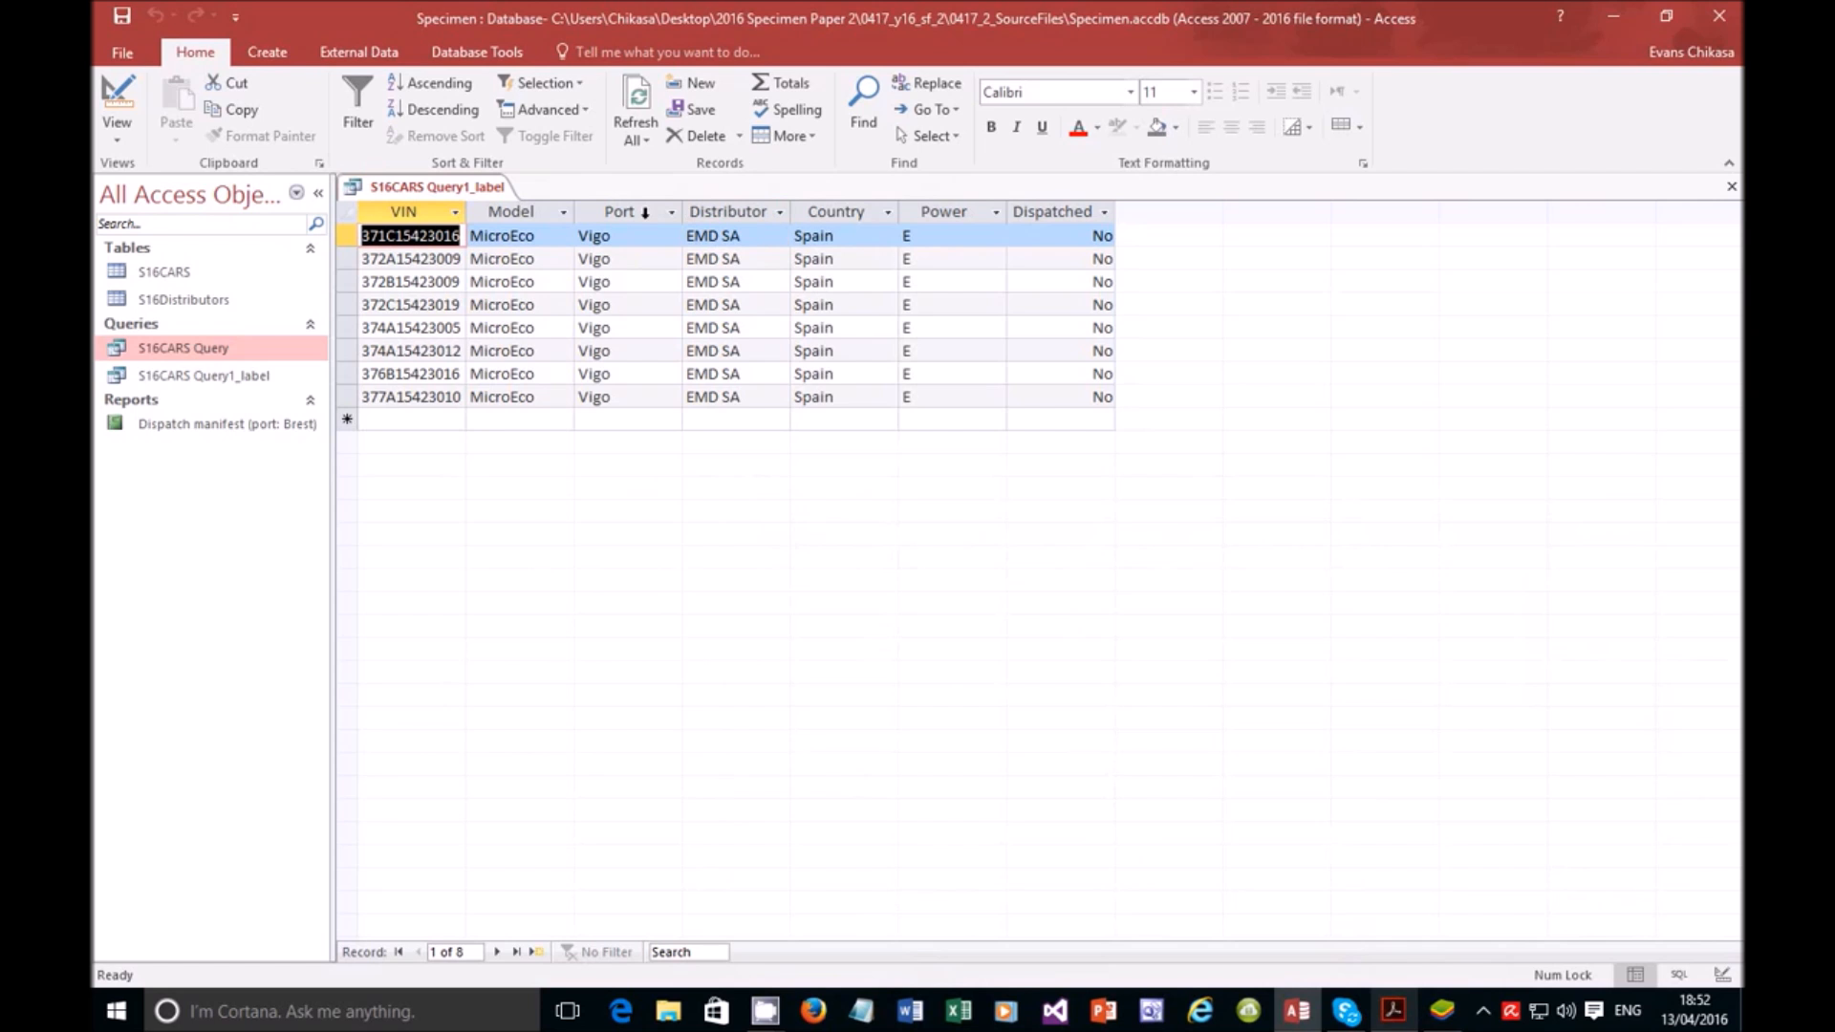
{"action": "left_click", "coordinate": [101, 143]}
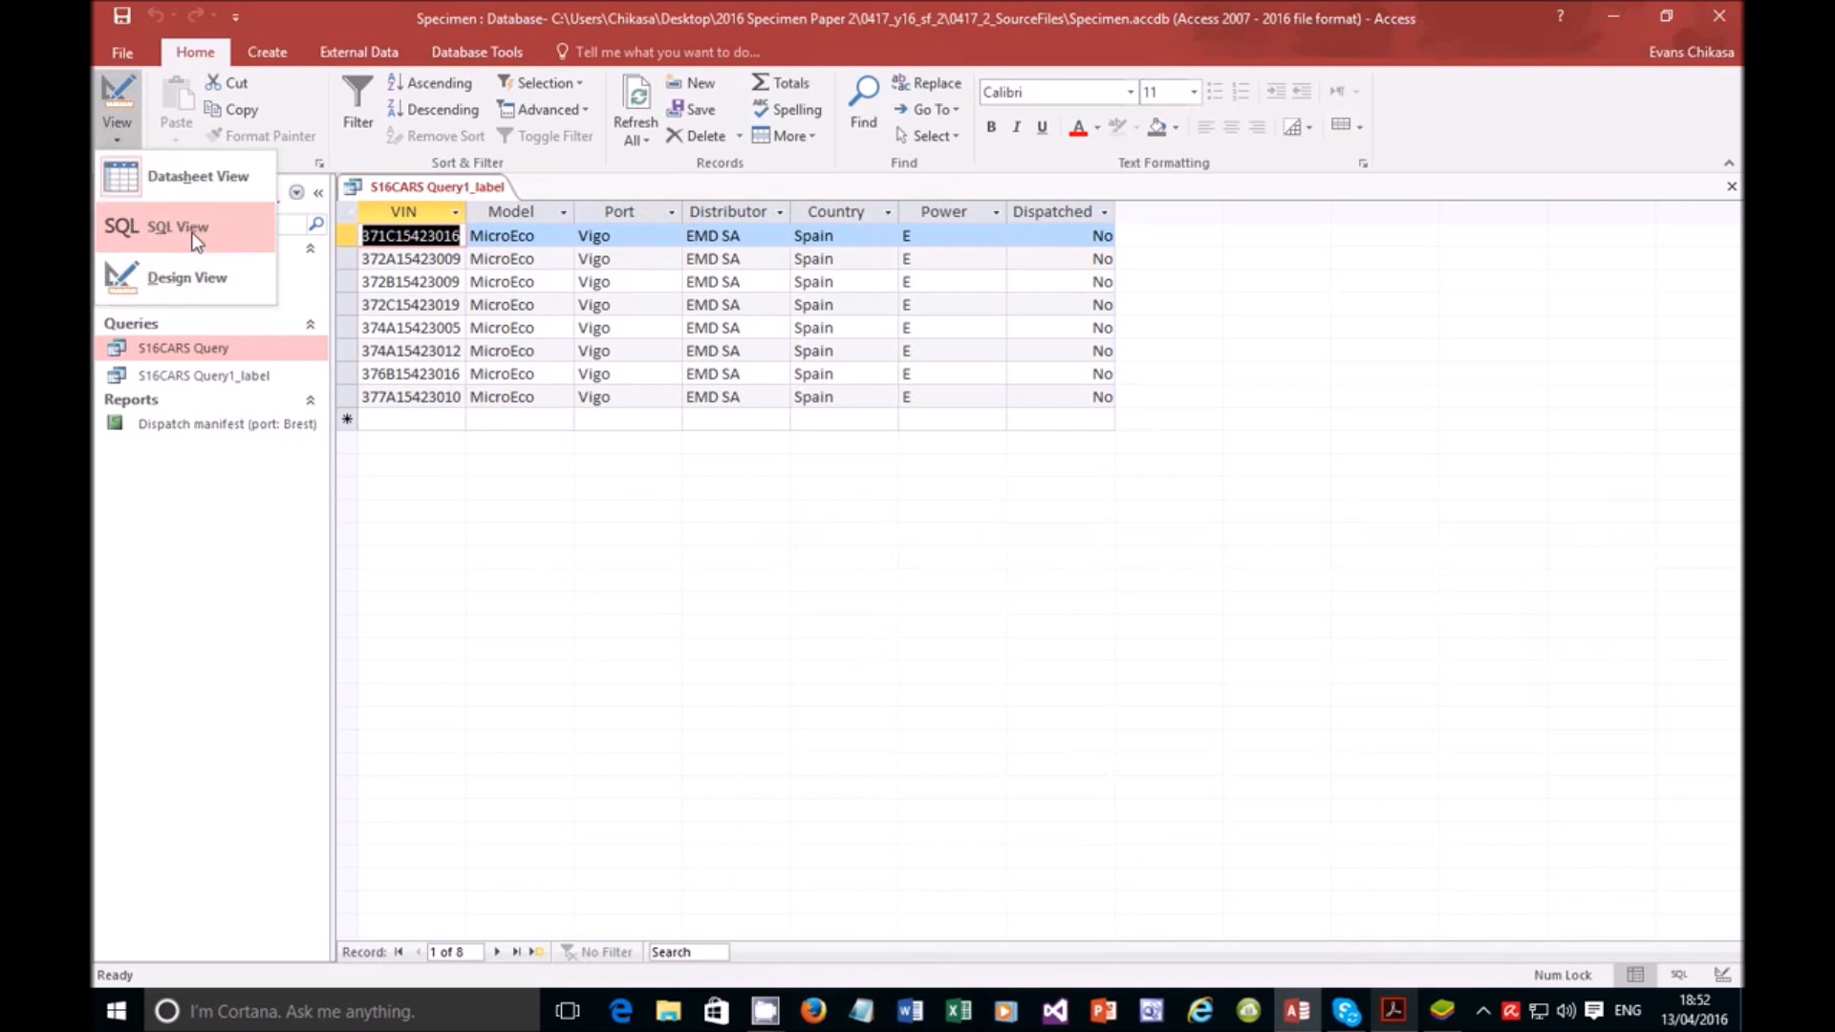
{"action": "left_click", "coordinate": [177, 274]}
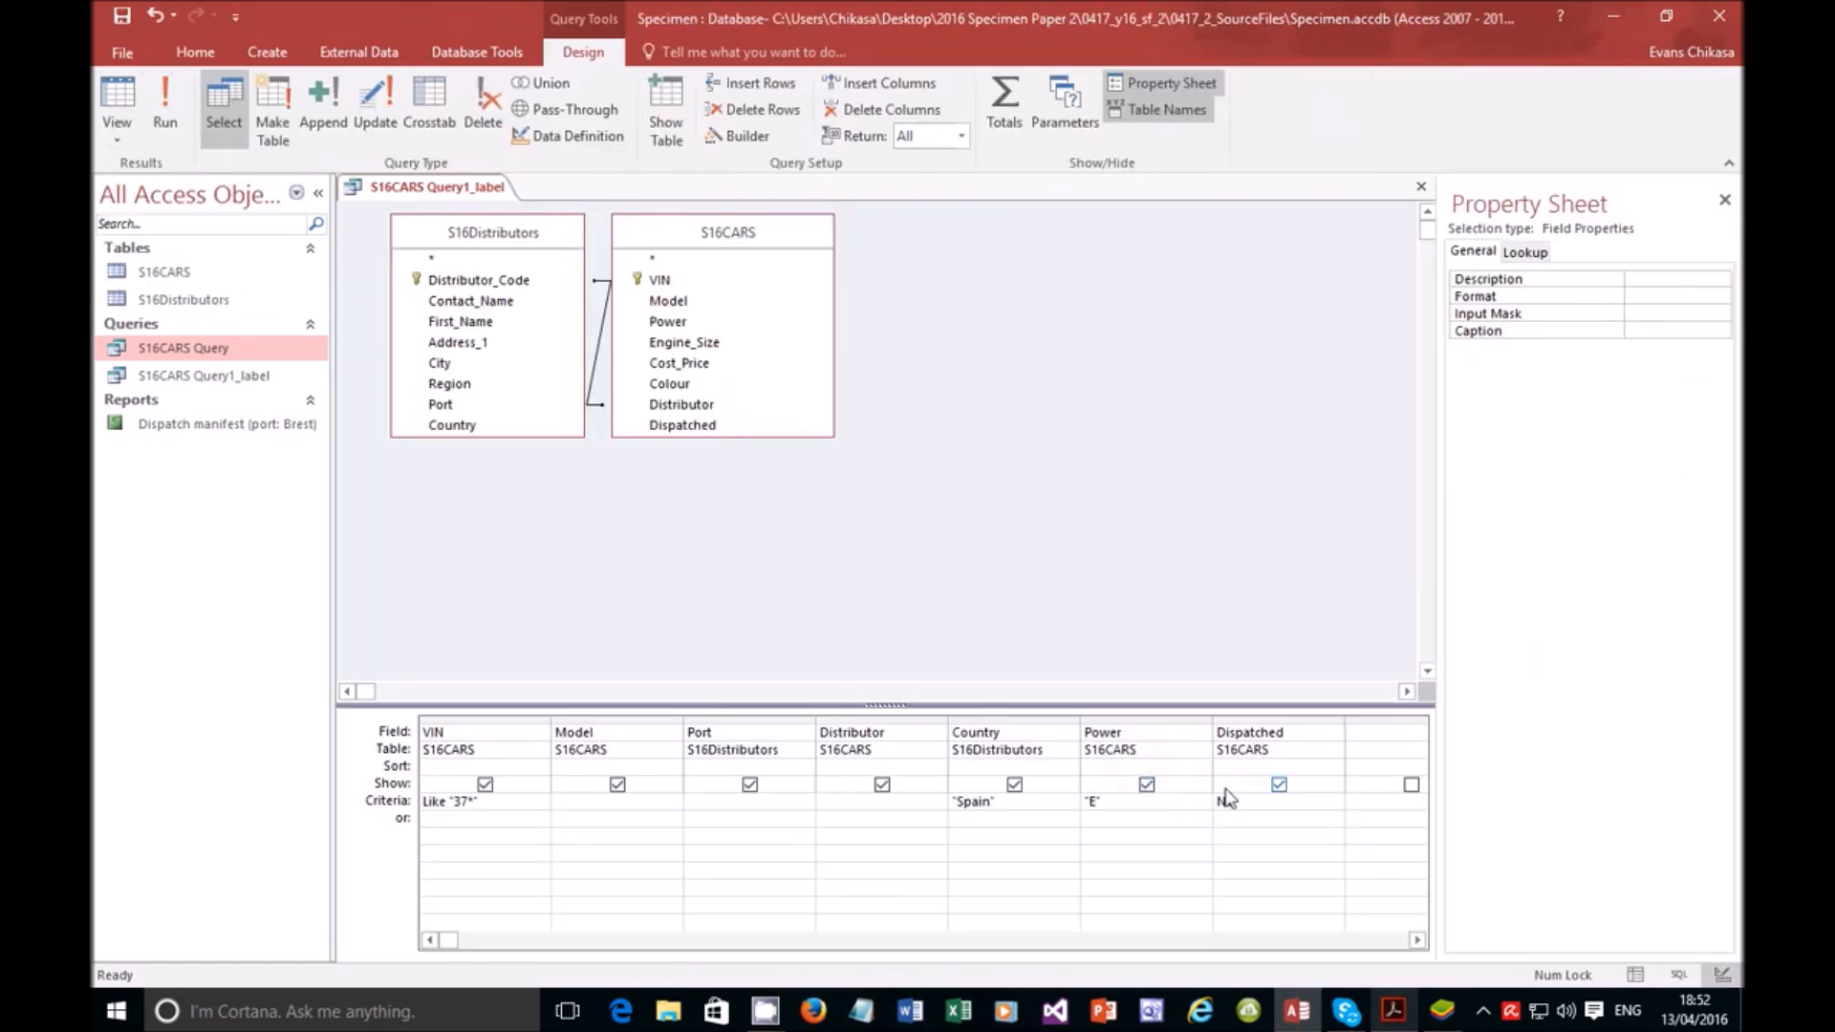
{"action": "left_click", "coordinate": [1278, 785]}
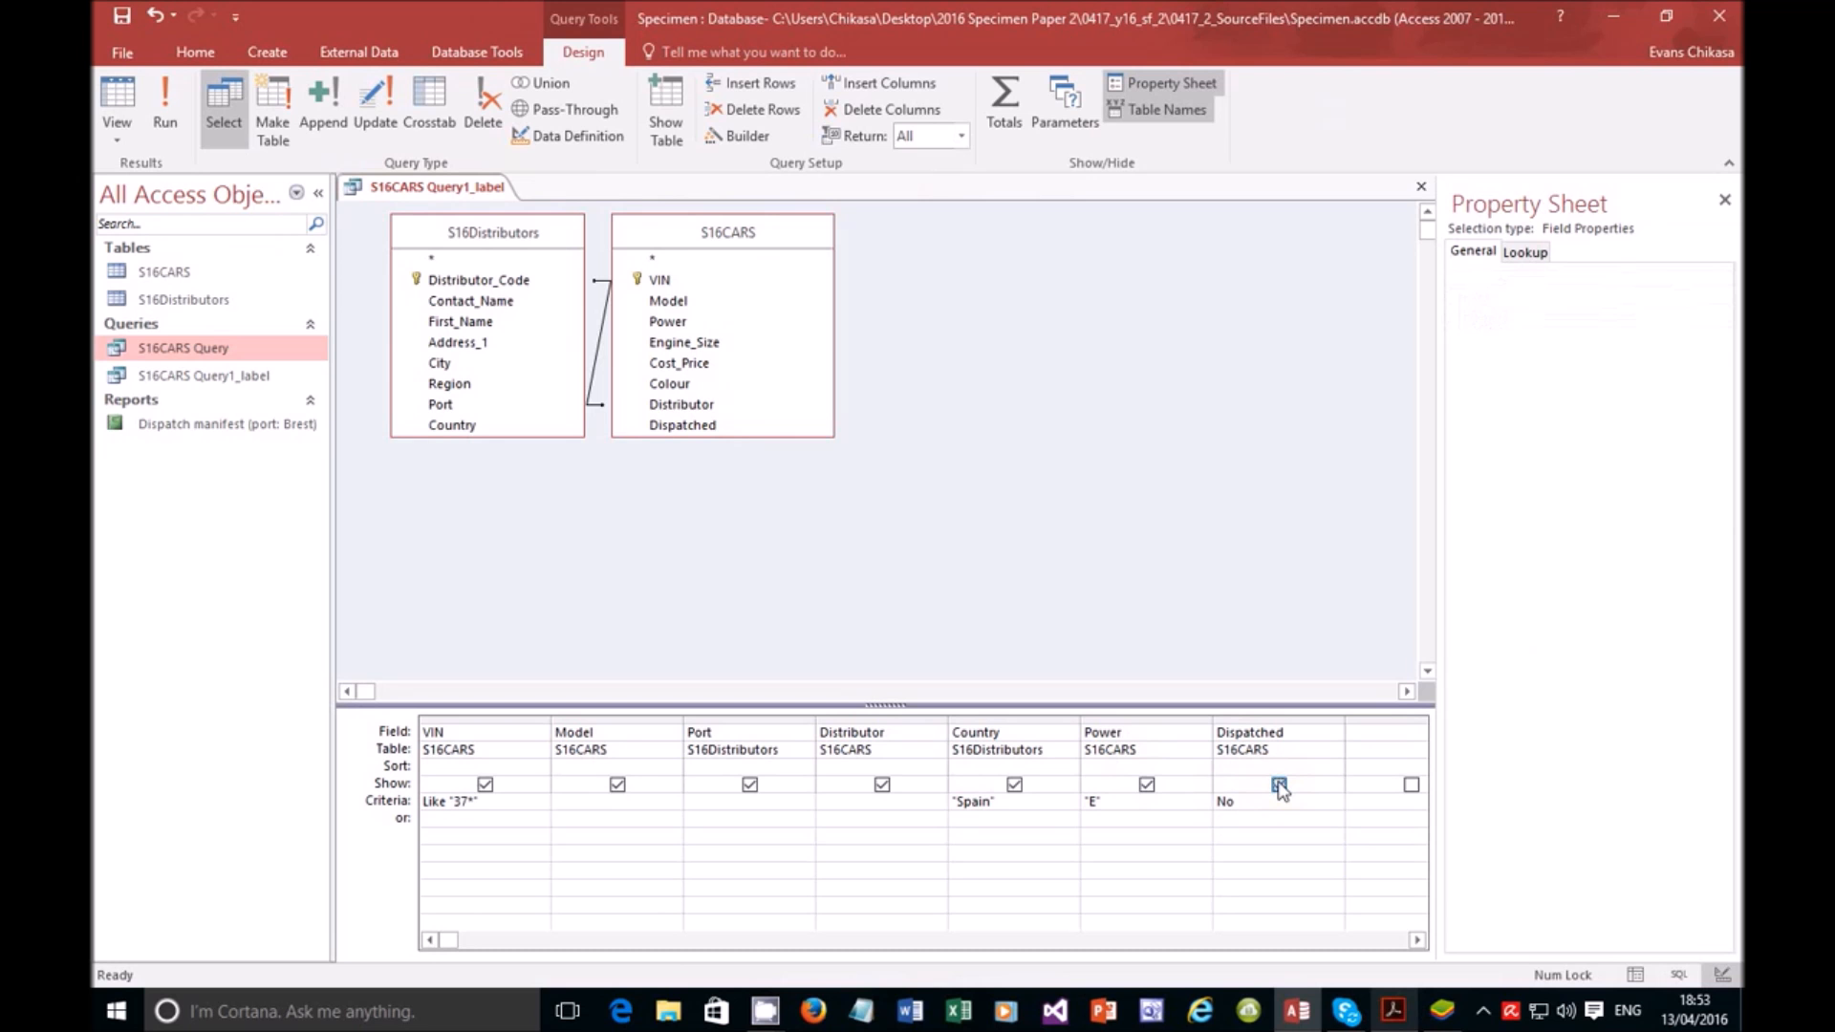
{"action": "left_click", "coordinate": [1146, 784]}
{"action": "left_click", "coordinate": [1013, 787]}
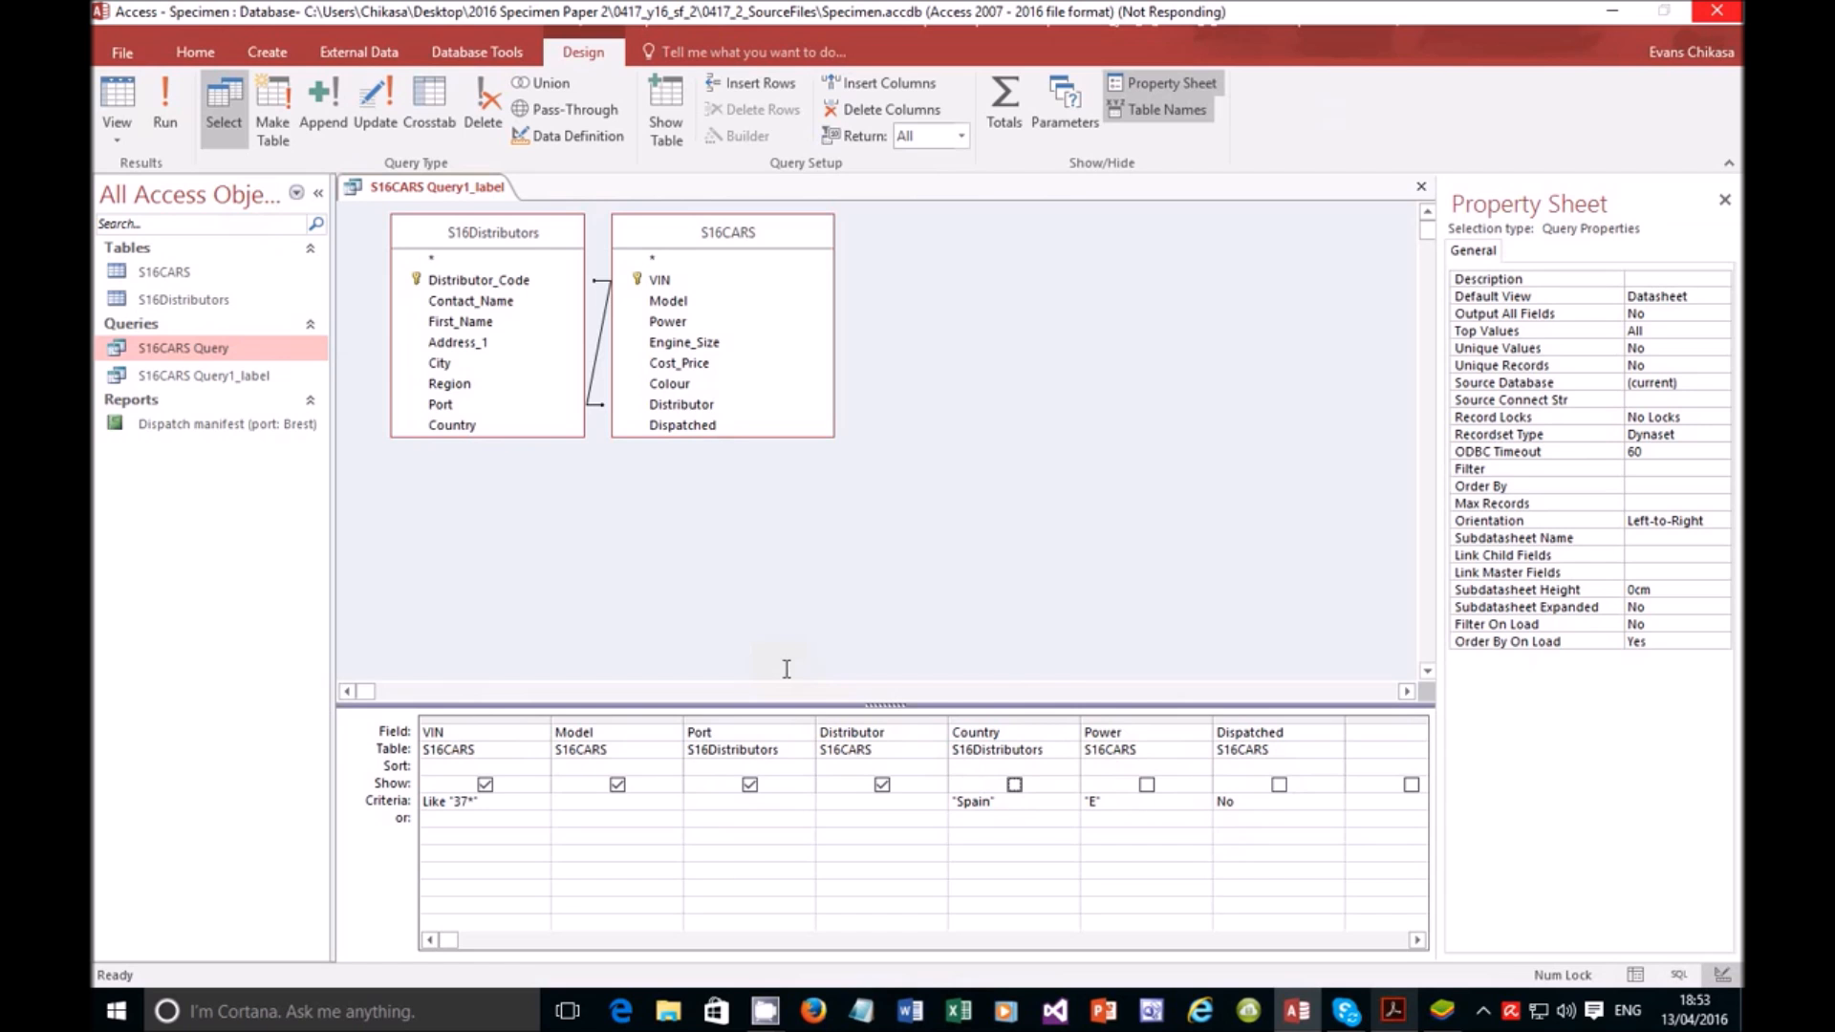
Step: Run the query with the reduced field output and save it
{"action": "left_click", "coordinate": [178, 99]}
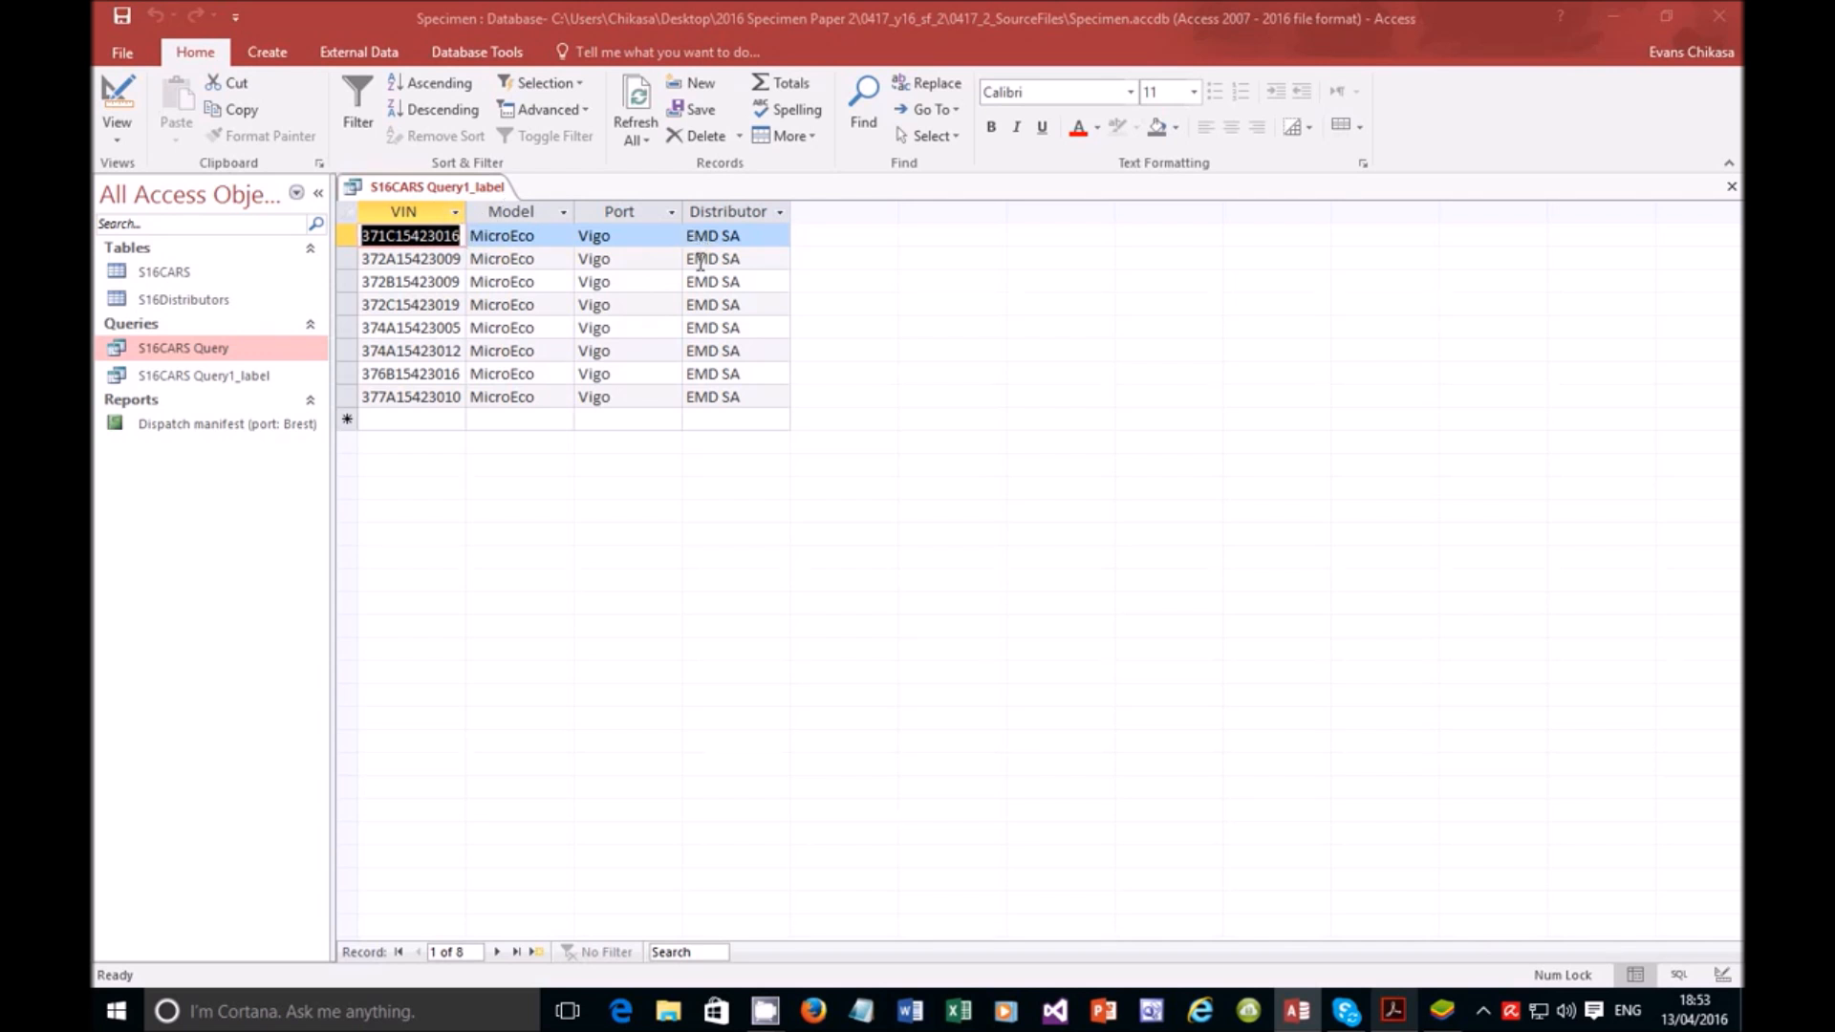
{"action": "left_click", "coordinate": [124, 134]}
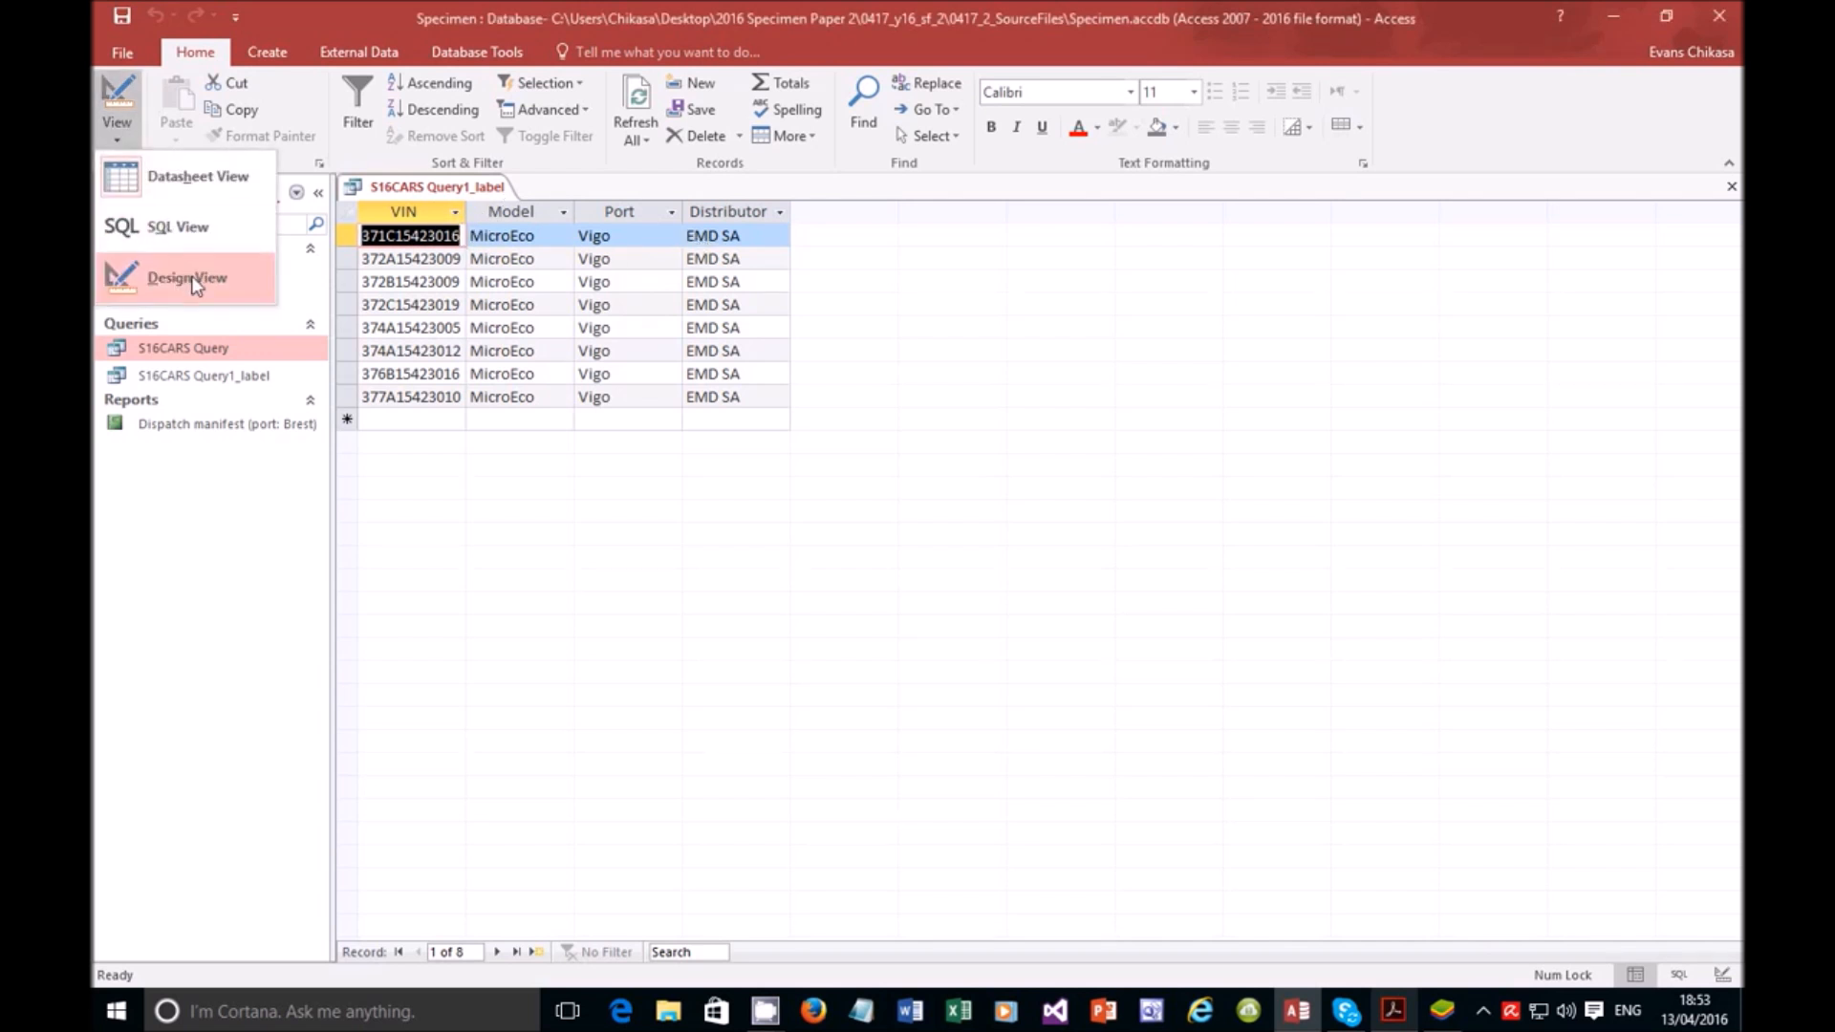
{"action": "left_click", "coordinate": [124, 16]}
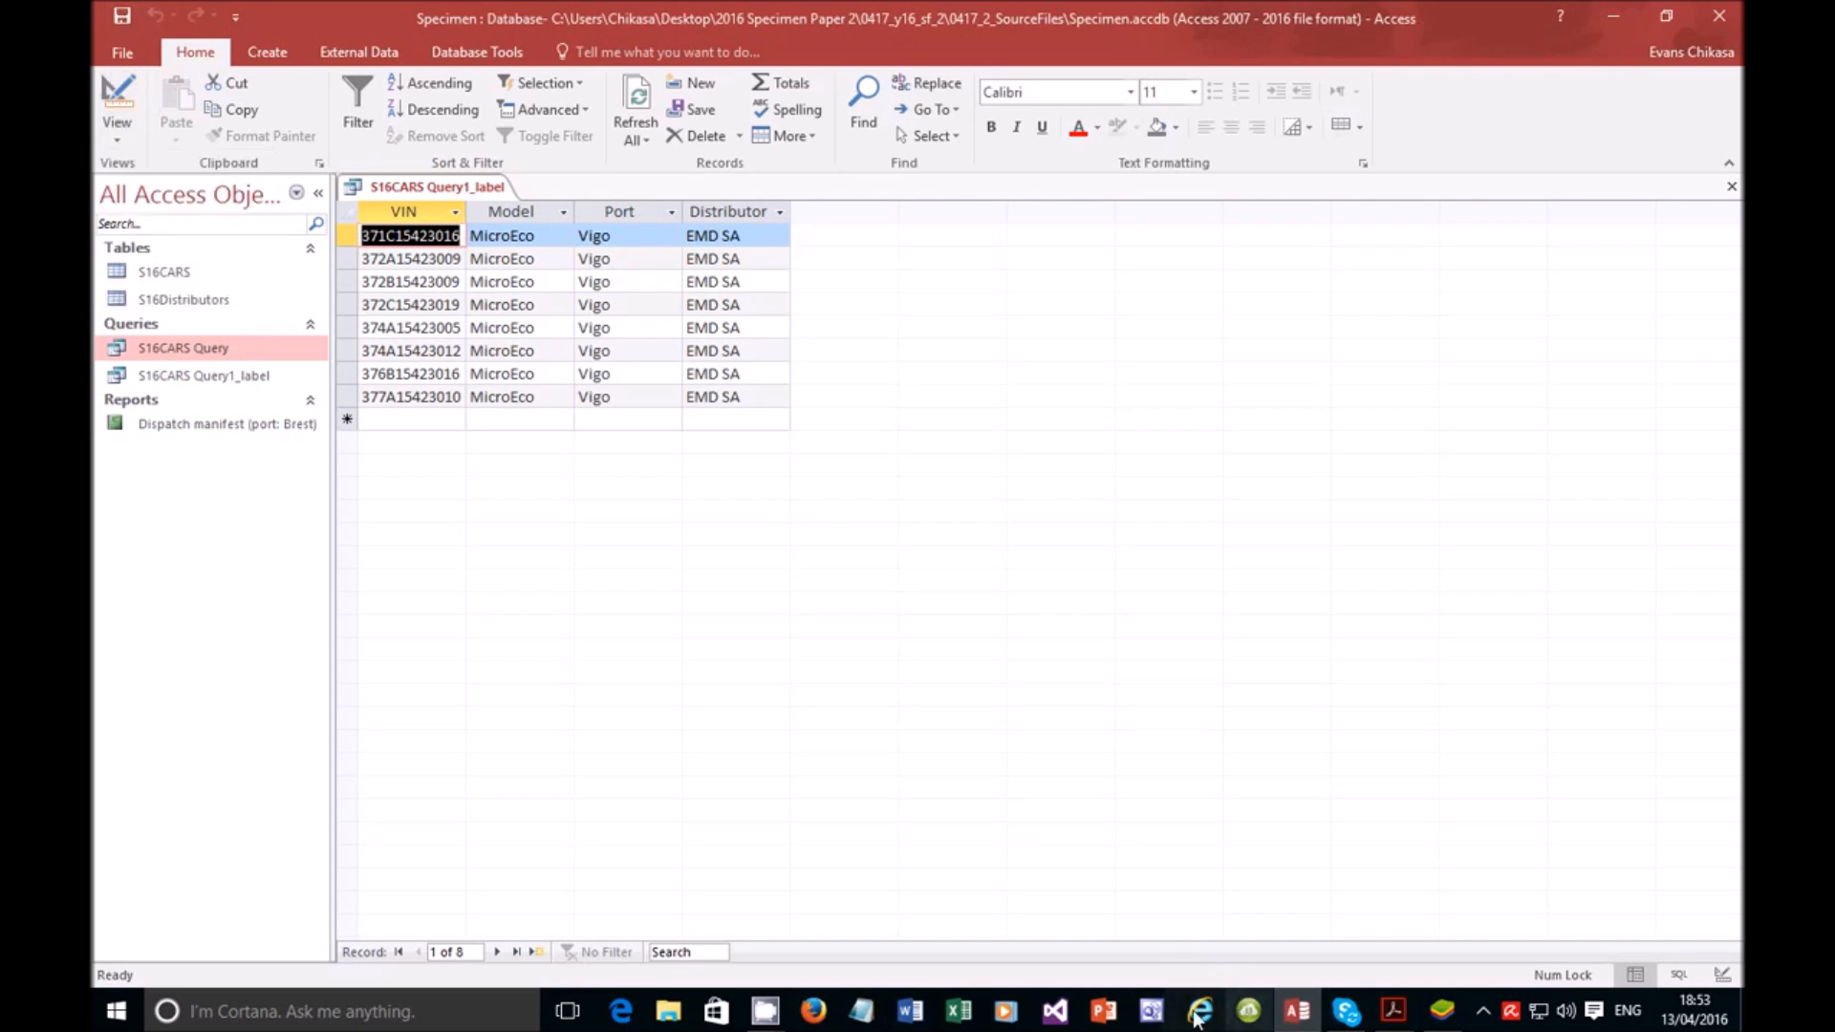
Step: Switch to the exam PDF and review question 28's label requirements, from the column arrangement to displaying the field names with the data
{"action": "left_click", "coordinate": [1396, 1010]}
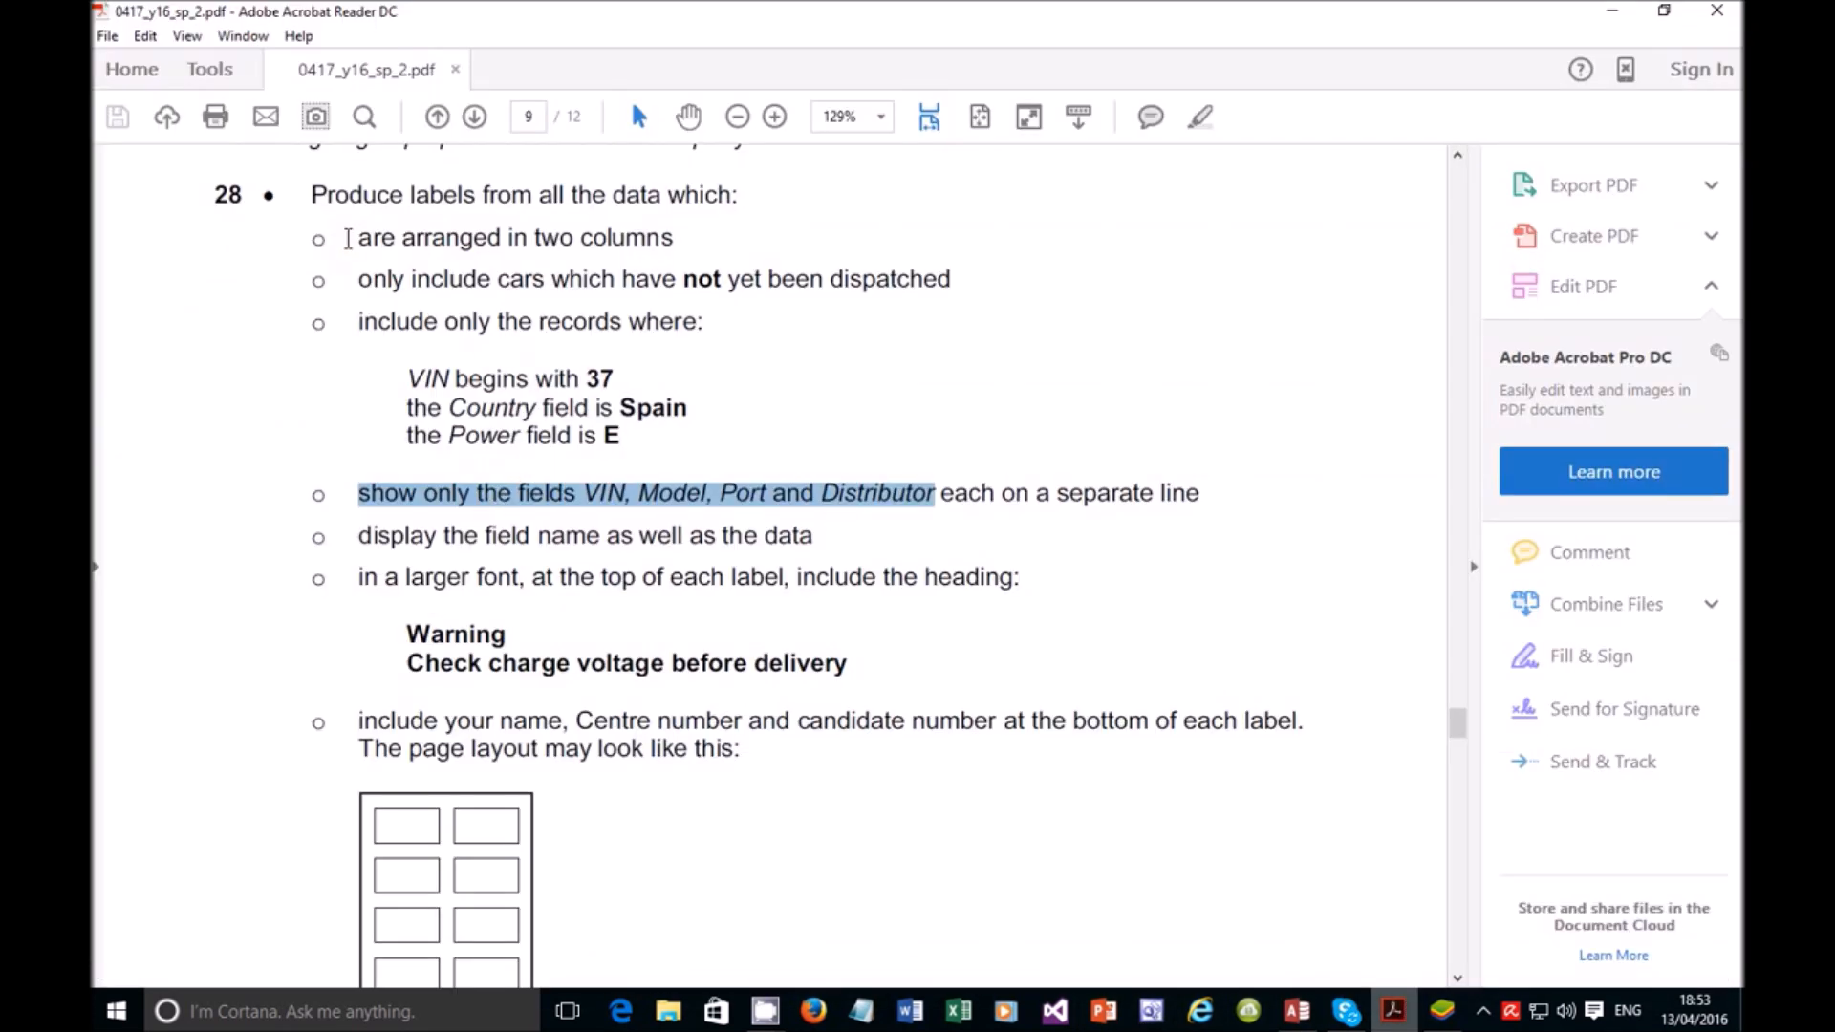
{"action": "left_click", "coordinate": [348, 238]}
{"action": "left_click_drag", "start_coordinate": [360, 278], "coordinate": [668, 279]}
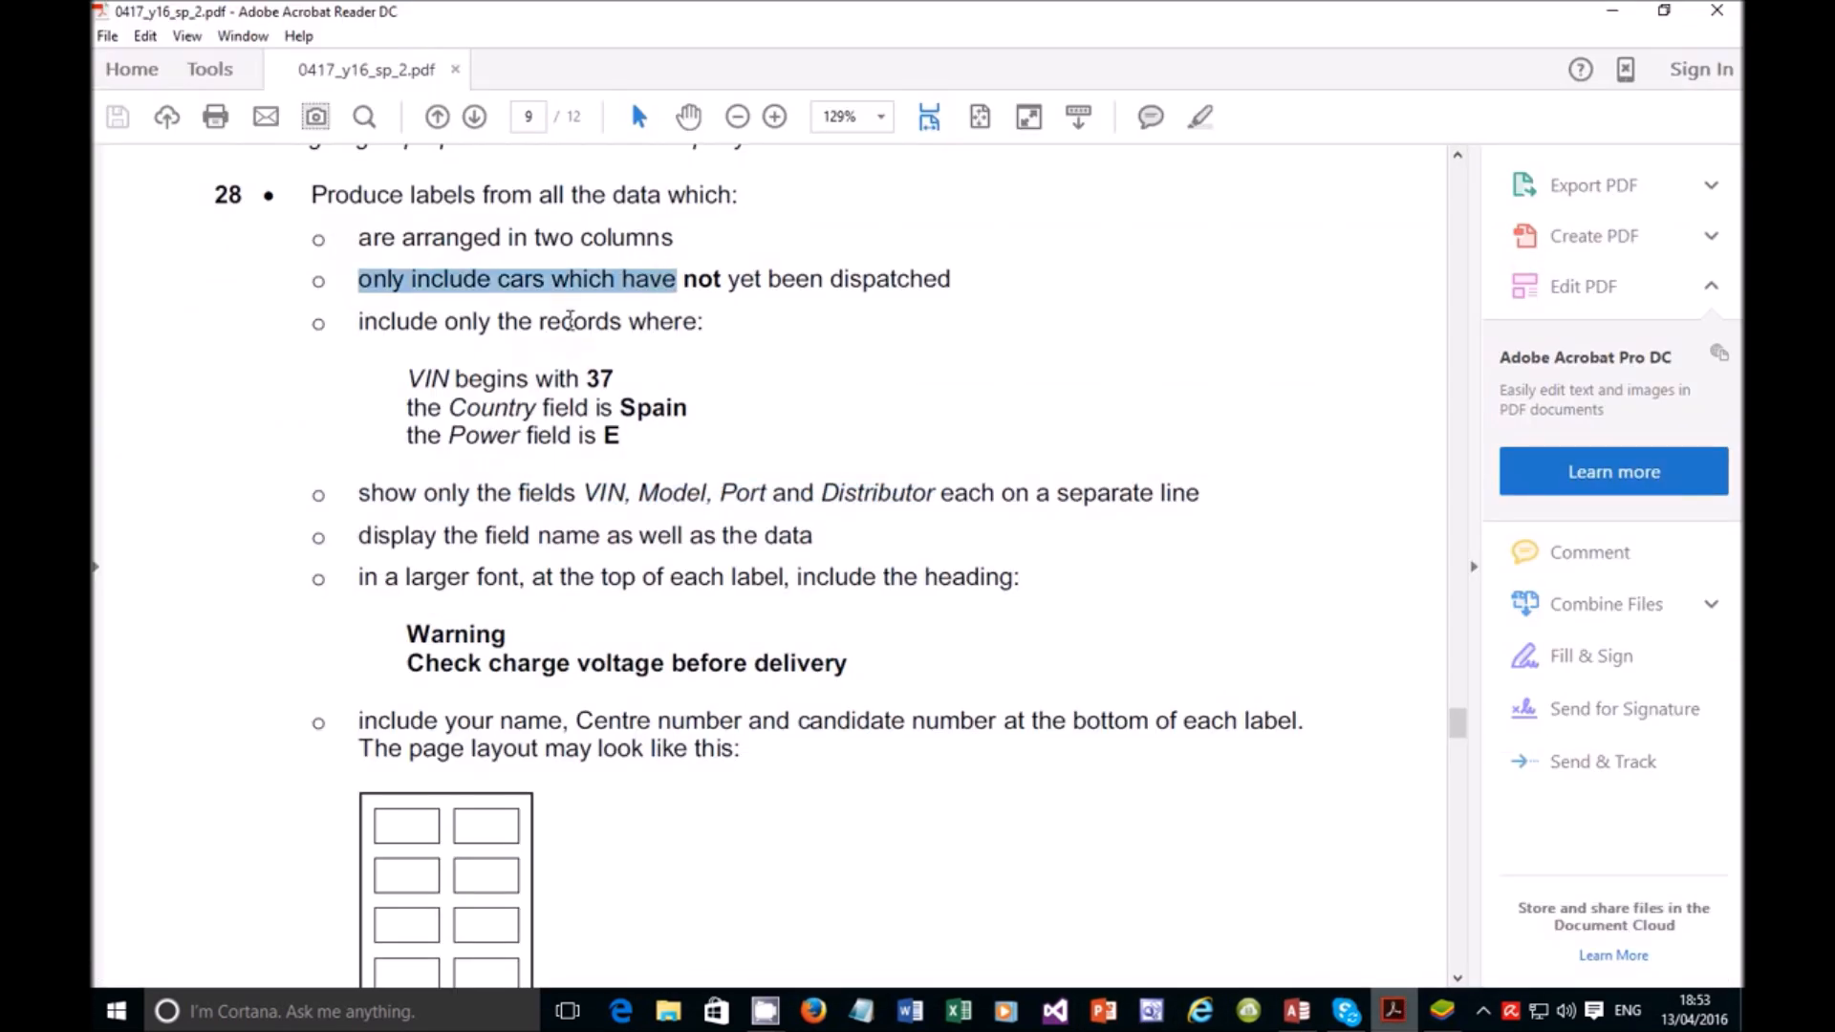
{"action": "left_click", "coordinate": [570, 320]}
{"action": "left_click_drag", "start_coordinate": [430, 382], "coordinate": [1110, 522]}
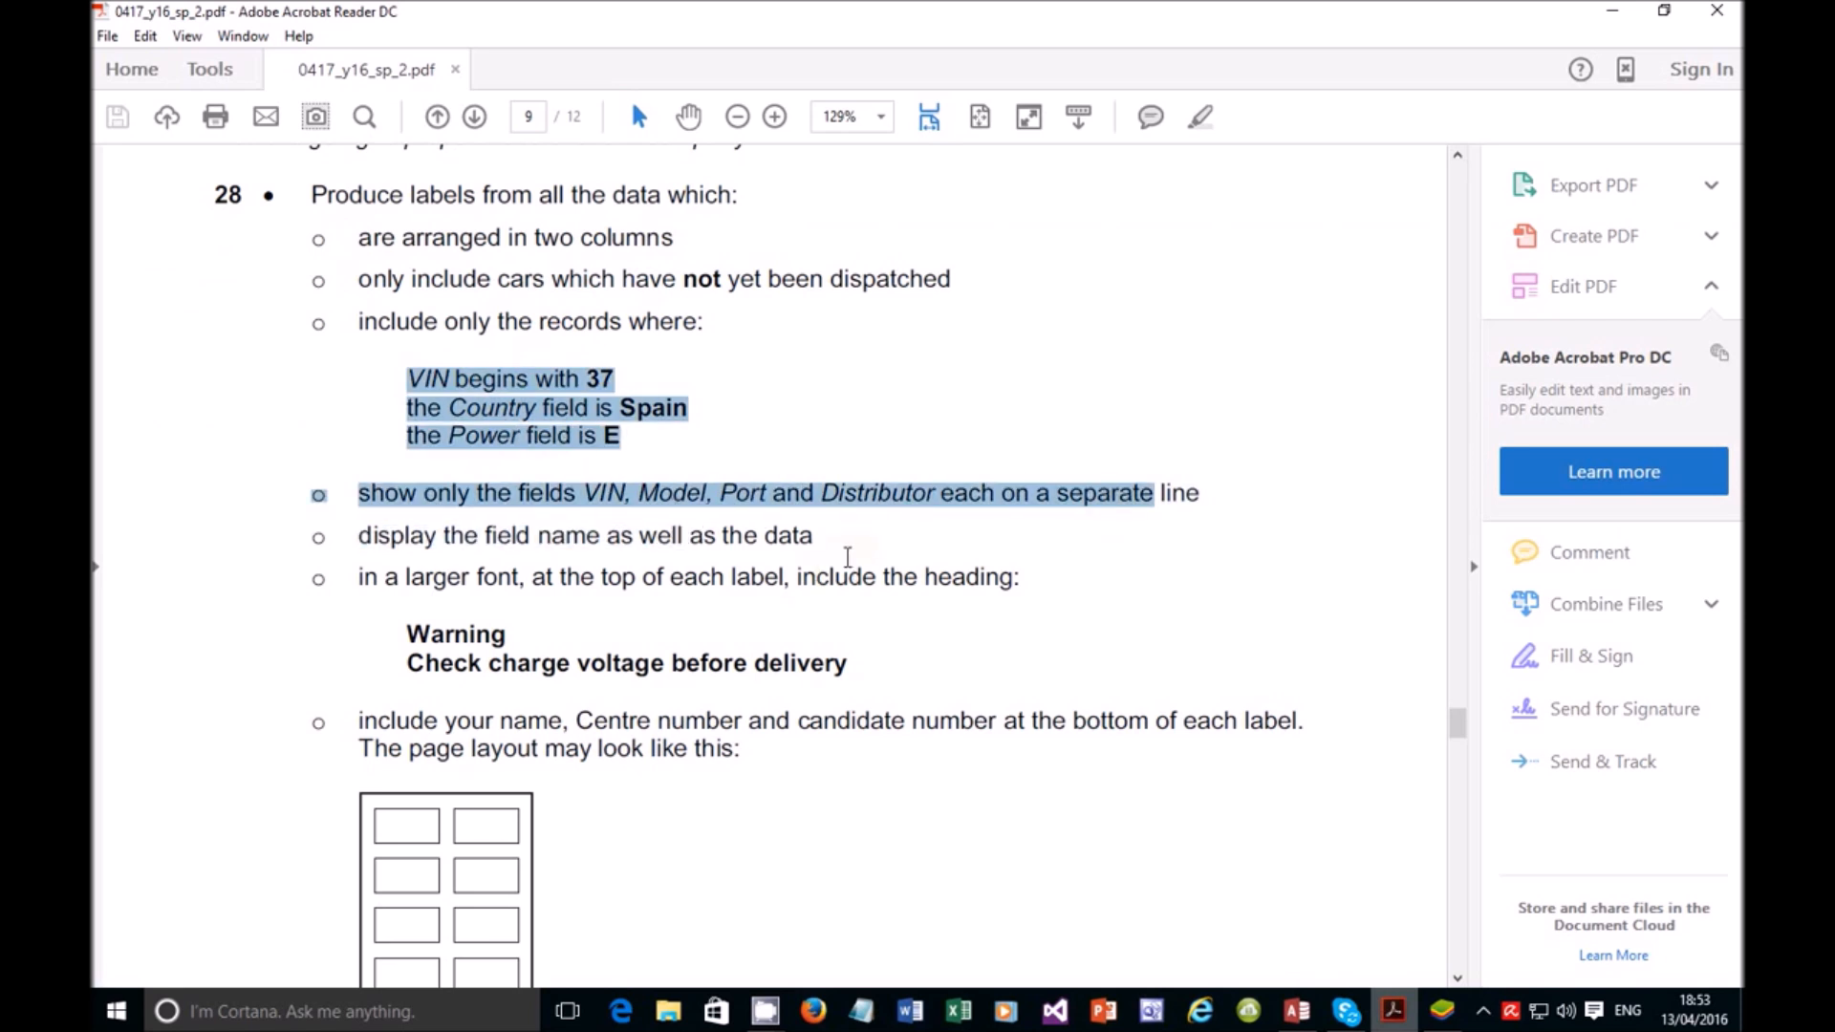
{"action": "left_click_drag", "start_coordinate": [355, 537], "coordinate": [814, 533]}
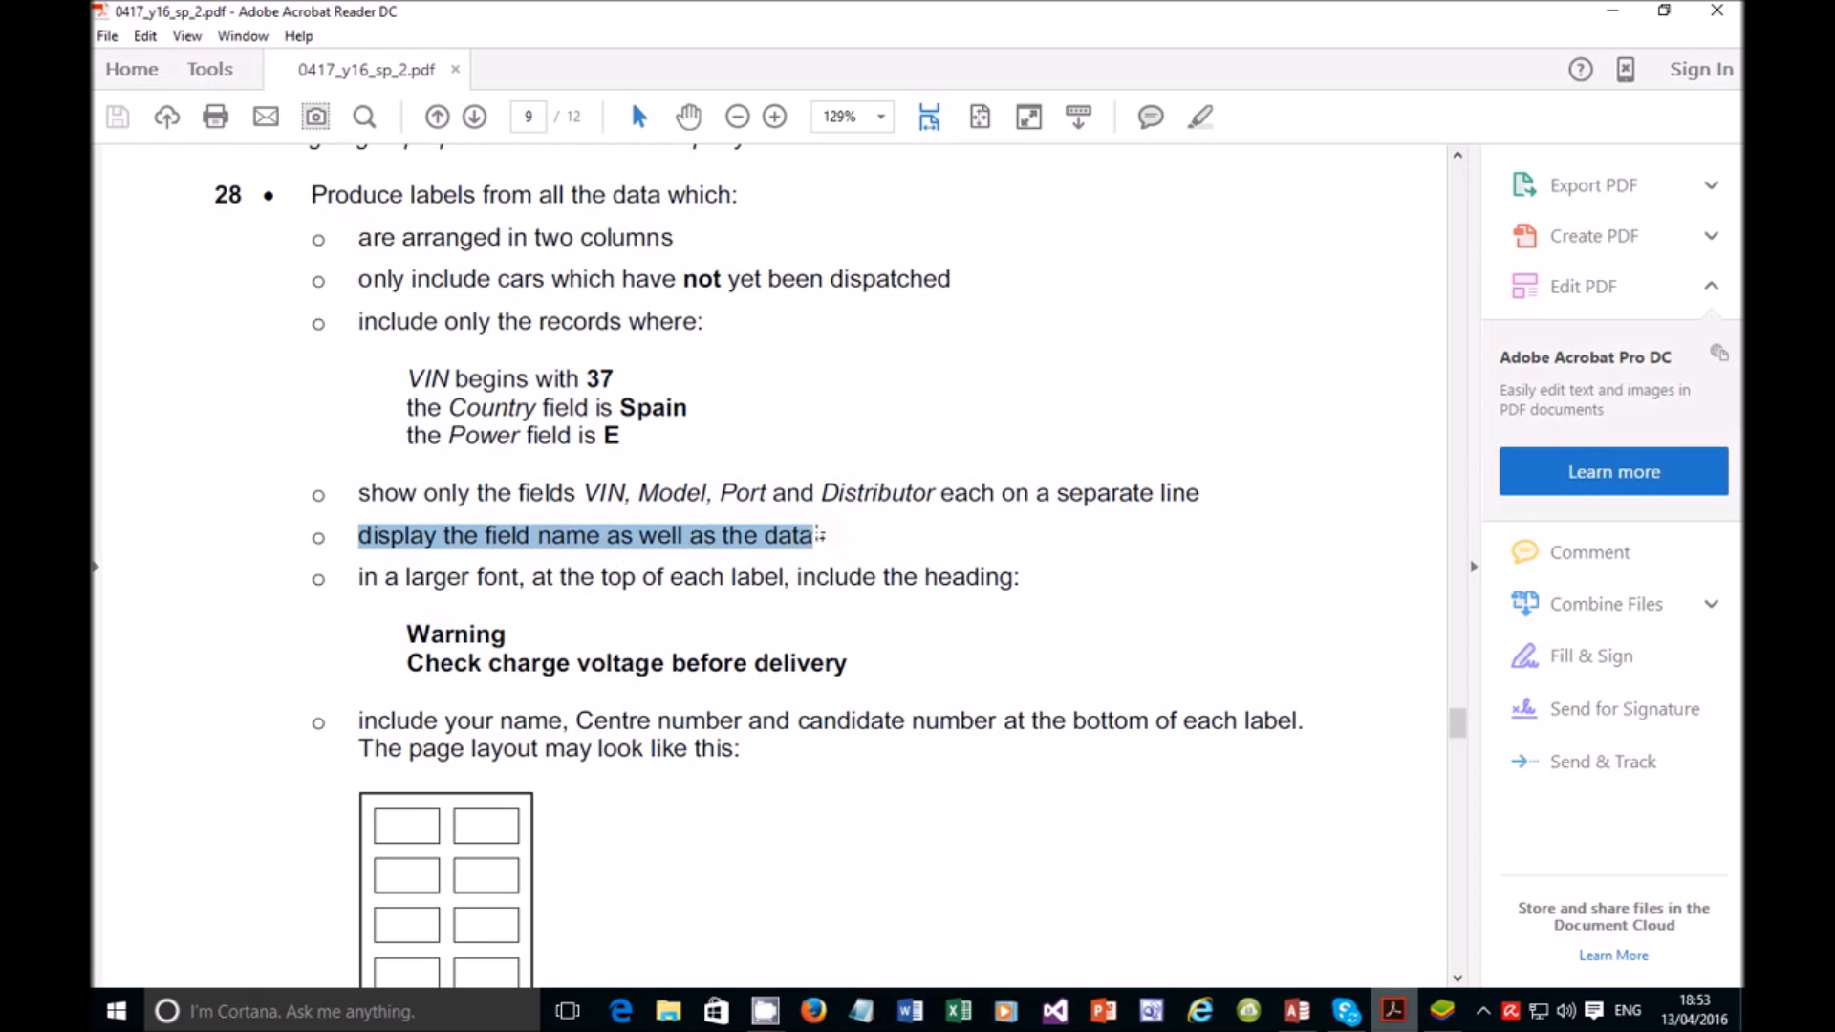
{"action": "left_click", "coordinate": [819, 541]}
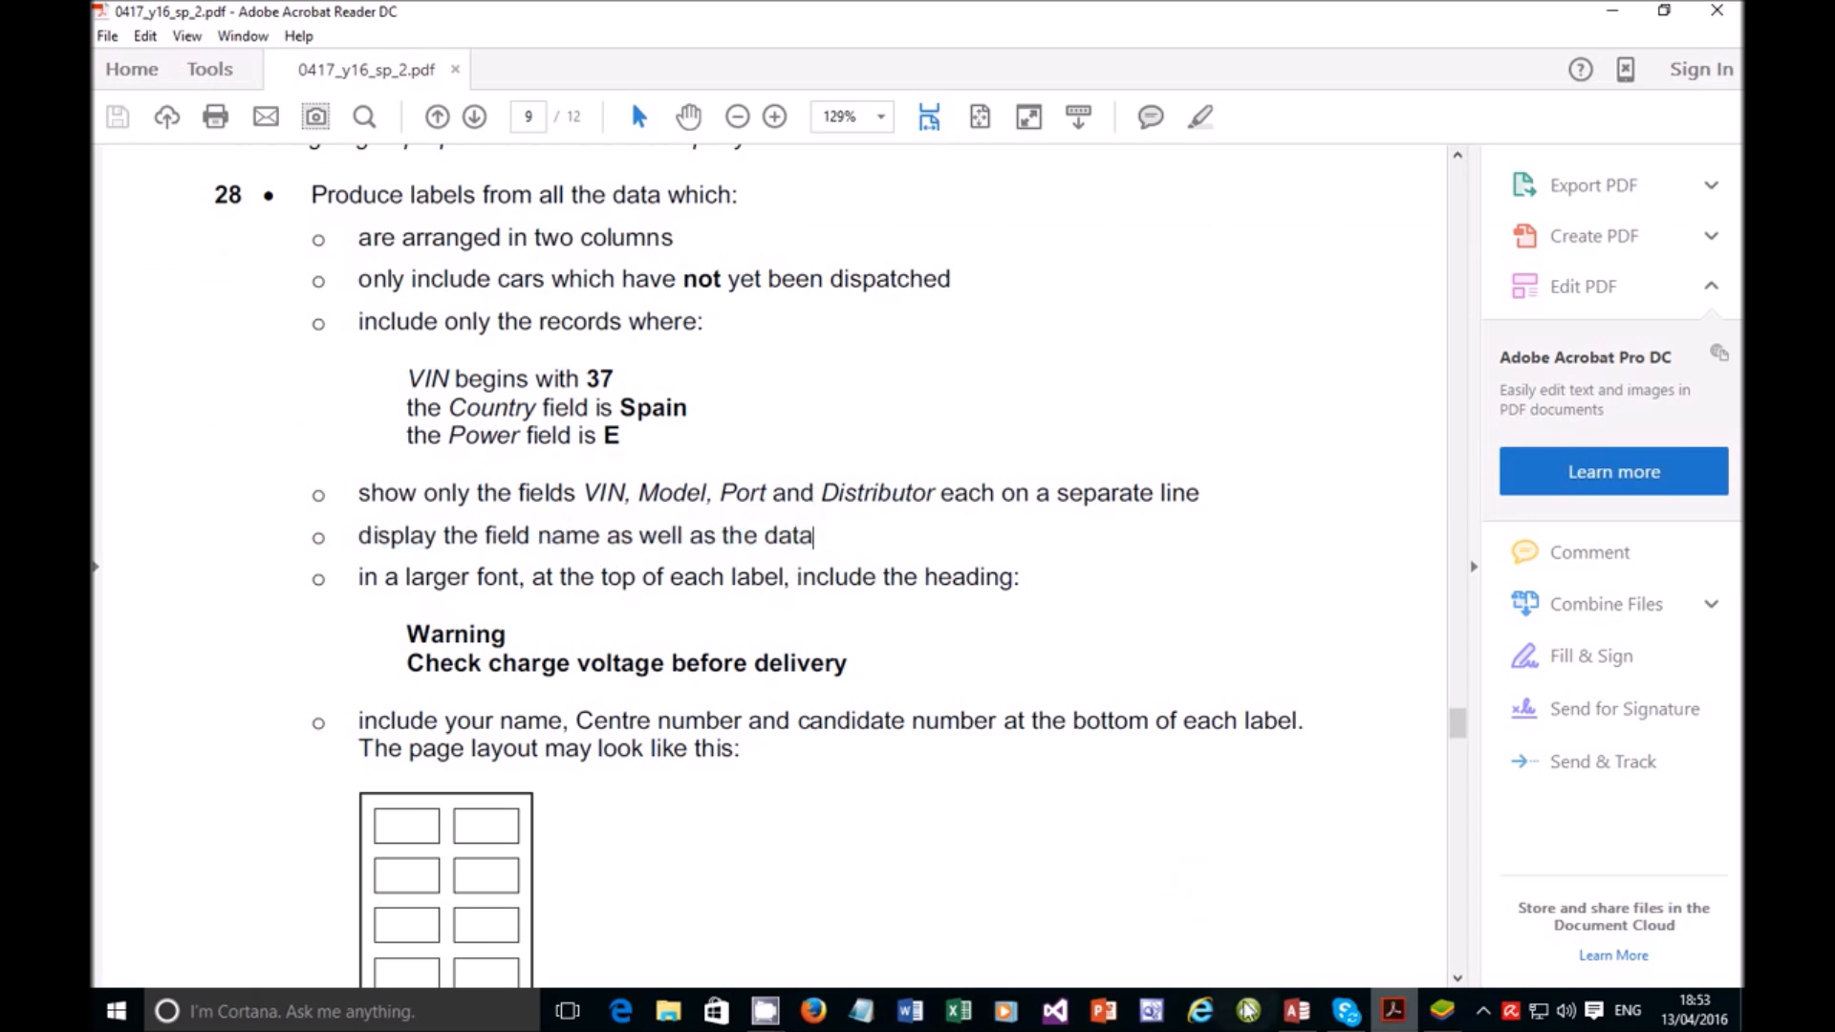
Step: In Access, start the Label Wizard on the query with the two-across 52 mm x 70 mm Avery C2166 label, keeping the default font settings
{"action": "left_click", "coordinate": [1301, 1014]}
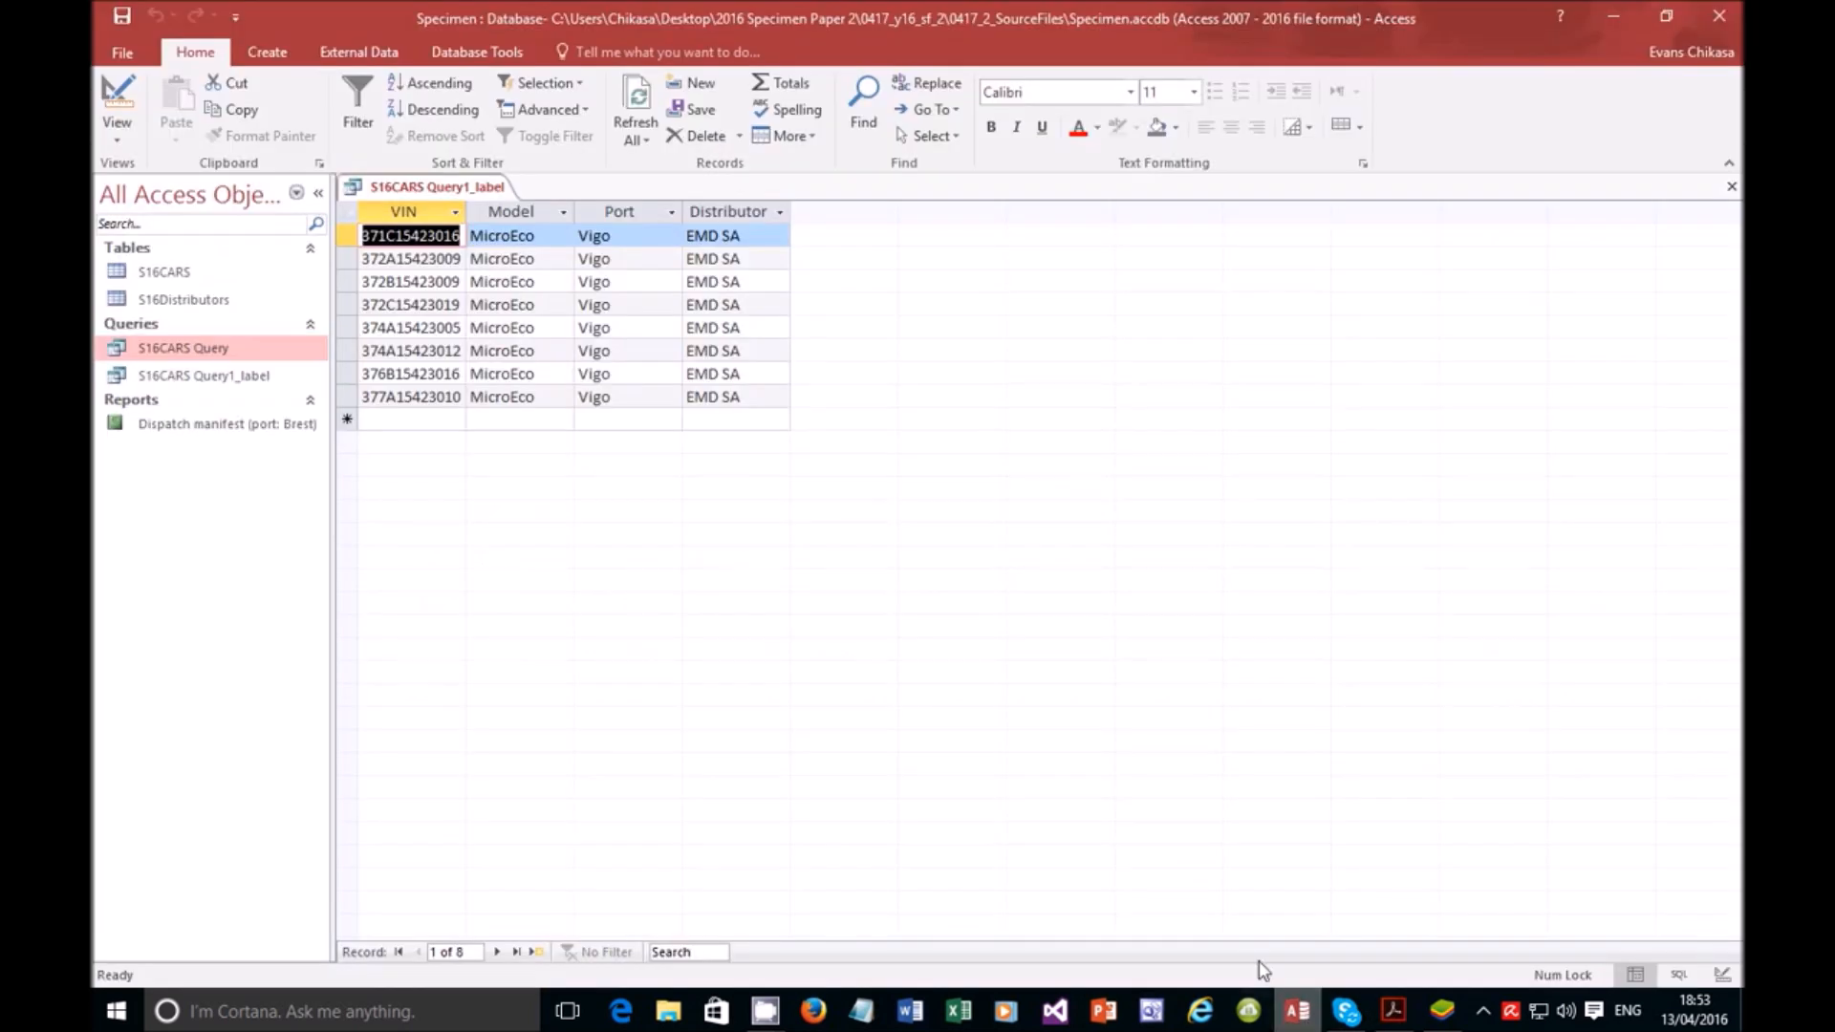
{"action": "left_click", "coordinate": [261, 61]}
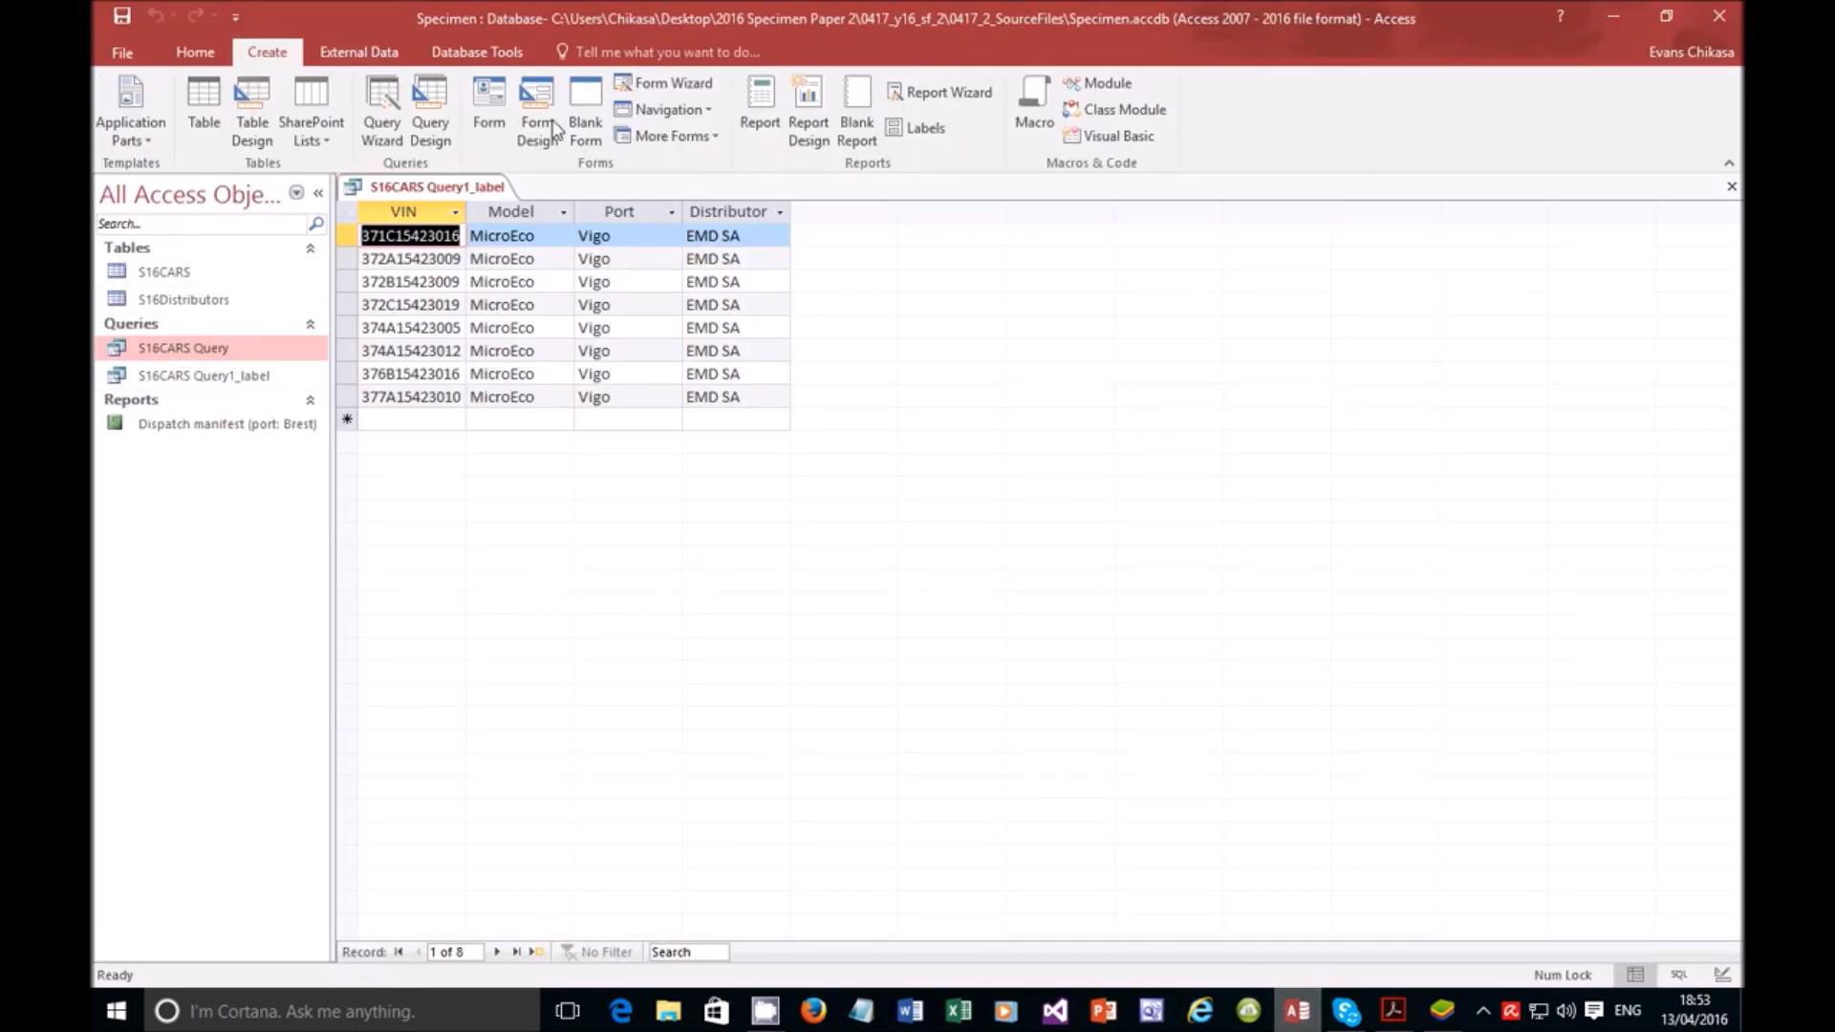
{"action": "left_click", "coordinate": [949, 136]}
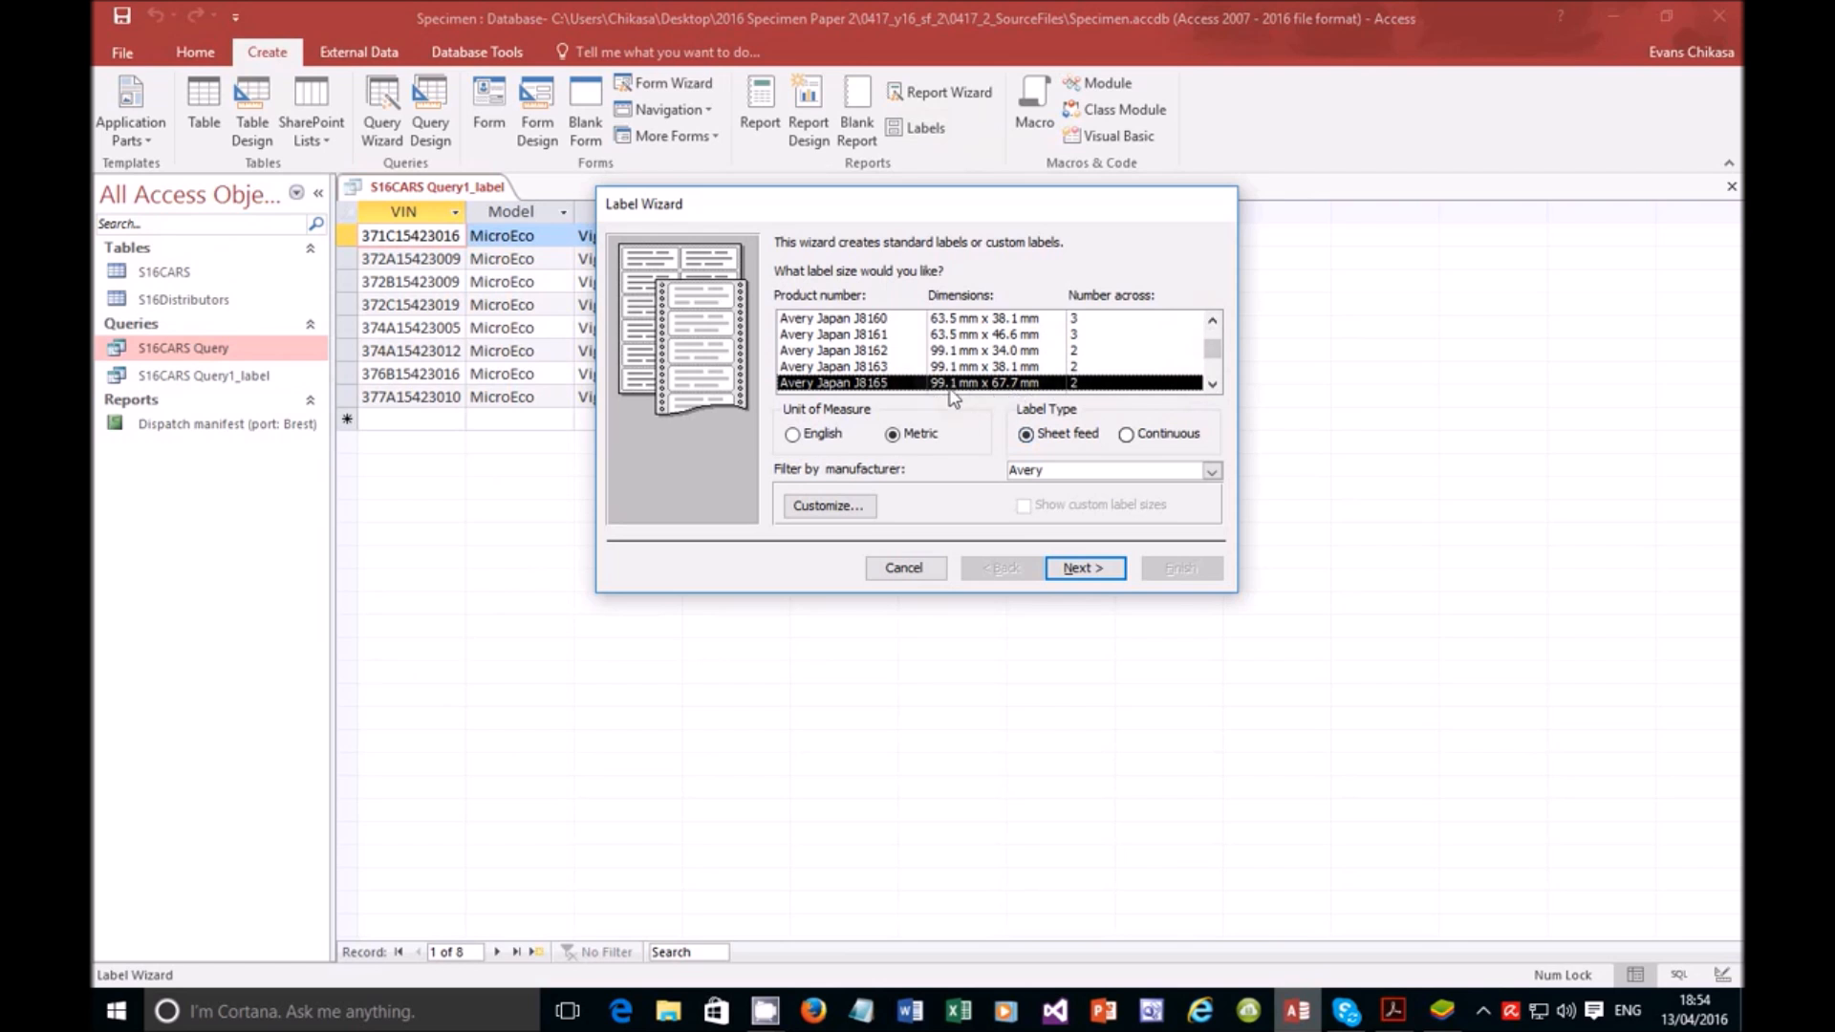
{"action": "left_click", "coordinate": [1213, 323]}
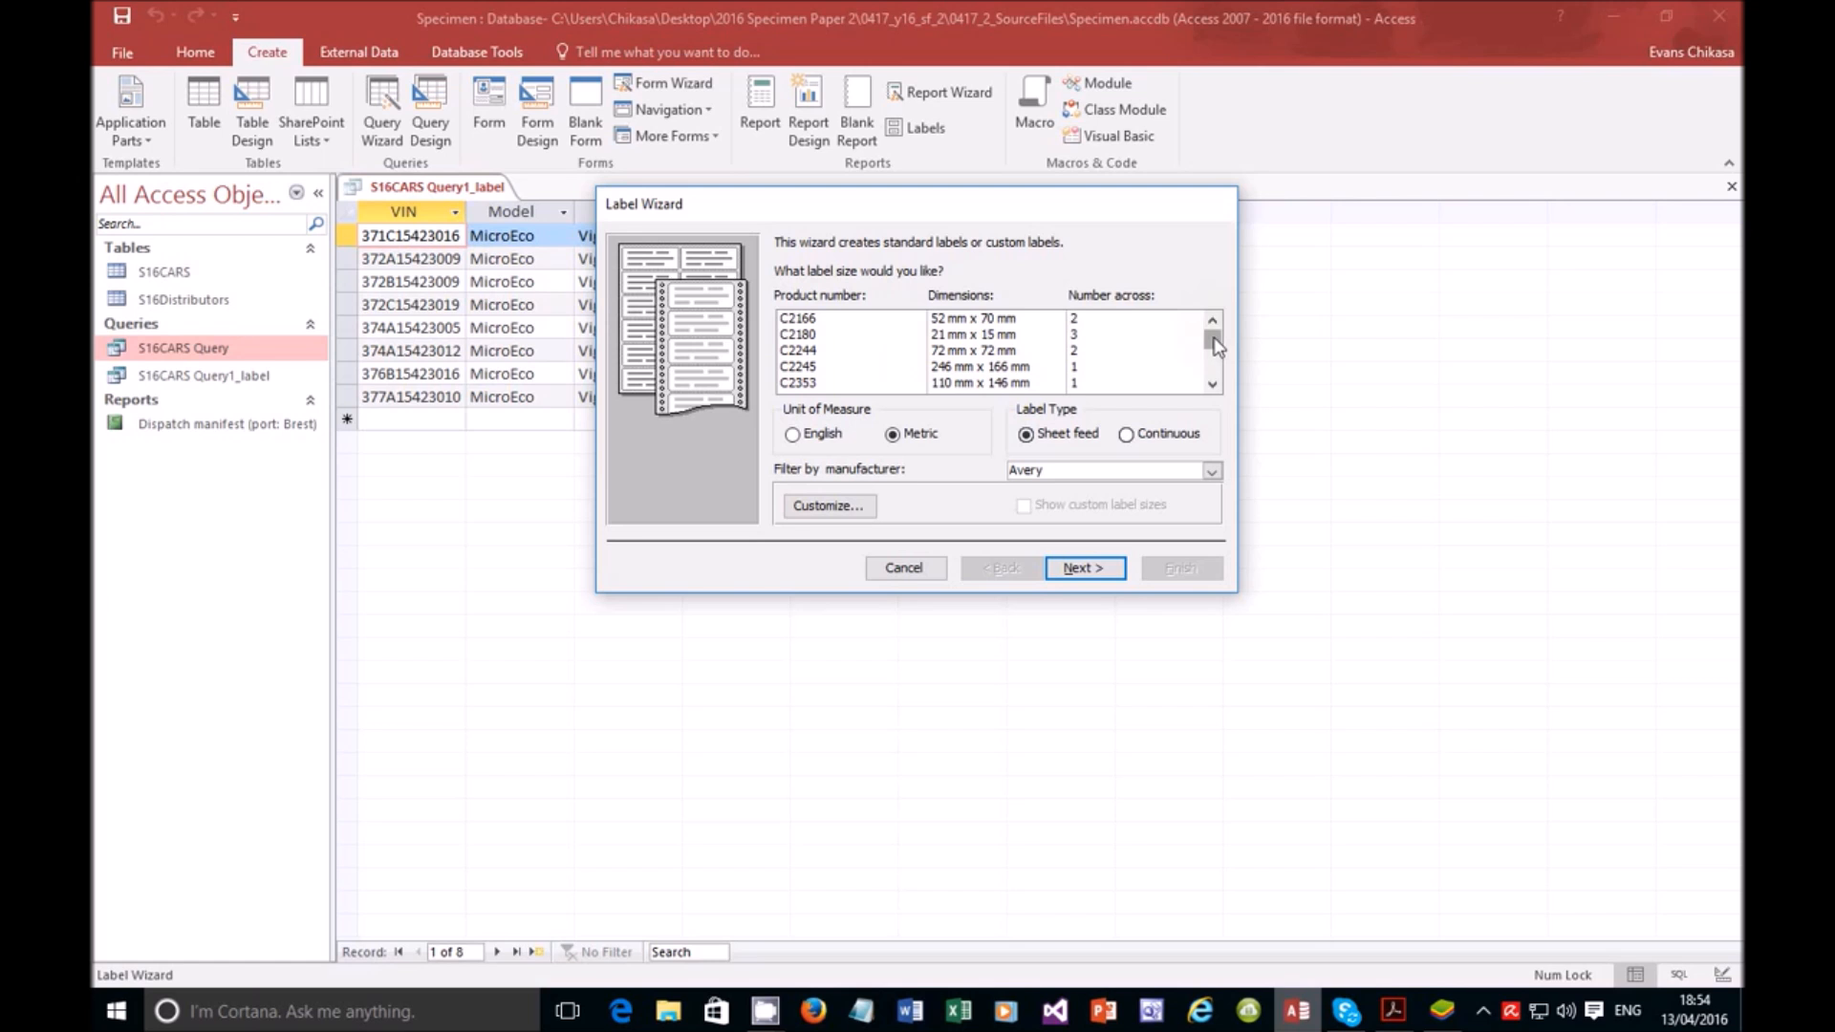
{"action": "left_click", "coordinate": [958, 324]}
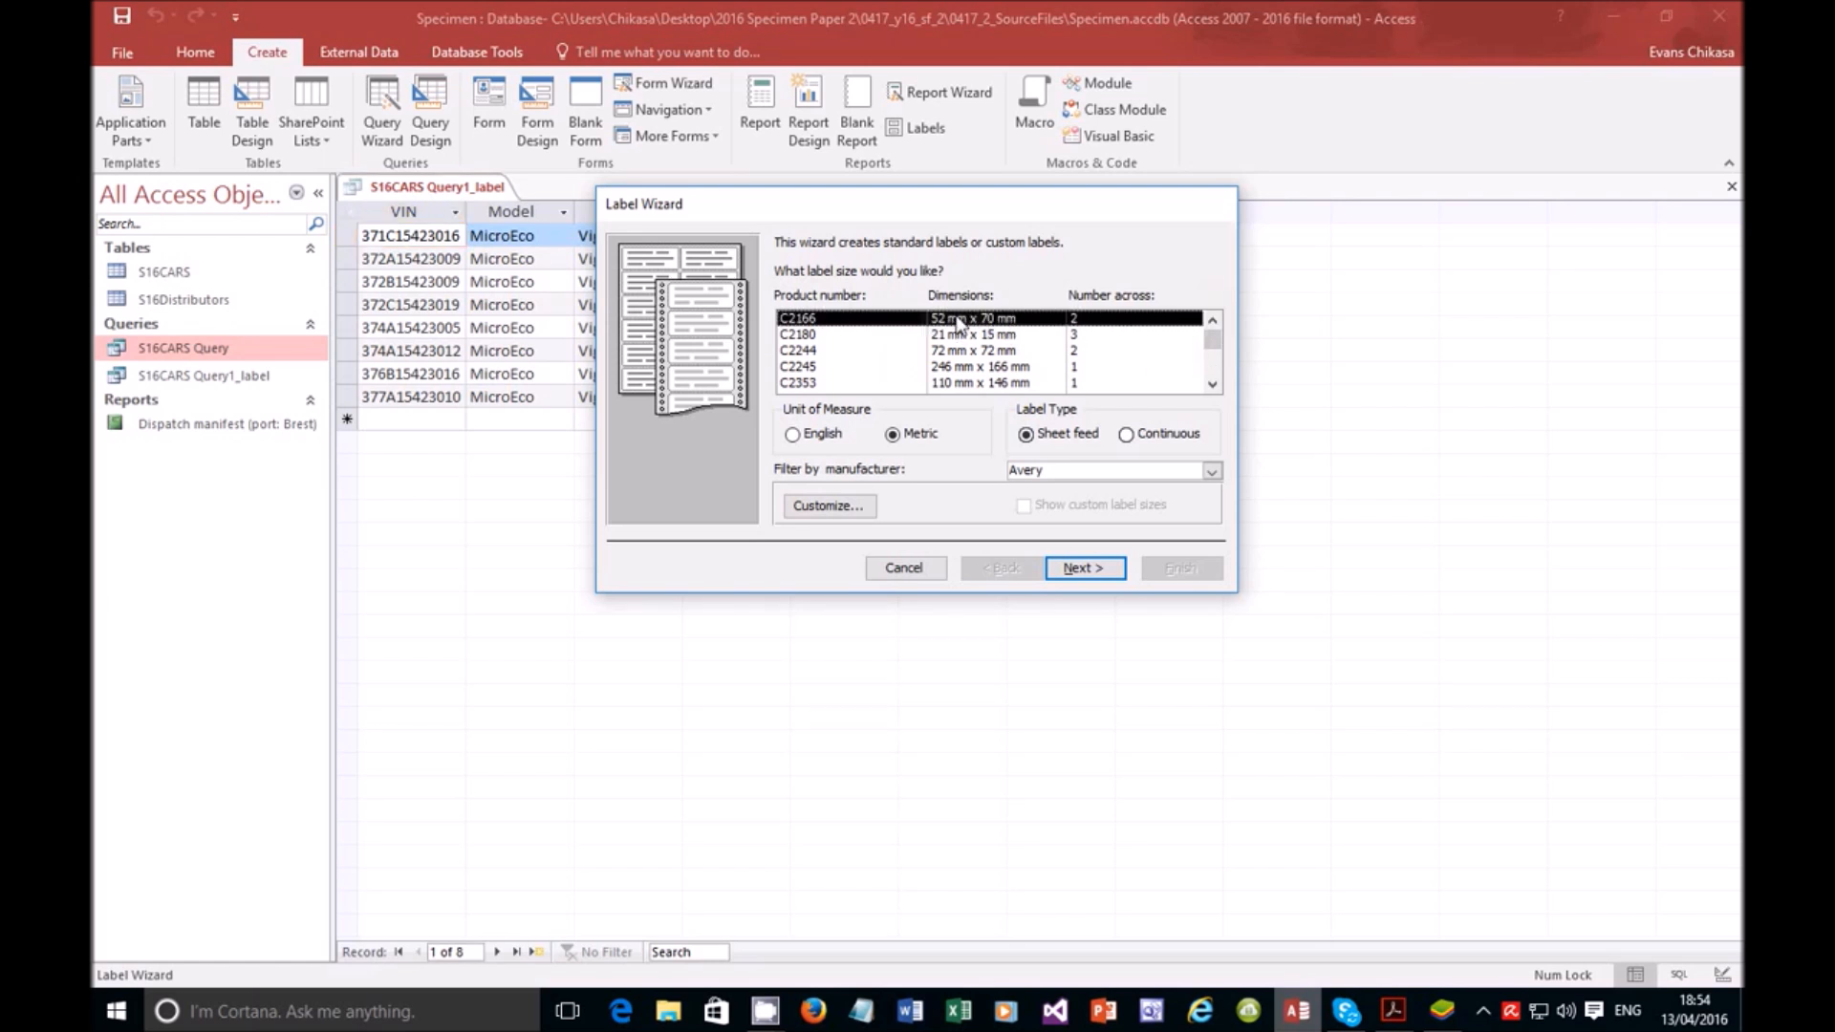
{"action": "left_click", "coordinate": [1077, 568]}
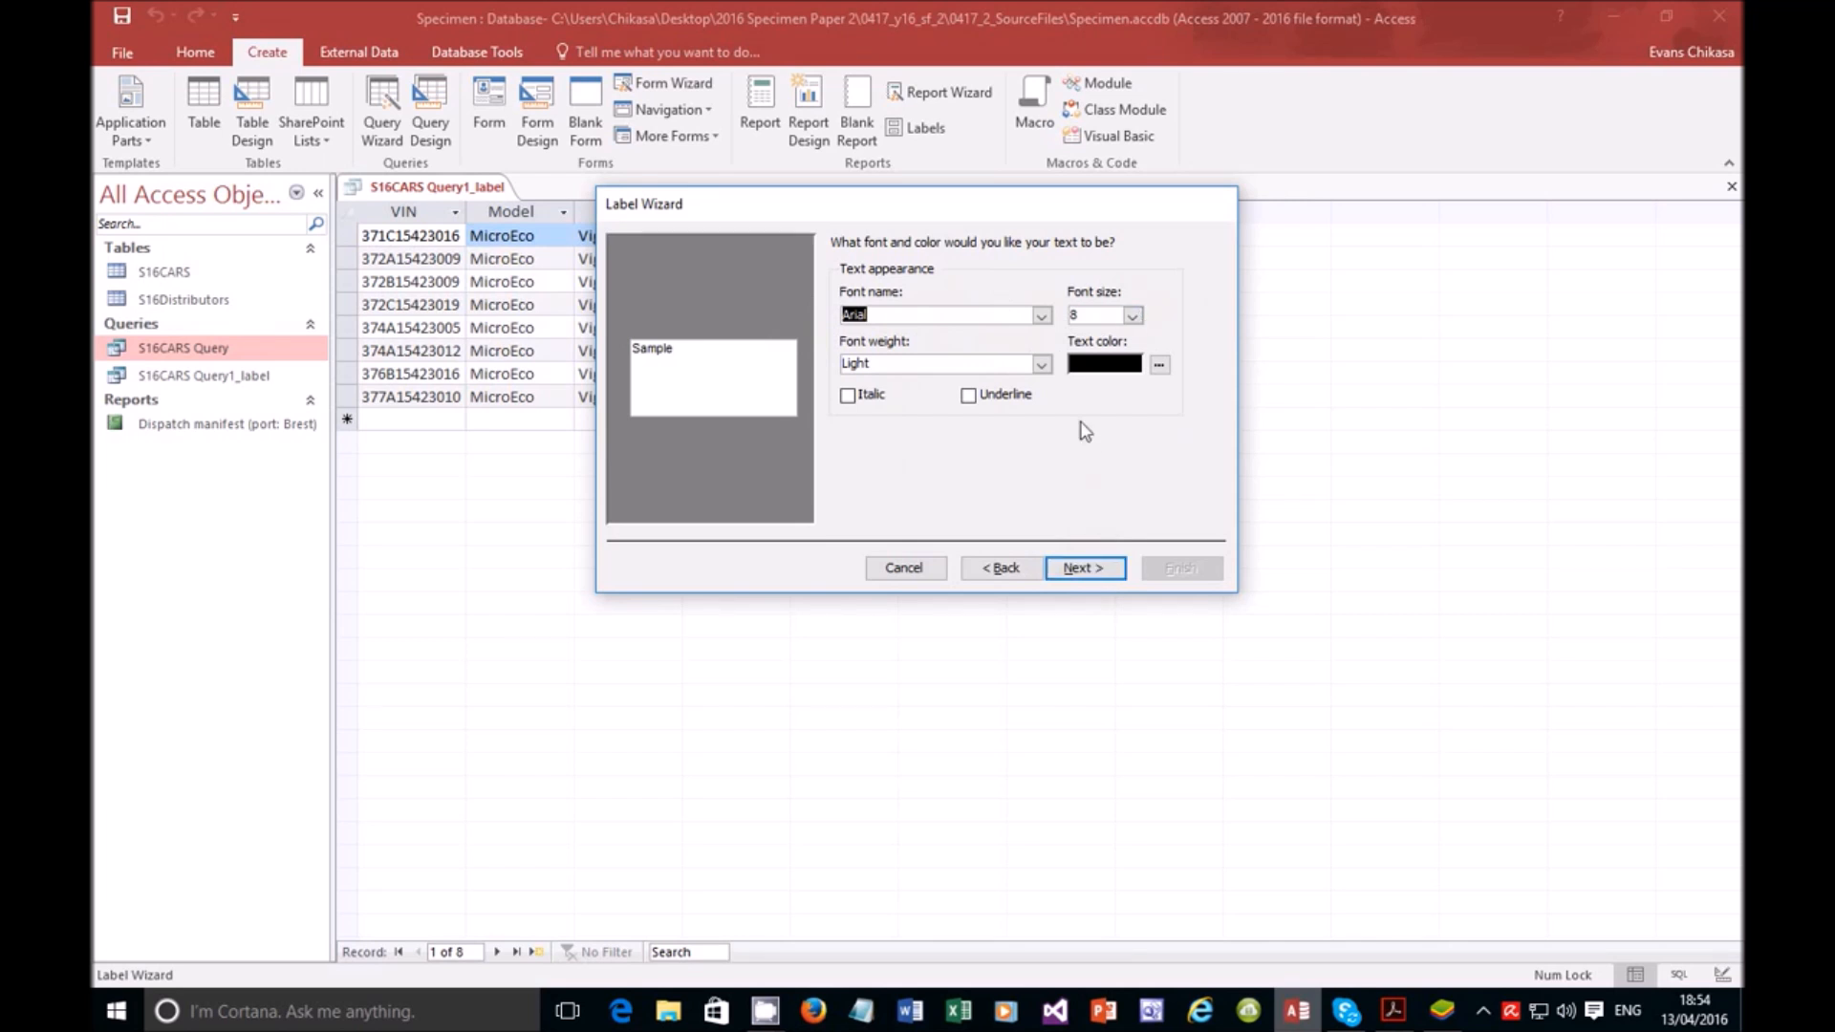
{"action": "left_click", "coordinate": [1094, 568]}
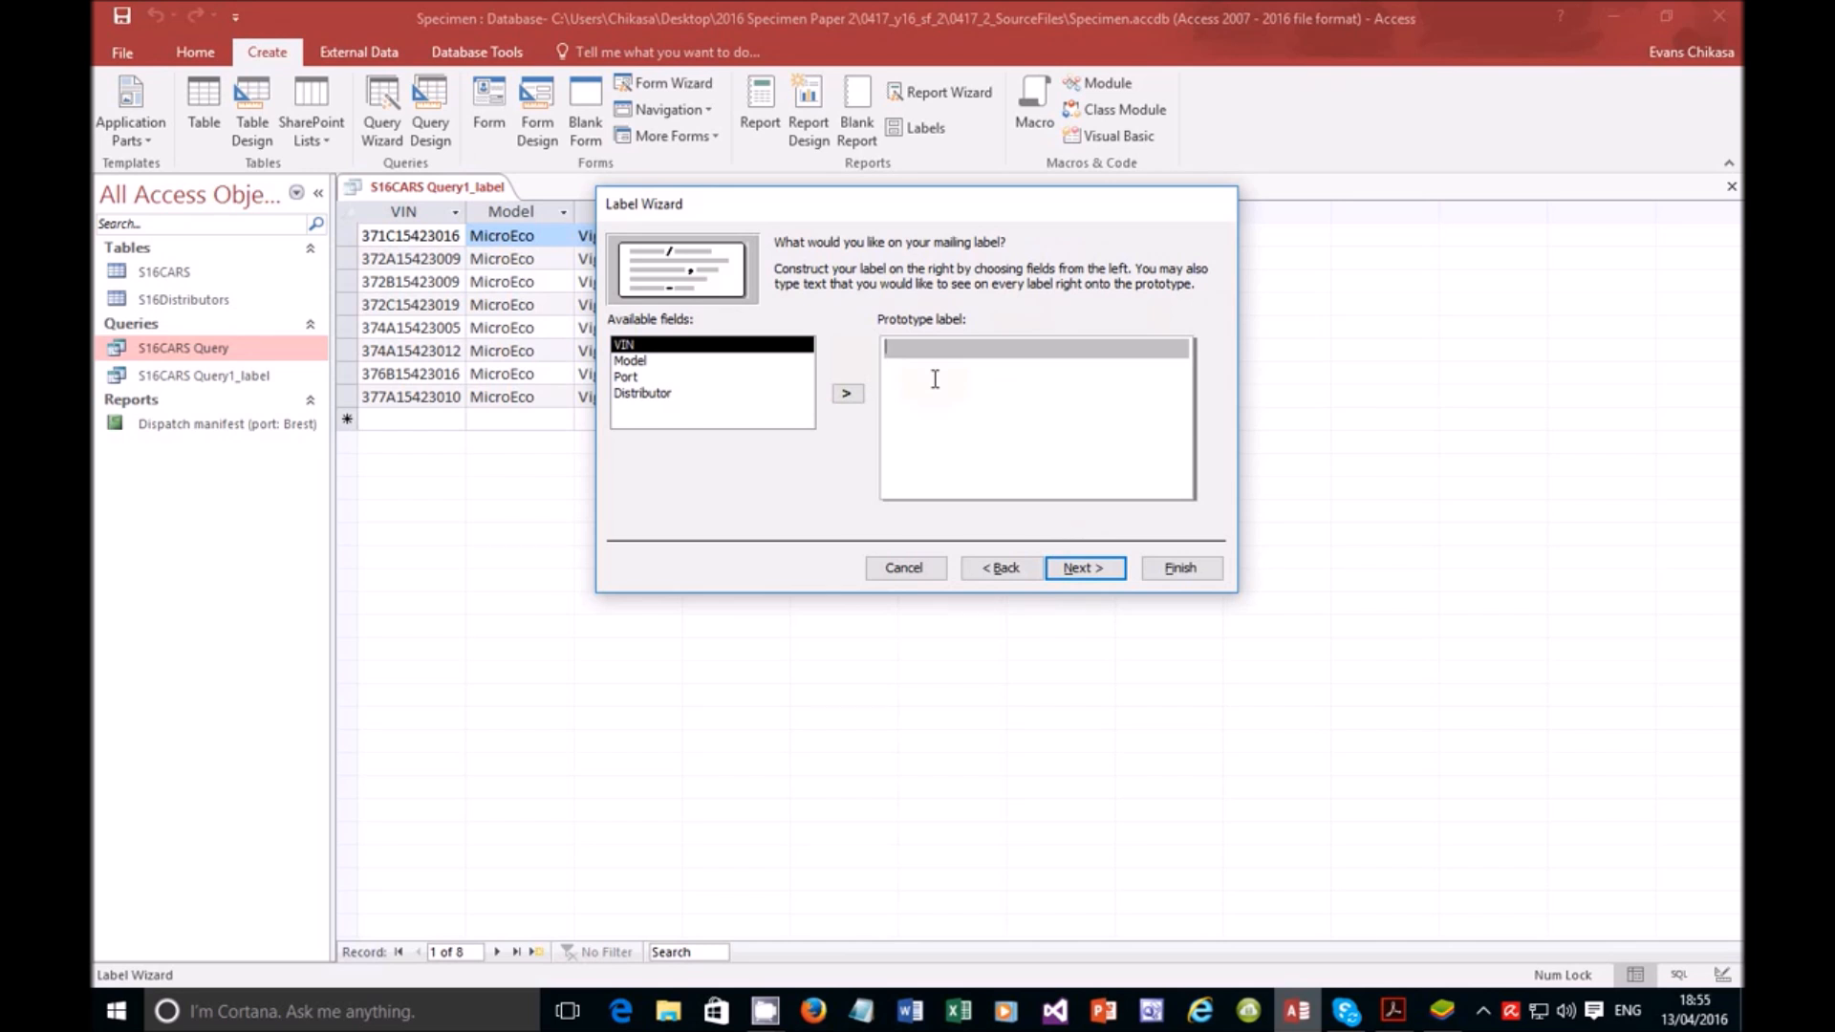
Step: Try starting the prototype label with the text VIN: followed by the VIN field
{"action": "left_click", "coordinate": [884, 348]}
{"action": "type", "text": "VIN:"}
{"action": "left_click", "coordinate": [853, 402]}
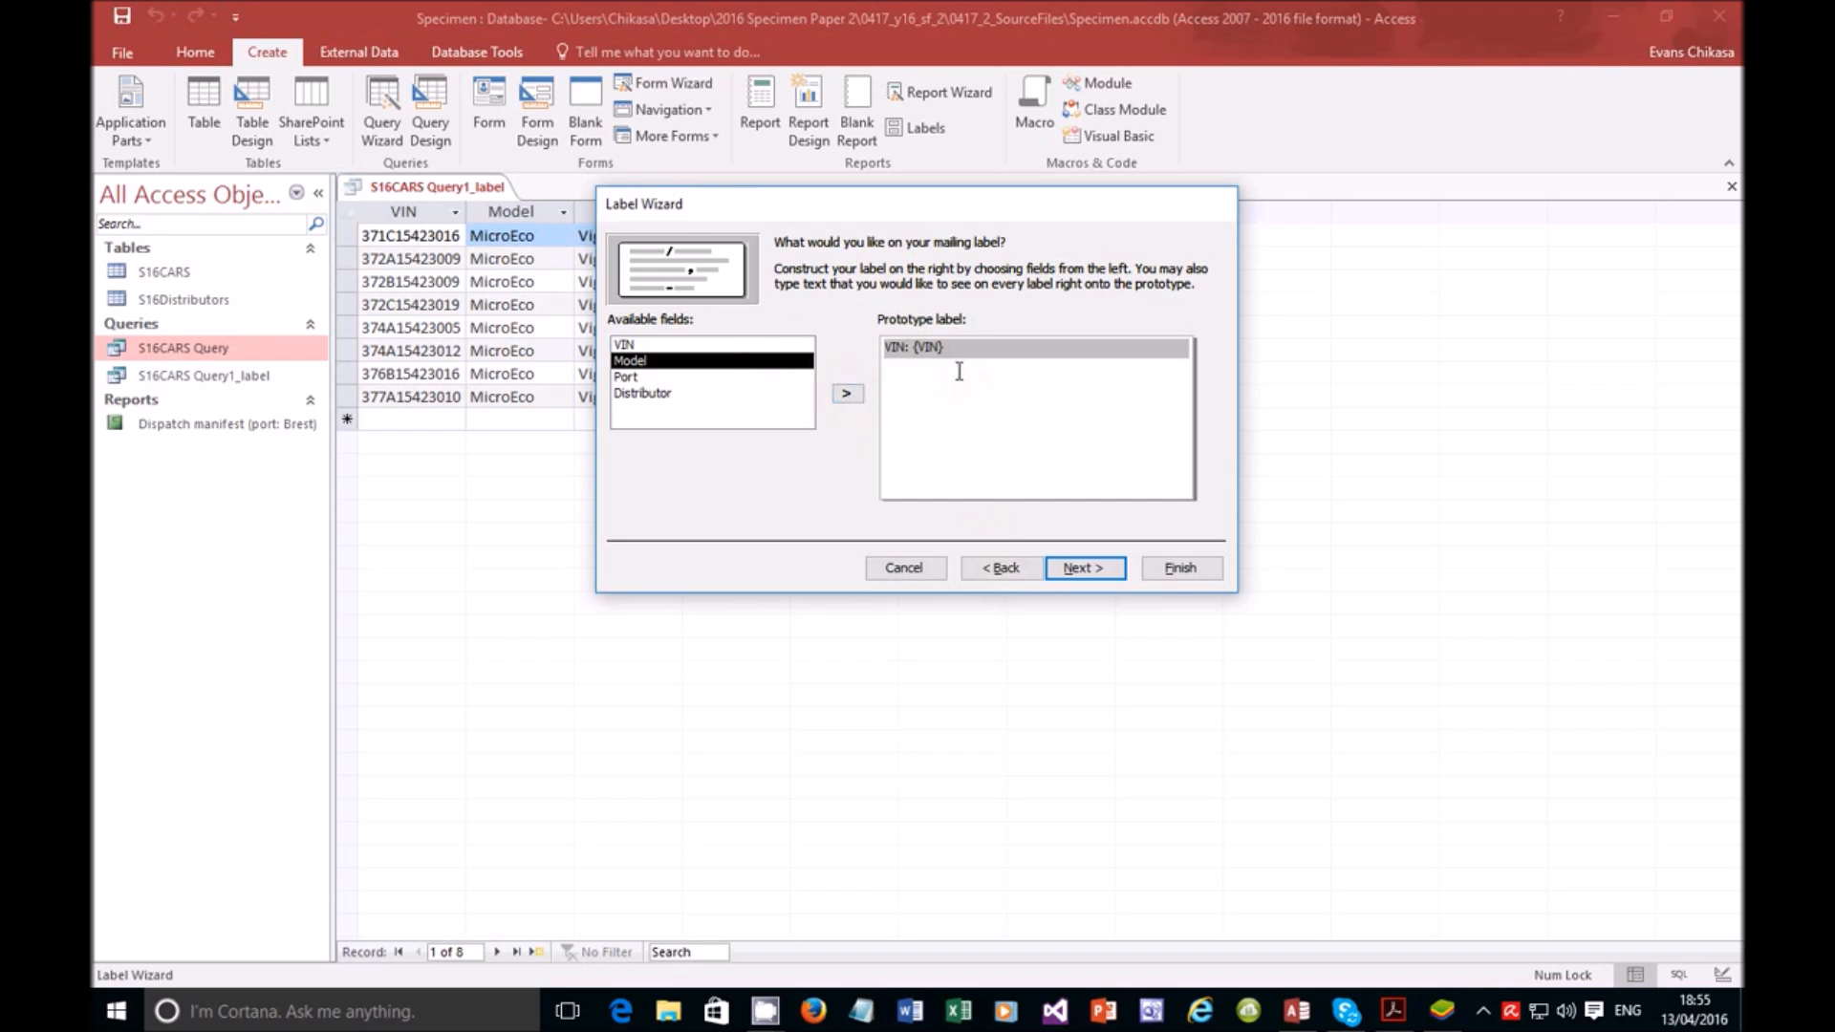
Step: Check the wizard's font page and clear the VIN line from the prototype label
{"action": "left_click", "coordinate": [1083, 568]}
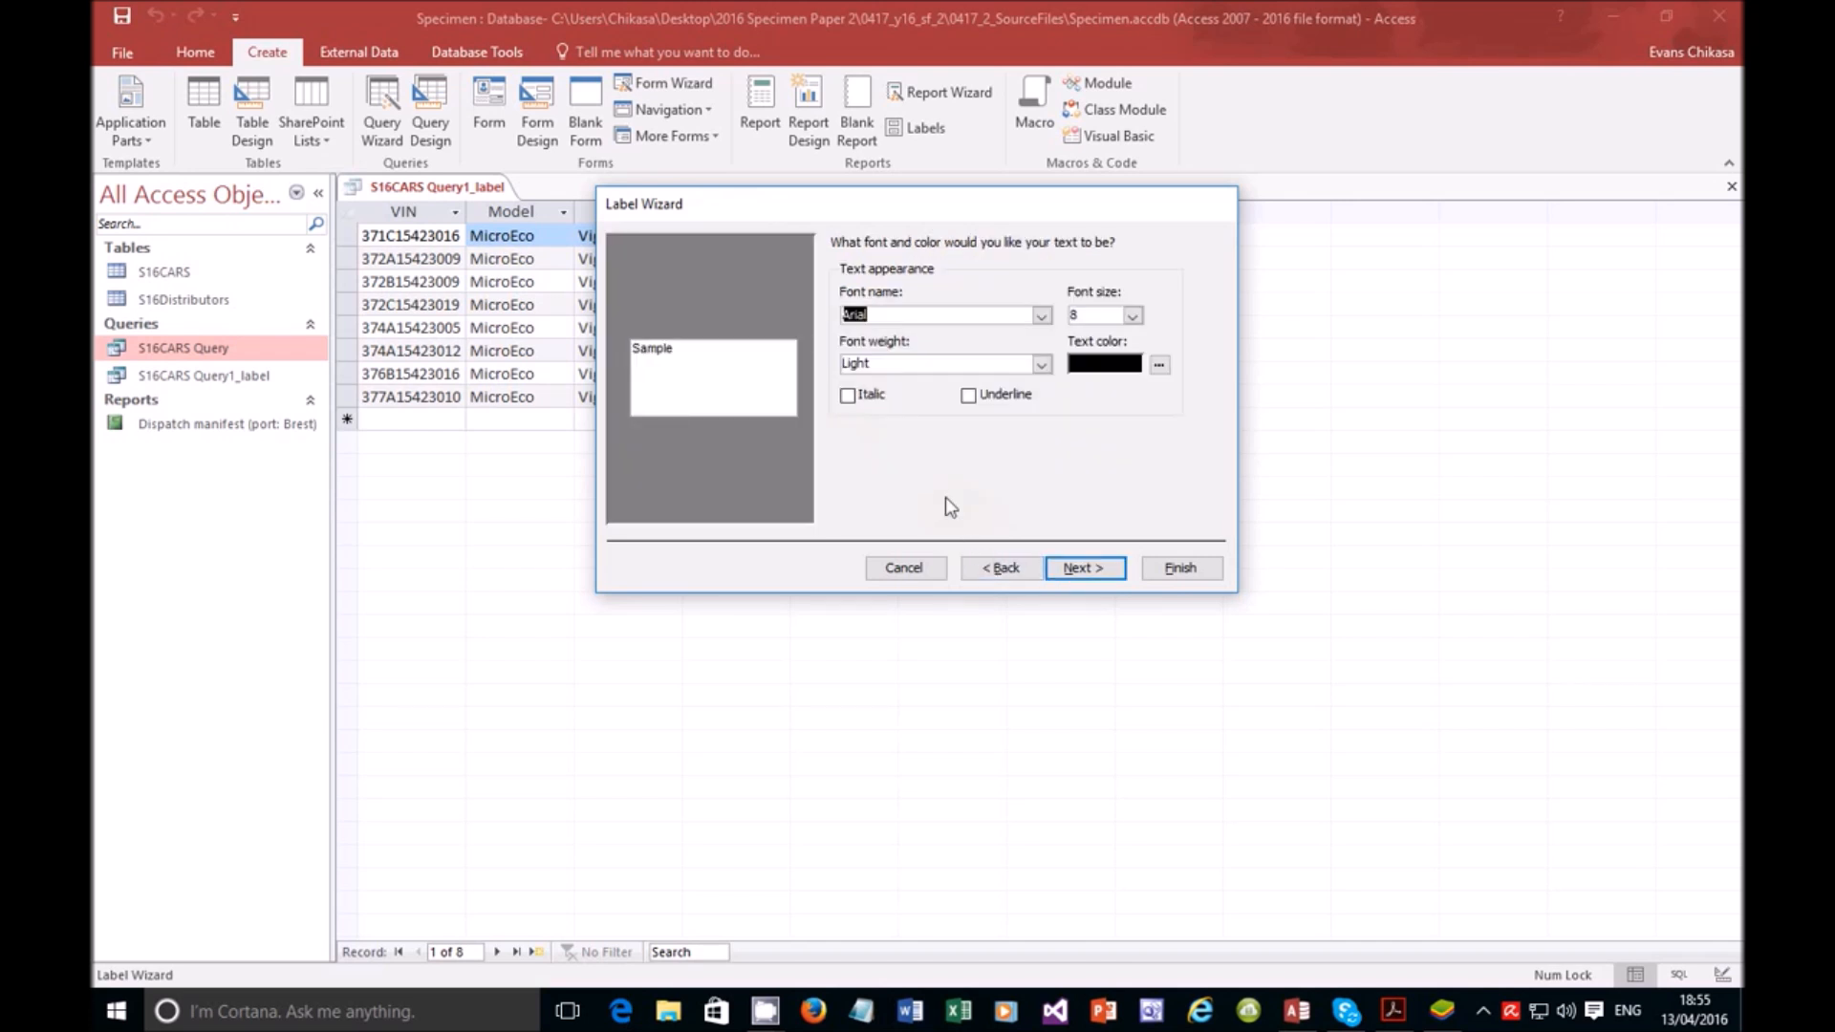
{"action": "left_click", "coordinate": [1082, 568]}
{"action": "left_click", "coordinate": [969, 364]}
{"action": "left_click", "coordinate": [973, 351]}
{"action": "key", "text": "BackSpace"}
{"action": "key", "text": "BackSpace"}
{"action": "key", "text": "BackSpace"}
{"action": "key", "text": "BackSpace"}
{"action": "key", "text": "BackSpace"}
{"action": "key", "text": "BackSpace"}
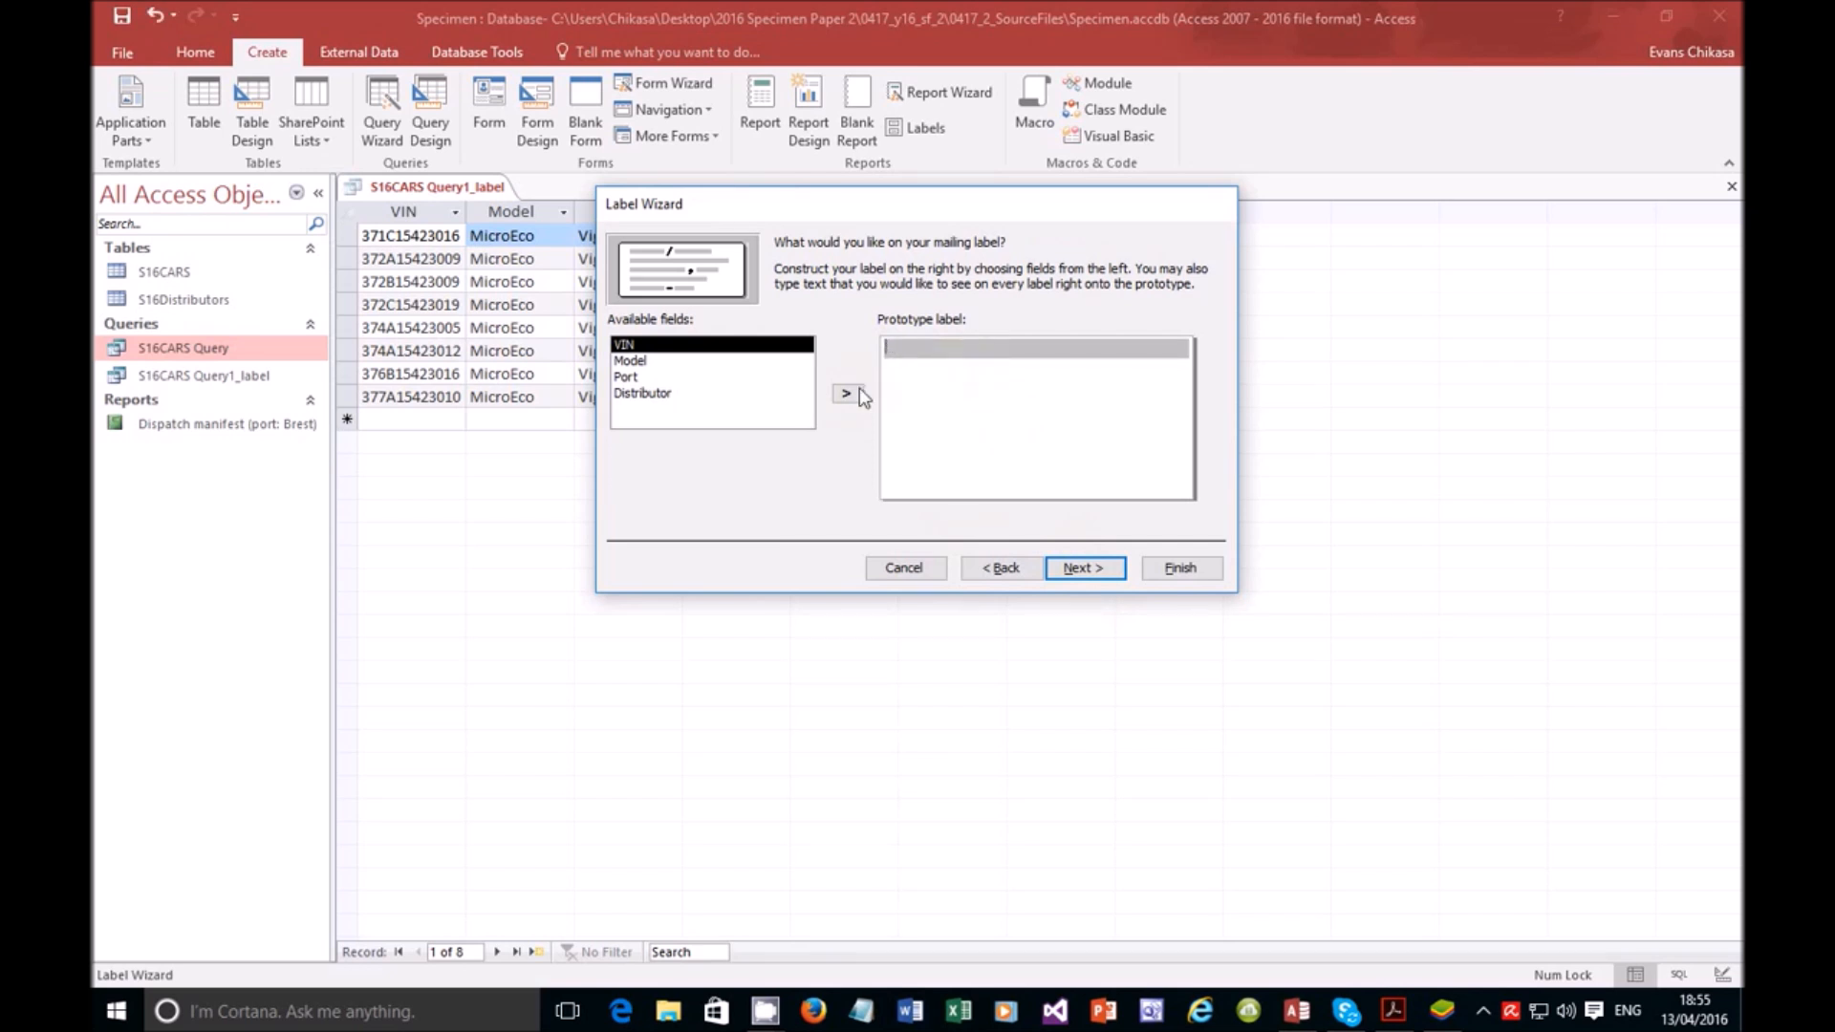
Step: Try placing the VIN, Model, Port and Distributor fields together on one line of the prototype label
{"action": "left_click", "coordinate": [846, 393]}
{"action": "left_click", "coordinate": [847, 393]}
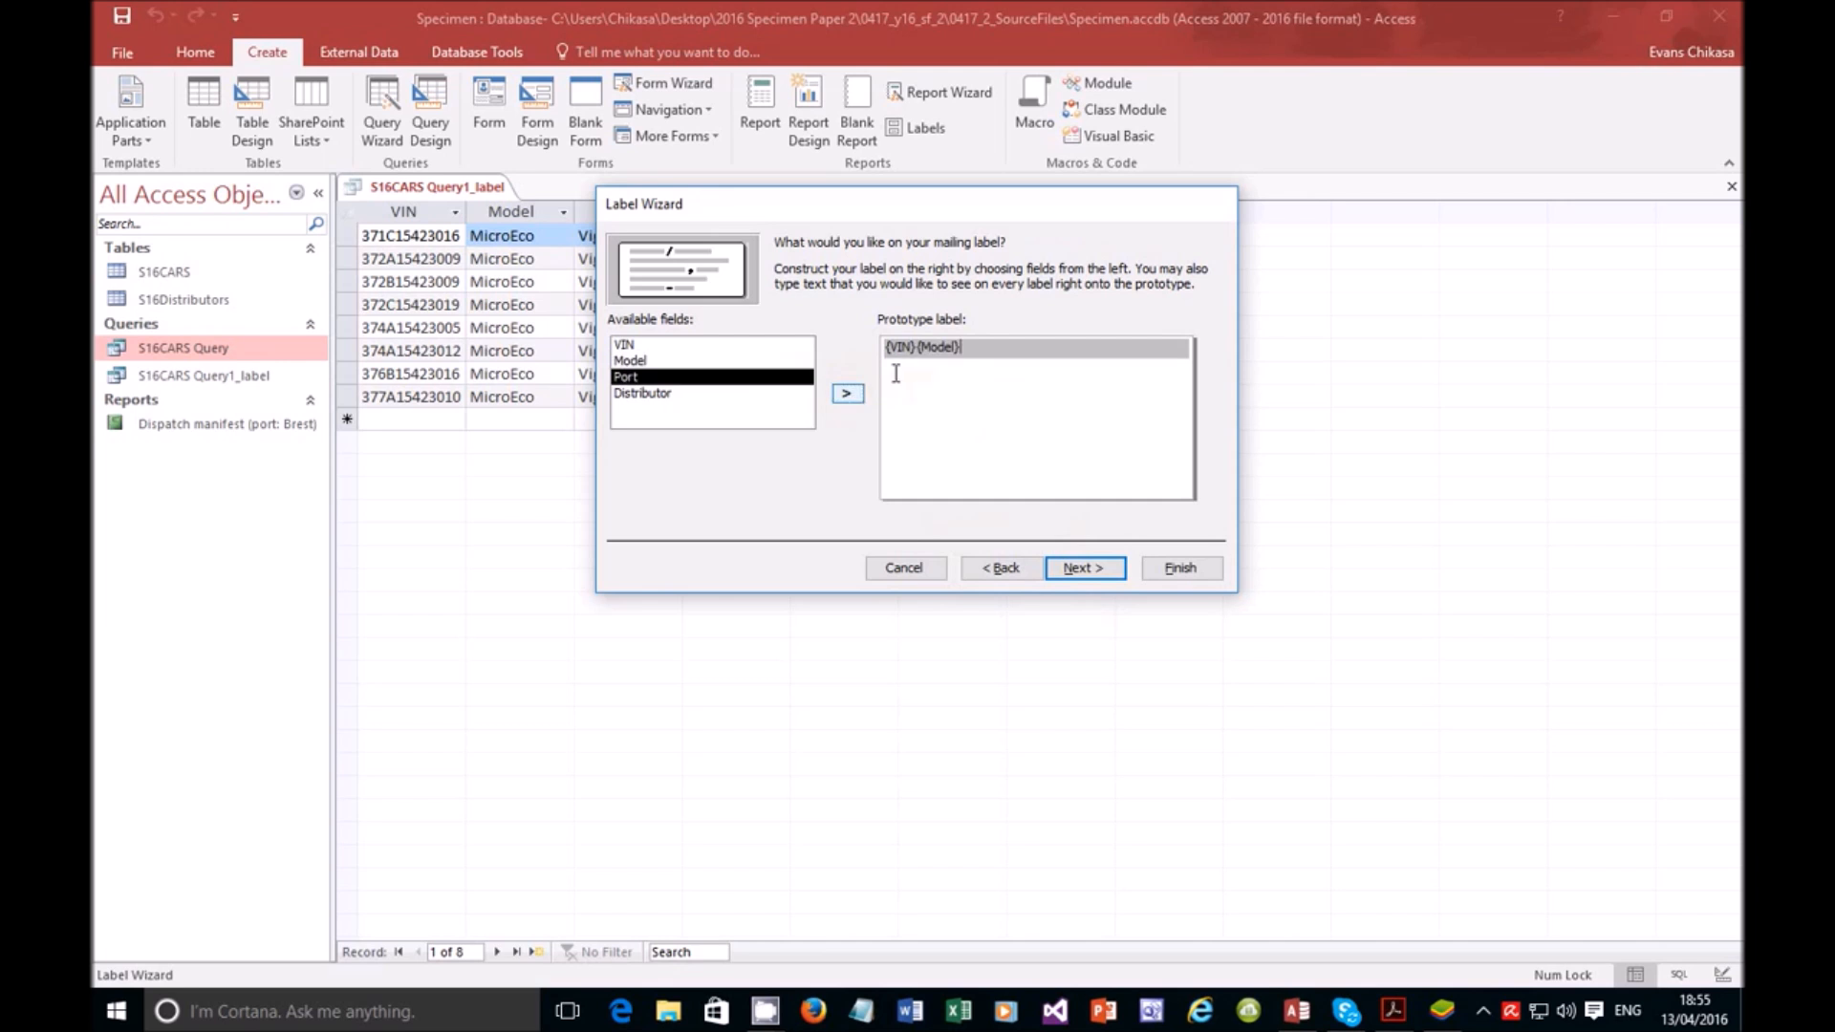
{"action": "key", "text": "BackSpace"}
{"action": "key", "text": "BackSpace"}
{"action": "left_click", "coordinate": [709, 346]}
{"action": "left_click", "coordinate": [844, 393]}
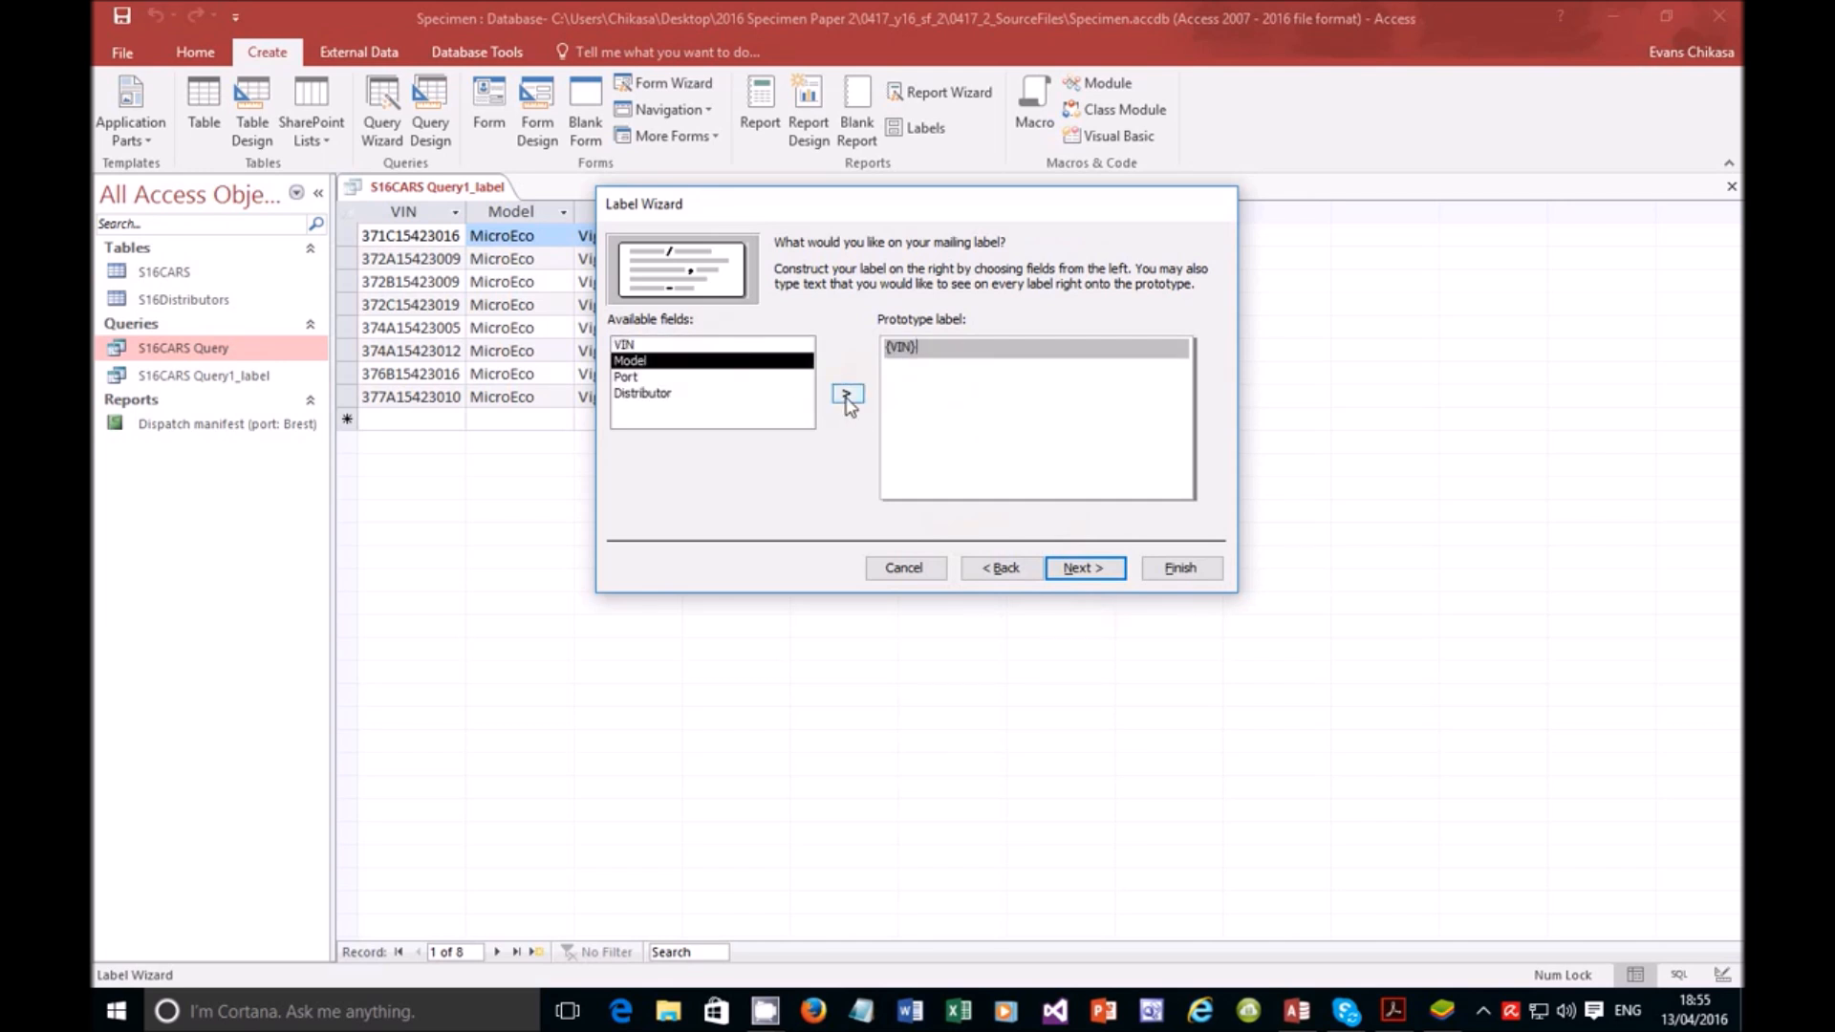
{"action": "left_click", "coordinate": [845, 394]}
{"action": "left_click", "coordinate": [843, 396]}
{"action": "left_click", "coordinate": [845, 395]}
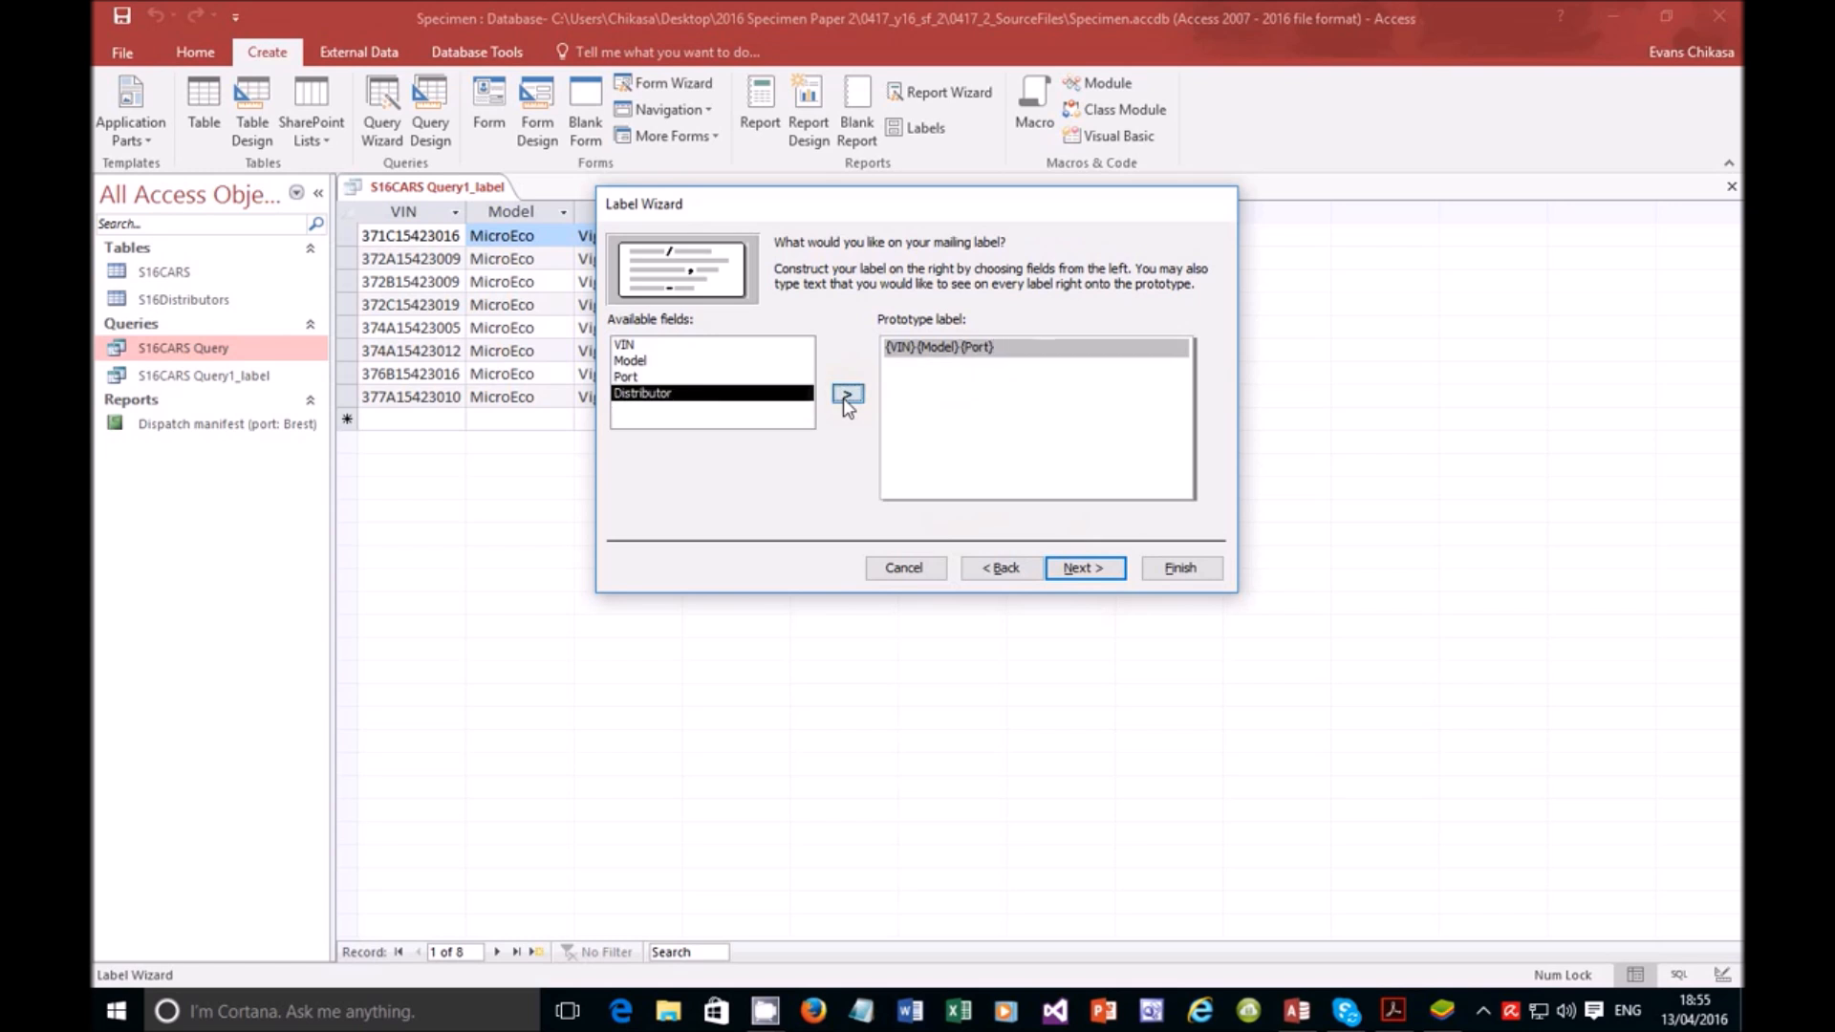
Step: Clear the line holding all four fields from the prototype label
{"action": "double_click", "coordinate": [918, 346]}
{"action": "left_click", "coordinate": [919, 346]}
{"action": "left_click", "coordinate": [970, 367]}
{"action": "left_click", "coordinate": [923, 344]}
{"action": "left_click", "coordinate": [1090, 357]}
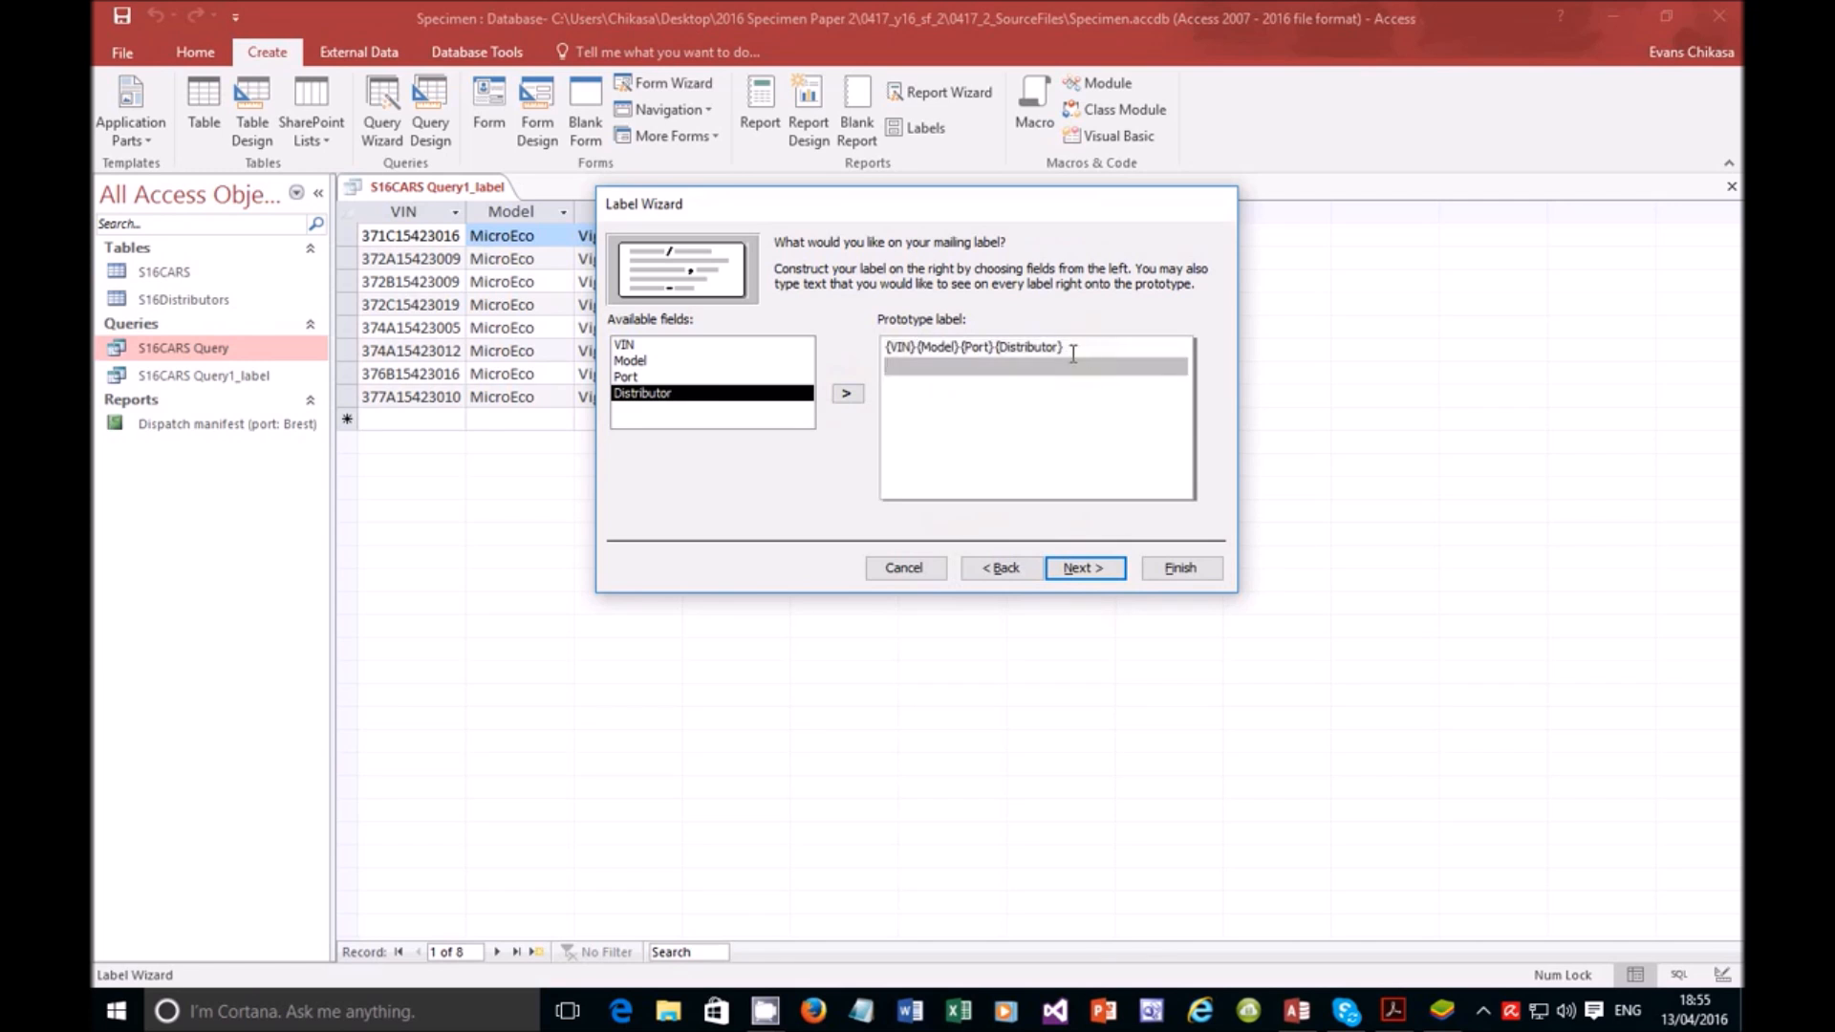
{"action": "left_click_drag", "start_coordinate": [1087, 348], "coordinate": [881, 348]}
{"action": "key", "text": "BackSpace"}
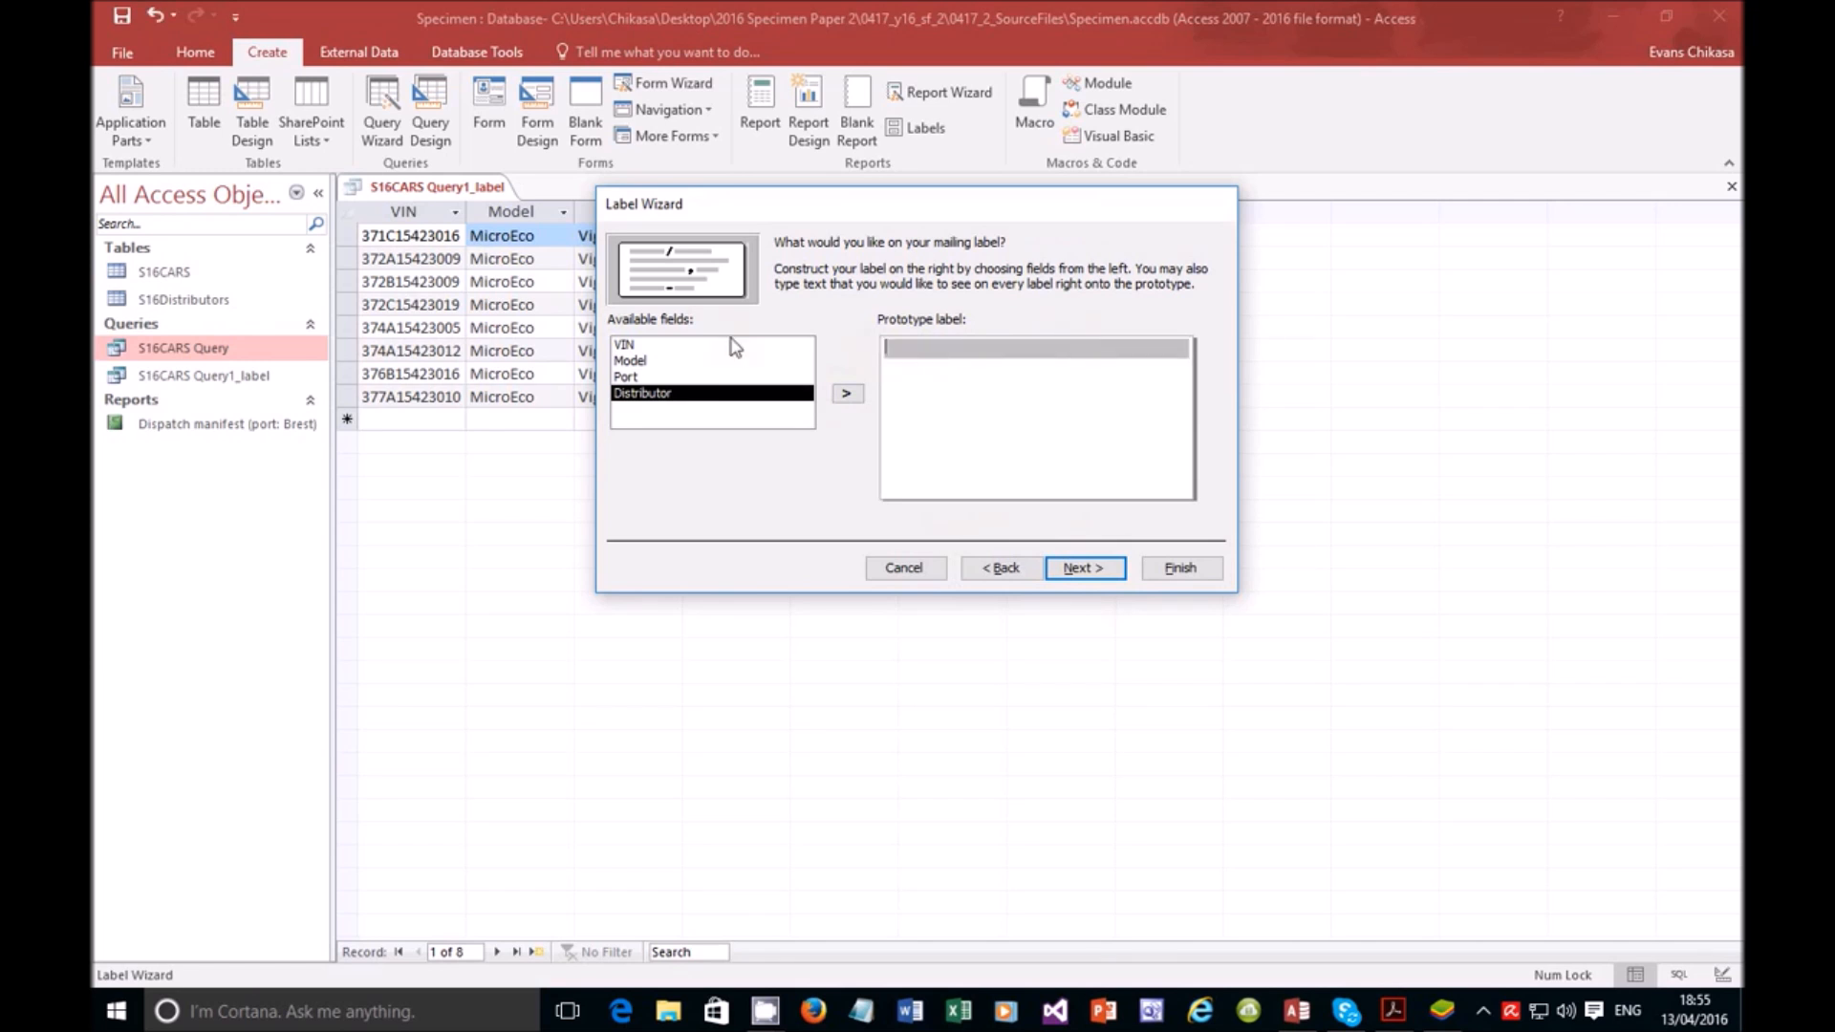
Step: Try placing the VIN field on its own prototype label line with a new line below, and remove it again
{"action": "left_click", "coordinate": [684, 346]}
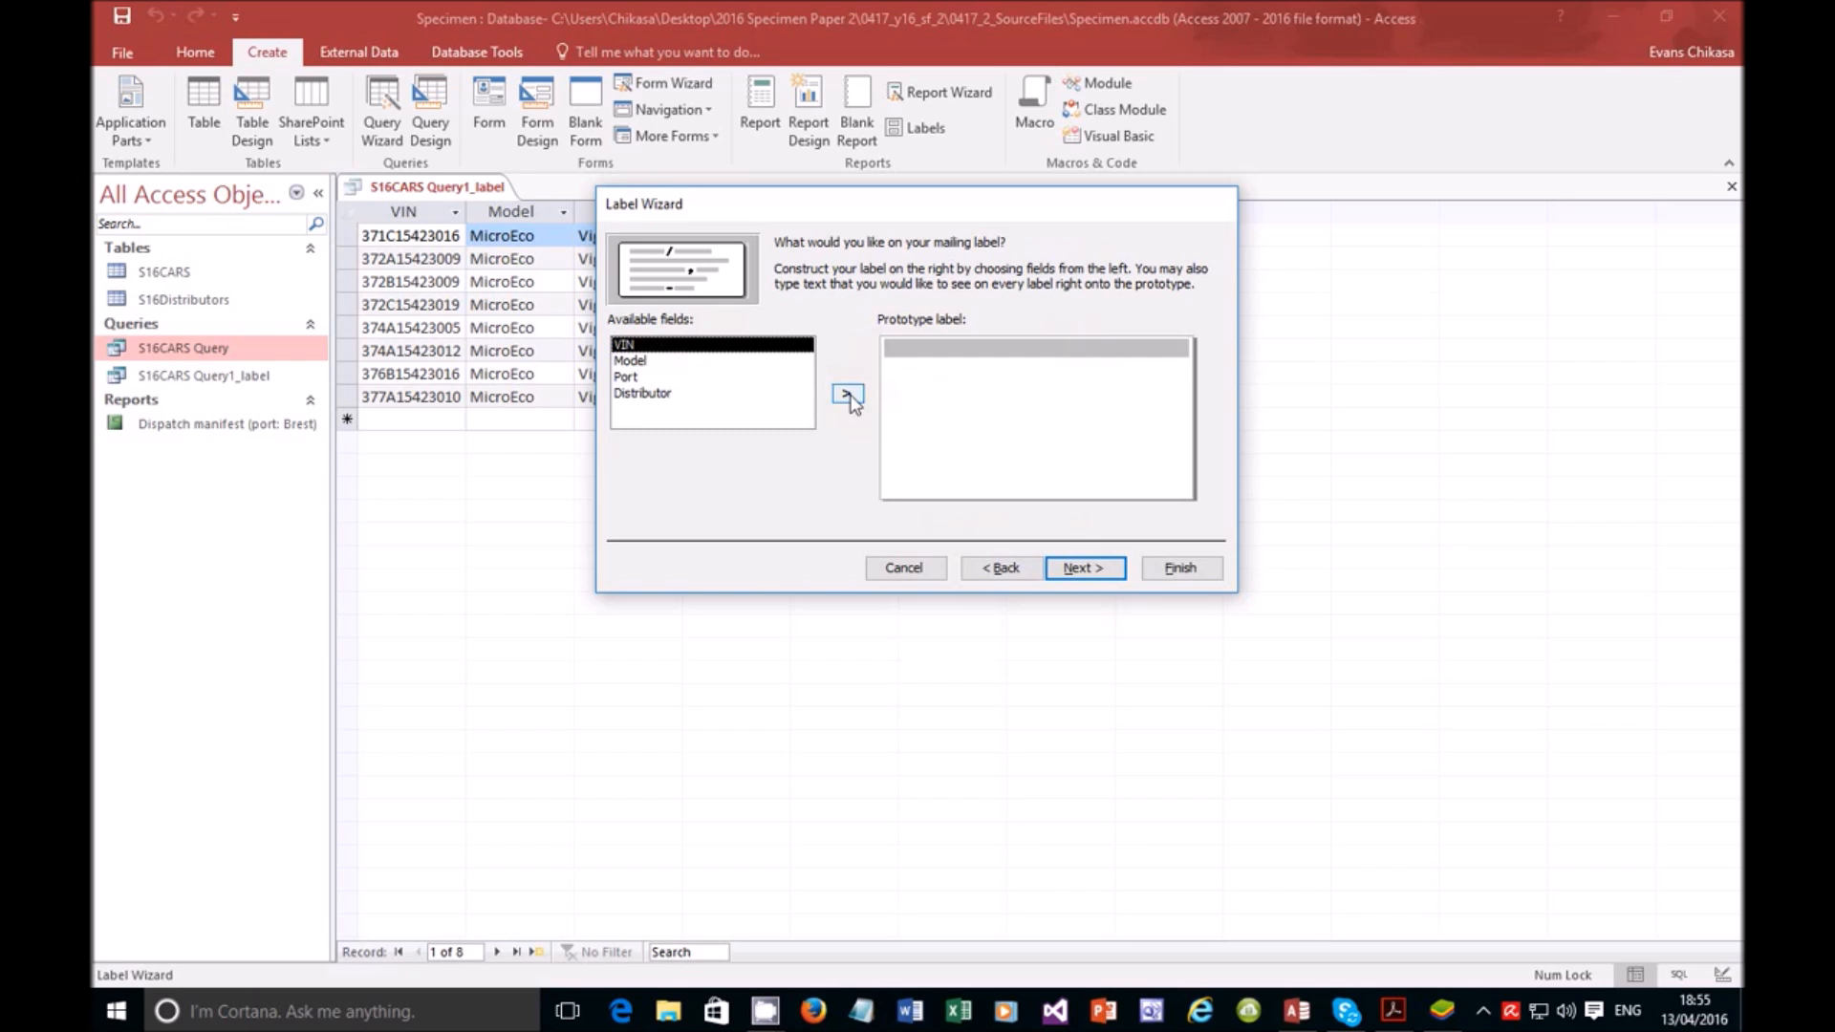
{"action": "left_click", "coordinate": [850, 393]}
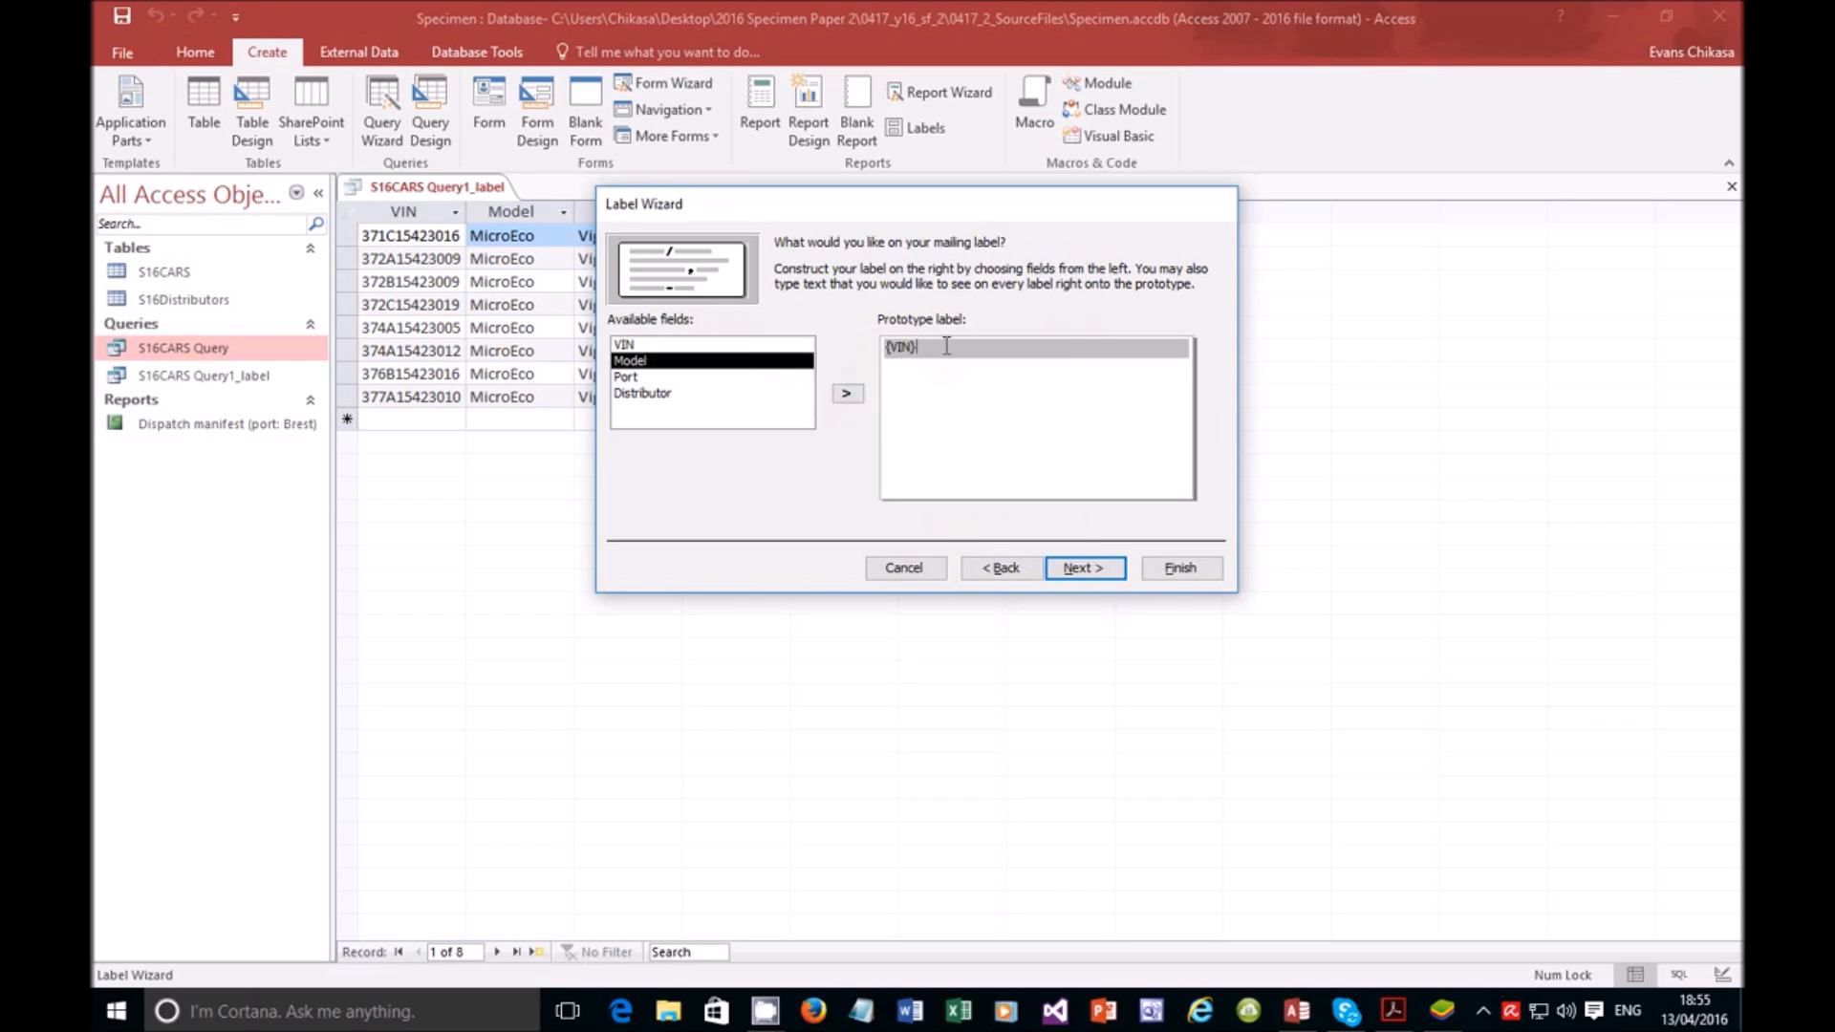
{"action": "key", "text": "Return"}
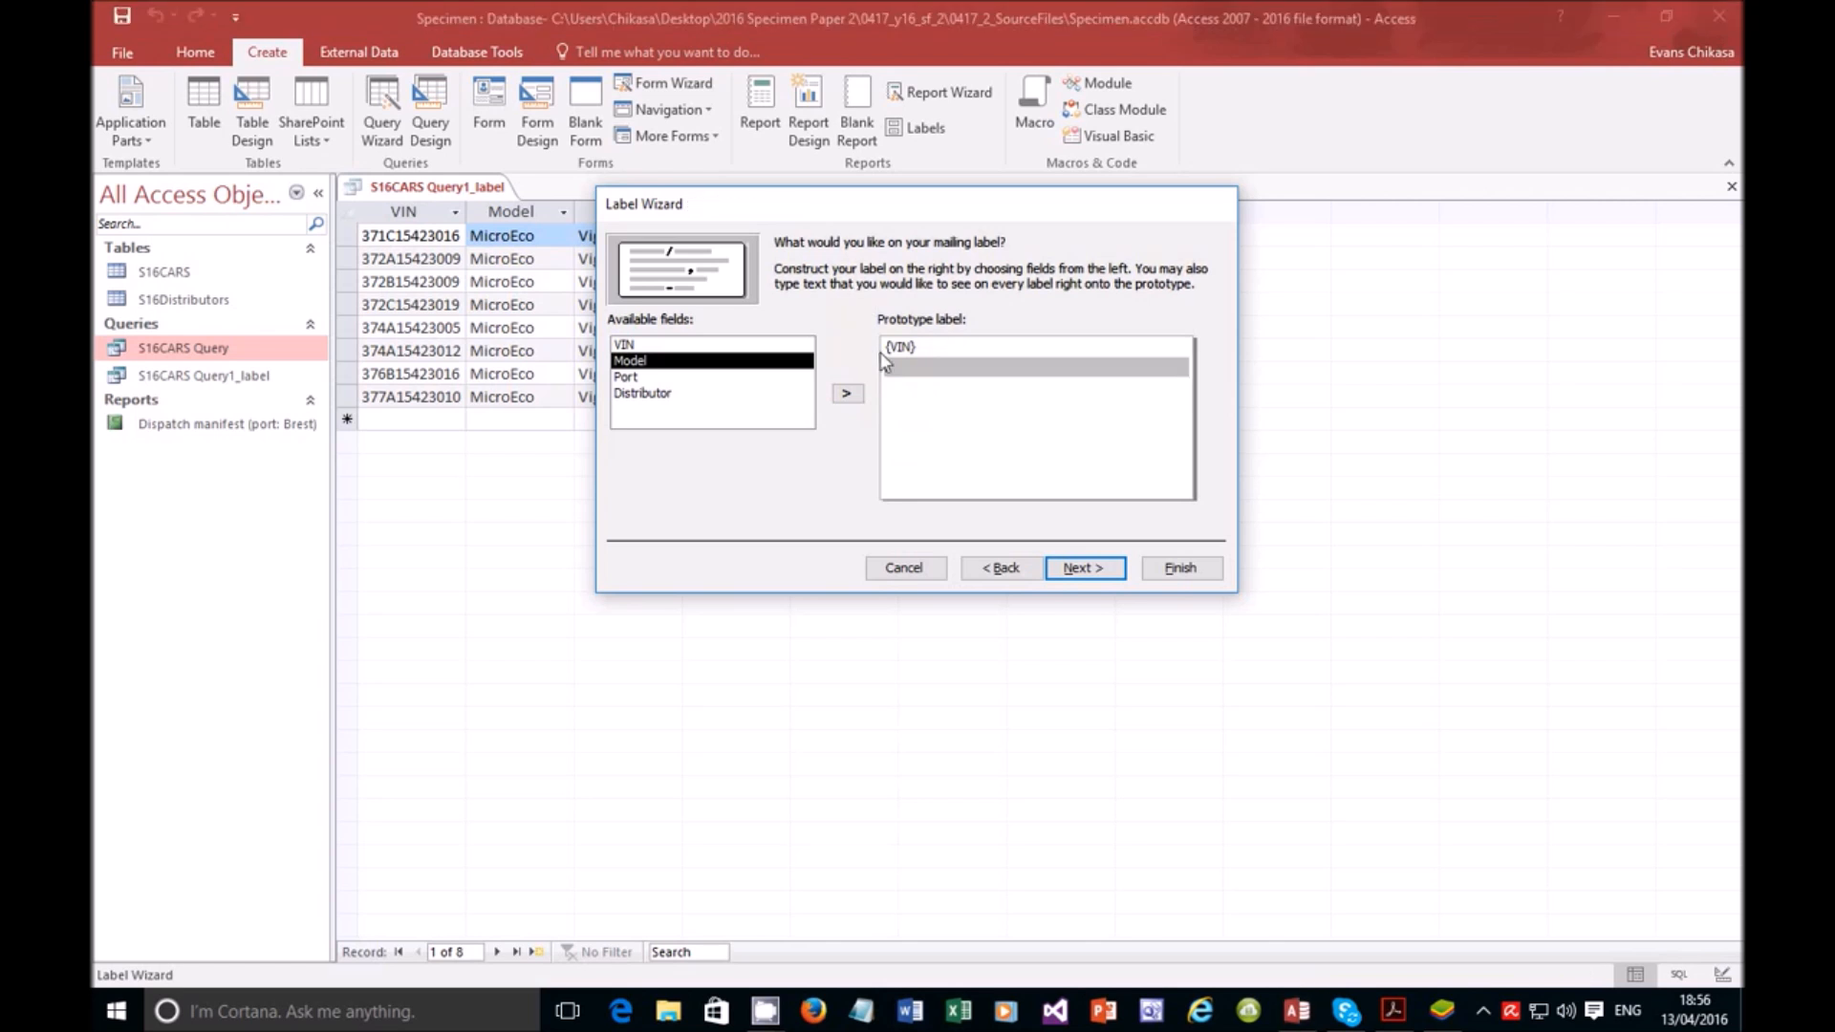
{"action": "left_click", "coordinate": [933, 351]}
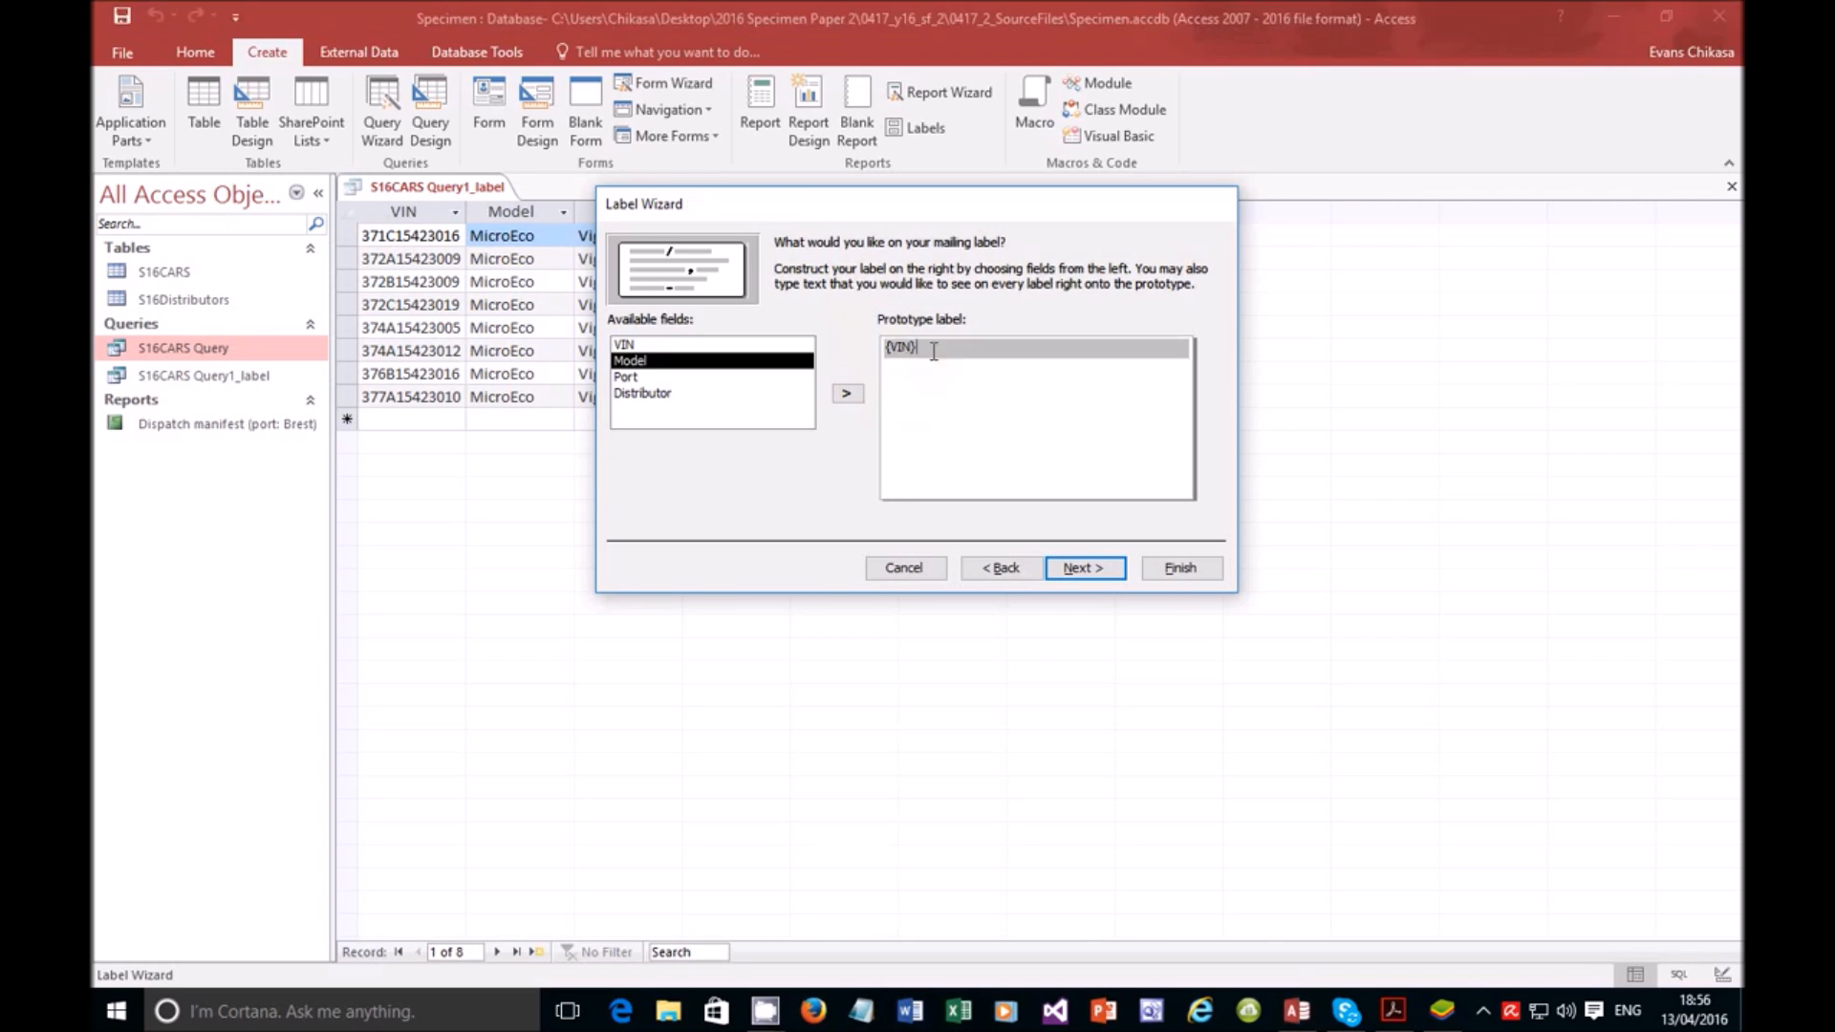
{"action": "key", "text": "BackSpace"}
{"action": "left_click", "coordinate": [743, 345]}
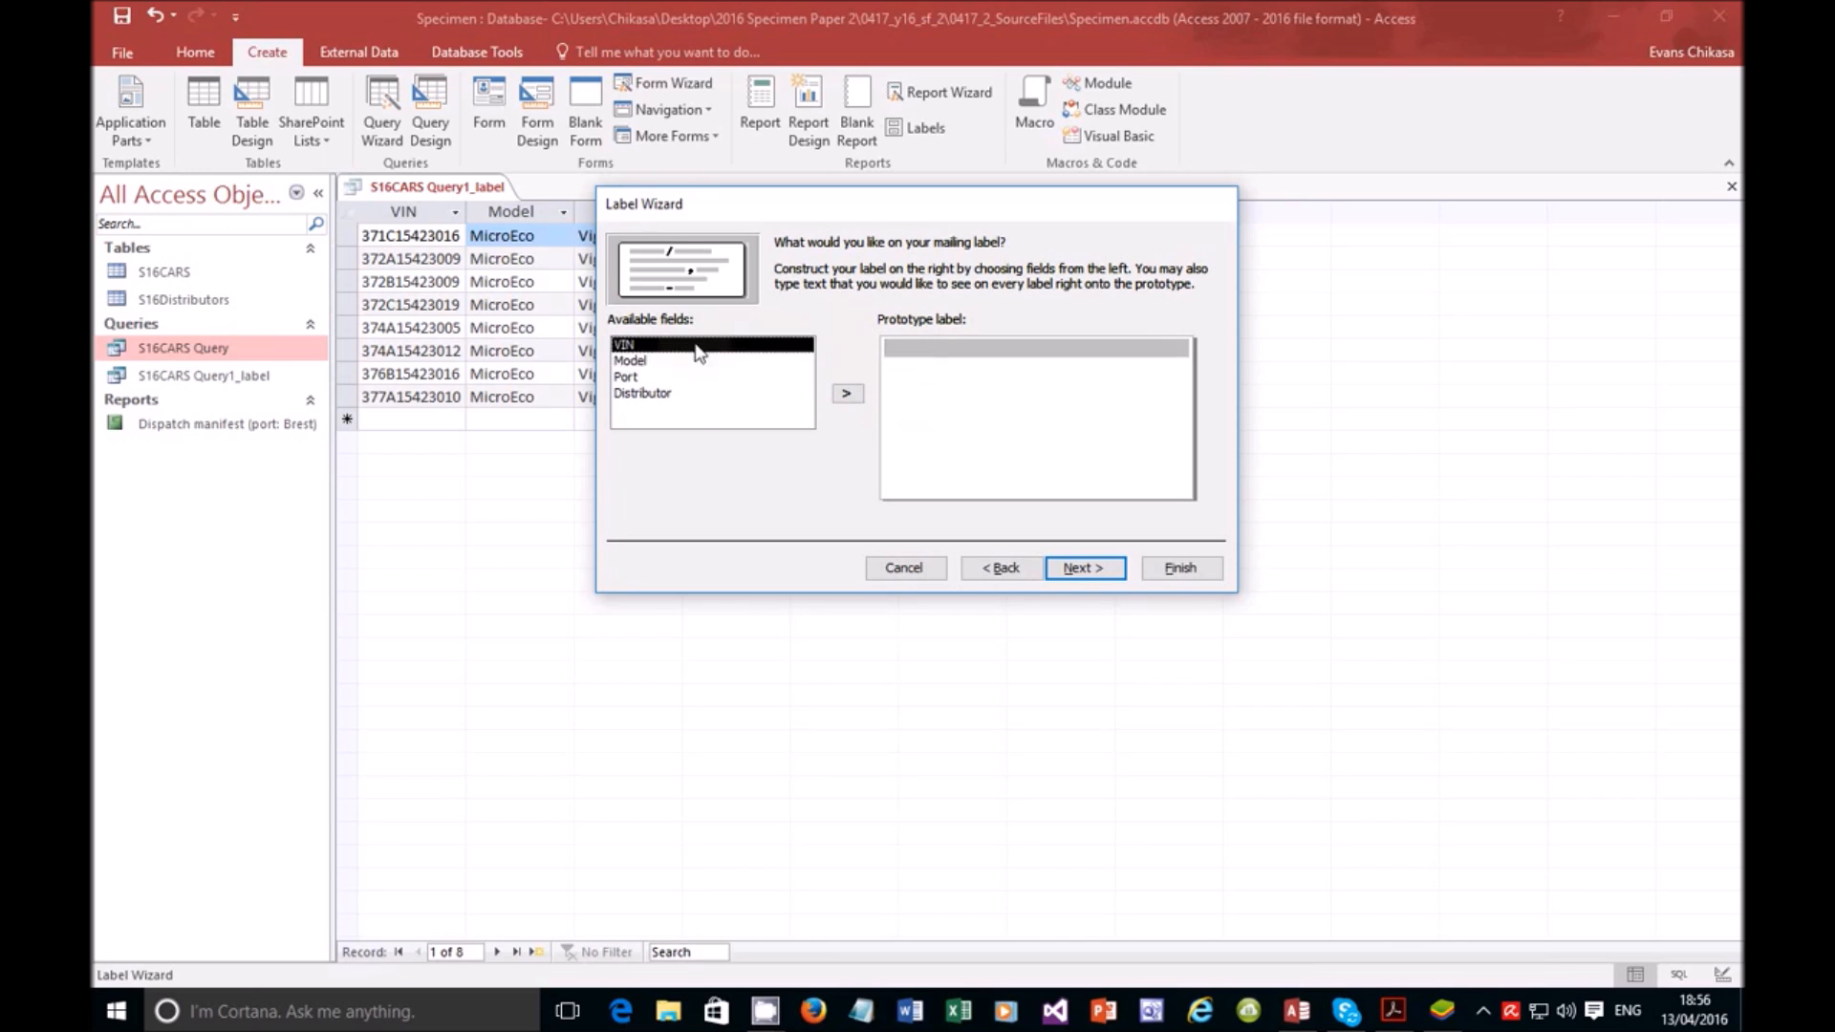
Step: Build the first two prototype label lines as "VIN: {VIN}" and "Model: {Model}", each field name followed by its field
{"action": "left_click", "coordinate": [907, 351]}
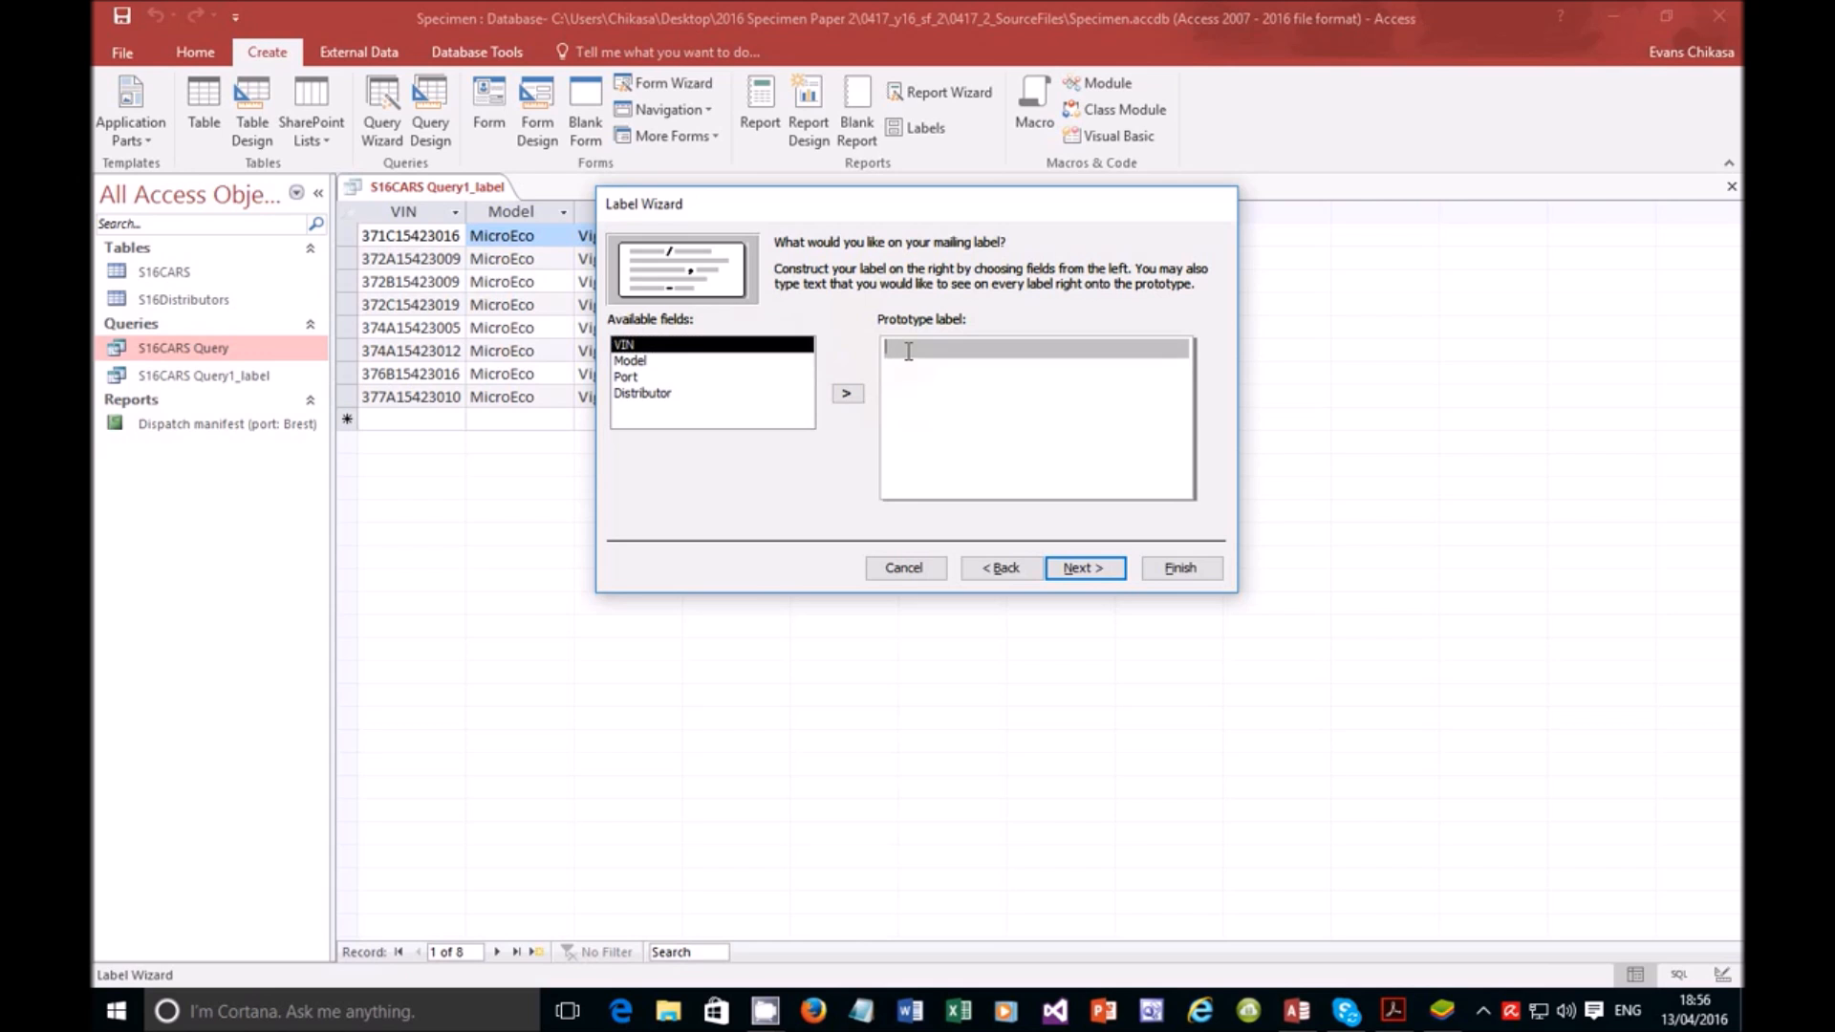
{"action": "type", "text": "VIN:"}
{"action": "left_click", "coordinate": [846, 392]}
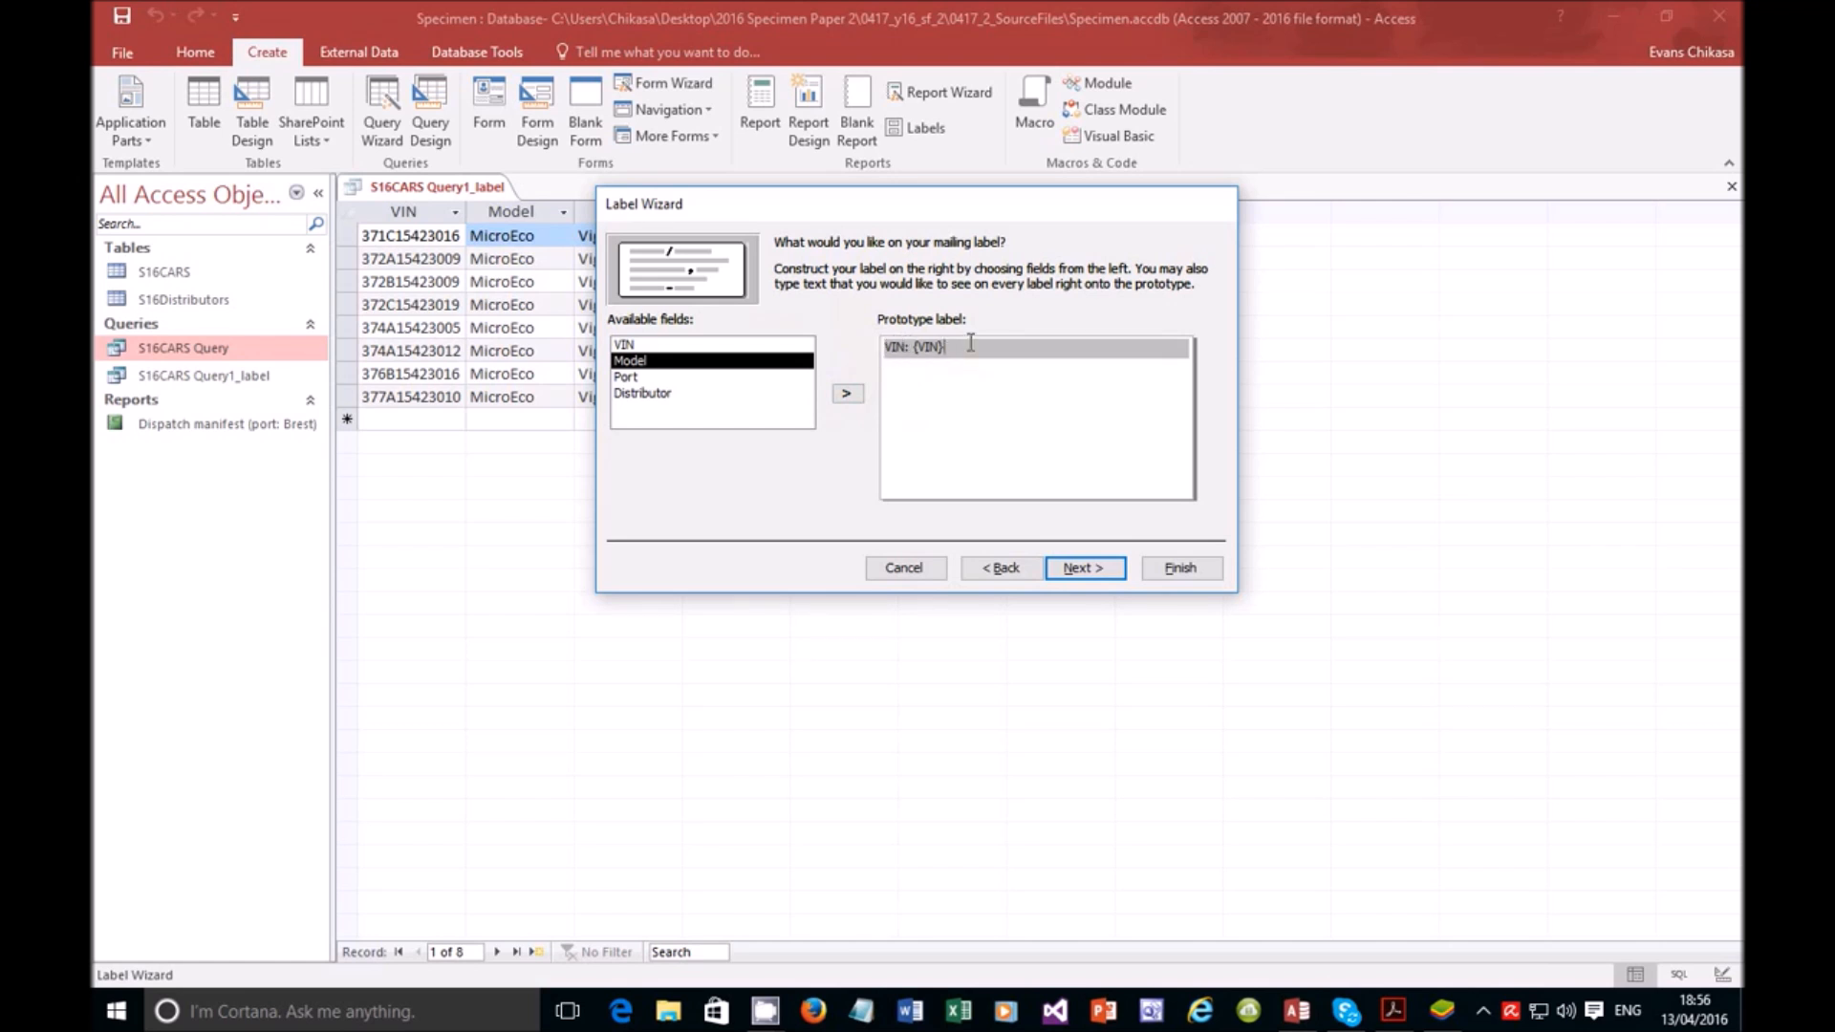
{"action": "key", "text": "Return"}
{"action": "type", "text": "Model"}
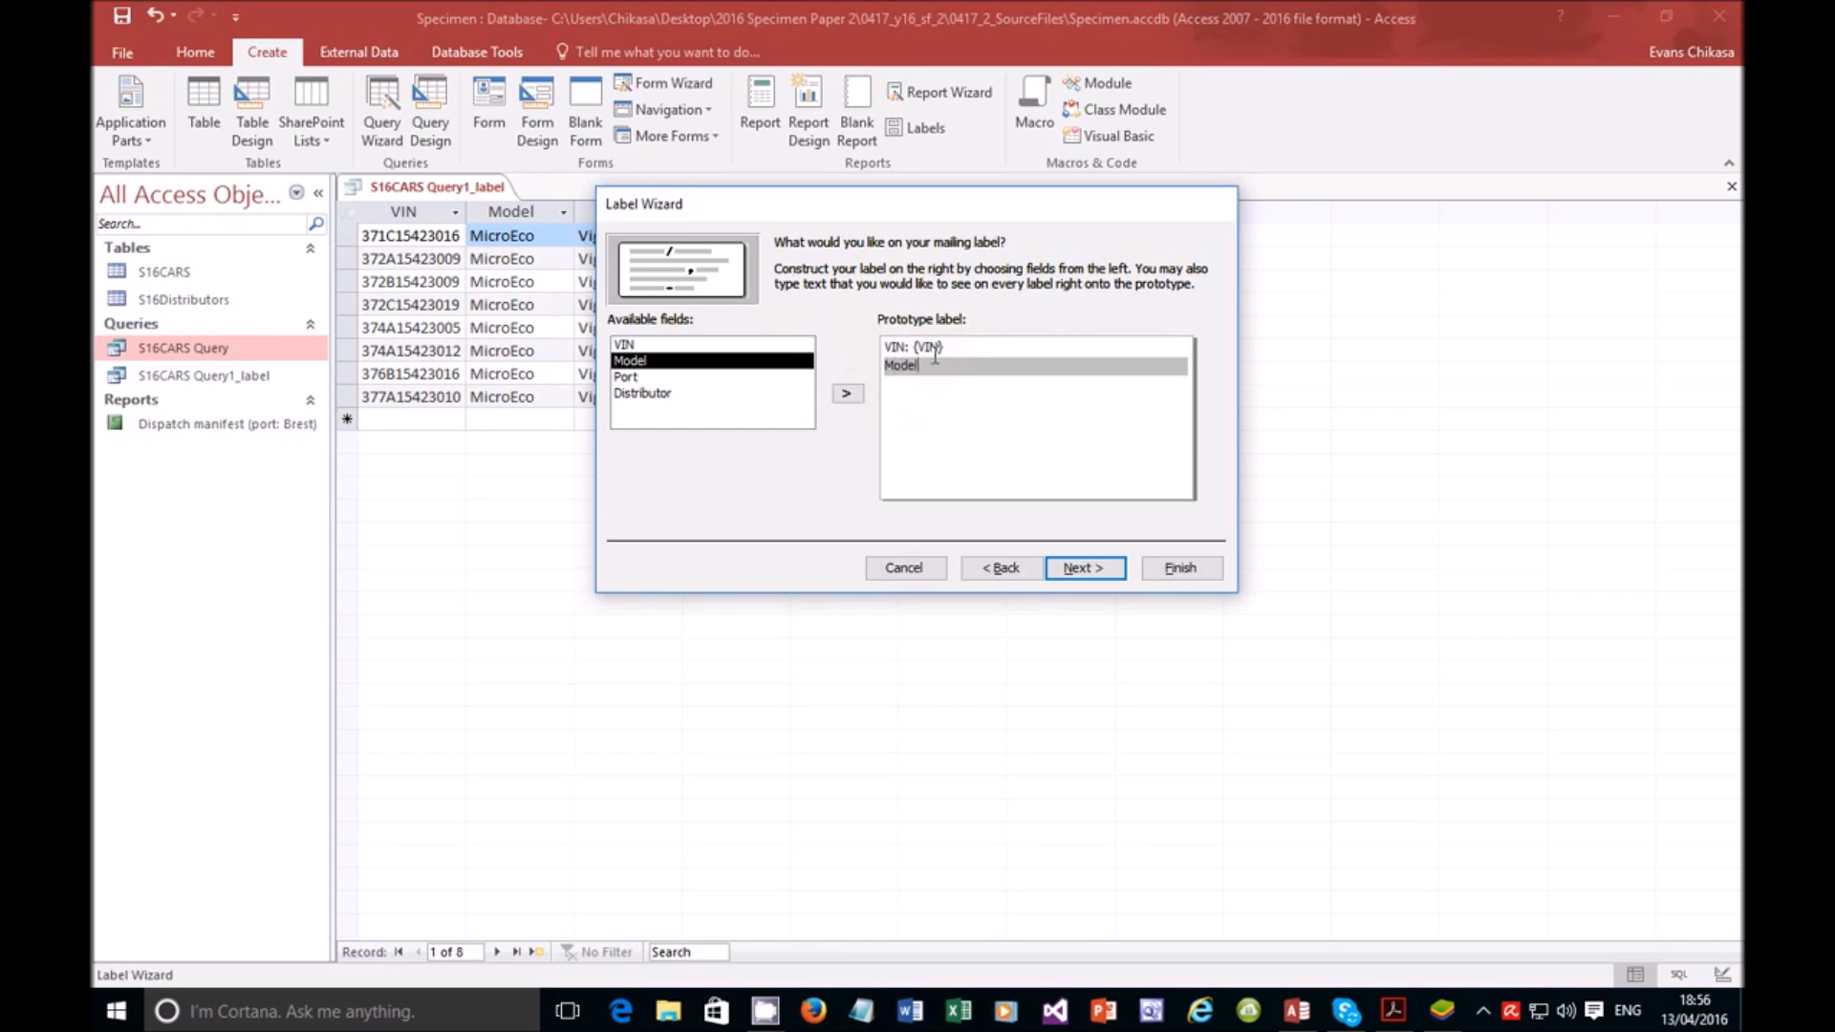
{"action": "type", "text": ":"}
{"action": "left_click", "coordinate": [846, 393]}
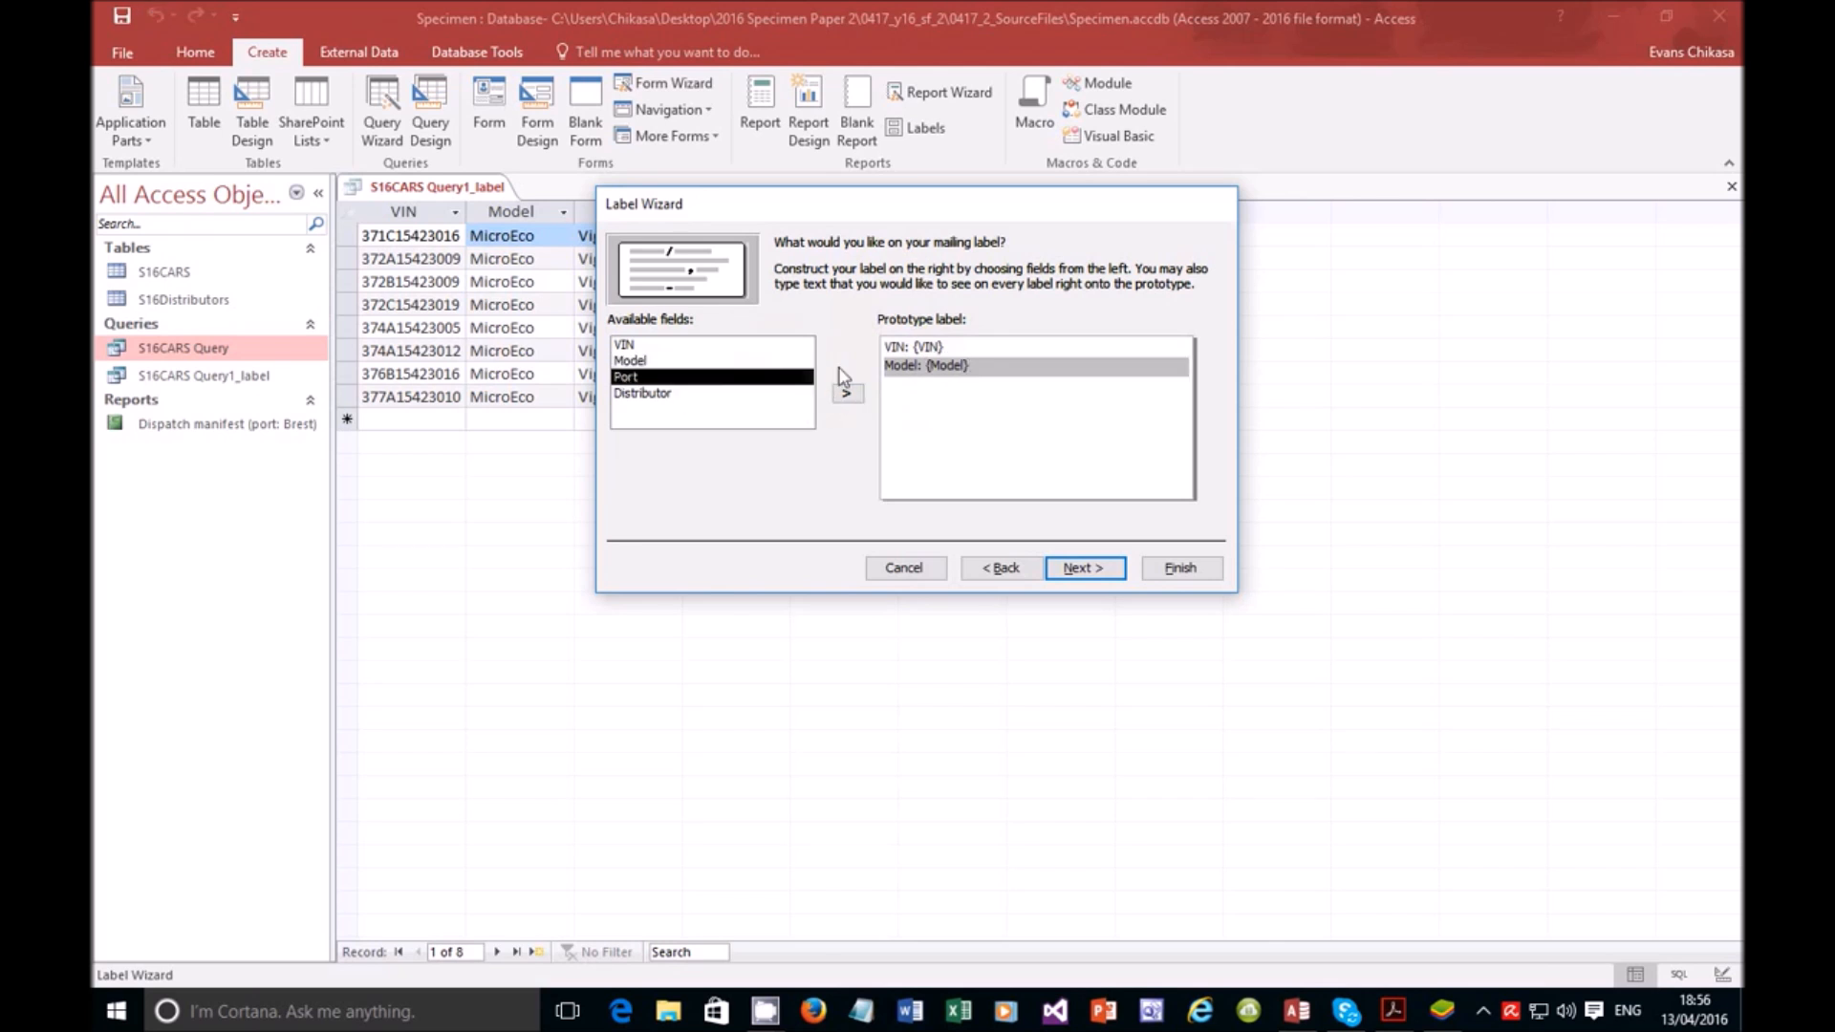
Step: Add a third prototype label line reading "Port: {Port}"
{"action": "key", "text": "Return"}
{"action": "type", "text": "P"}
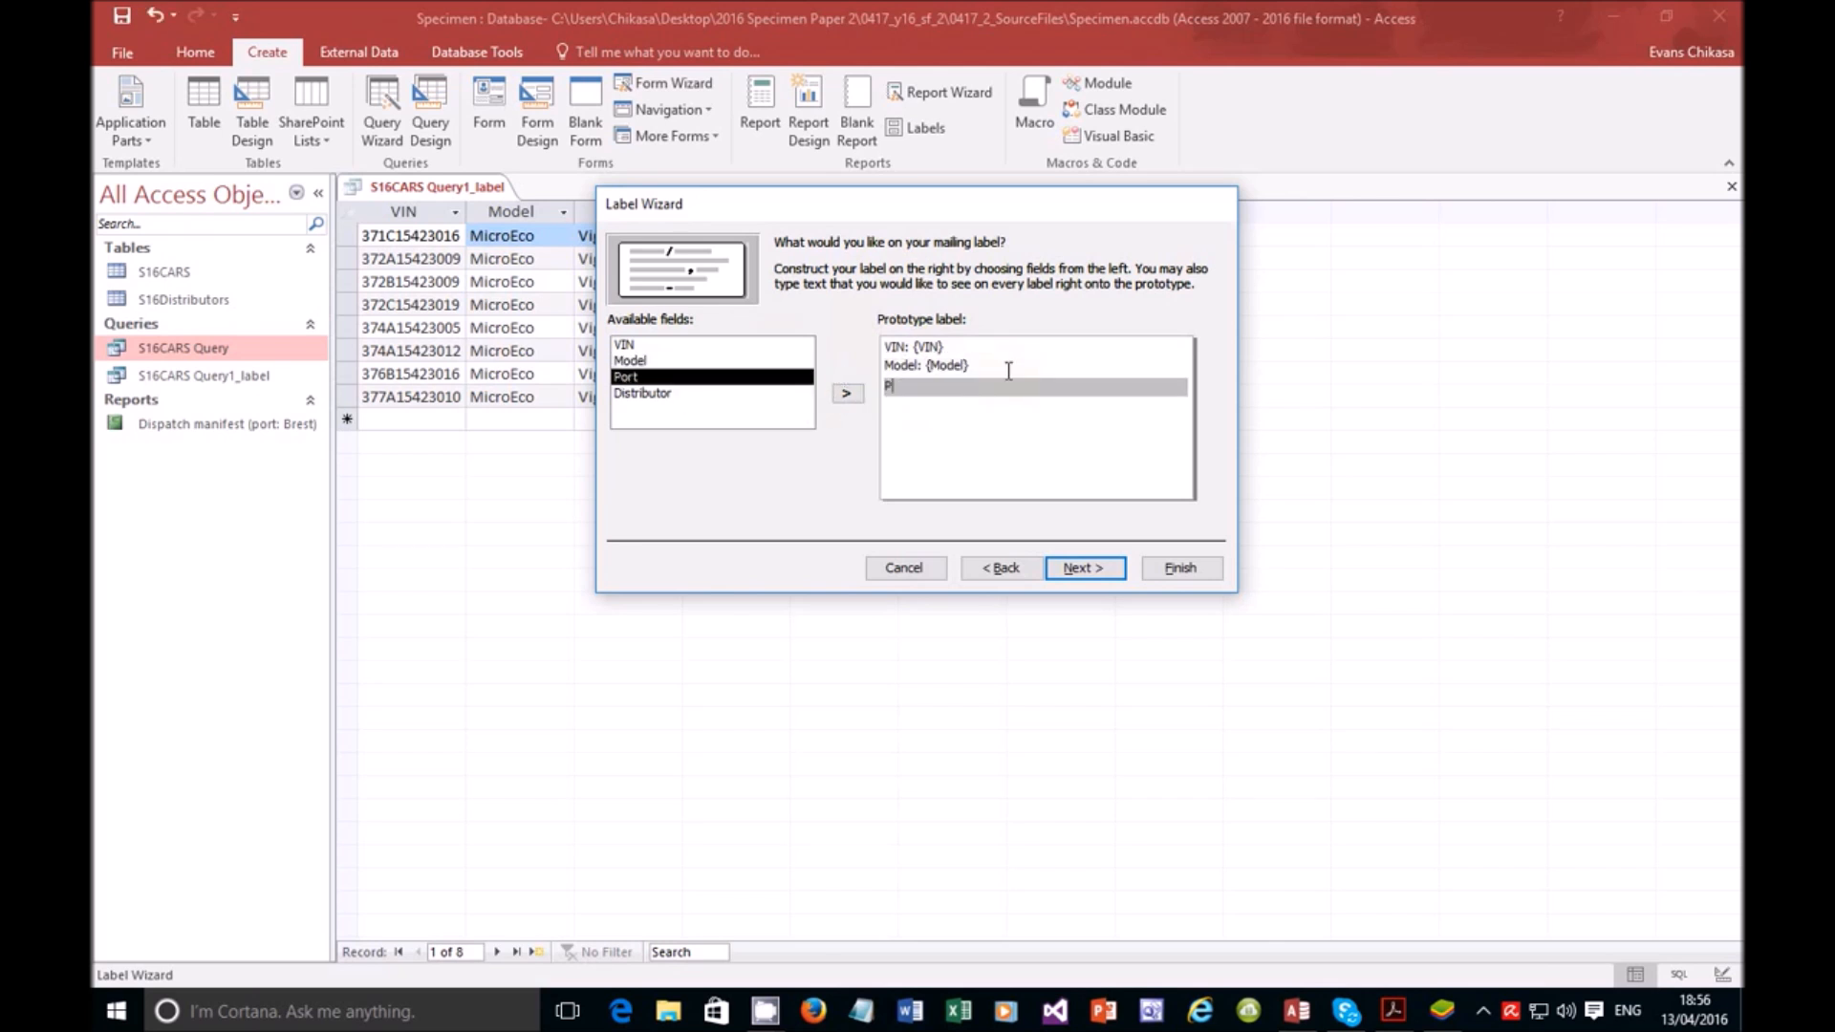
{"action": "type", "text": "ot"}
{"action": "type", "text": "rt"}
{"action": "type", "text": ":"}
{"action": "left_click", "coordinate": [846, 392]}
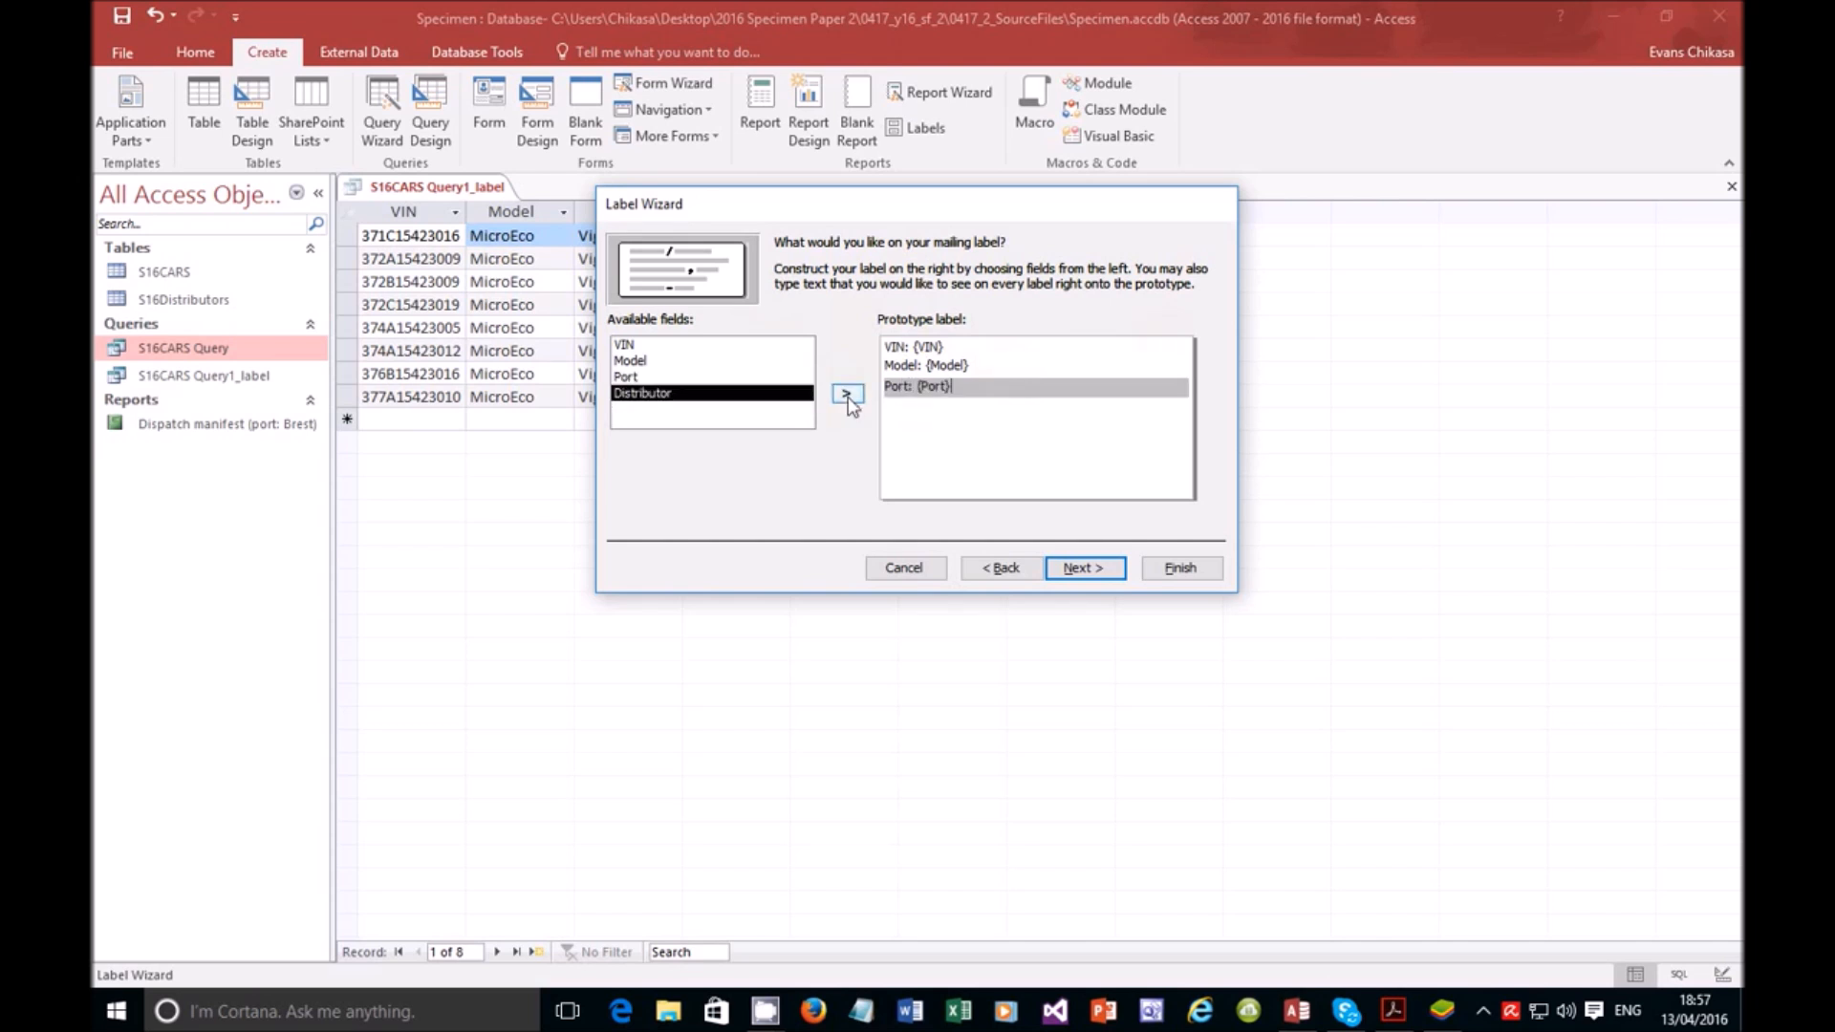
Step: Add a fourth prototype label line reading "Distributor: {Distributor}"
{"action": "left_click", "coordinate": [950, 403]}
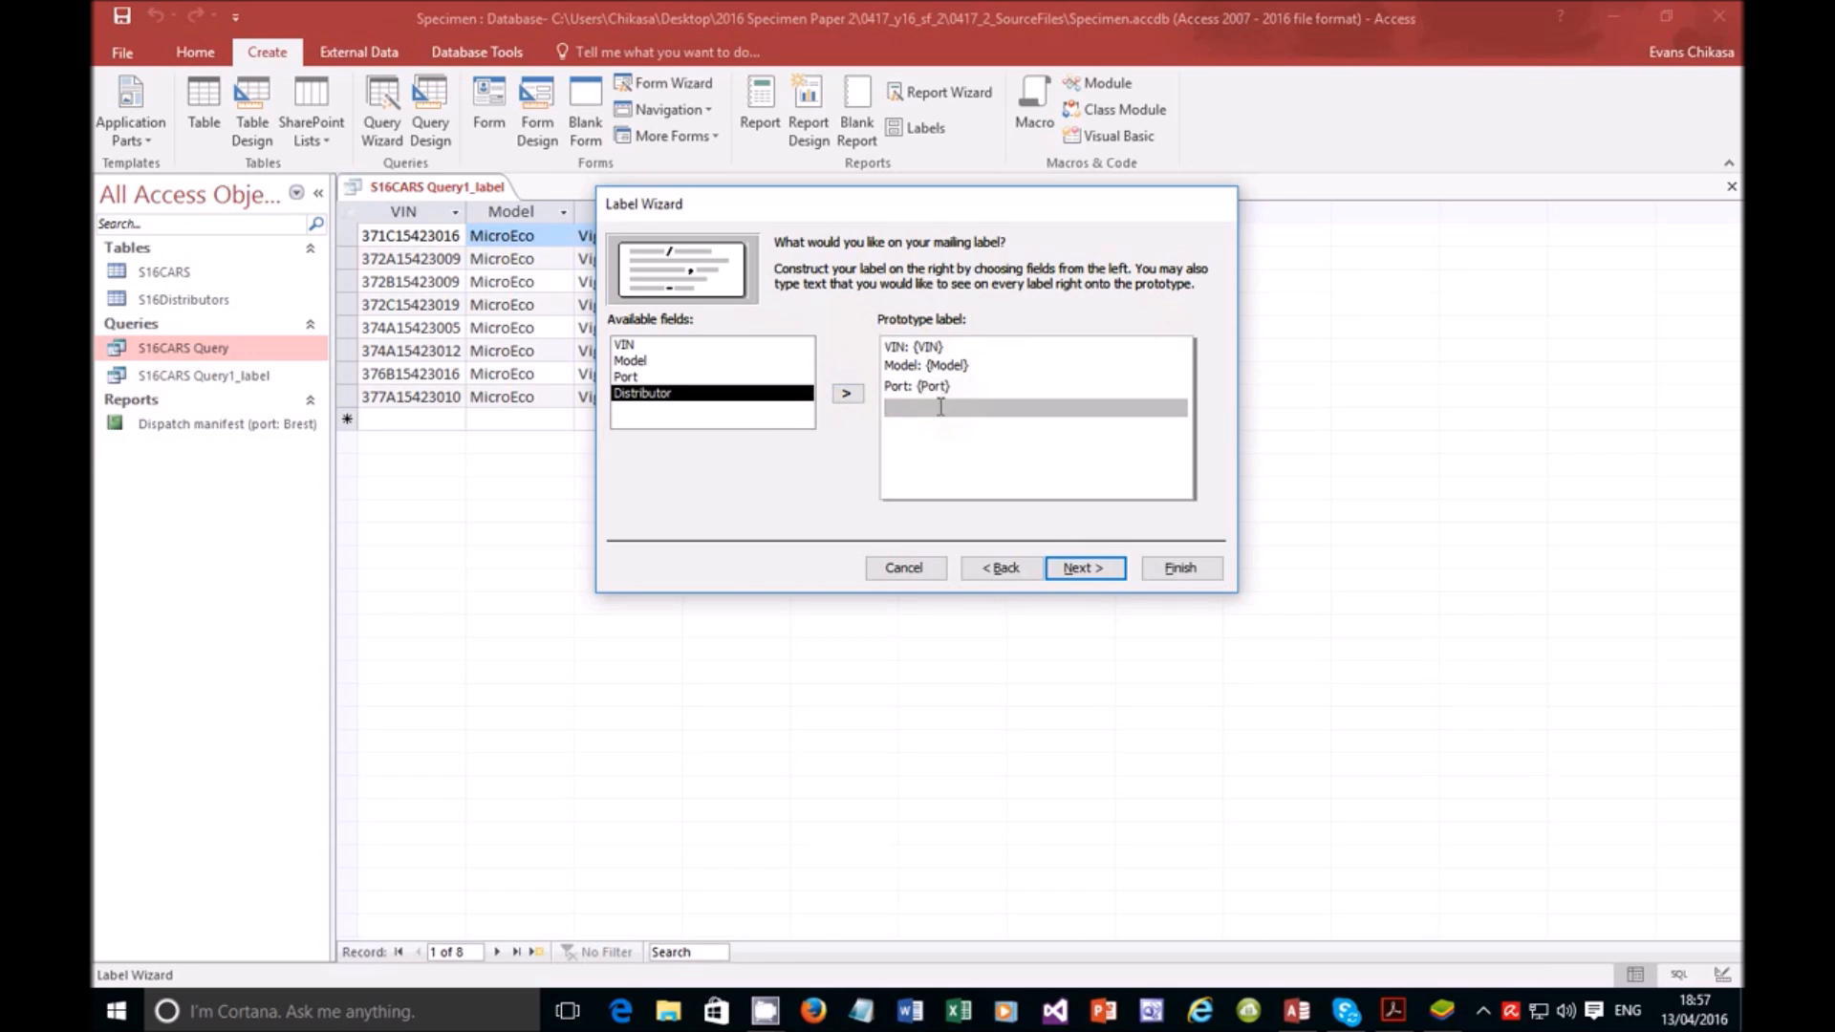
{"action": "type", "text": "Dist"}
{"action": "key", "text": "BackSpace"}
{"action": "type", "text": "istributor:"}
{"action": "left_click", "coordinate": [856, 393]}
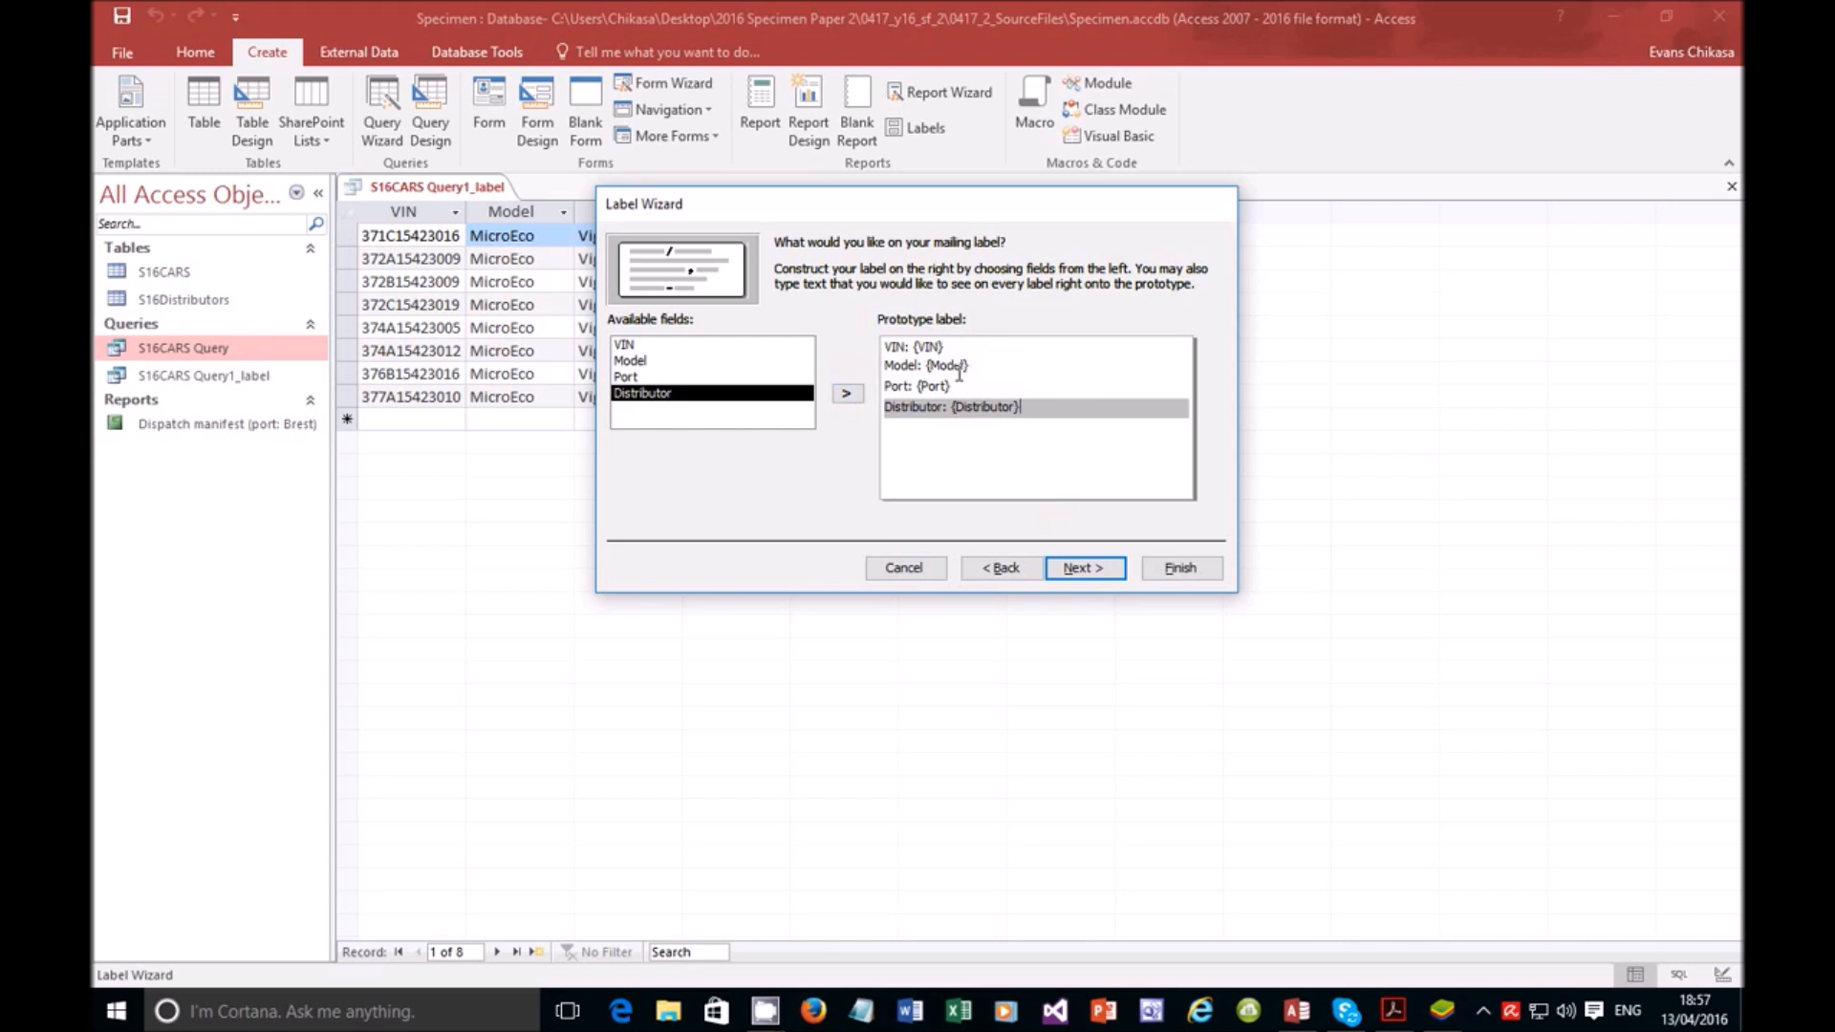
Step: Finish the Label Wizard without sort fields, keeping the suggested report name and choosing to modify the label design
{"action": "left_click", "coordinate": [1085, 570]}
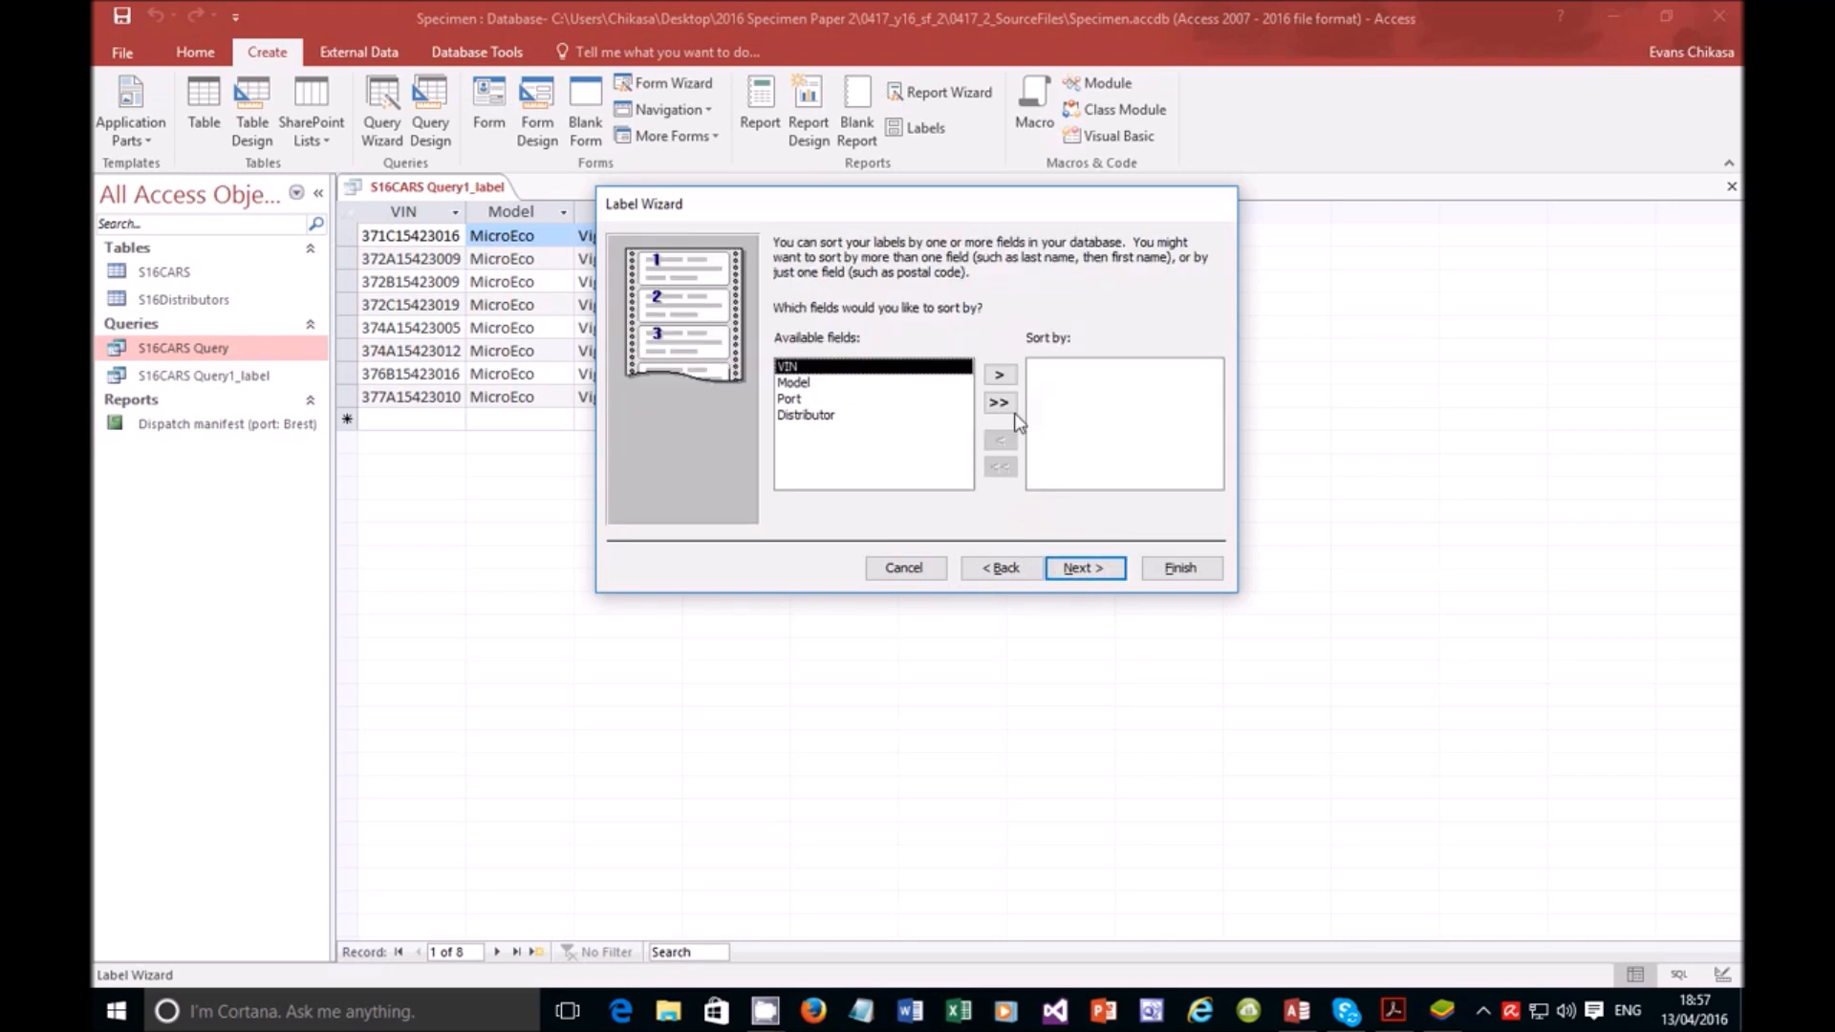
{"action": "left_click", "coordinate": [1070, 569]}
{"action": "left_click", "coordinate": [849, 390]}
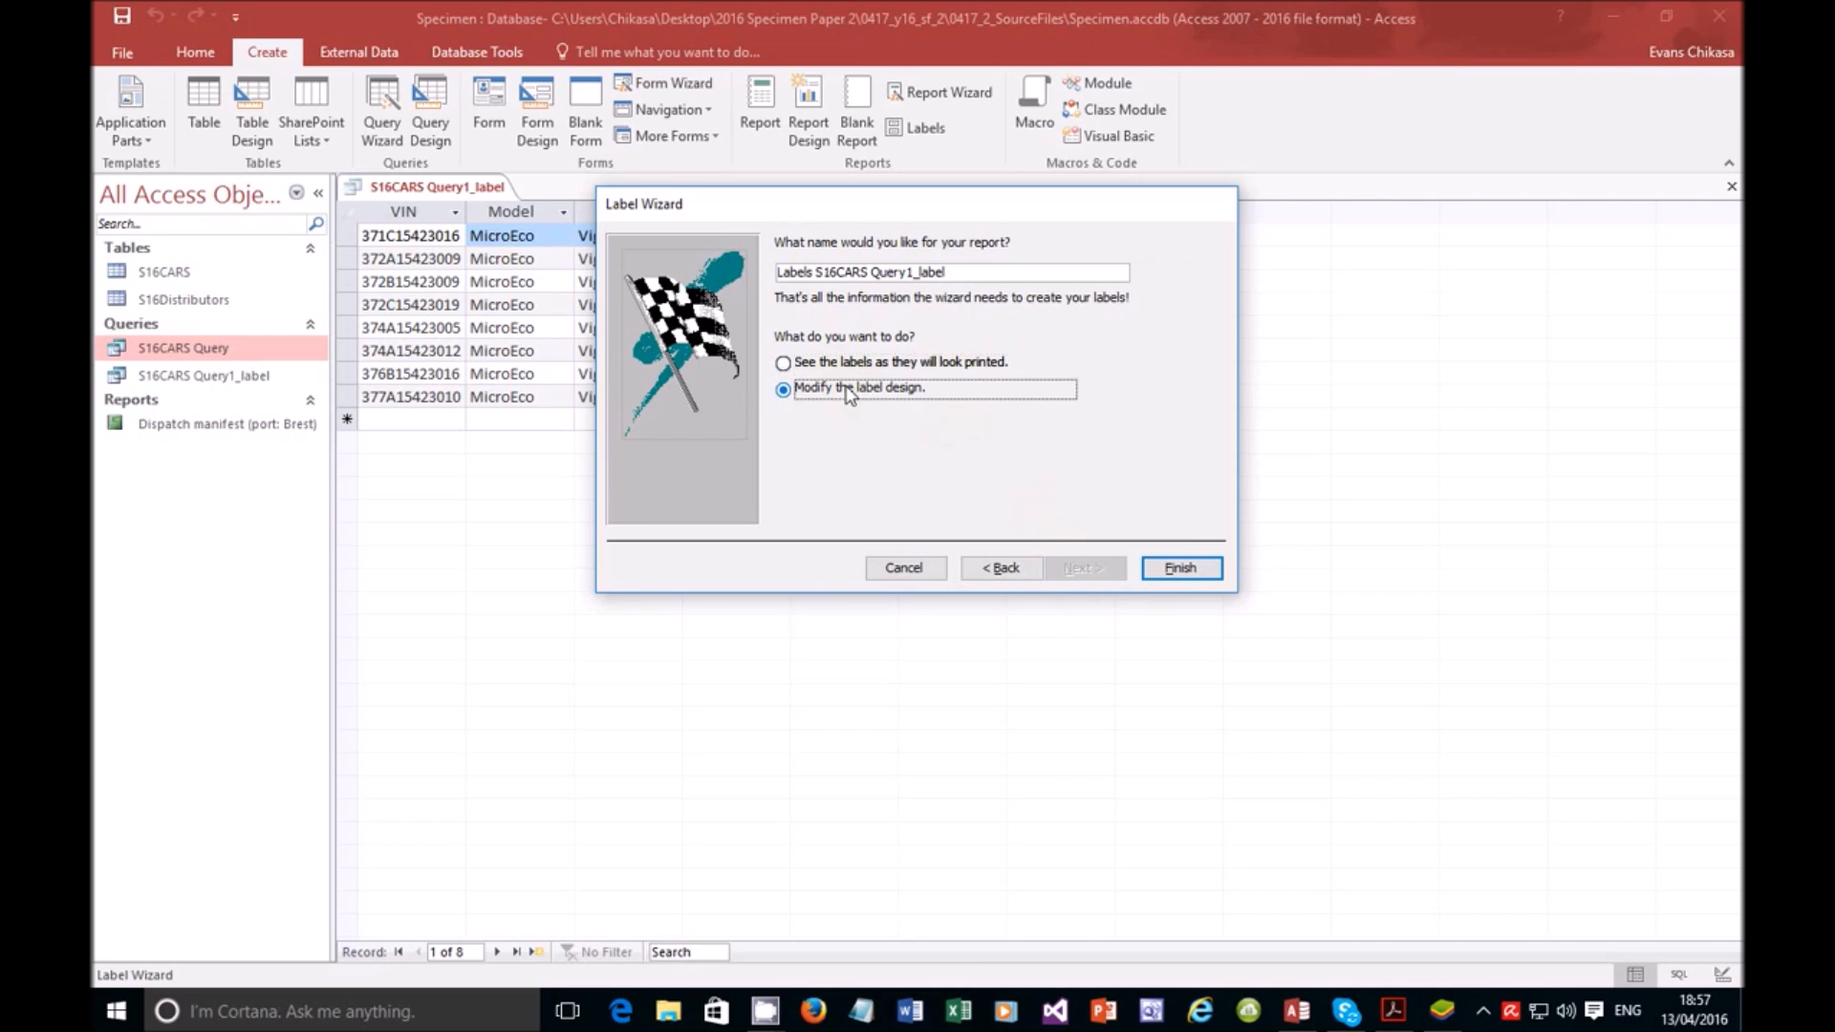
{"action": "left_click", "coordinate": [1168, 569]}
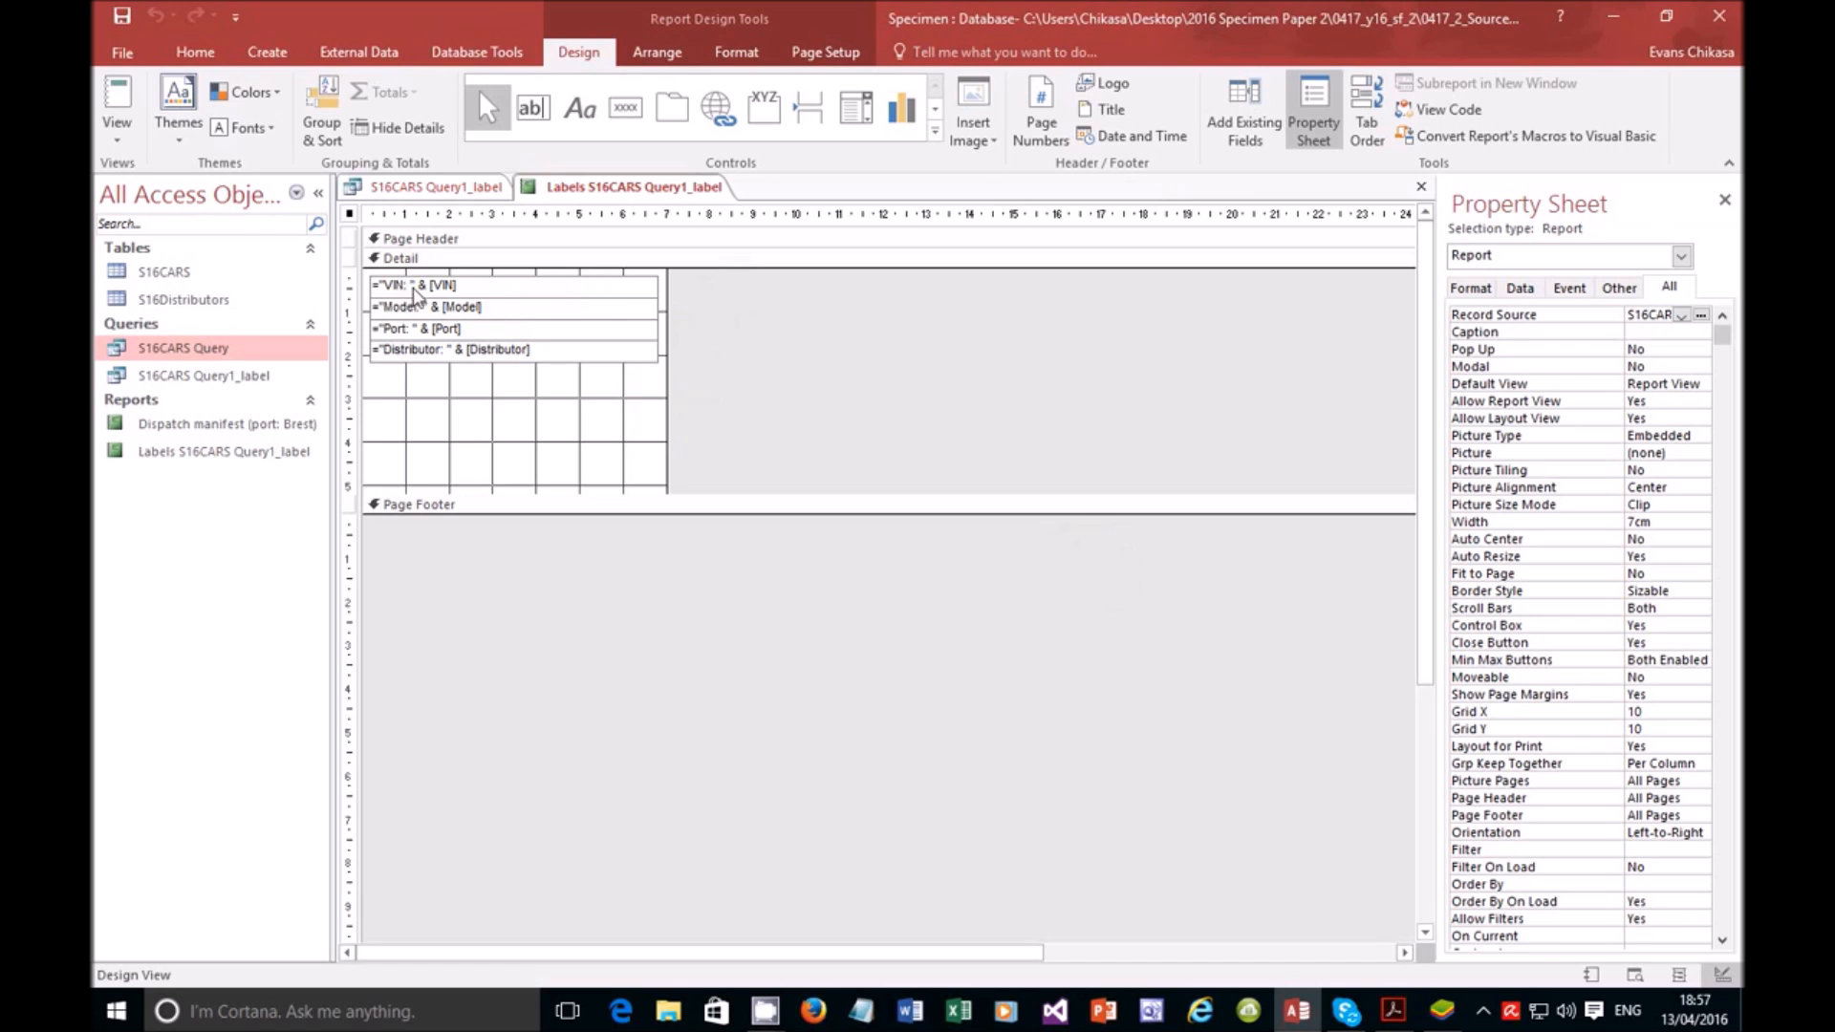
Step: Shift the VIN, Model, Port and Distributor text boxes down together to about 1 cm from the top of the Detail section
{"action": "left_click", "coordinate": [440, 292]}
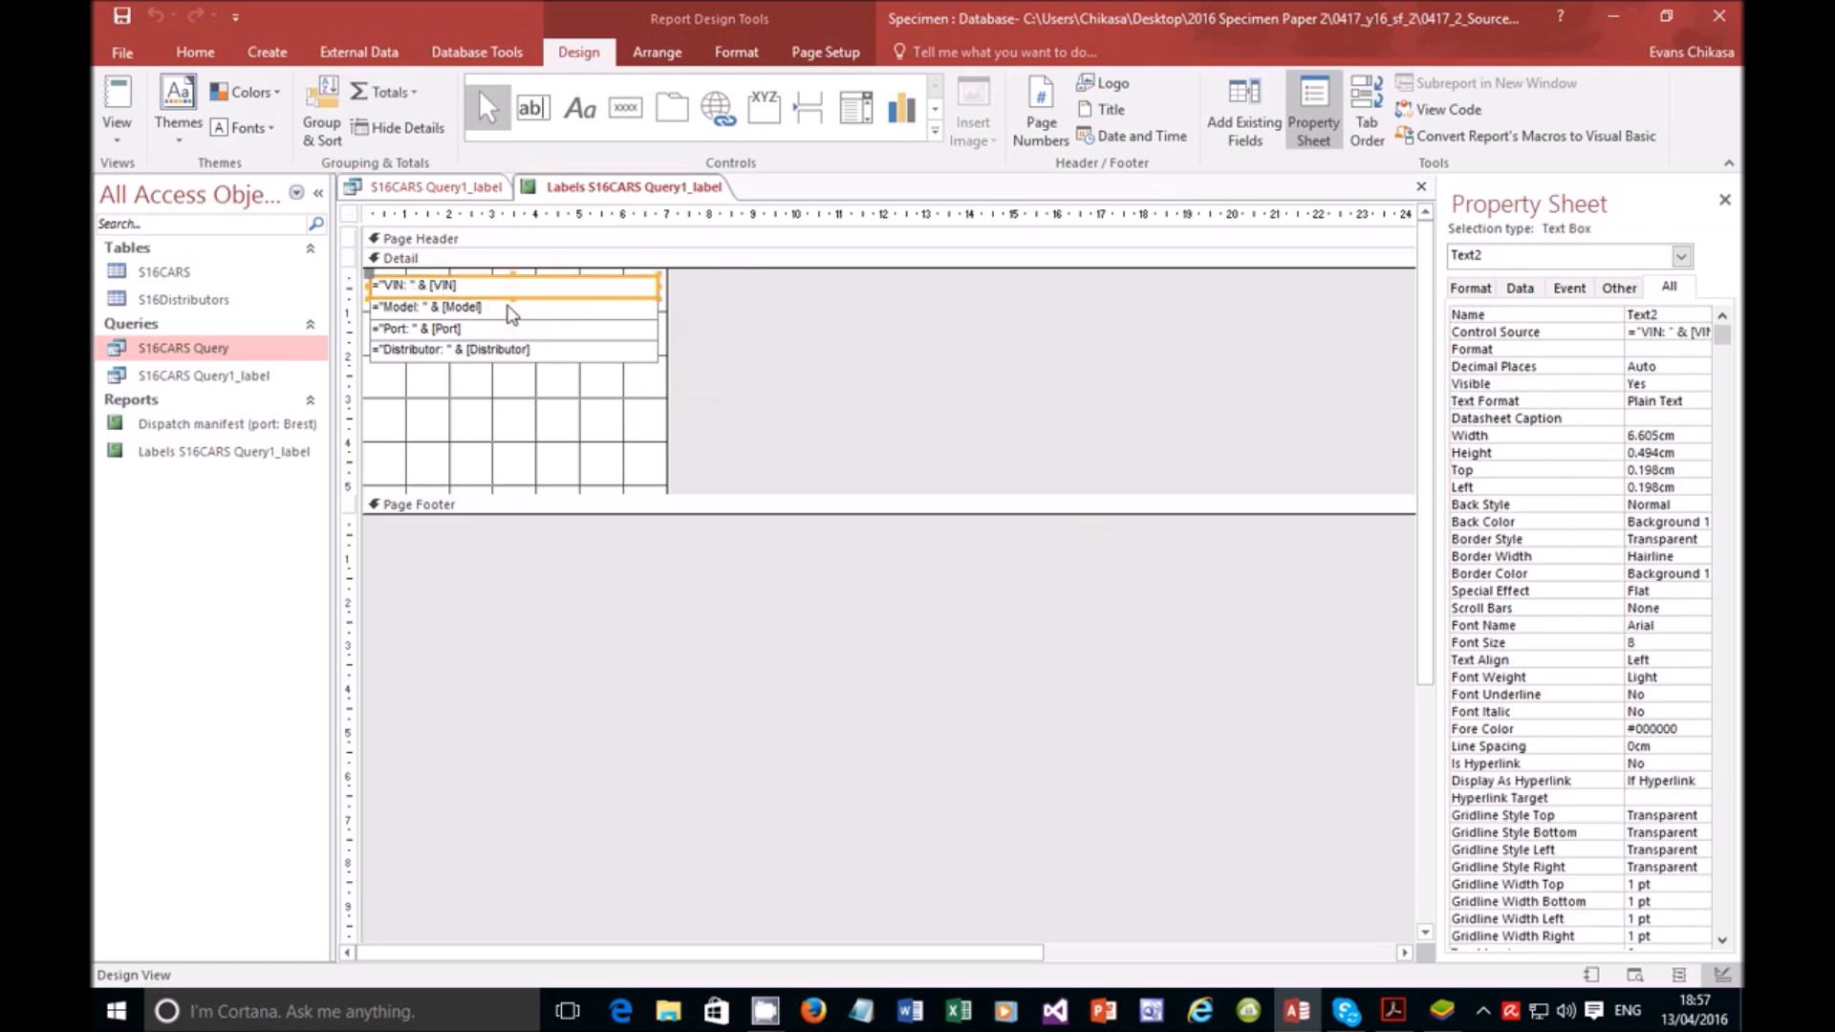
{"action": "left_click", "coordinate": [503, 314], "text": "shift"}
{"action": "left_click_drag", "start_coordinate": [537, 303], "coordinate": [550, 336]}
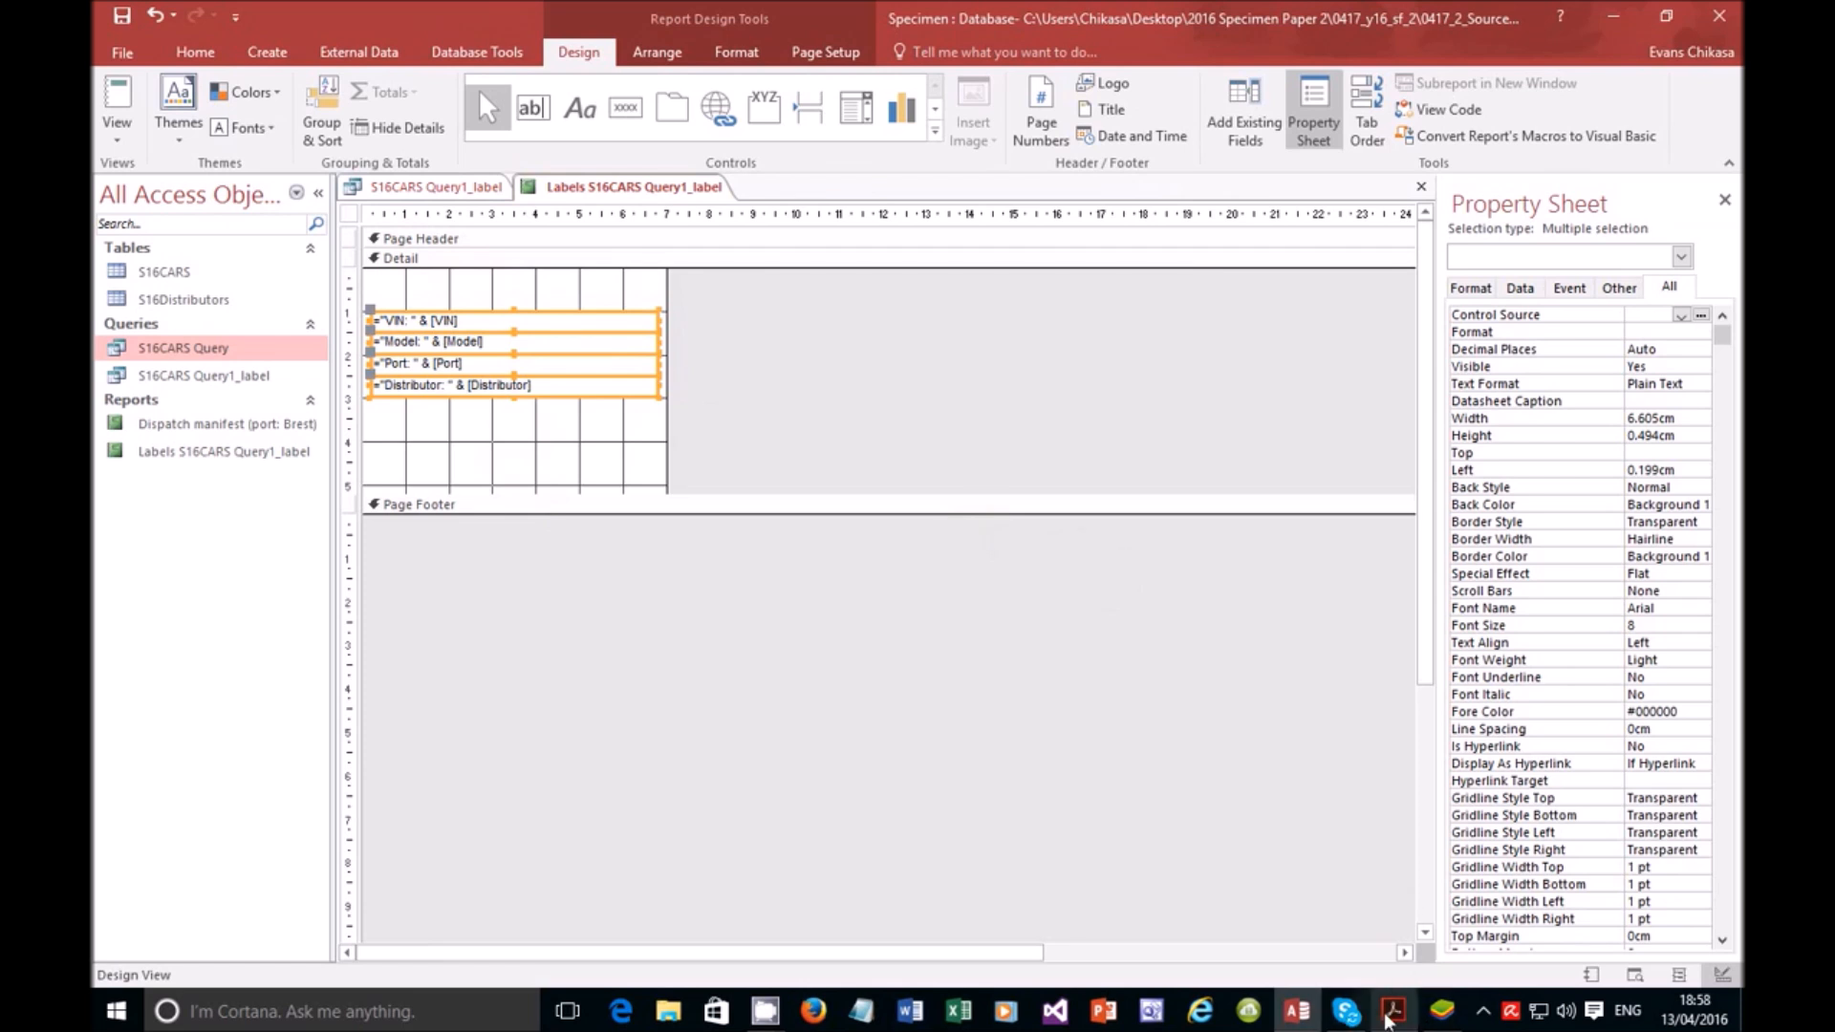
Step: Switch to the exam paper in Adobe Acrobat Reader, reread the labels' field-name and heading requirements, and return to Access
{"action": "left_click", "coordinate": [1392, 1010]}
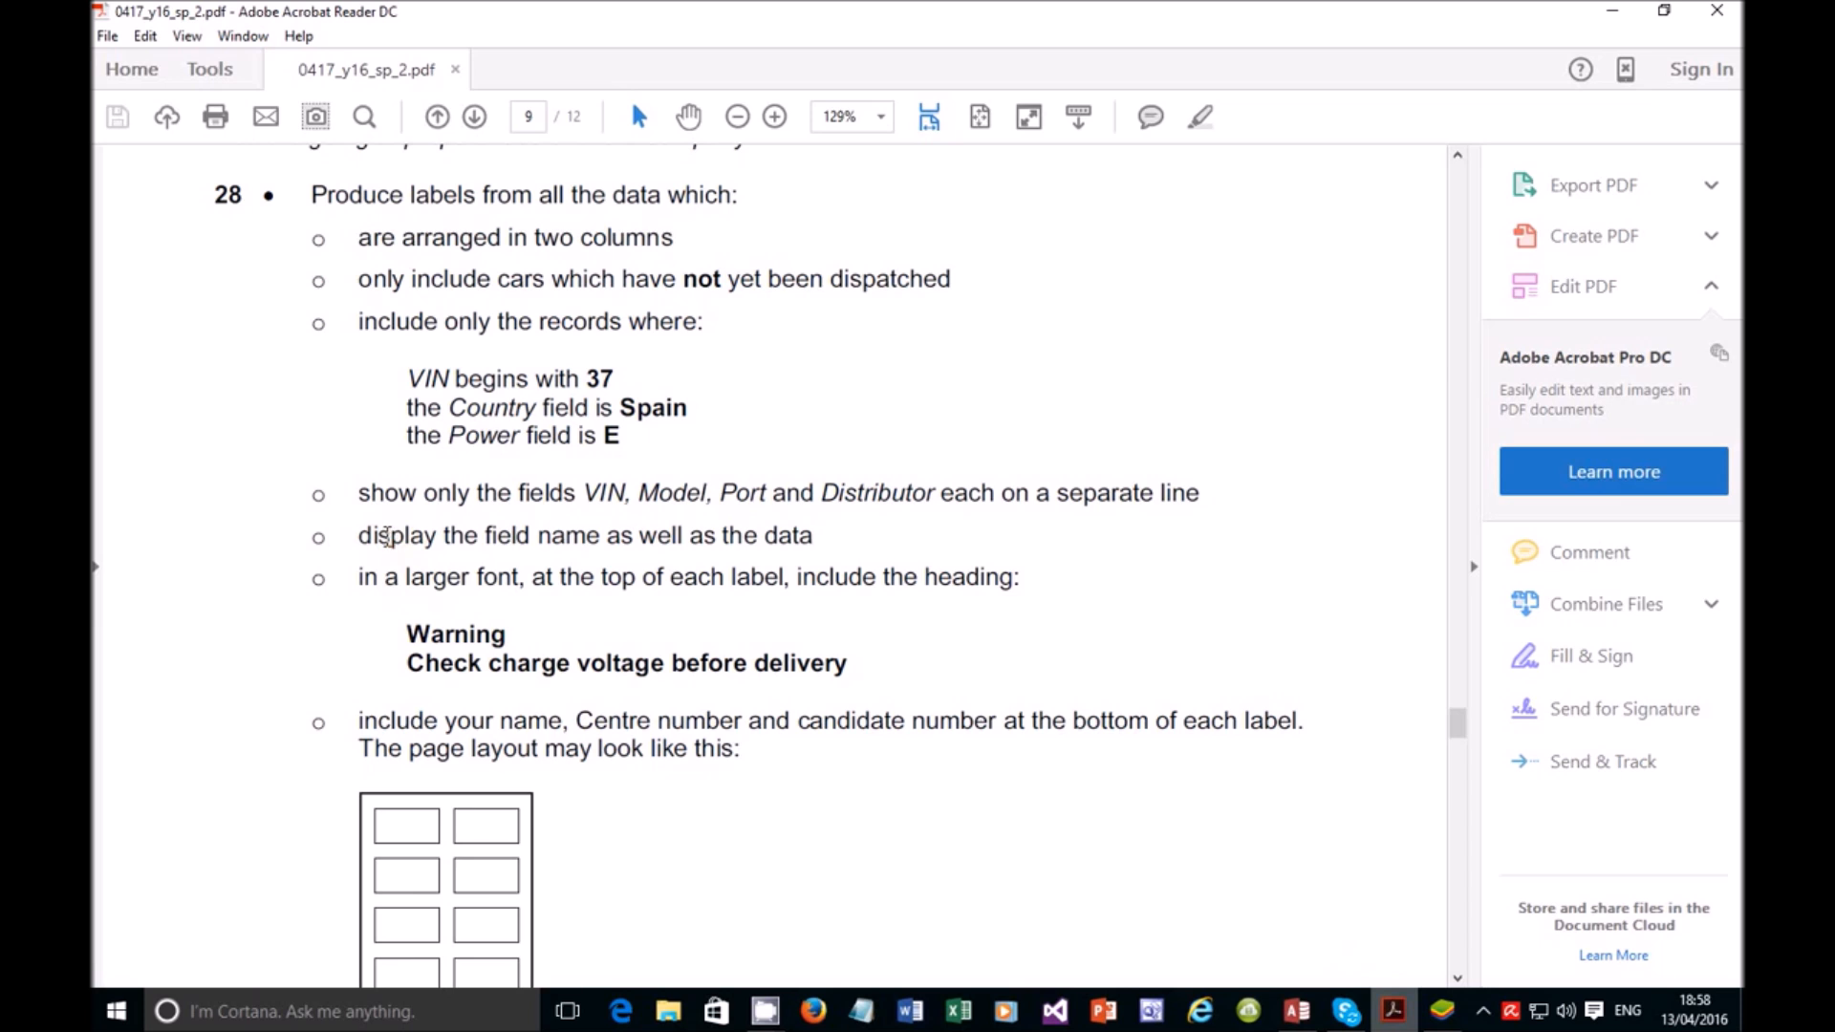
{"action": "left_click_drag", "start_coordinate": [406, 533], "coordinate": [828, 533]}
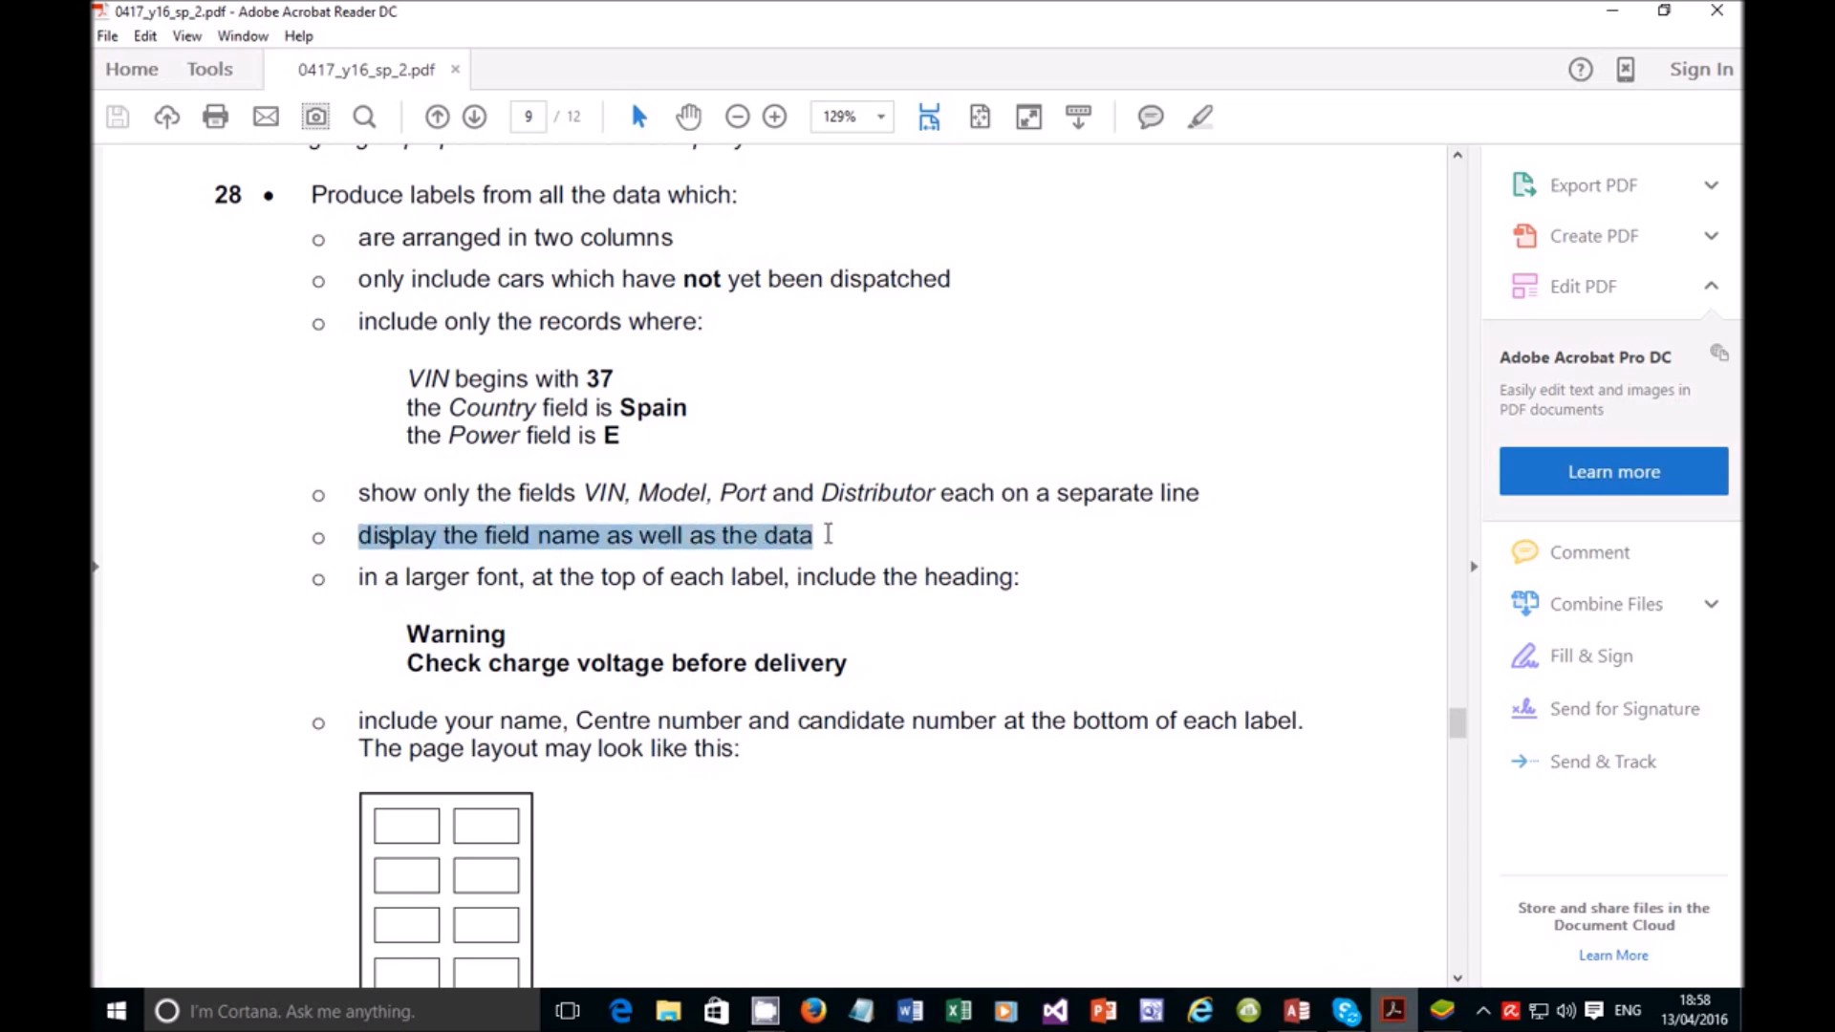
{"action": "left_click", "coordinate": [462, 590]}
{"action": "left_click_drag", "start_coordinate": [361, 579], "coordinate": [1002, 577]}
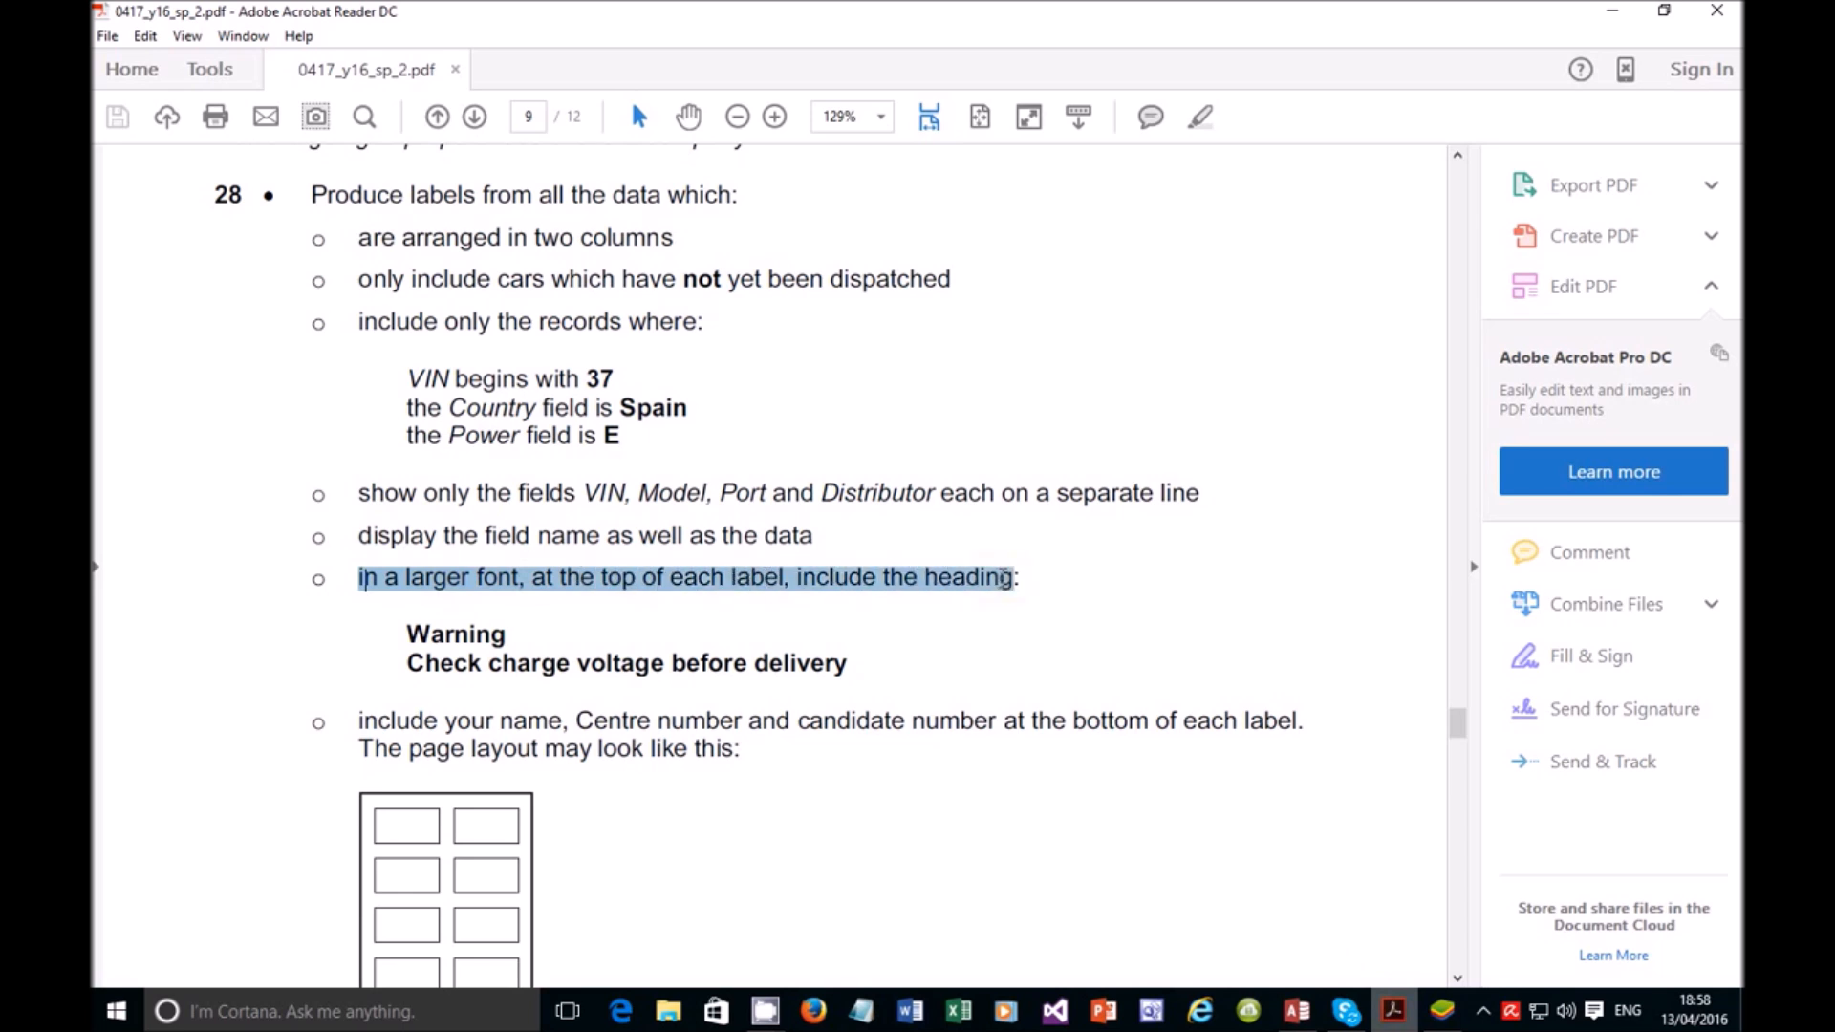
{"action": "left_click_drag", "start_coordinate": [486, 537], "coordinate": [564, 538]}
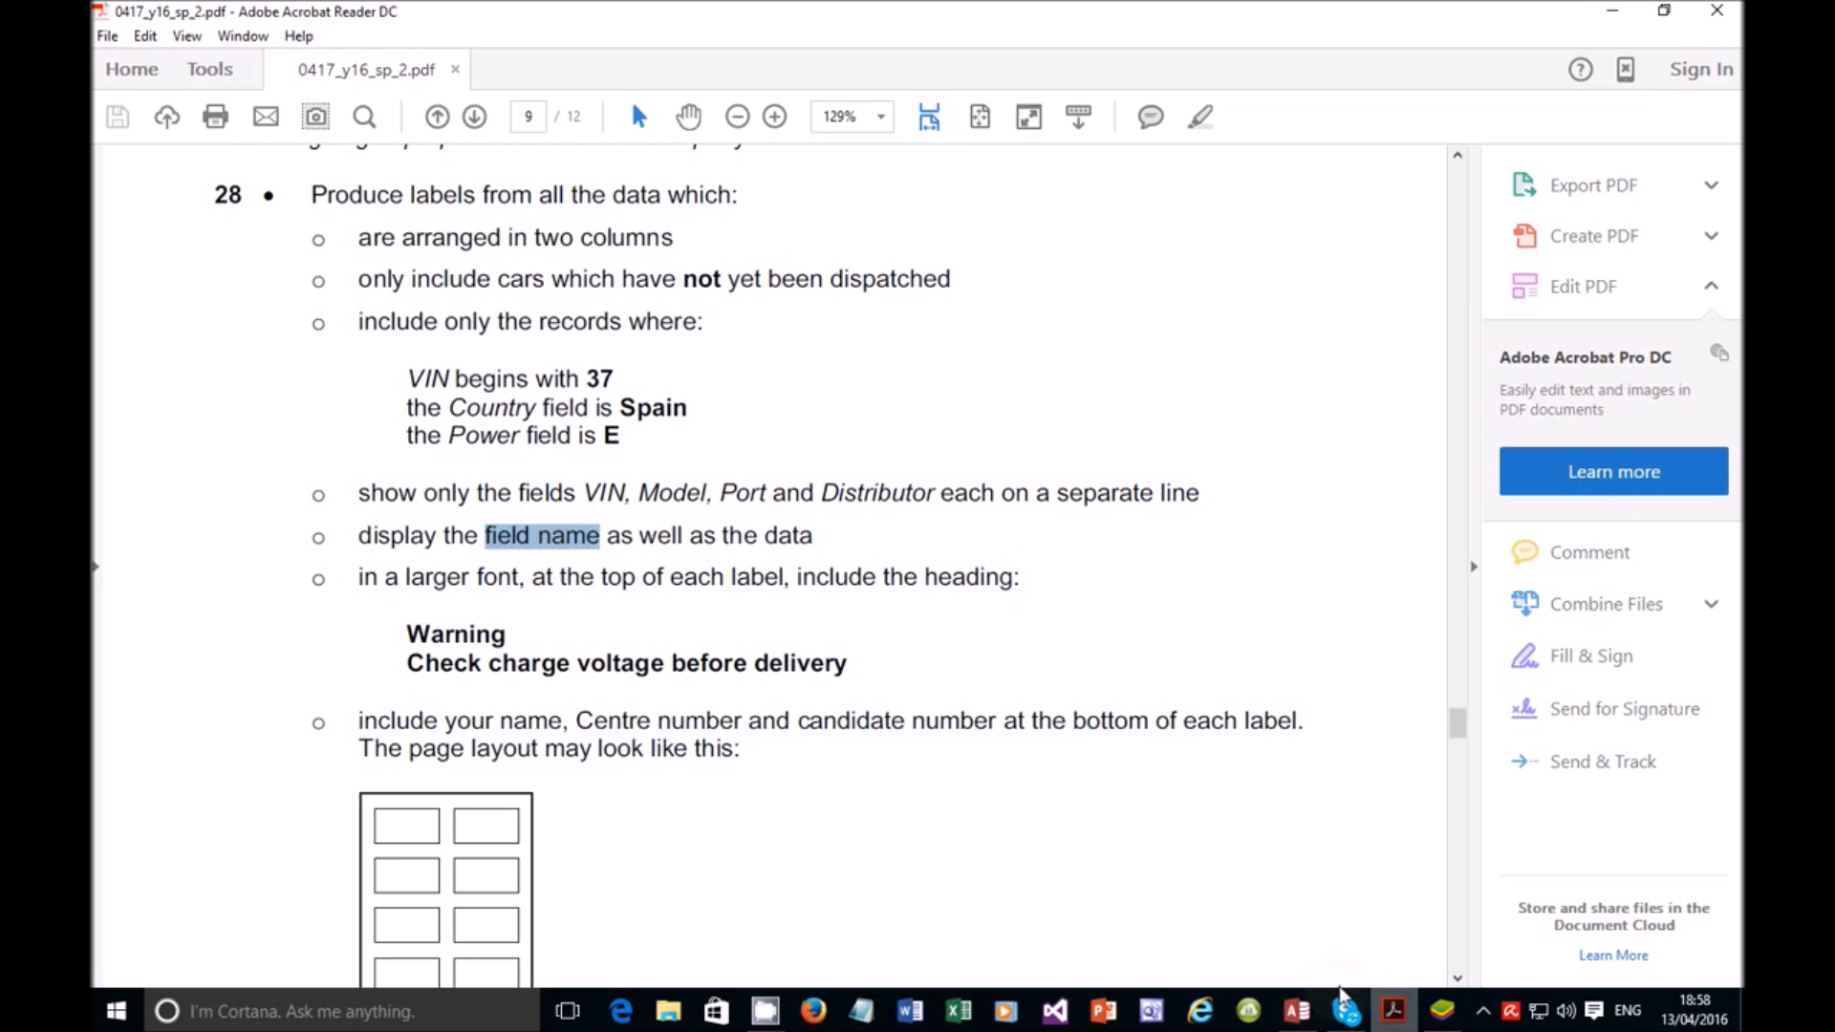
{"action": "left_click", "coordinate": [1296, 1011]}
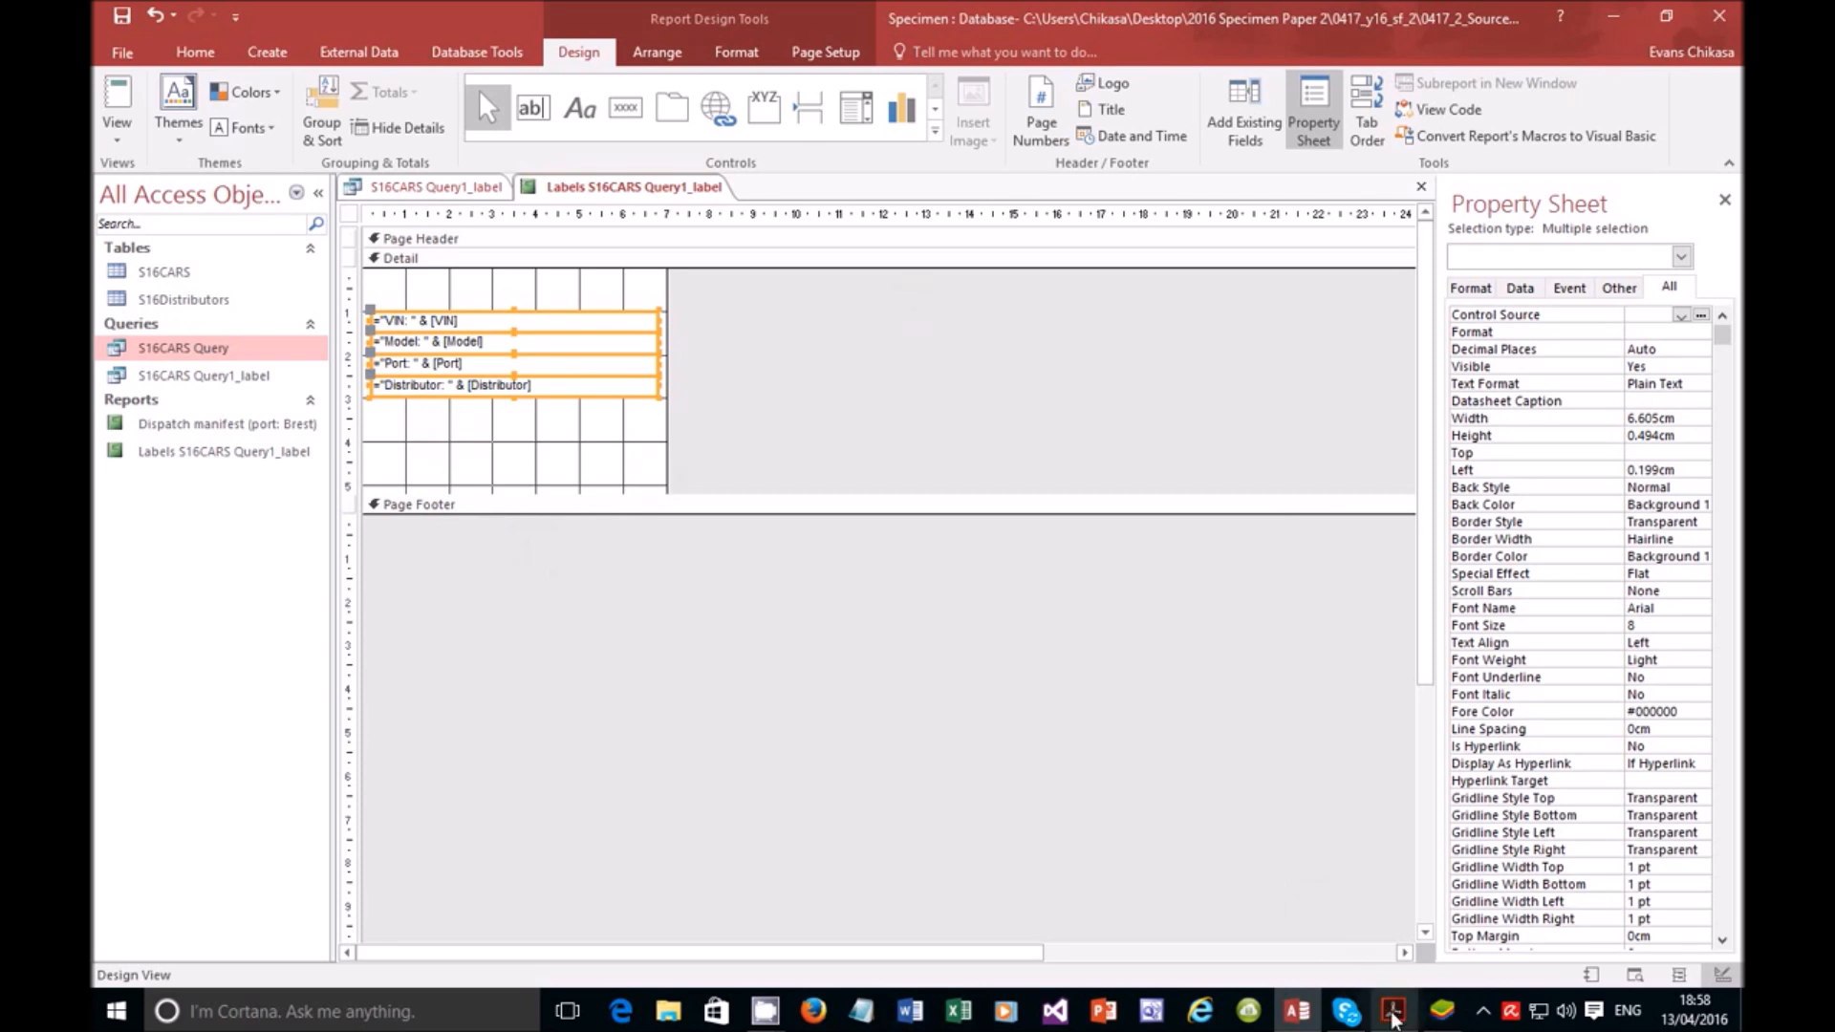
{"action": "left_click", "coordinate": [1393, 1018]}
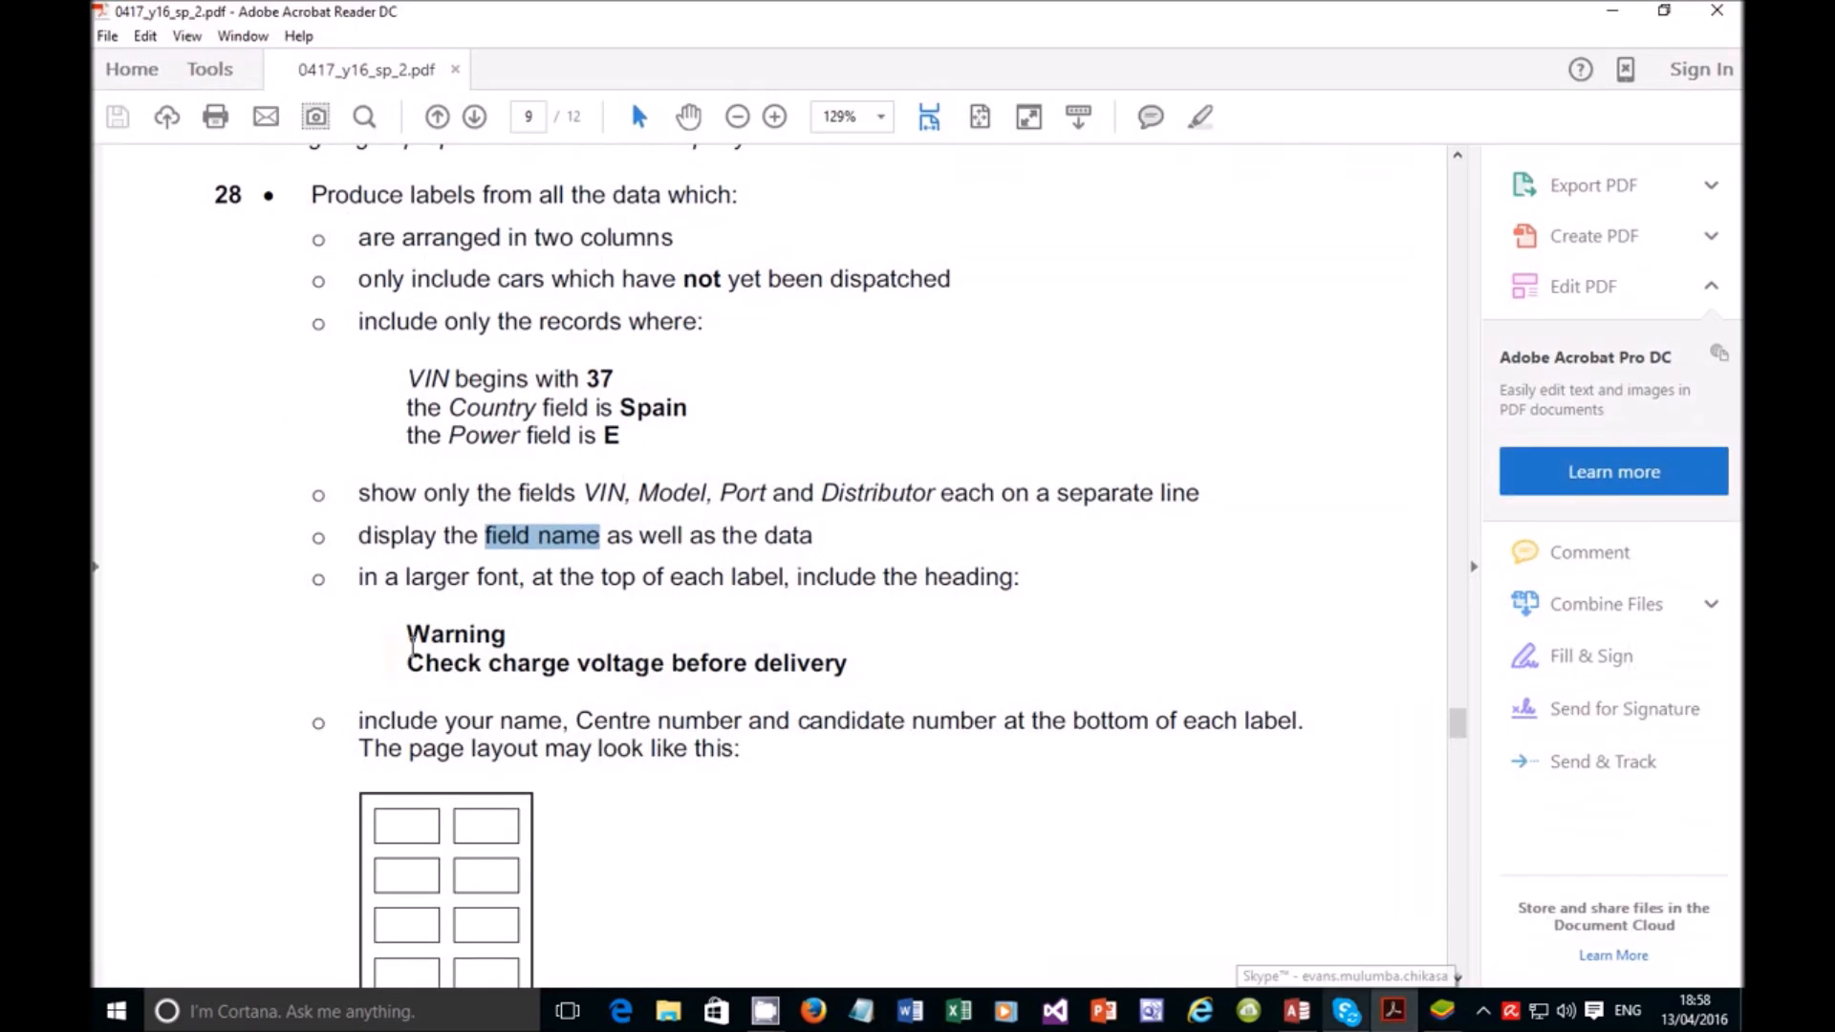
{"action": "left_click_drag", "start_coordinate": [412, 646], "coordinate": [515, 633]}
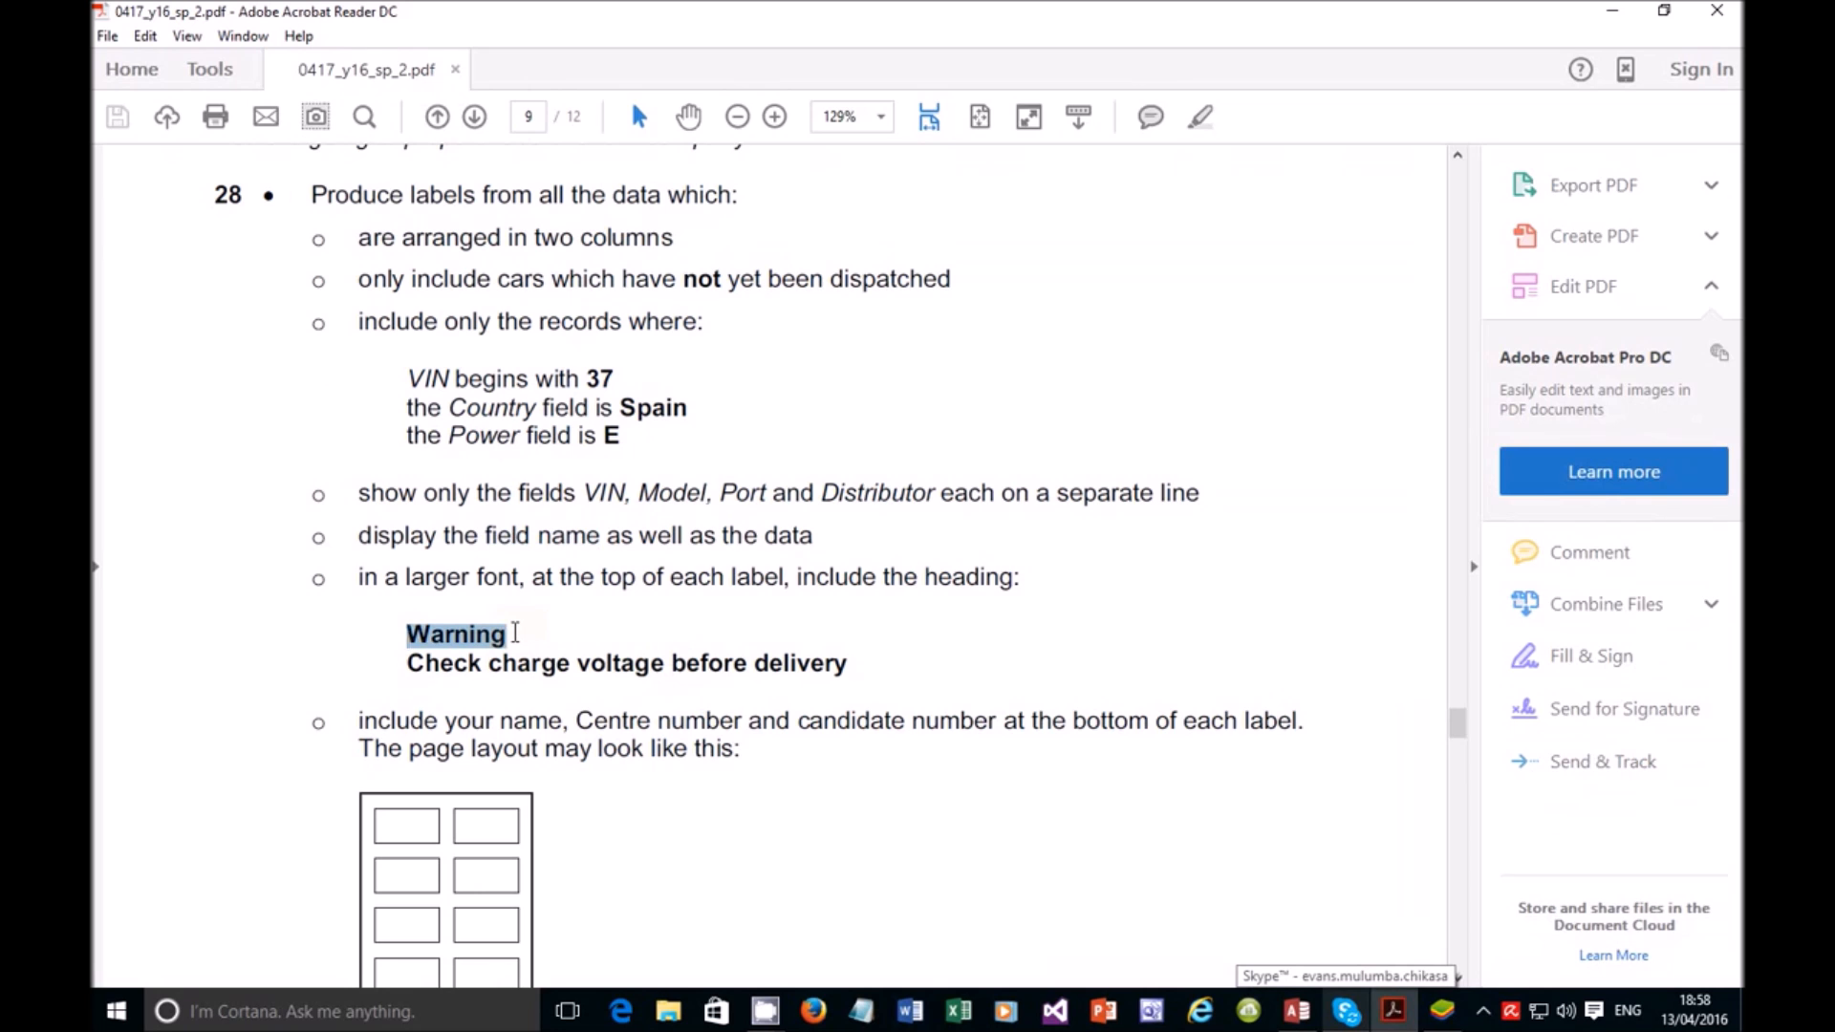
{"action": "left_click_drag", "start_coordinate": [403, 663], "coordinate": [875, 670]}
{"action": "key", "text": "alt+Tab"}
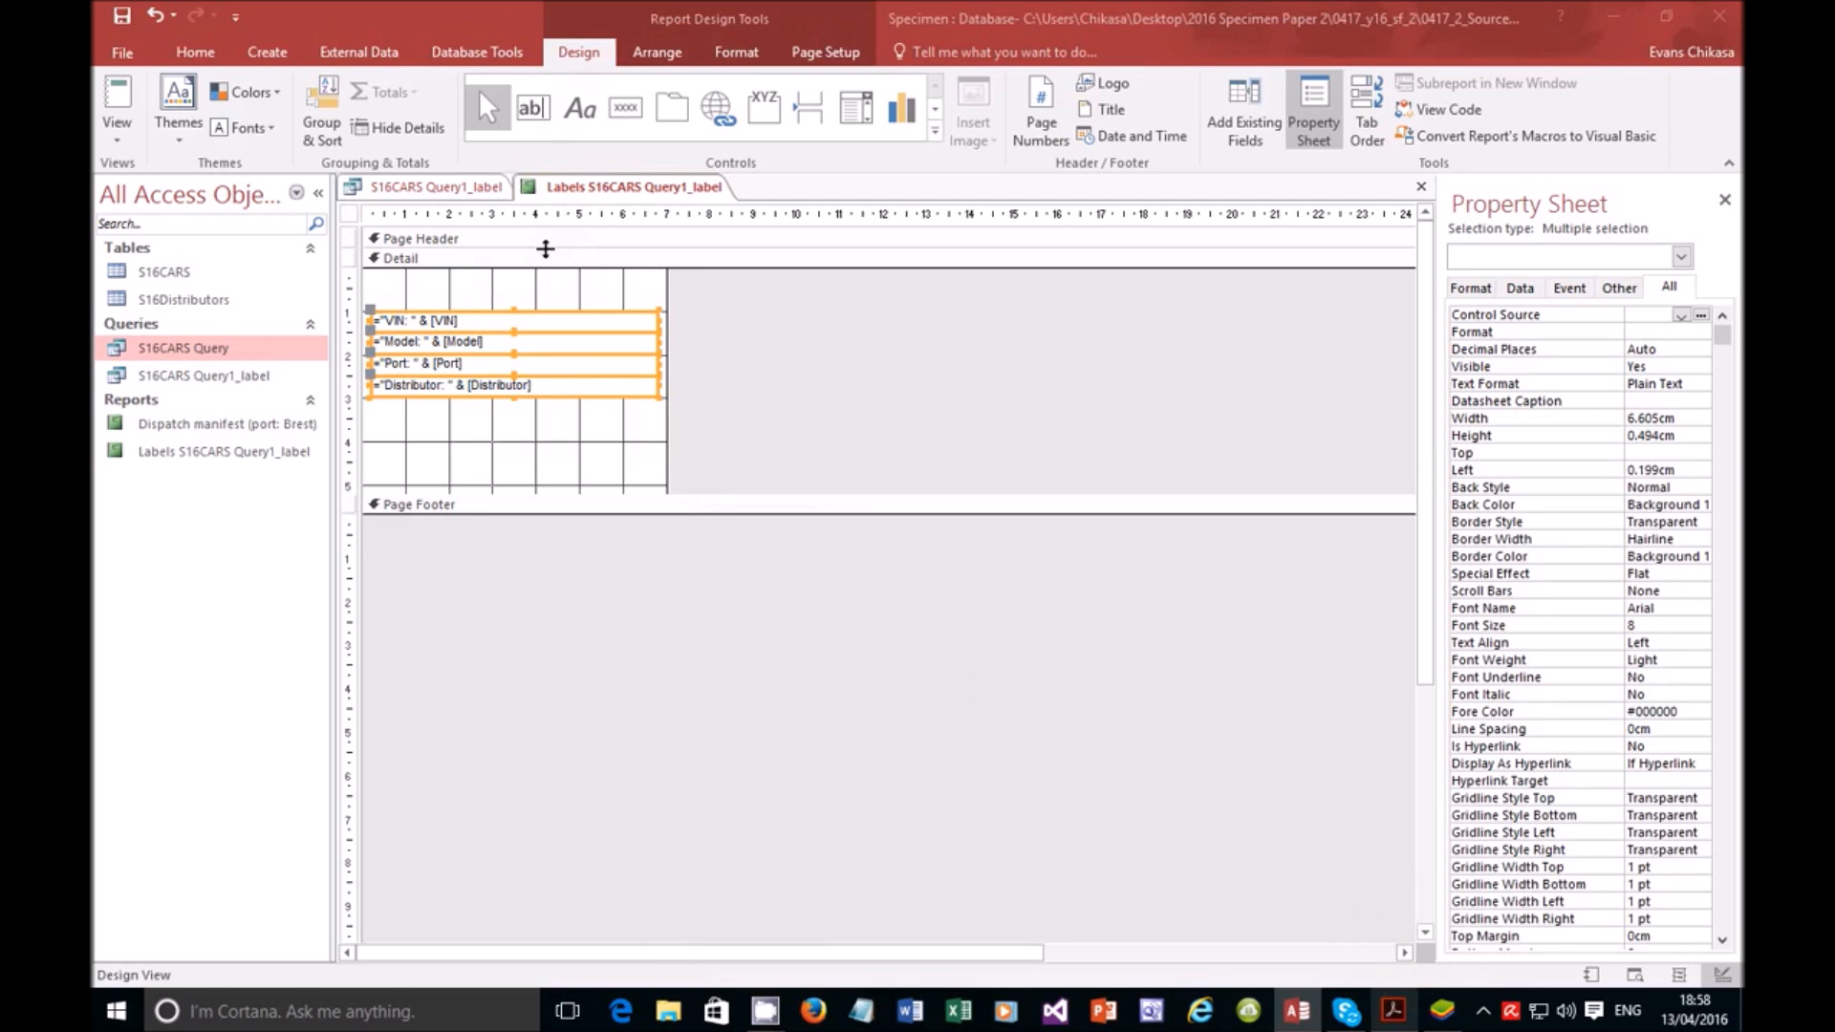
Step: Move the four text boxes down another 0.5 cm or so and add a label reading "Warning" above them
{"action": "left_click", "coordinate": [521, 320]}
{"action": "left_click_drag", "start_coordinate": [521, 320], "coordinate": [522, 343]}
{"action": "left_click", "coordinate": [579, 109]}
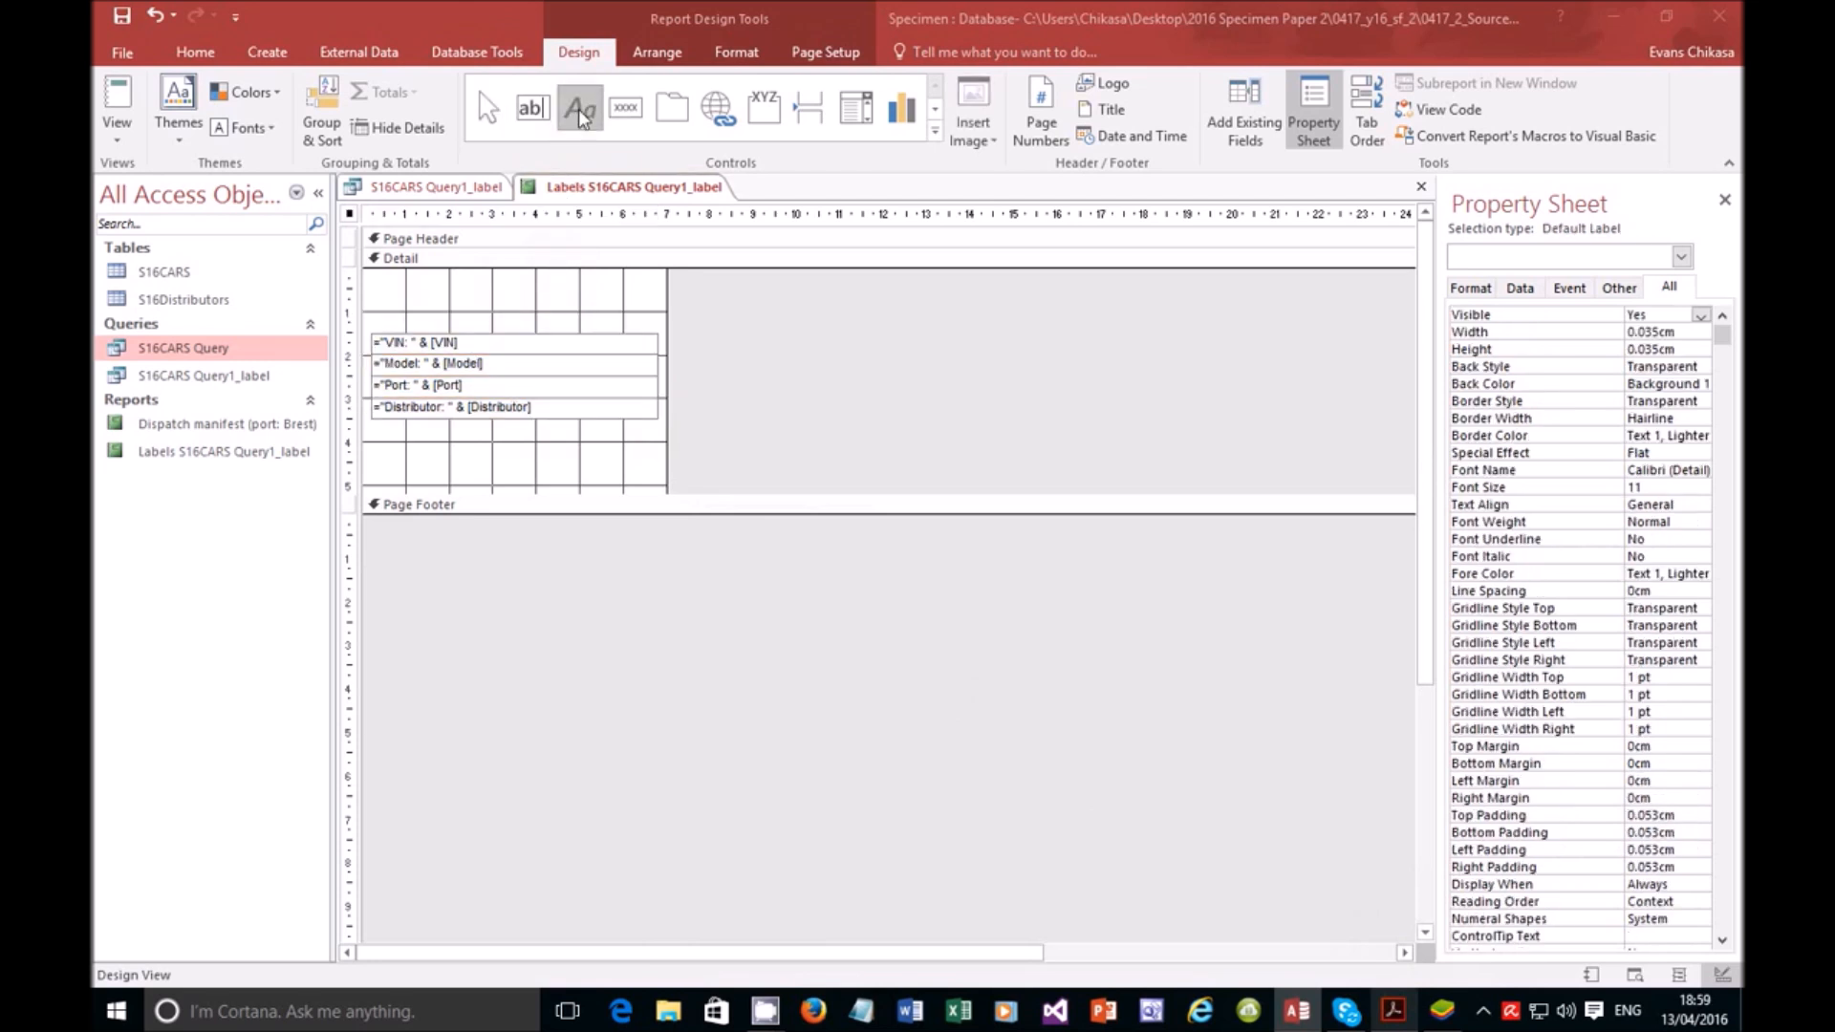
{"action": "left_click_drag", "start_coordinate": [388, 288], "coordinate": [628, 304]}
{"action": "type", "text": "Warning"}
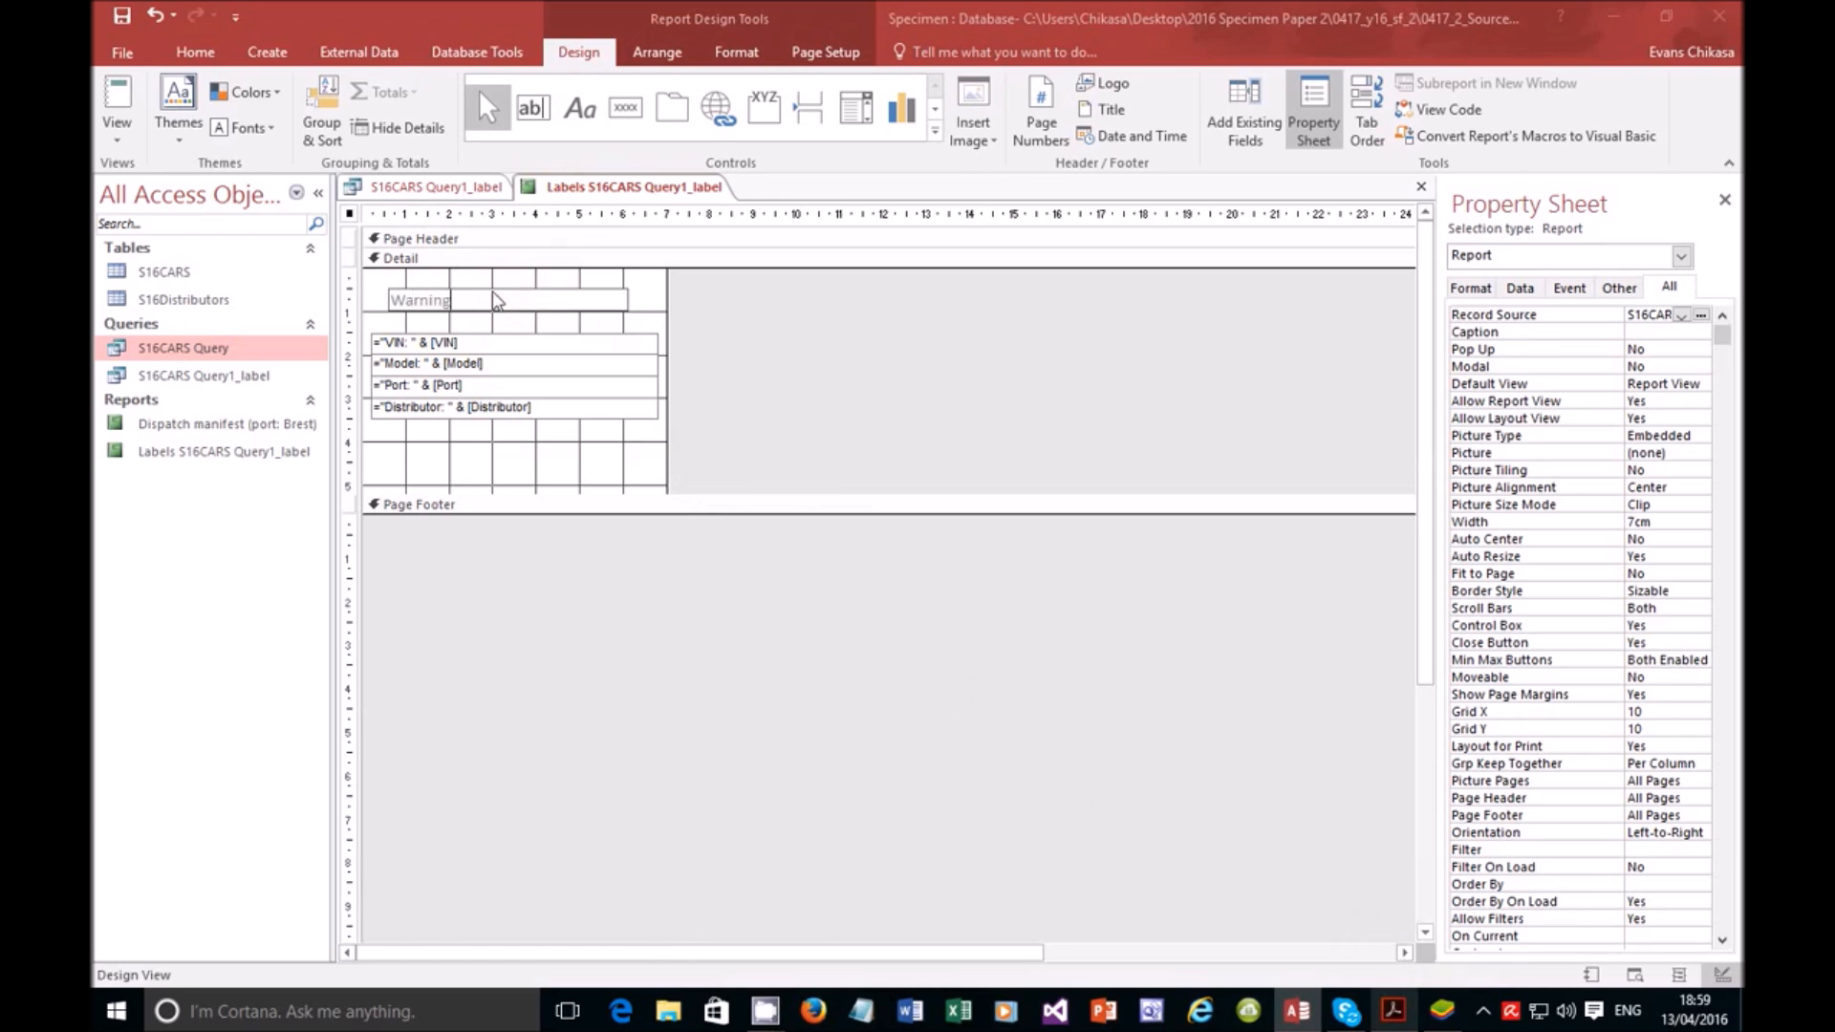
{"action": "key", "text": "Return"}
Step: Move the Warning label to about 0.2 cm from the section's top and bring its height to about 0.59 cm
{"action": "left_click_drag", "start_coordinate": [507, 288], "coordinate": [510, 322]}
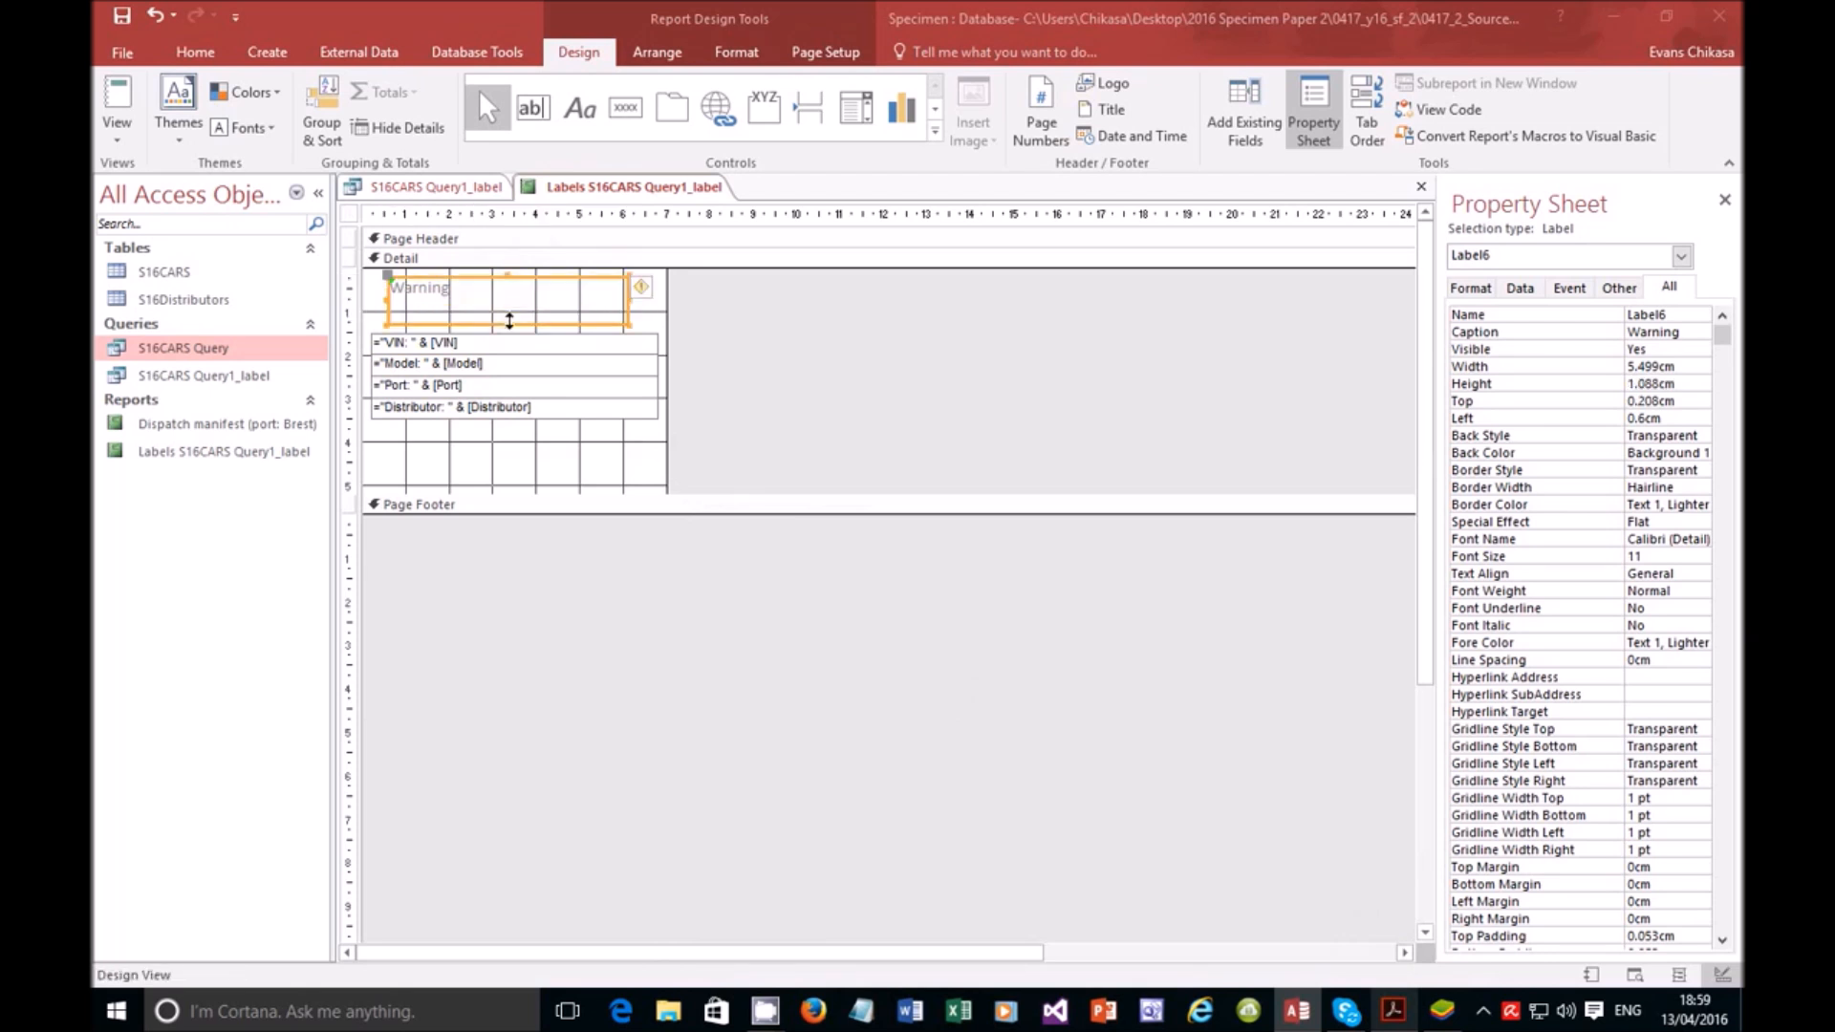
{"action": "left_click", "coordinate": [490, 290]}
{"action": "key", "text": "Return"}
{"action": "left_click", "coordinate": [490, 290]}
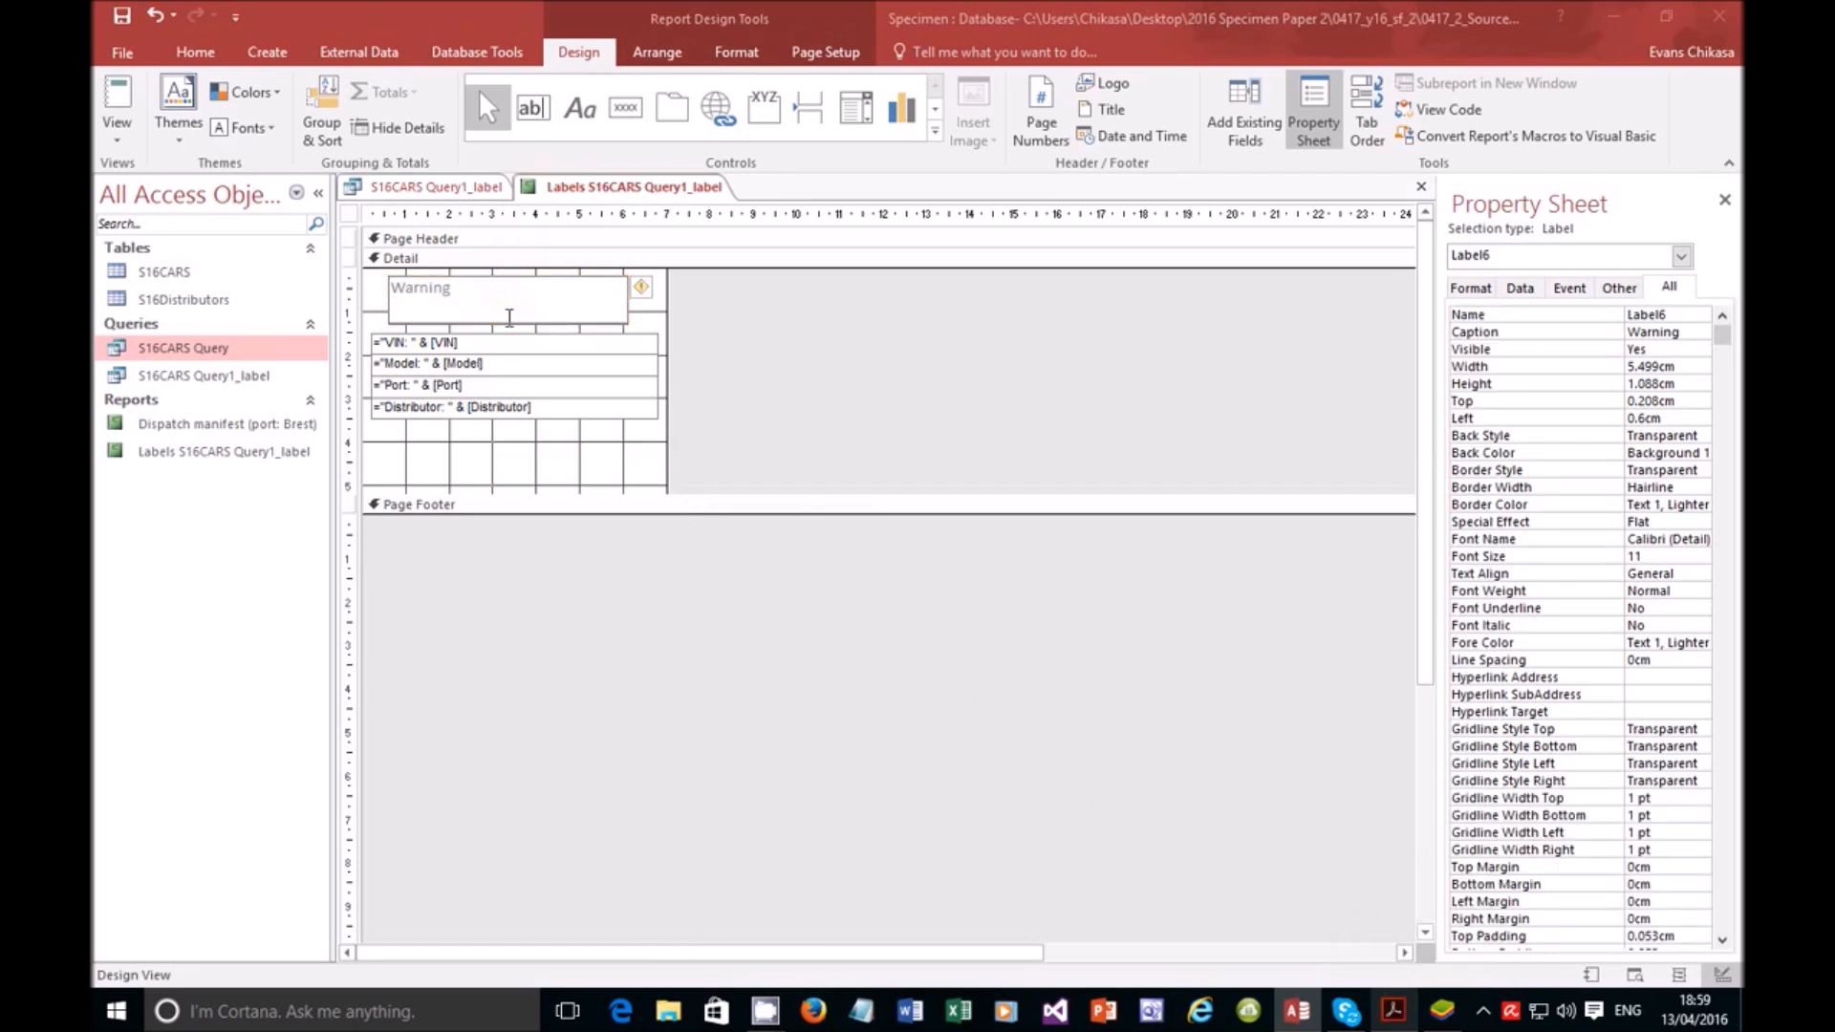
{"action": "left_click", "coordinate": [515, 336]}
{"action": "left_click", "coordinate": [509, 310]}
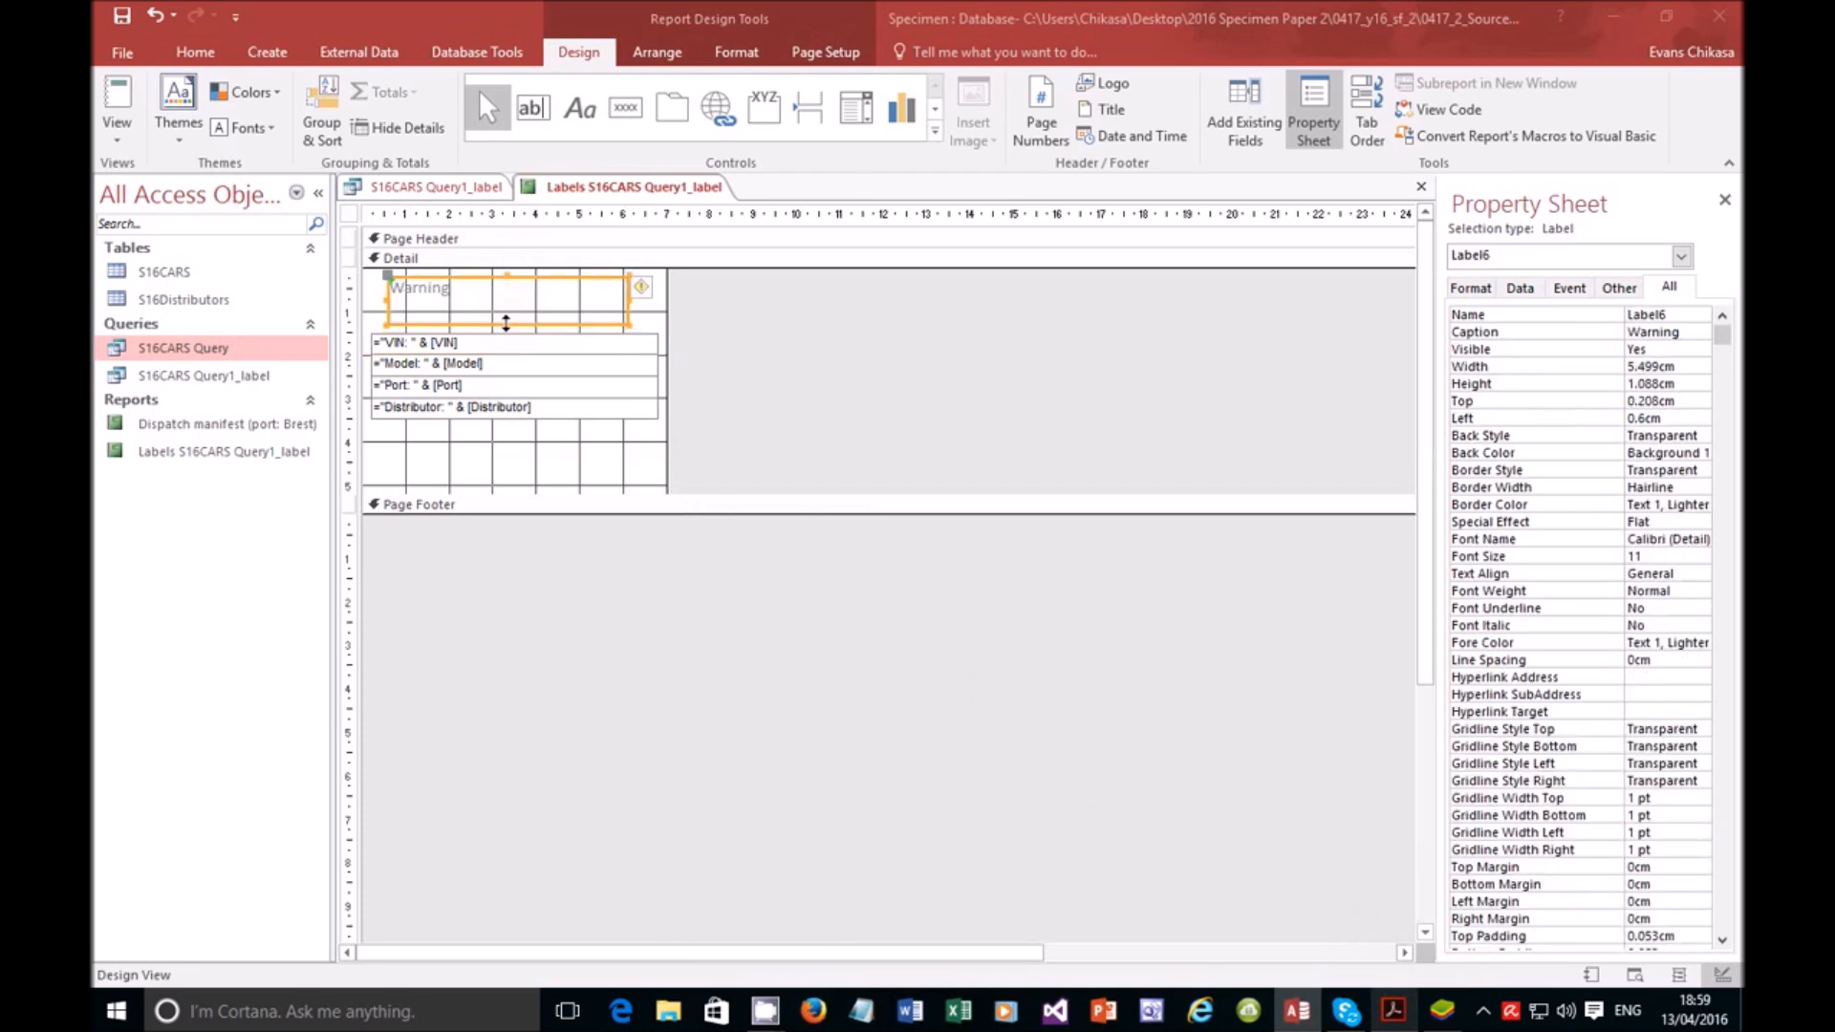
{"action": "left_click_drag", "start_coordinate": [507, 298], "coordinate": [503, 303]}
Step: Add a second label reading "Check charge voltage before delivery" between the Warning label and the VIN text box
{"action": "left_click", "coordinate": [580, 107]}
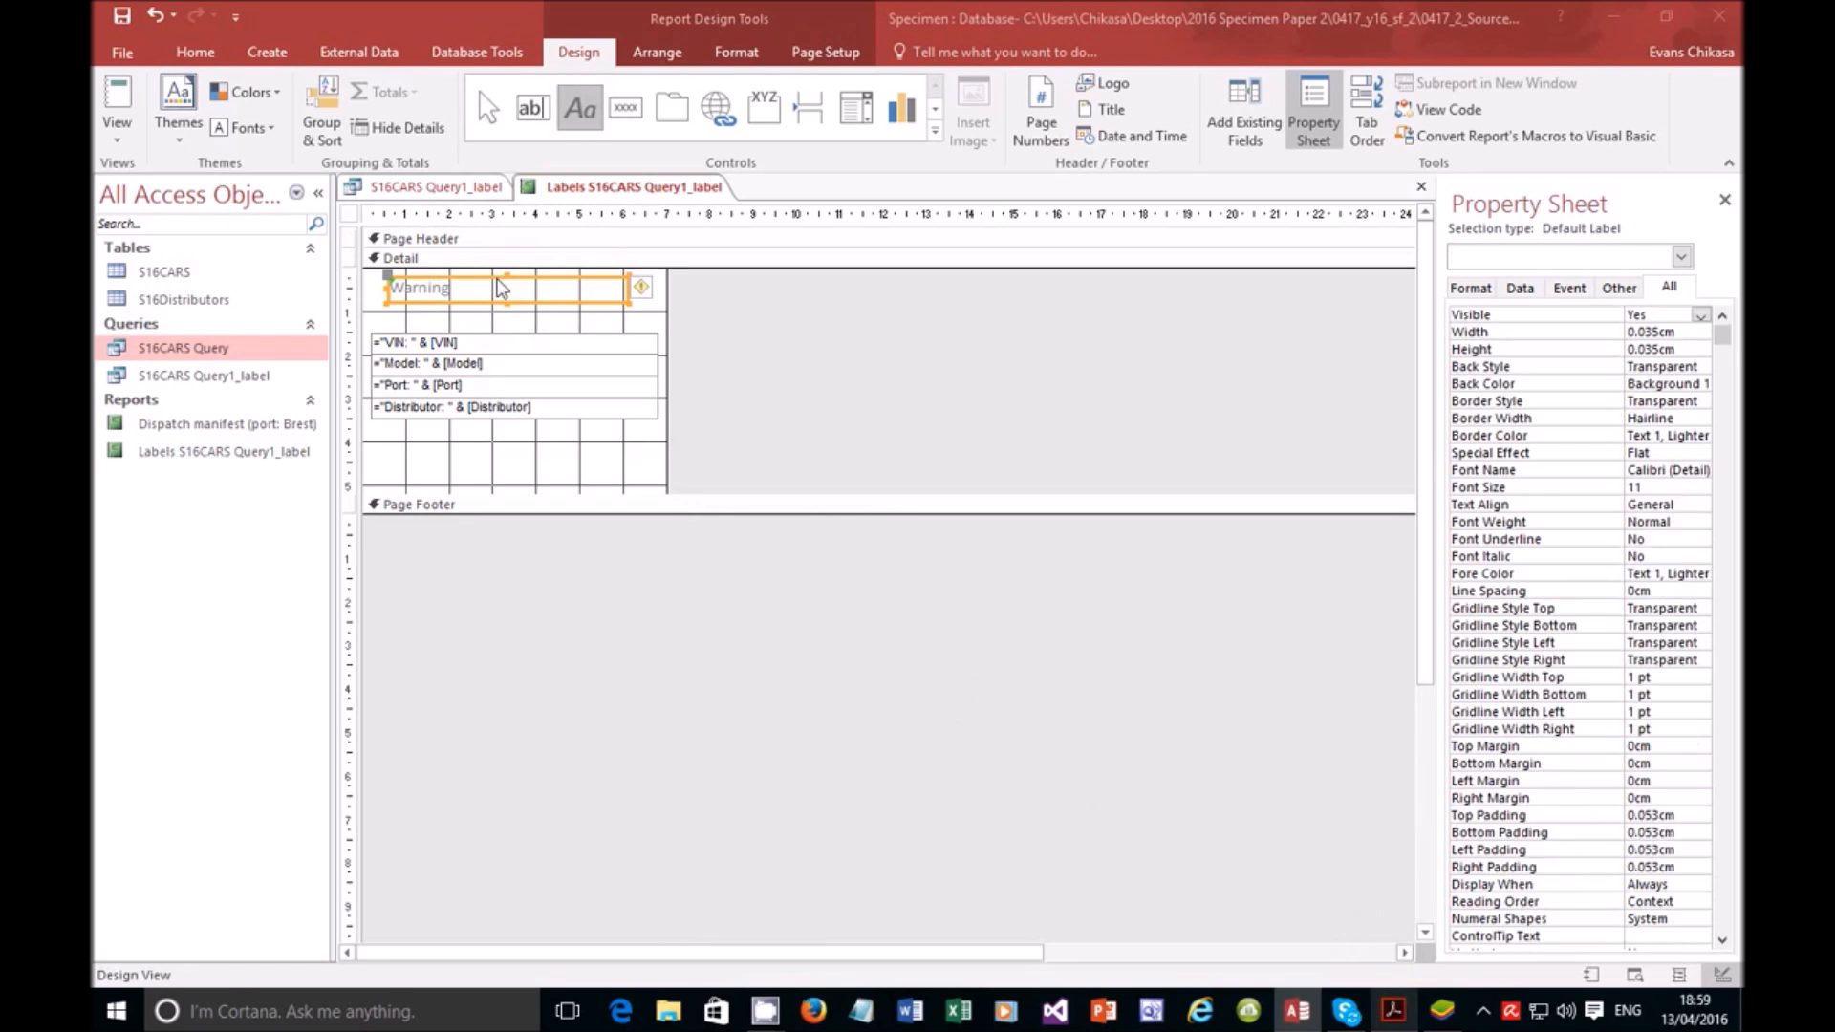
{"action": "left_click", "coordinate": [391, 311]}
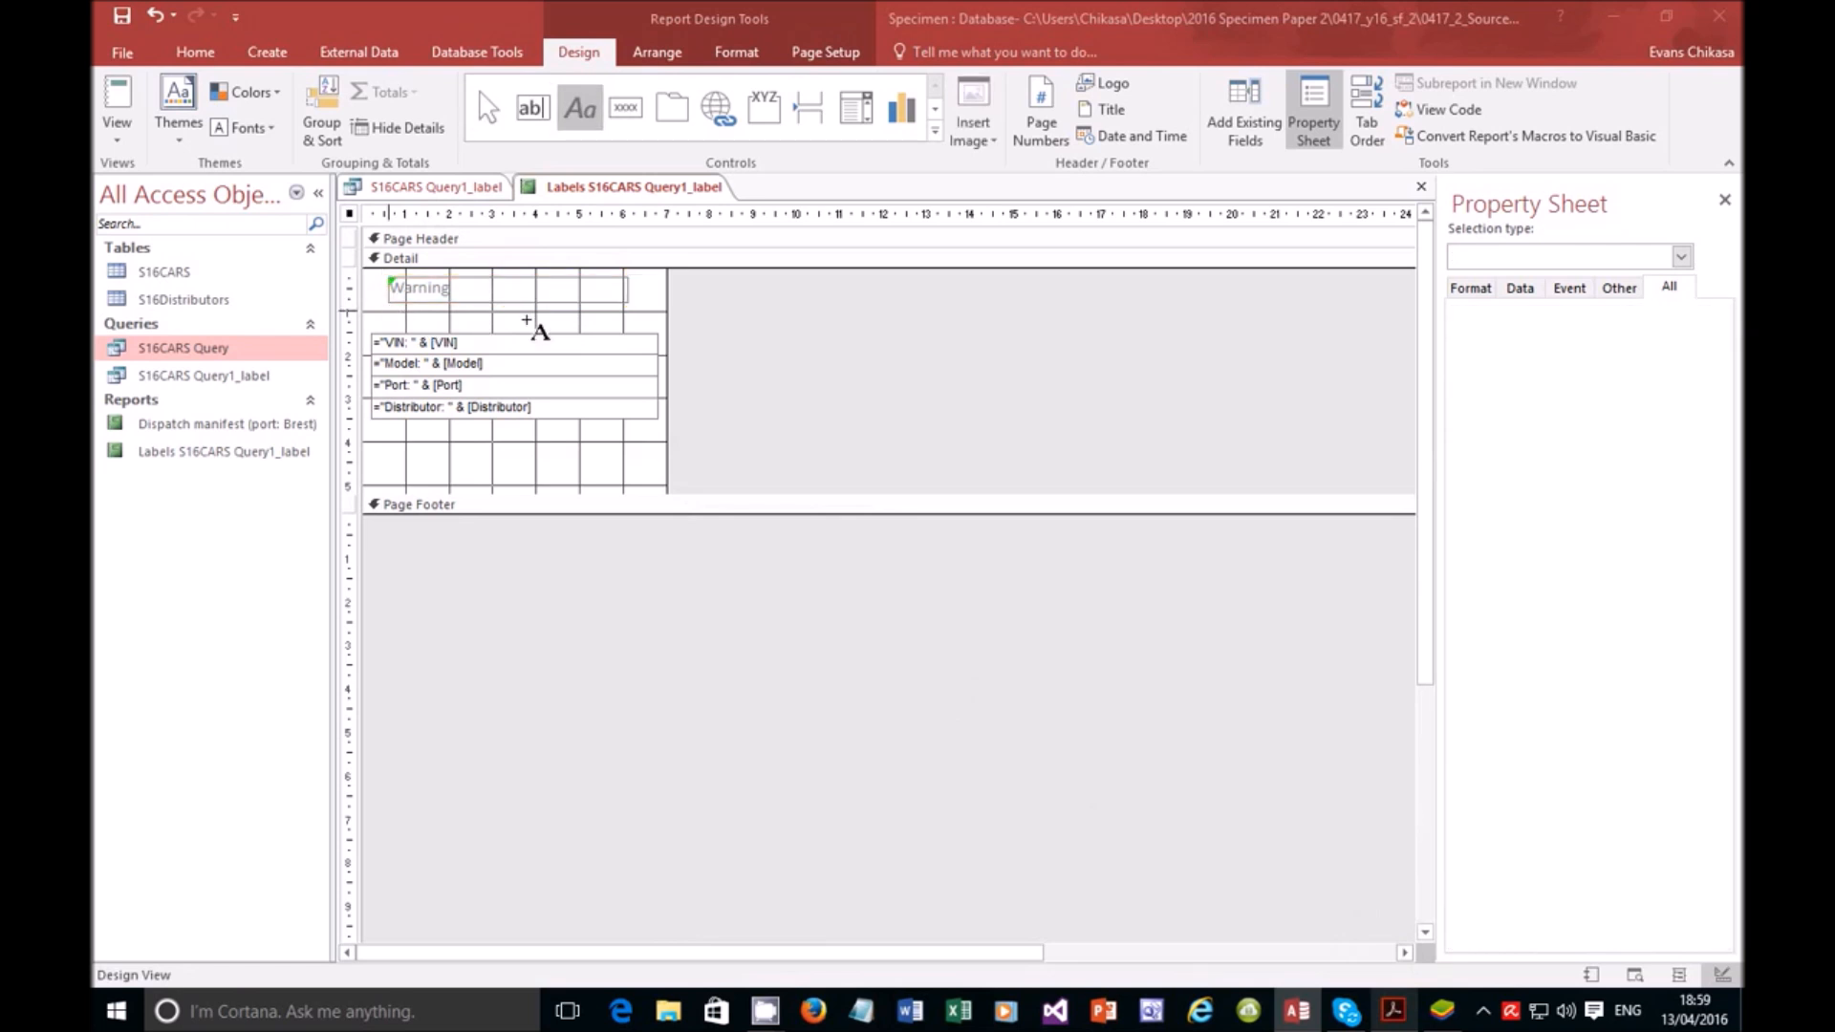
{"action": "left_click_drag", "start_coordinate": [622, 329], "coordinate": [627, 331]}
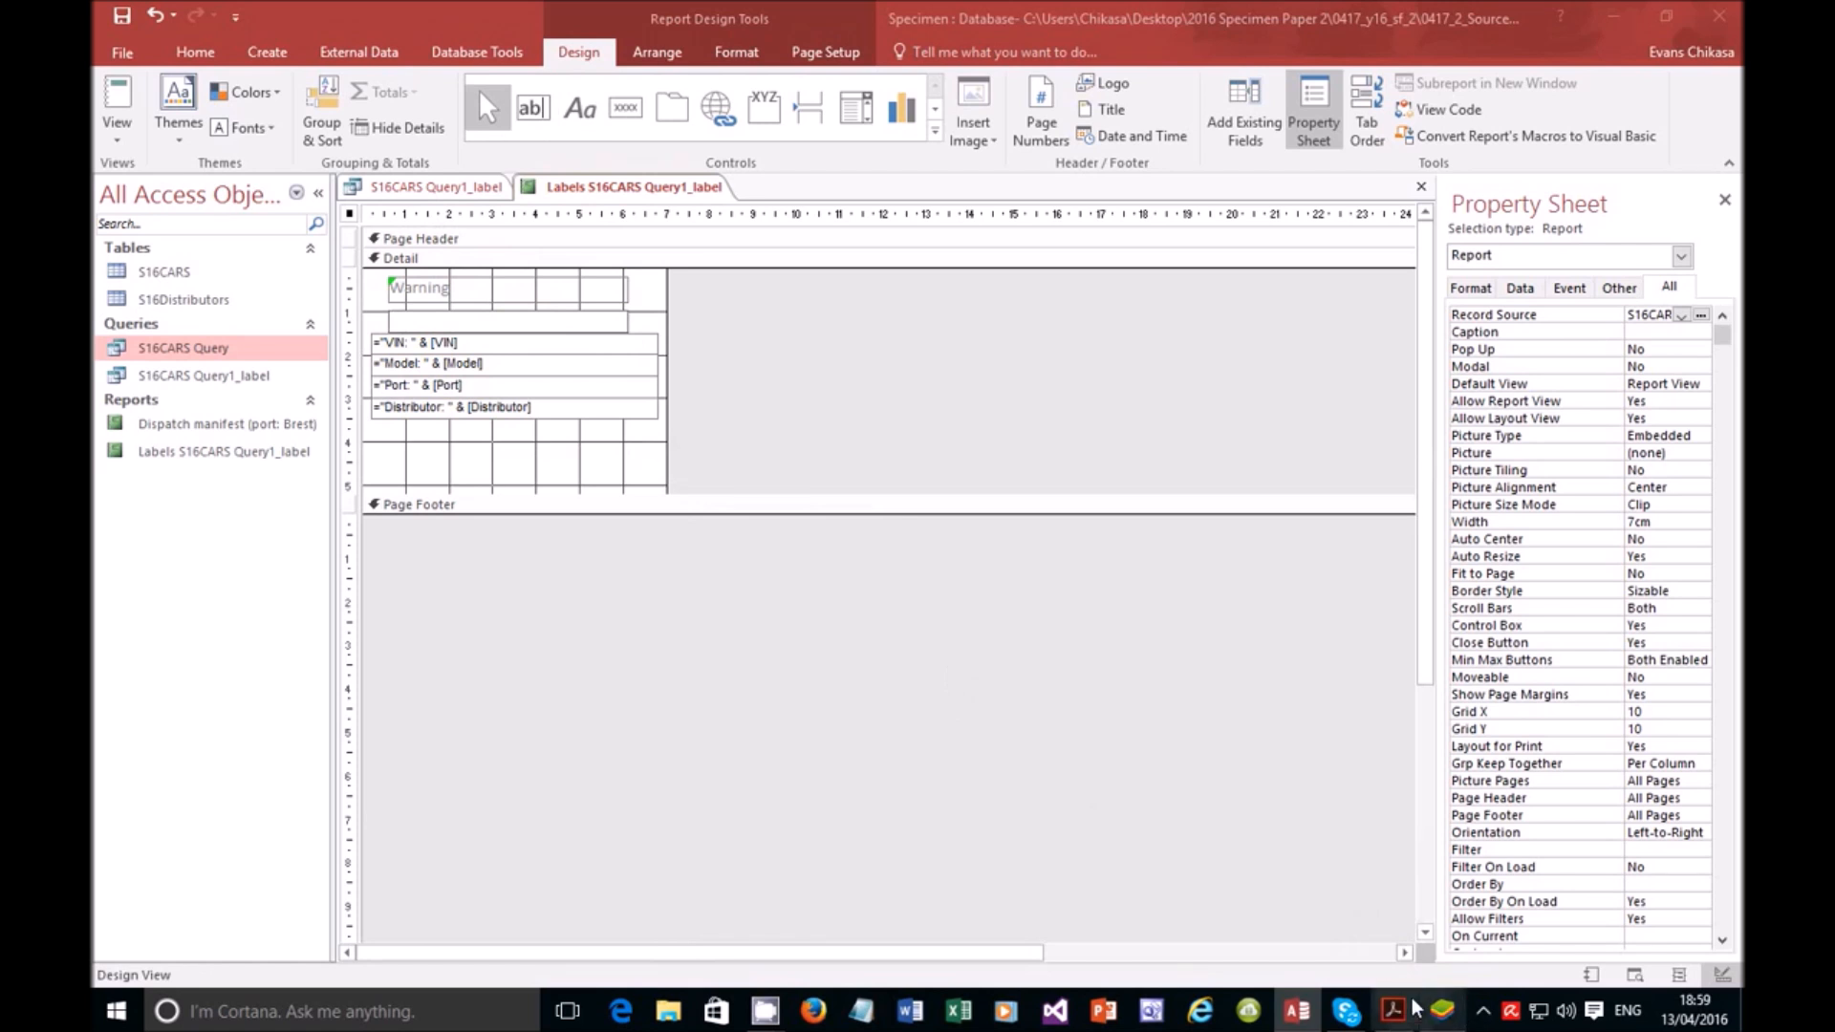
{"action": "type", "text": "Check Charge"}
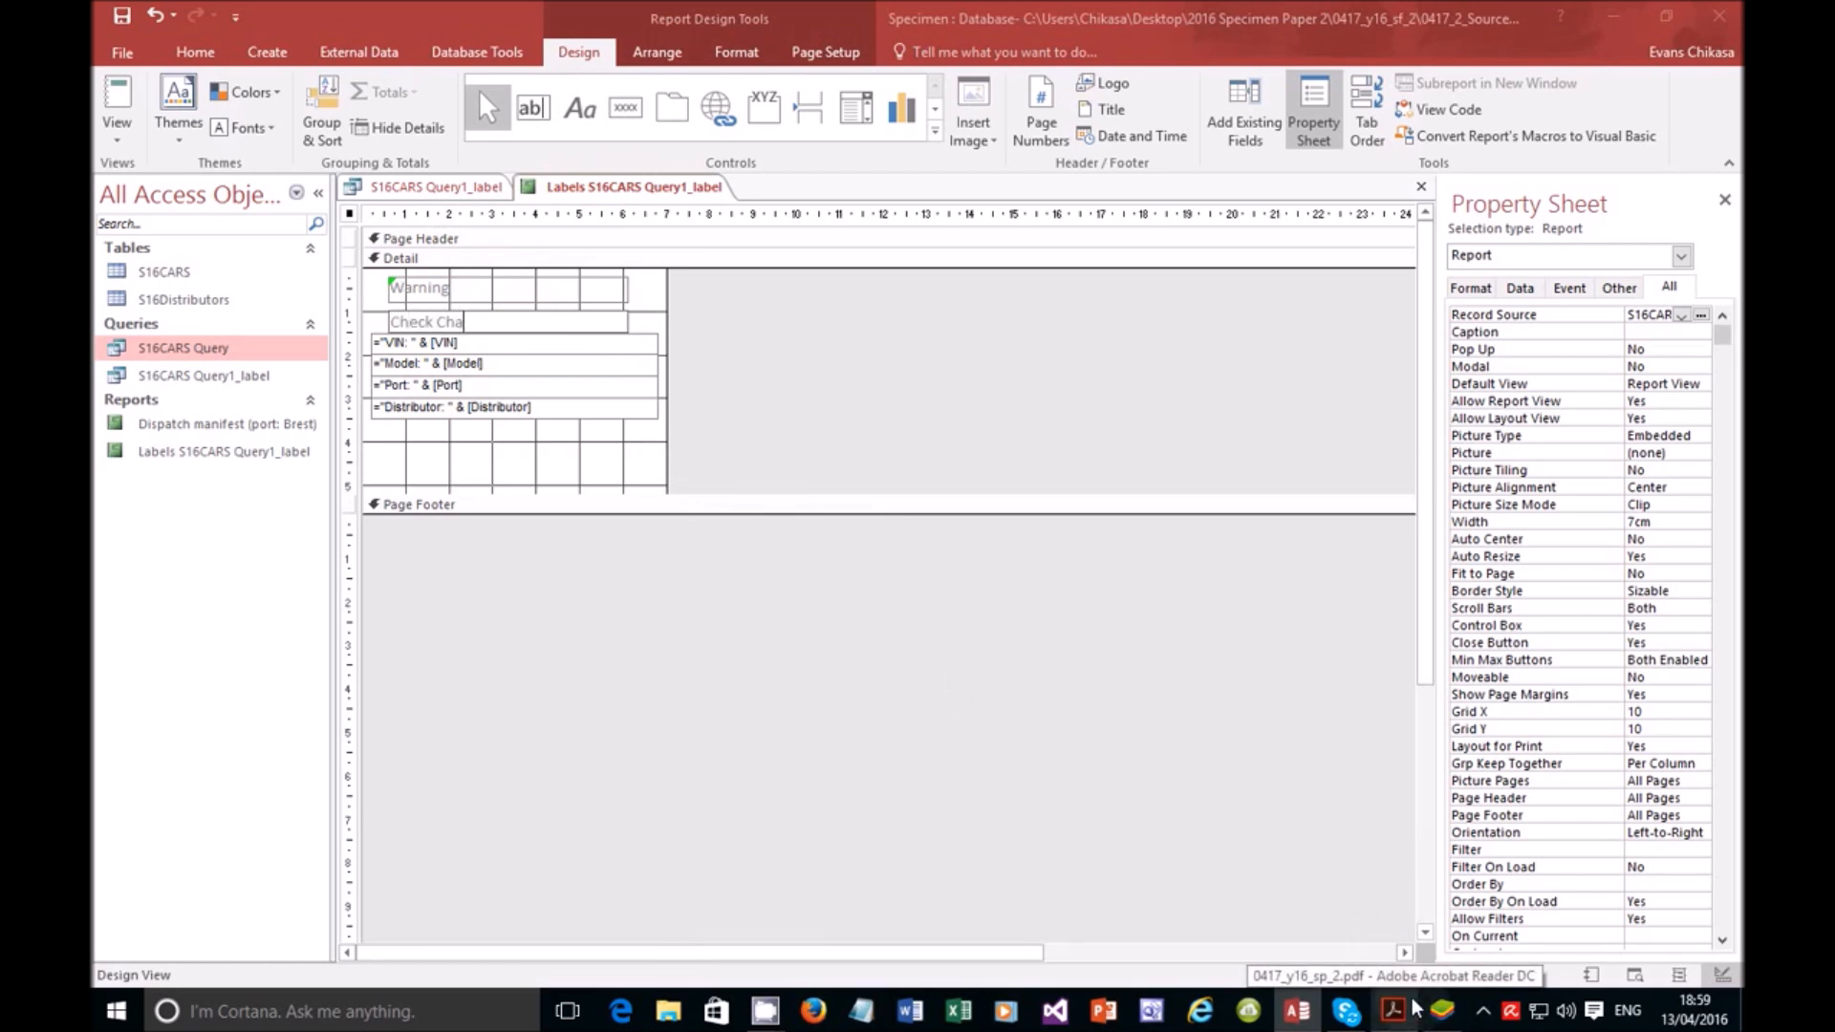
{"action": "key", "text": "BackSpace"}
{"action": "key", "text": "BackSpace"}
{"action": "key", "text": "BackSpace"}
{"action": "key", "text": "BackSpace"}
{"action": "key", "text": "BackSpace"}
{"action": "key", "text": "BackSpace"}
{"action": "type", "text": "ch"}
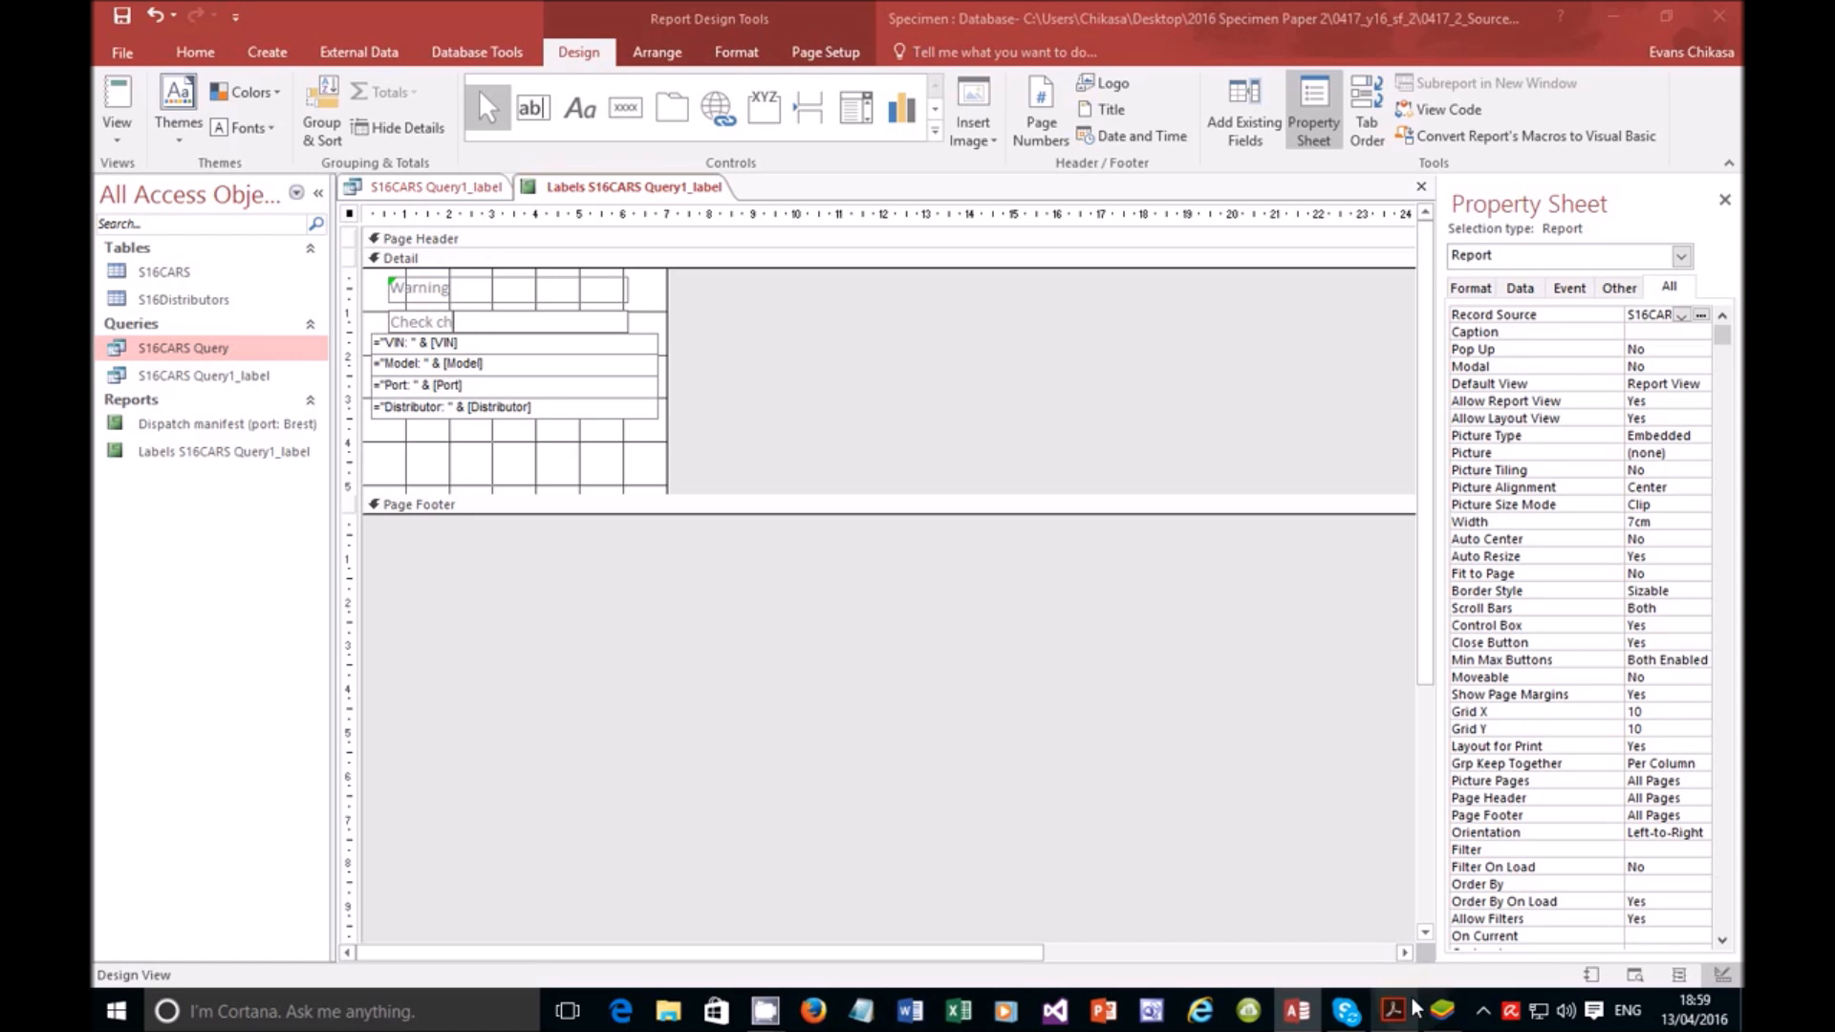
{"action": "type", "text": "arge voltage before delivery"}
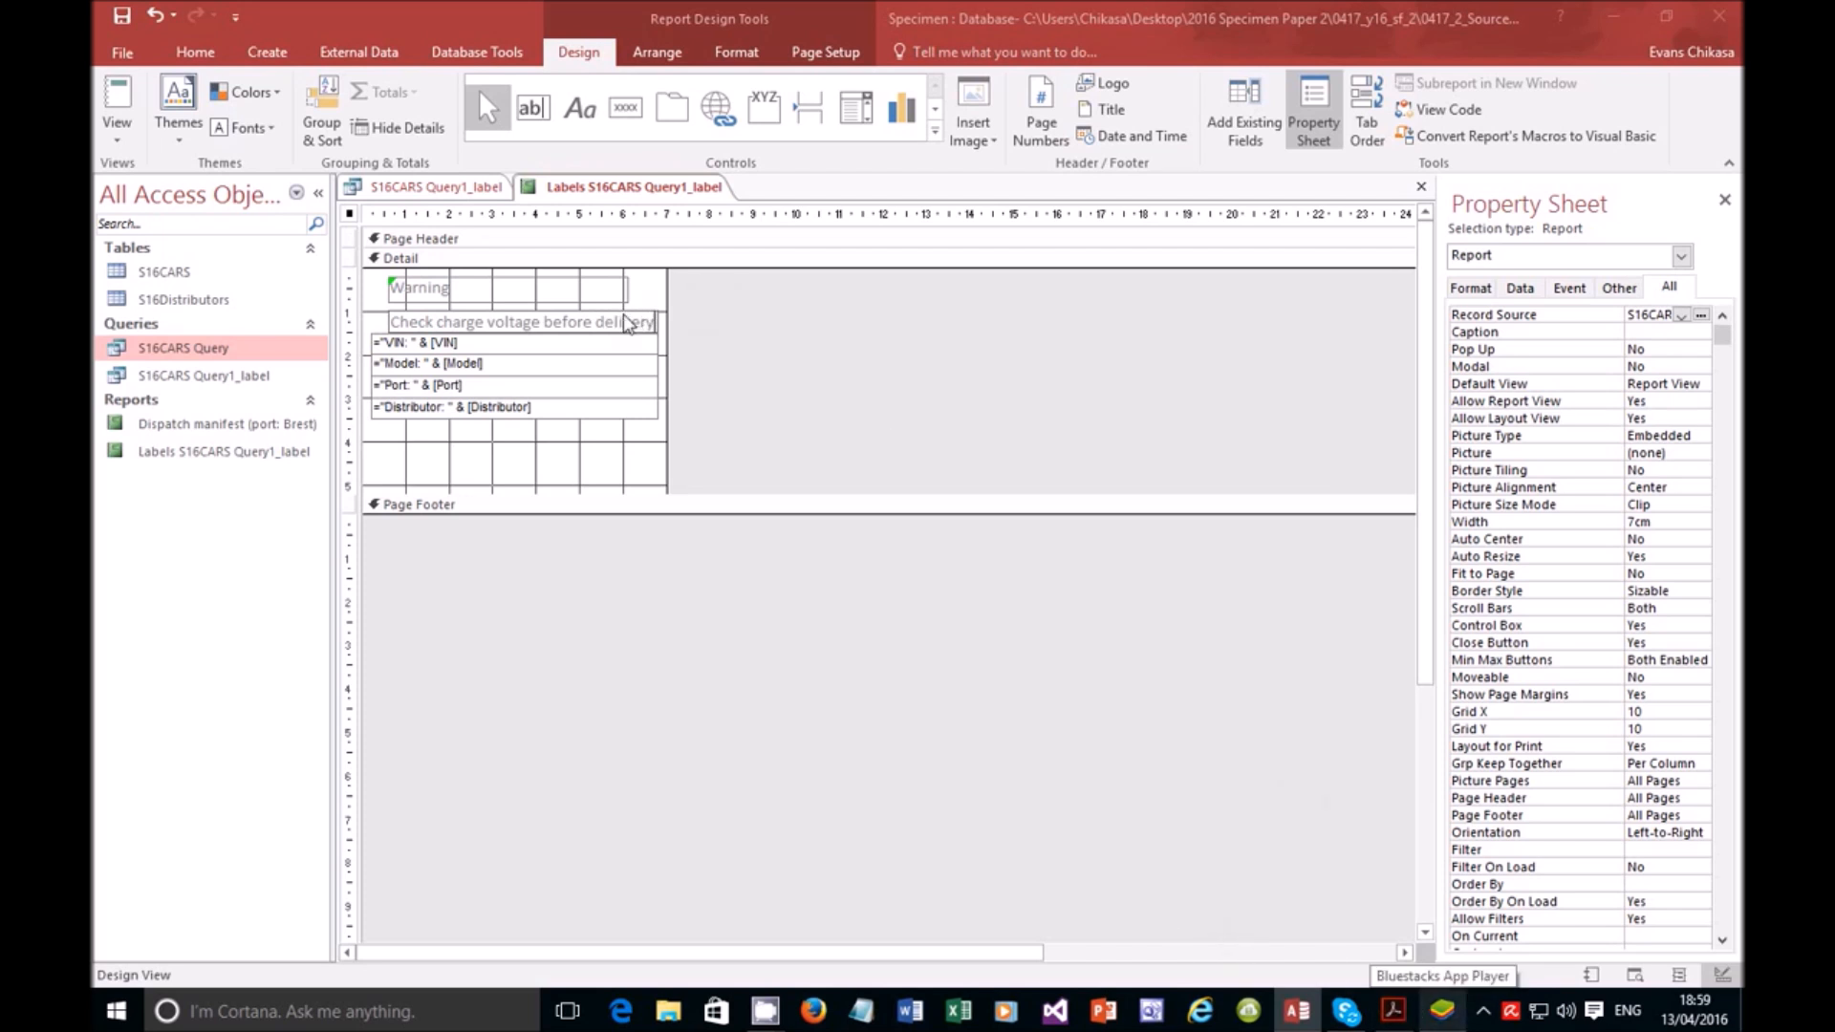
Step: Move both heading labels left to line up with the field text boxes, about 0.2 cm from the section's left edge
{"action": "left_click", "coordinate": [592, 296]}
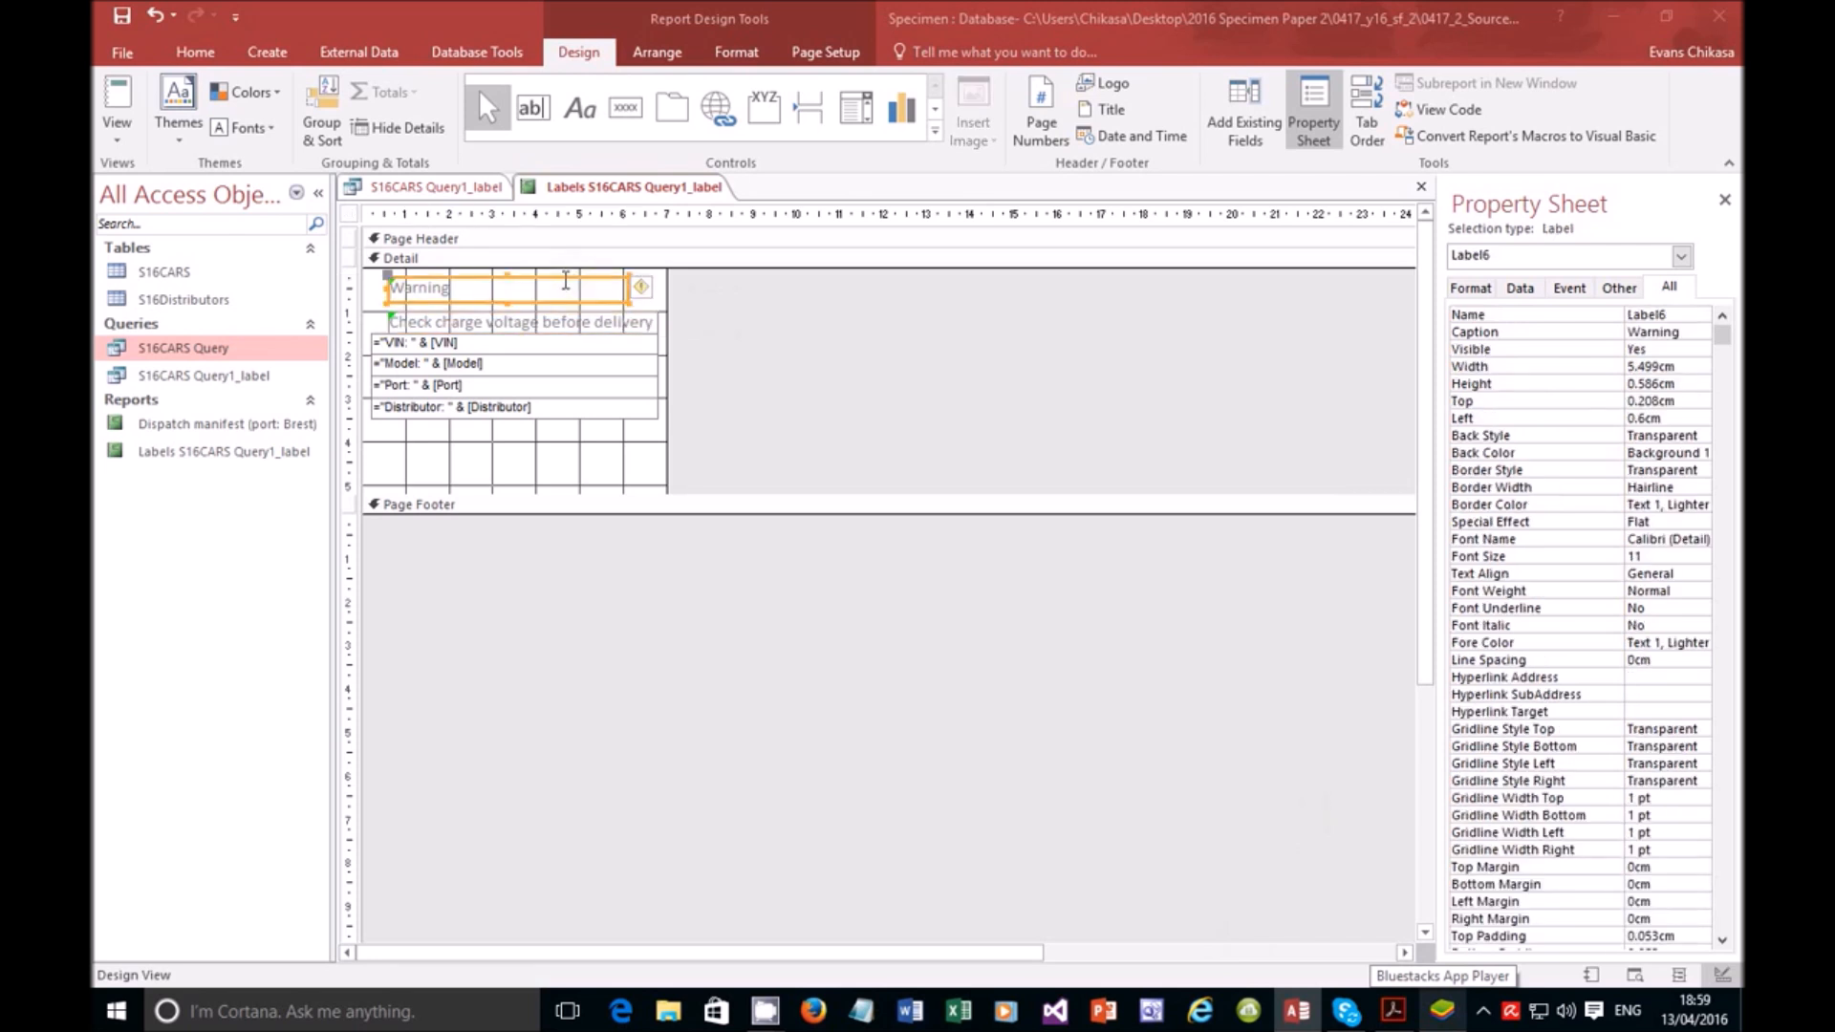
{"action": "left_click", "coordinate": [640, 287]}
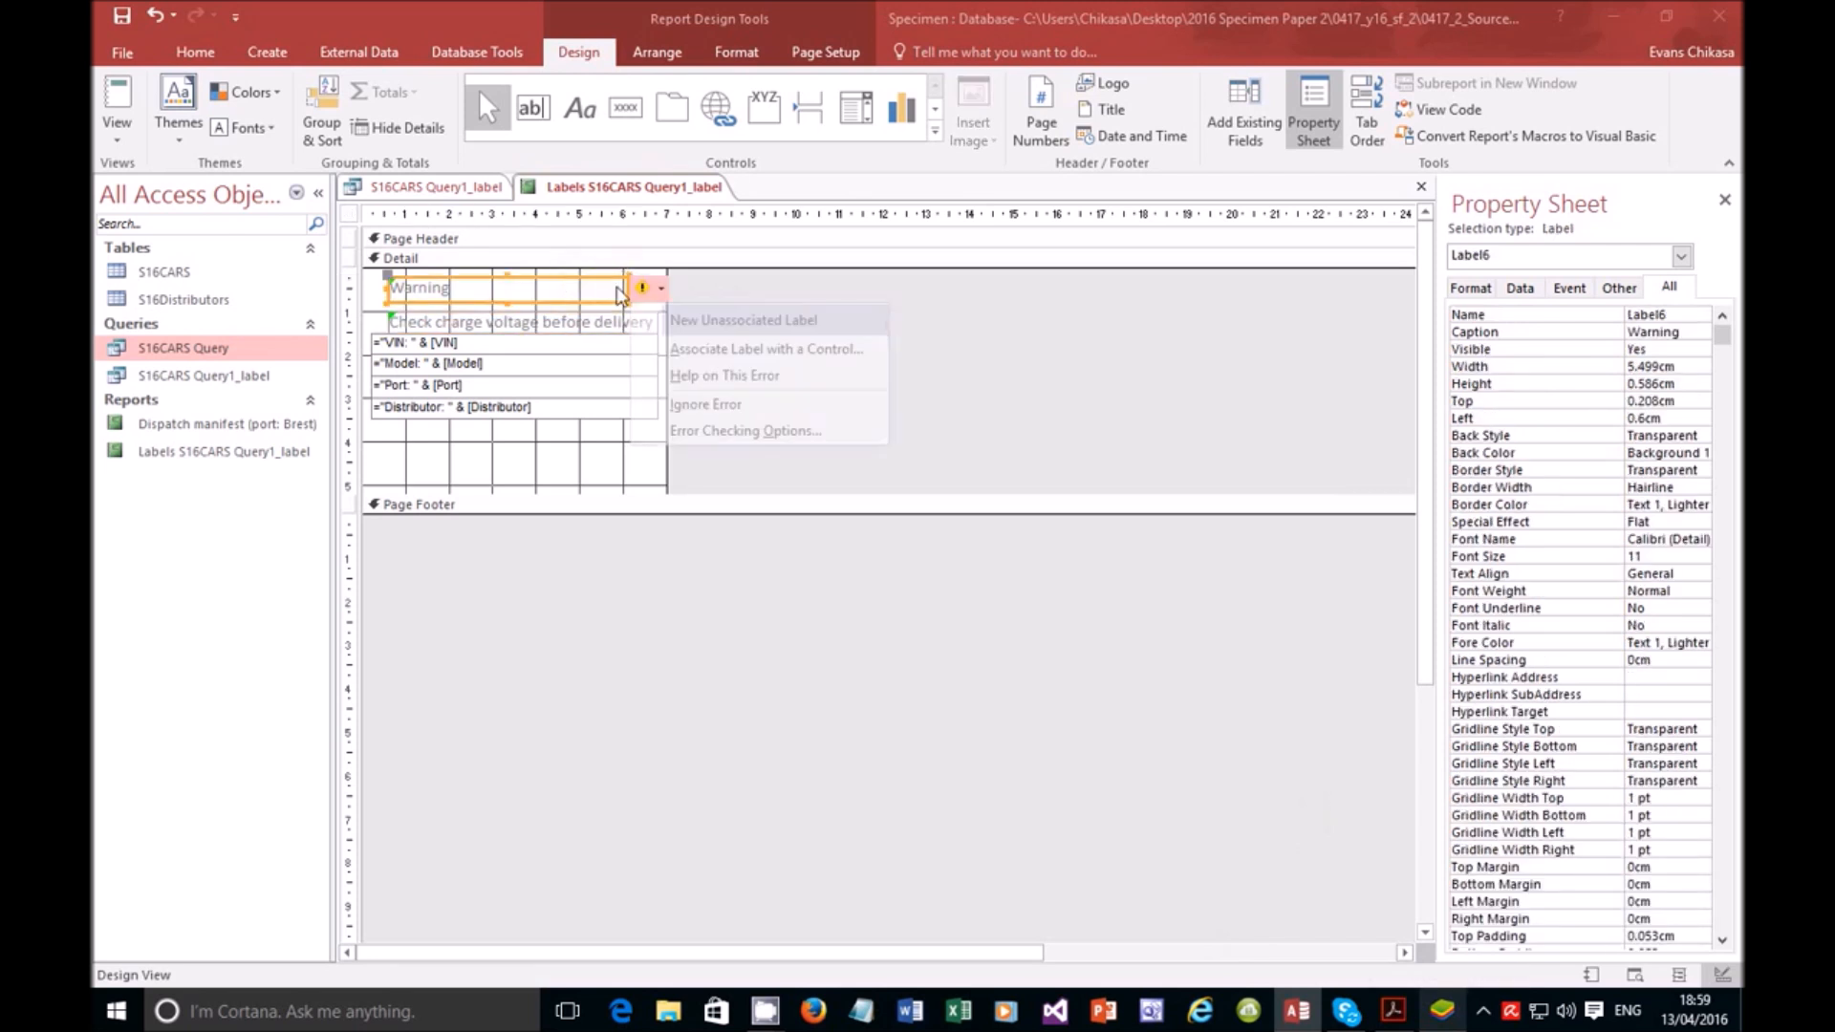
{"action": "left_click", "coordinate": [543, 294]}
{"action": "left_click", "coordinate": [525, 287]}
{"action": "left_click", "coordinate": [511, 277]}
{"action": "left_click_drag", "start_coordinate": [509, 275], "coordinate": [478, 306]}
{"action": "left_click", "coordinate": [479, 321]}
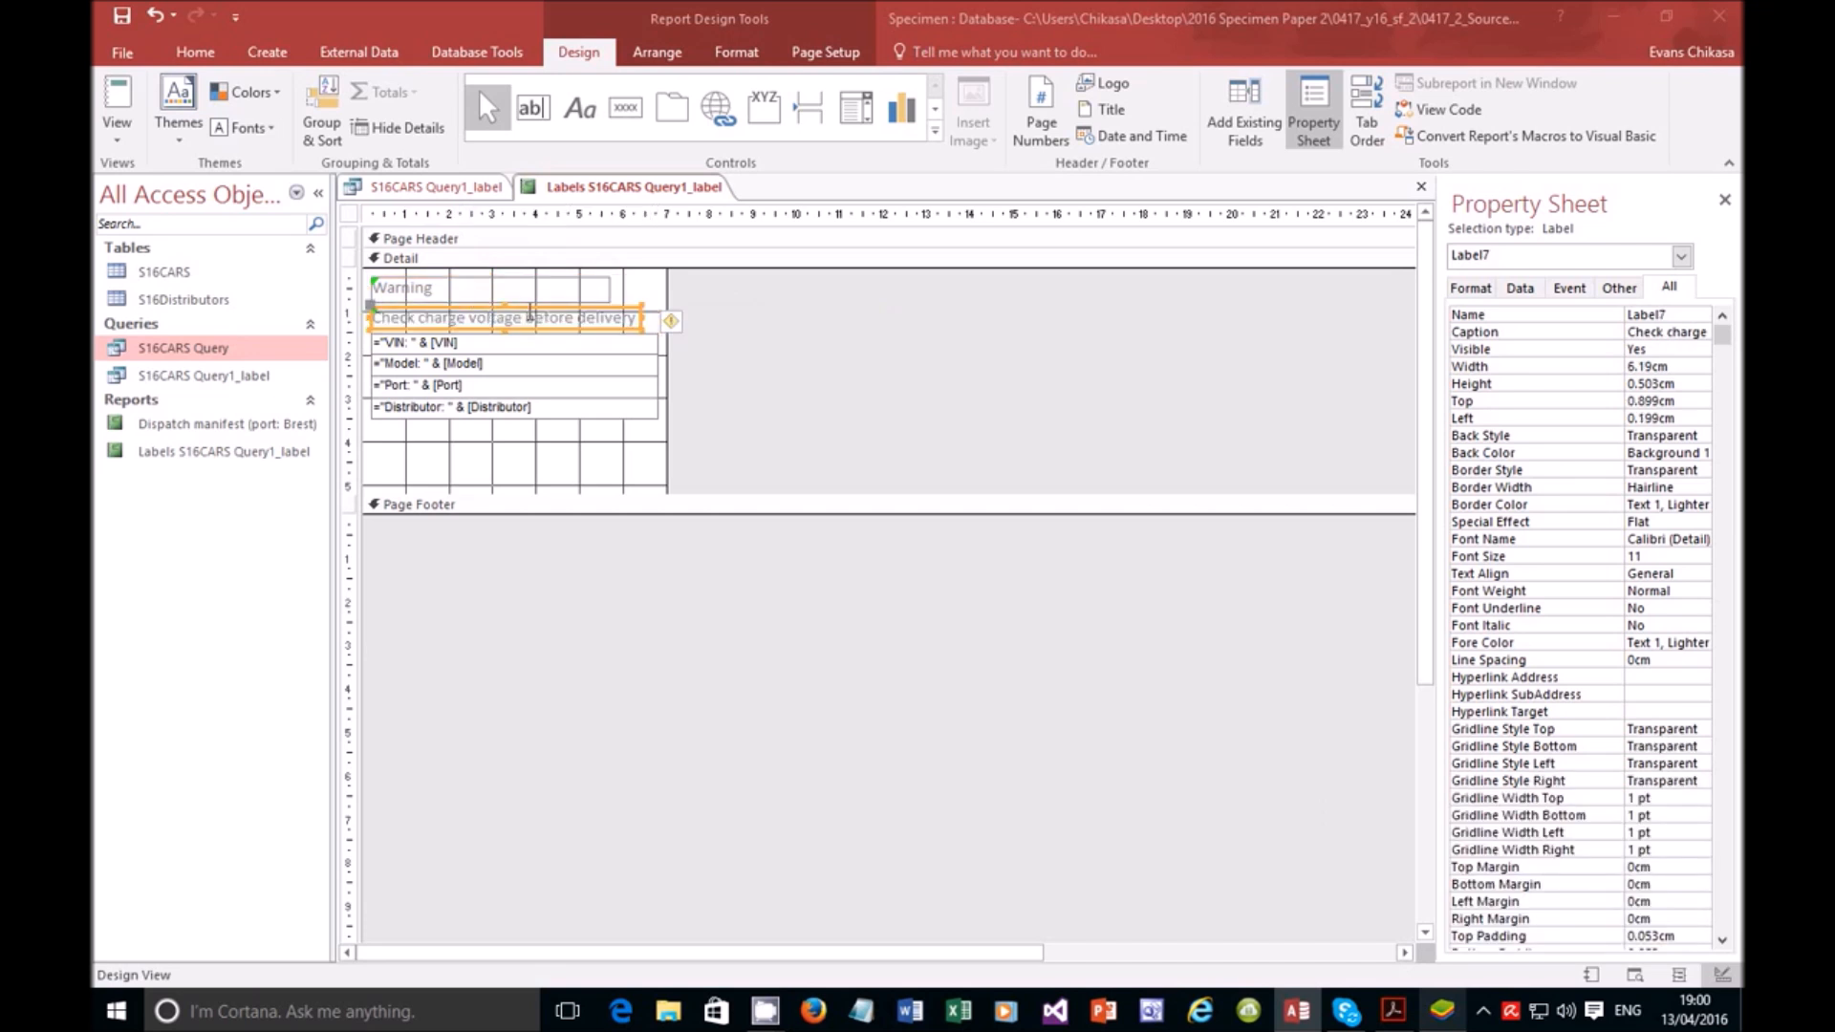
Step: Widen the "Check charge voltage before delivery" label to about 6.48 cm and set the Warning label's font size to 14
{"action": "left_click_drag", "start_coordinate": [638, 317], "coordinate": [654, 317]}
{"action": "left_click", "coordinate": [521, 289]}
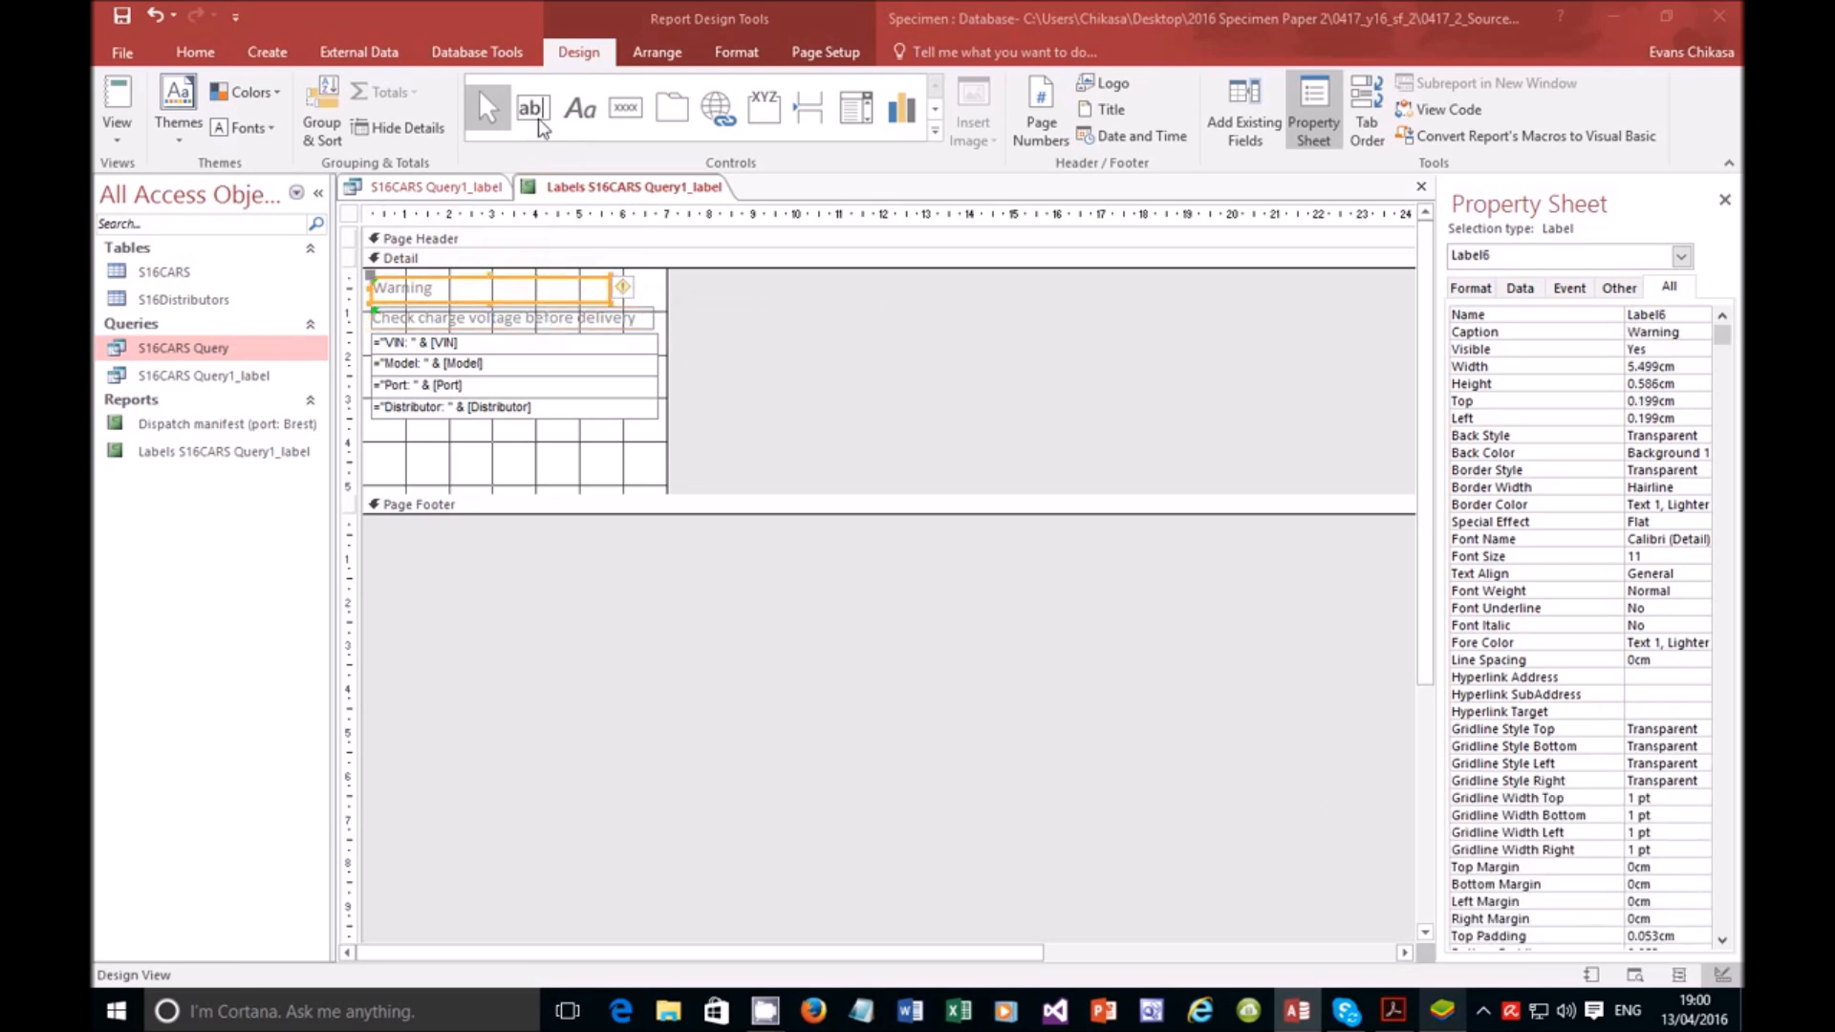
{"action": "left_click", "coordinate": [194, 54]}
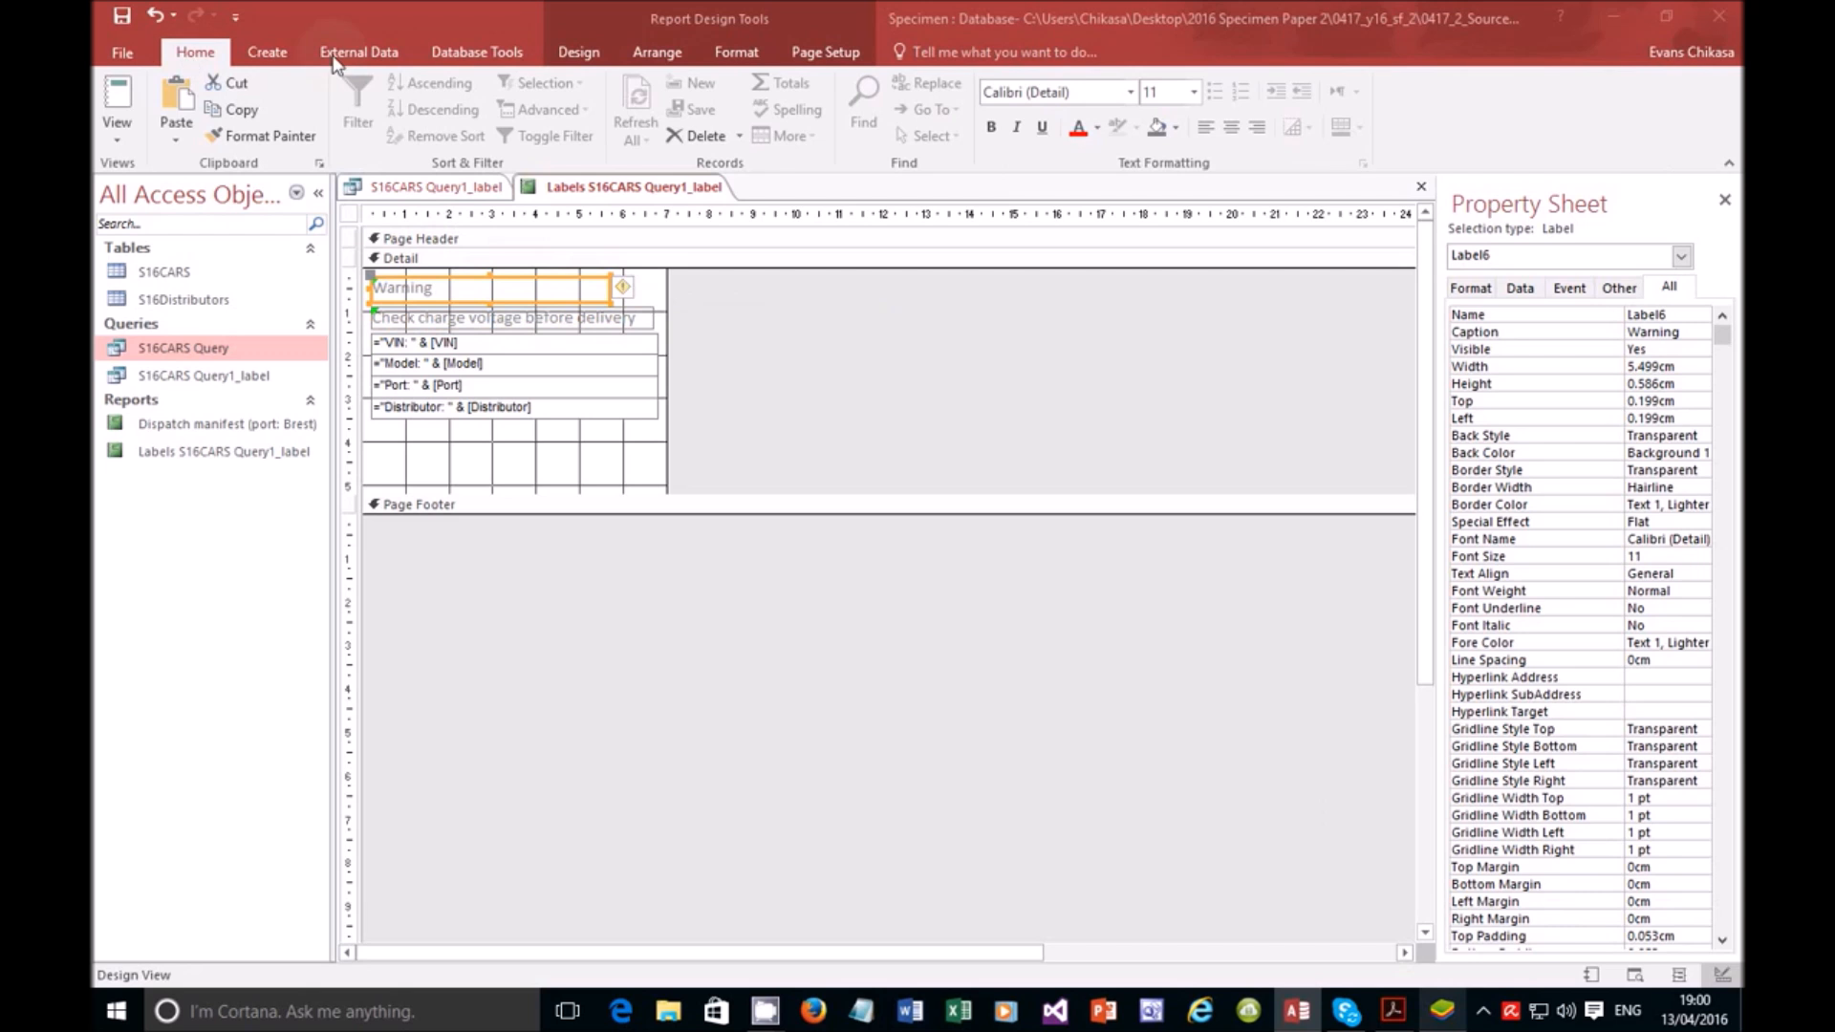
{"action": "left_click", "coordinate": [734, 54]}
{"action": "left_click", "coordinate": [456, 91]}
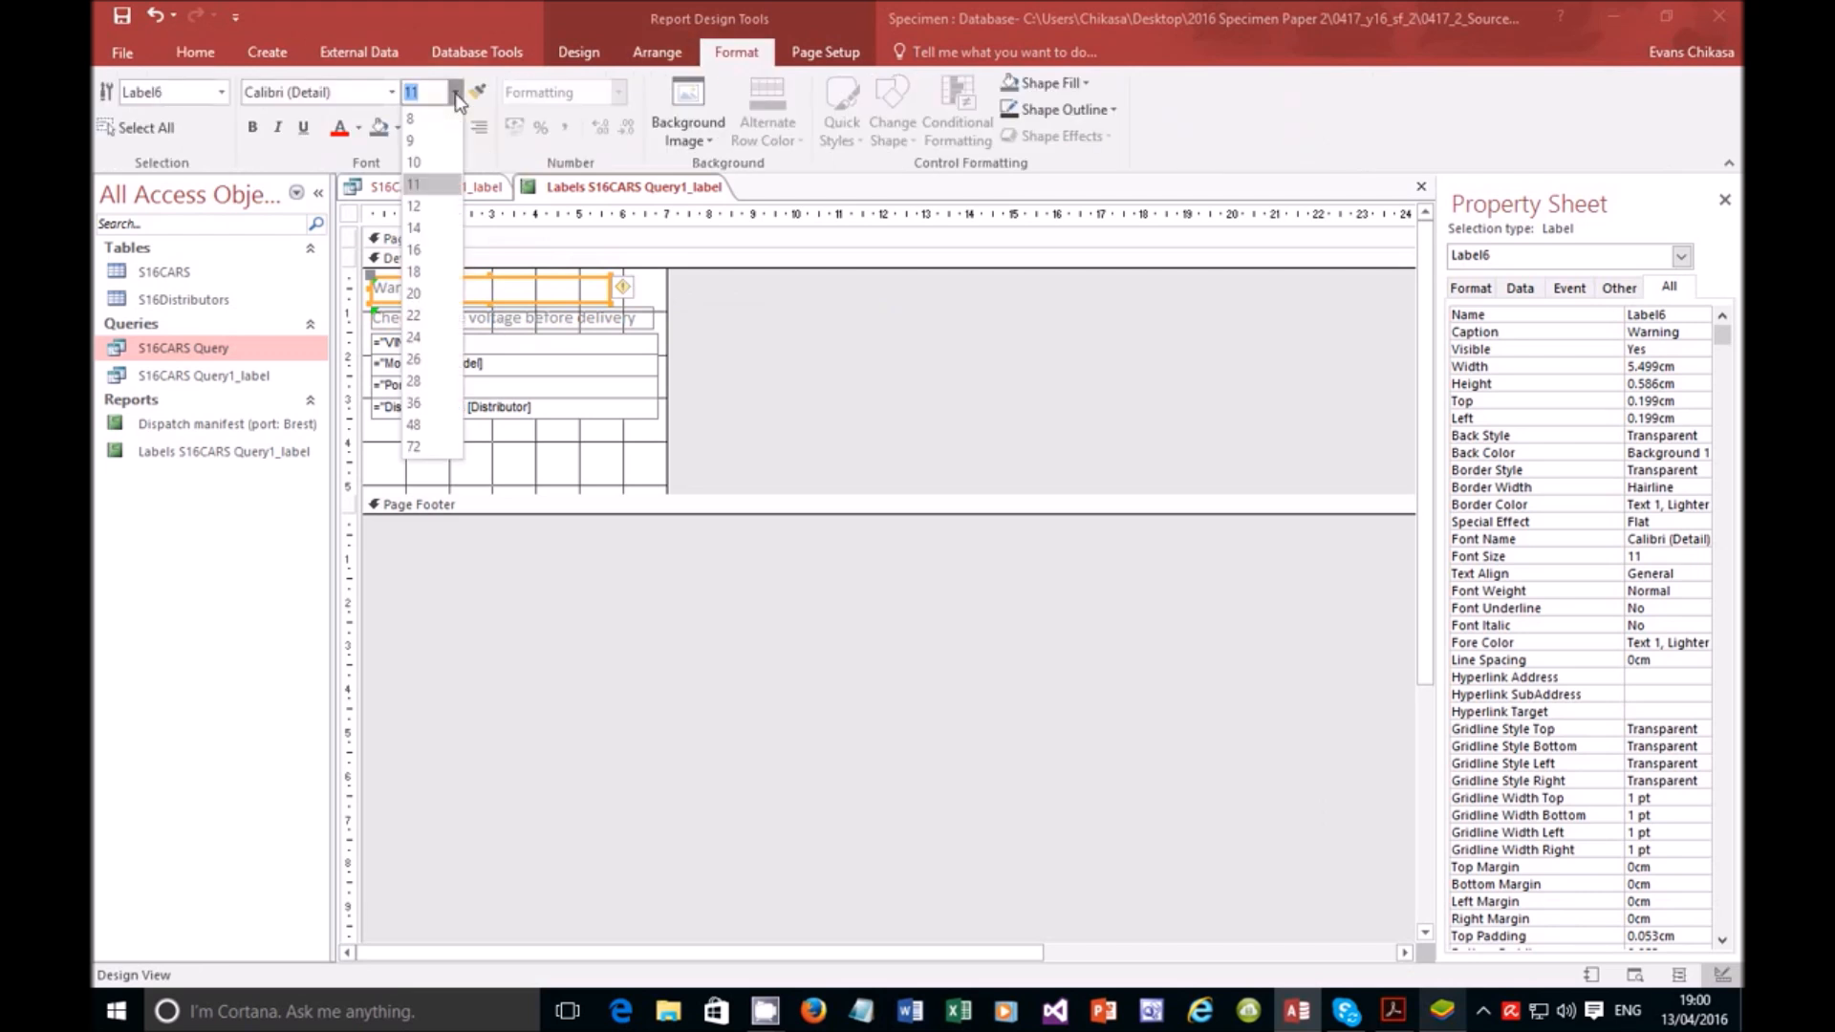
{"action": "left_click", "coordinate": [430, 231]}
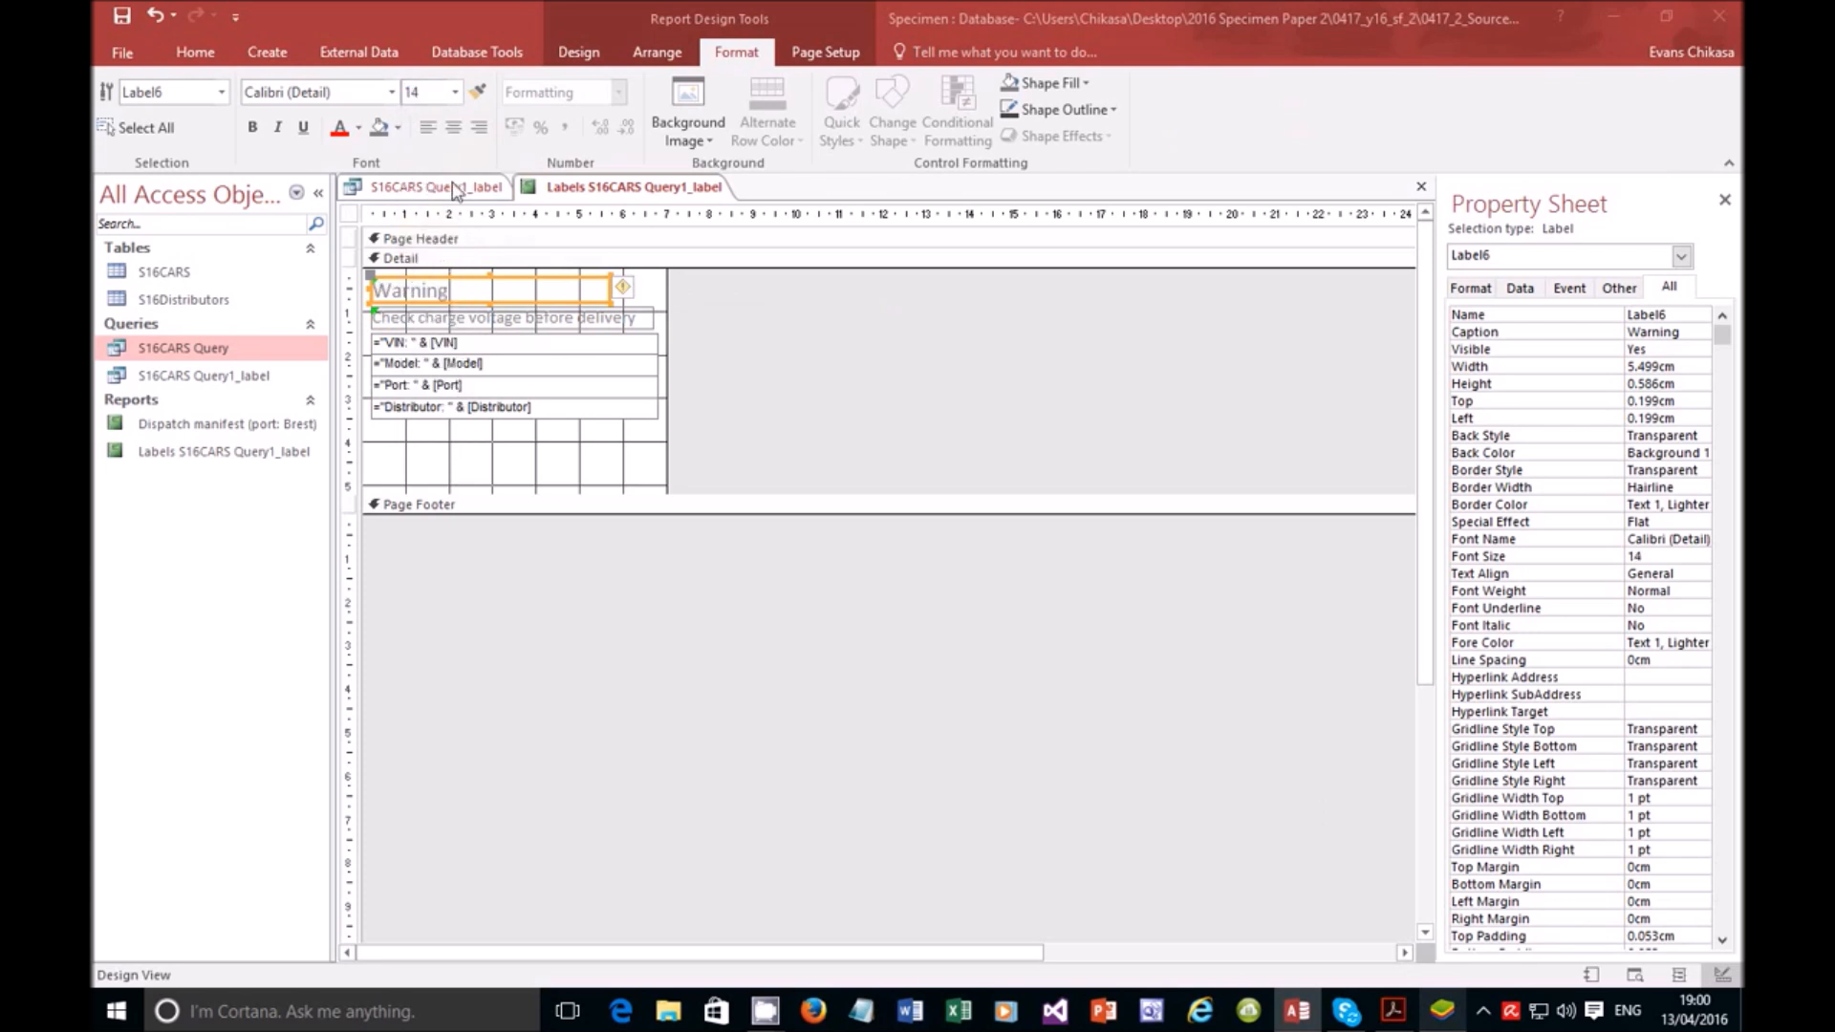
Step: Set the font colour of both heading labels to black (Text 1), keeping their backgrounds transparent
{"action": "left_click", "coordinate": [397, 127]}
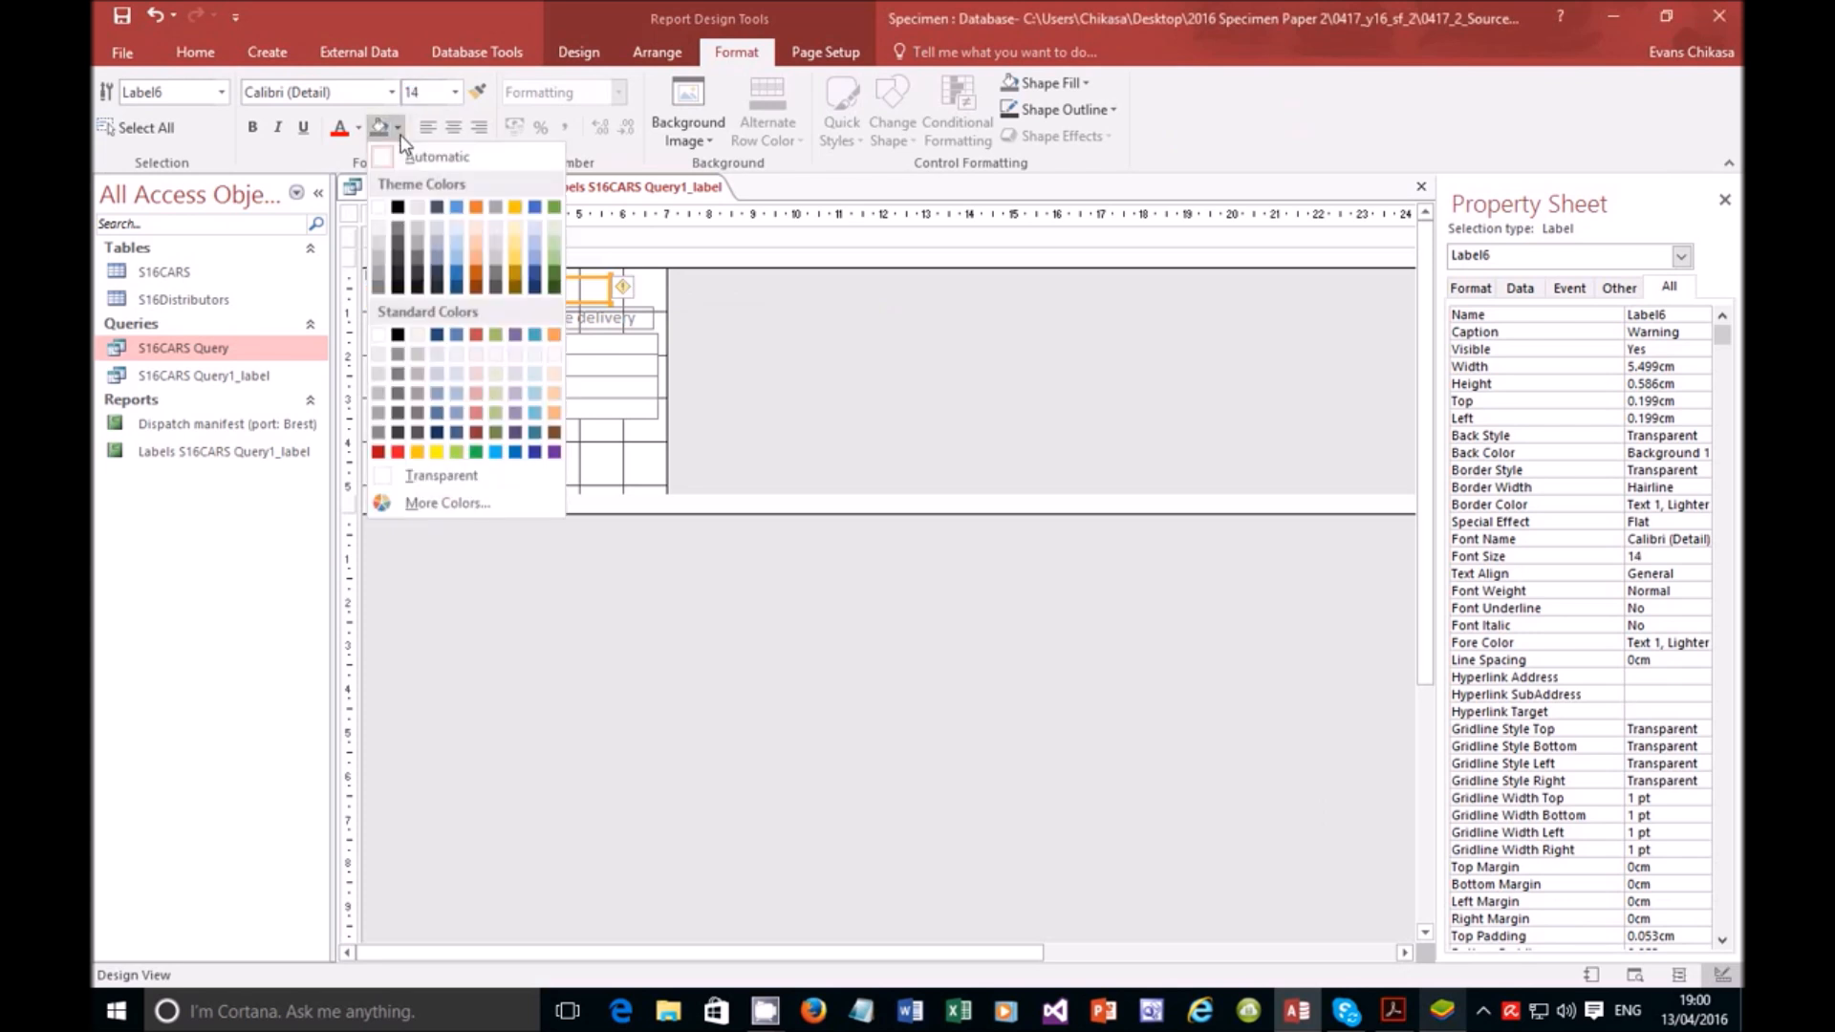
{"action": "left_click", "coordinate": [399, 207]}
{"action": "left_click", "coordinate": [551, 325]}
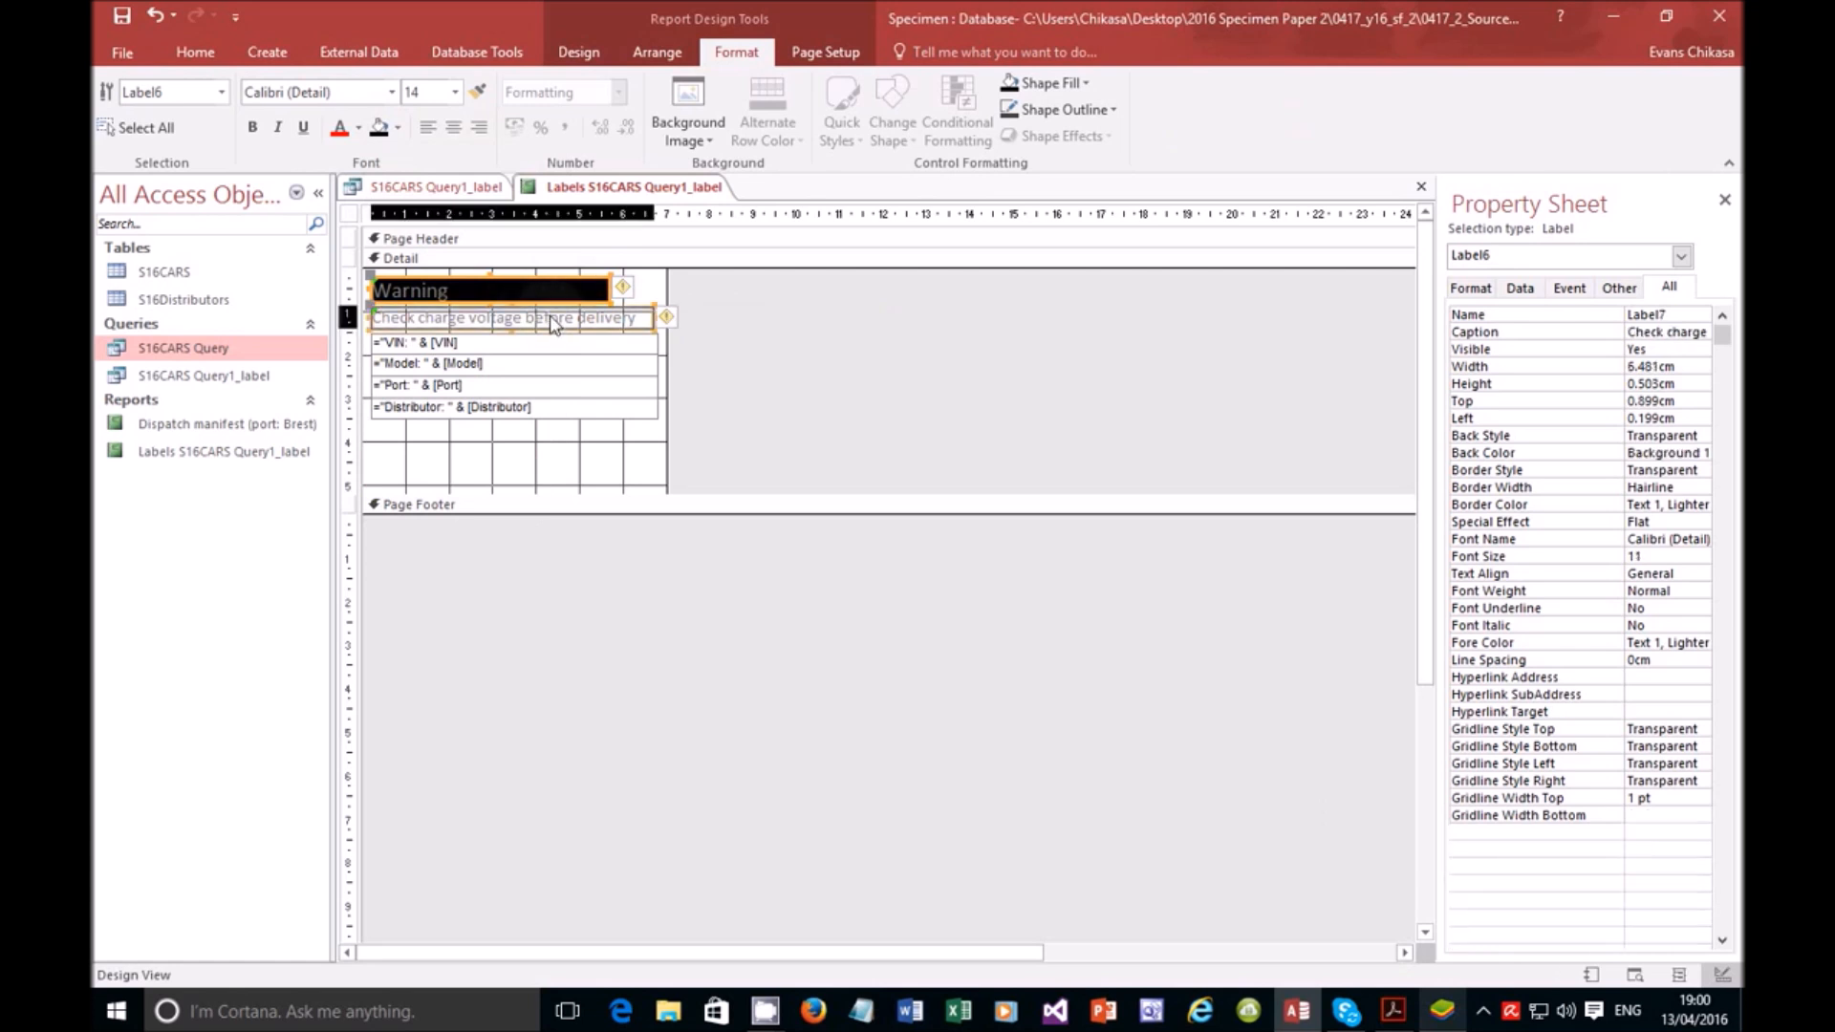
{"action": "left_click", "coordinate": [358, 127]}
{"action": "left_click", "coordinate": [360, 209]}
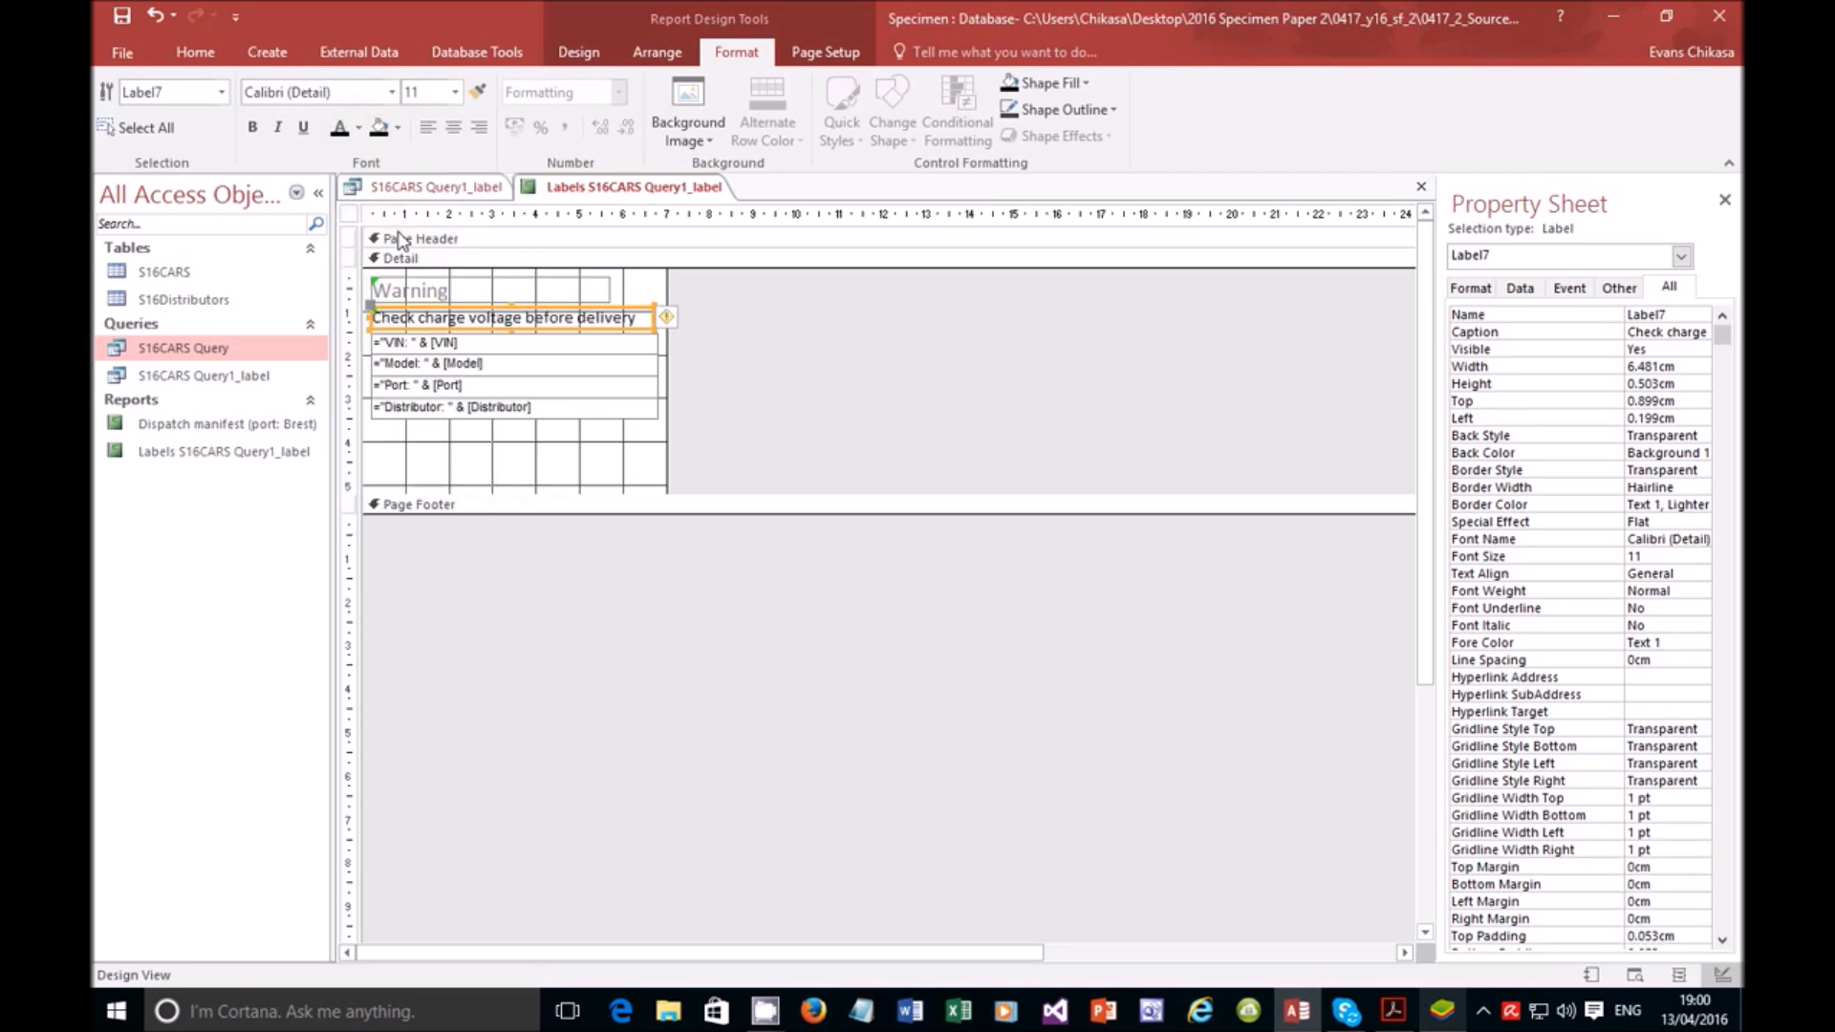
{"action": "left_click", "coordinate": [468, 287]}
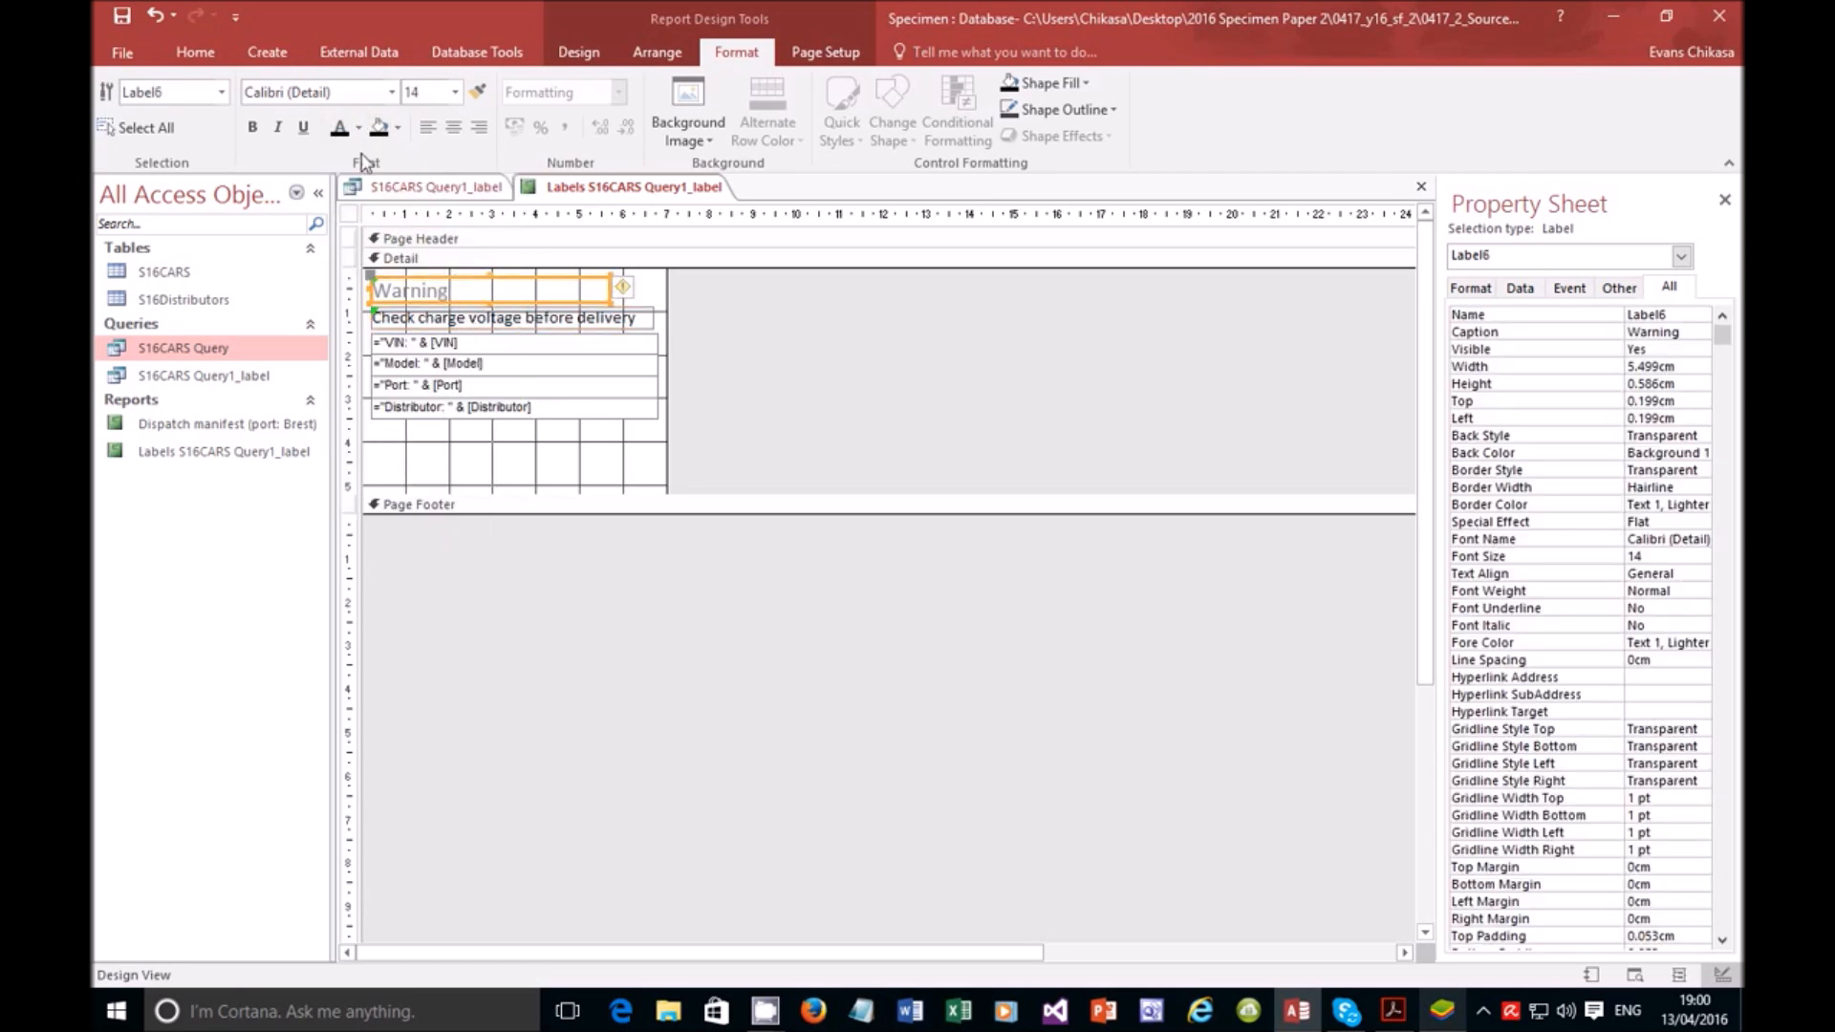
{"action": "left_click", "coordinate": [340, 127]}
Step: Set the font size of the "Check charge voltage before delivery" label to 12 and the Warning label to 16
{"action": "left_click", "coordinate": [532, 318]}
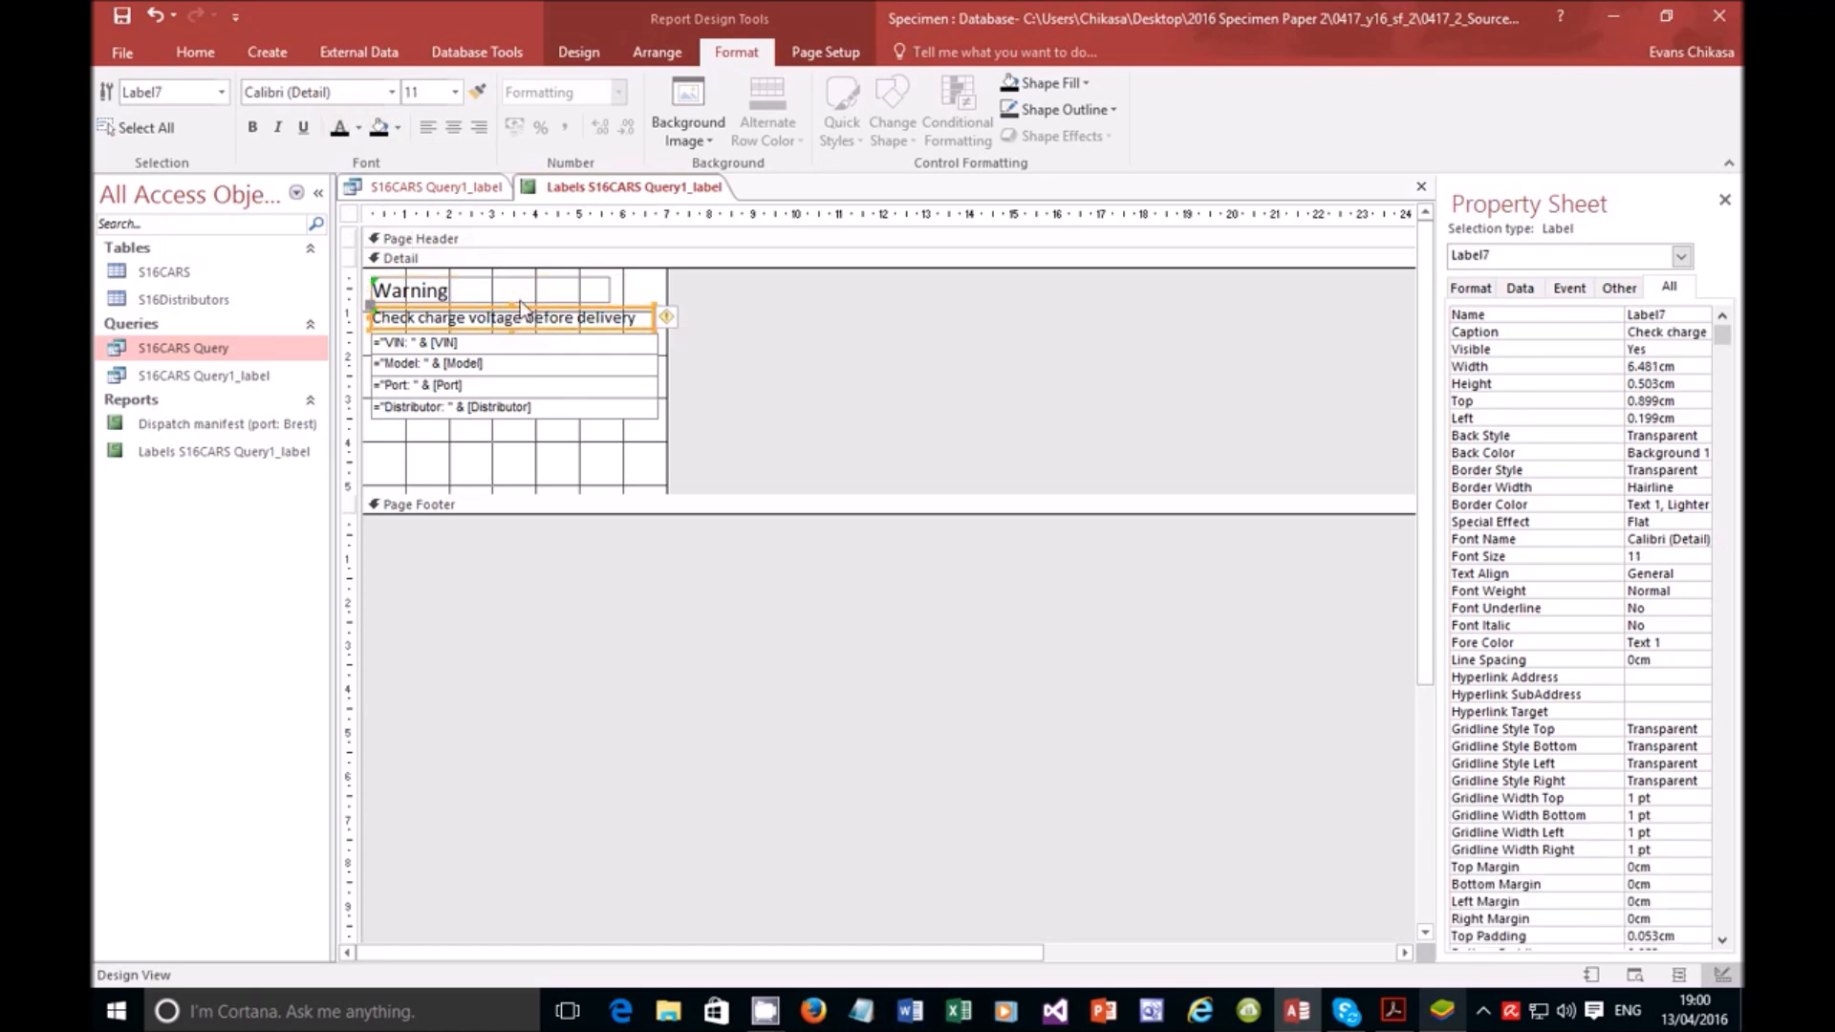
{"action": "left_click", "coordinate": [455, 92]}
{"action": "left_click", "coordinate": [432, 203]}
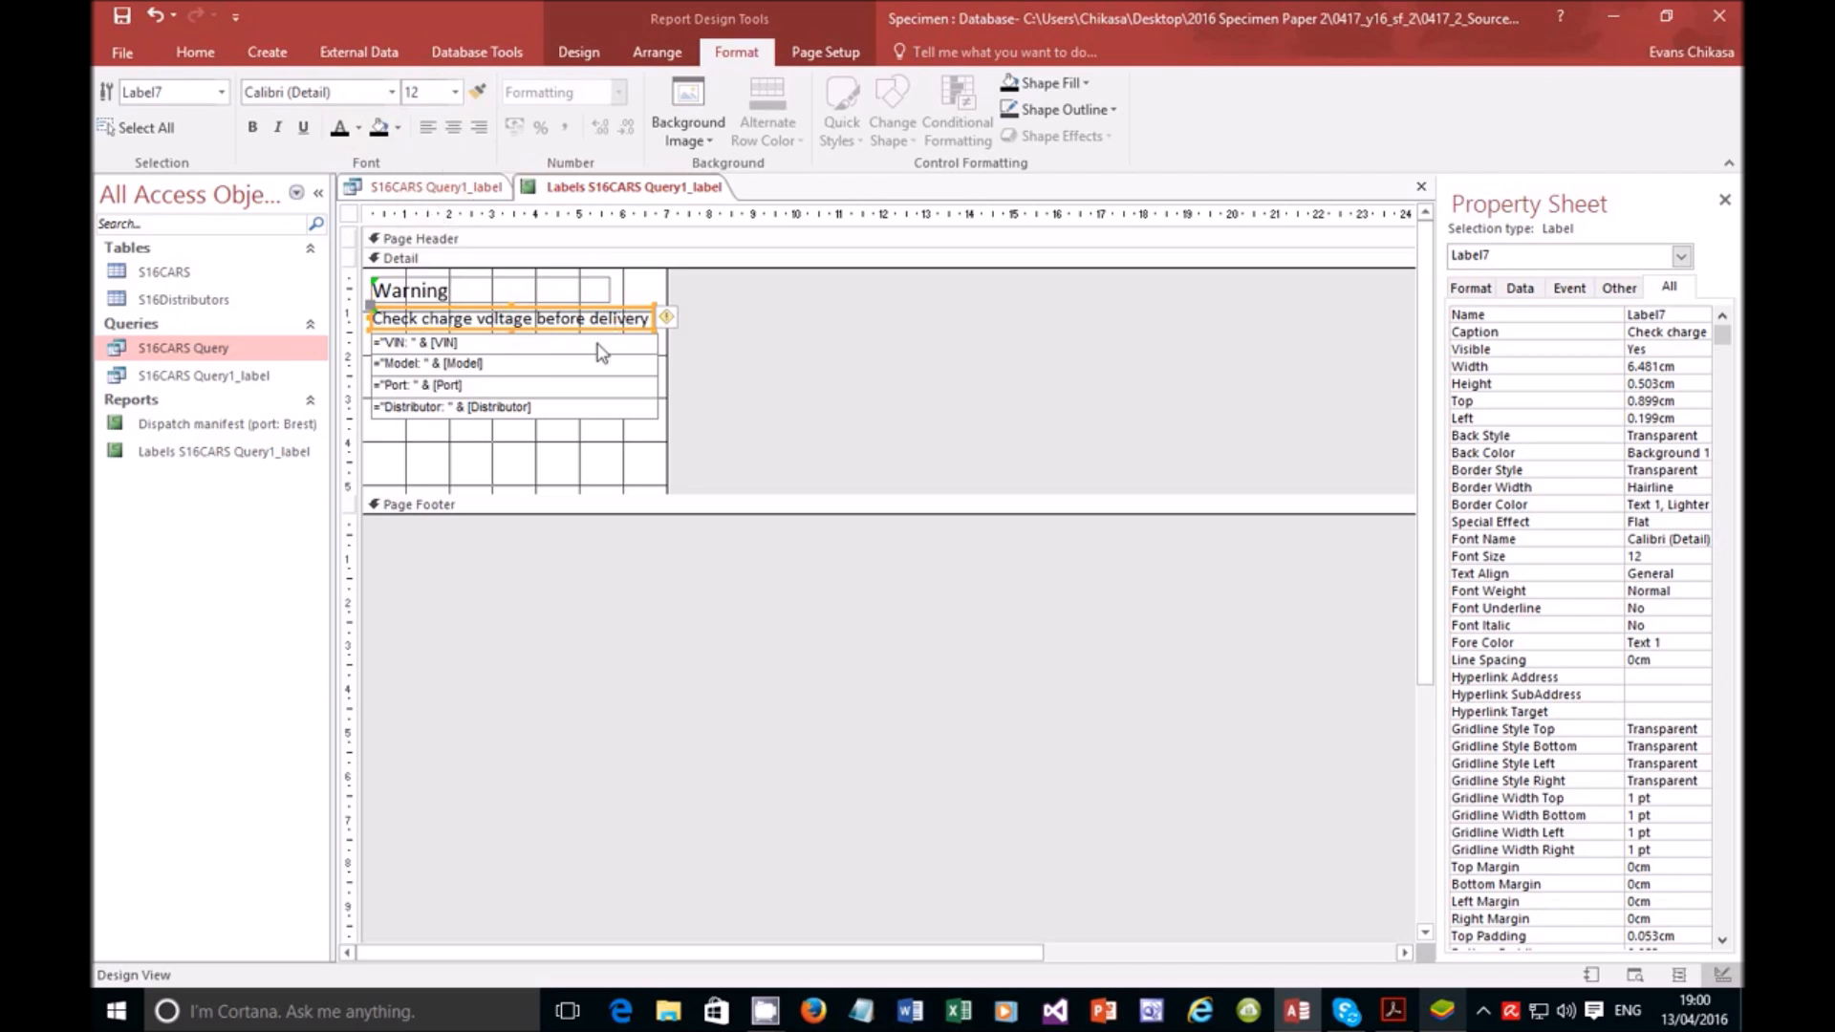
{"action": "left_click", "coordinate": [468, 286]}
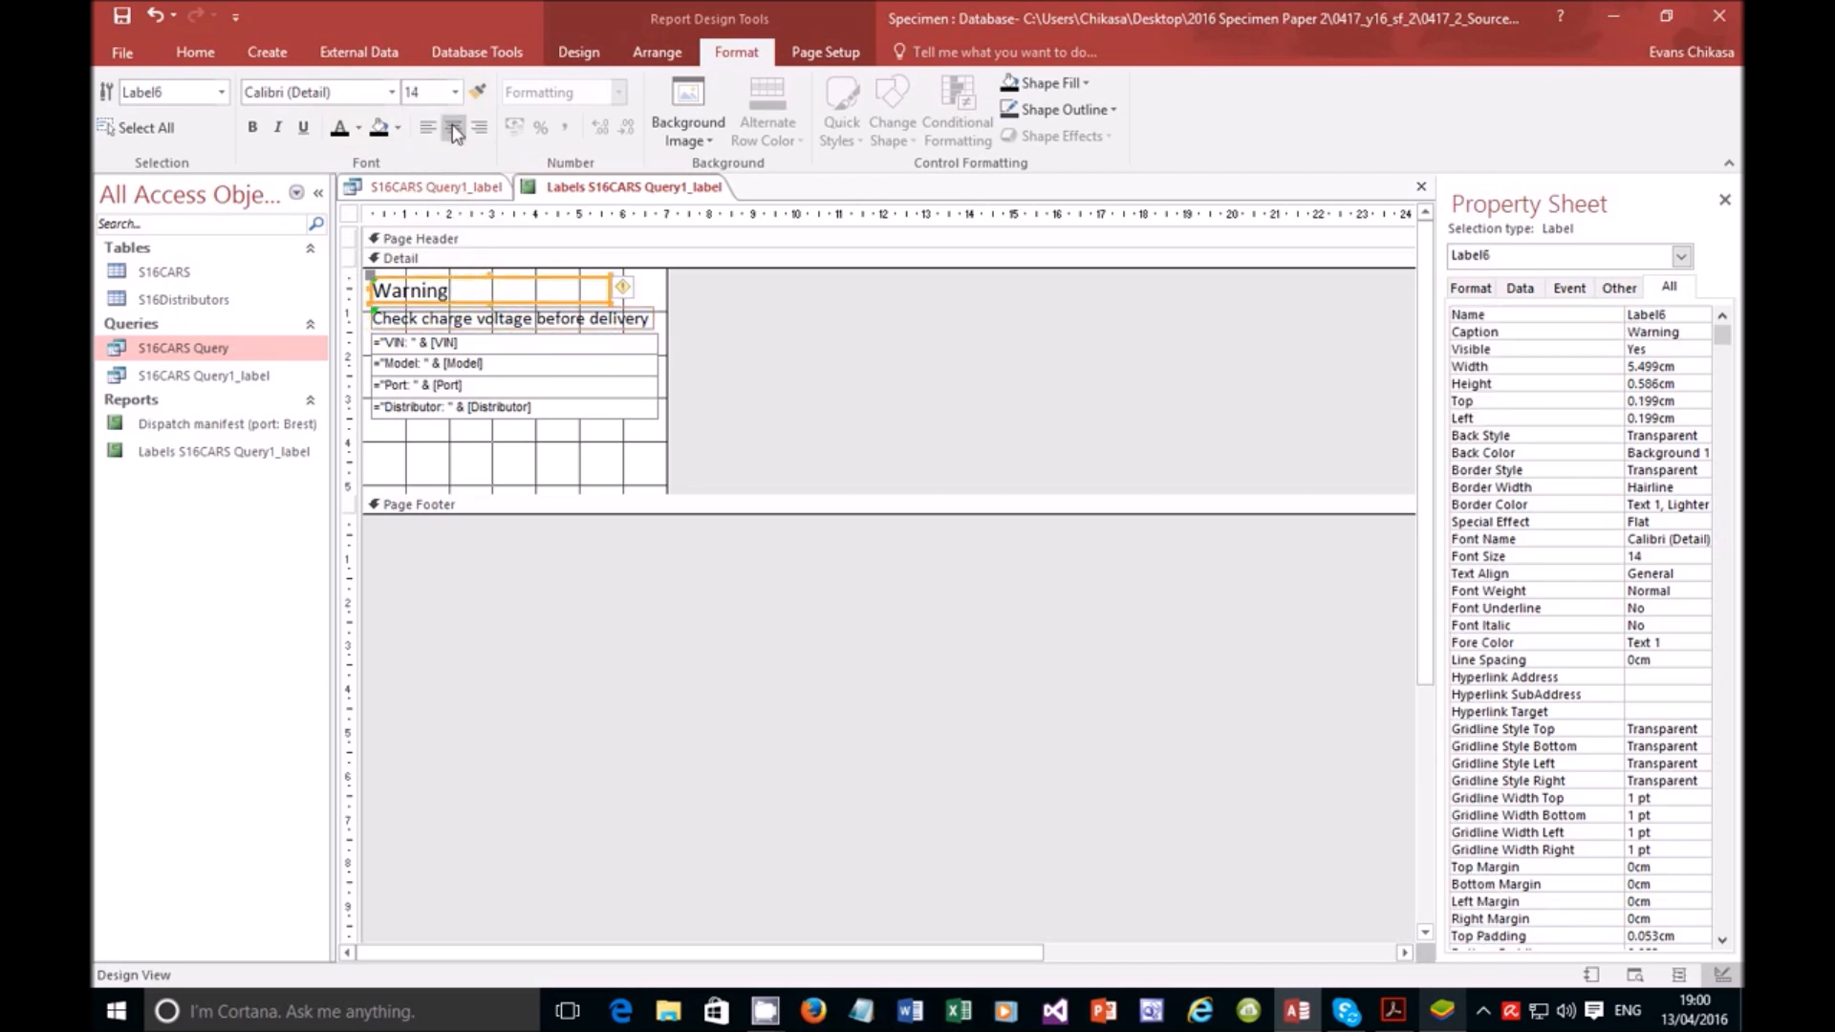
{"action": "left_click", "coordinate": [455, 91]}
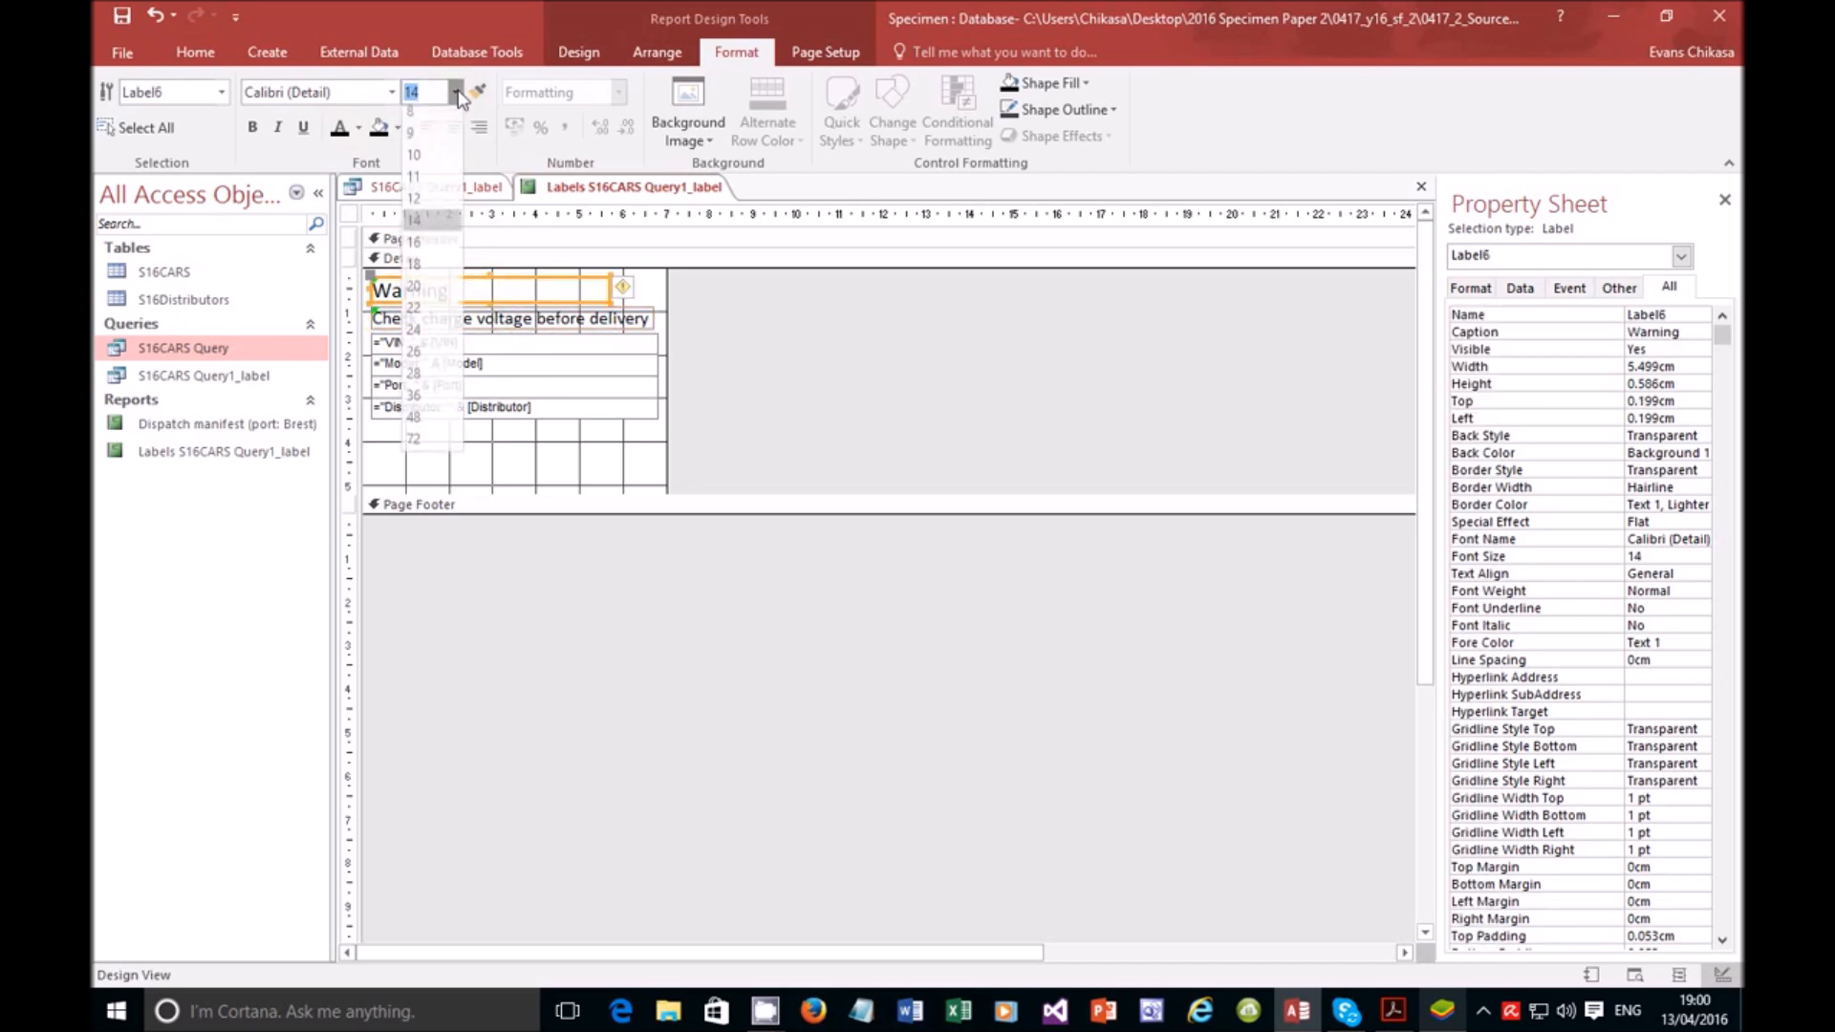
{"action": "left_click", "coordinate": [428, 249]}
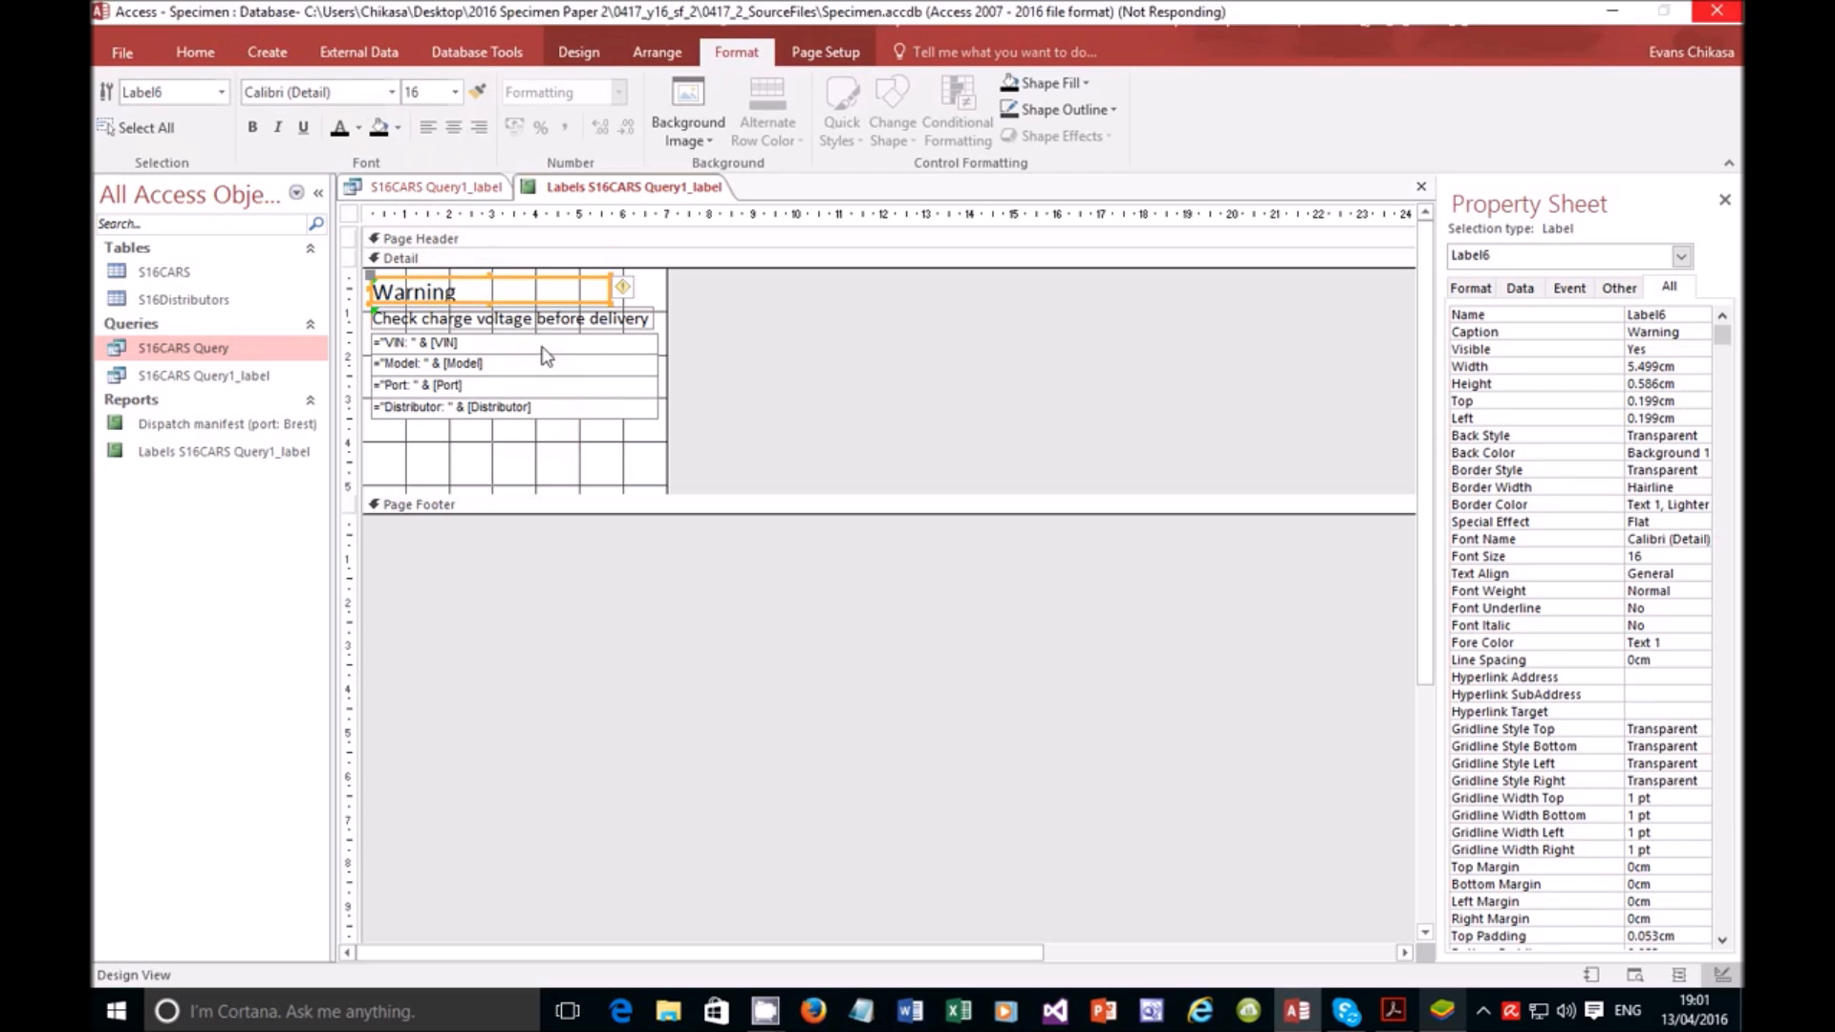
Step: Review the headings and field lines on all the labels in print preview, then return to the report design
{"action": "left_click", "coordinate": [201, 55]}
{"action": "left_click", "coordinate": [128, 139]}
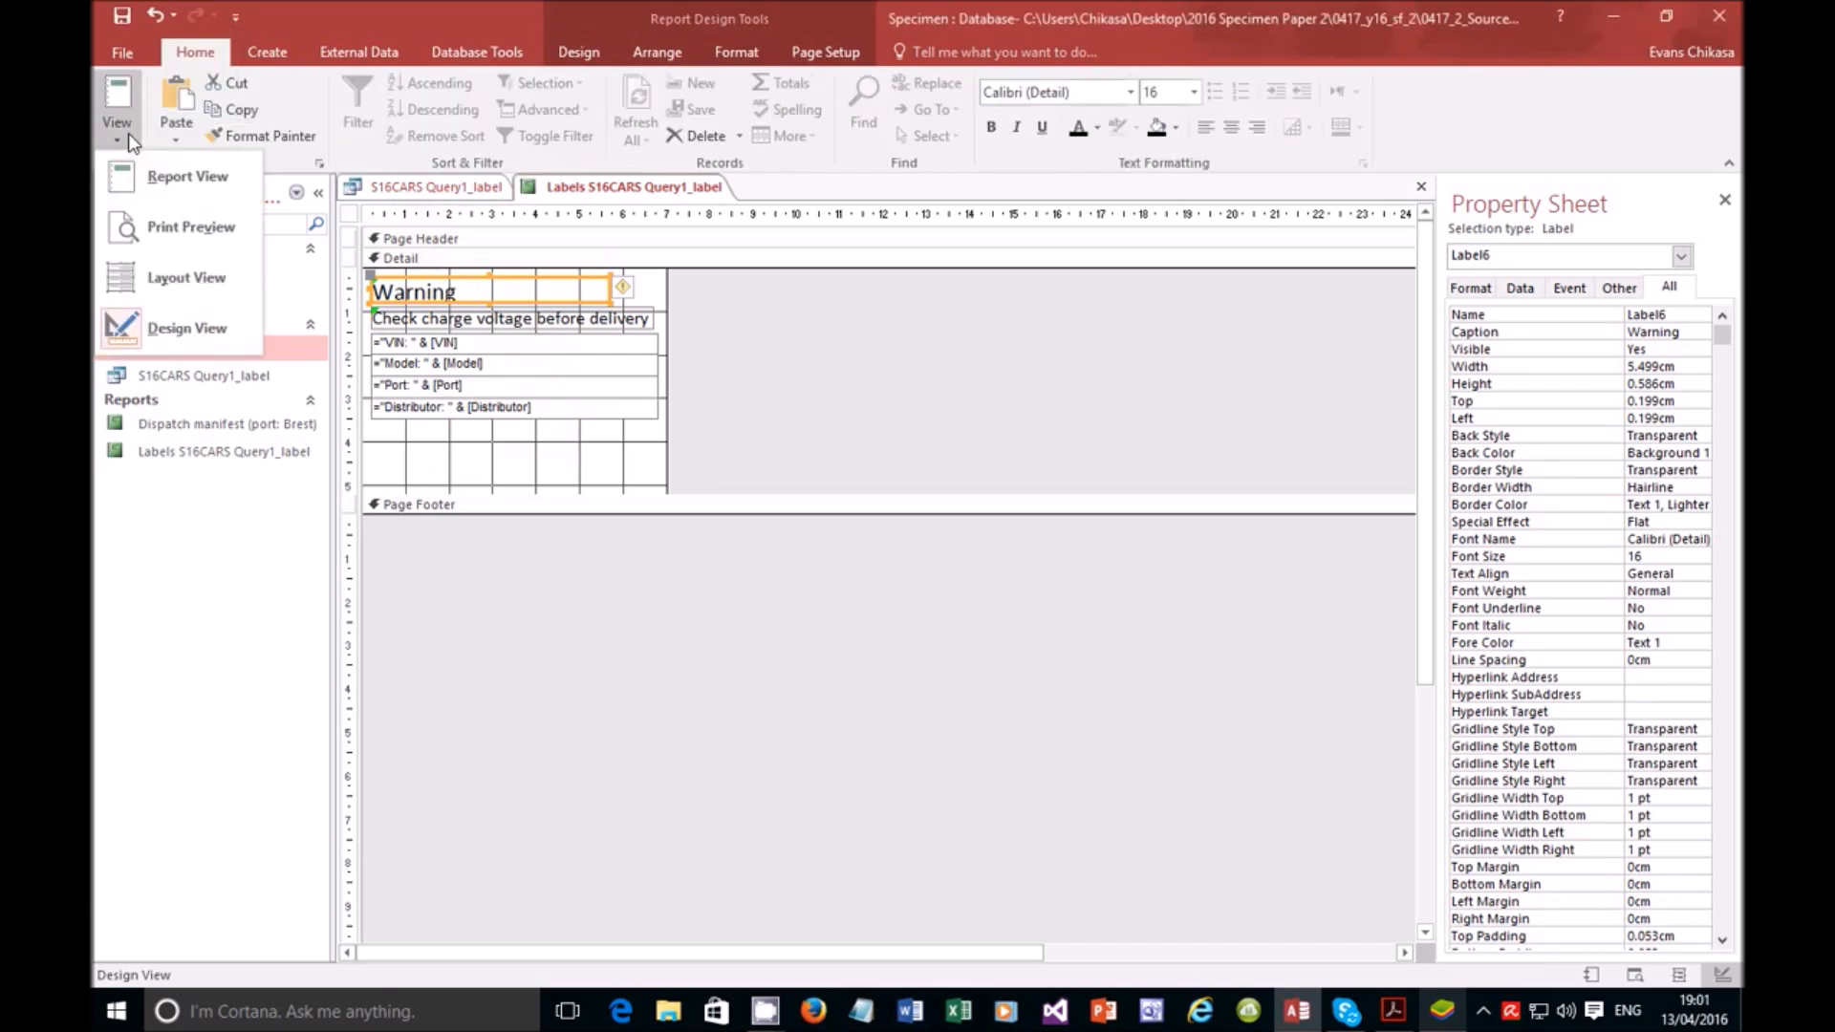
{"action": "left_click", "coordinate": [158, 232]}
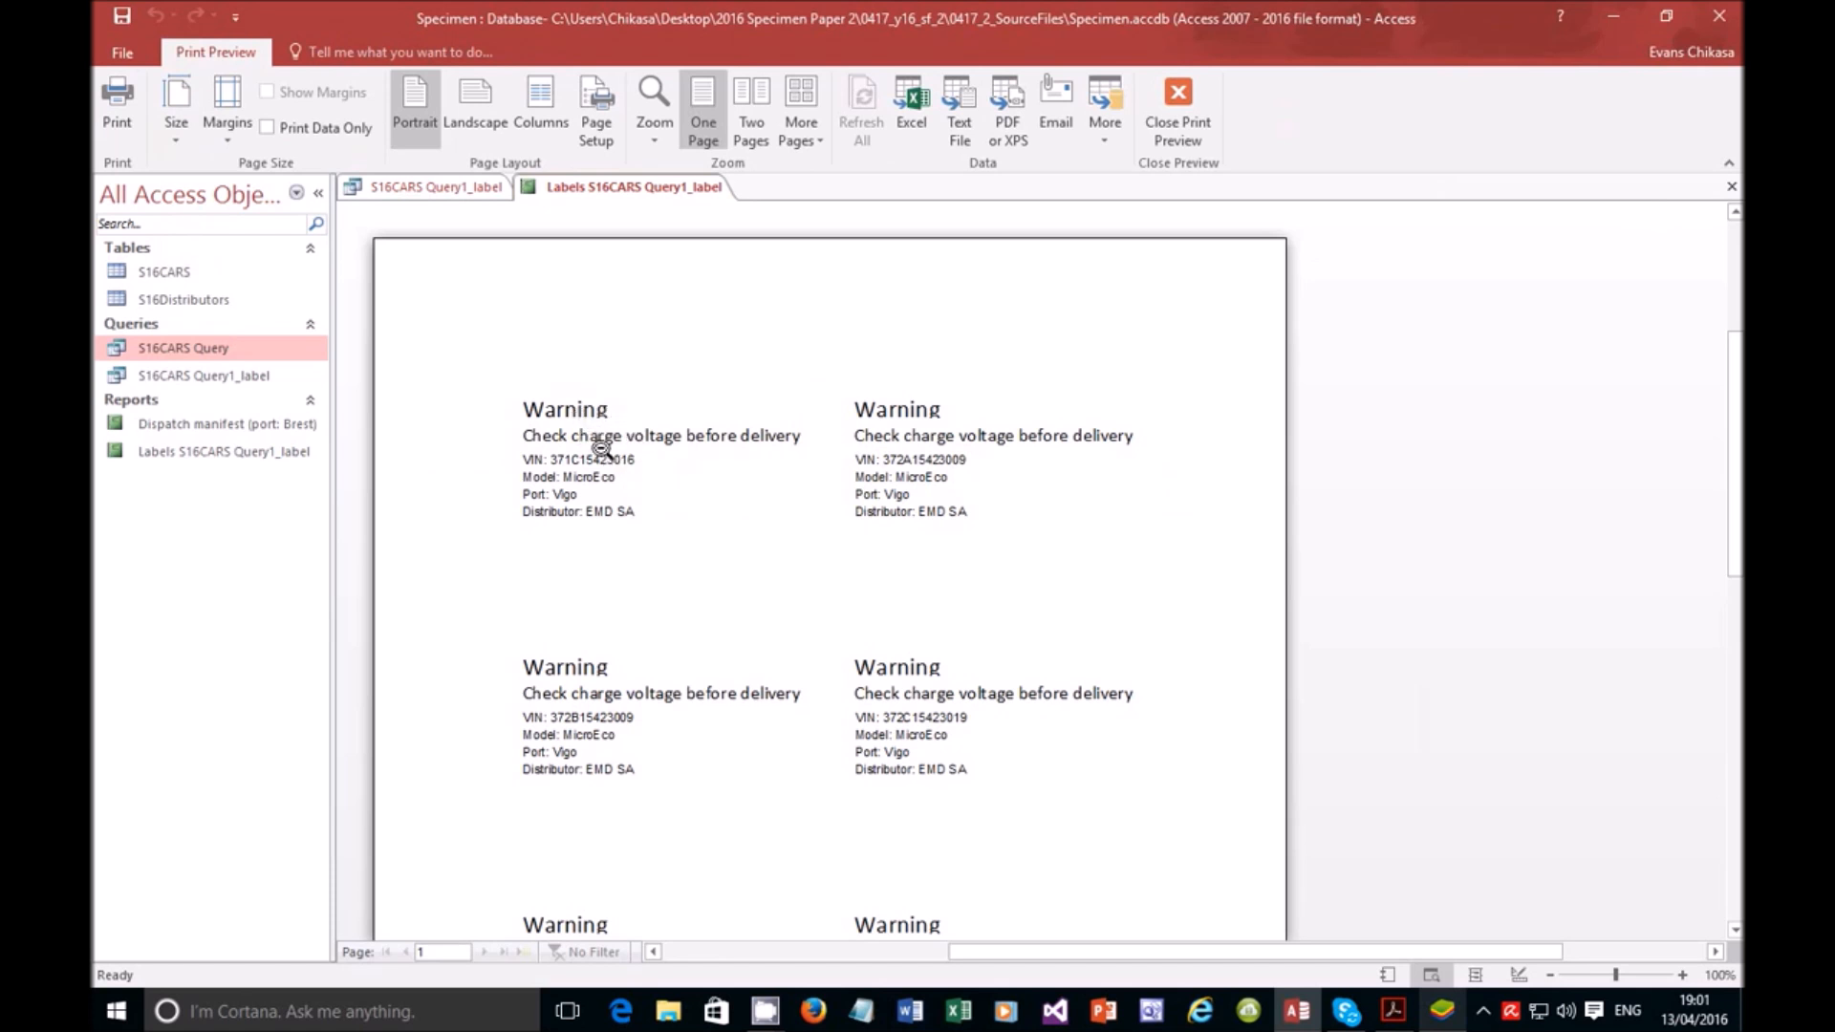
{"action": "scroll", "coordinate": [764, 601], "scroll_direction": "down", "scroll_amount": 3}
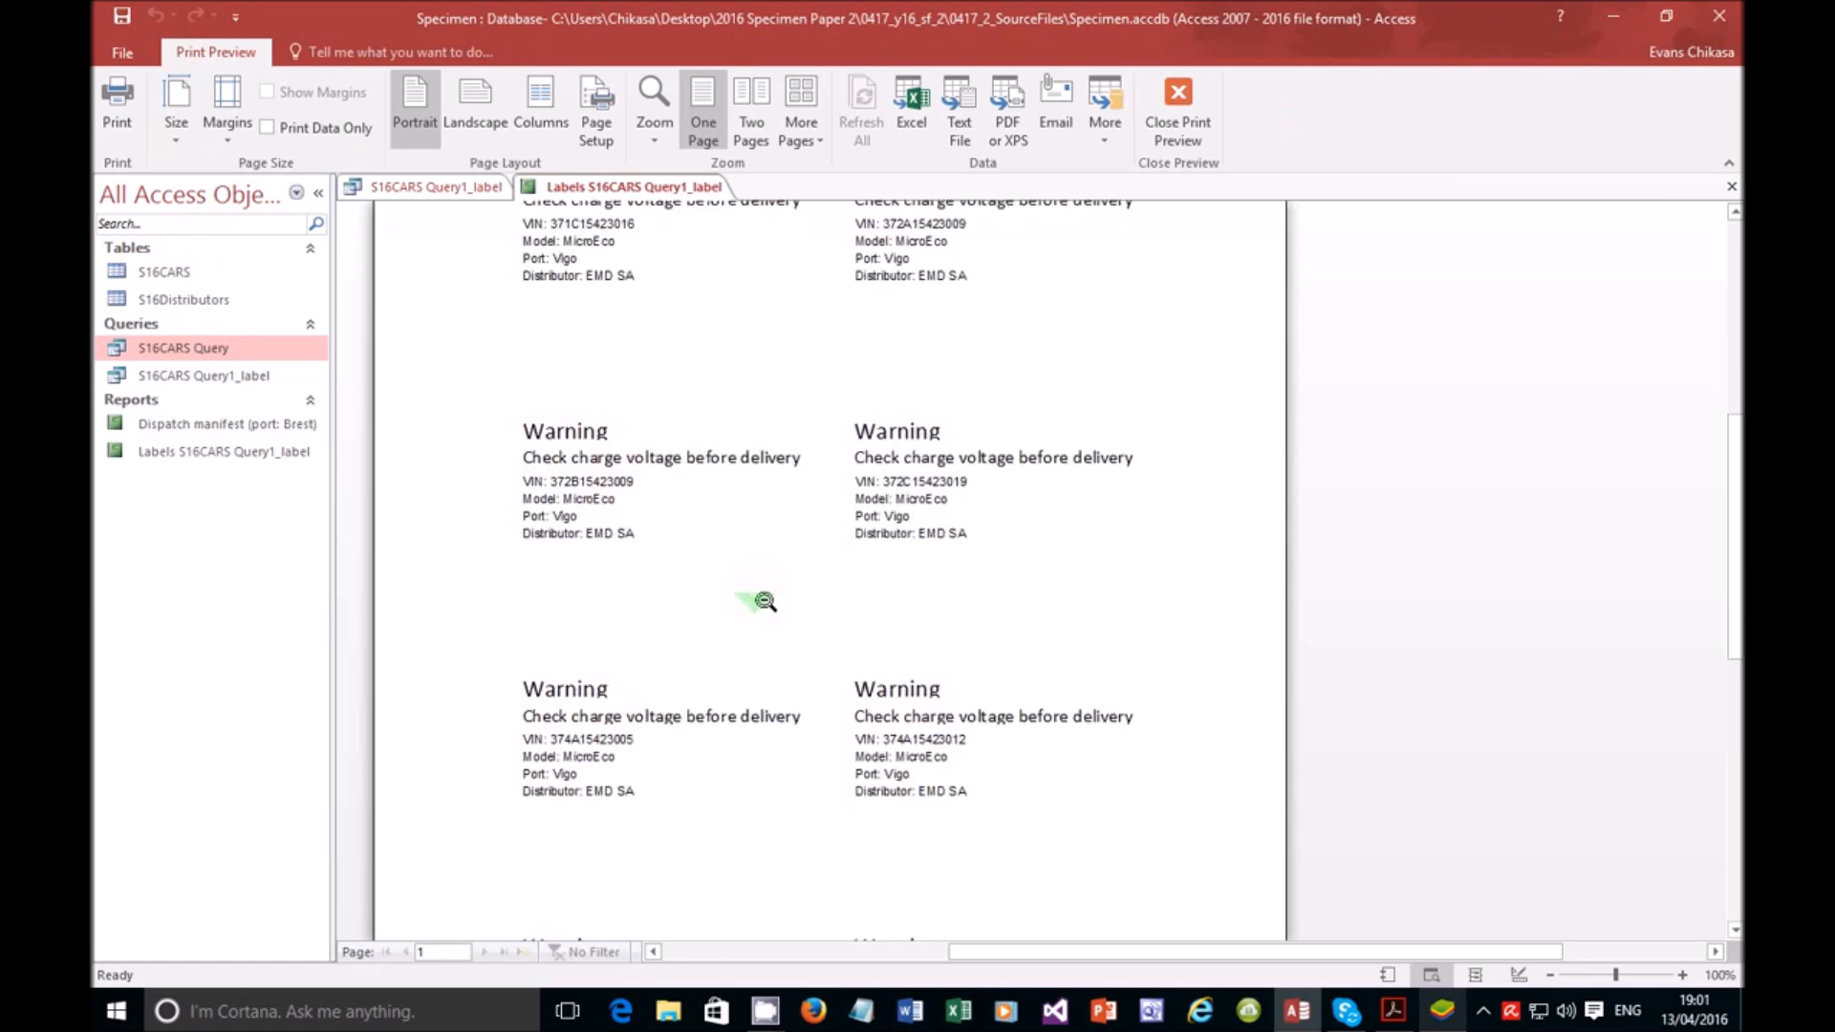
{"action": "scroll", "coordinate": [764, 601], "scroll_direction": "down", "scroll_amount": 5}
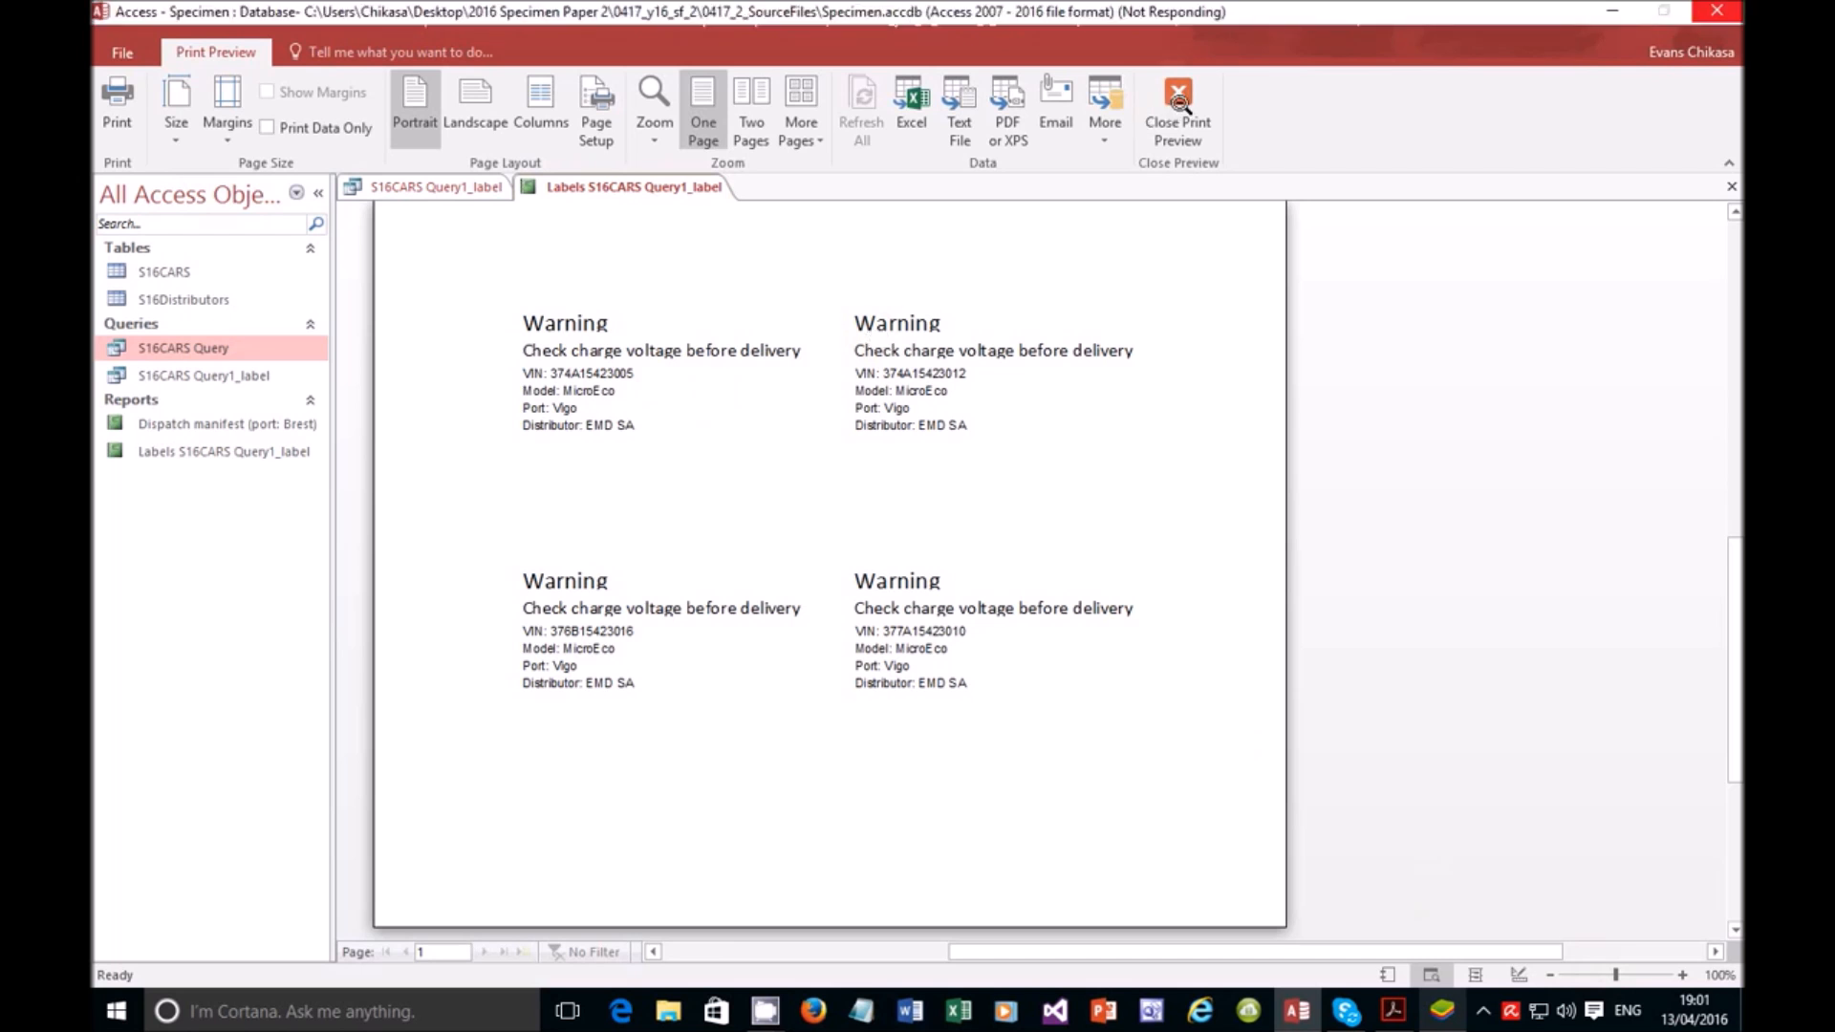
{"action": "left_click", "coordinate": [1177, 103]}
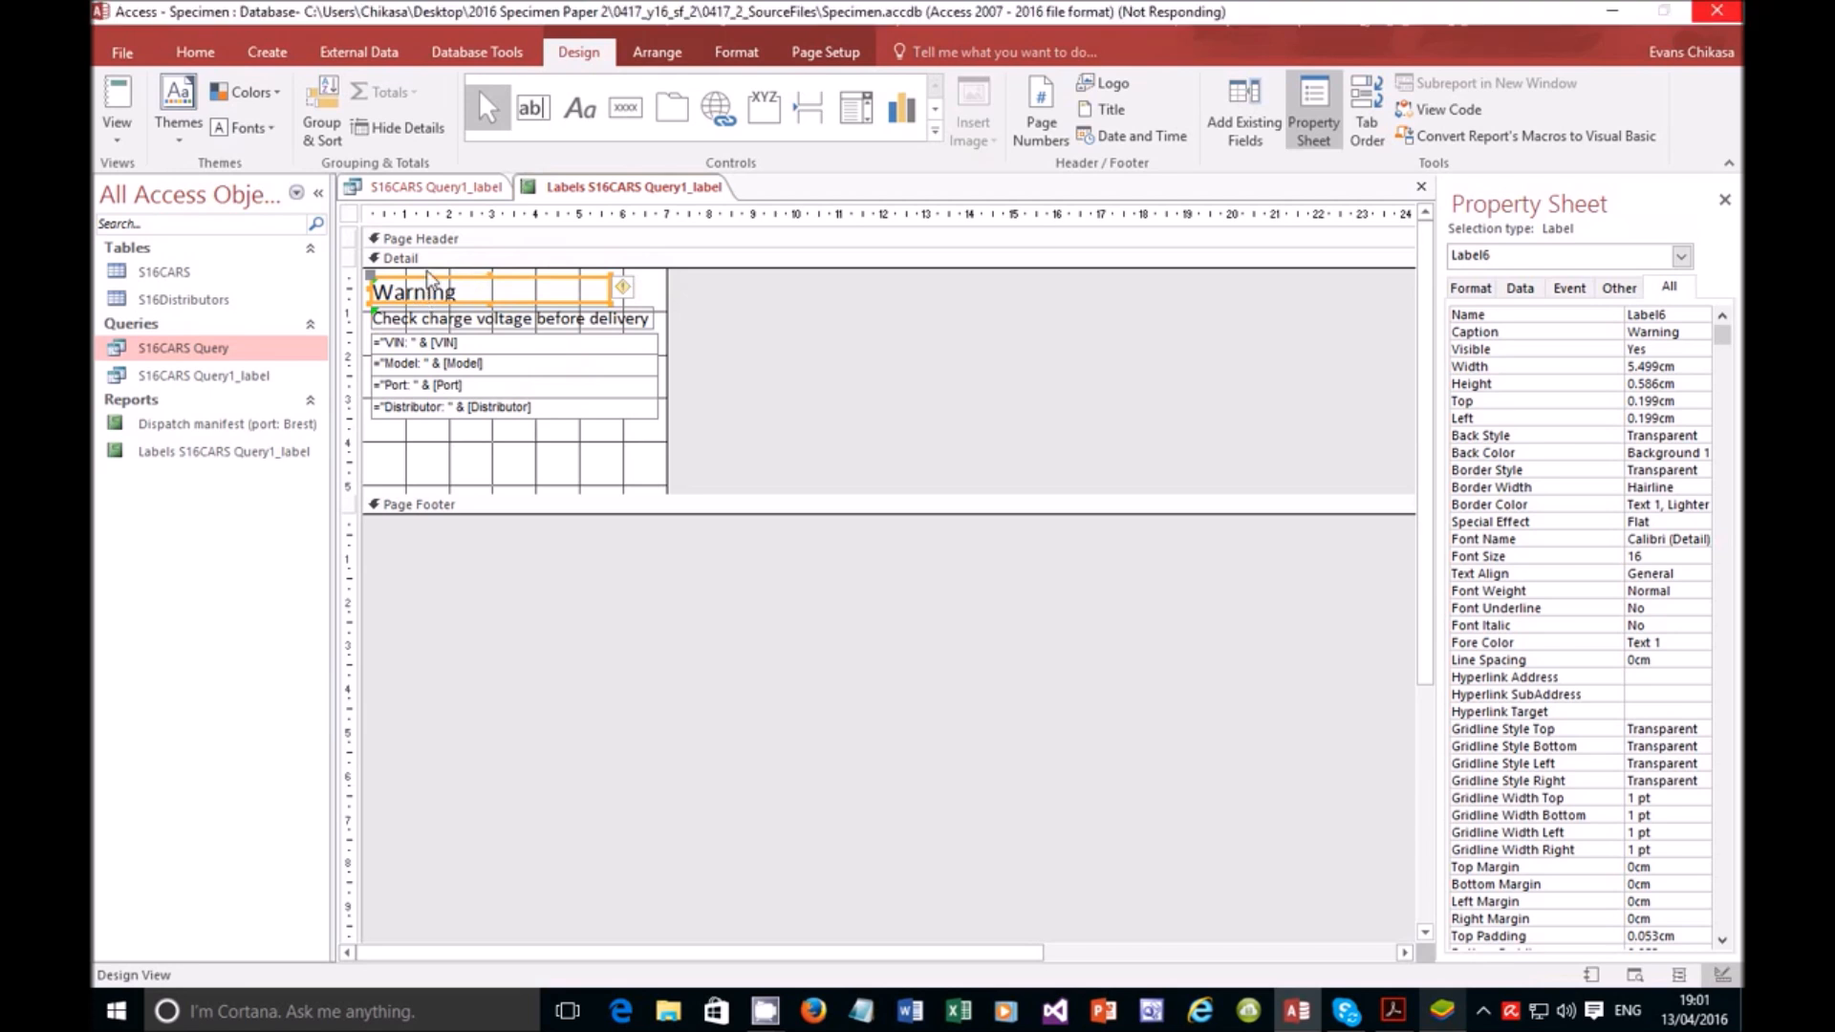
Step: Extend the Warning label upward to about 0.1 cm from the section's top, about 0.69 cm high, and check it in print preview
{"action": "left_click_drag", "start_coordinate": [439, 280], "coordinate": [488, 304]}
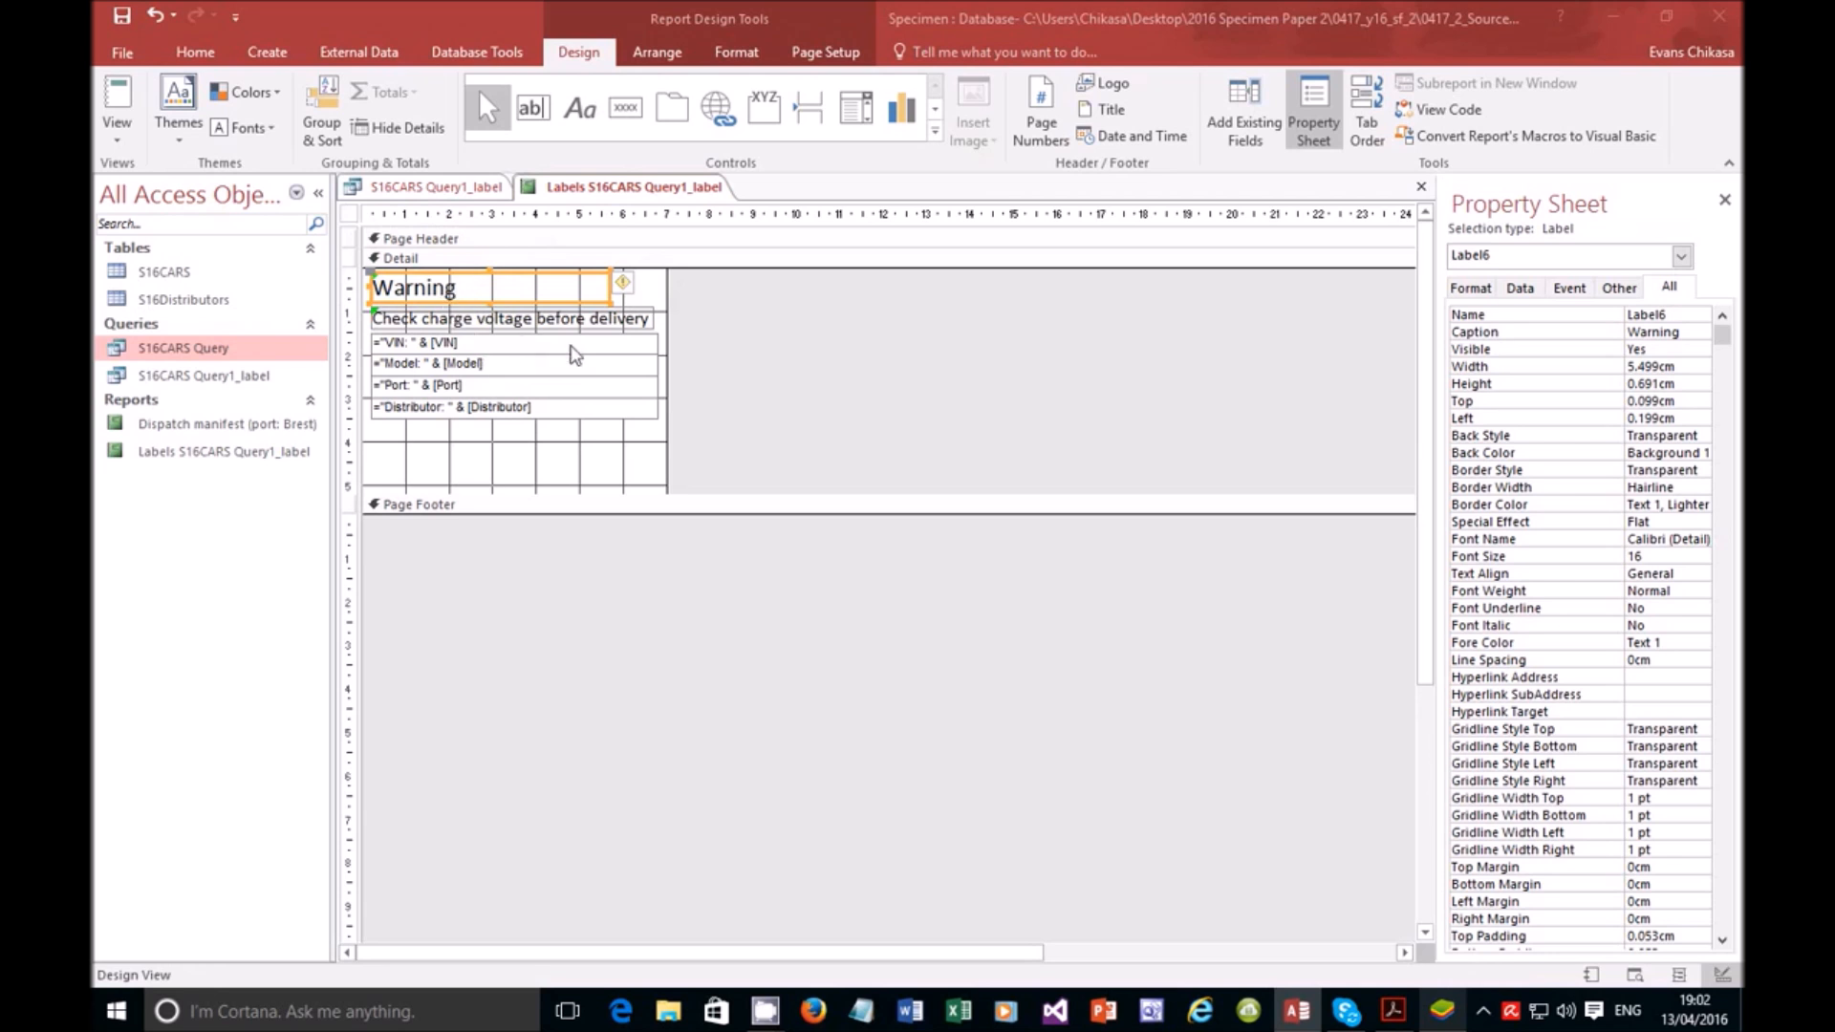
{"action": "left_click", "coordinate": [118, 142]}
{"action": "left_click", "coordinate": [171, 236]}
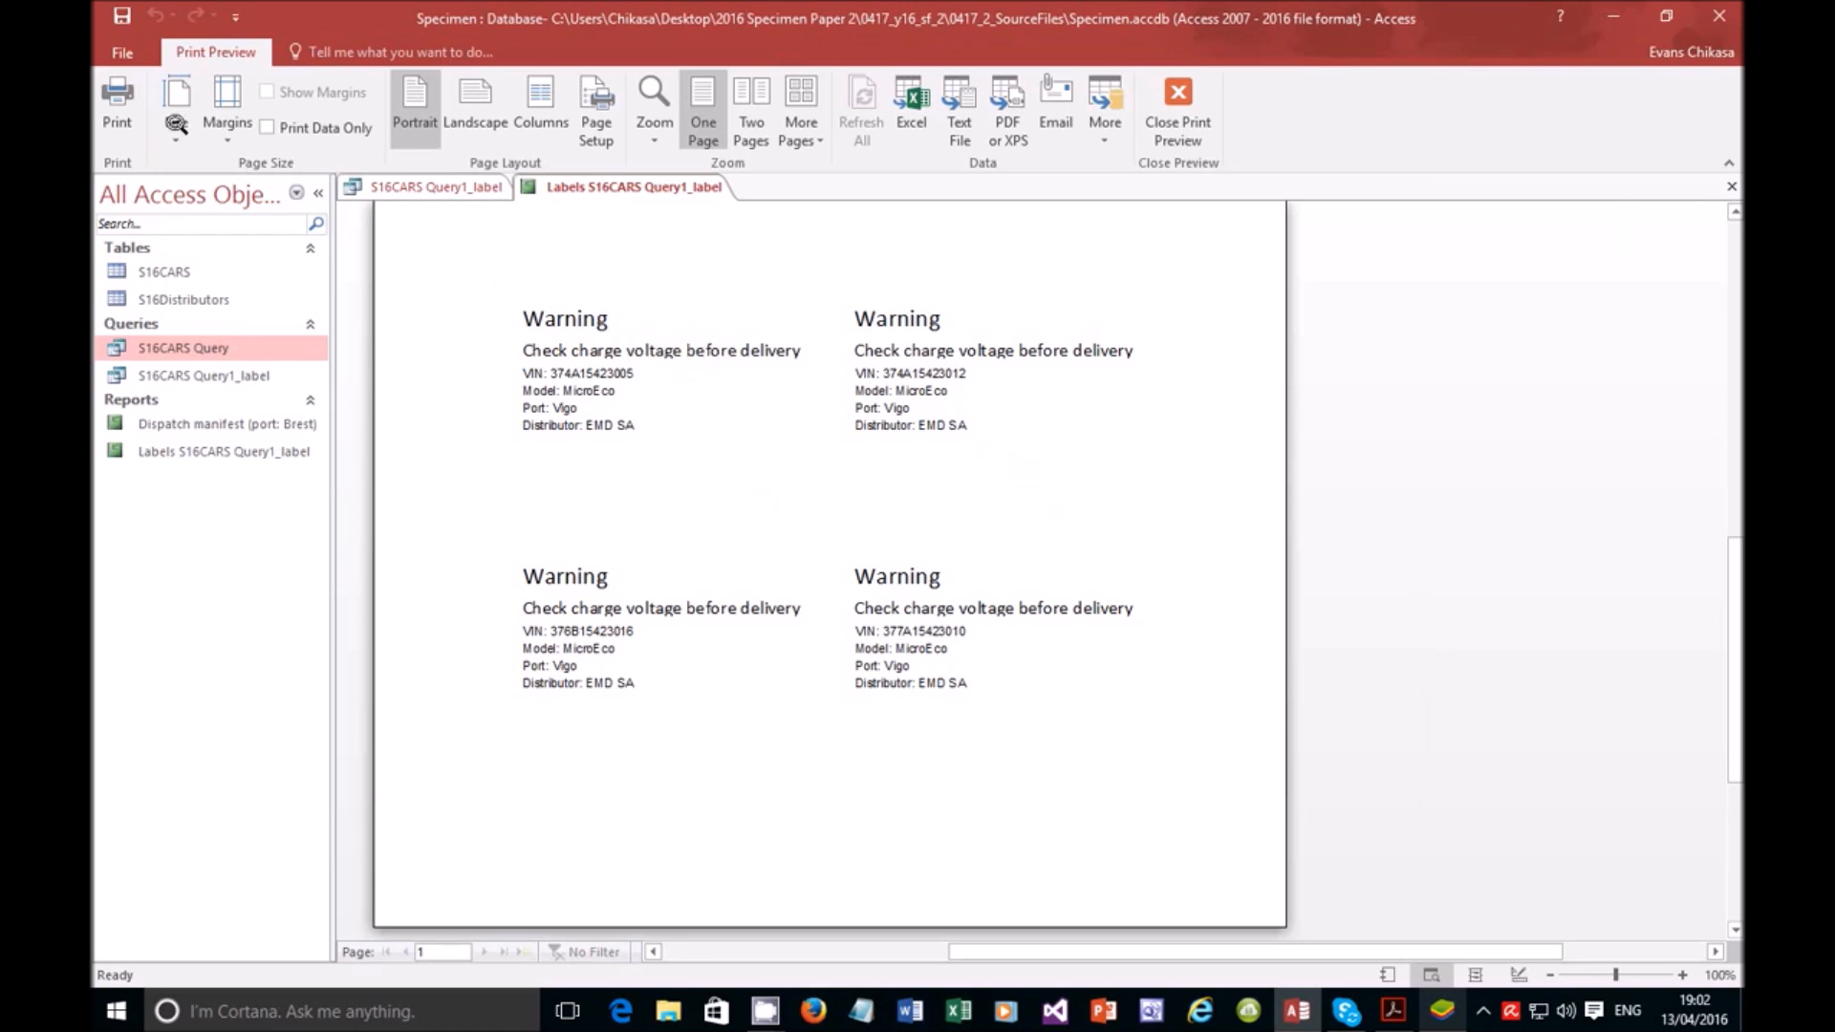
{"action": "left_click", "coordinate": [1171, 99]}
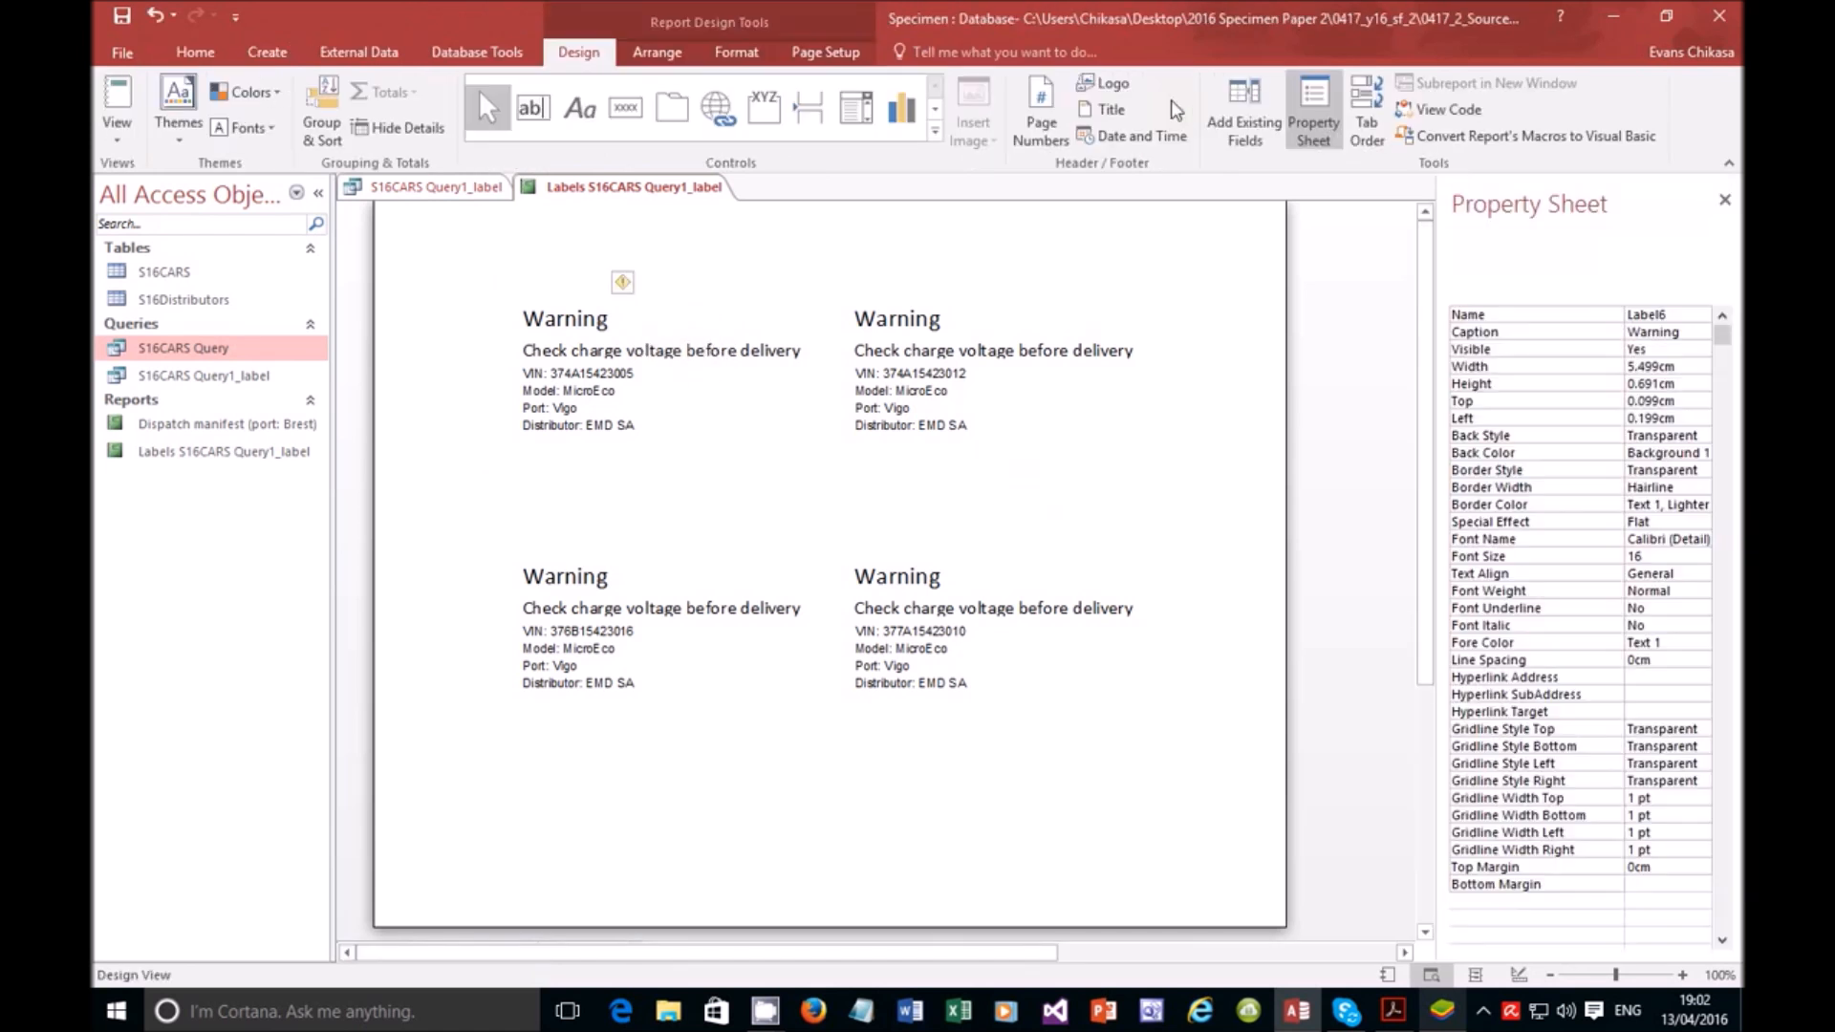
Step: Move the VIN, Model, Port and Distributor text boxes down together by about 0.1 cm
{"action": "left_click", "coordinate": [523, 323]}
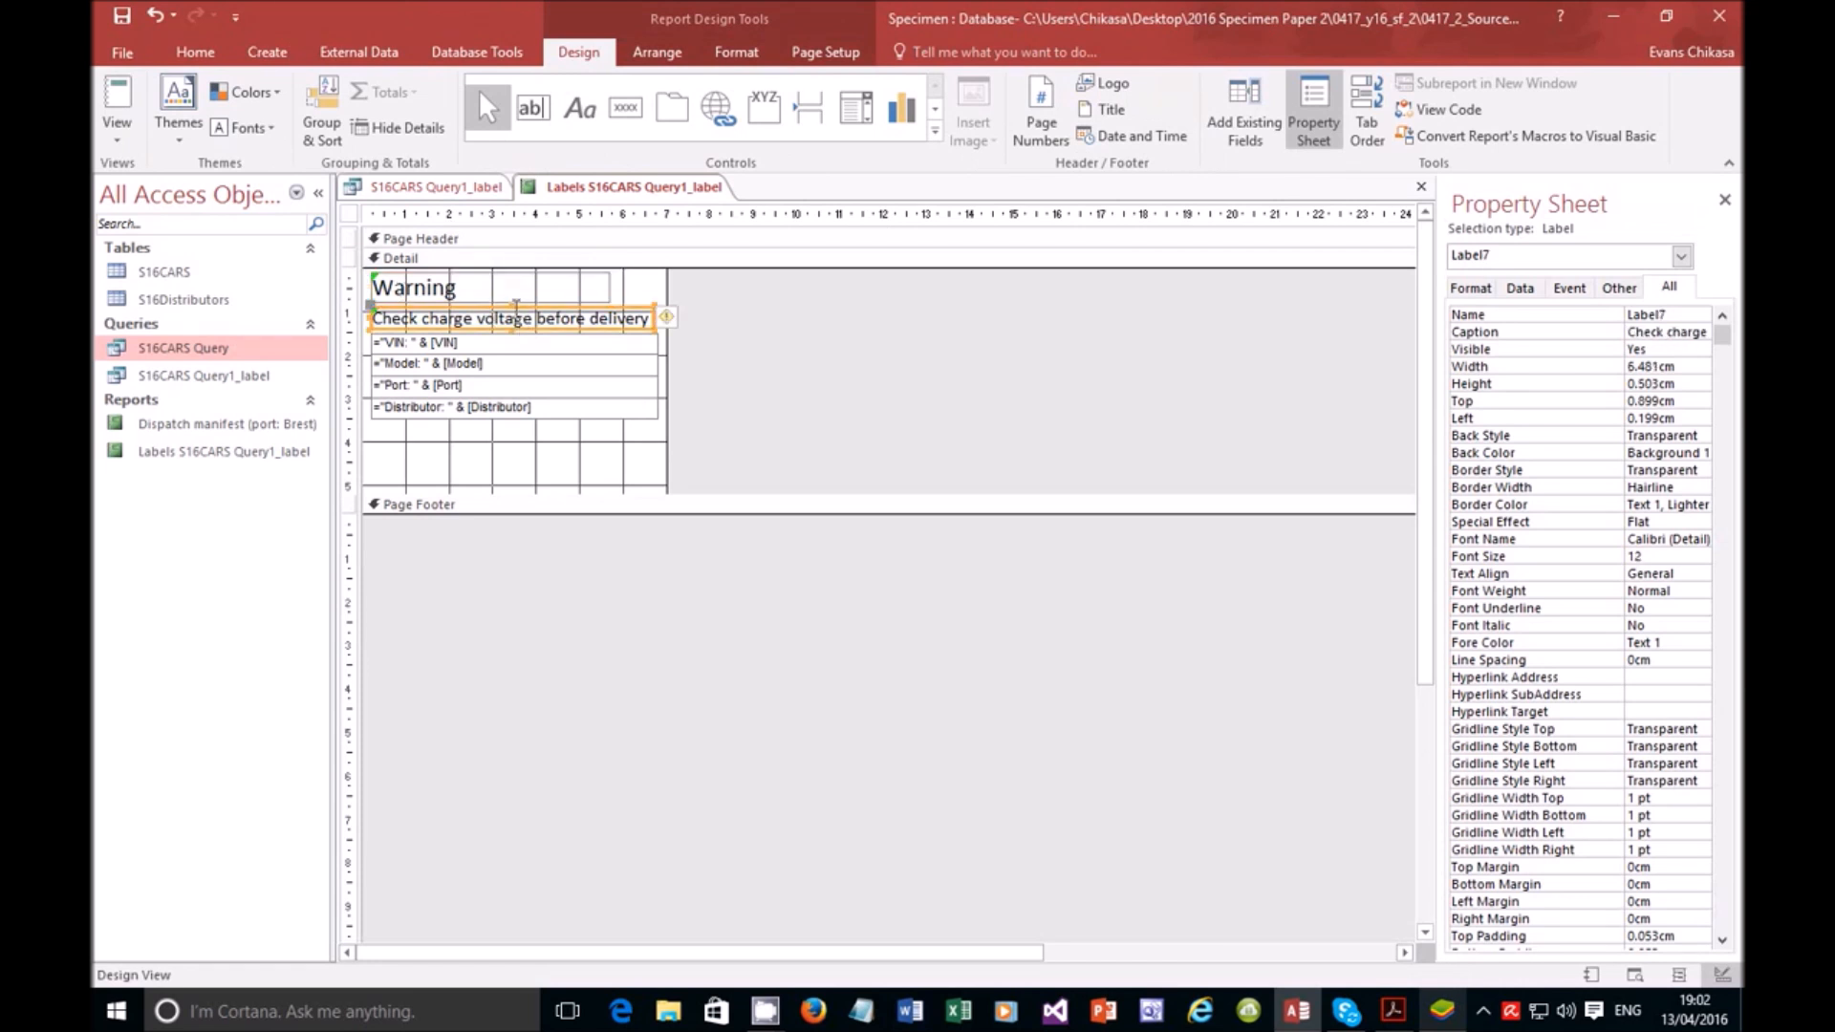
{"action": "left_click", "coordinate": [512, 303]}
{"action": "left_click_drag", "start_coordinate": [511, 303], "coordinate": [499, 313]}
{"action": "left_click", "coordinate": [496, 350]}
{"action": "left_click", "coordinate": [532, 368], "text": "shift"}
{"action": "left_click", "coordinate": [533, 387], "text": "shift"}
{"action": "left_click", "coordinate": [533, 411], "text": "shift"}
{"action": "left_click_drag", "start_coordinate": [528, 360], "coordinate": [531, 359]}
Step: Increase the height of the "Check charge voltage before delivery" label to about 0.61 cm and preview the labels
{"action": "left_click", "coordinate": [514, 325]}
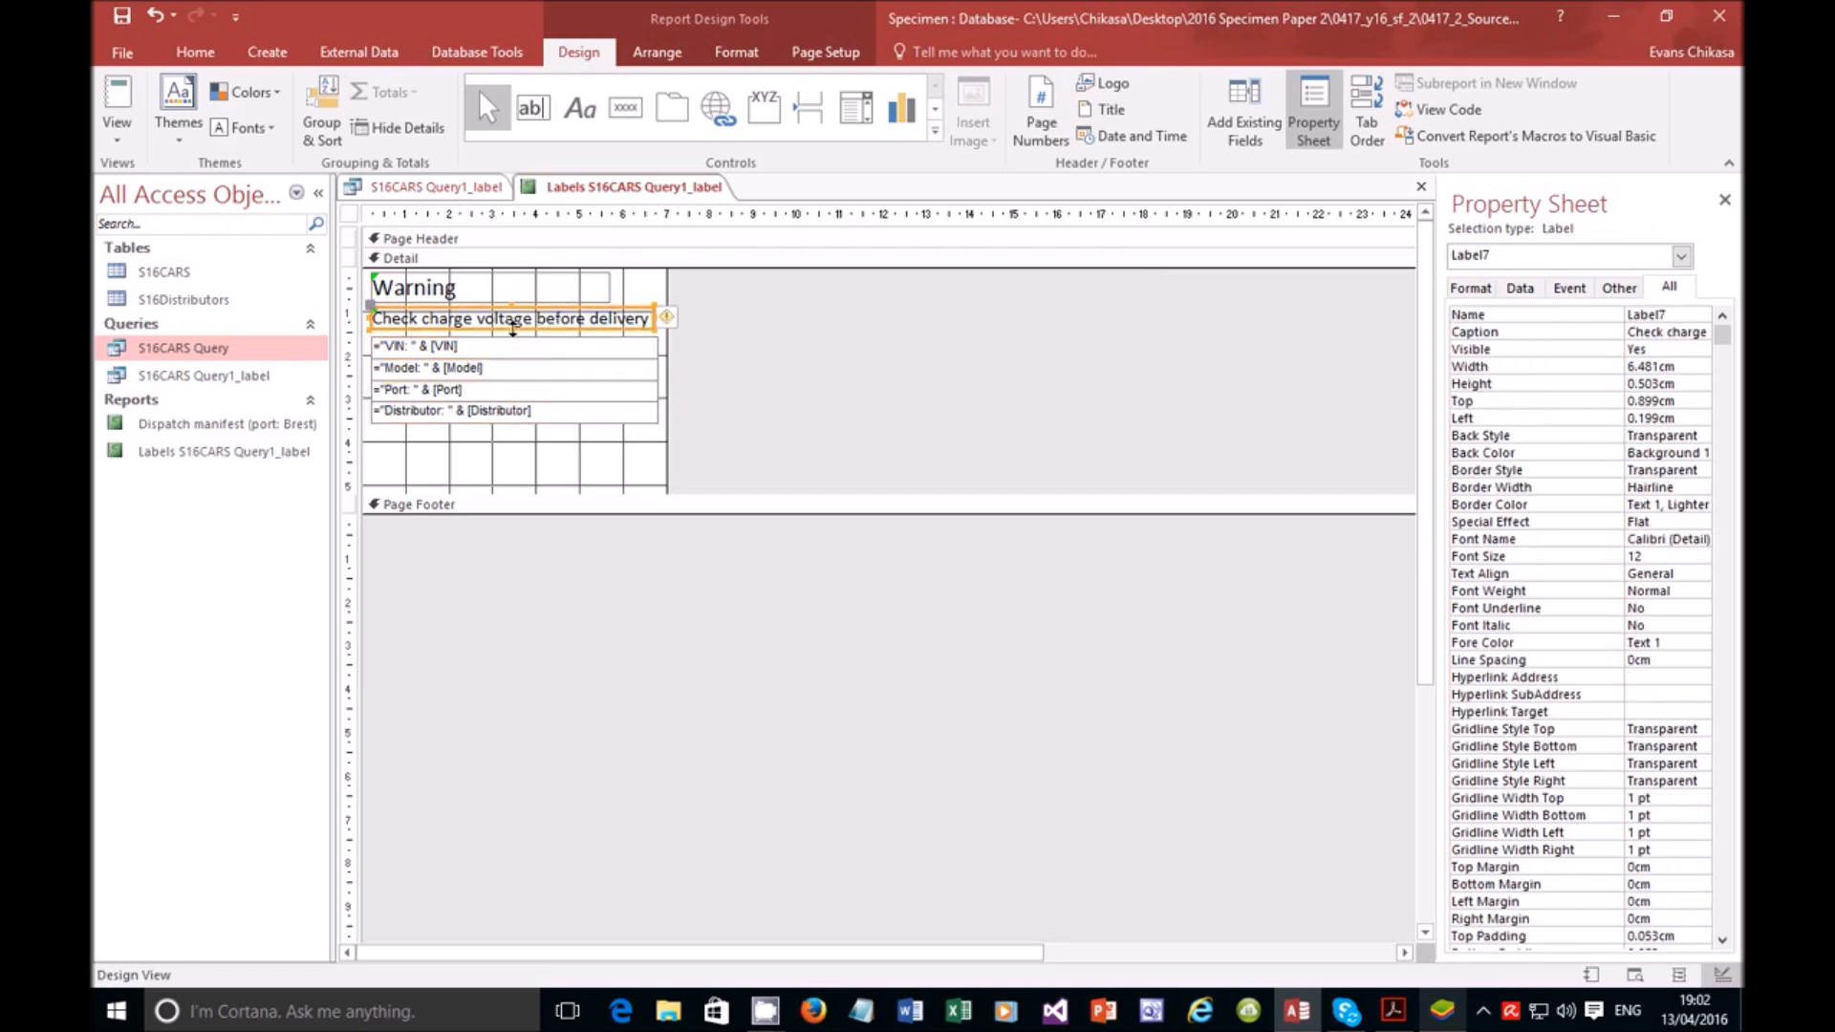
{"action": "left_click", "coordinate": [516, 331]}
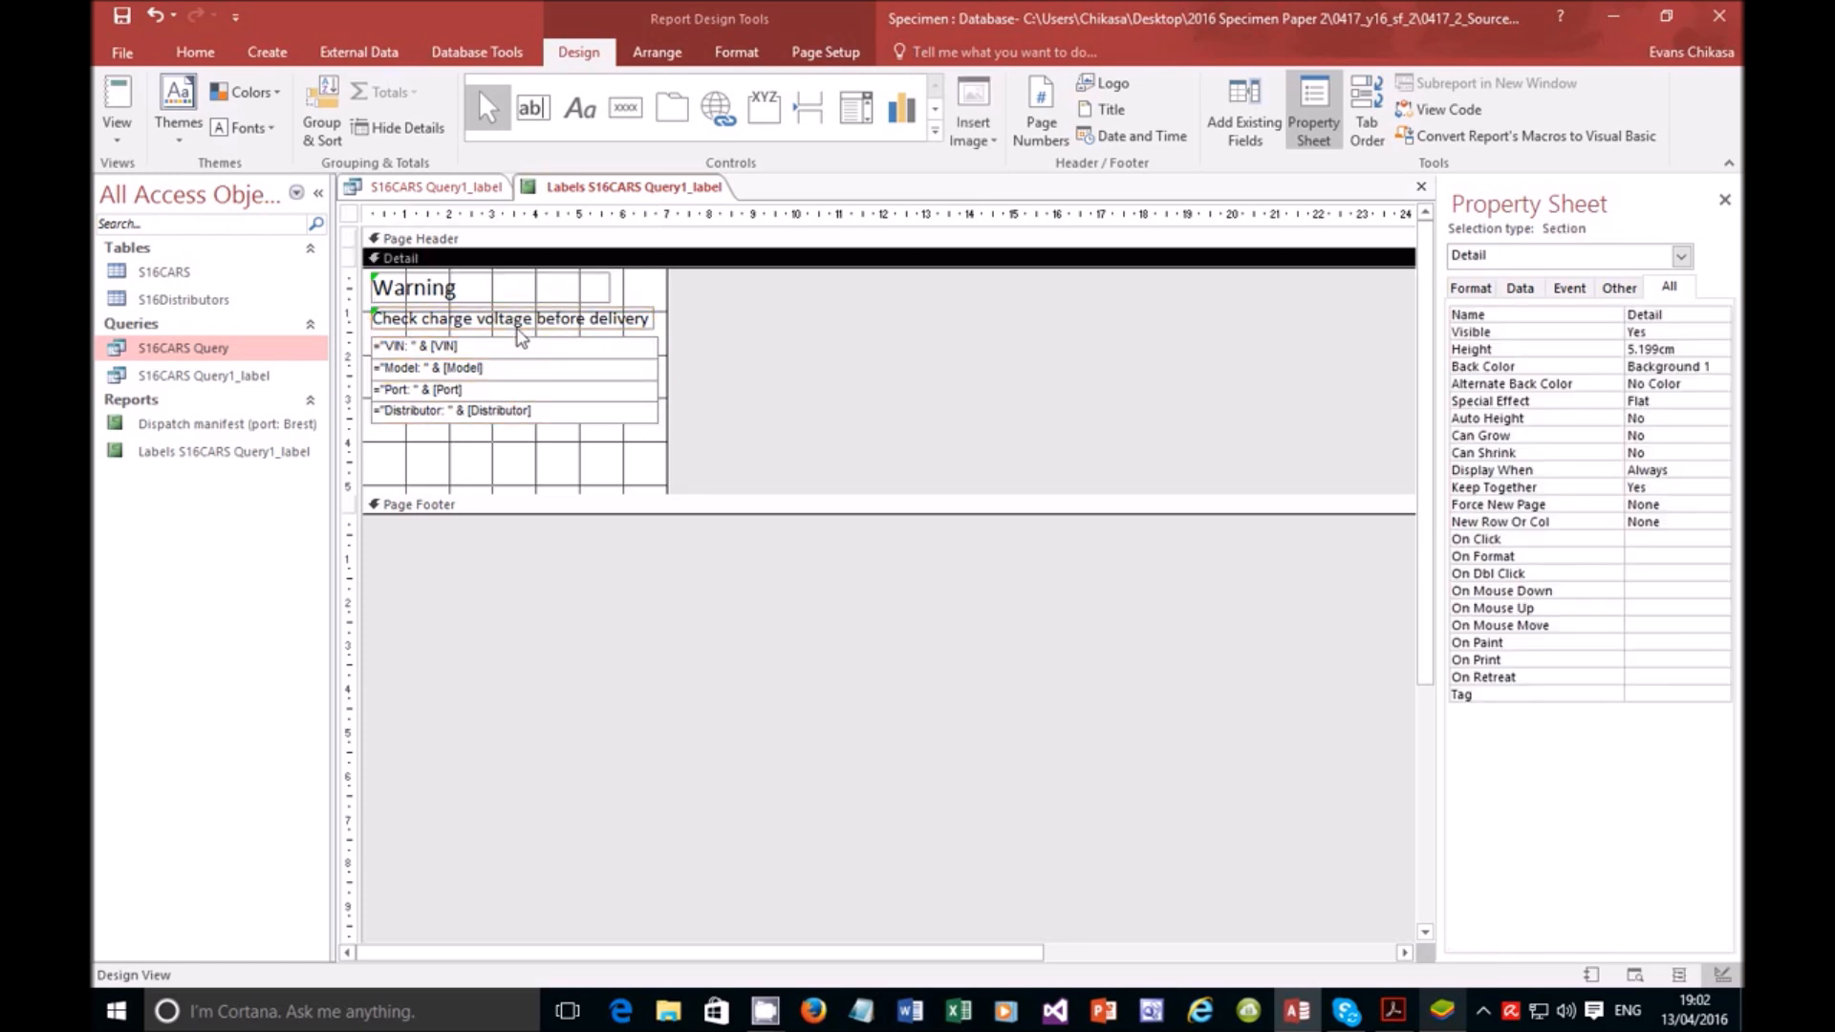
{"action": "left_click", "coordinate": [516, 325]}
{"action": "left_click_drag", "start_coordinate": [514, 328], "coordinate": [514, 333]}
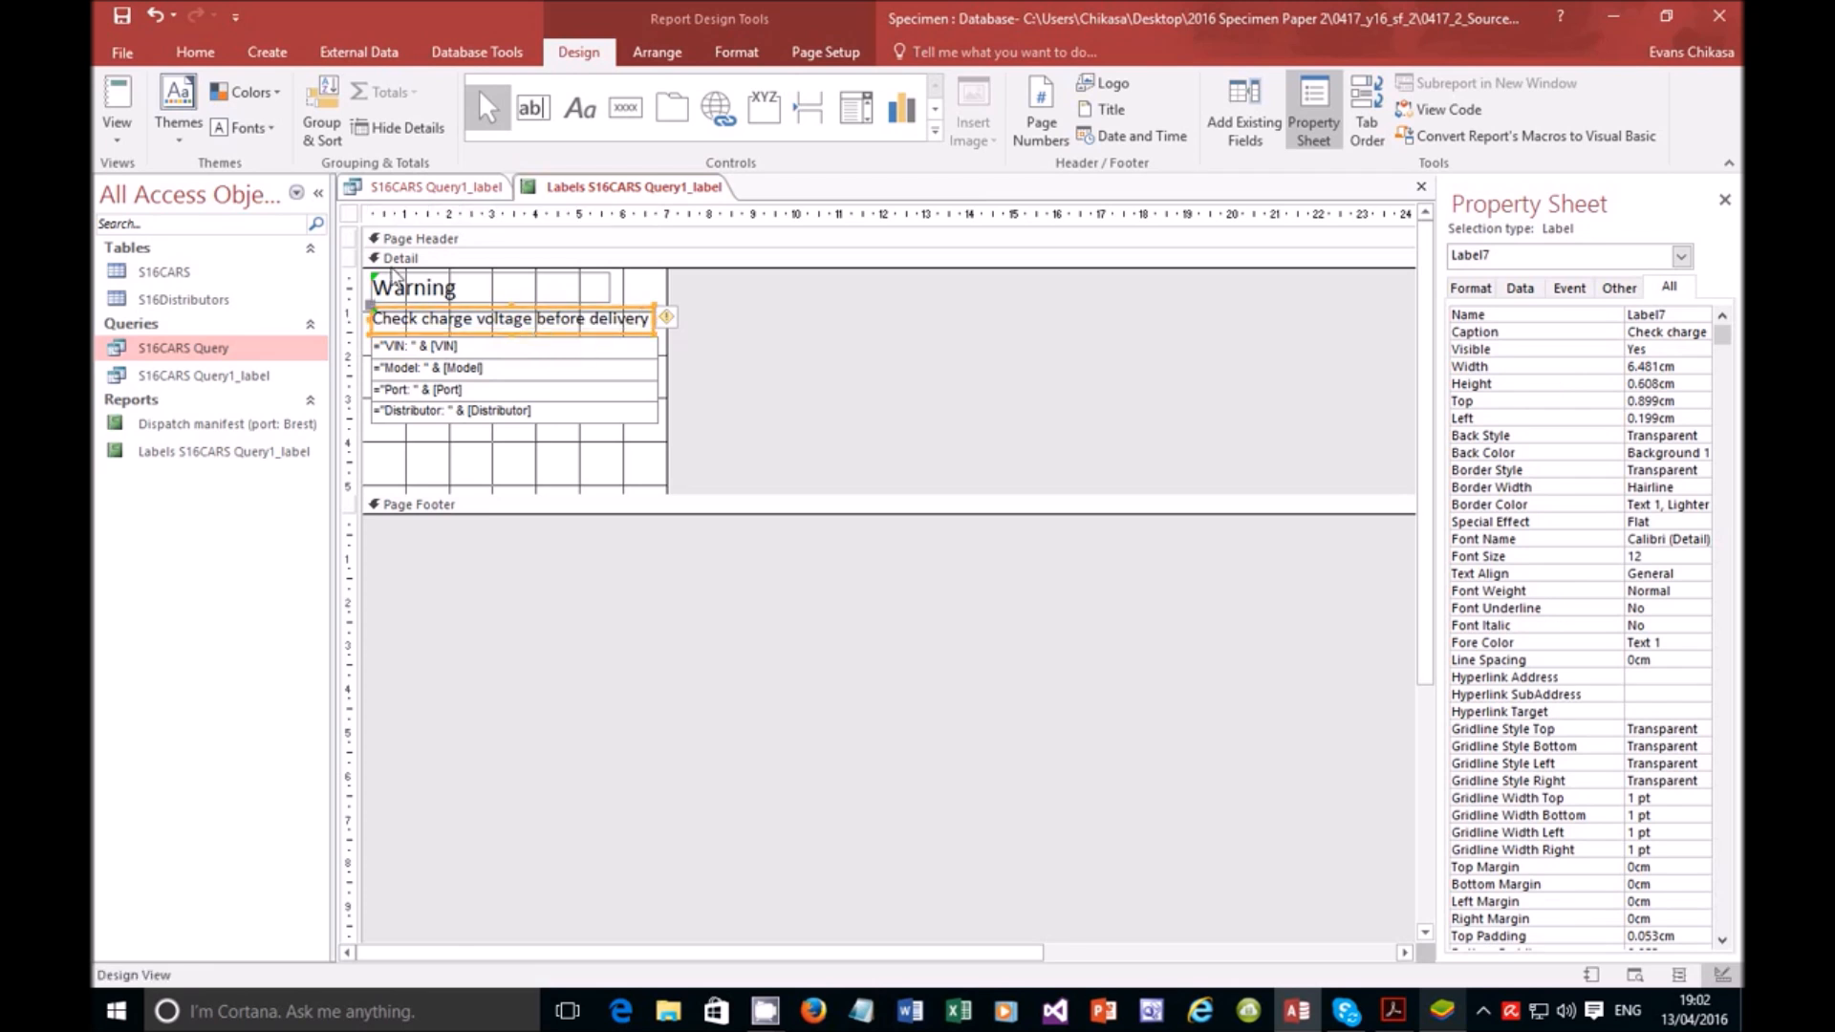
{"action": "left_click", "coordinate": [117, 131]}
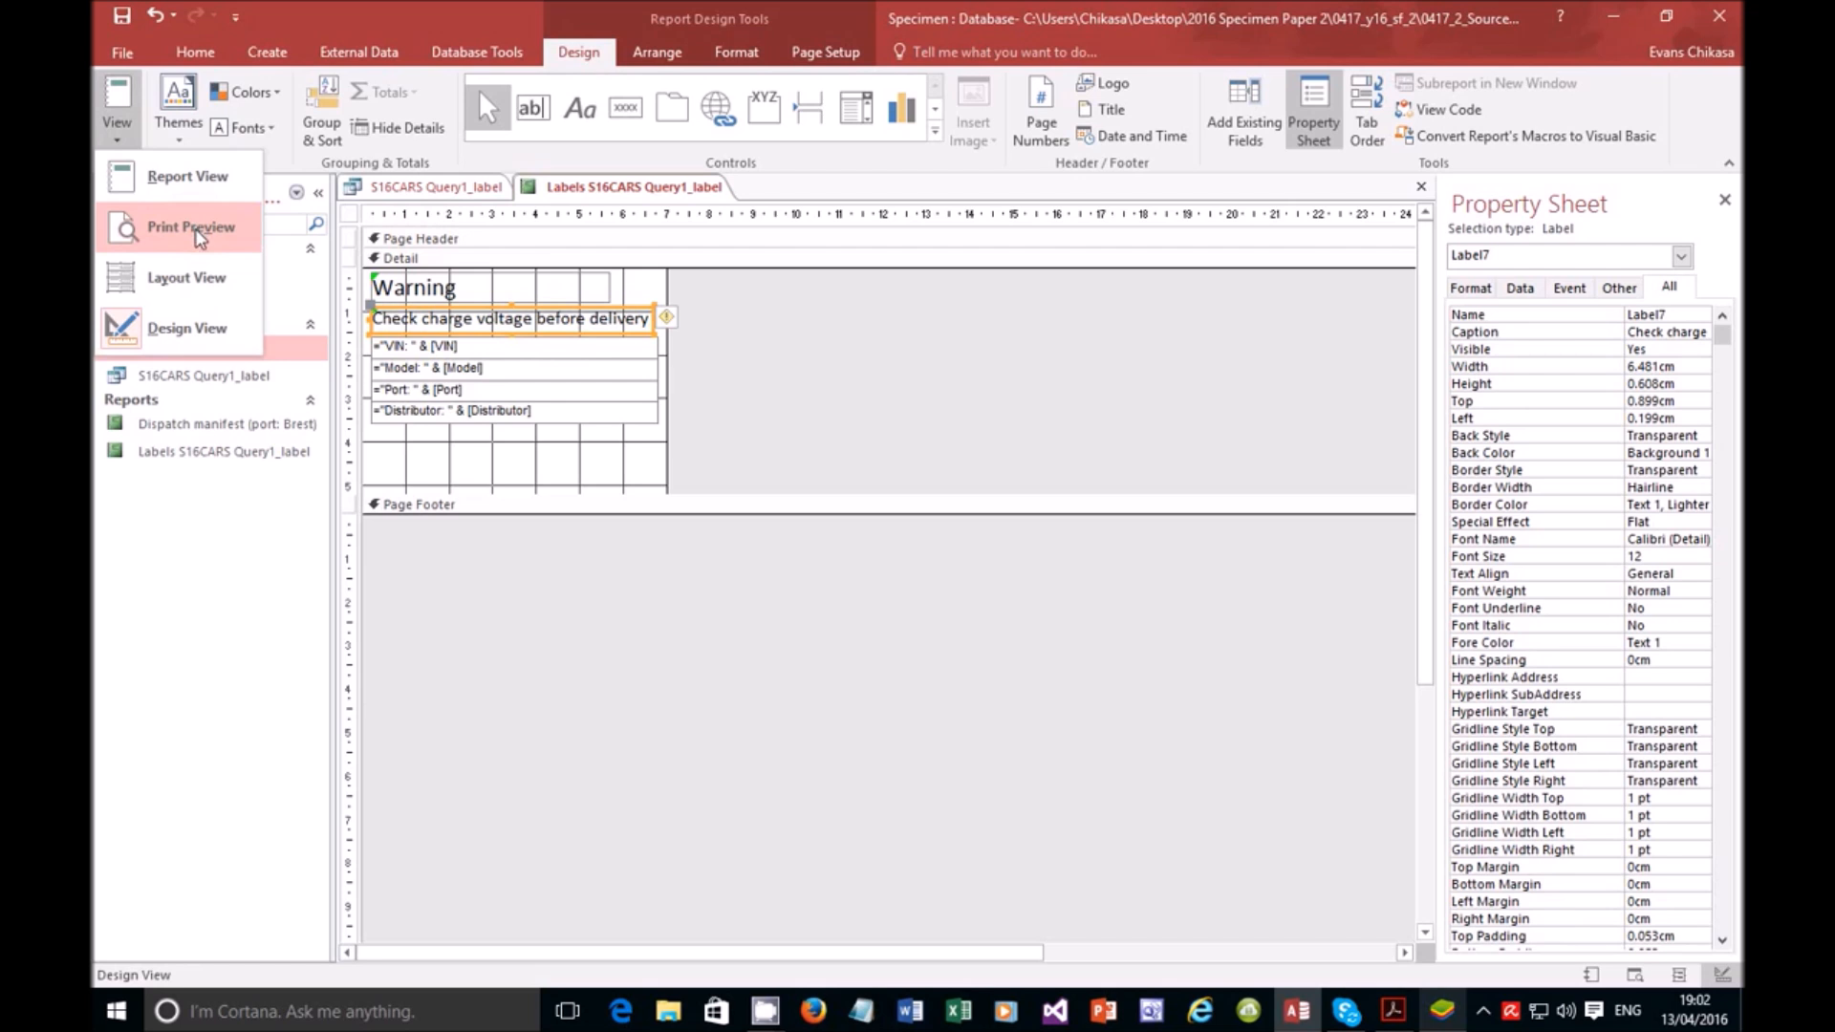
{"action": "left_click", "coordinate": [197, 232]}
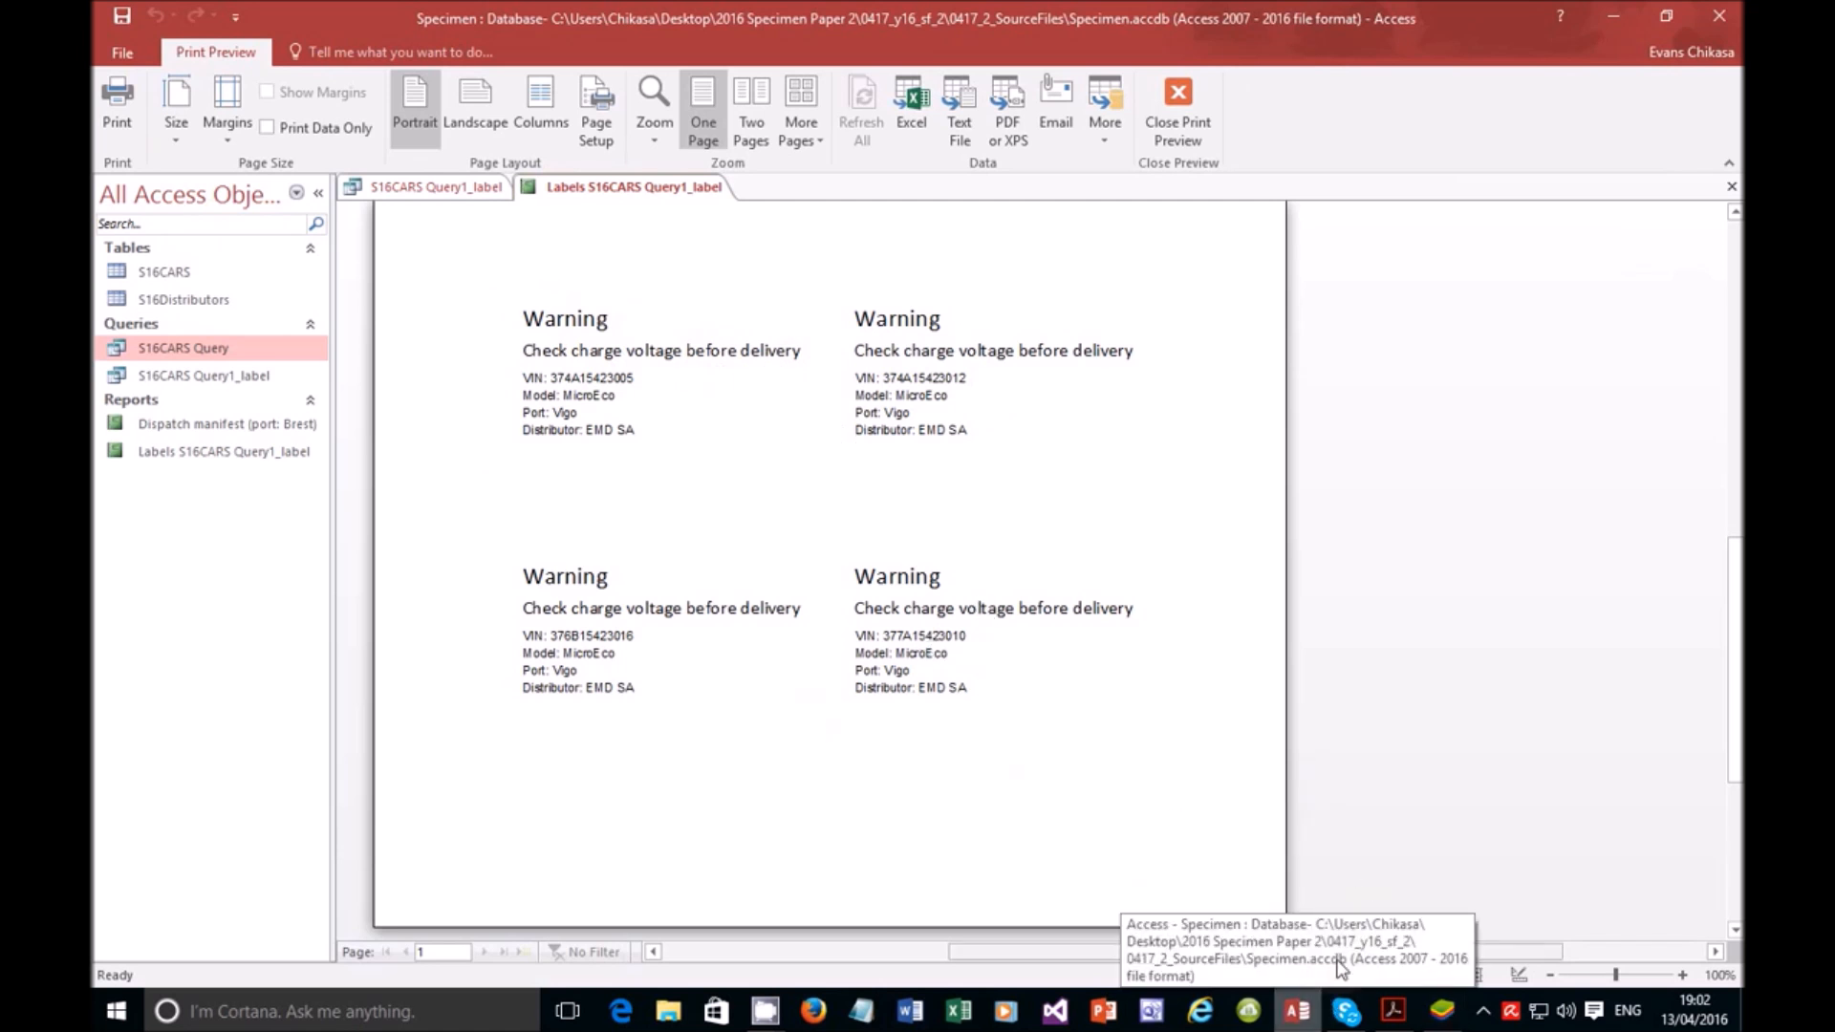
Step: Switch to the exam paper in Acrobat Reader and read what must be included at the bottom of each label
{"action": "left_click", "coordinate": [1394, 1011]}
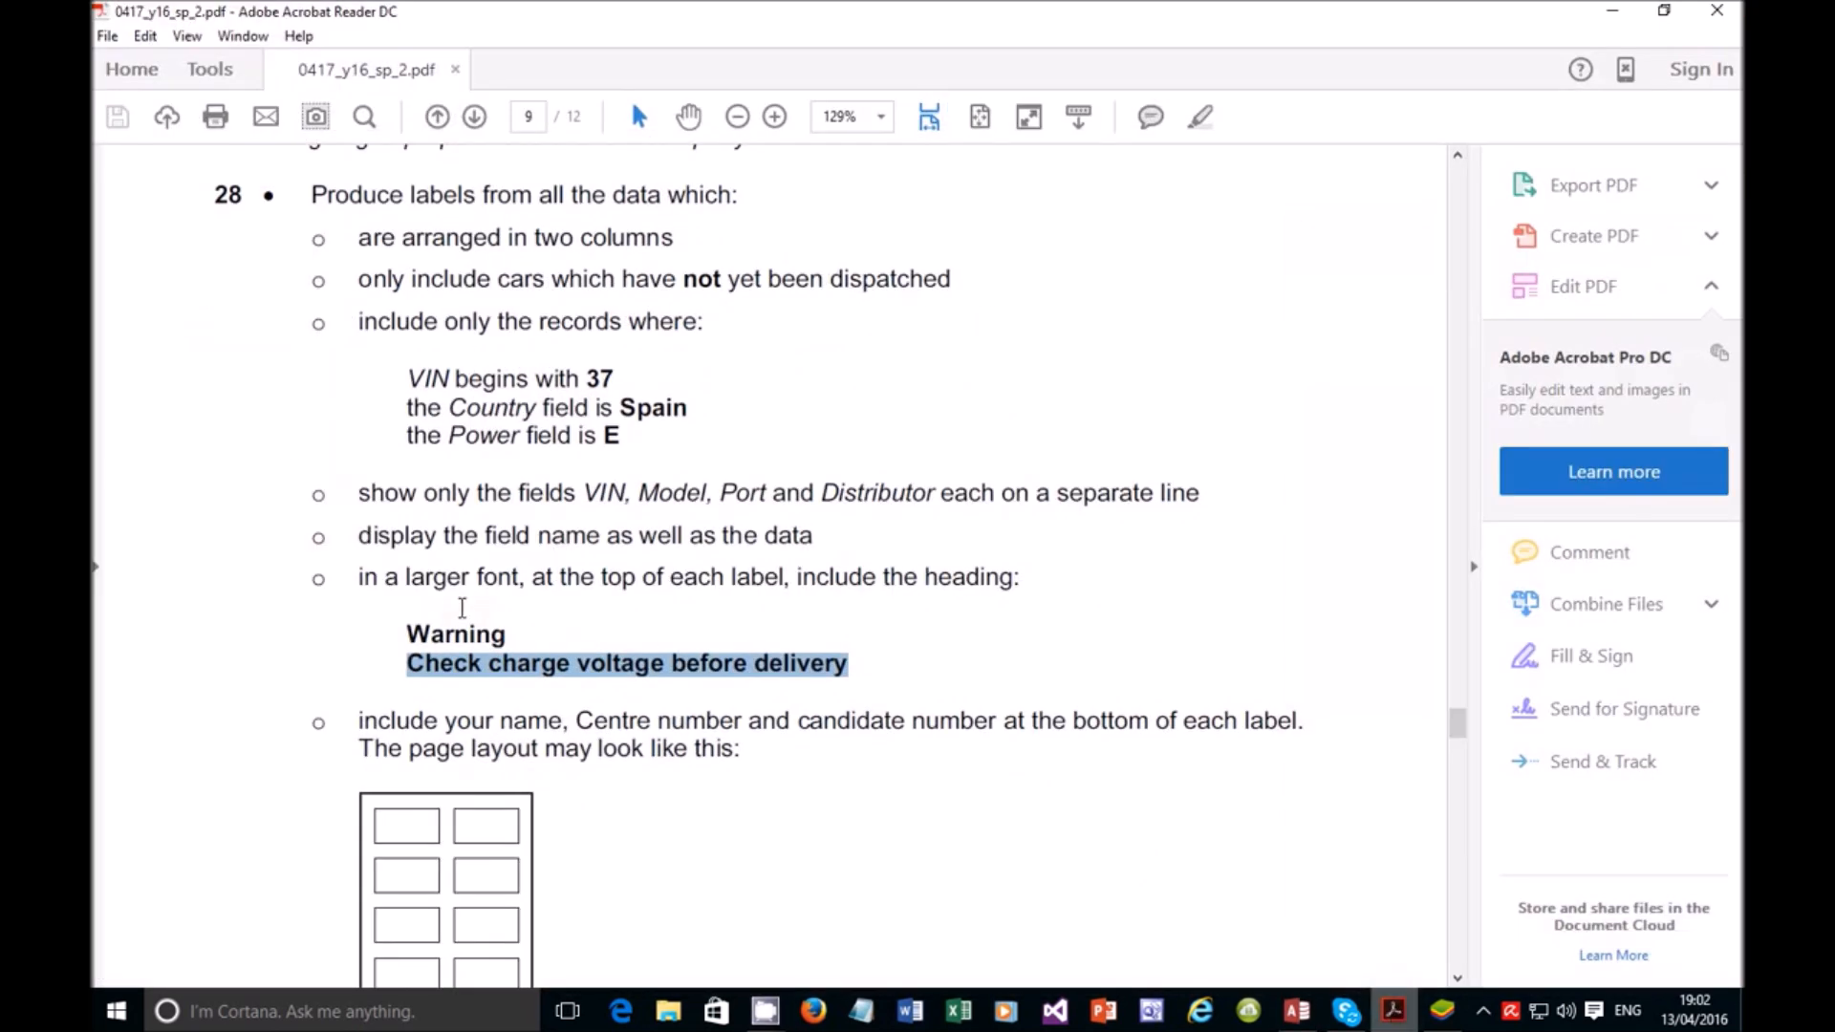
{"action": "left_click", "coordinate": [539, 608]}
{"action": "scroll", "coordinate": [496, 691], "scroll_direction": "down", "scroll_amount": 3}
{"action": "left_click_drag", "start_coordinate": [375, 586], "coordinate": [710, 572]}
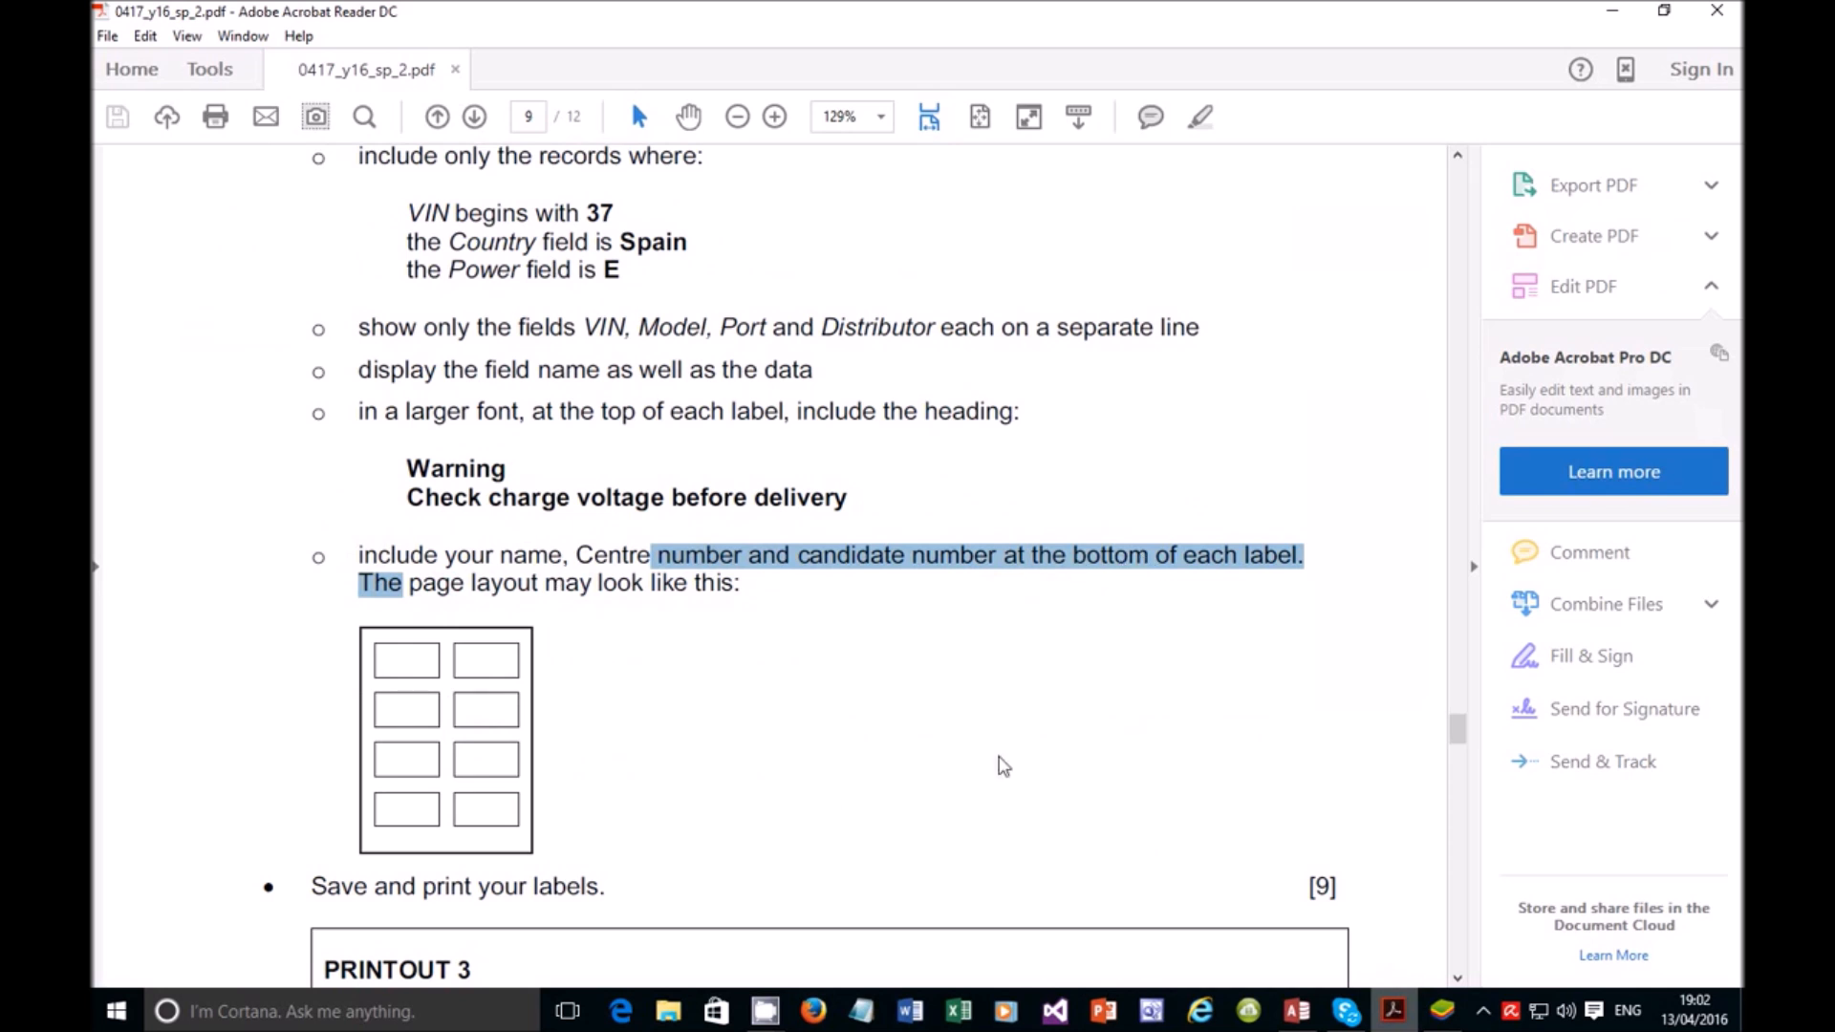
{"action": "left_click", "coordinate": [1386, 1013]}
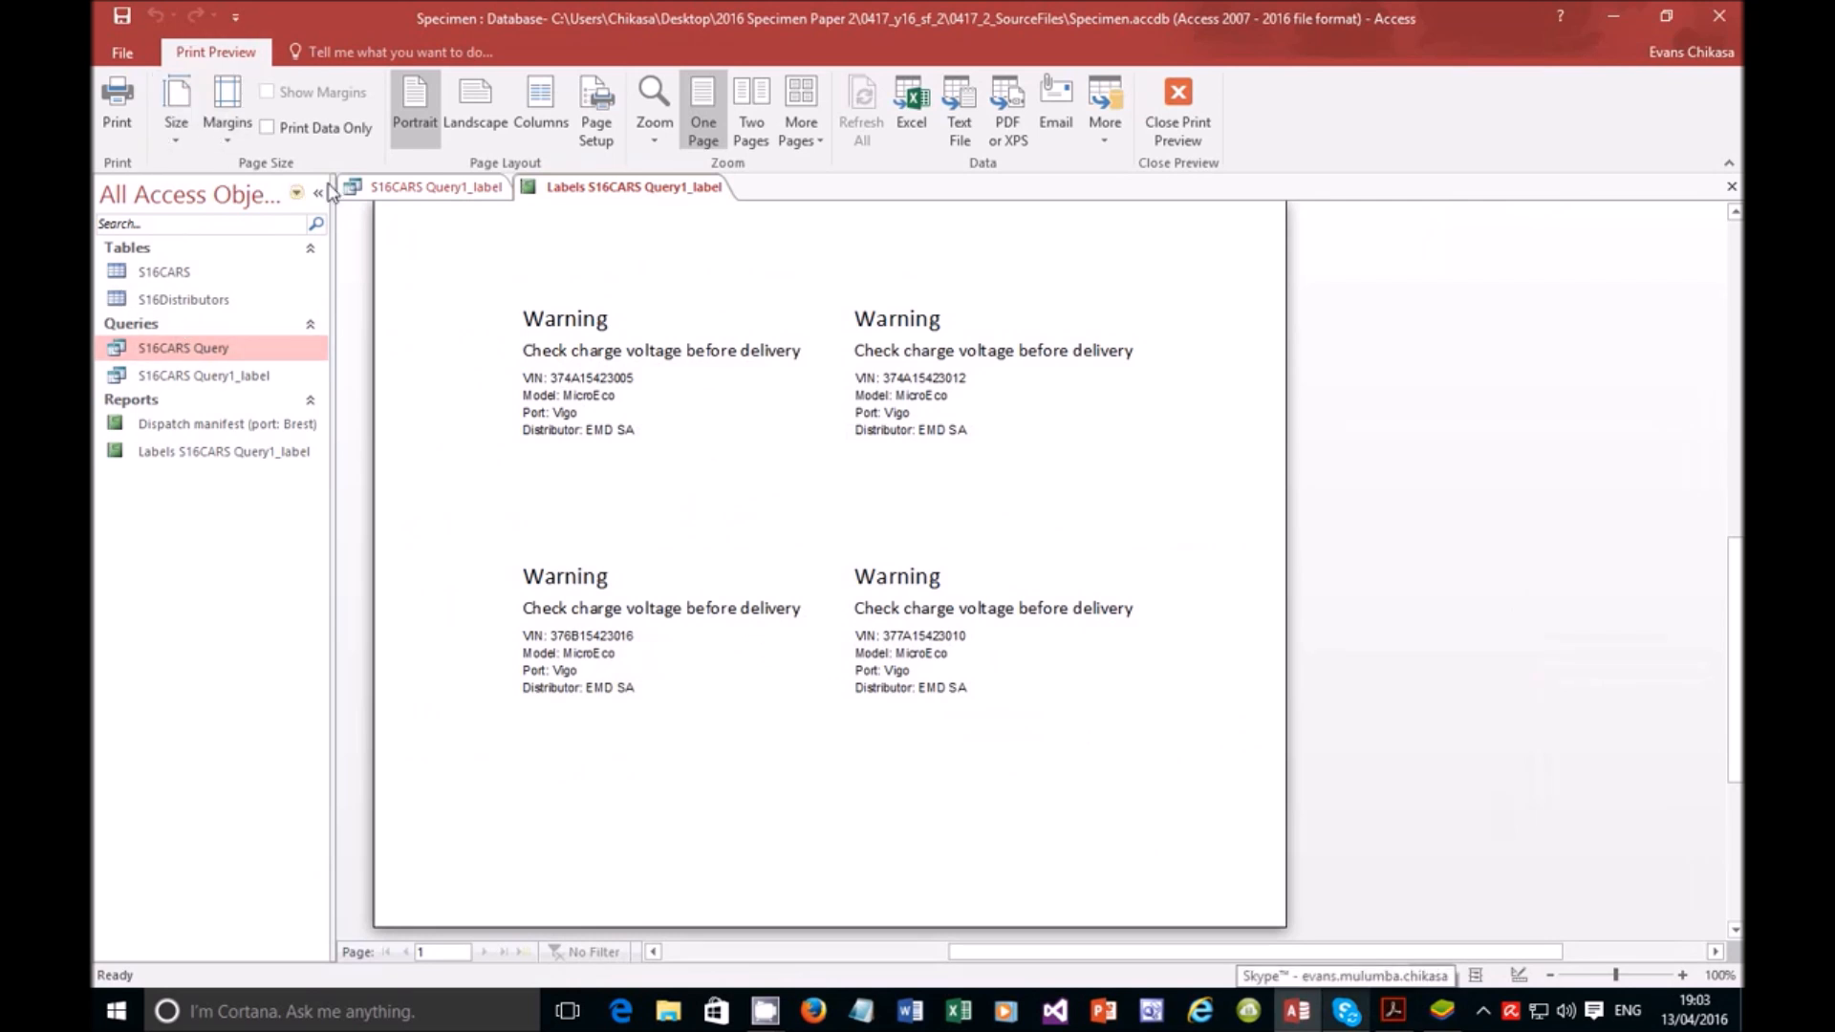
Step: Add a label below the Distributor text box containing the candidate's full name, Centre number and candidate number
{"action": "left_click", "coordinate": [1174, 122]}
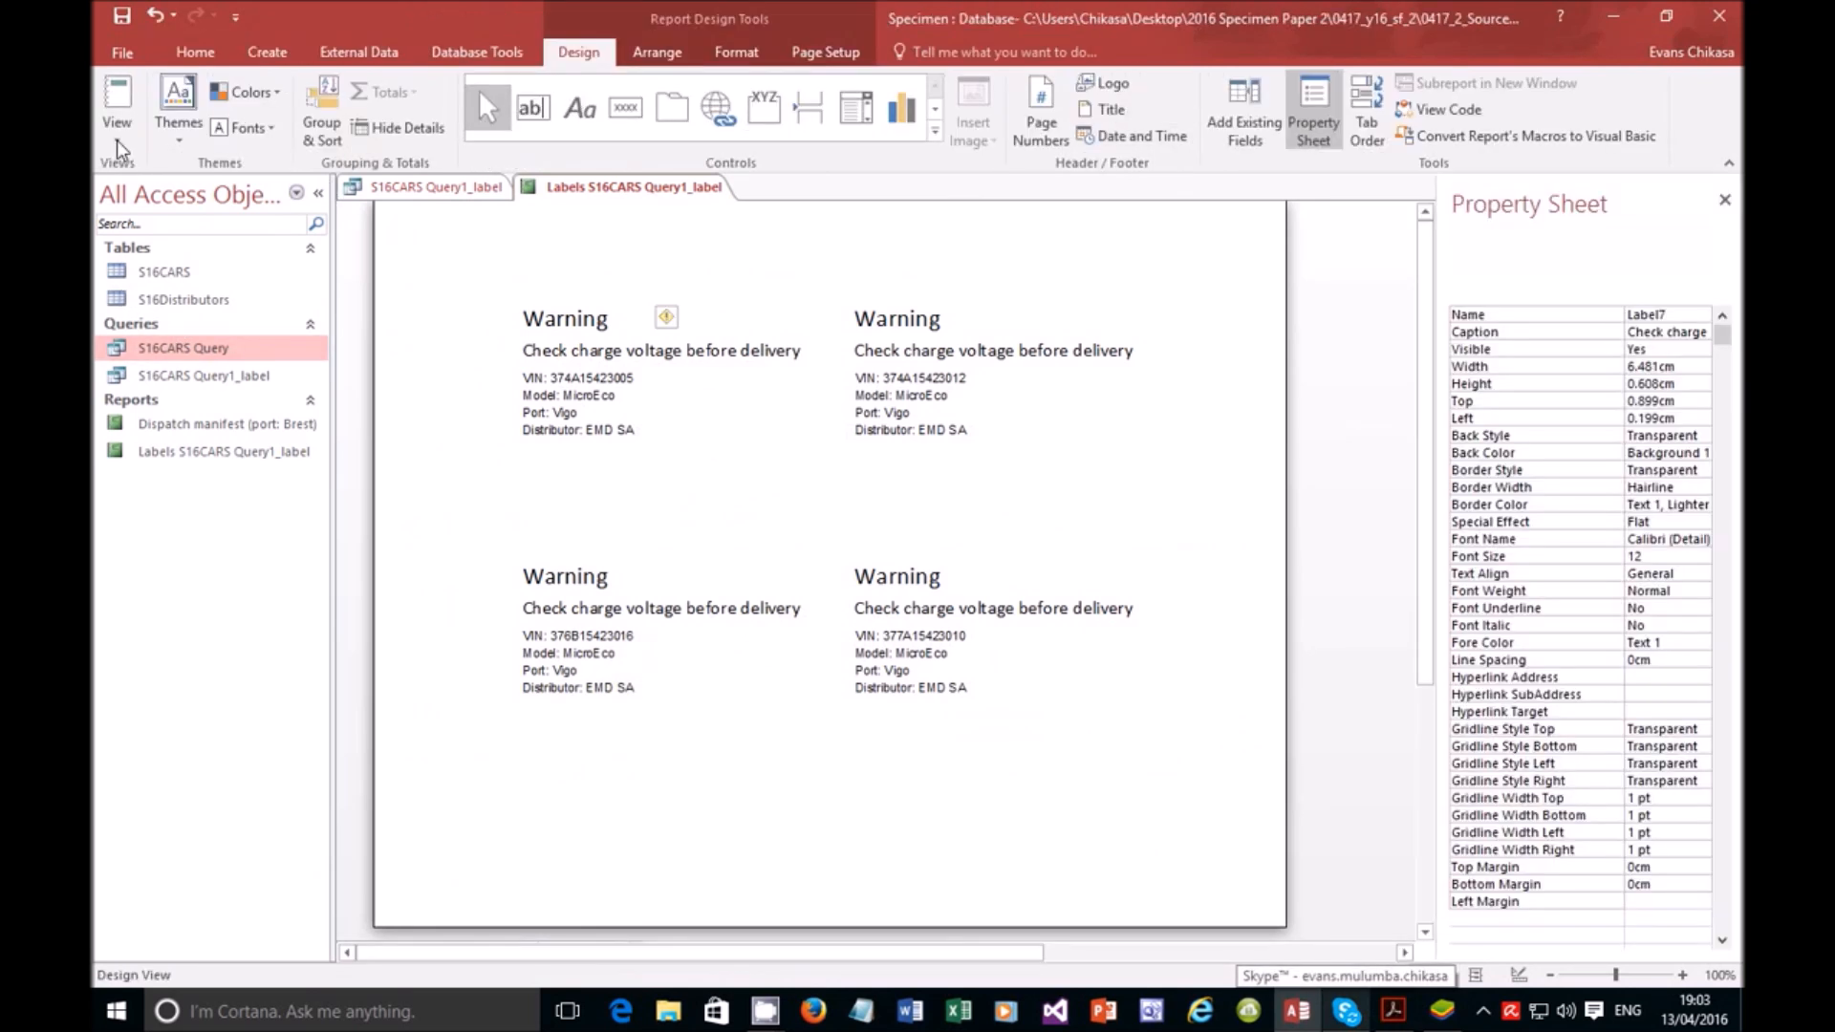
{"action": "left_click", "coordinate": [116, 134]}
{"action": "left_click", "coordinate": [163, 324]}
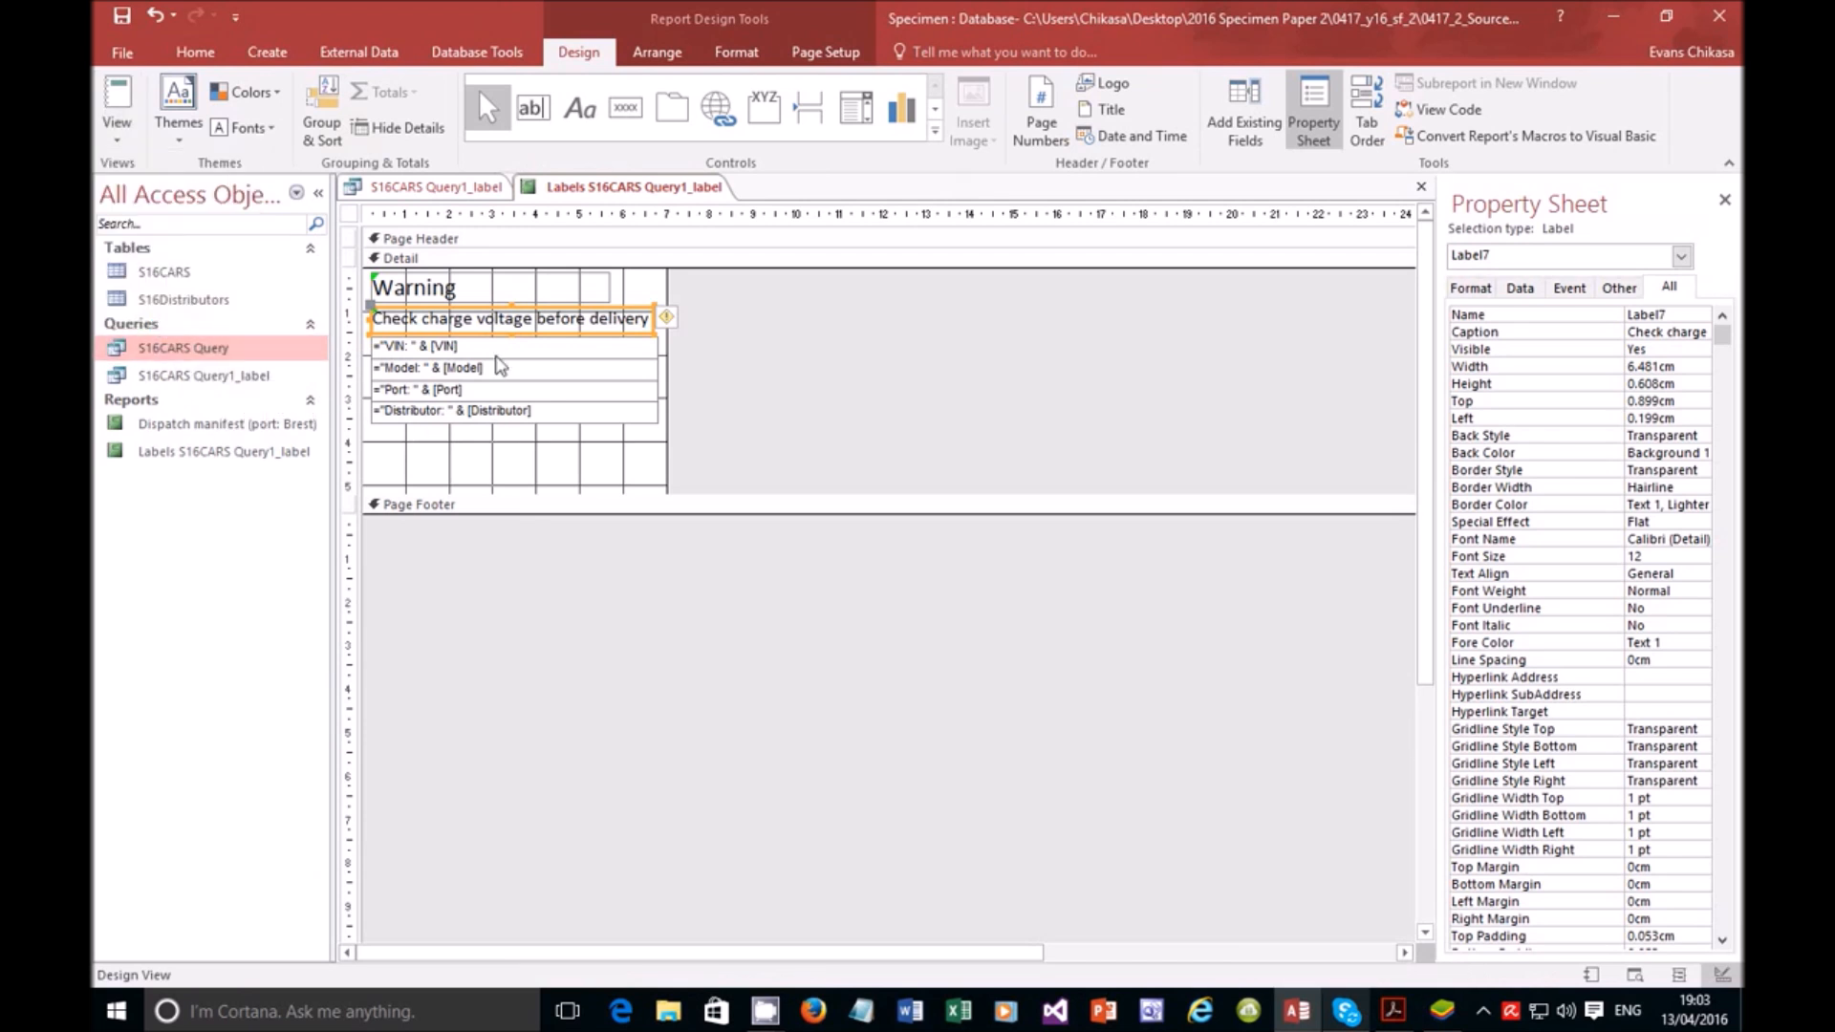
{"action": "left_click", "coordinate": [580, 107]}
{"action": "left_click_drag", "start_coordinate": [370, 438], "coordinate": [649, 462]}
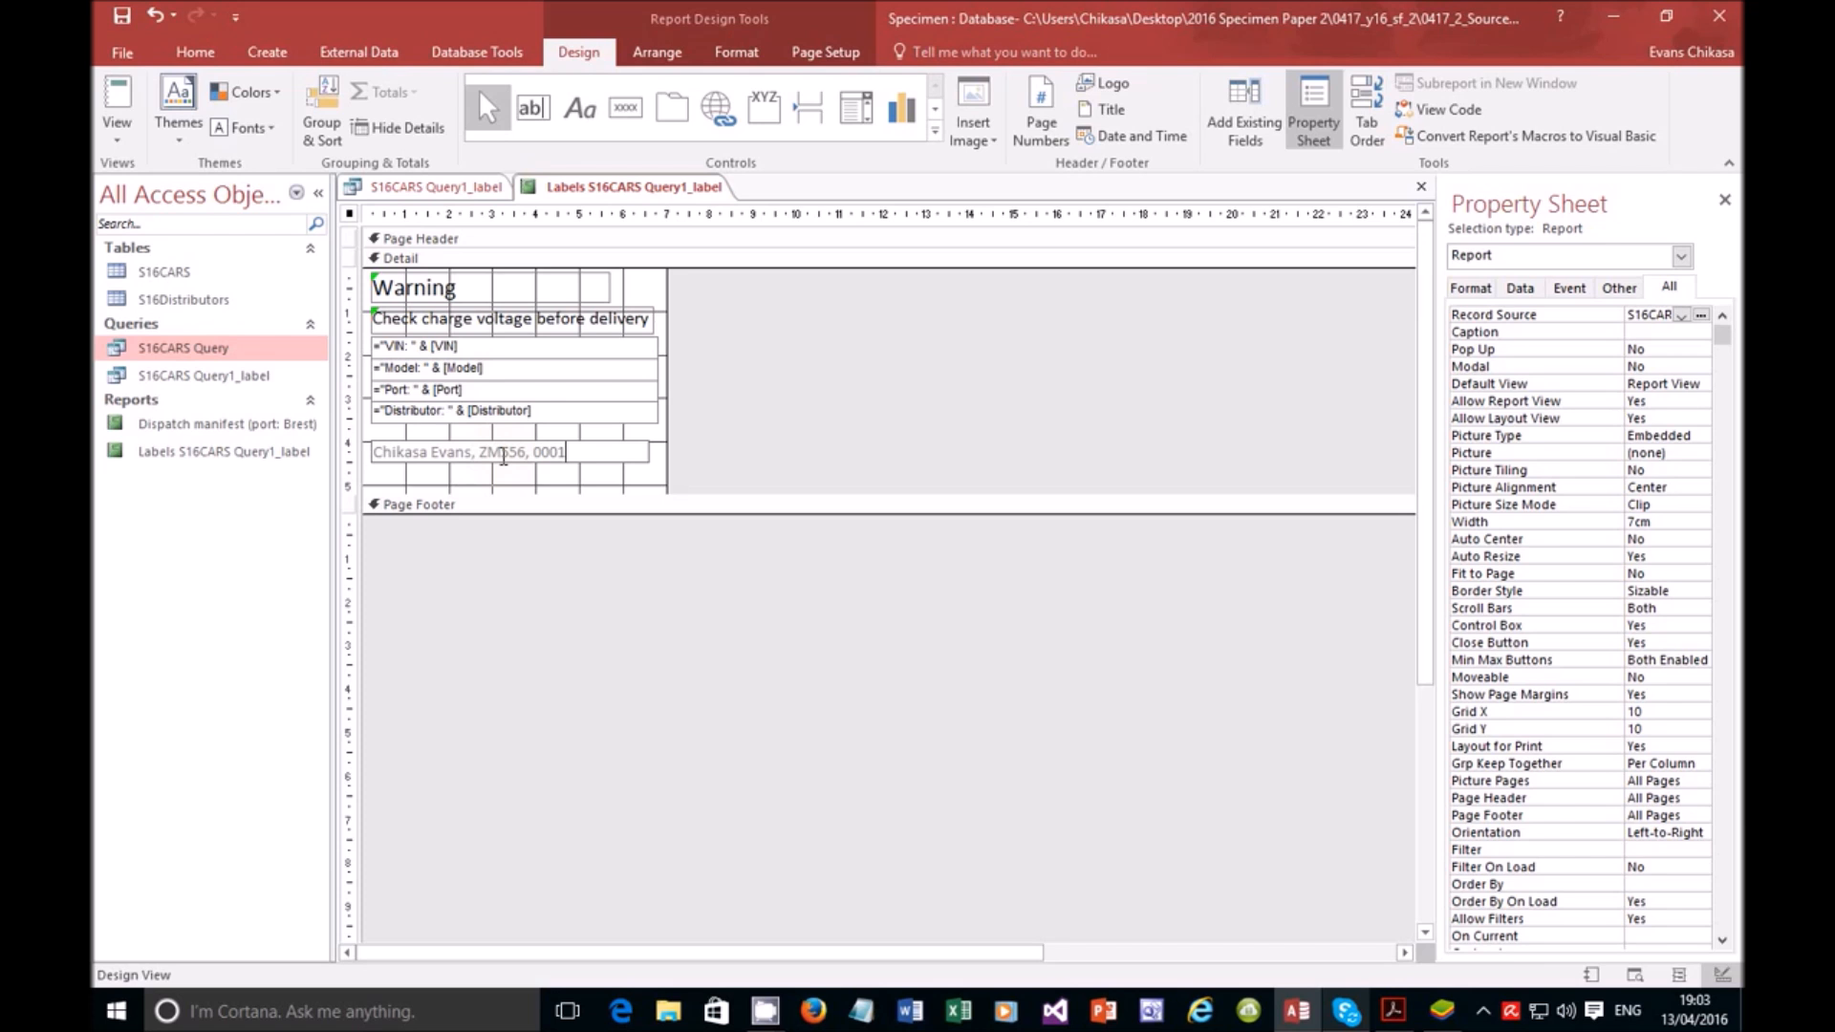
Step: Preview the labels and compare them with the exam paper's PRINTOUT 3 instruction in Acrobat Reader
{"action": "left_click", "coordinate": [116, 124]}
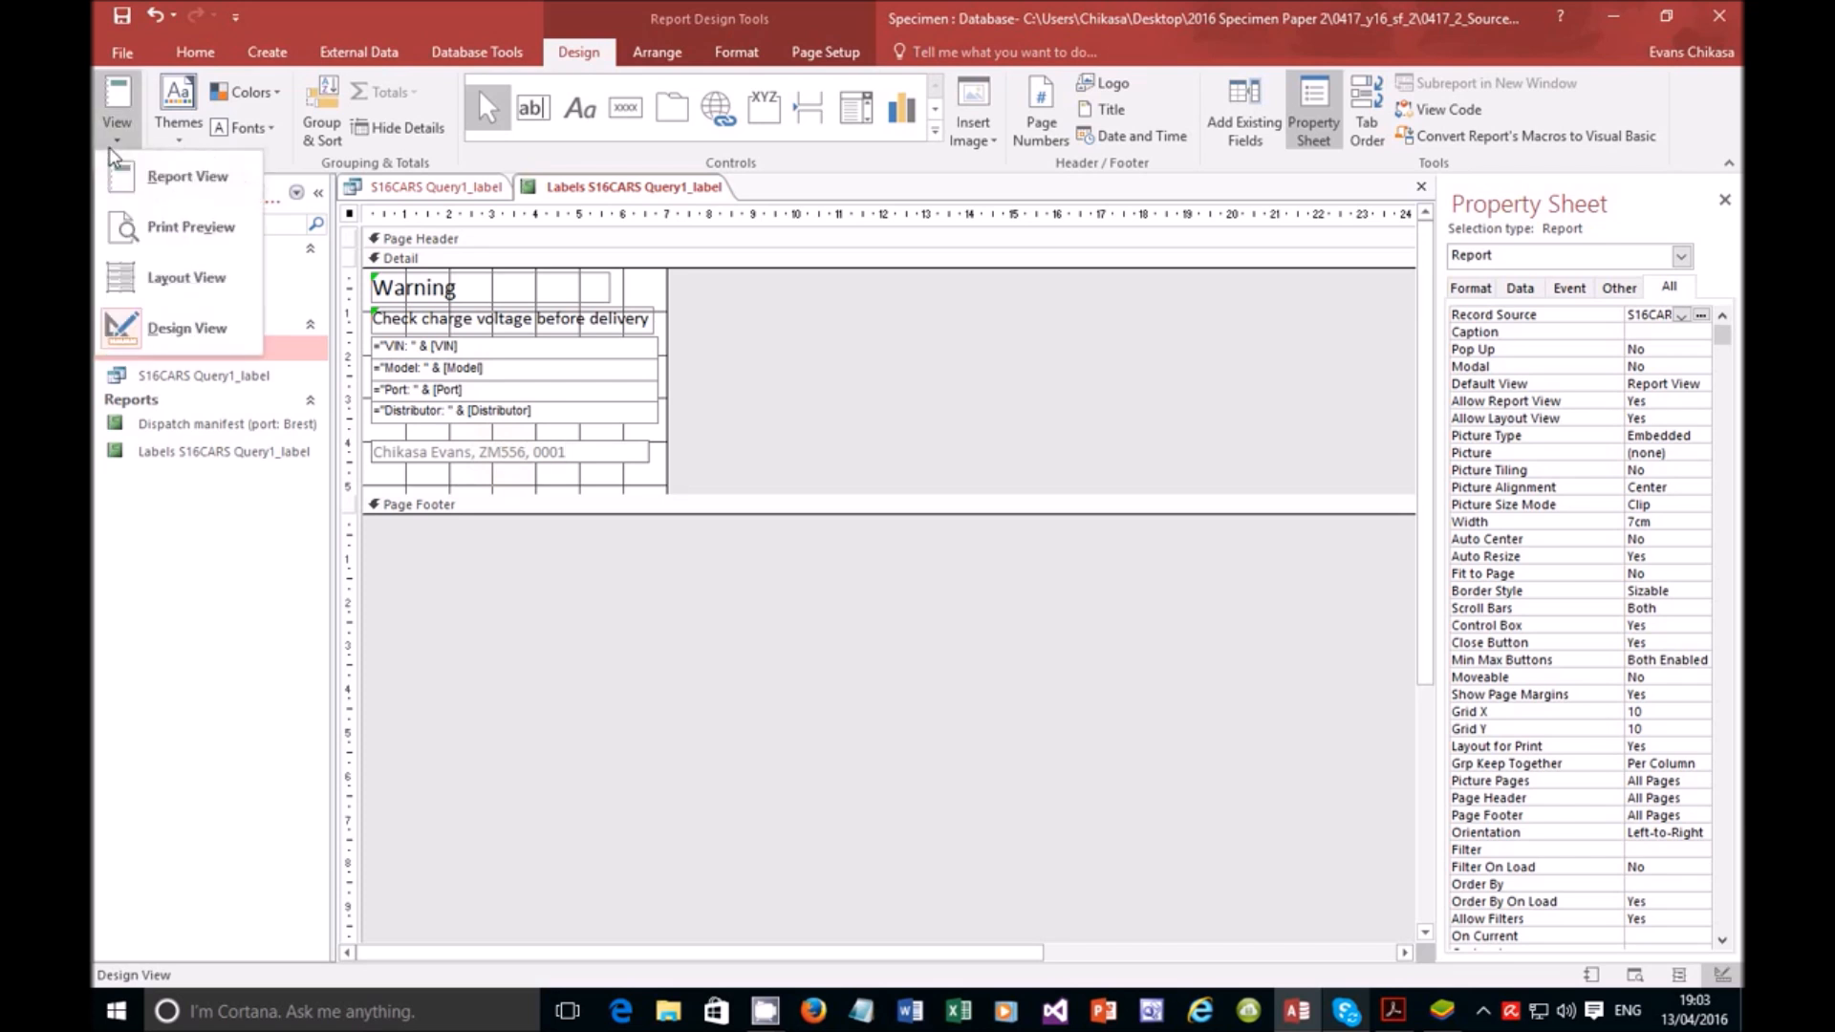
{"action": "left_click", "coordinate": [172, 229]}
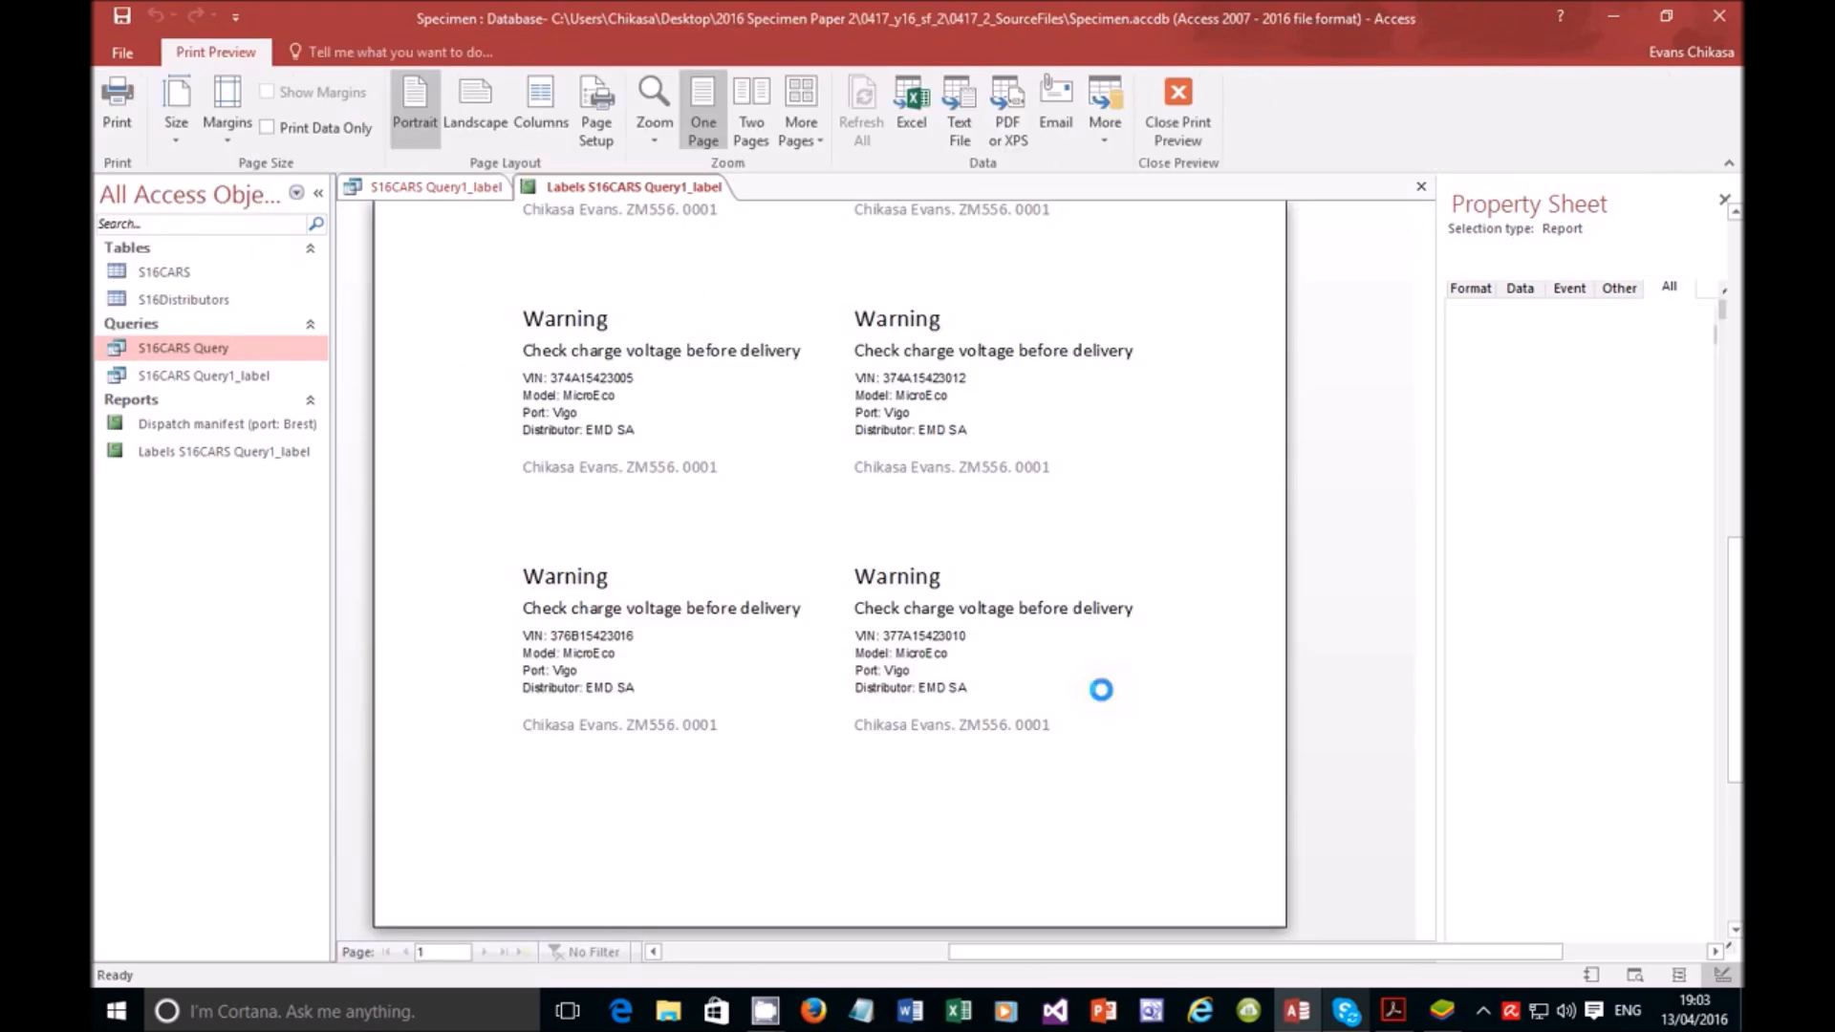
{"action": "left_click", "coordinate": [945, 760]}
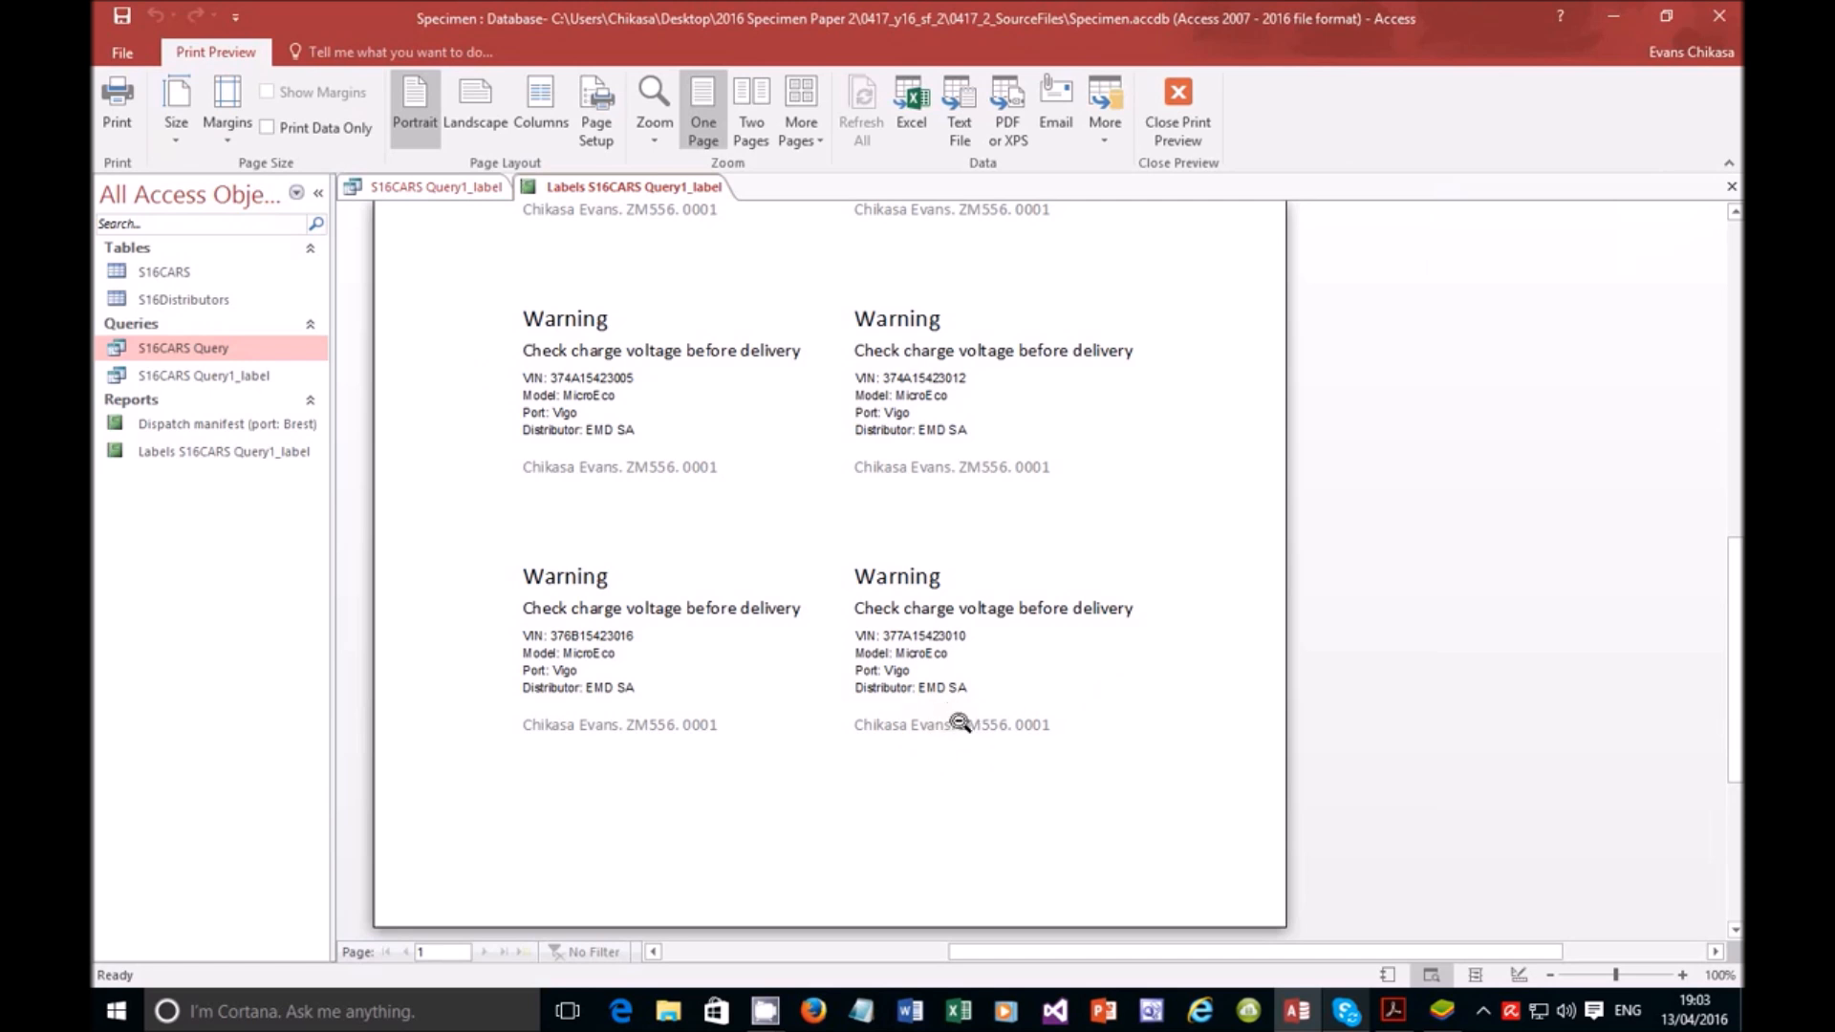
{"action": "left_click", "coordinate": [1390, 1010]}
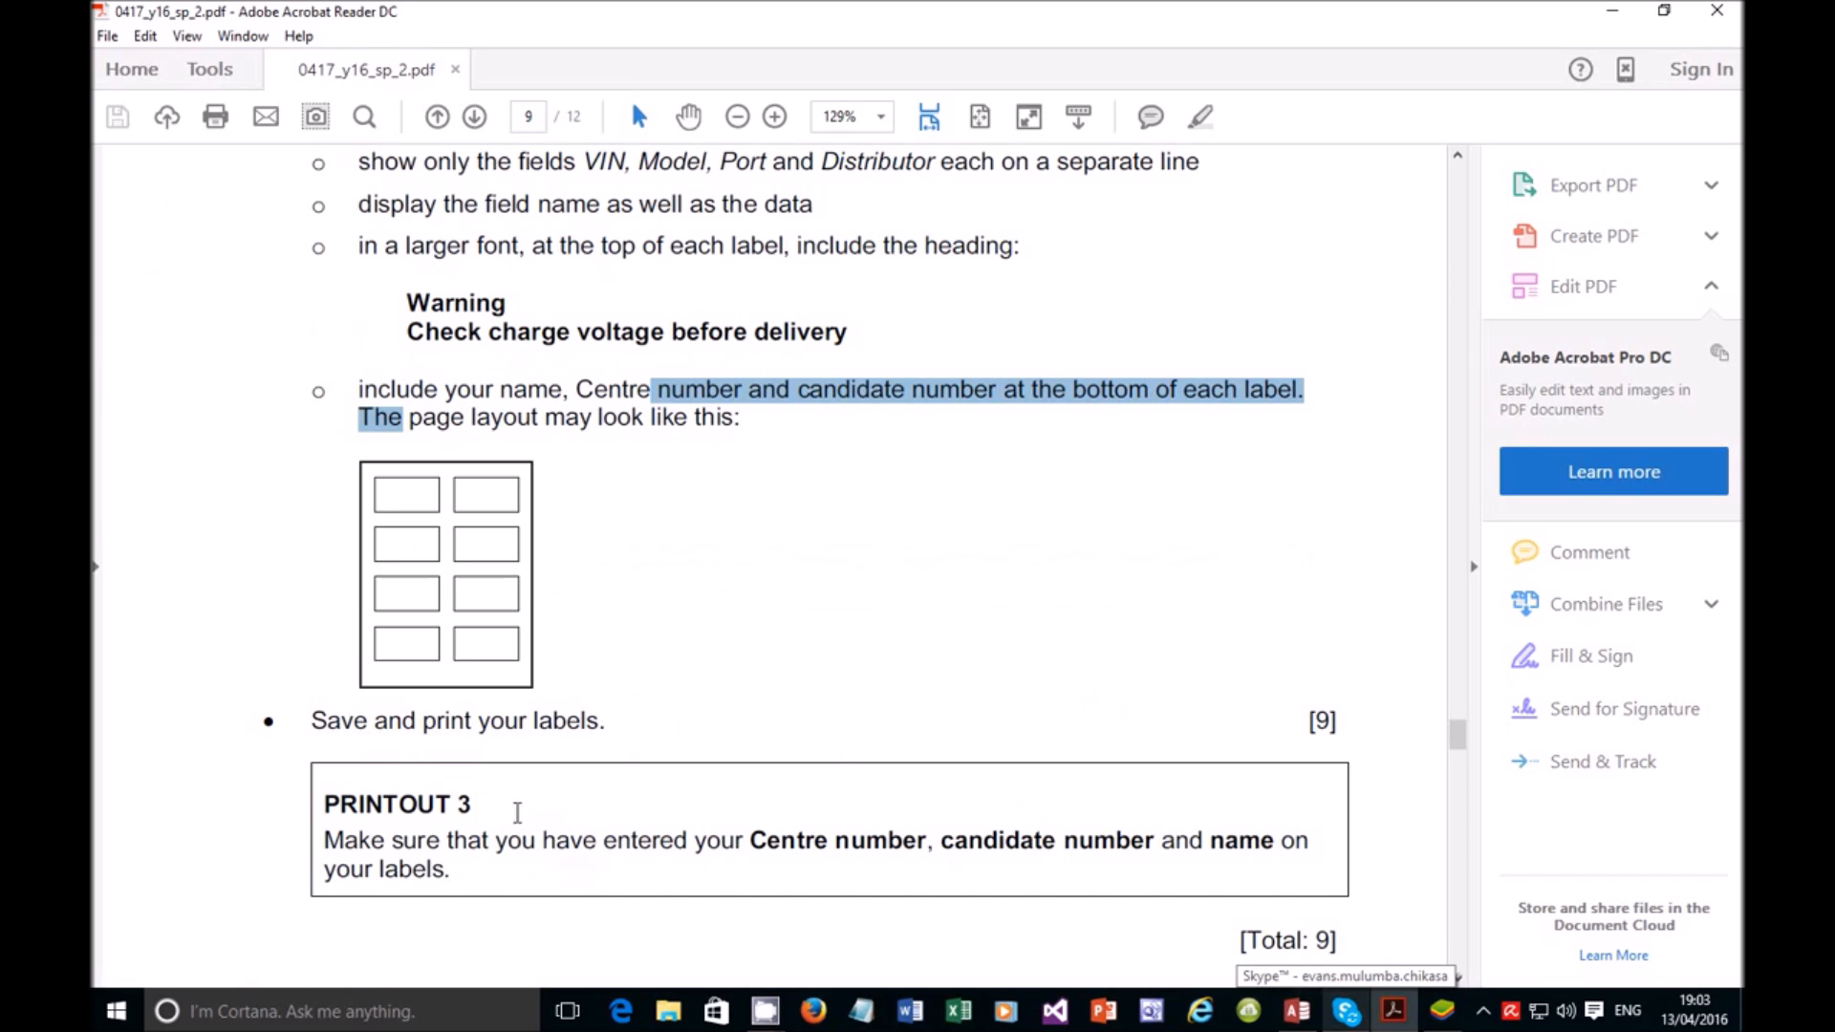
{"action": "left_click_drag", "start_coordinate": [759, 849], "coordinate": [925, 844]}
{"action": "left_click", "coordinate": [1041, 844]}
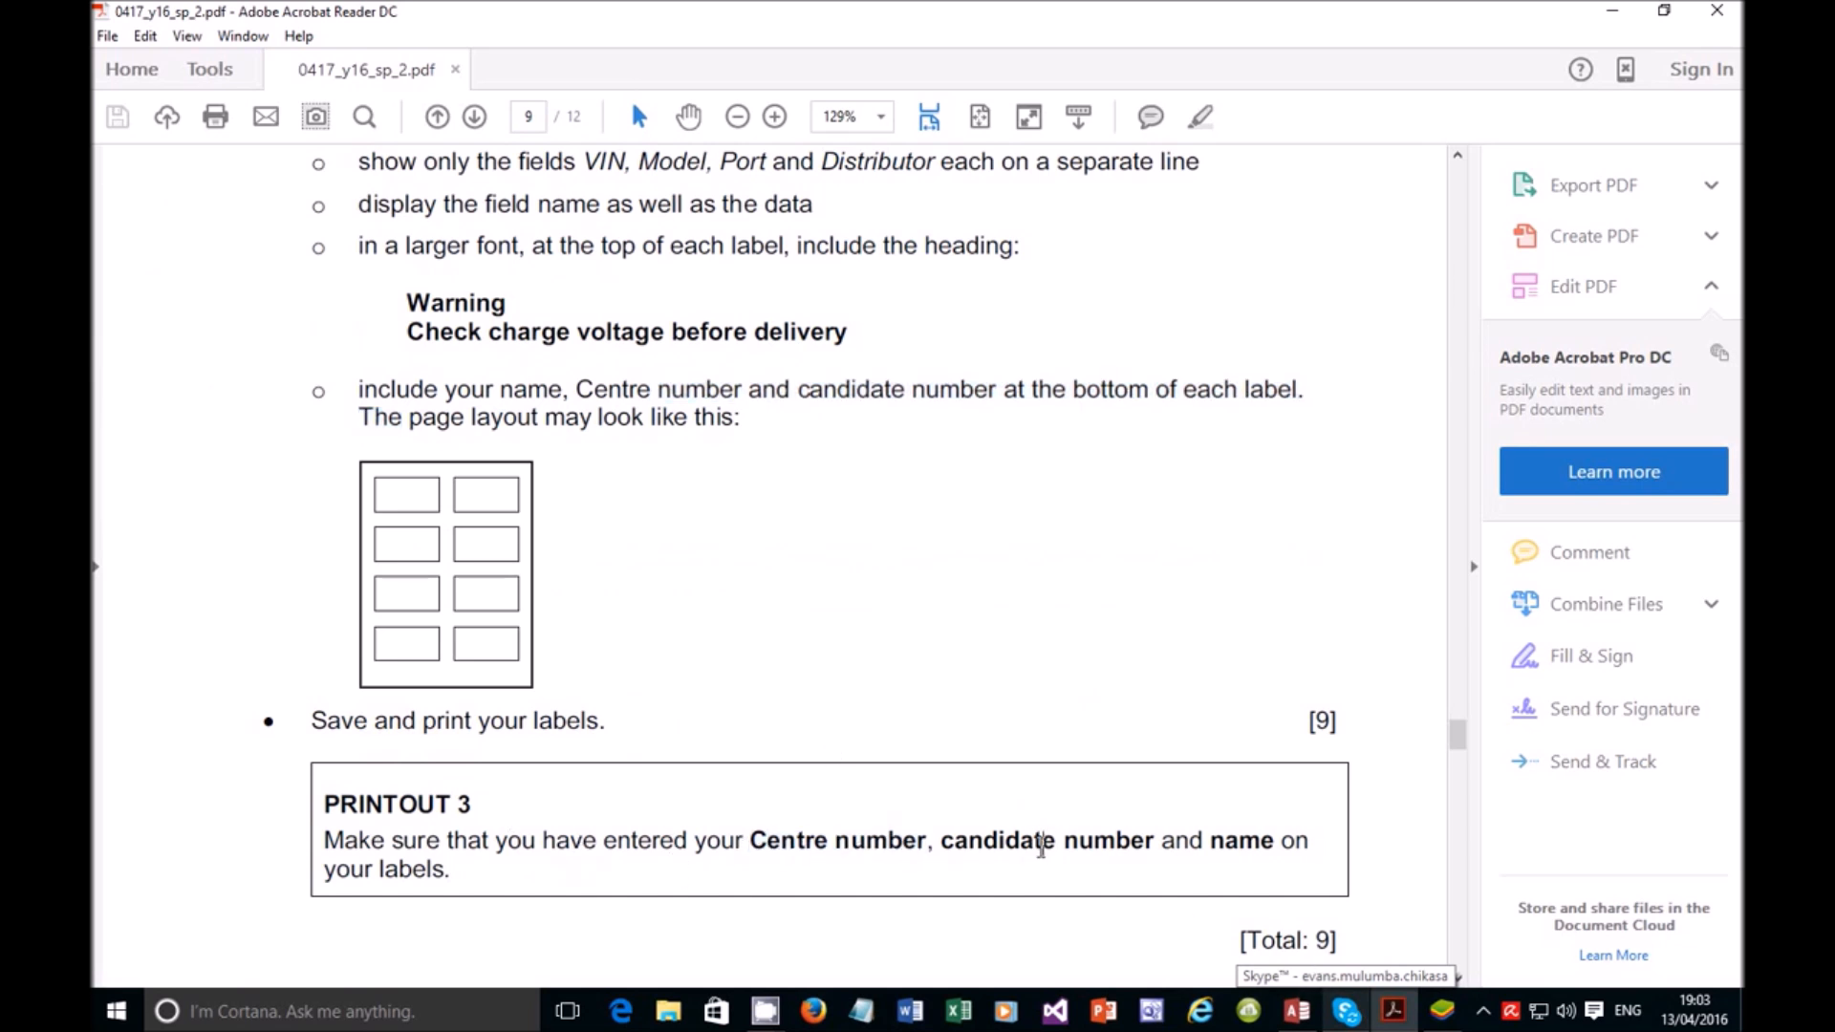
Step: Switch back to Access and print all pages of the labels report
{"action": "left_click", "coordinate": [1296, 1010]}
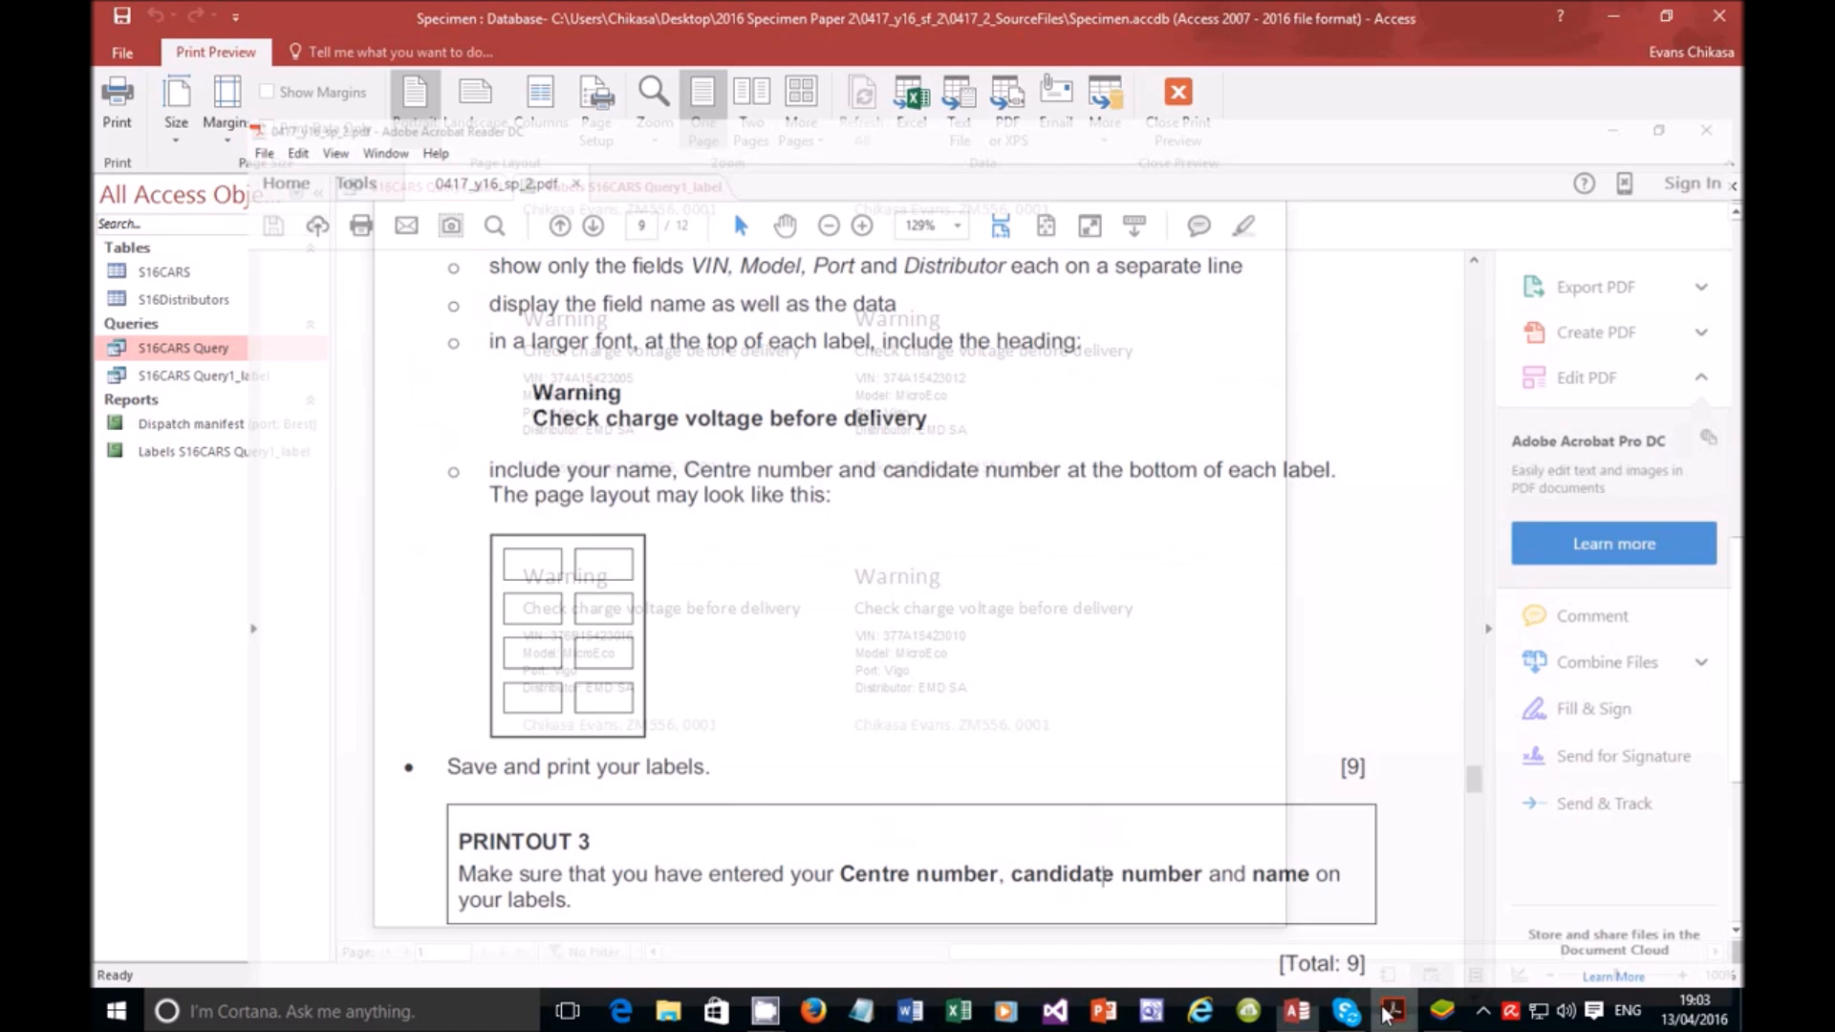
{"action": "left_click", "coordinate": [116, 96]}
{"action": "left_click", "coordinate": [1028, 533]}
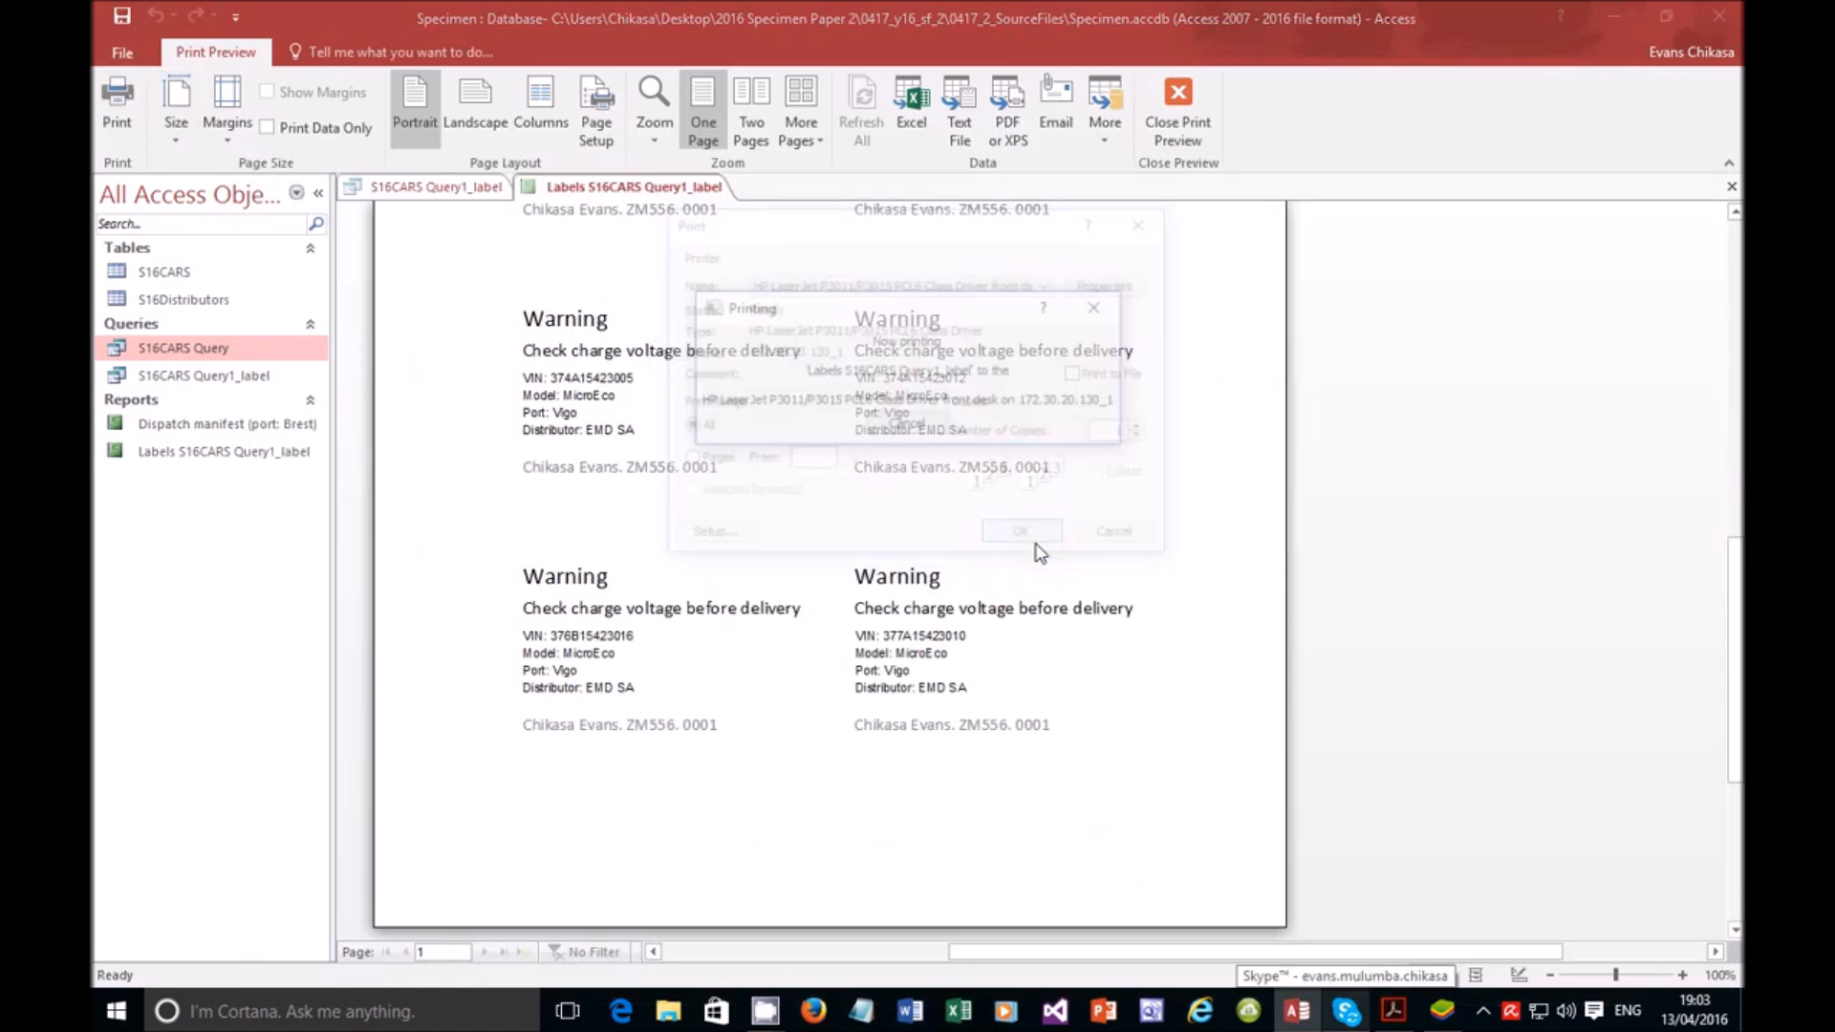